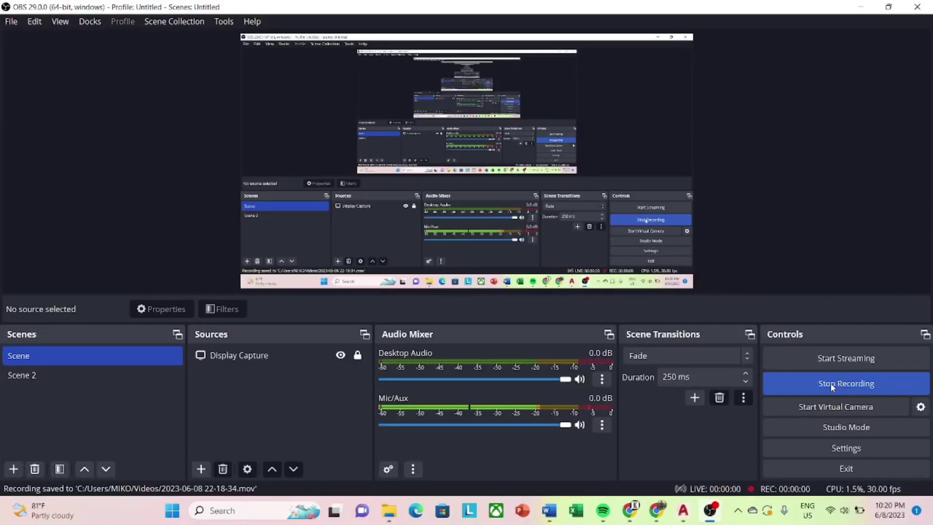
Start the OBS screen recording and switch to the AutoCAD drawing with the connector reference image.
left_click(830, 383)
left_click(683, 519)
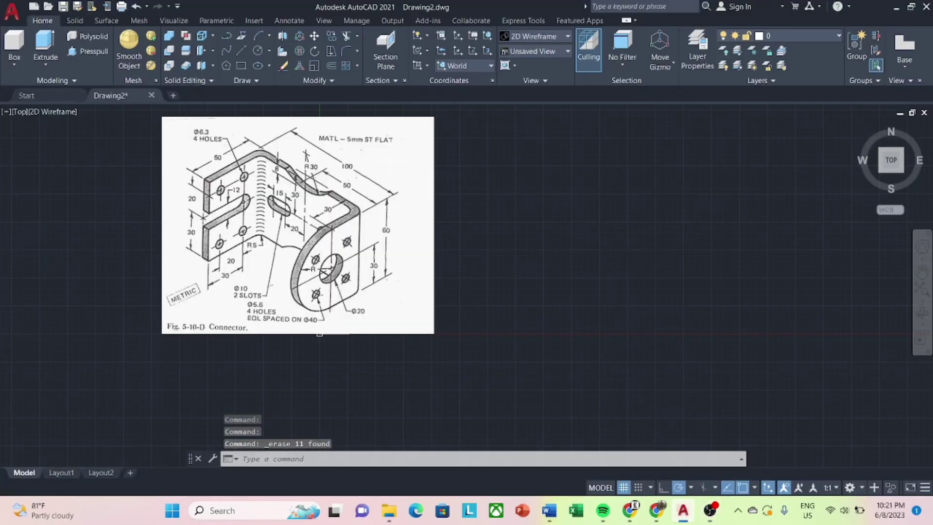
Draw the 100-unit top edge to the right of the reference image and erase a stray segment.
left_click(244, 51)
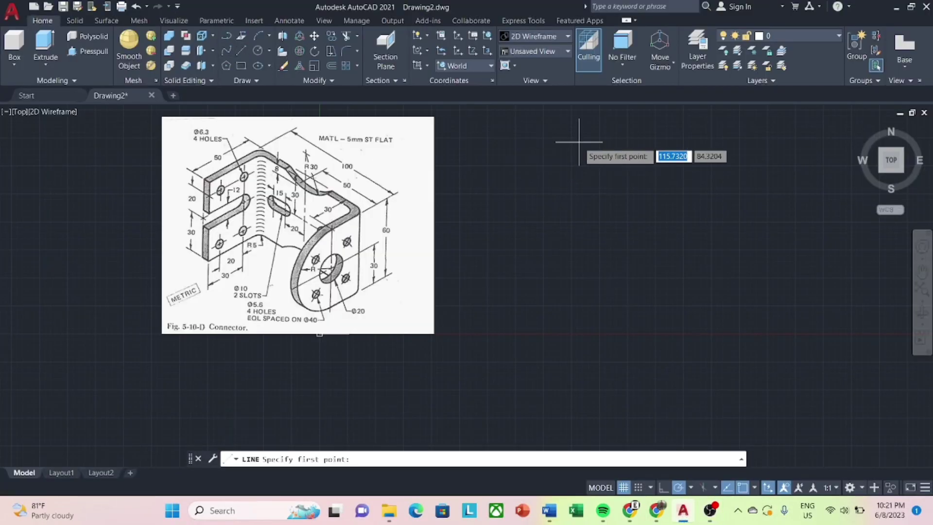
left_click(548, 150)
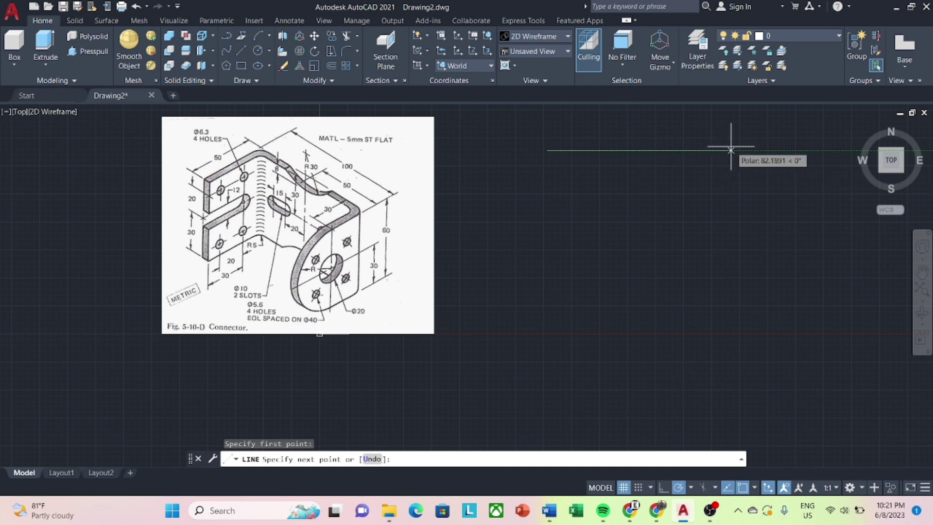
type("100")
key("Return")
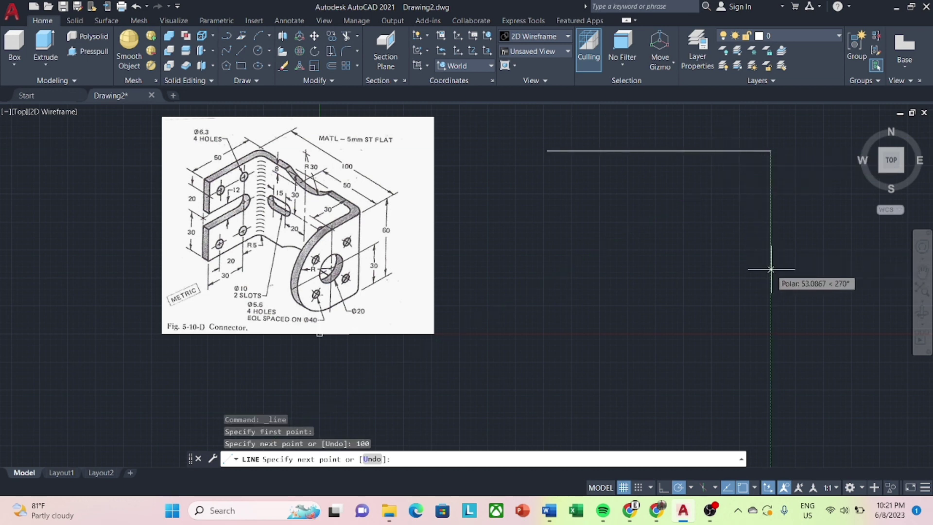
type("06")
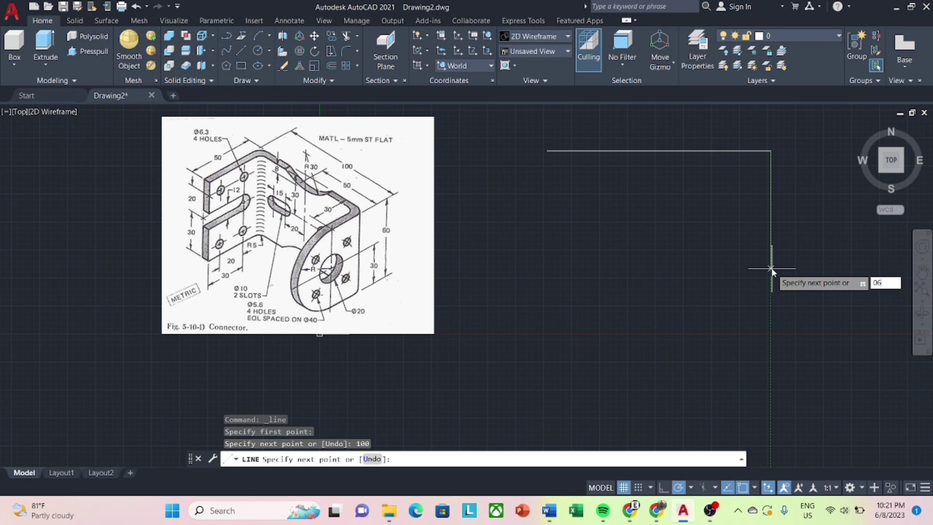
key("Return")
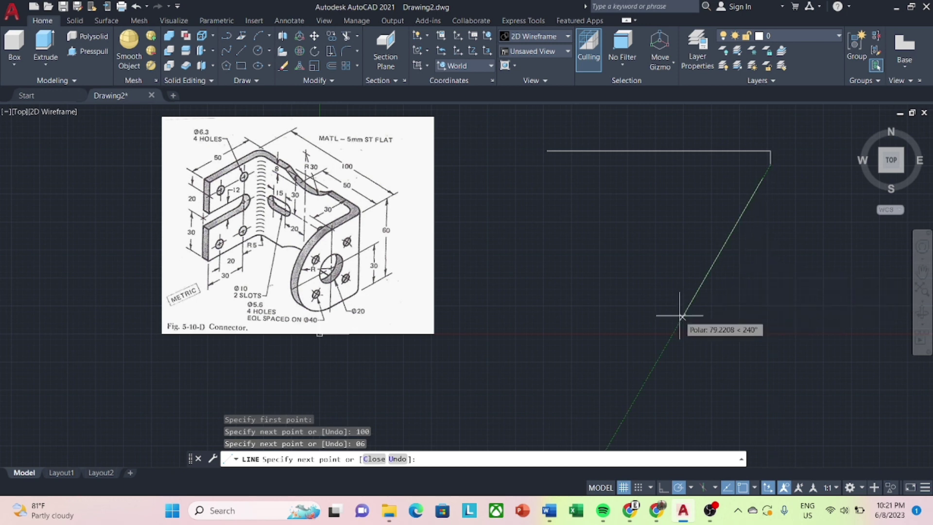
key("Escape")
left_click(800, 177)
left_click(765, 161)
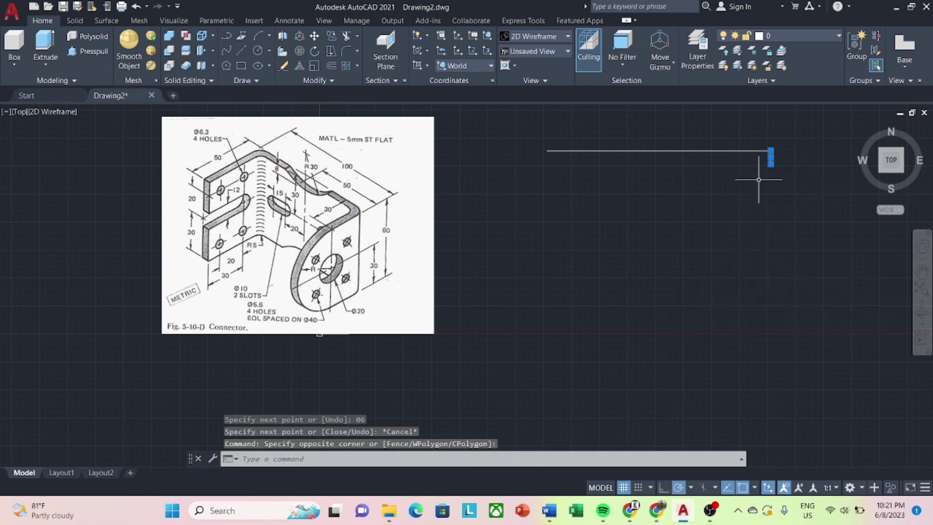
right_click(761, 182)
left_click(789, 257)
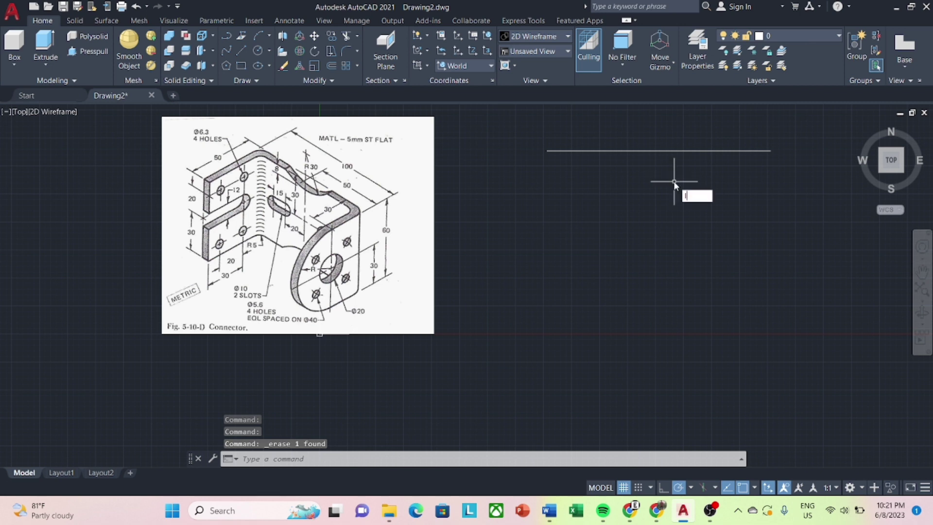
type("L")
Add the 60-unit right edge and 100-unit bottom edge to complete the rectangle outline.
key("Return")
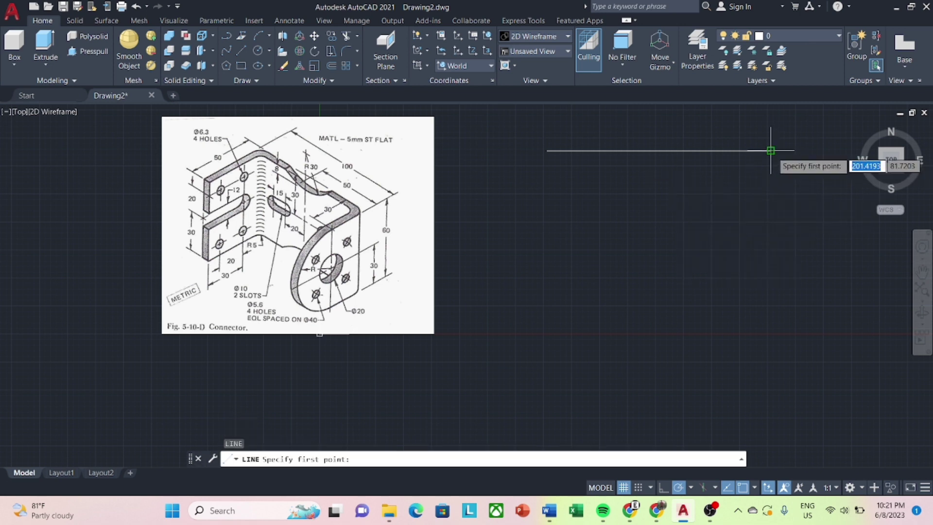
left_click(770, 151)
type("60")
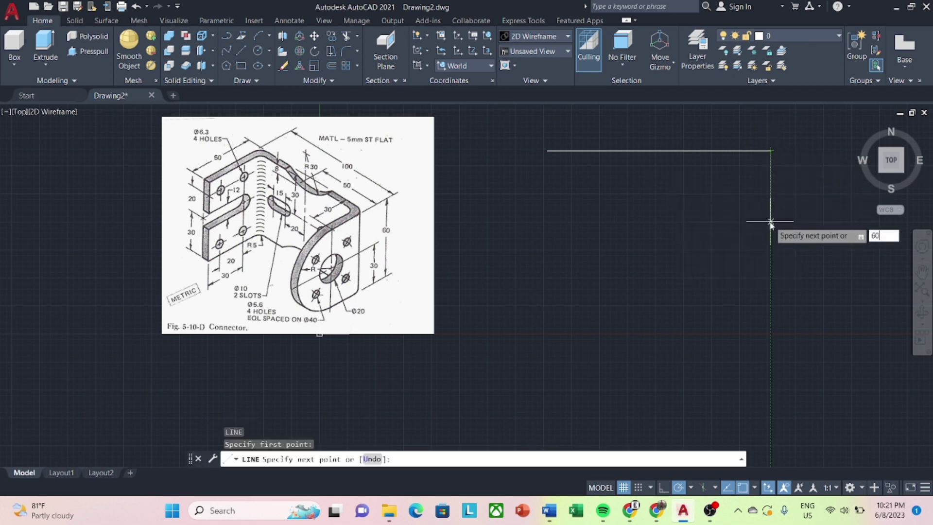
key("Return")
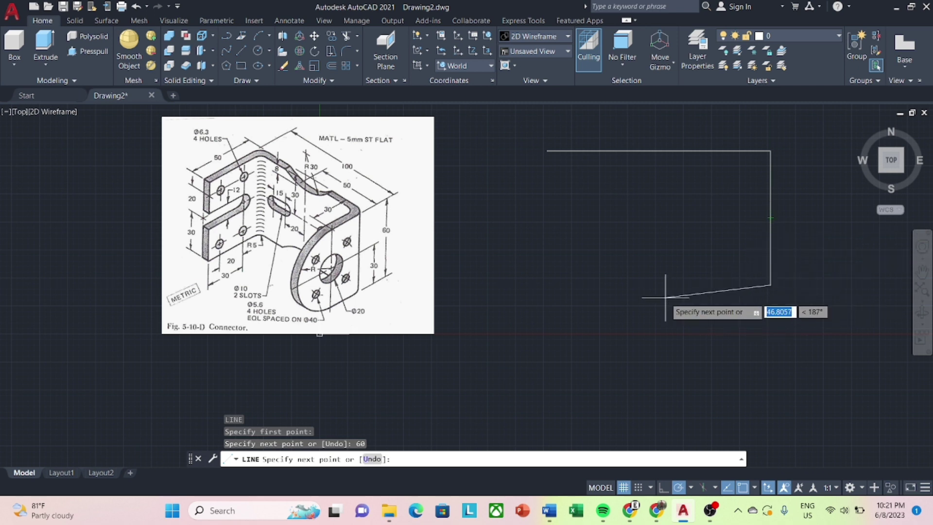
type("100")
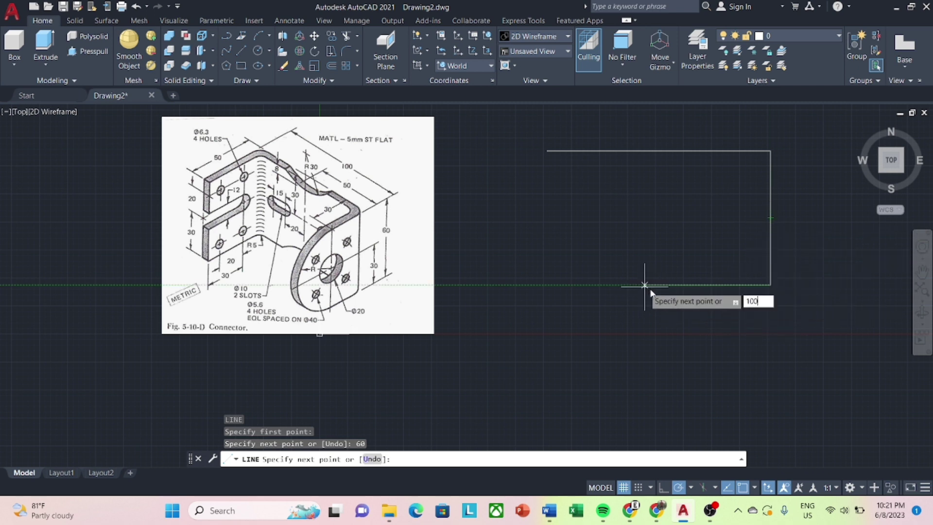
key("Return")
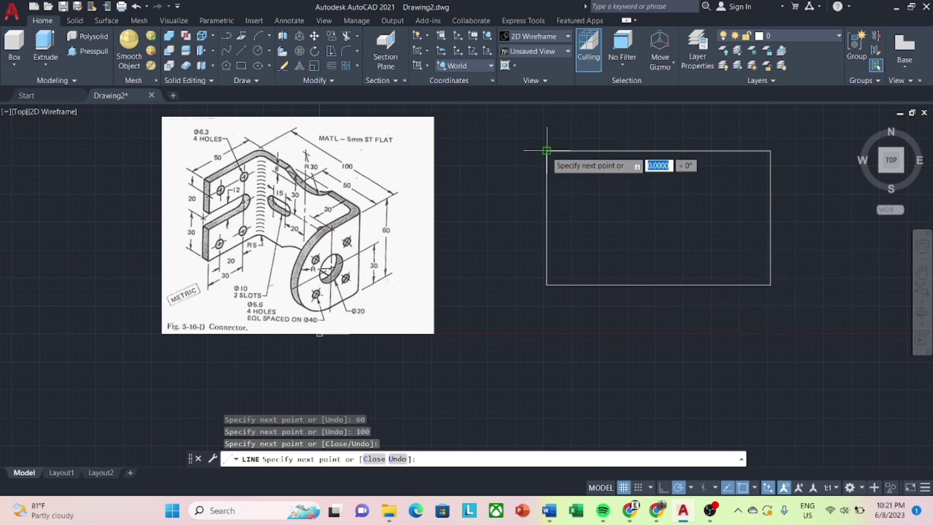
key("Escape")
Offset the rectangle's left and right edges 5 units inward.
key("Return")
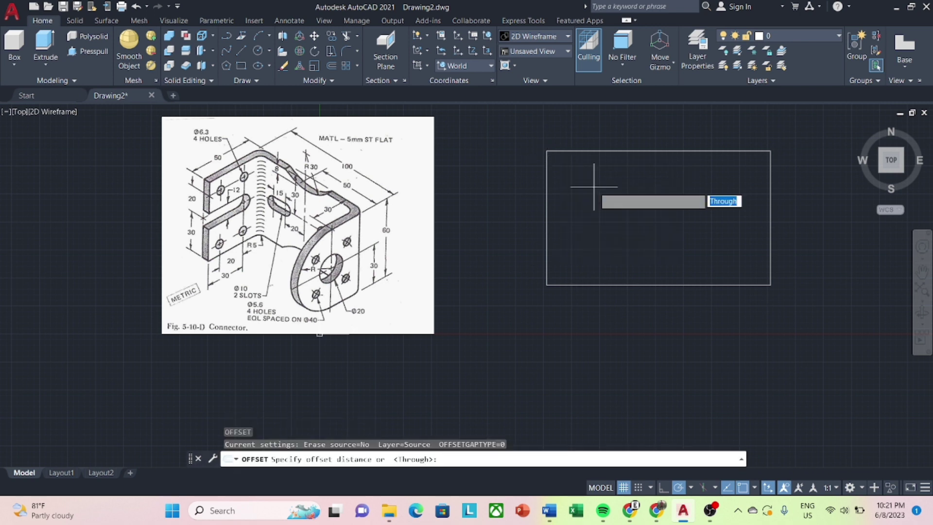
key("Return")
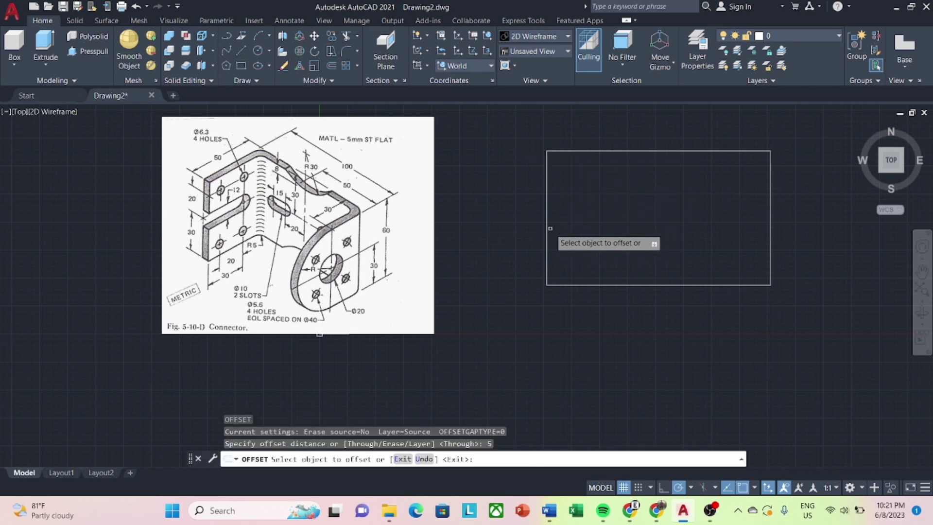
left_click(546, 231)
left_click(589, 235)
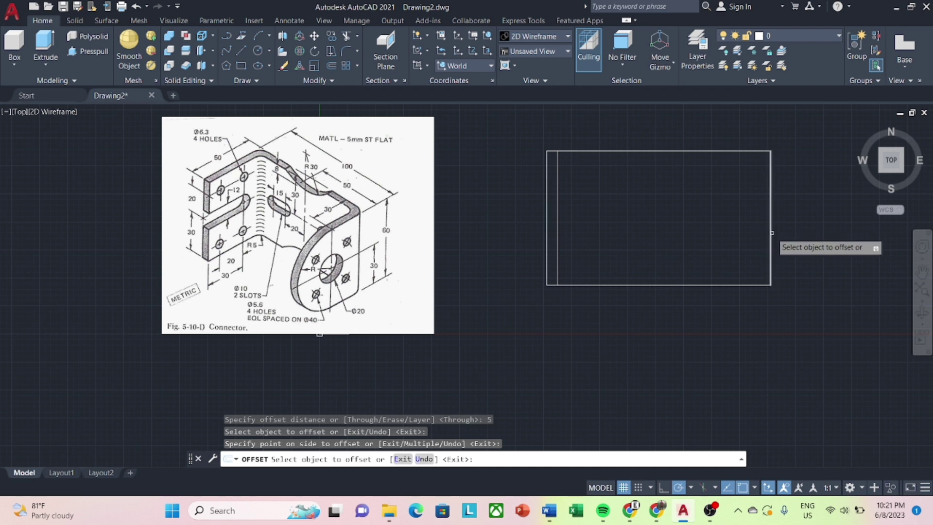
left_click(770, 225)
left_click(748, 246)
key("Escape")
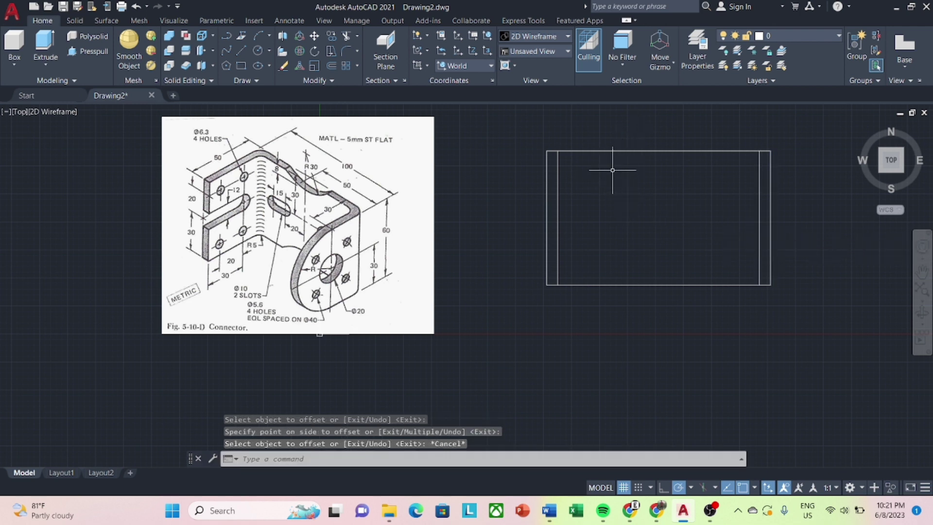
Draw an 8-unit line straight down from the top edge's midpoint.
left_click(237, 51)
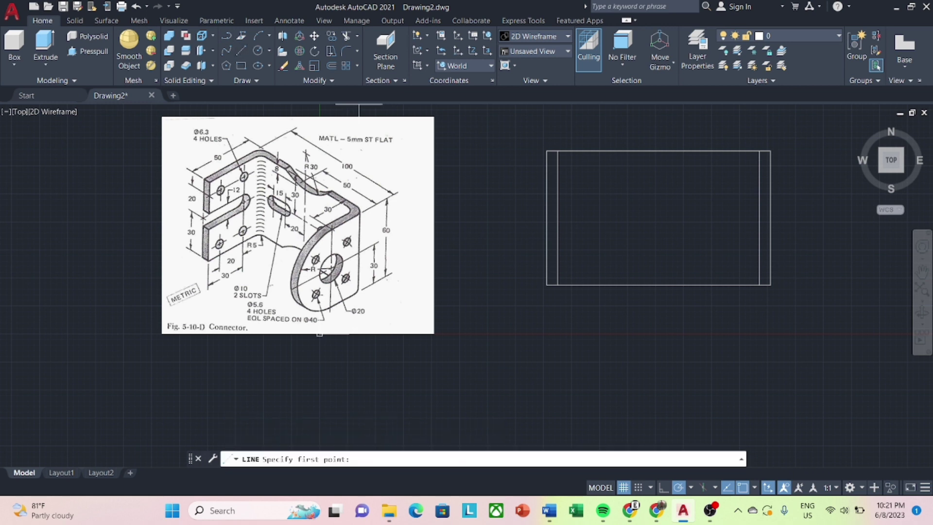
left_click(659, 150)
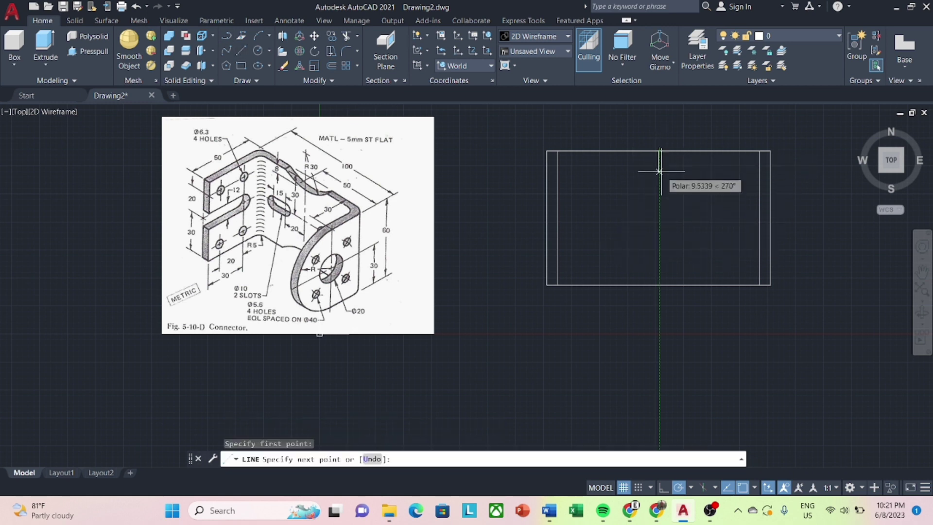
type("8")
key("Return")
key("Escape")
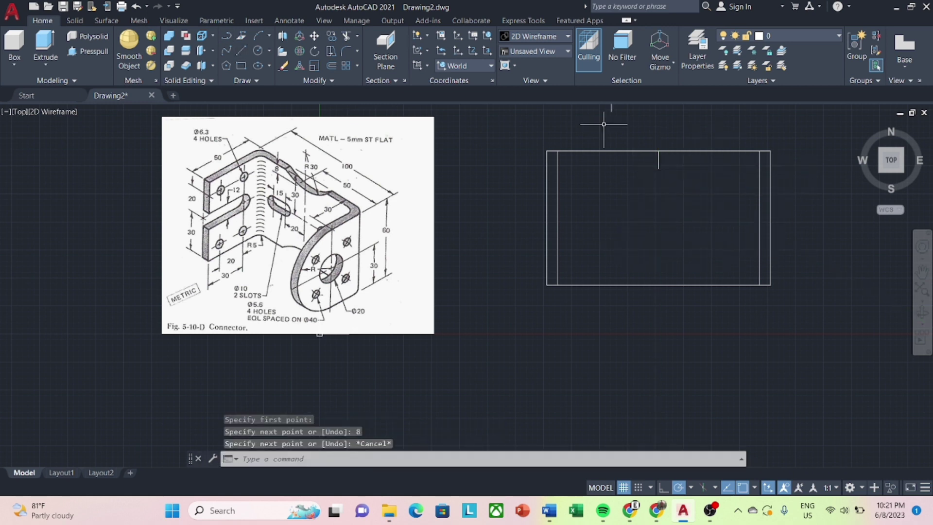
left_click(254, 50)
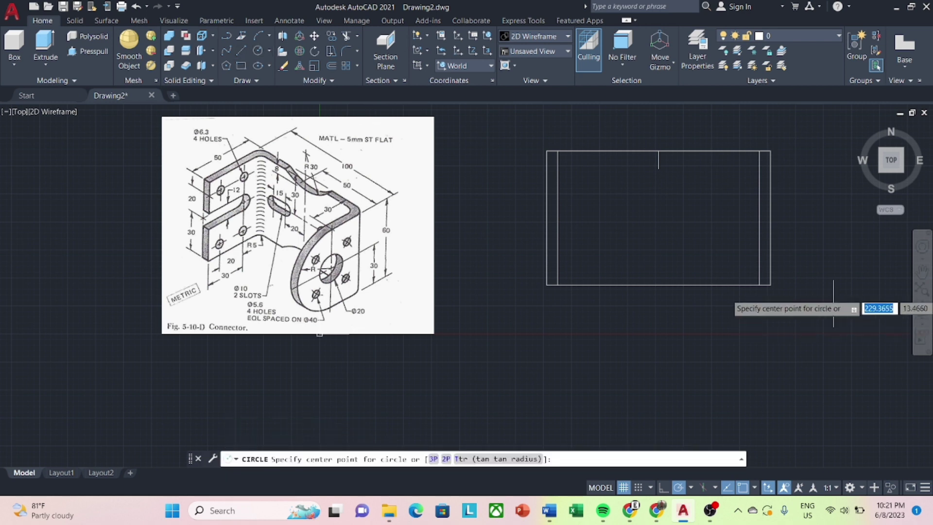
Draw a radius-30 circle and move its bottom point onto the 8-unit line's end.
left_click(828, 252)
type("30")
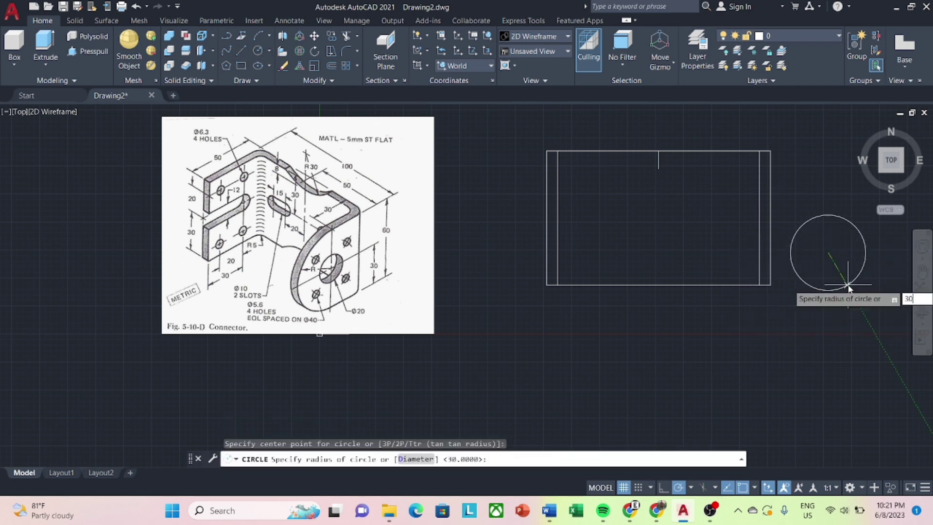
key("Return")
left_click(872, 307)
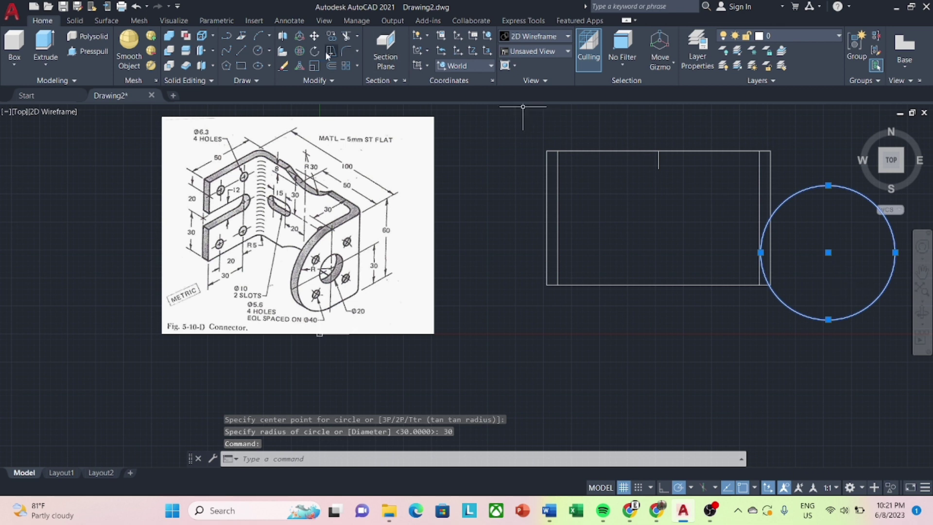
left_click(314, 38)
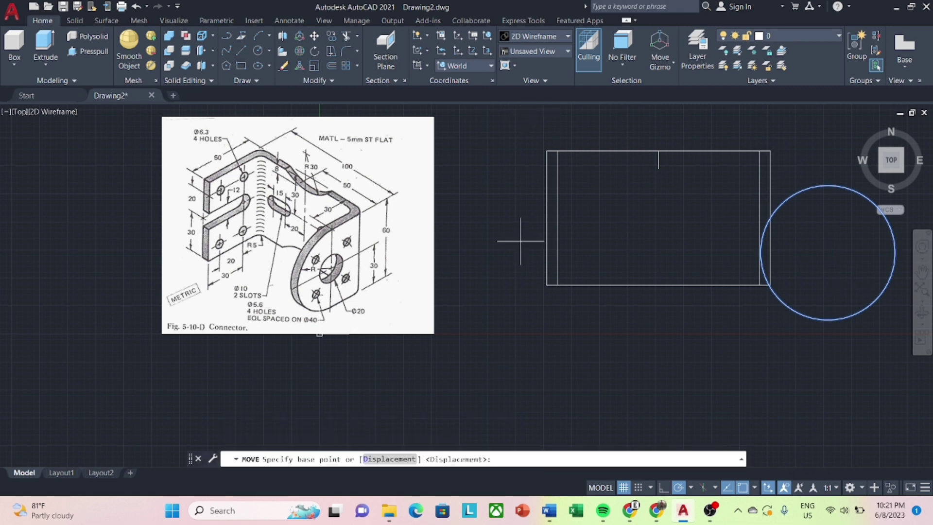
left_click(828, 320)
left_click(663, 171)
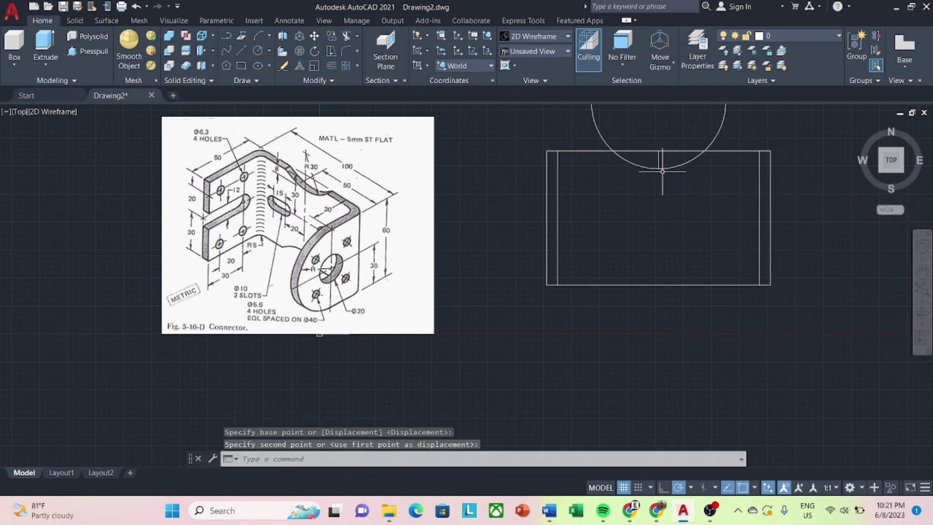
key("Escape")
Trim the circle and top edge to leave an arc notch in the top edge.
type("r")
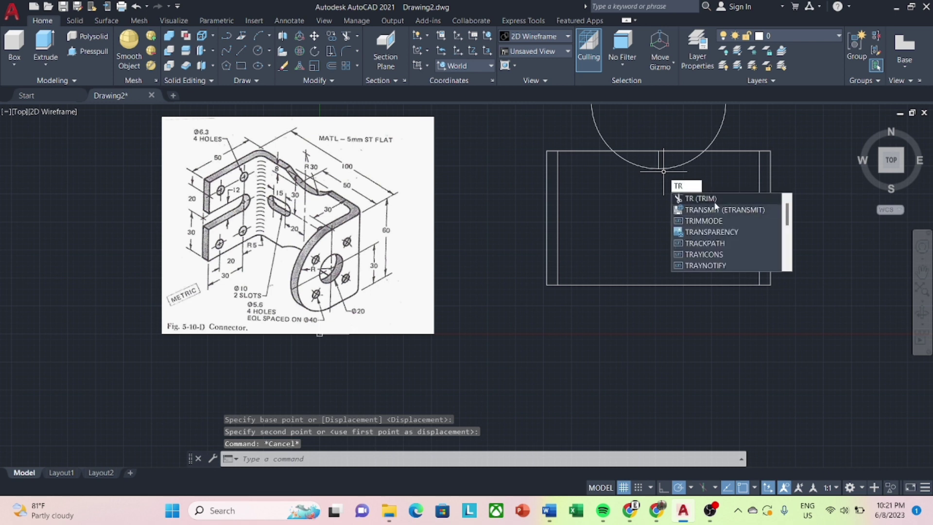
key("Return")
left_click_drag(577, 113, 748, 145)
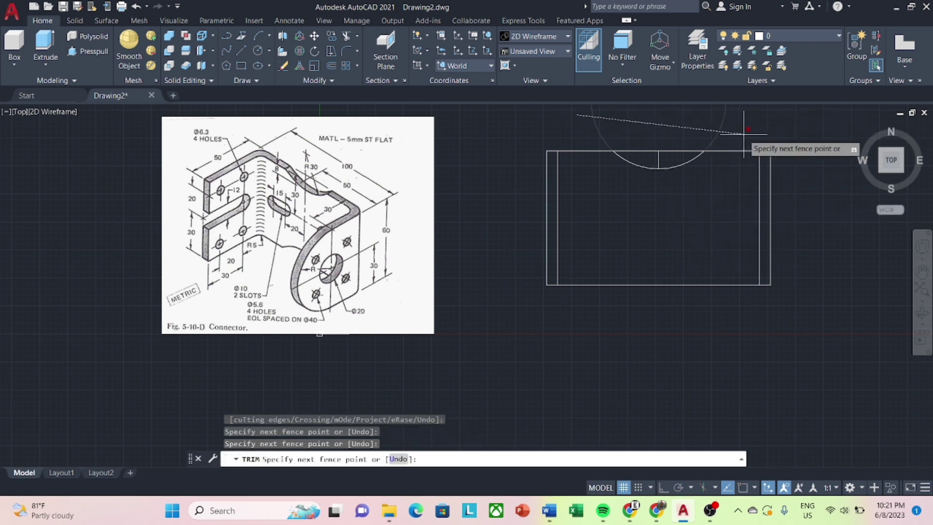
left_click(656, 152)
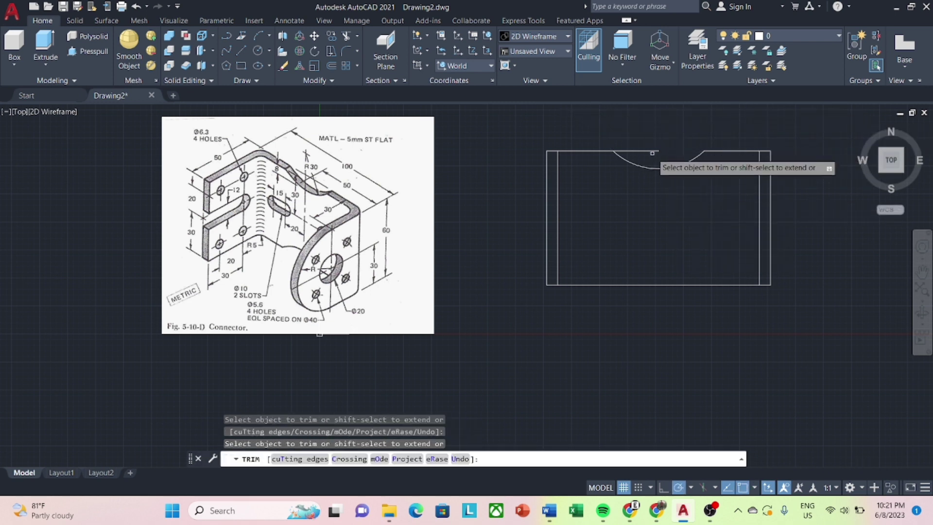
key("Escape")
left_click(660, 161)
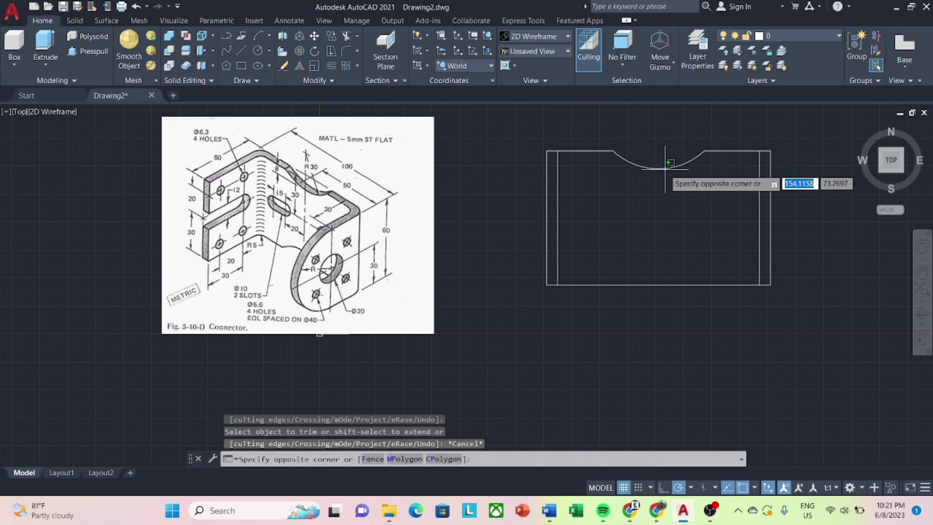
key("Escape")
left_click(663, 168)
Mirror the top arc across the horizontal axis through the side-edge midpoints, keeping the original.
type("m")
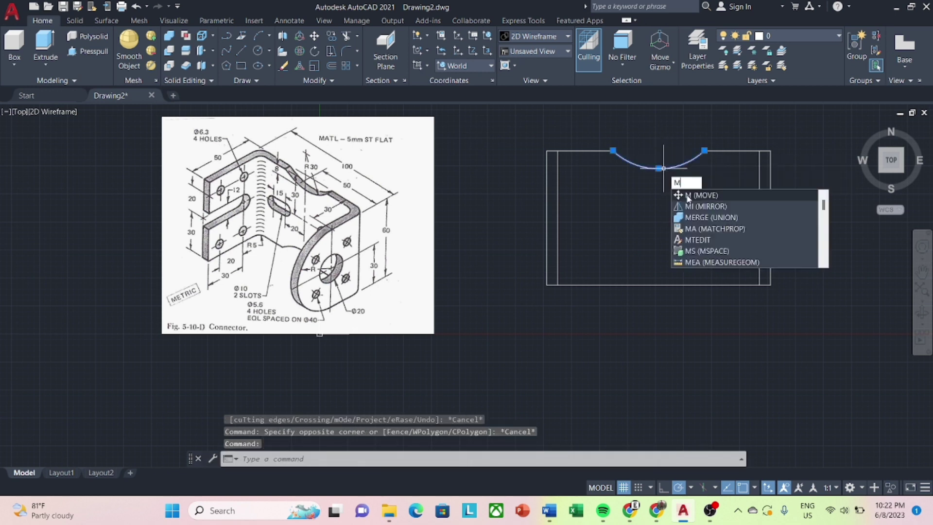
left_click(695, 208)
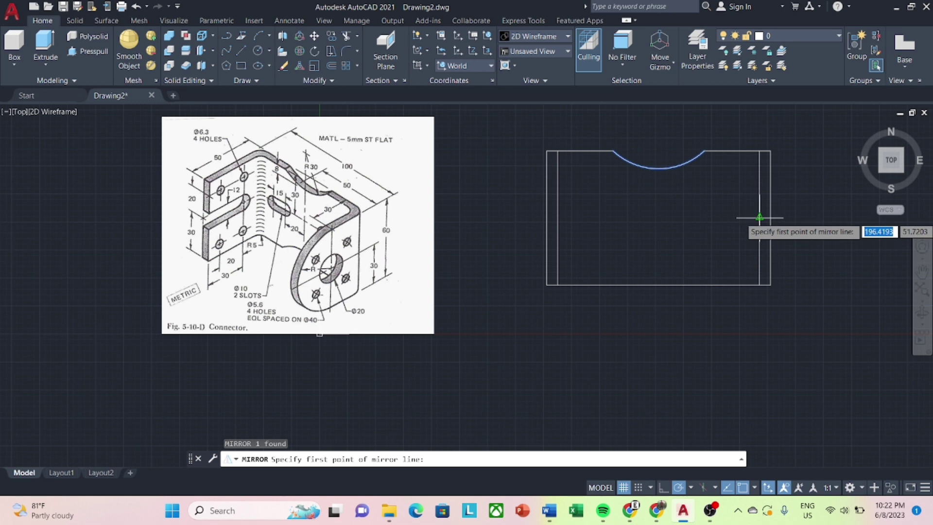
left_click(759, 217)
left_click(794, 217)
key("Return")
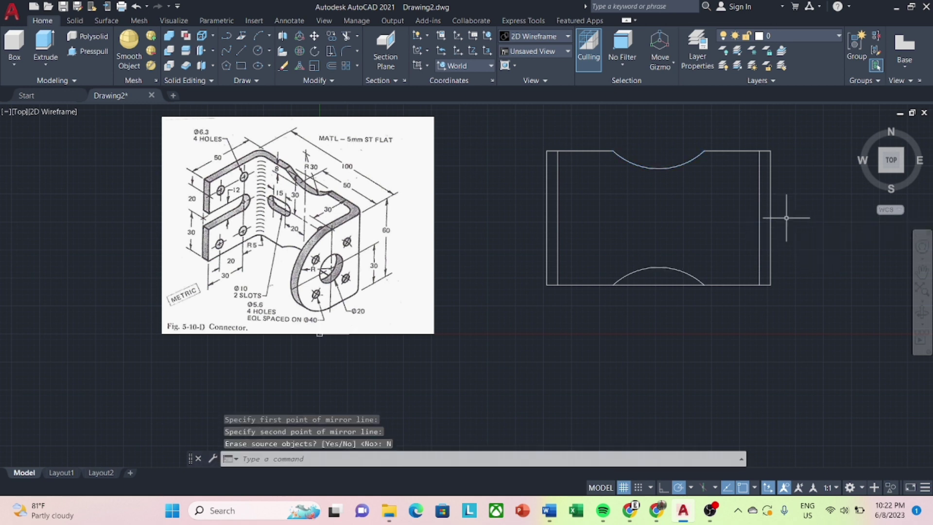
type("TR")
Trim the straight bottom-edge segment beneath the mirrored arc.
key("Return")
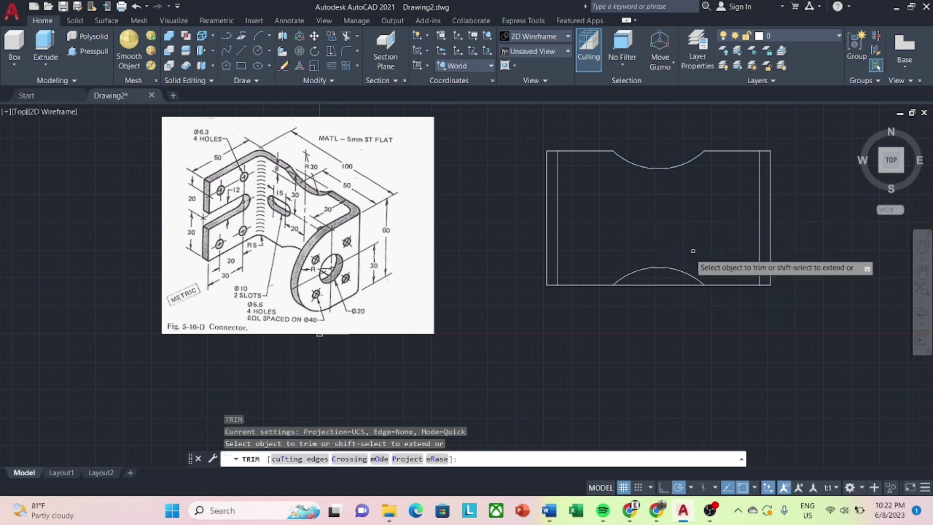
left_click(665, 284)
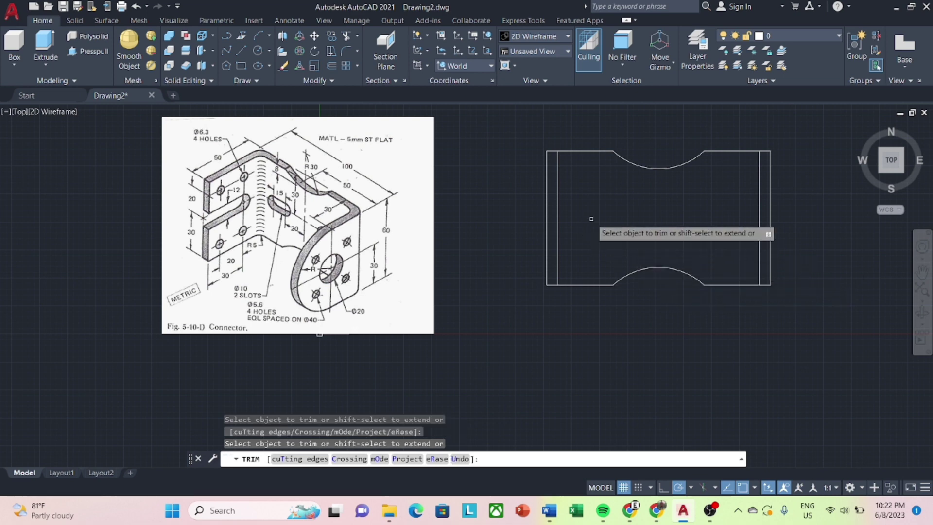
scroll(567, 219, "up", 2)
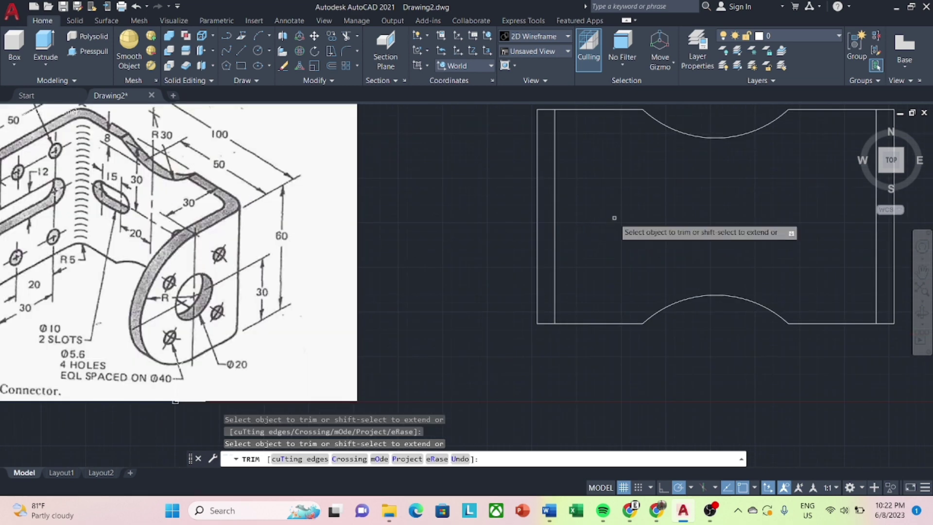
scroll(614, 219, "down", 2)
middle_click_drag(614, 220, 597, 235)
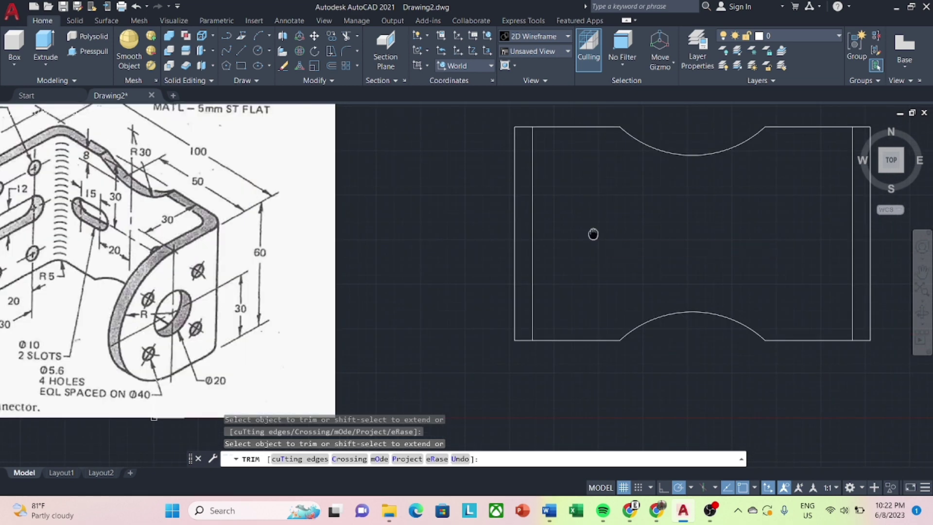
key("Escape")
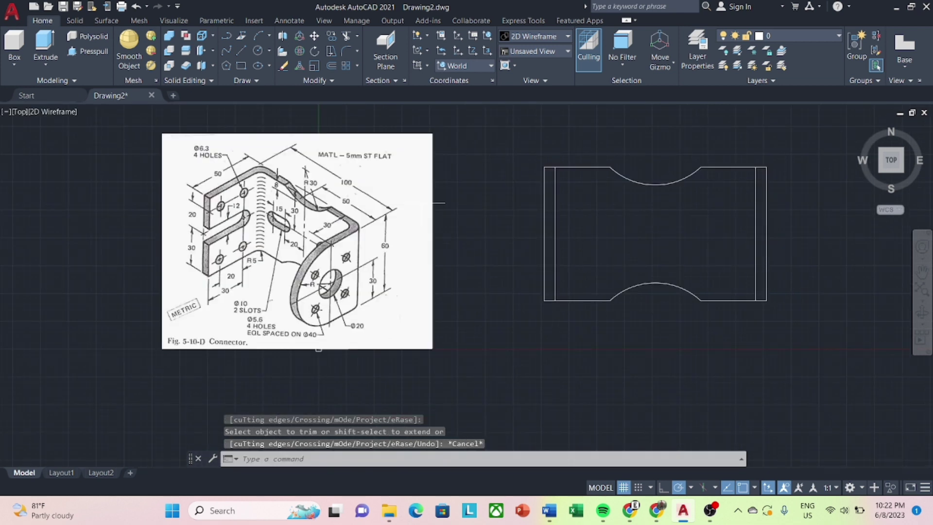
Draw a line from the top arc's midpoint 30 units down, then 20 and 15 units left.
left_click(238, 50)
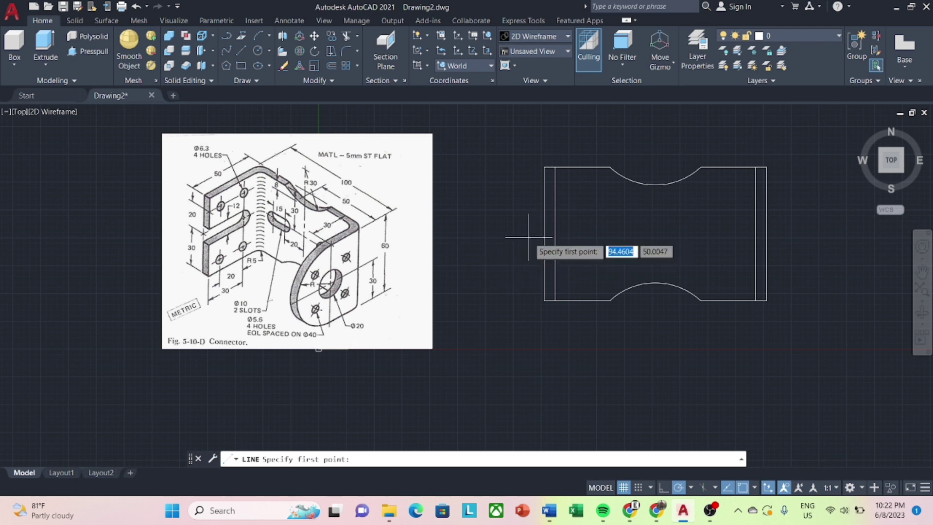
left_click(701, 167)
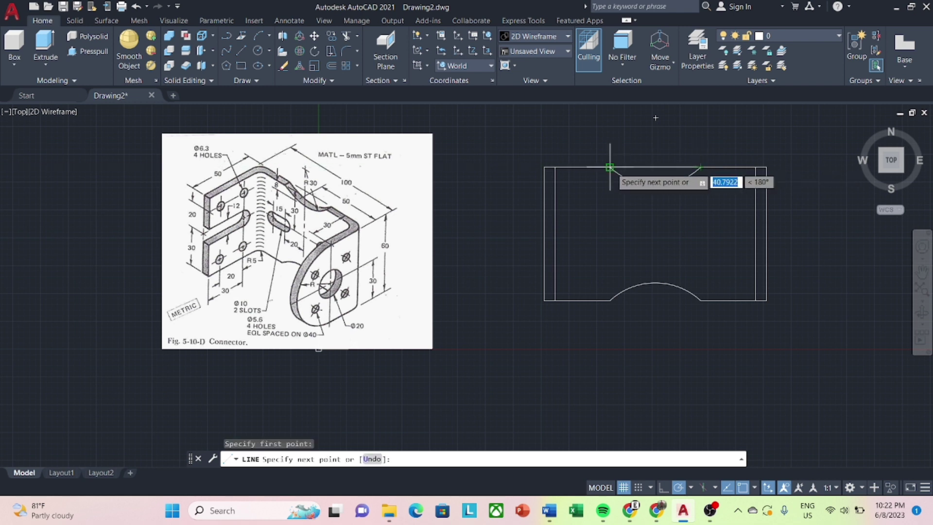
key("Escape")
left_click(243, 55)
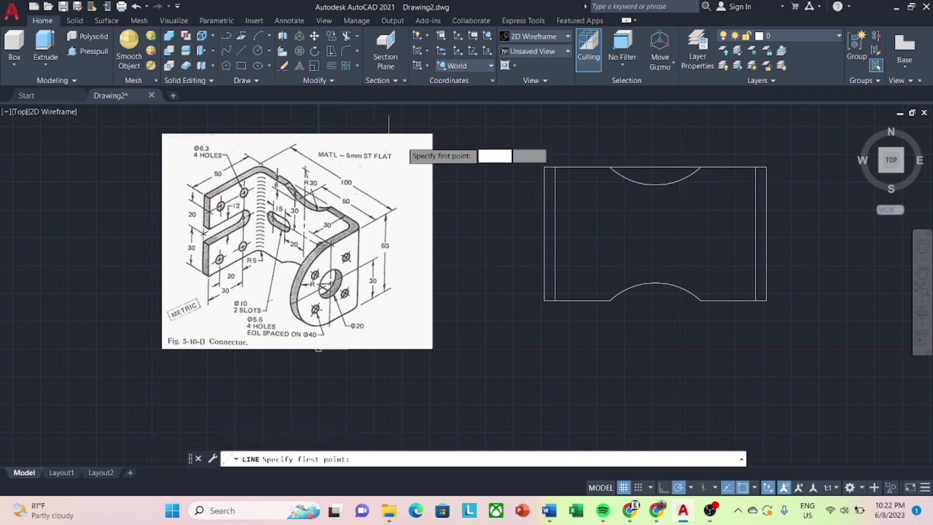
left_click(656, 168)
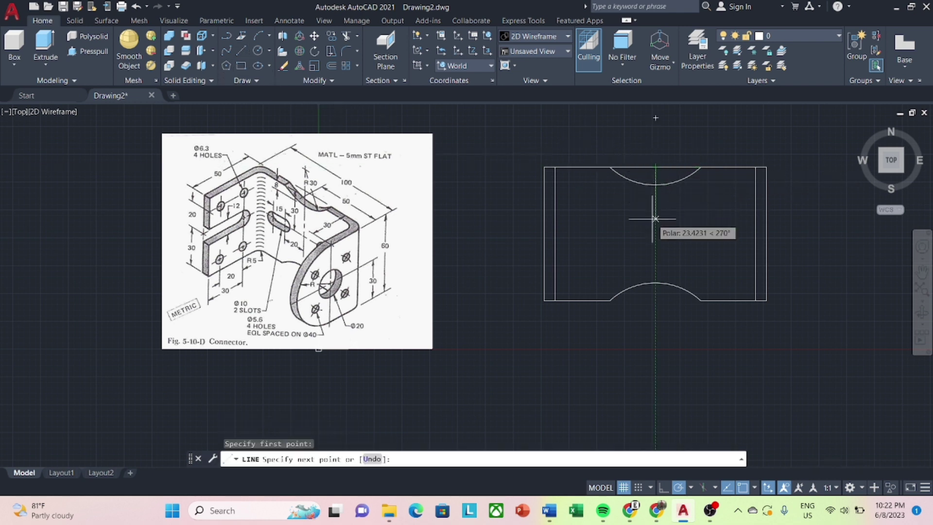
type("30")
key("Return")
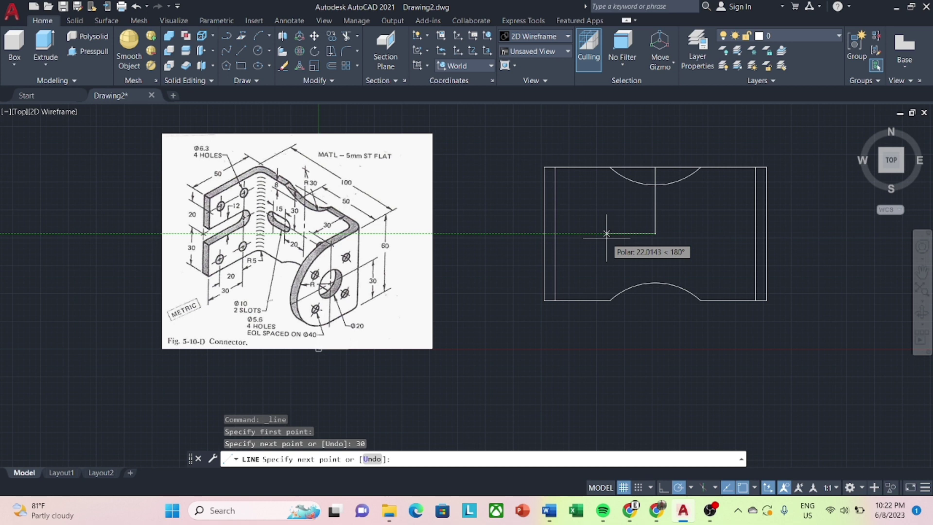
type("20")
key("Return")
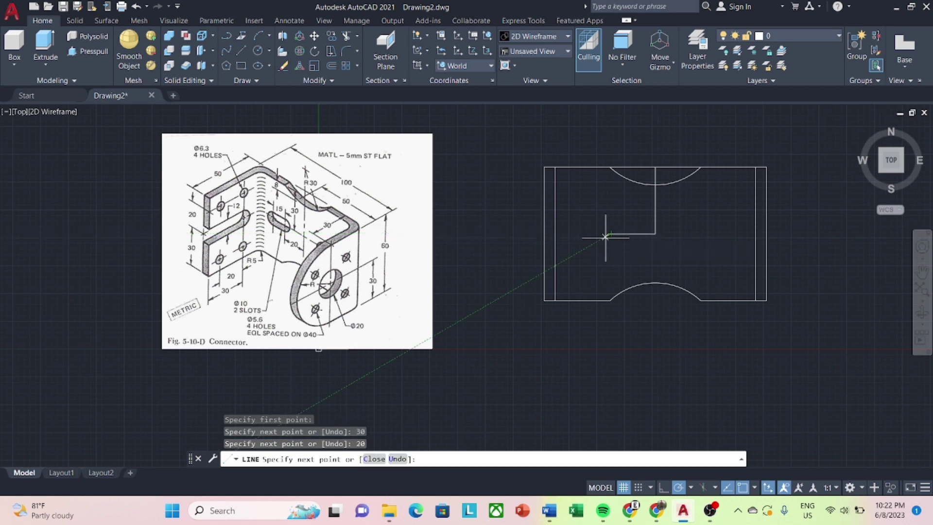
type("15")
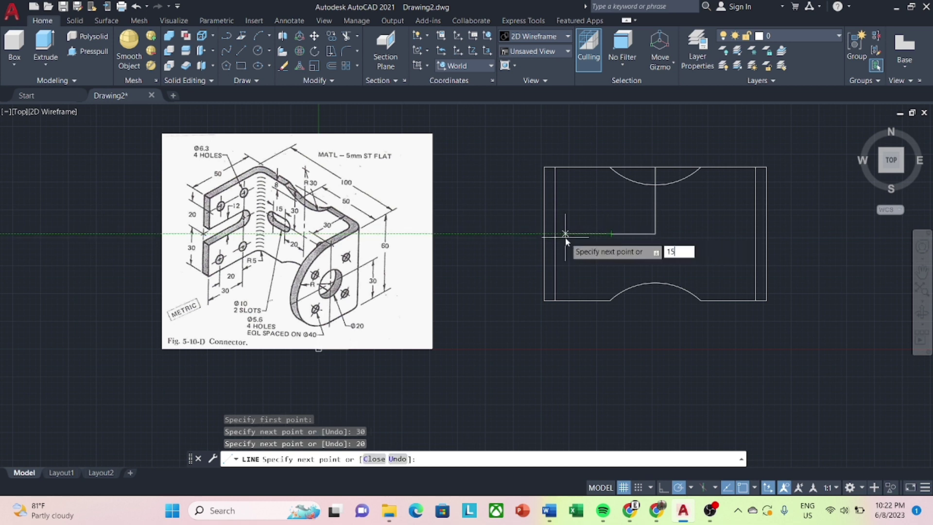
key("Return")
Draw a radius-5 circle at the 20-unit point and copy it to the line's left end.
key("Escape")
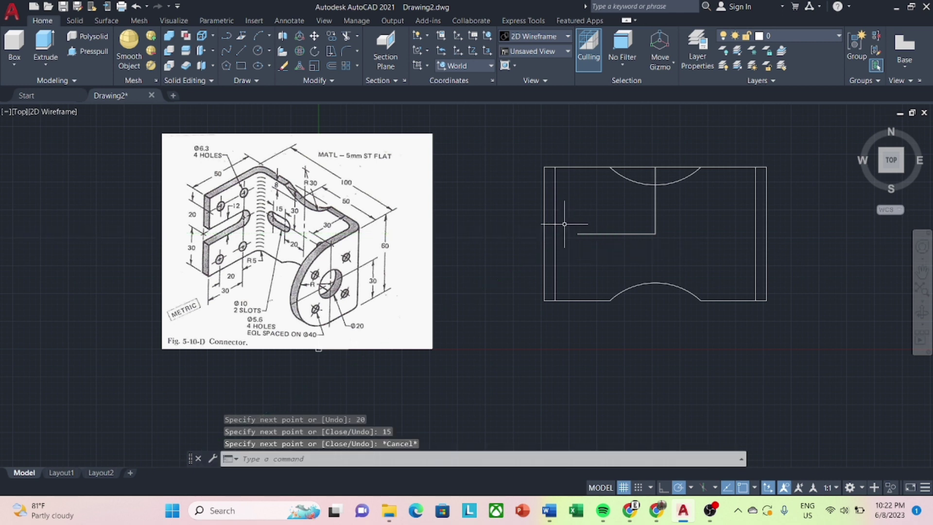
left_click(258, 50)
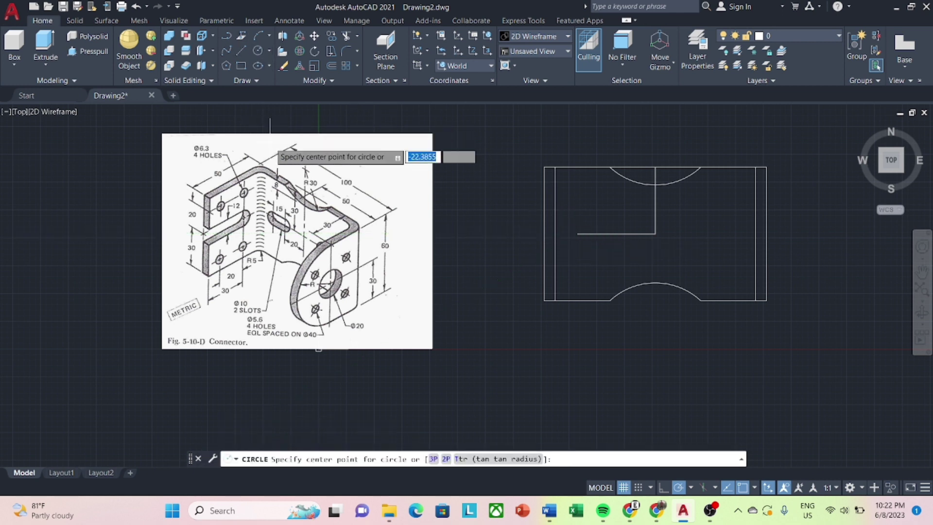
left_click(611, 233)
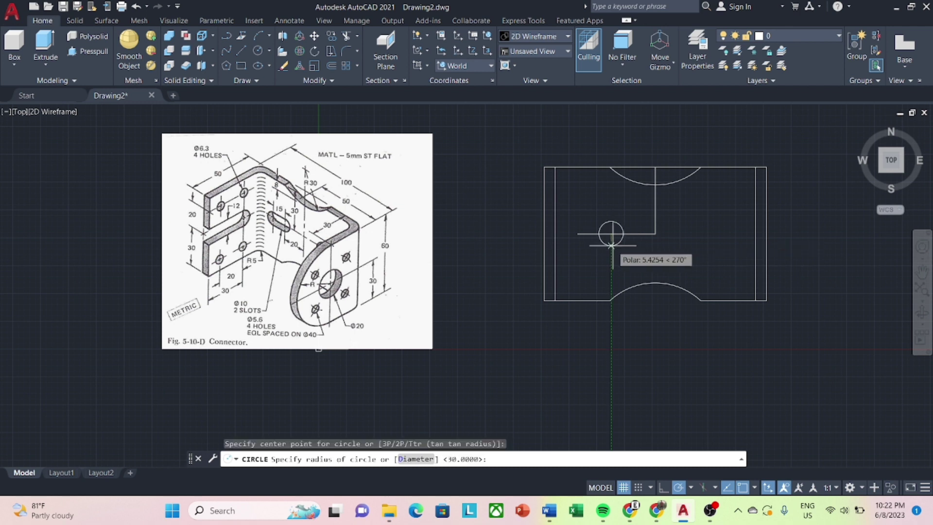
type("5")
key("Return")
left_click(623, 234)
right_click(616, 233)
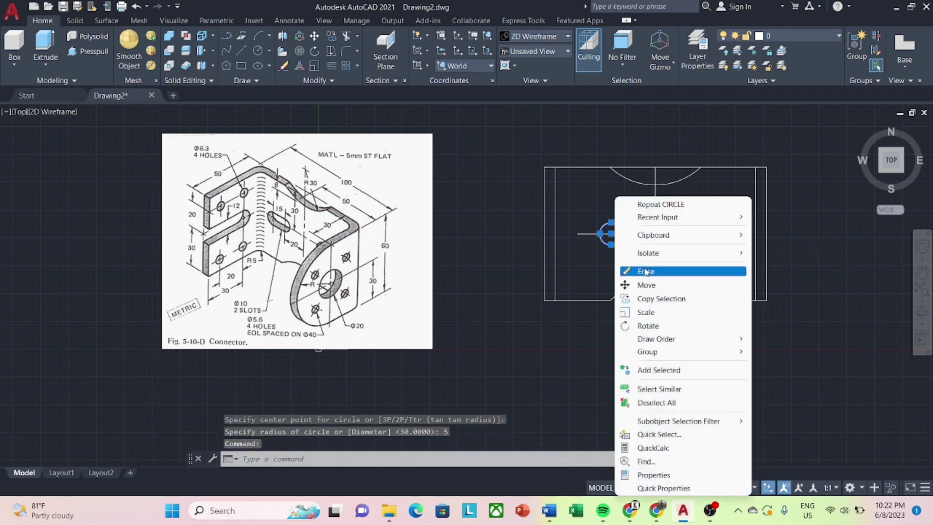
left_click(661, 299)
left_click(610, 233)
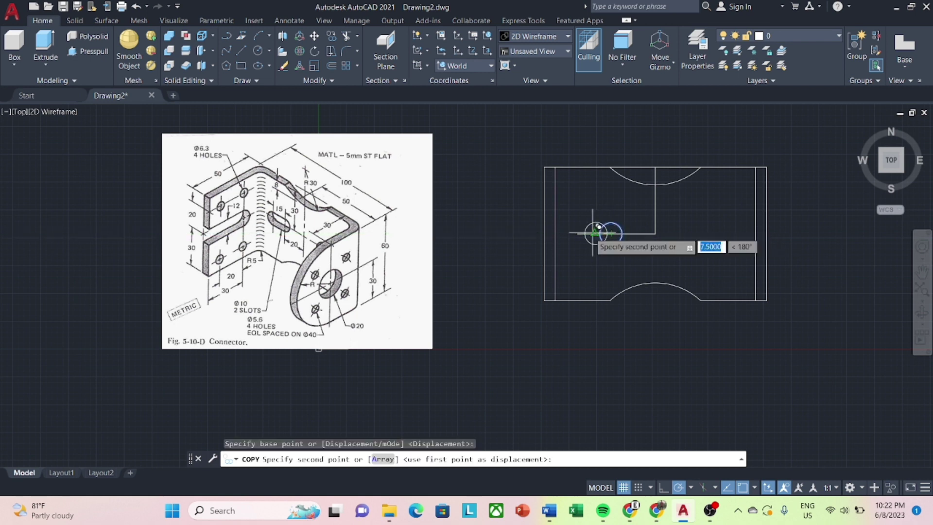
left_click(577, 234)
key("Escape")
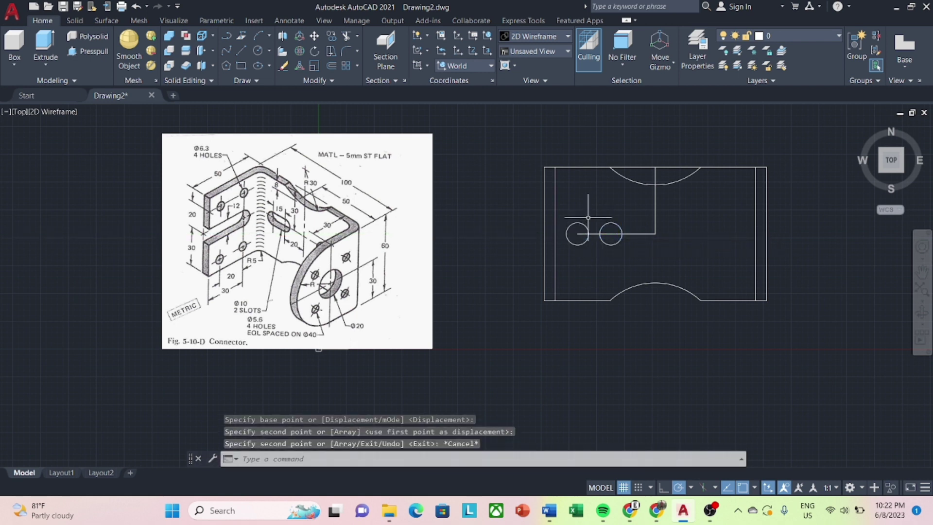
type("LI")
Join the two circles' tops with a line and mirror it across the centre line.
key("Return")
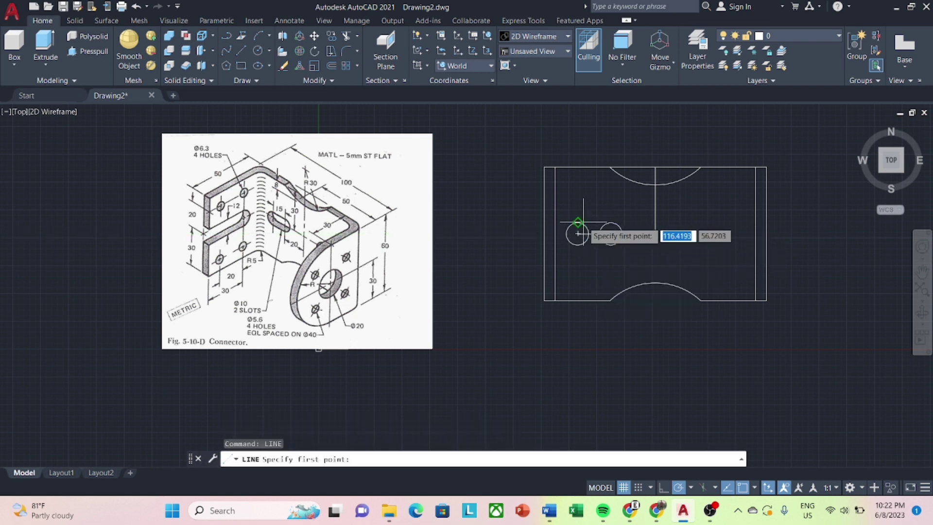
left_click(578, 222)
left_click(611, 222)
key("Escape")
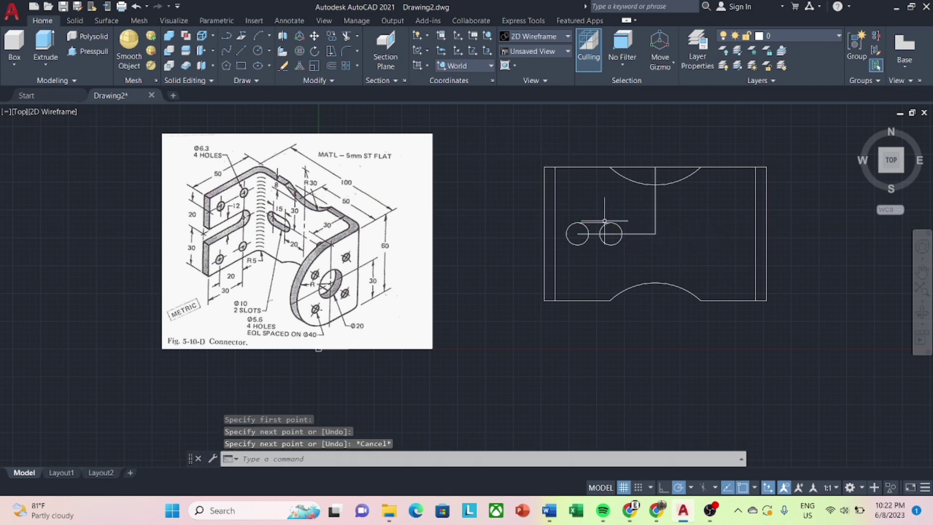
left_click(594, 222)
type("i")
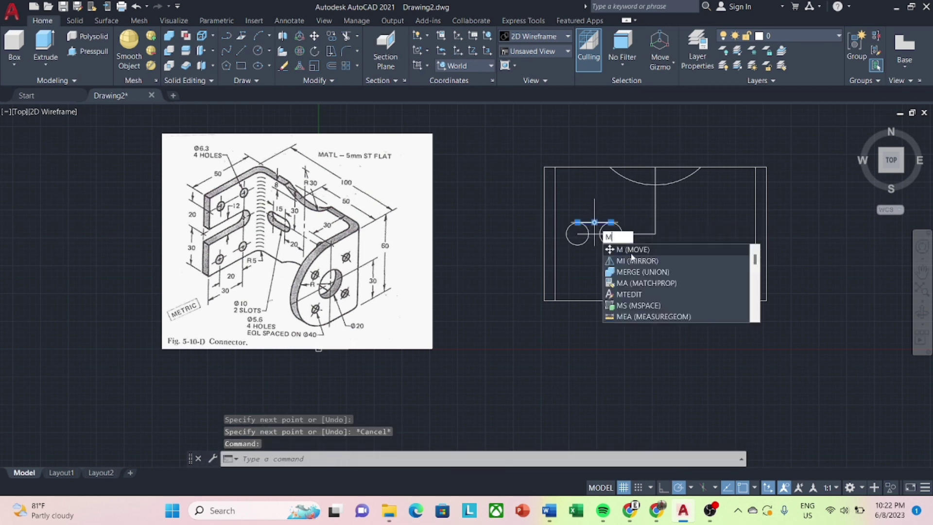
key("Return")
left_click(611, 234)
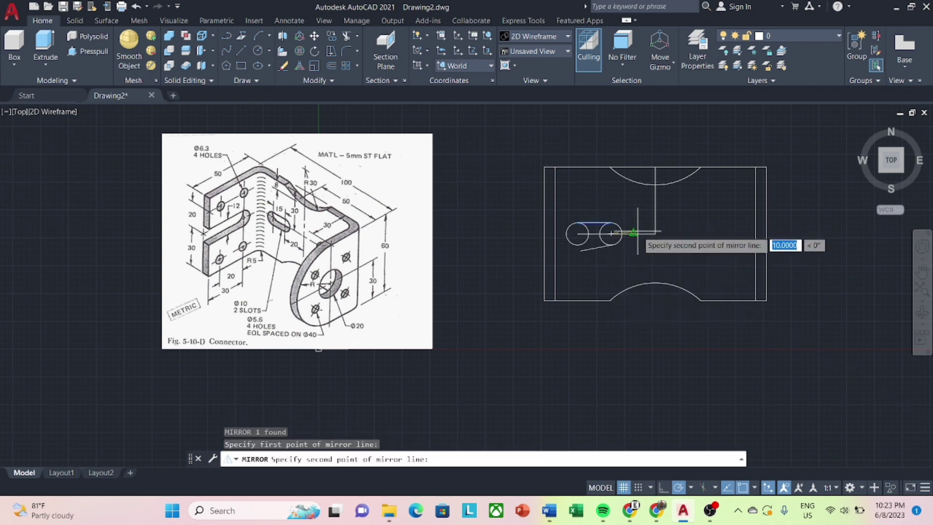
left_click(657, 234)
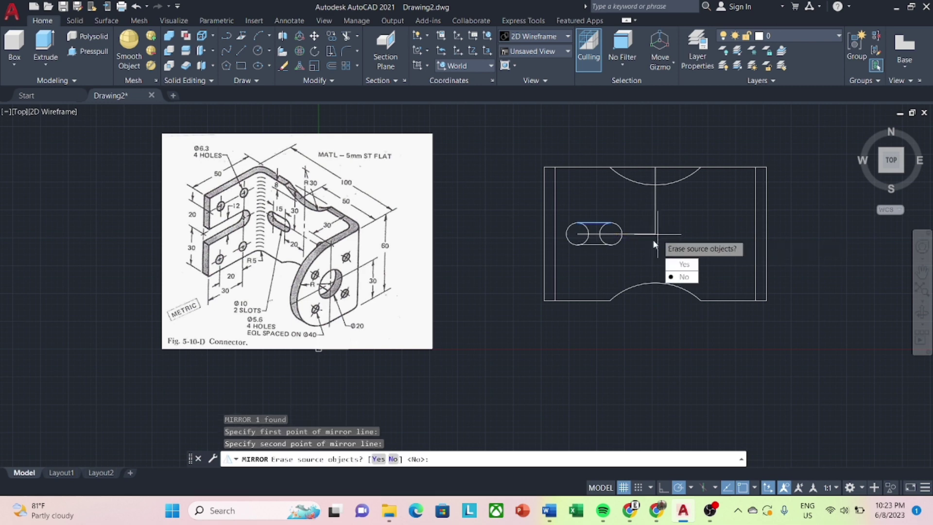
Keep the original top line and trim the overlapping inner circle arcs from the slot.
left_click(669, 277)
scroll(590, 245, "up", 2)
scroll(589, 248, "up", 2)
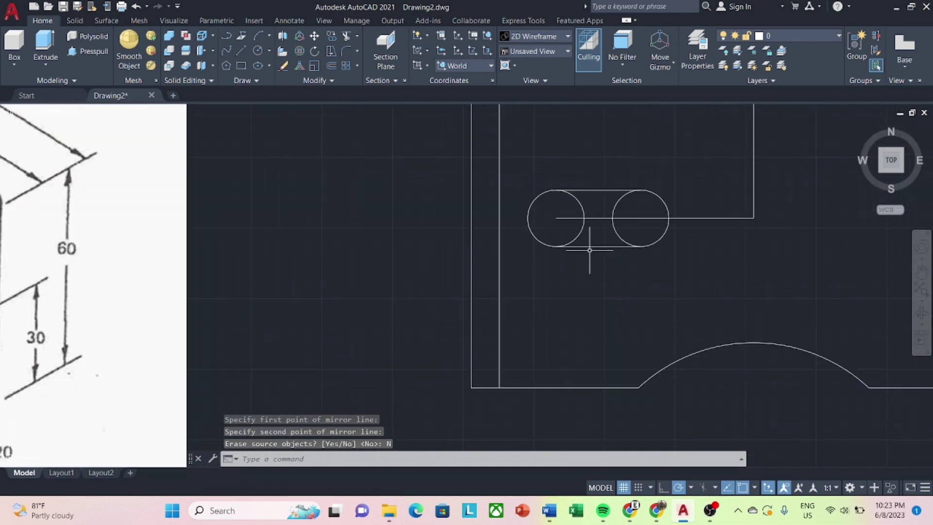
scroll(585, 253, "up", 4)
scroll(584, 254, "down", 4)
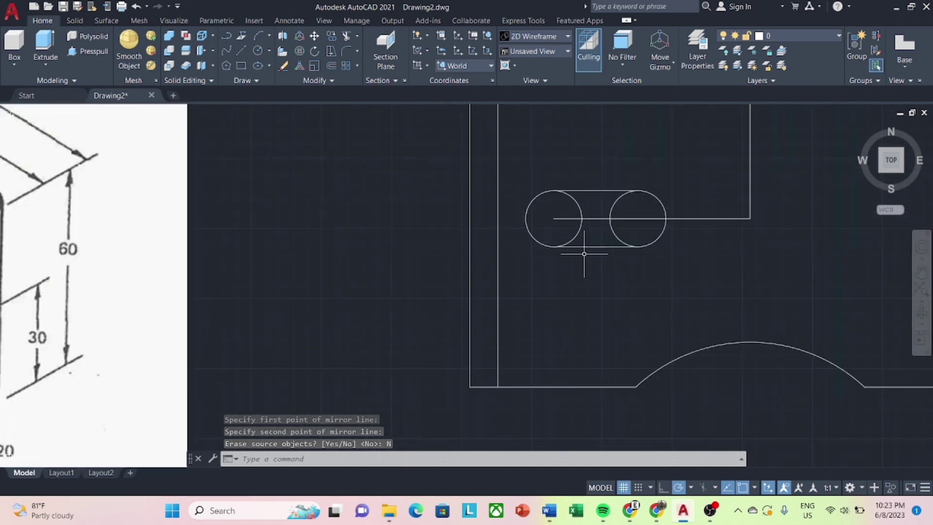
type("TR")
left_click(630, 270)
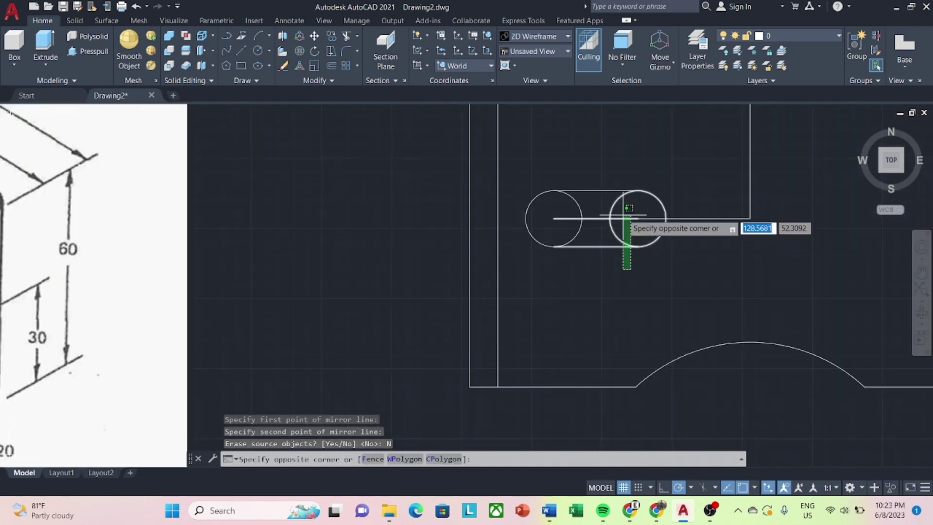
key("Escape")
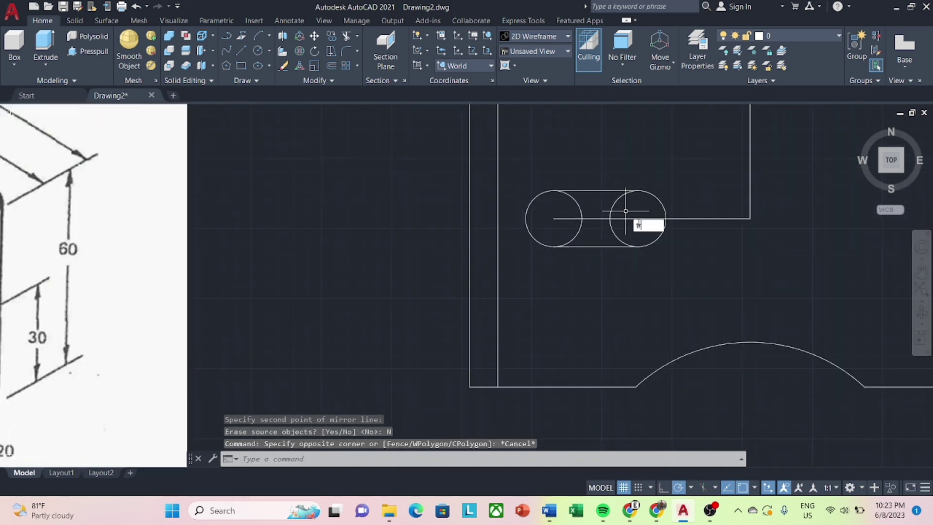
type("r")
key("Return")
left_click(631, 207)
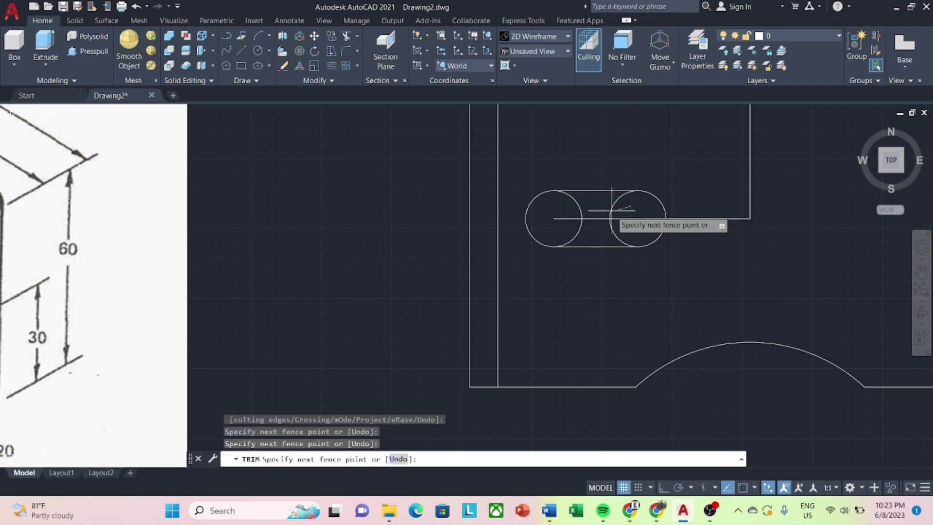
key("Return")
left_click(567, 215)
left_click(630, 206)
key("Return")
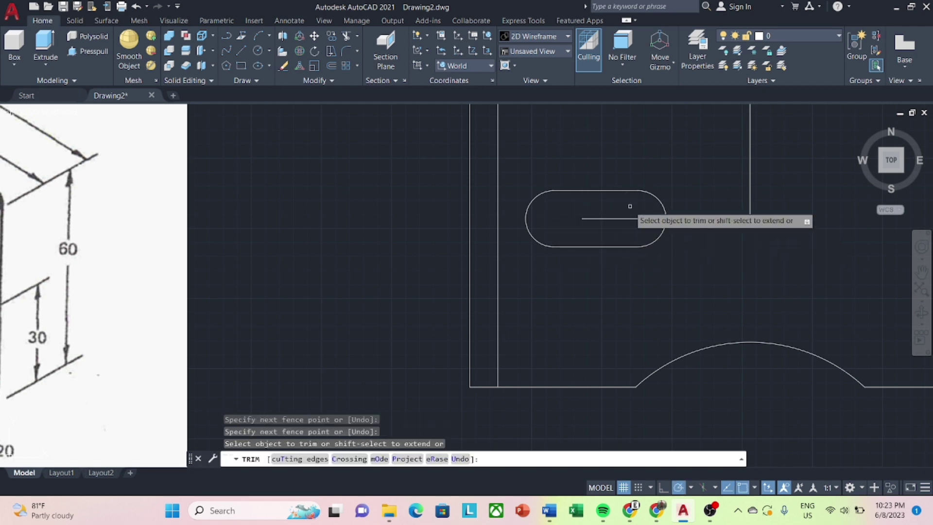
Trim out the slot's interior line, leaving a closed rounded slot outline.
left_click(626, 222)
key("Return")
left_click(643, 216)
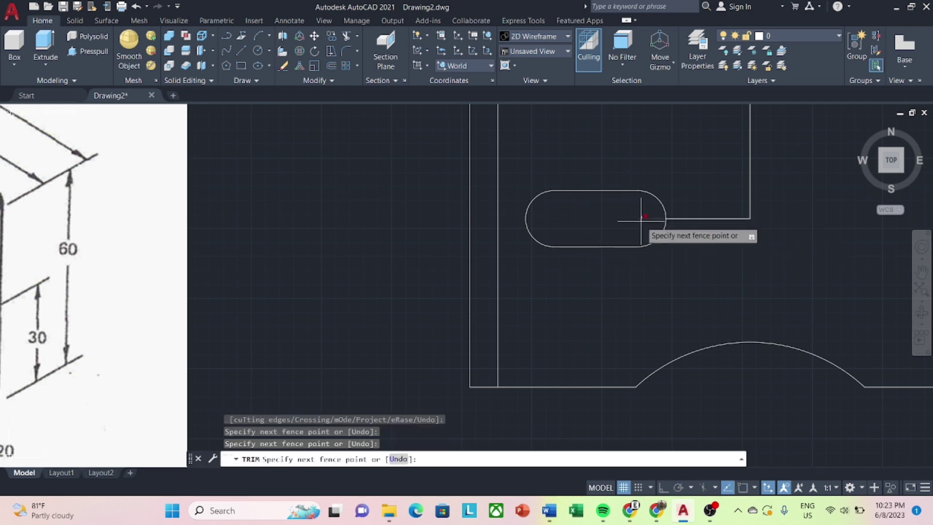
key("Return")
scroll(629, 217, "down", 4)
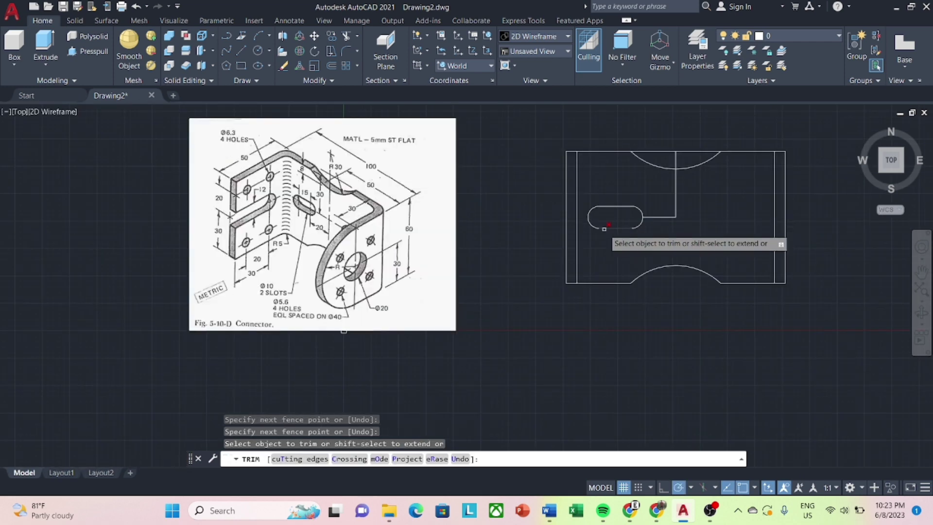
key("Escape")
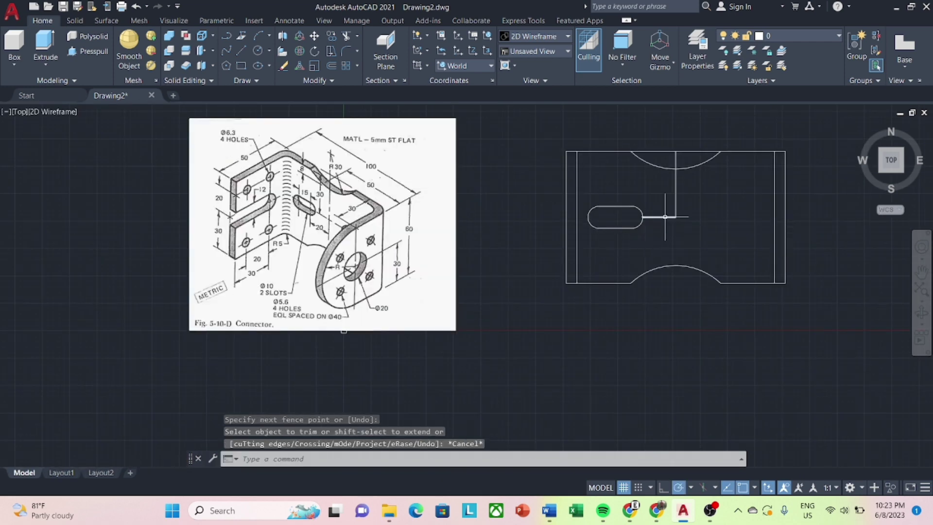
left_click(664, 216)
Erase the leftover construction lines around the slot.
right_click(674, 204)
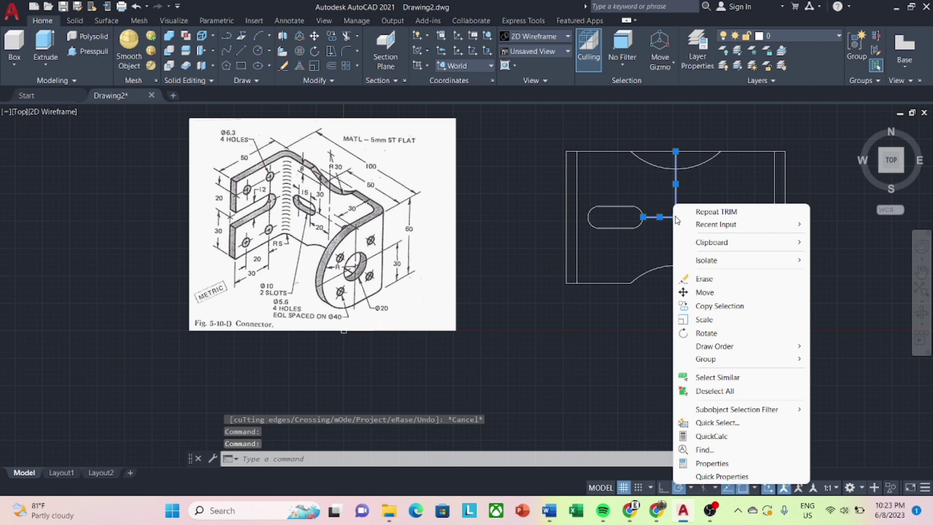
left_click(711, 278)
left_click(660, 201)
left_click(594, 241)
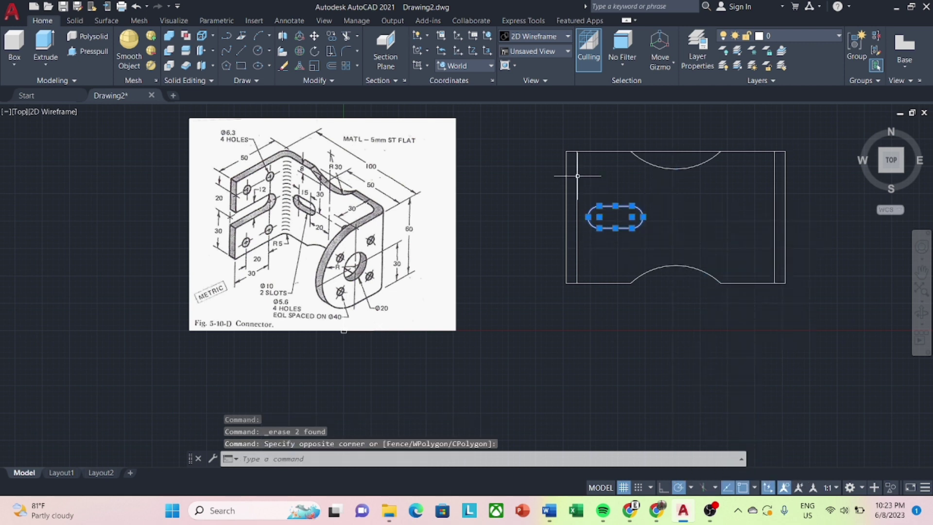
type("m")
key("Return")
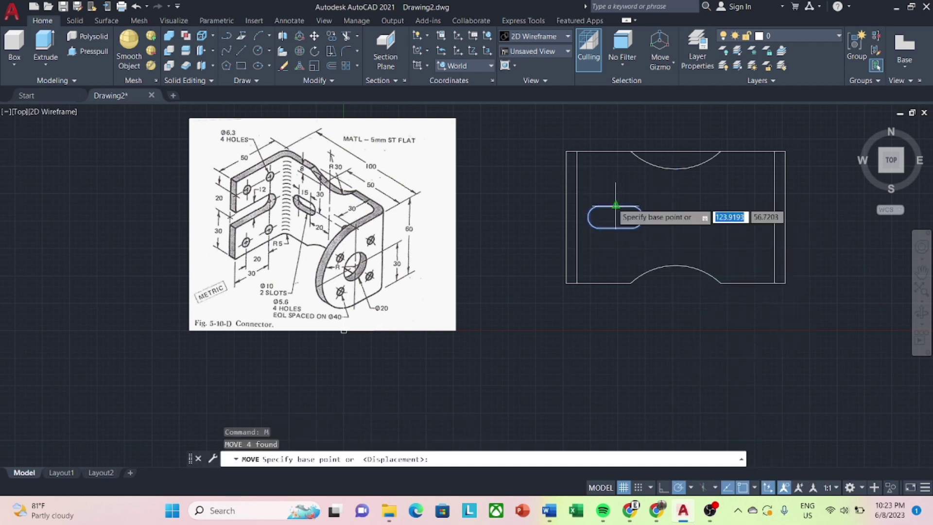
key("Escape")
Mirror the slot about a vertical line through the bottom arc's apex, keeping the original.
left_click(707, 201)
left_click(593, 241)
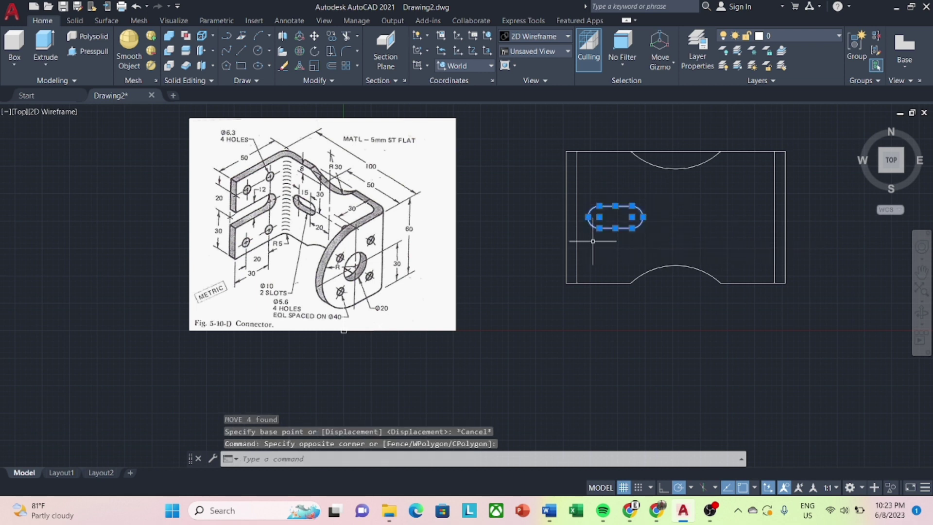
type("mi")
key("Return")
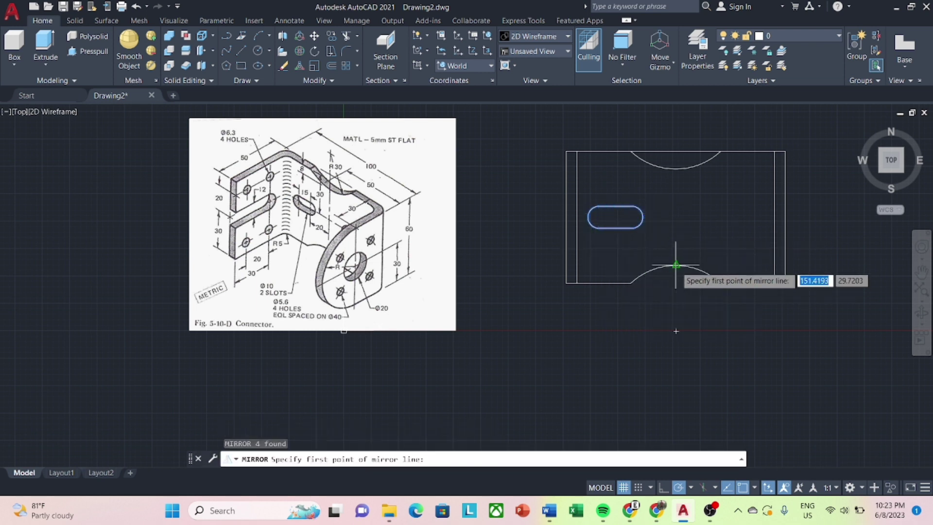
left_click(675, 266)
left_click(675, 284)
left_click(697, 332)
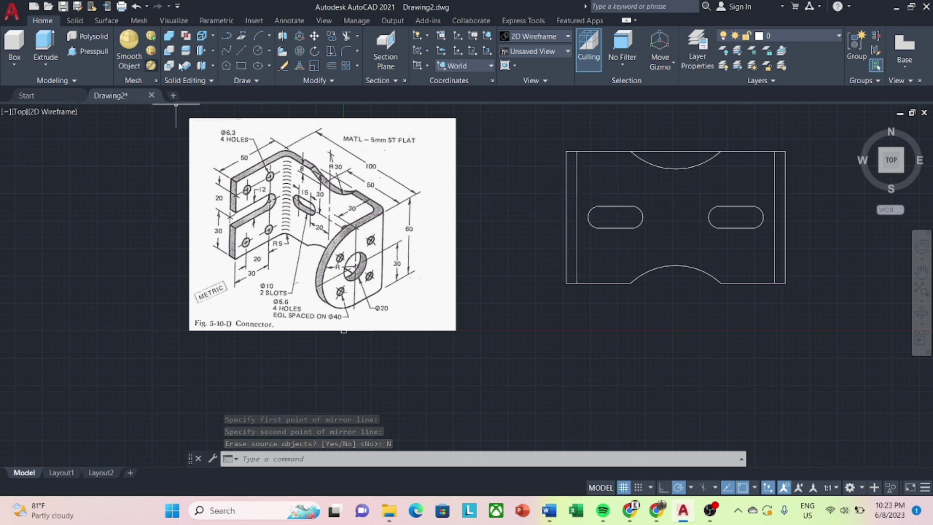
Offset the plate's left edge 20 units into the plate.
left_click(238, 51)
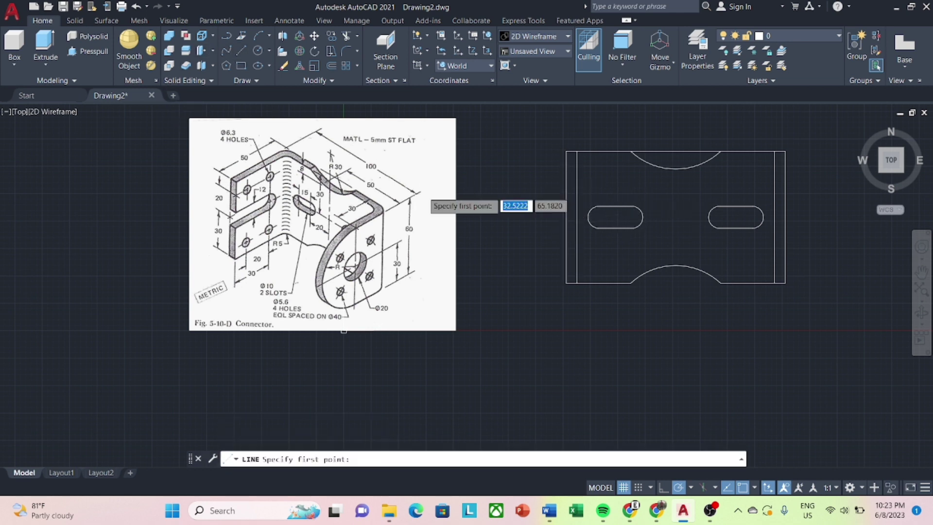
left_click(572, 215)
key("Escape")
type("O")
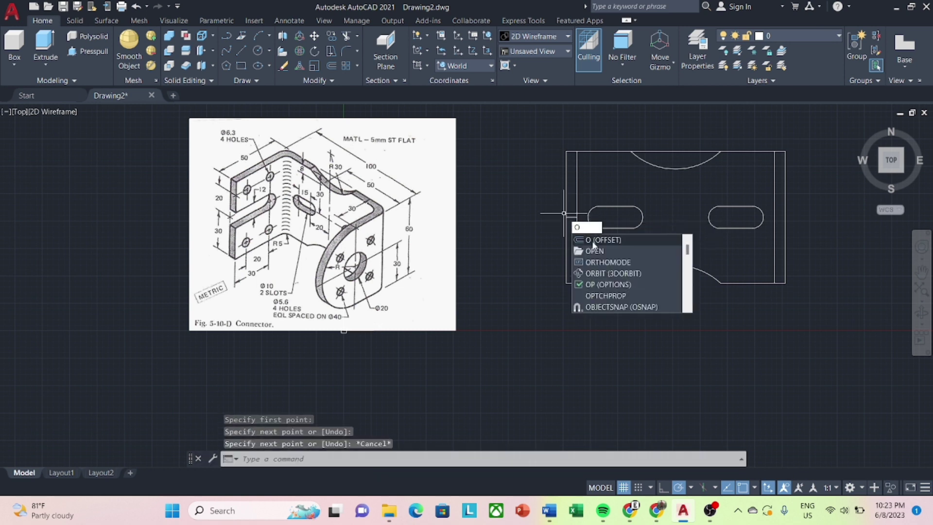
left_click(605, 240)
type("2")
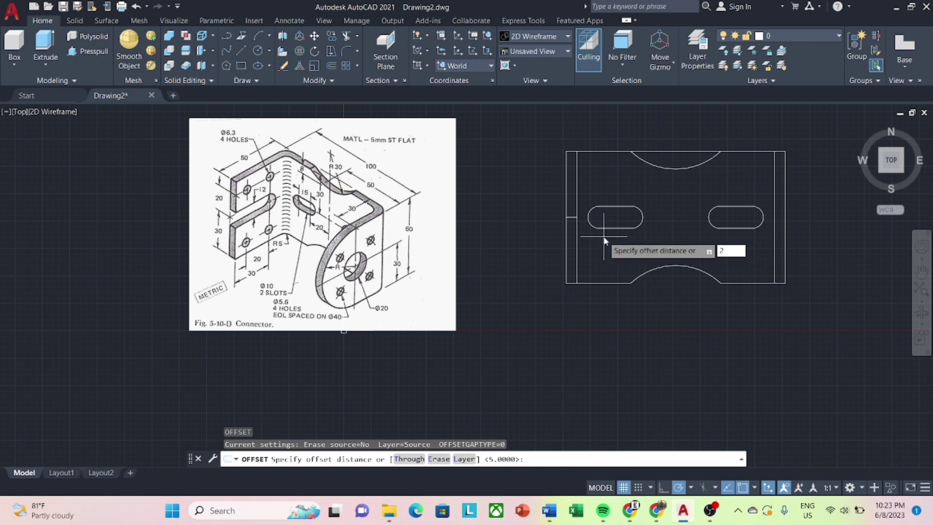
type("0")
key("Return")
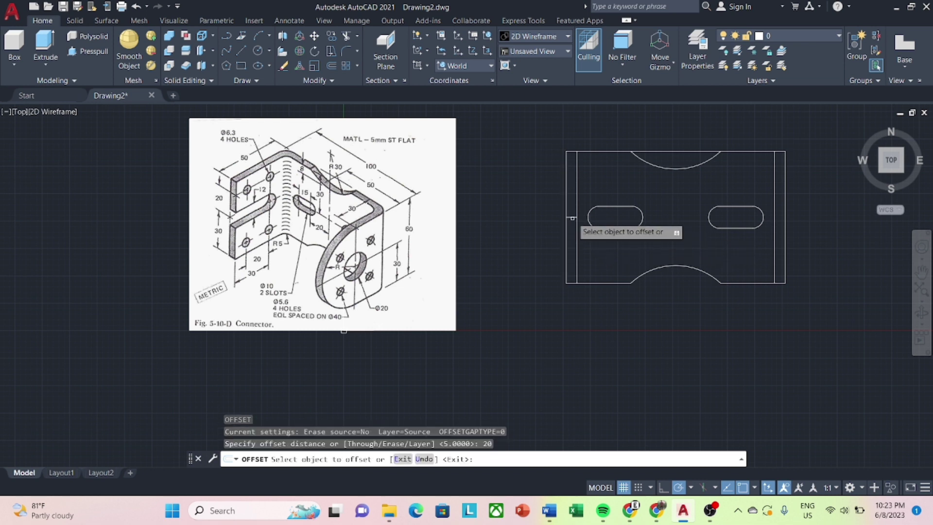
left_click(571, 217)
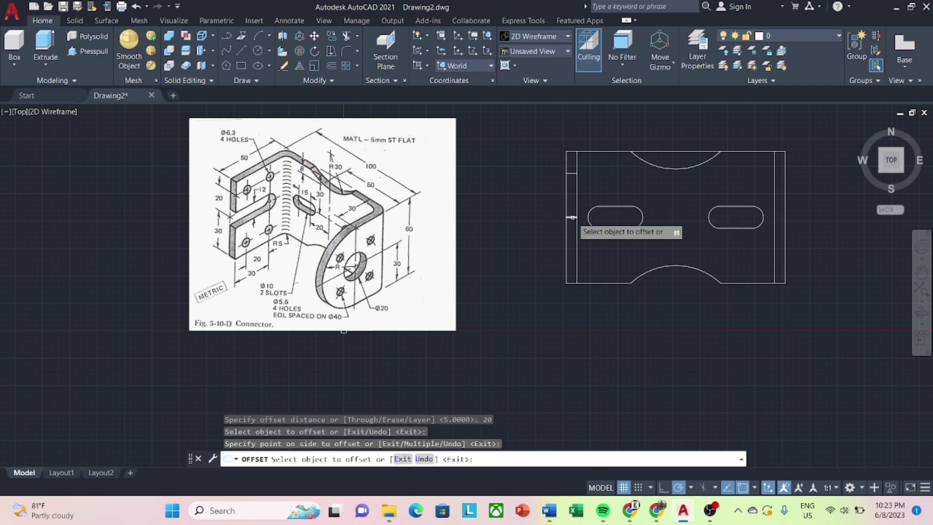
left_click(572, 217)
key("Escape")
type("O")
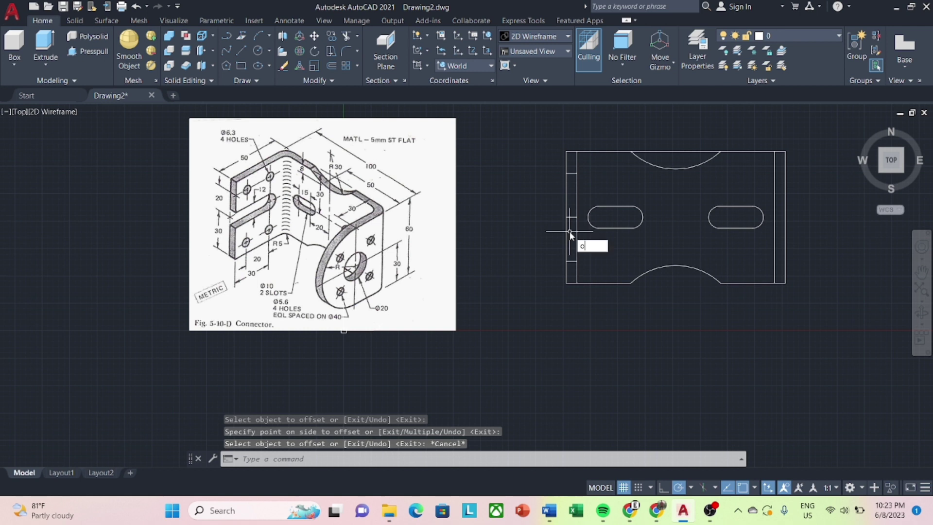
Offset two left-strip lines by 3.3 units, near the top and bottom.
key("Return")
type("3.")
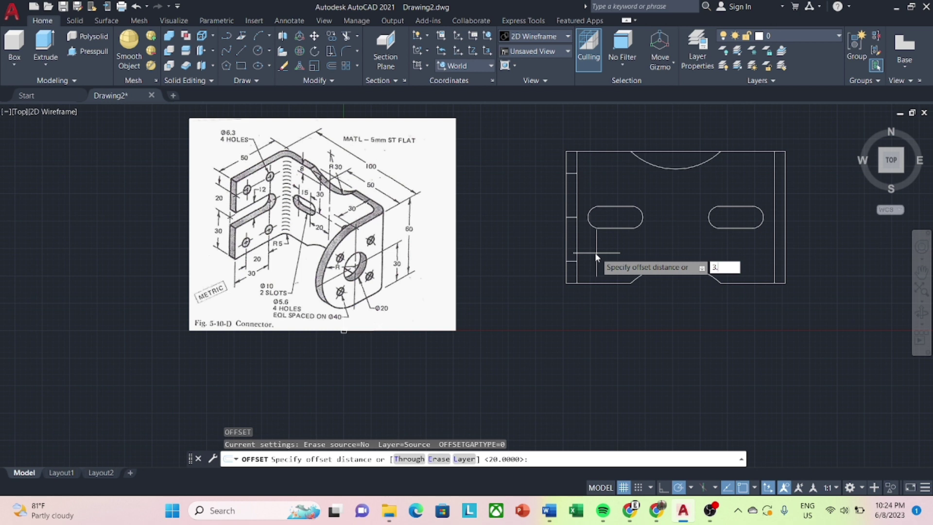
type("3")
key("Return")
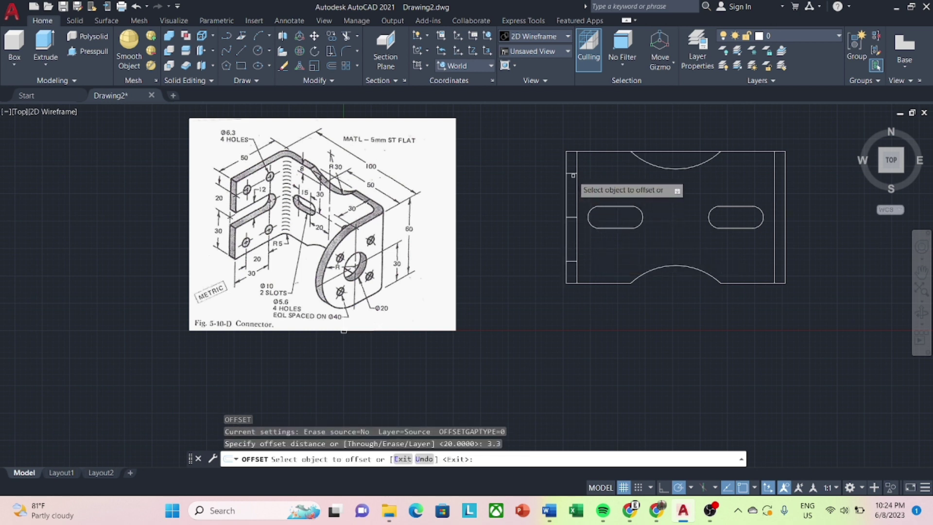
left_click(573, 174)
left_click(566, 162)
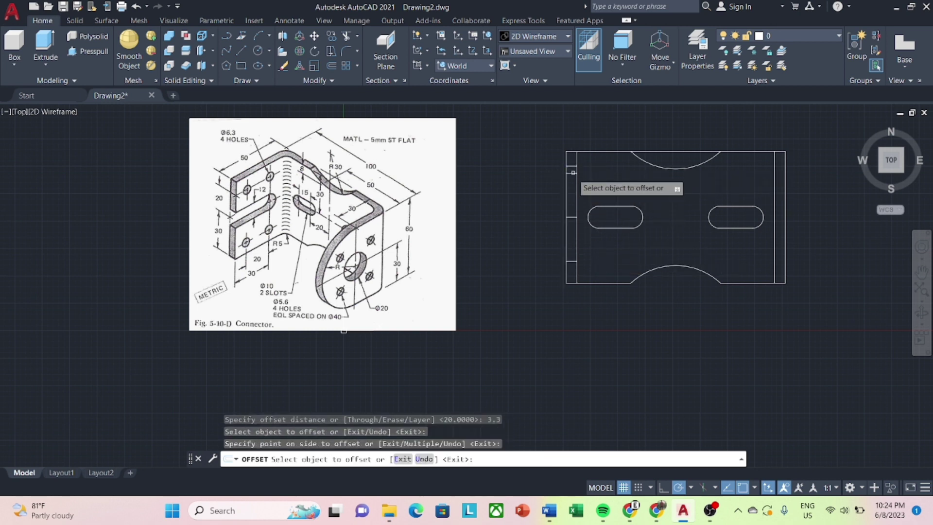
left_click(572, 174)
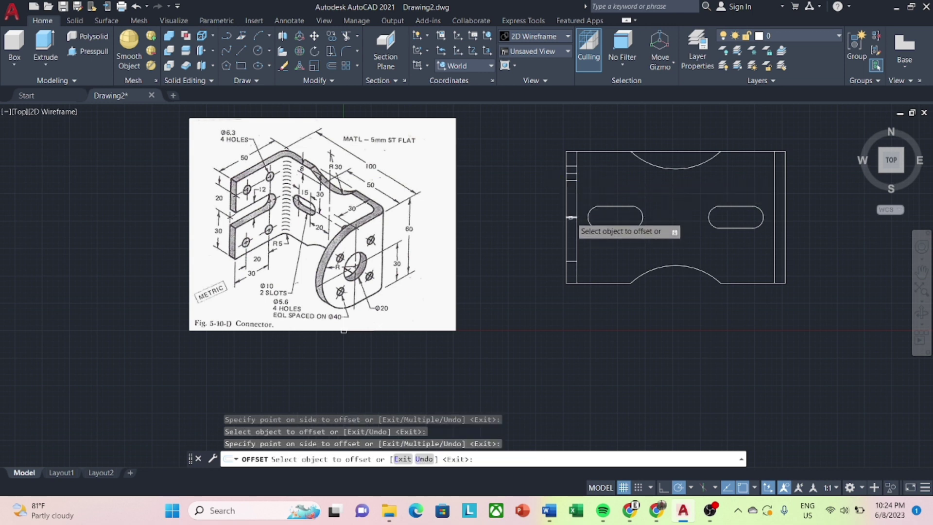
left_click(571, 269)
left_click(571, 253)
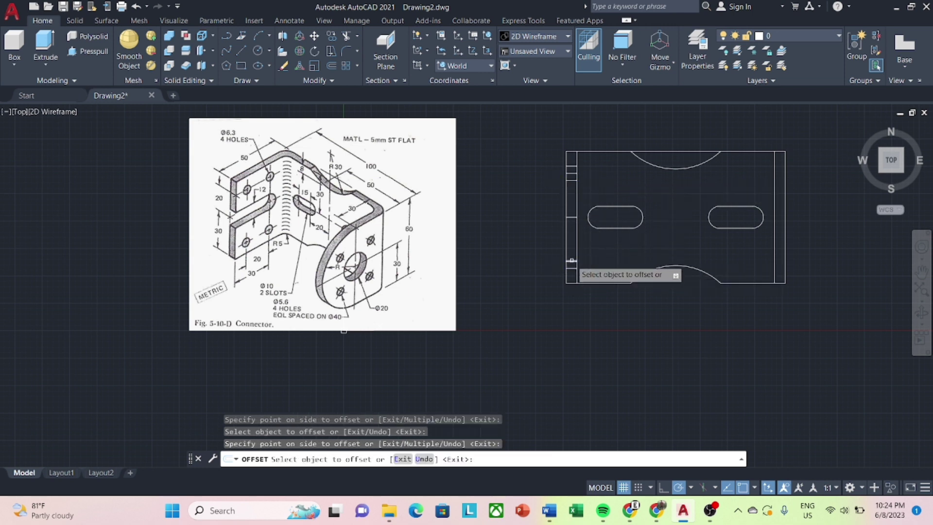
key("Escape")
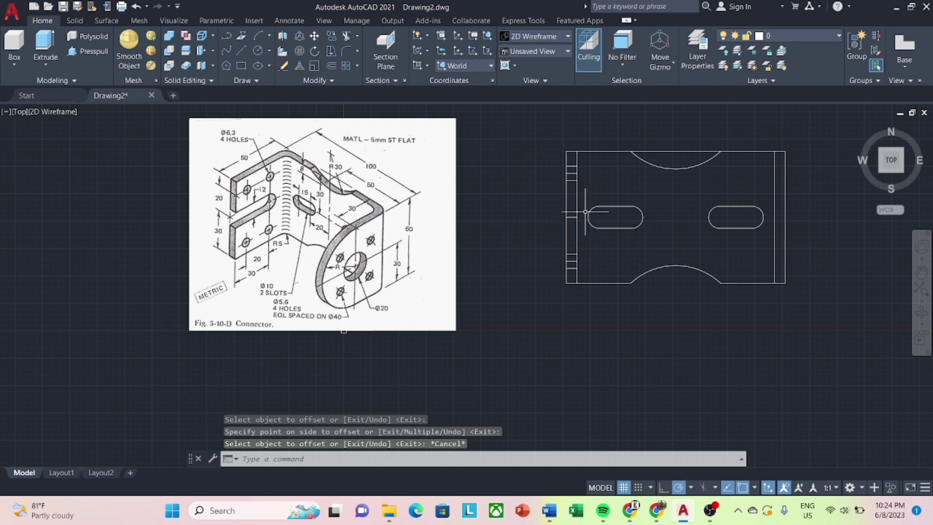
Offset a left-strip line by 6 units.
type("o")
key("Return")
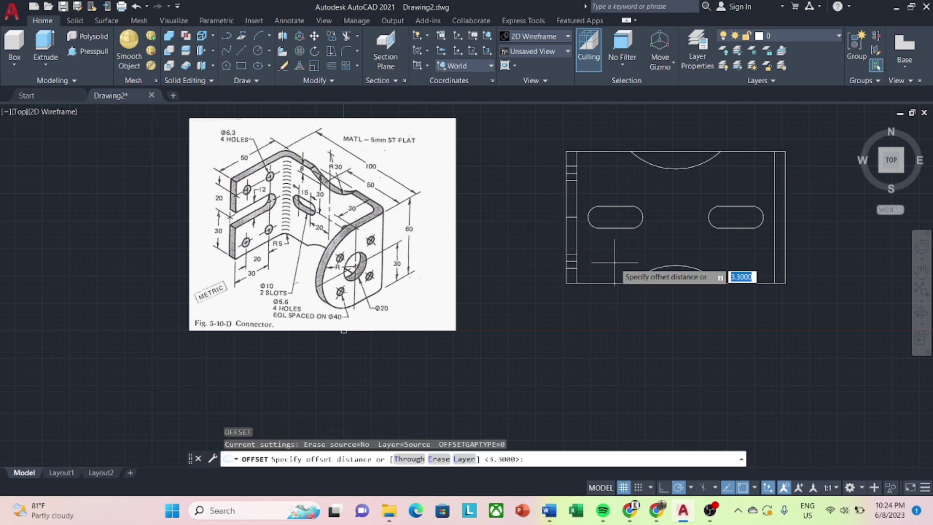
type("6")
key("Return")
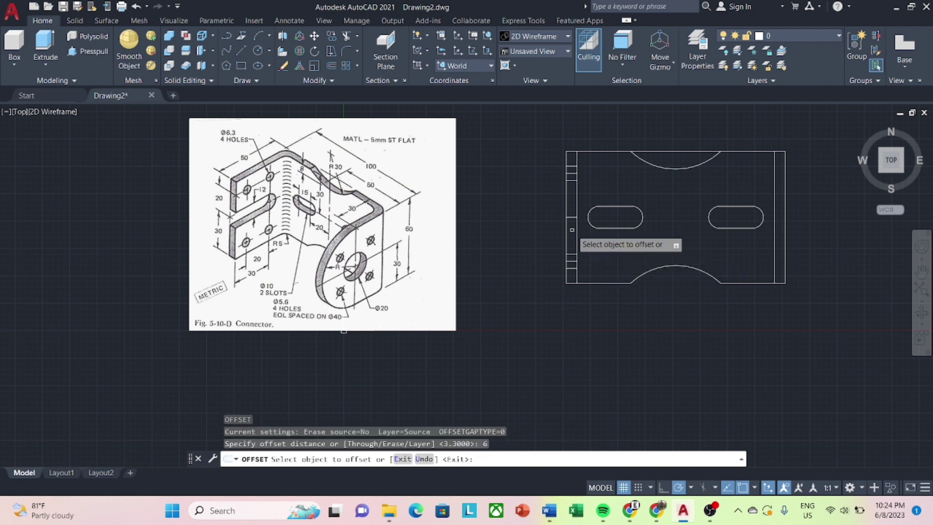
left_click(577, 211)
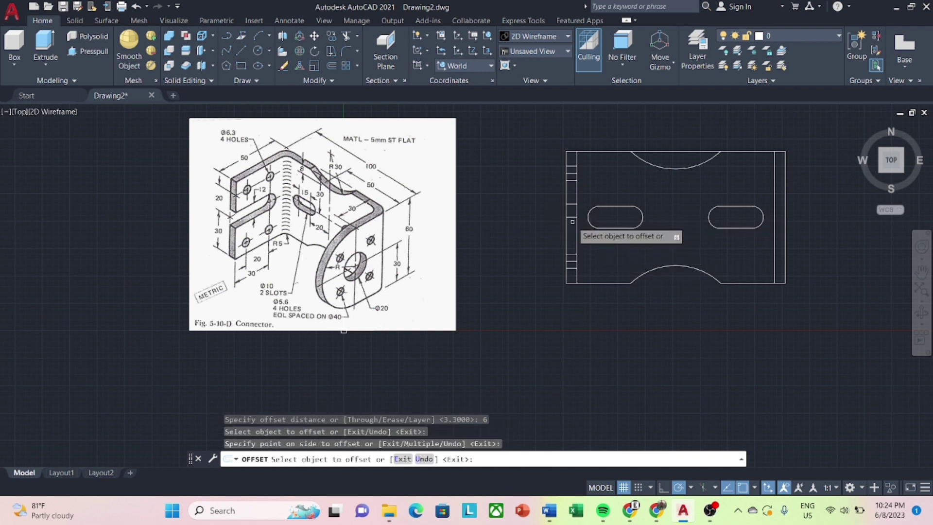
left_click(572, 217)
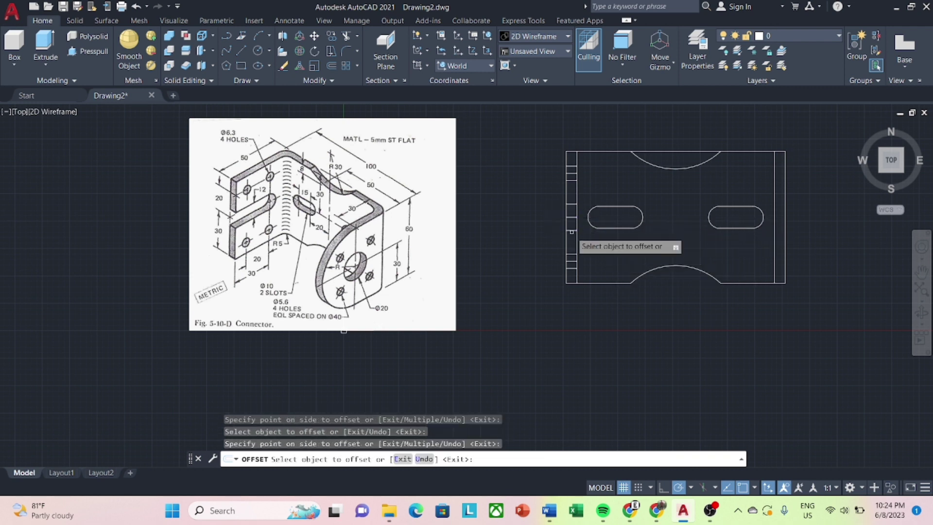
key("Escape")
key("Return")
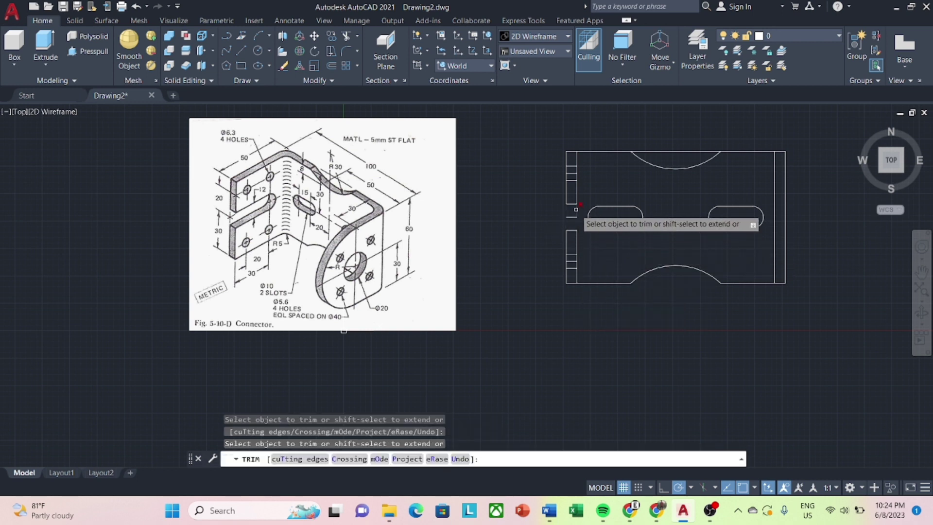
left_click(575, 213)
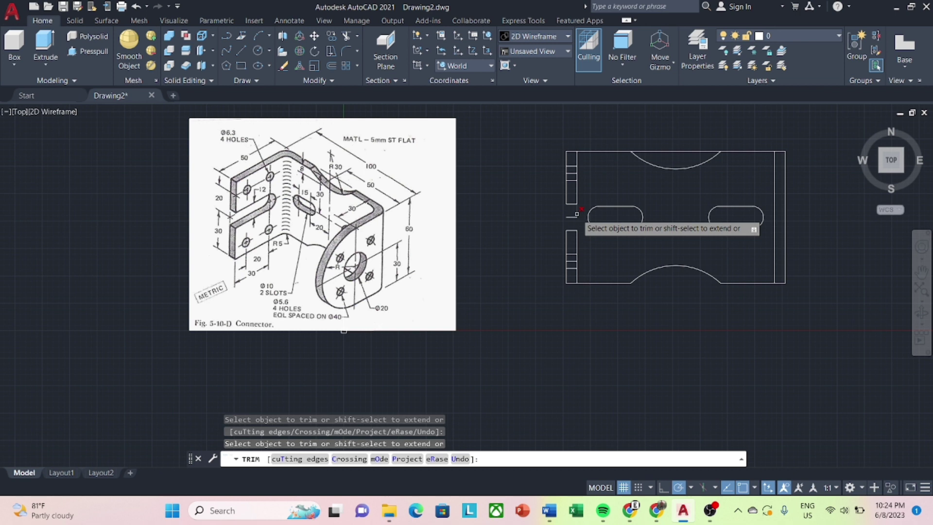
key("Escape")
key("ctrl+z")
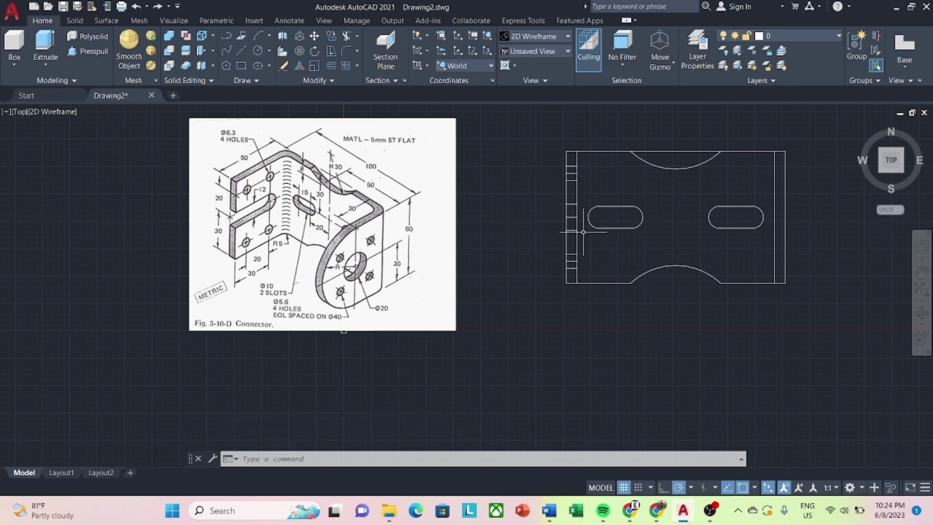
scroll(602, 246, "up", 2)
Pan to the left strip and switch to the Drafting & Annotation workspace.
middle_click_drag(624, 254, 603, 265)
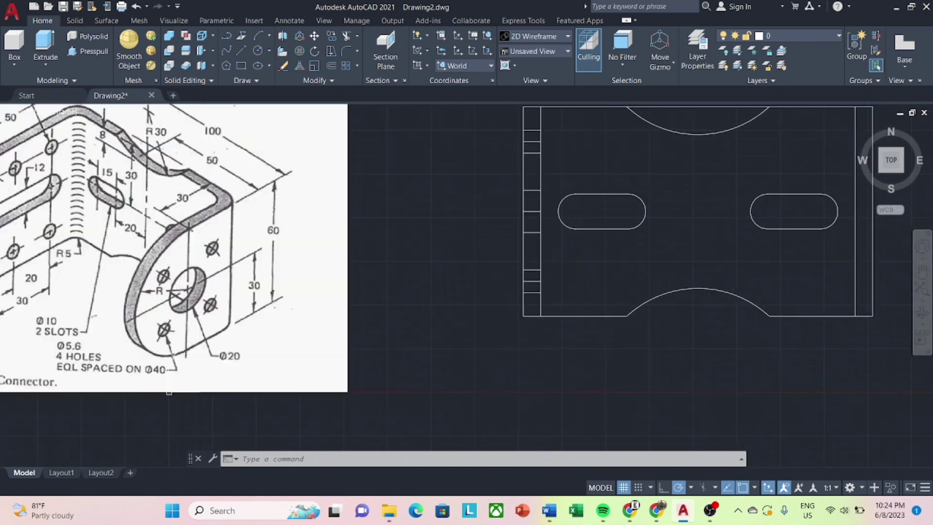
left_click(536, 269)
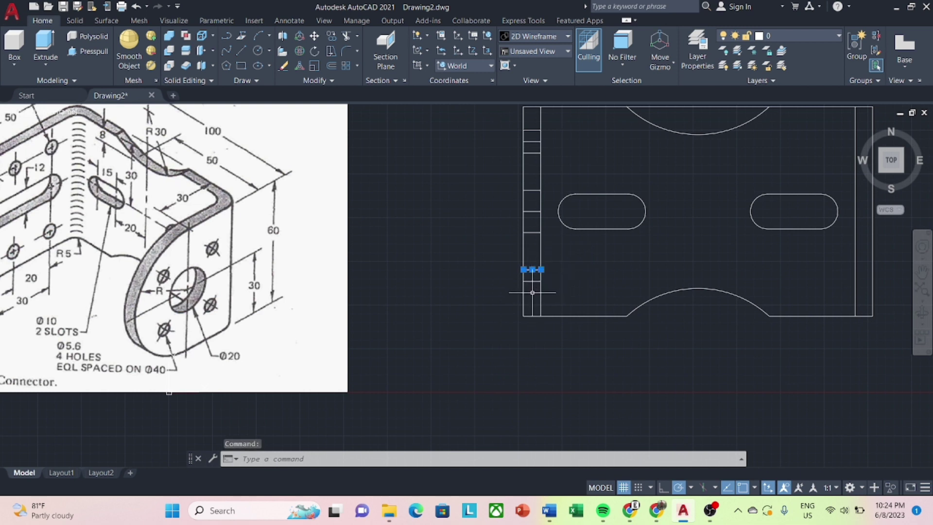
left_click(532, 292)
left_click(533, 232)
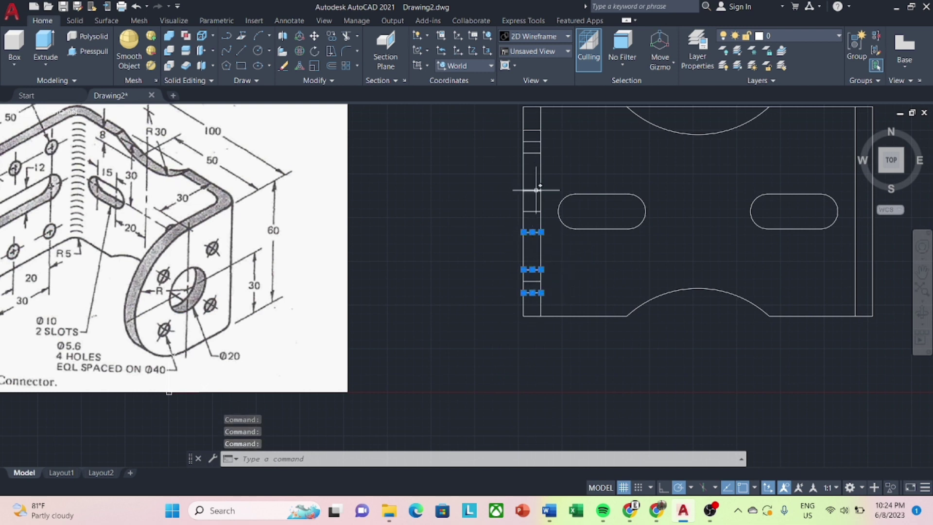
left_click(536, 135)
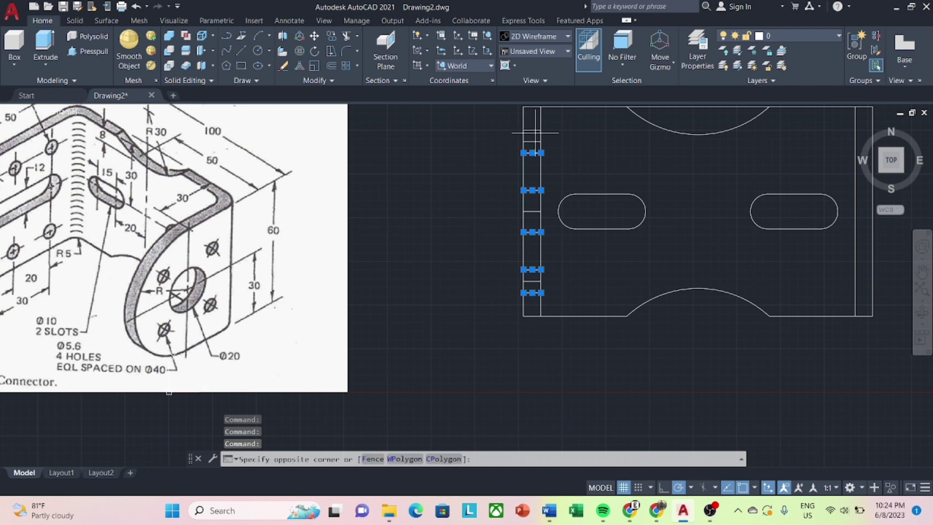
left_click(576, 130)
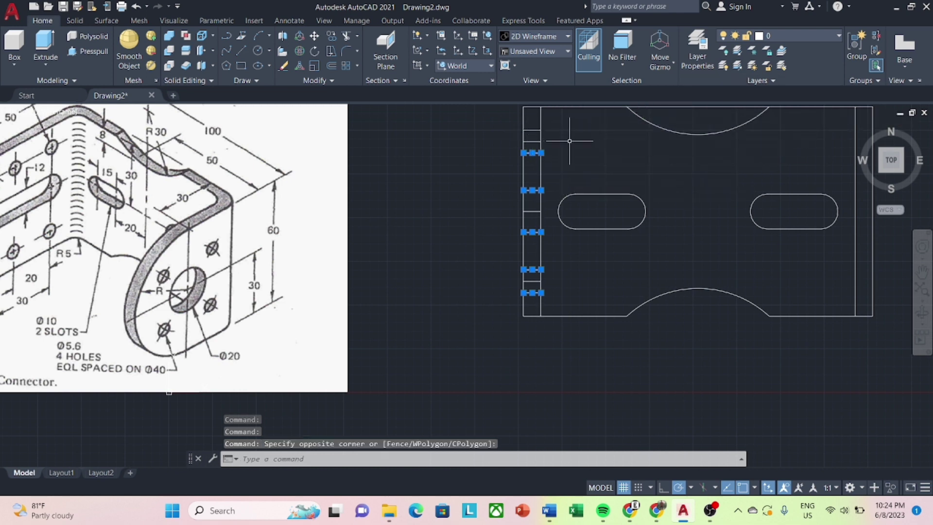
key("Escape")
left_click(861, 488)
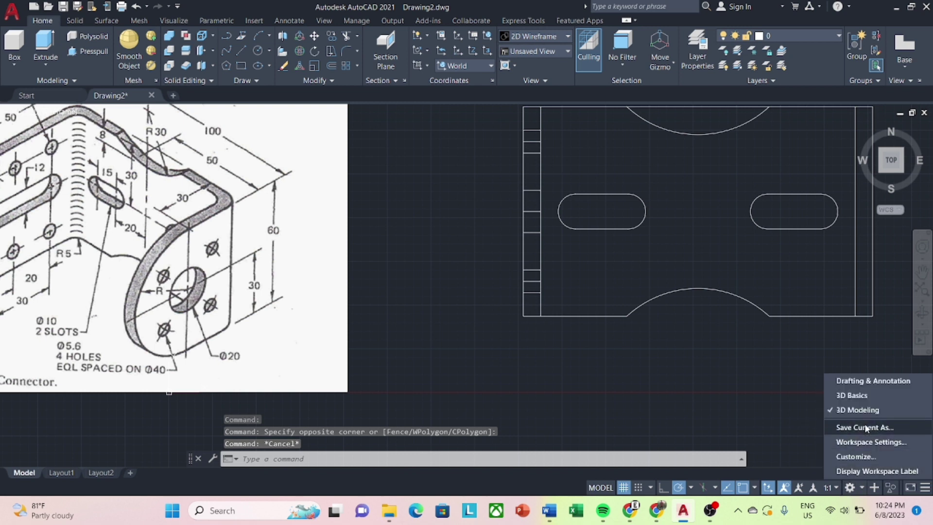
left_click(855, 378)
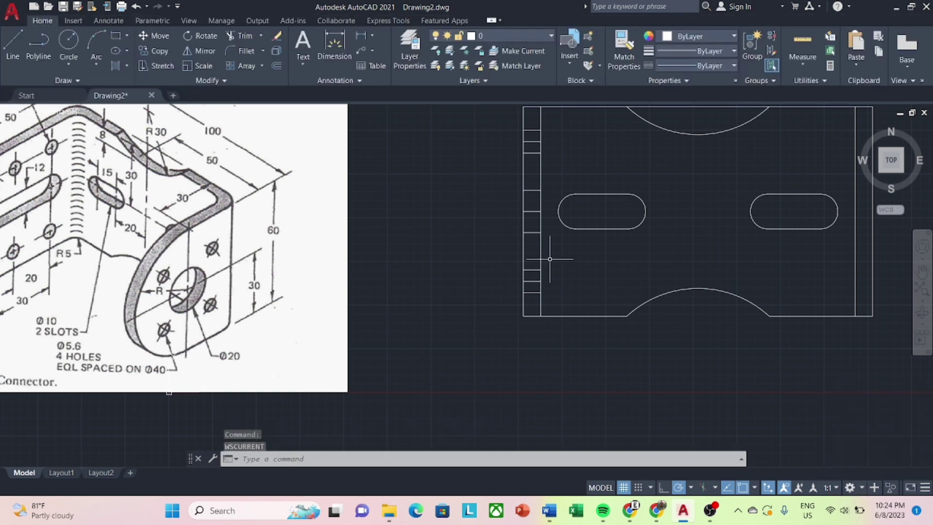
Select the six short ladder lines on the left strip.
left_click(532, 293)
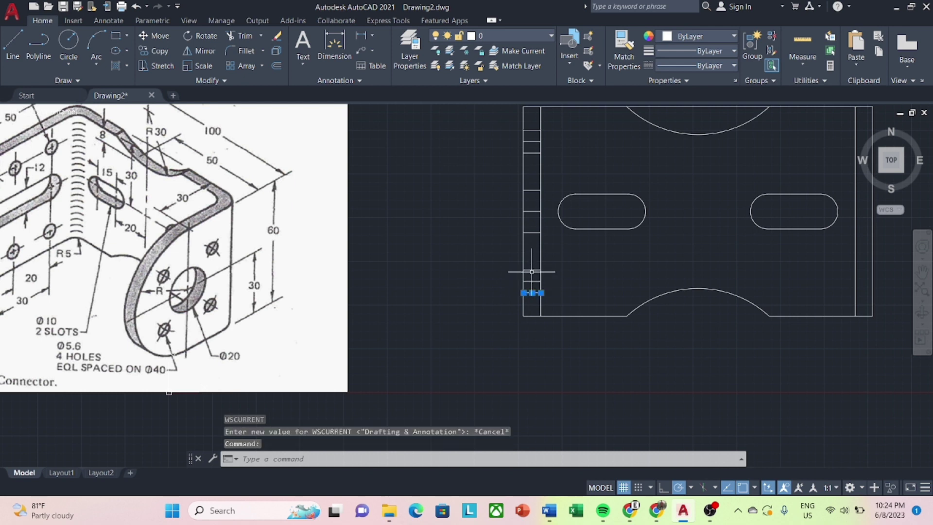
left_click(532, 270)
left_click(534, 231)
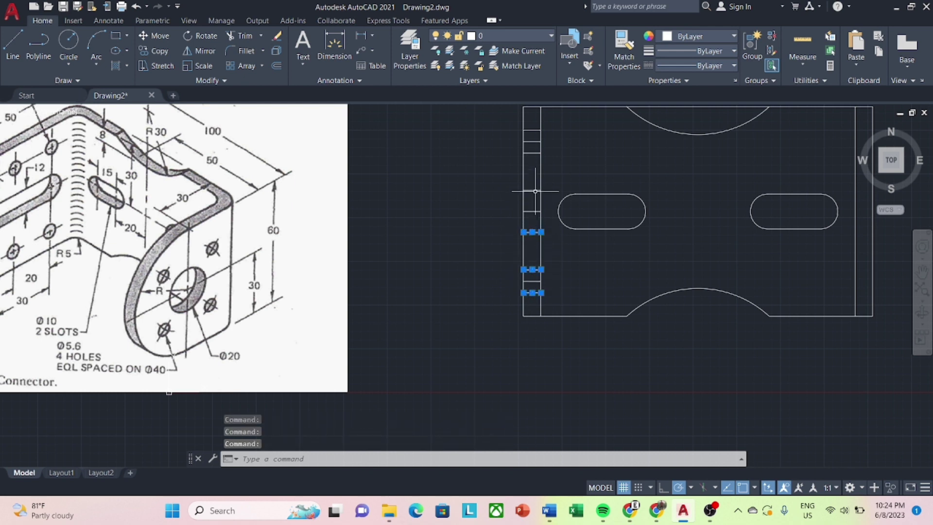
left_click(534, 190)
left_click(532, 153)
left_click(533, 129)
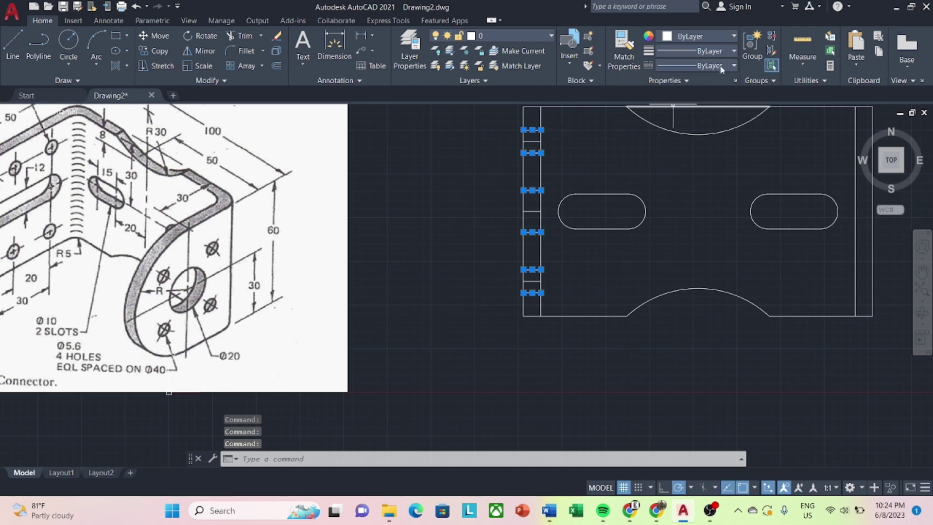
left_click(734, 66)
Load the HIDDEN linetype through the Linetype Manager.
left_click(700, 121)
left_click(568, 152)
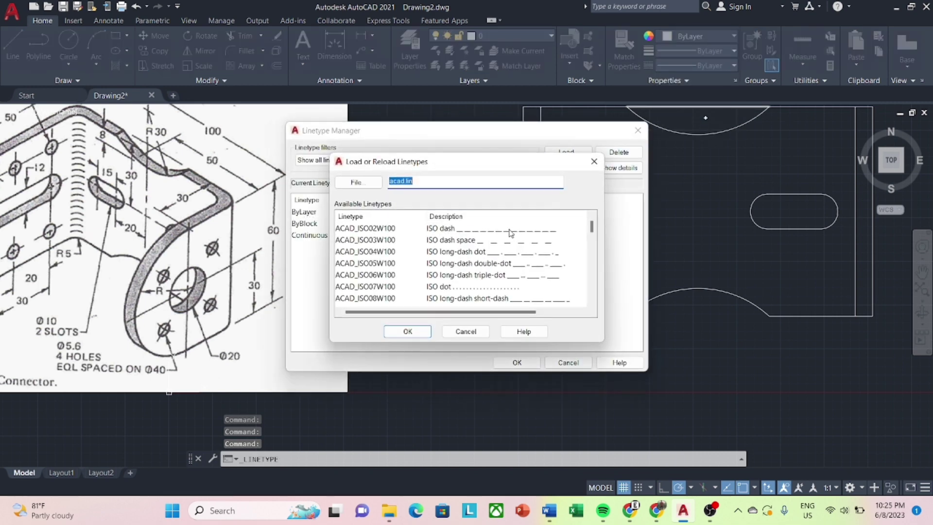
scroll(498, 250, "down", 1)
scroll(491, 261, "down", 1)
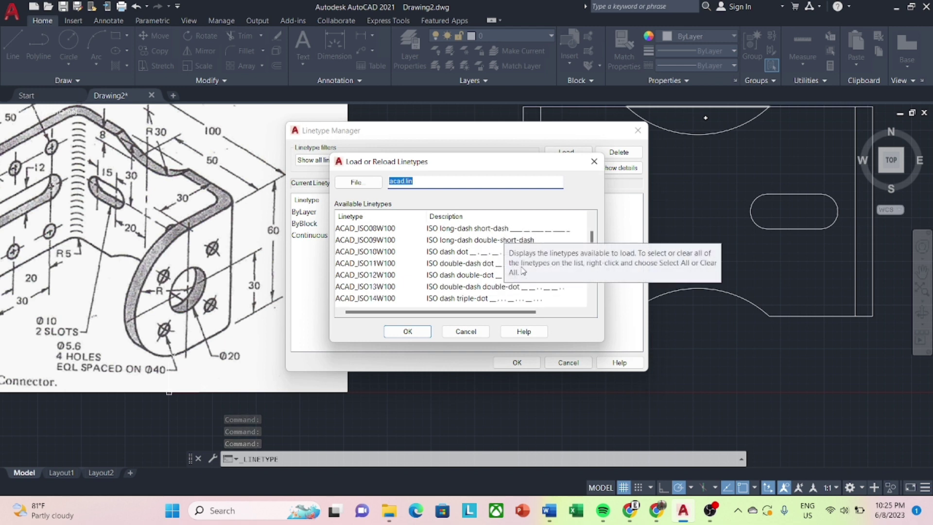
scroll(516, 286, "up", 1)
scroll(469, 258, "down", 1)
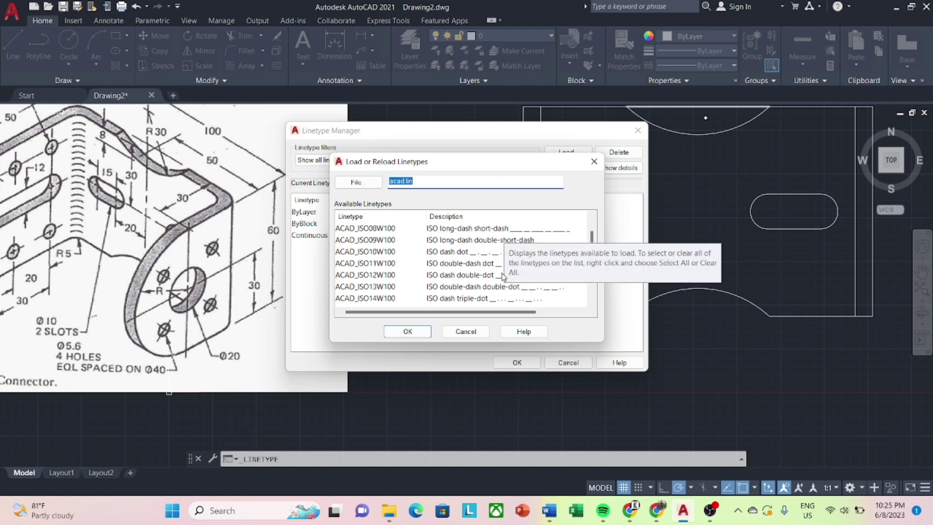
scroll(476, 263, "down", 1)
scroll(486, 270, "down", 1)
scroll(496, 276, "down", 1)
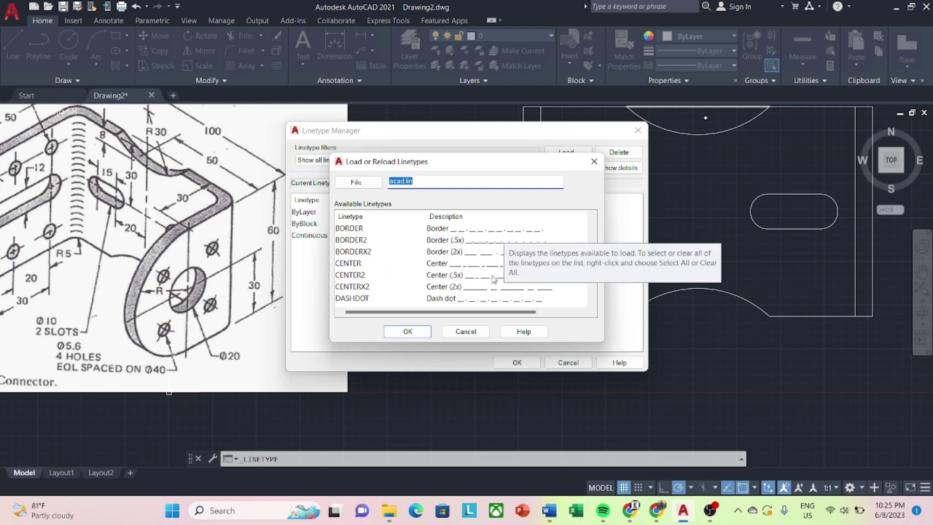
scroll(494, 280, "down", 1)
scroll(494, 281, "down", 1)
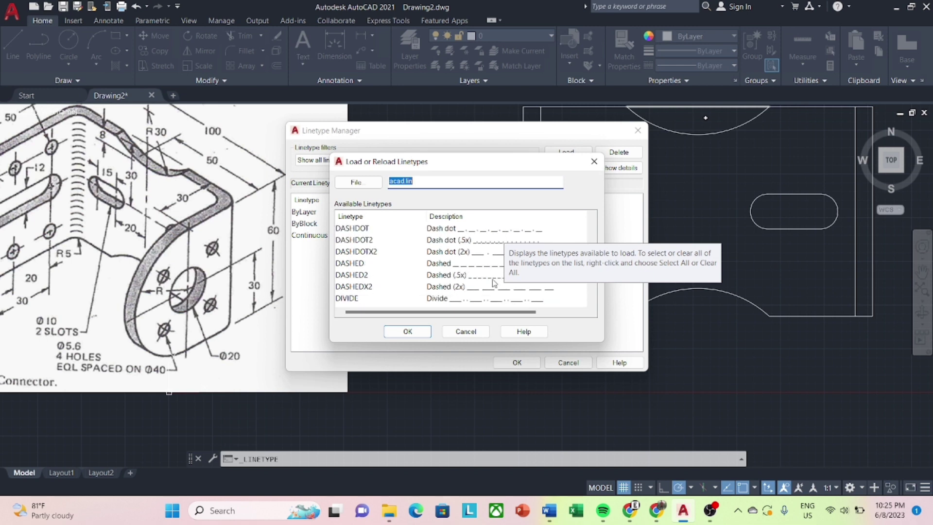
left_click(453, 265)
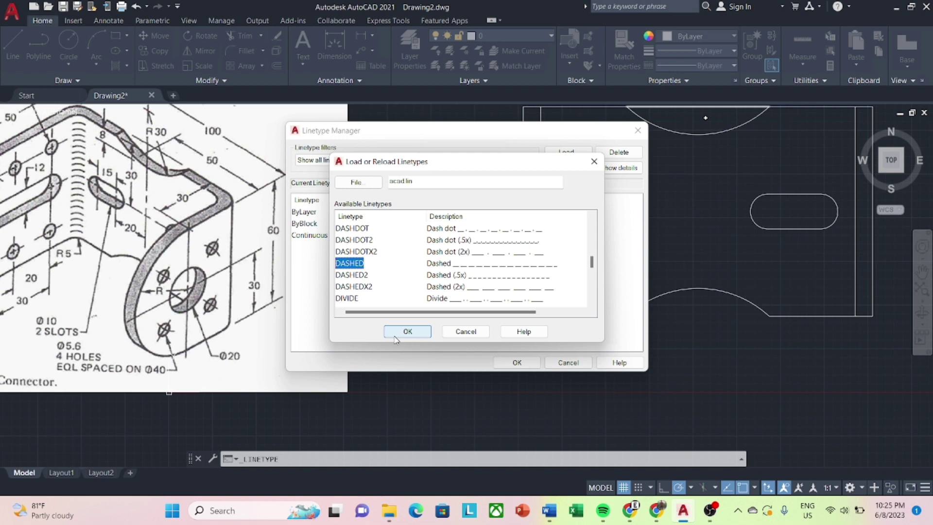
scroll(476, 287, "down", 2)
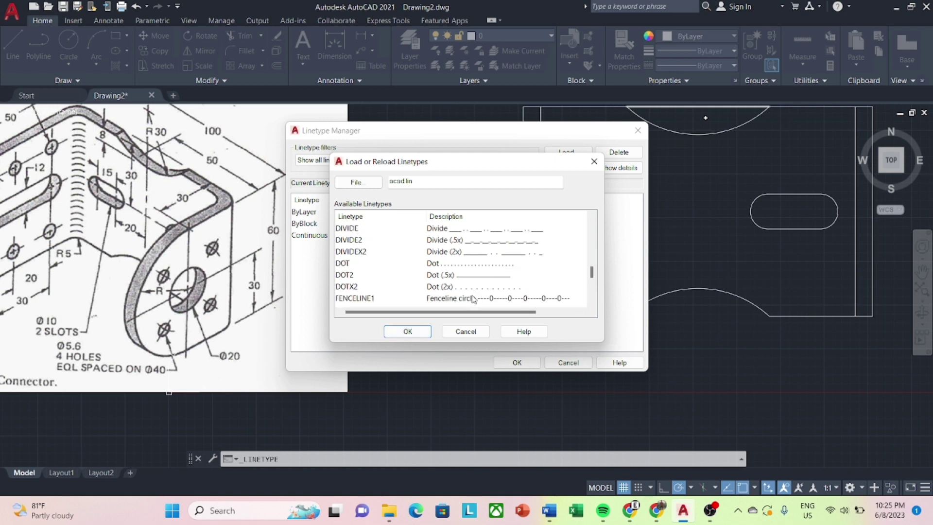
scroll(476, 290, "down", 2)
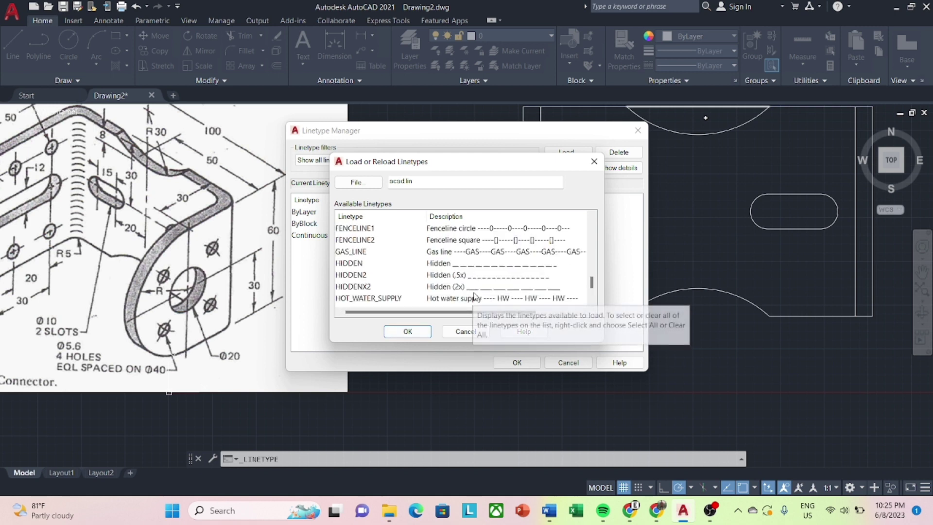
left_click(465, 265)
left_click(408, 331)
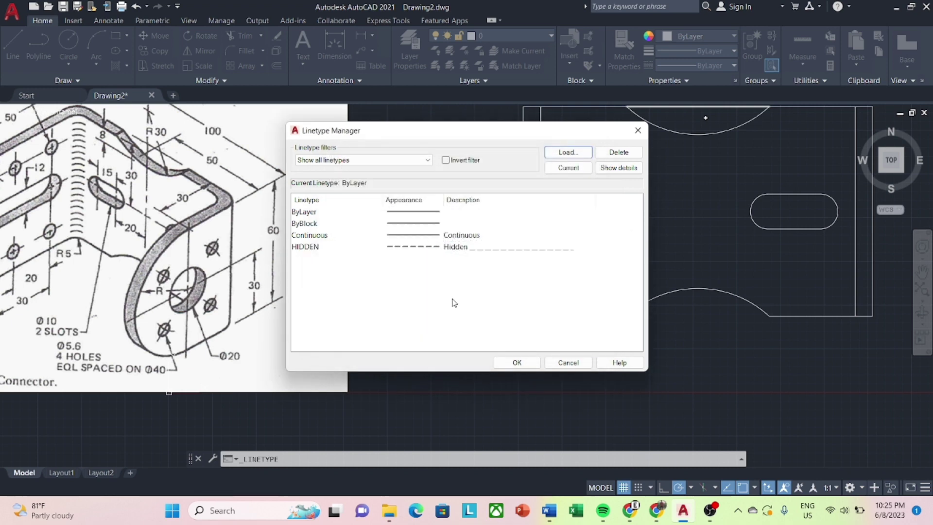
Load the DASHED linetype as well.
left_click(567, 152)
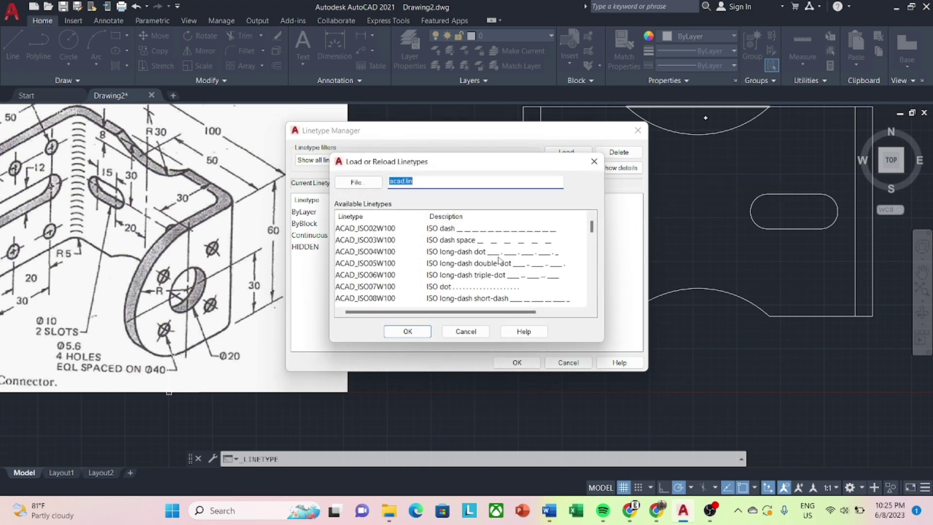
scroll(476, 273, "down", 2)
scroll(460, 291, "down", 1)
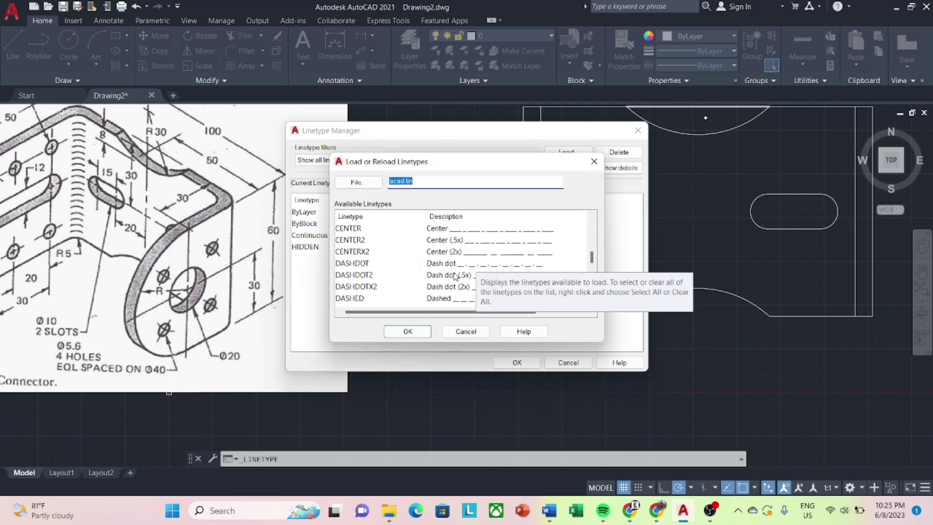
scroll(460, 301, "down", 1)
left_click(454, 265)
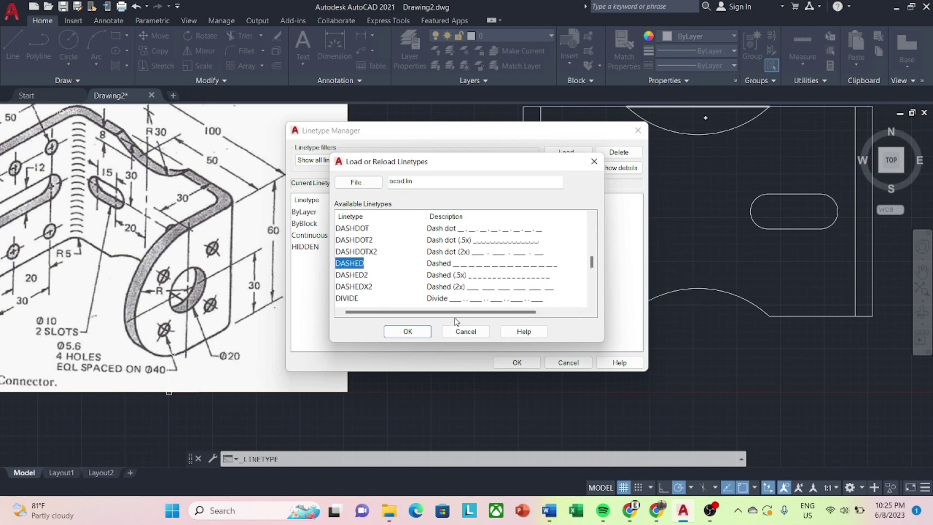
left_click(407, 331)
Give five short left-strip ladder lines the DASHED linetype.
left_click(519, 362)
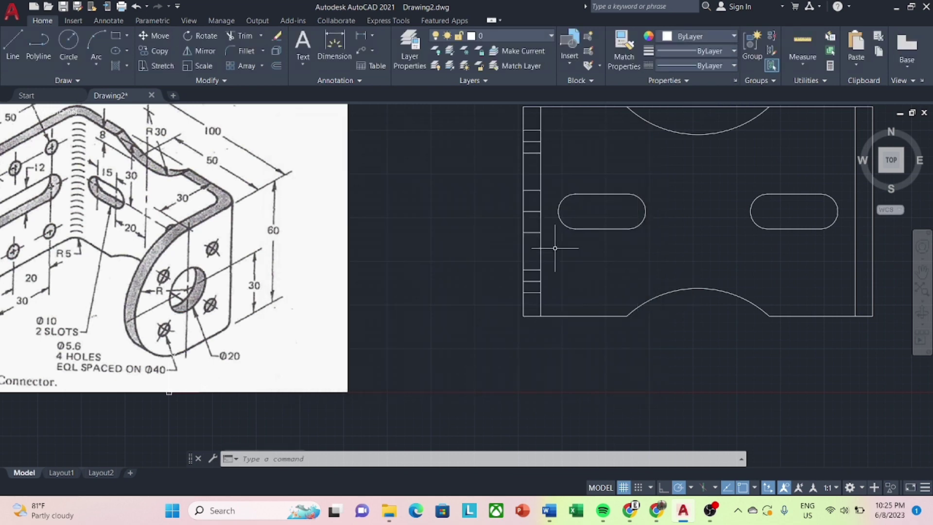
left_click(532, 293)
left_click(529, 270)
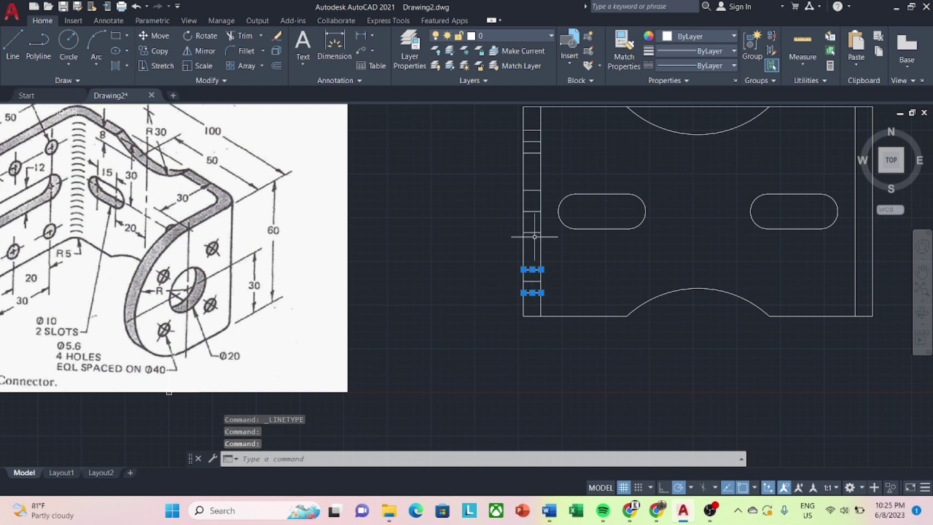
left_click(532, 232)
left_click(535, 190)
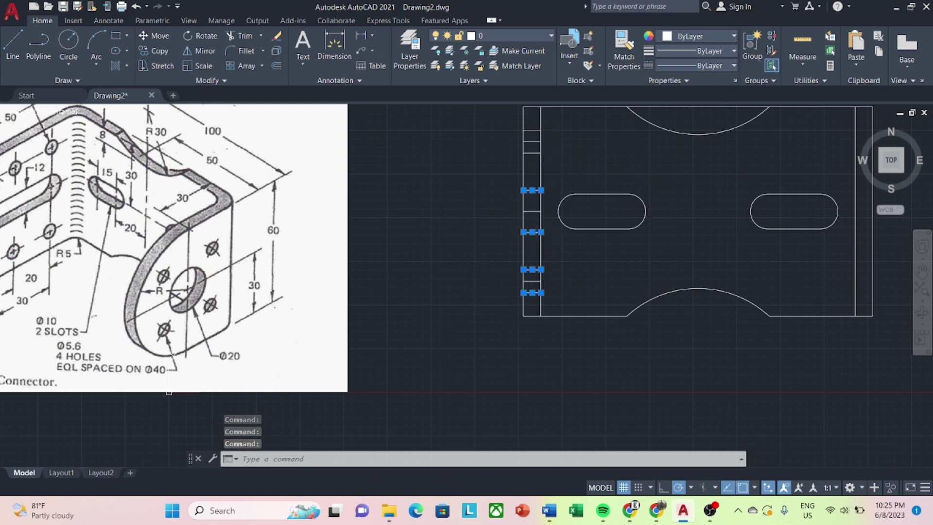
left_click(532, 152)
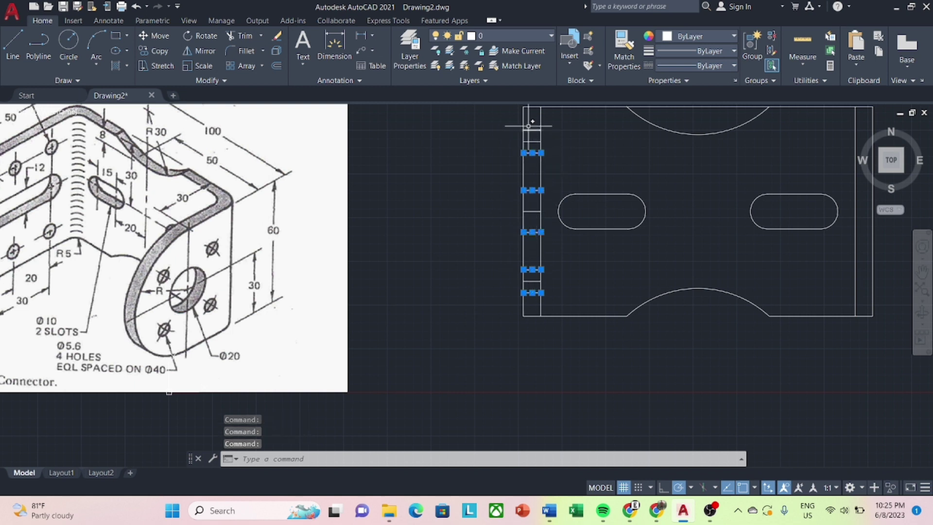
left_click(721, 65)
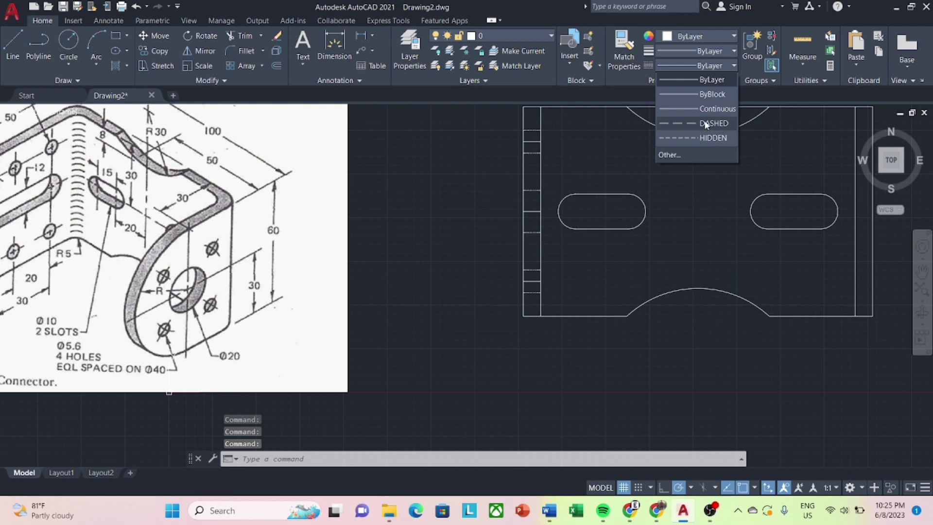
left_click(704, 122)
key("Escape")
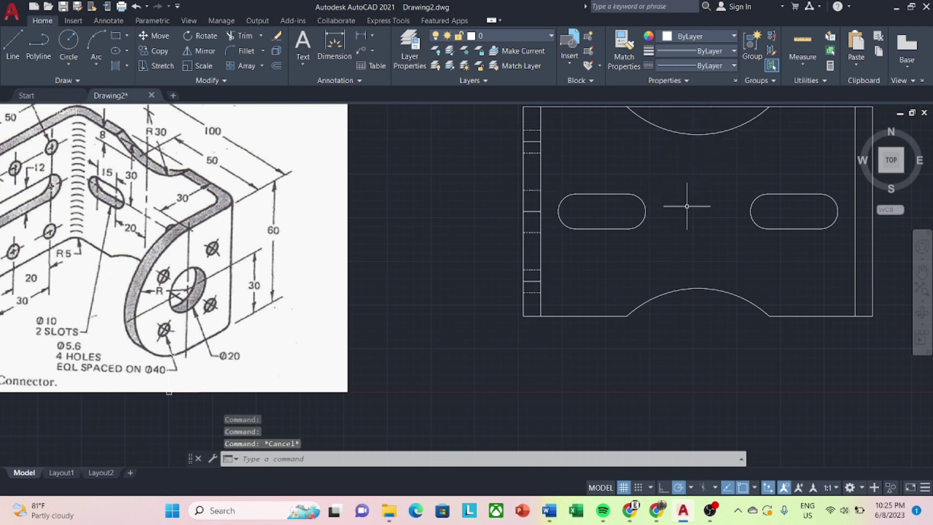
Recolour the dashed strip lines and zoom out to show the whole plate.
scroll(623, 223, "down", 2)
key("Escape")
scroll(565, 257, "up", 2)
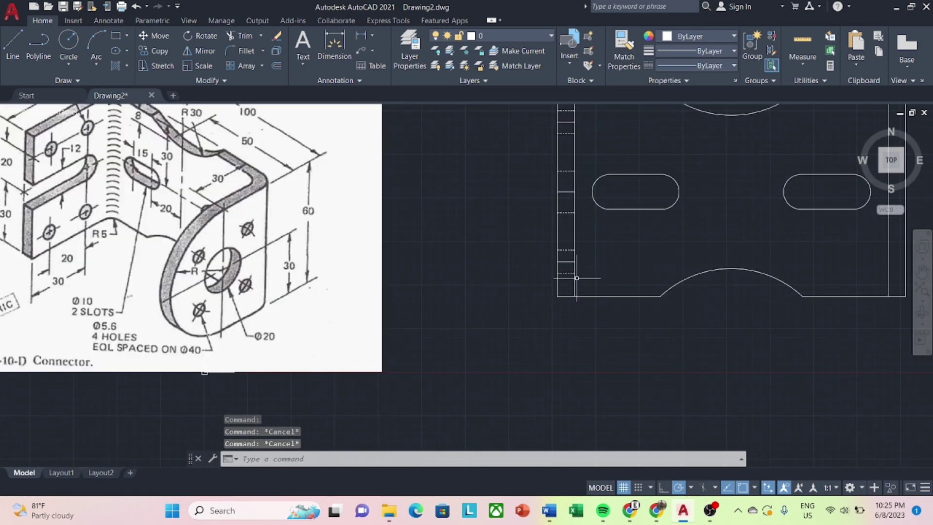
left_click(562, 272)
left_click(562, 250)
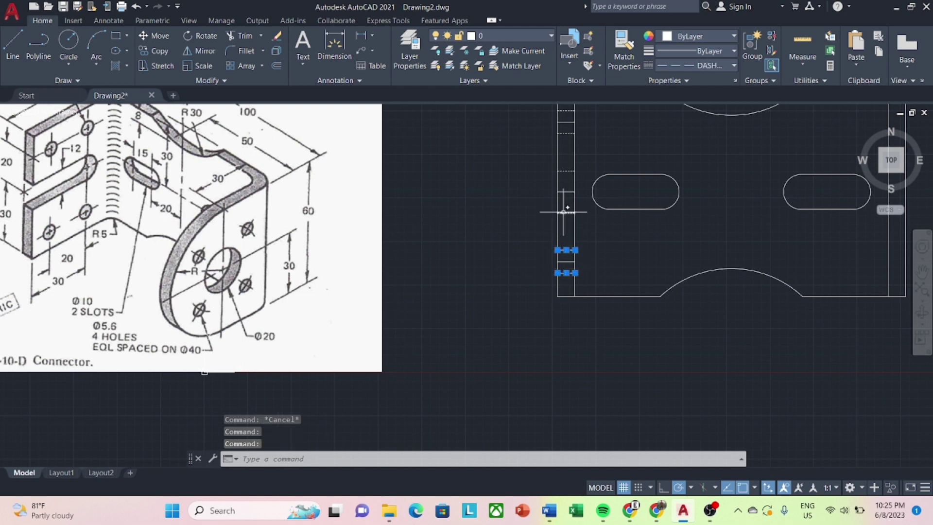
left_click(563, 212)
left_click(566, 171)
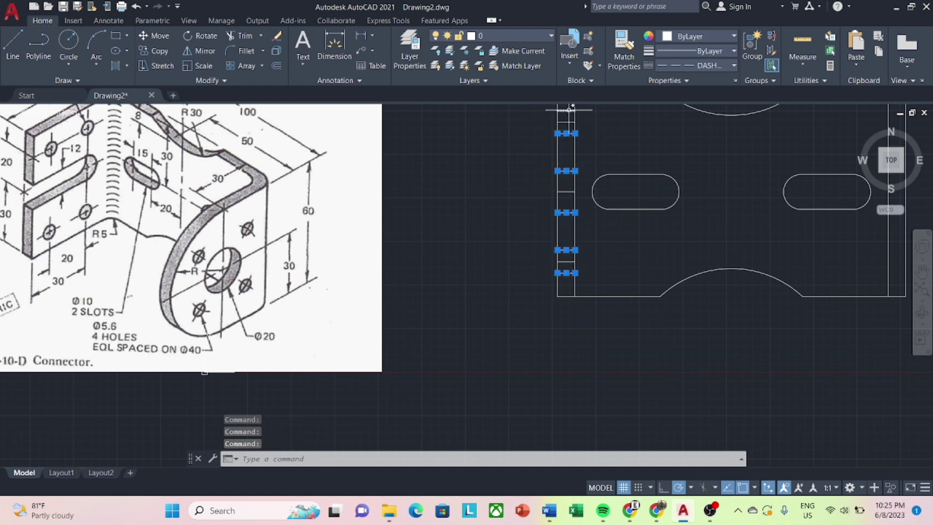
left_click(734, 37)
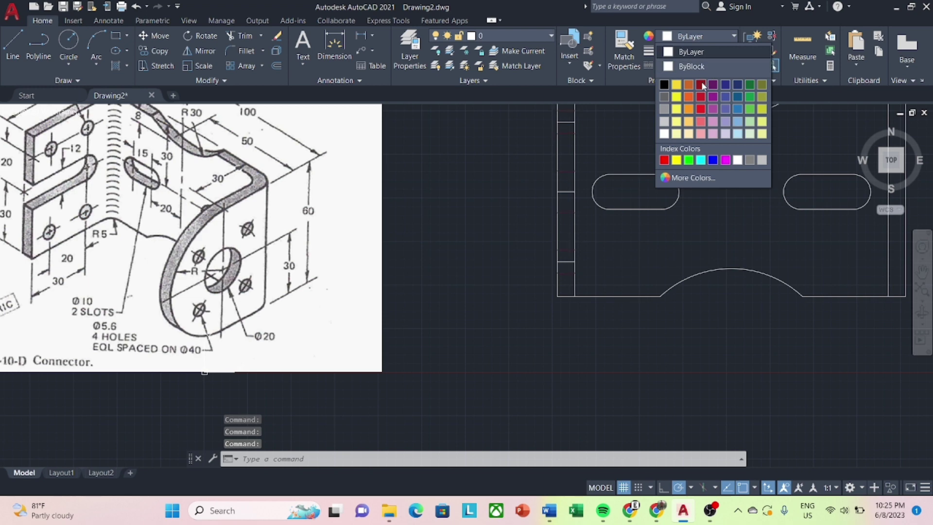
left_click(667, 157)
key("Escape")
scroll(719, 201, "down", 3)
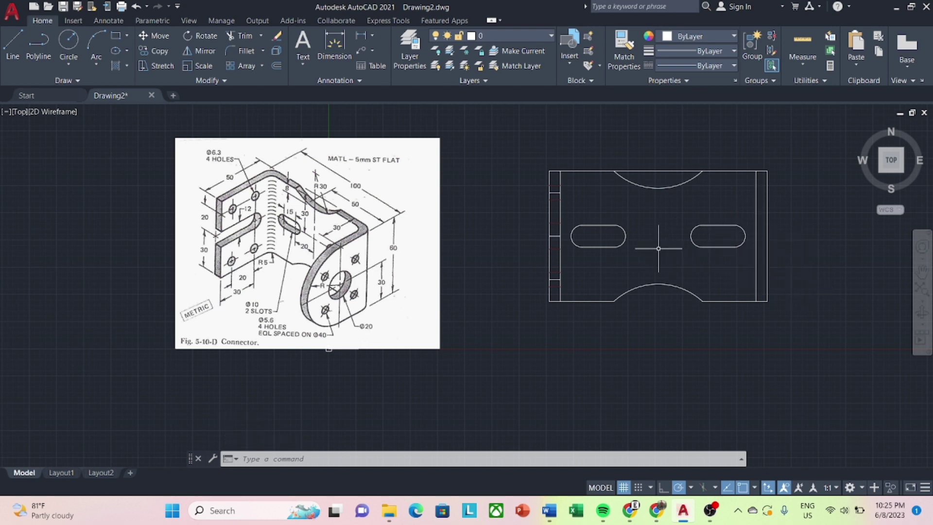
Offset a right-strip line by 15 units.
left_click(553, 235)
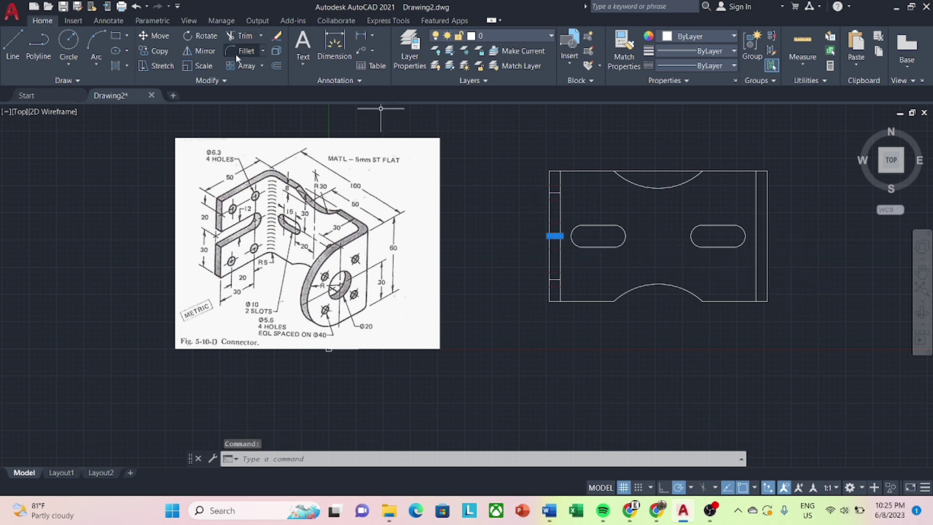
left_click(155, 50)
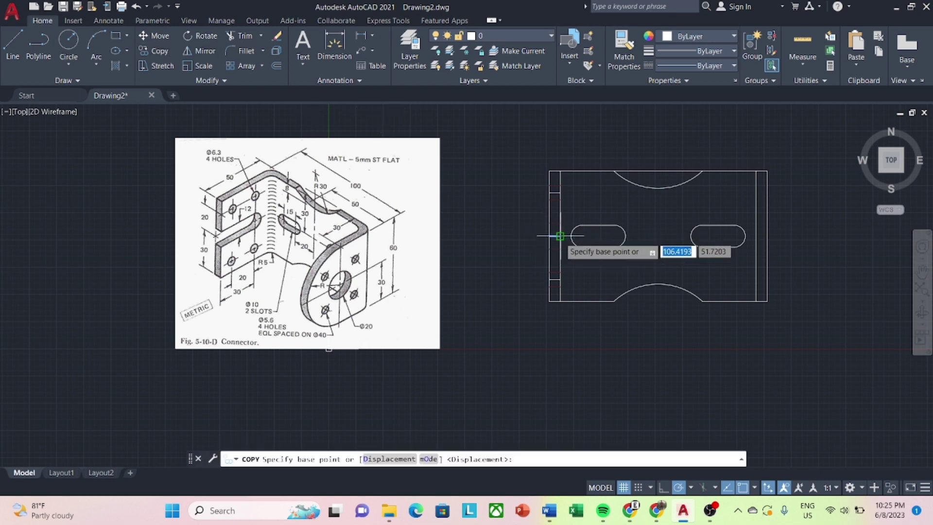
left_click(559, 236)
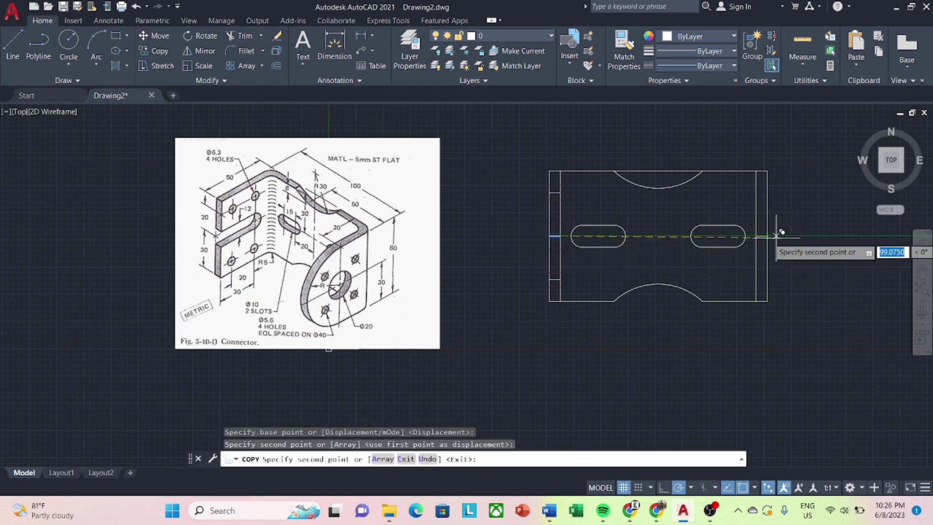
key("Escape")
type("o")
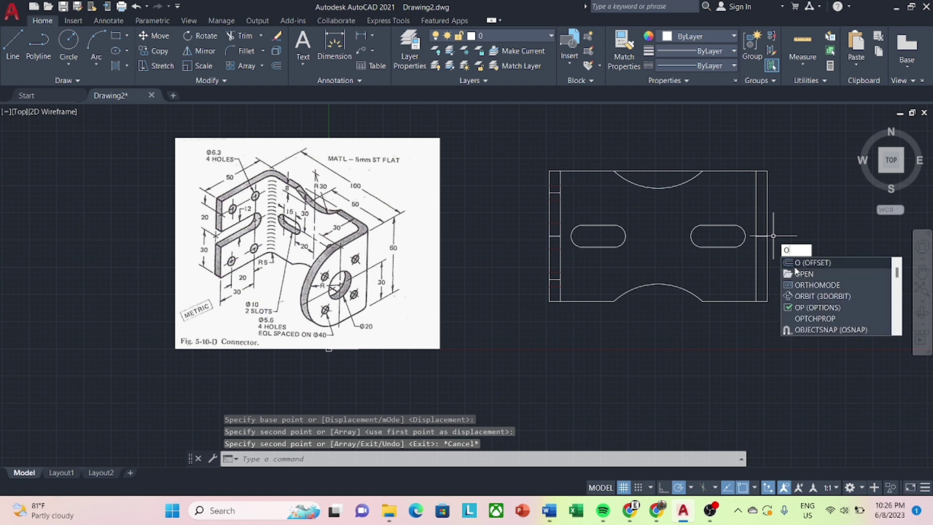
key("Return")
type("15")
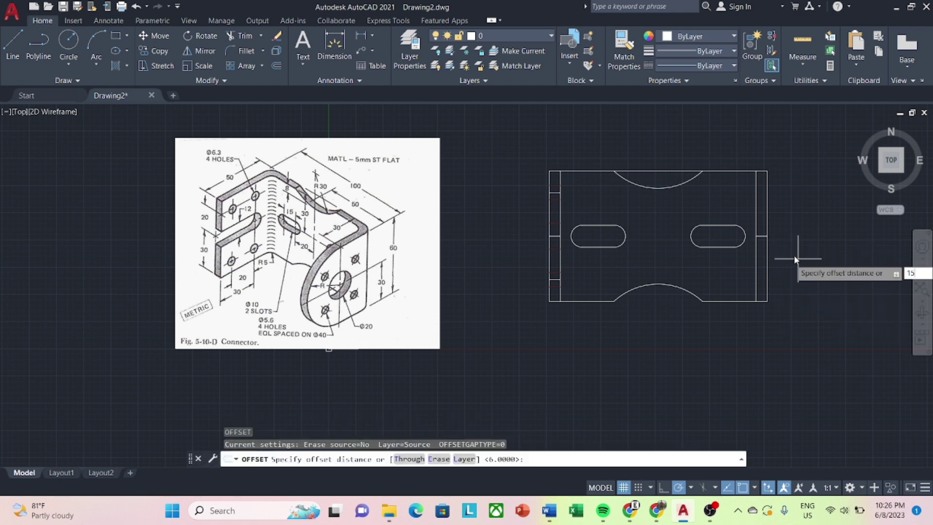
key("Return")
left_click(761, 236)
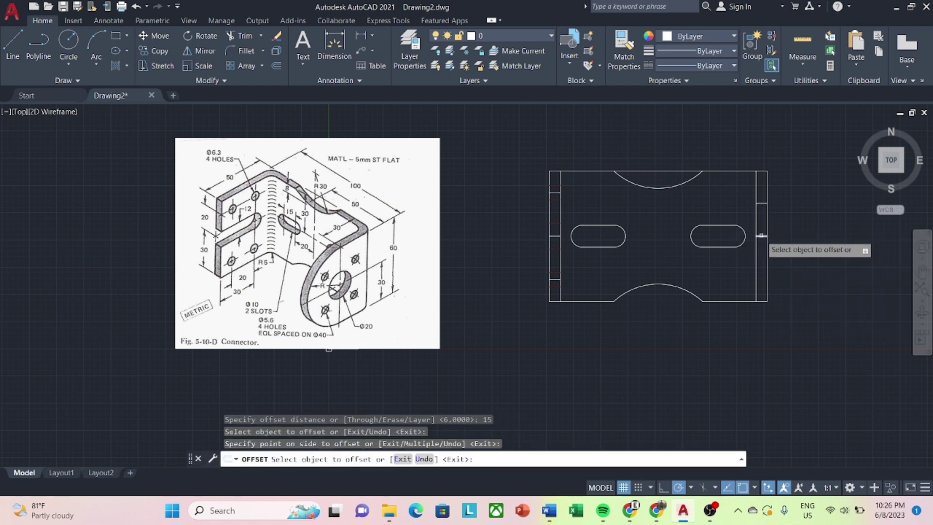
left_click(761, 236)
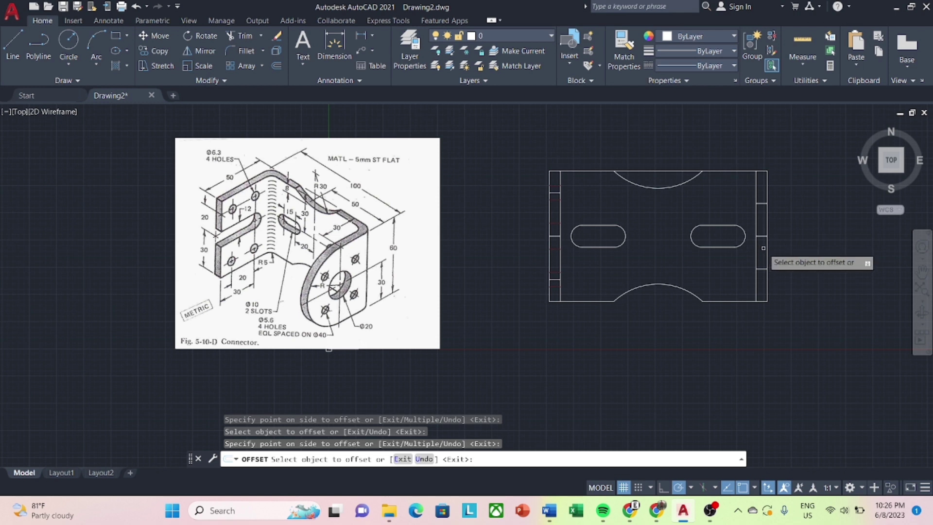
key("Return")
Offset a right-strip line by 20 units.
right_click(770, 263)
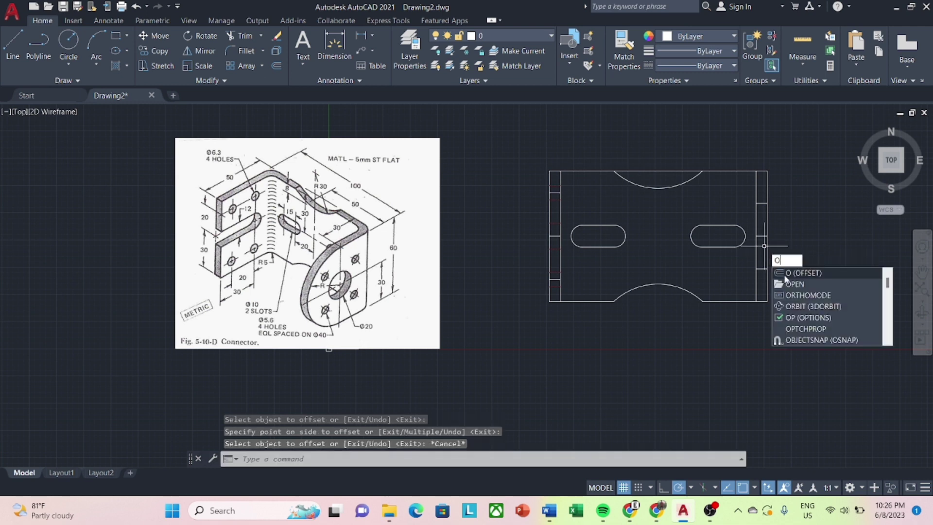
left_click(791, 273)
type("20")
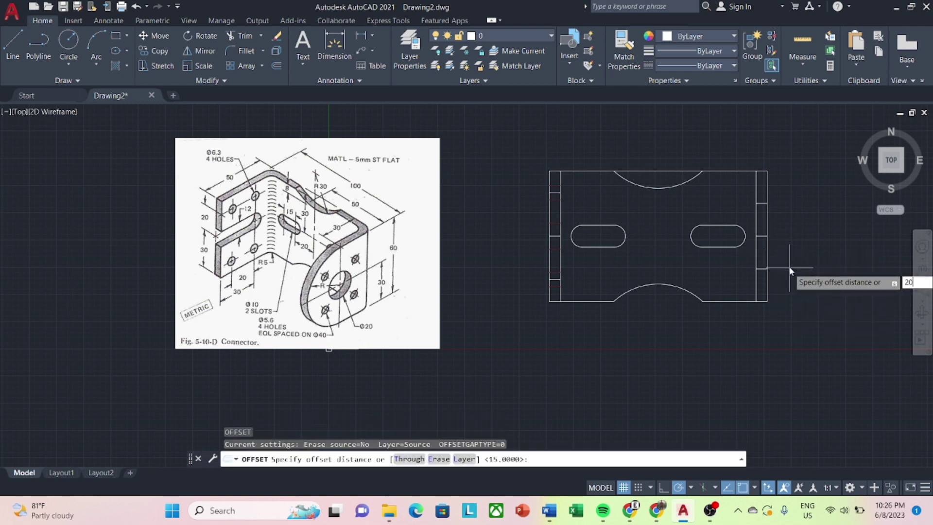
key("Return")
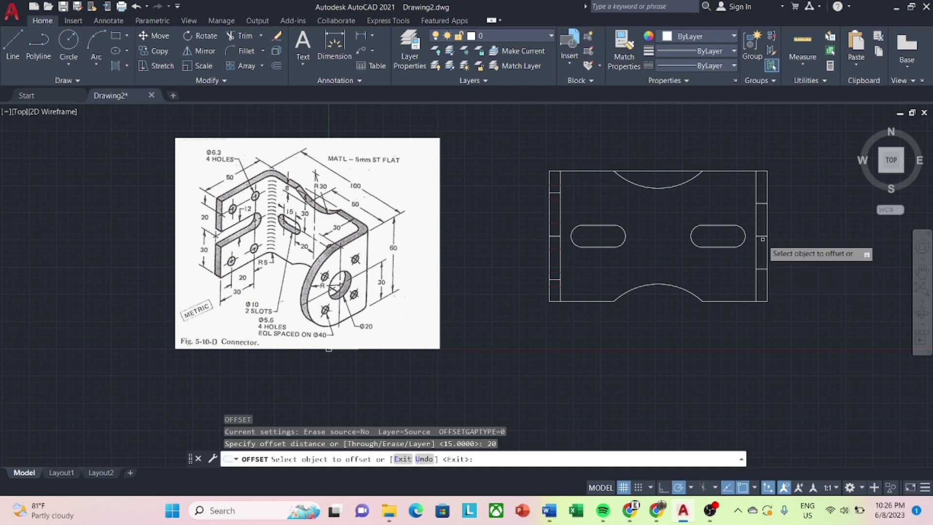
left_click(763, 237)
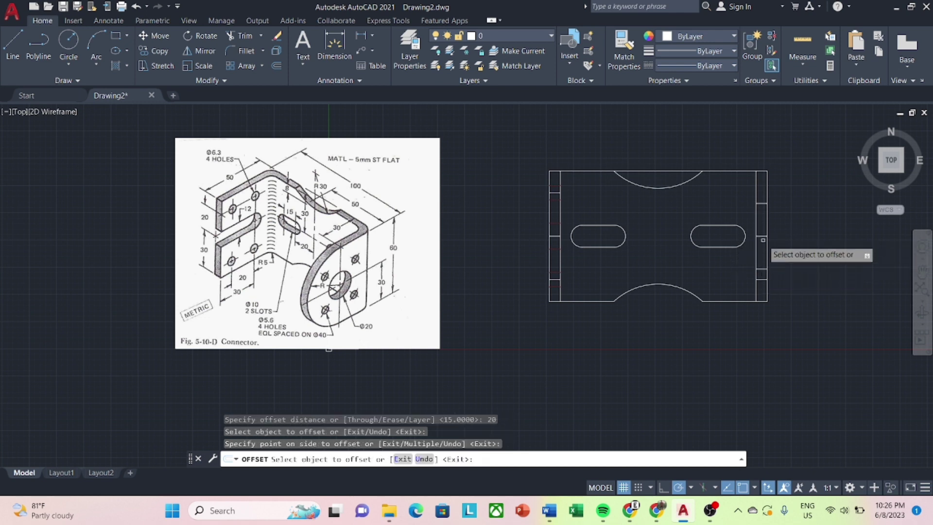
left_click(761, 237)
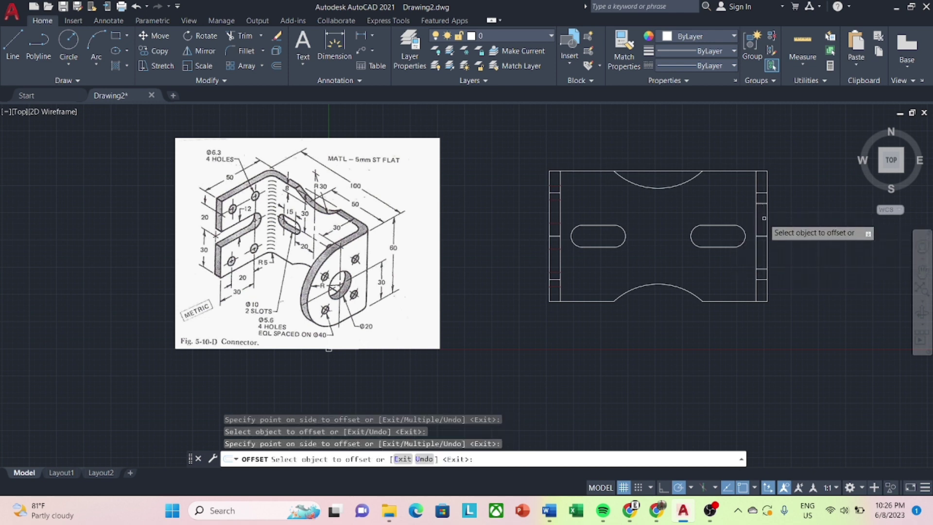
scroll(763, 218, "up", 2)
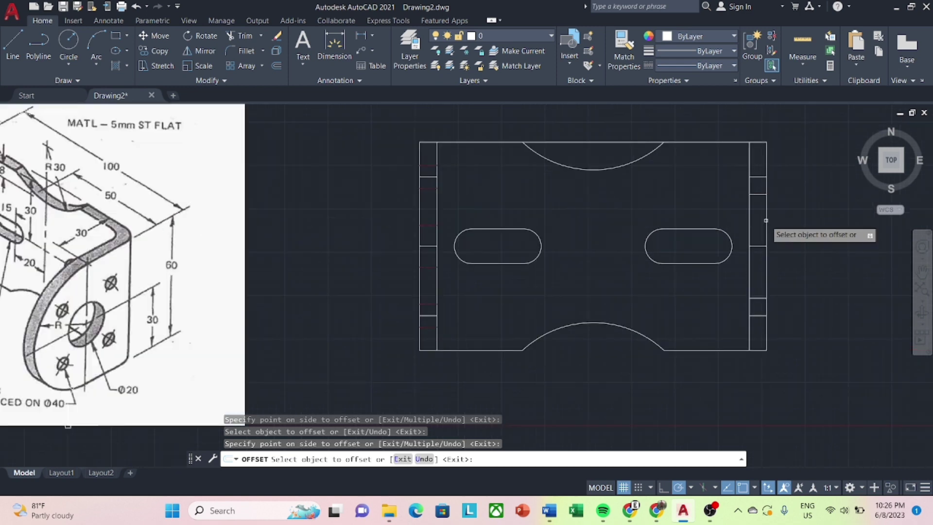
key("Escape")
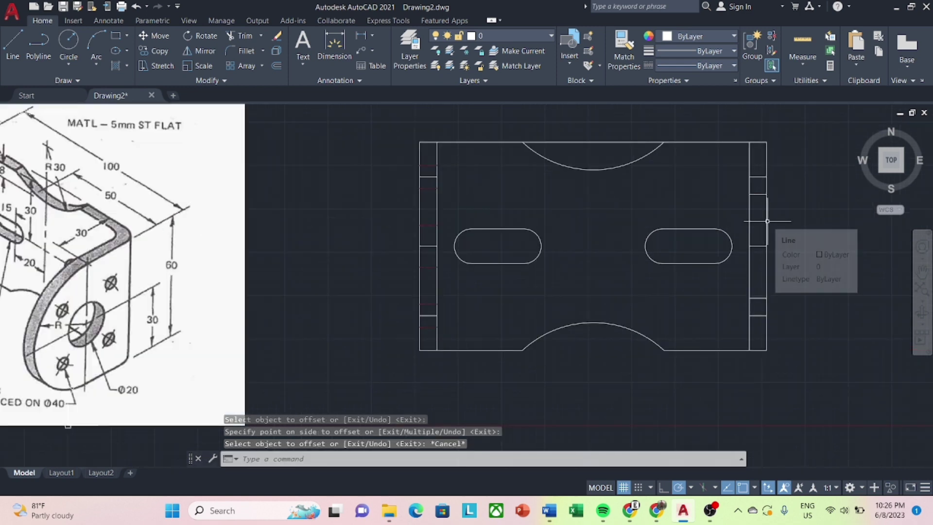
Add four 2.8-unit offset lines near the top of the right strip.
type("O")
left_click(810, 250)
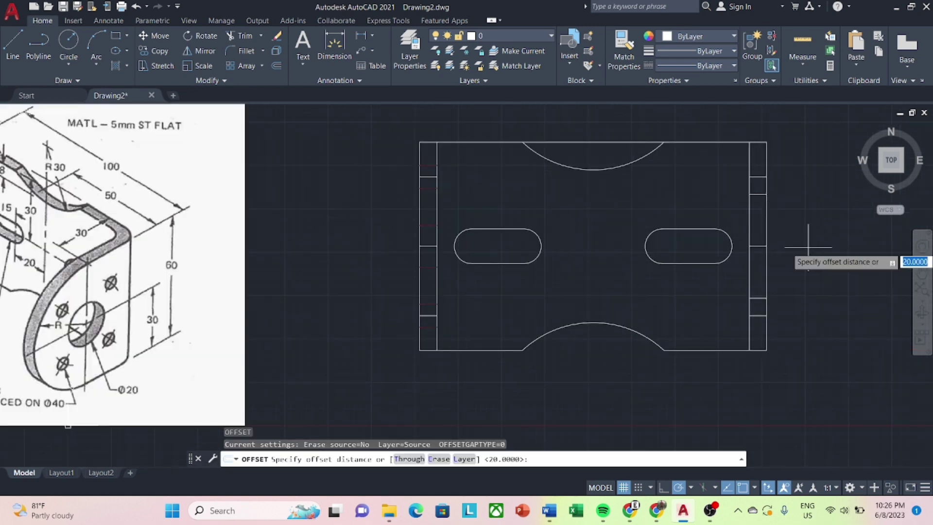
type("2.8")
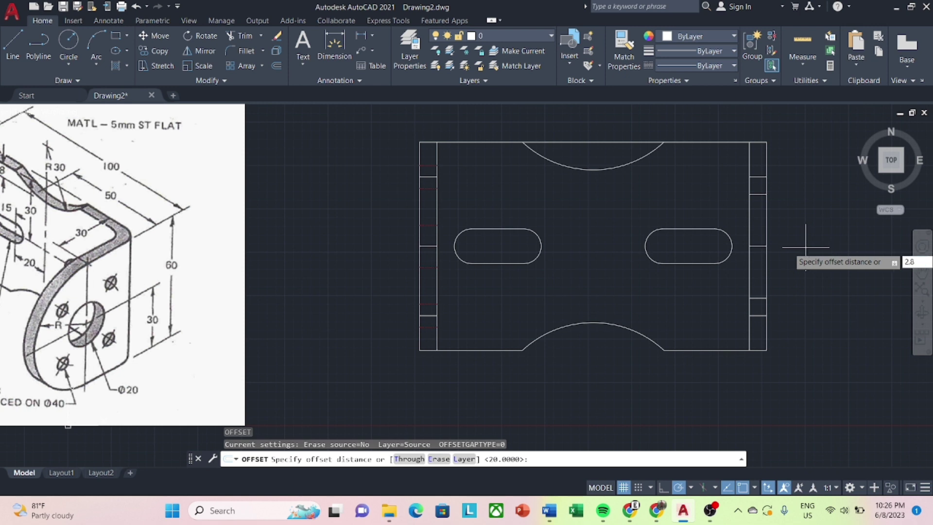
key("Return")
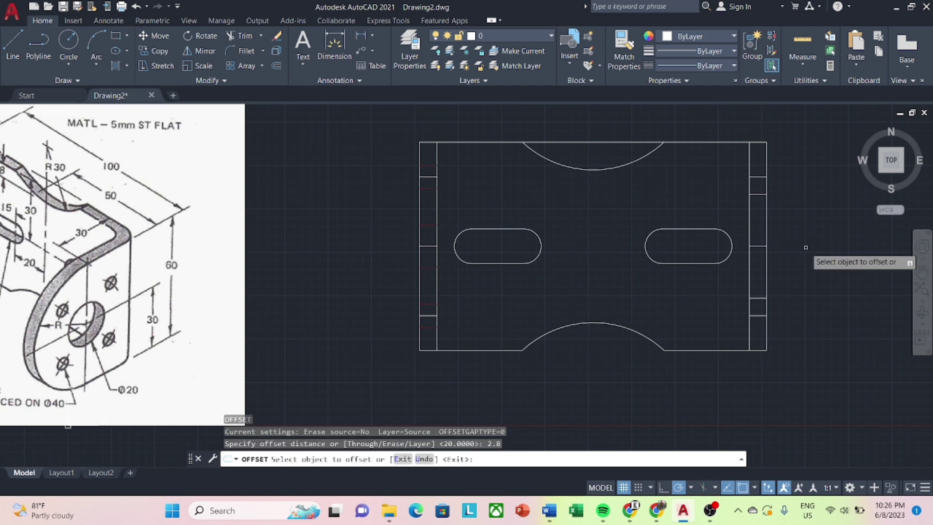
left_click(757, 178)
left_click(760, 181)
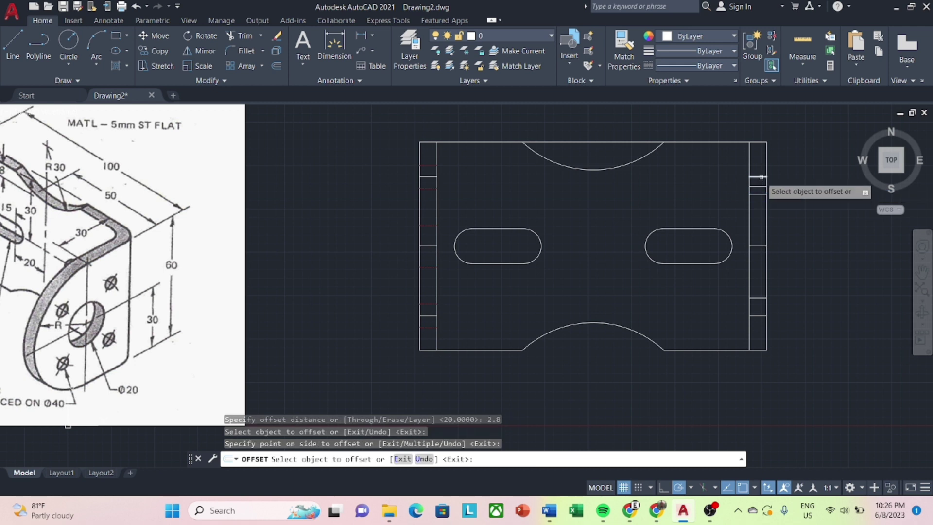
left_click(761, 182)
left_click(762, 180)
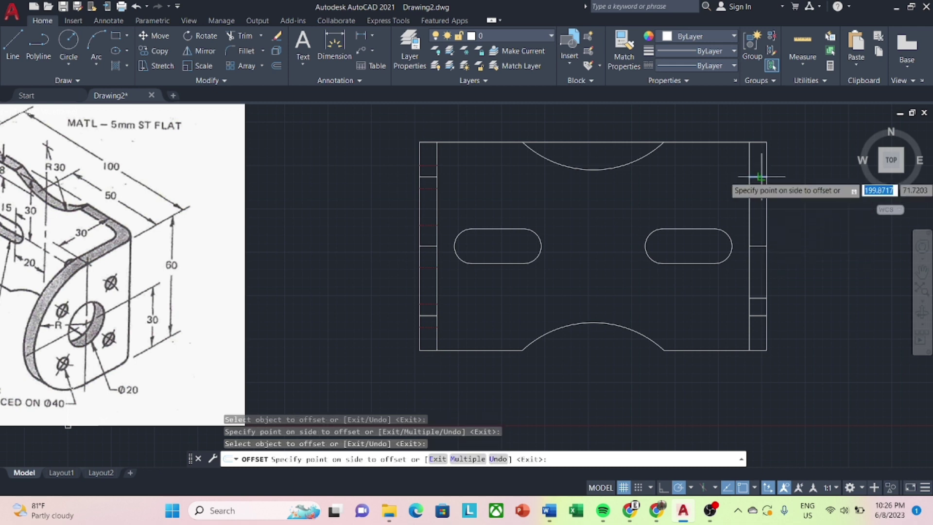
left_click(761, 179)
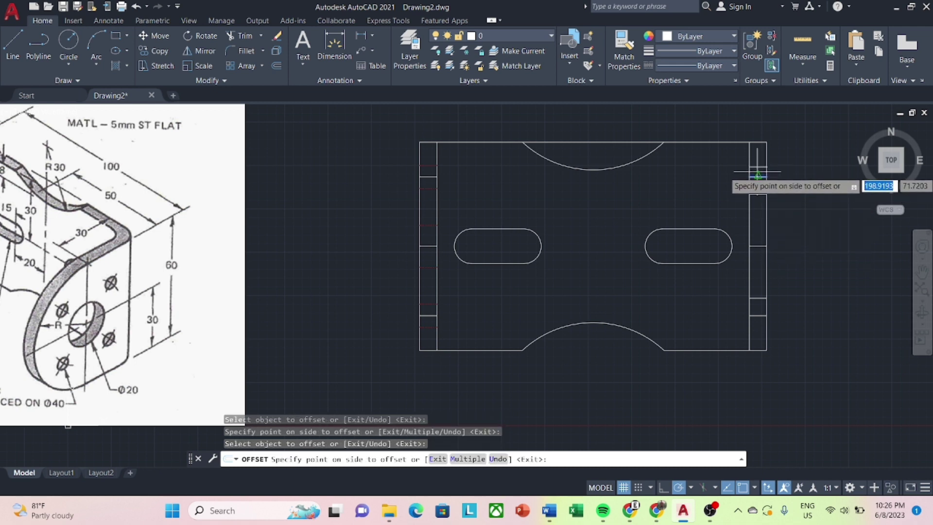
left_click(759, 178)
left_click(759, 178)
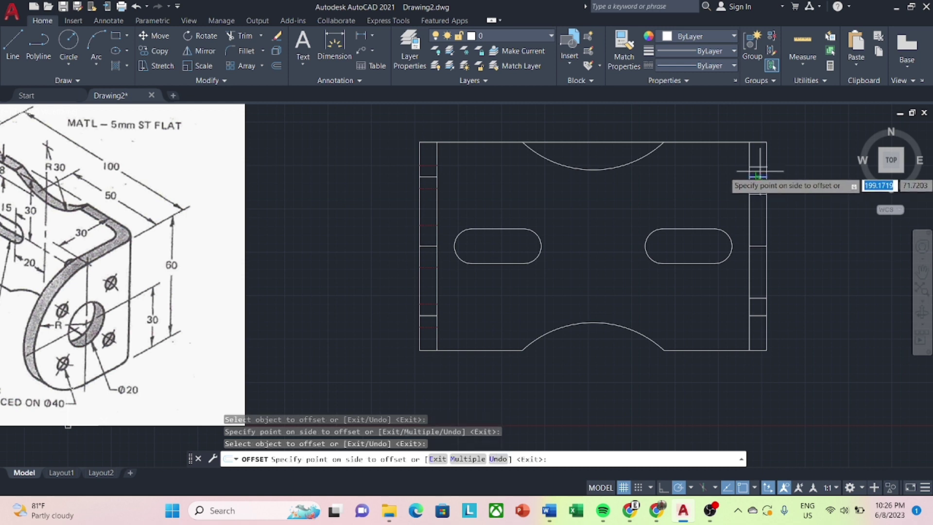
left_click(759, 178)
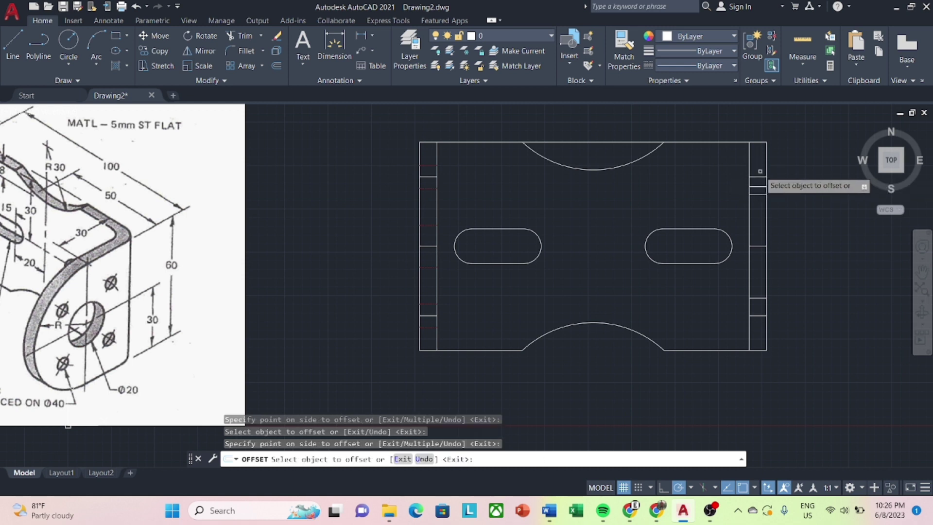
Add a 2.8-unit offset line near the bottom of the right strip.
left_click(756, 315)
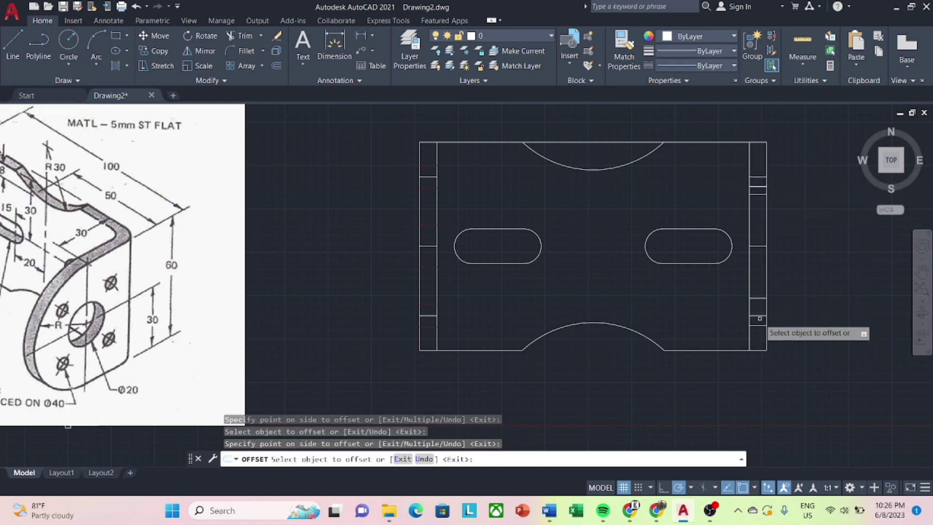
left_click(757, 309)
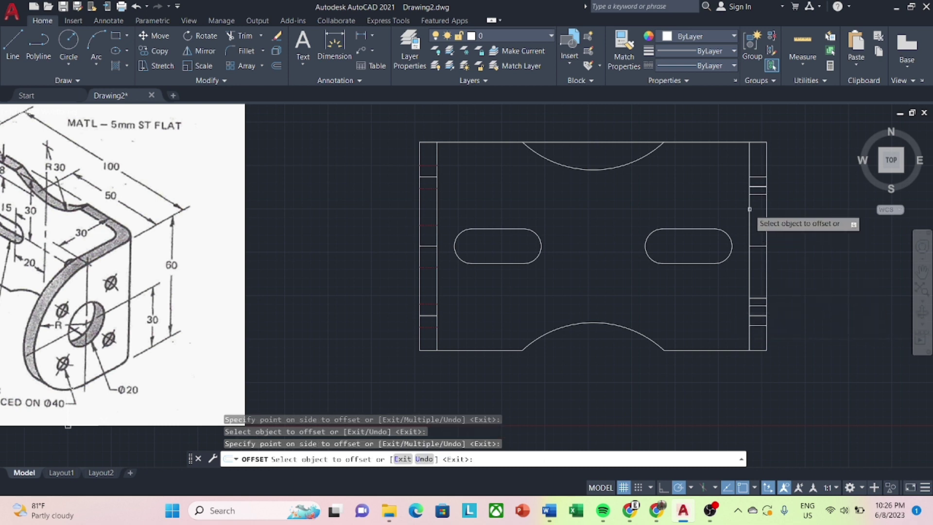
key("Escape")
left_click(760, 187)
Erase three stray short cross lines from the right strip.
right_click(761, 187)
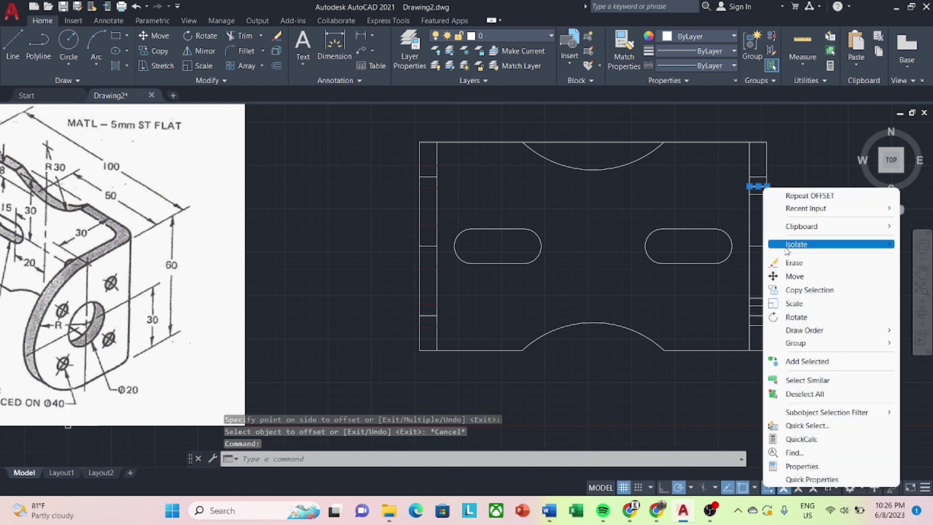
left_click(787, 260)
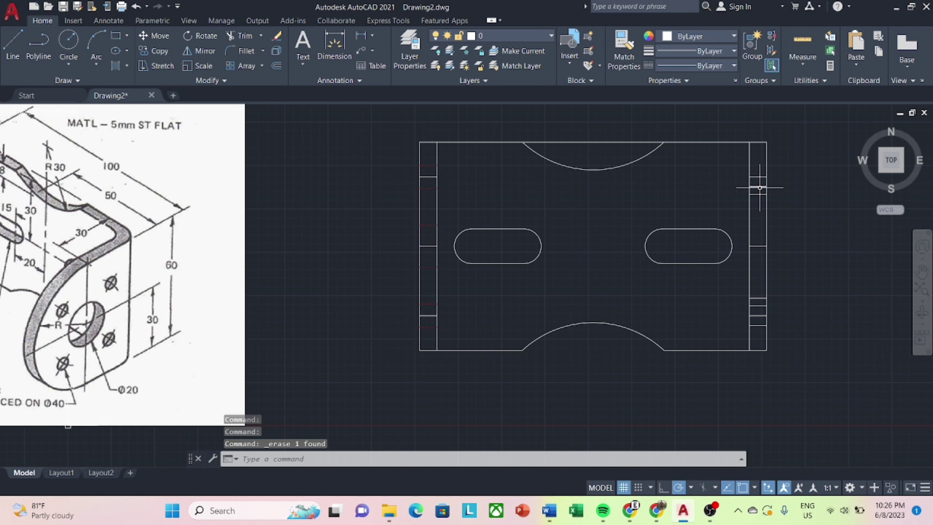
left_click(759, 187)
right_click(756, 186)
left_click(787, 261)
left_click(756, 185)
right_click(757, 185)
left_click(791, 264)
right_click(755, 186)
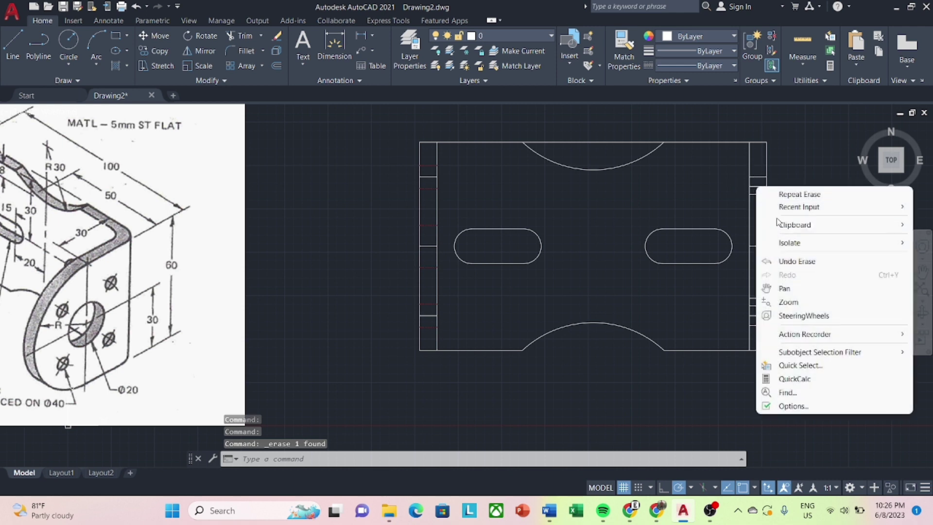
key("Escape")
Erase another short right-strip line, then undo the following erase.
left_click(758, 186)
key("Escape")
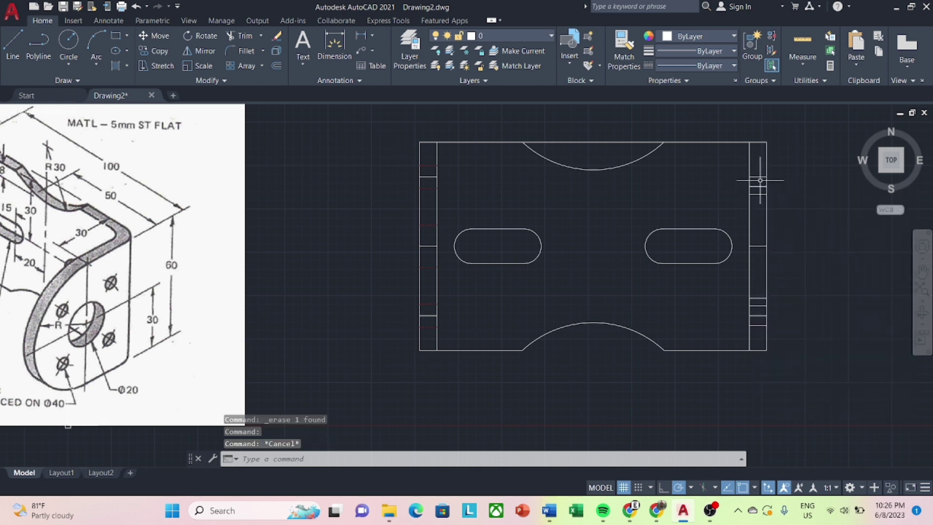
left_click(758, 186)
right_click(758, 187)
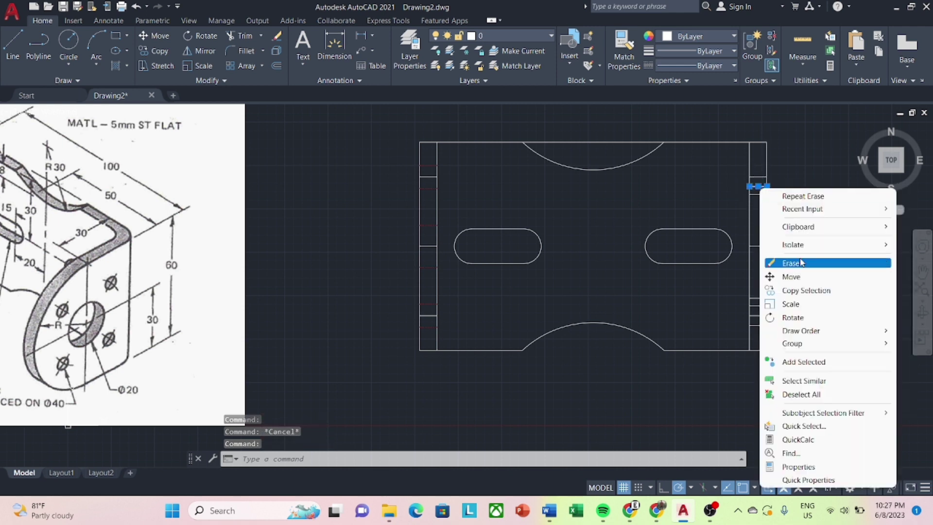
left_click(777, 260)
right_click(761, 184)
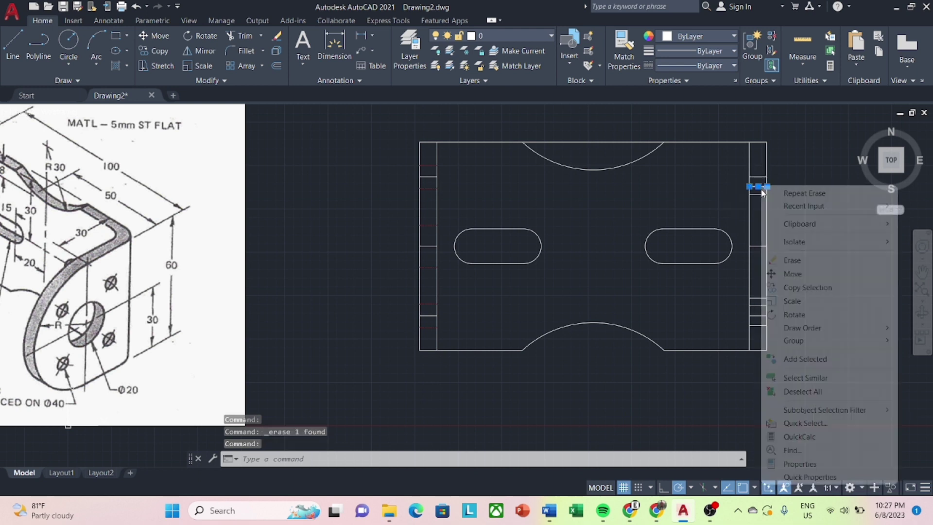
left_click(796, 260)
key("ctrl+z")
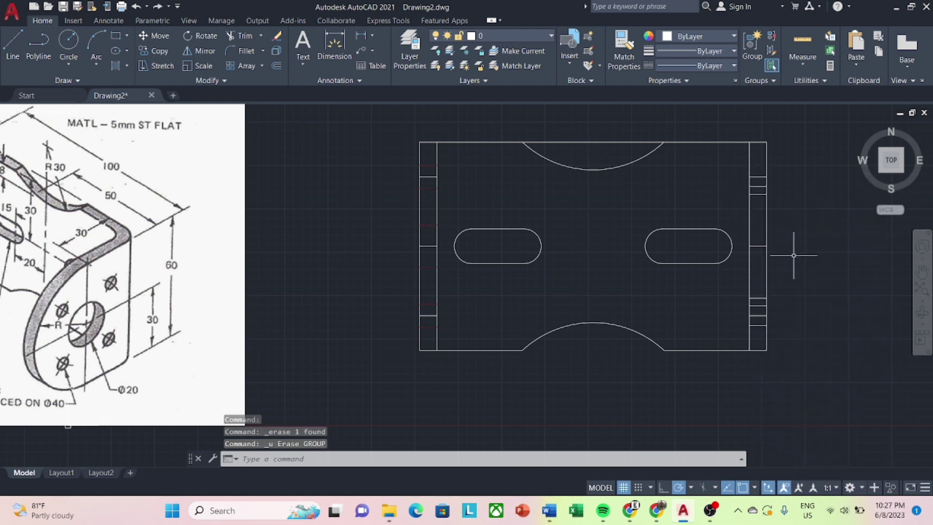
Offset the strip lines by 2.8 to add new short cross lines.
type("o")
key("Return")
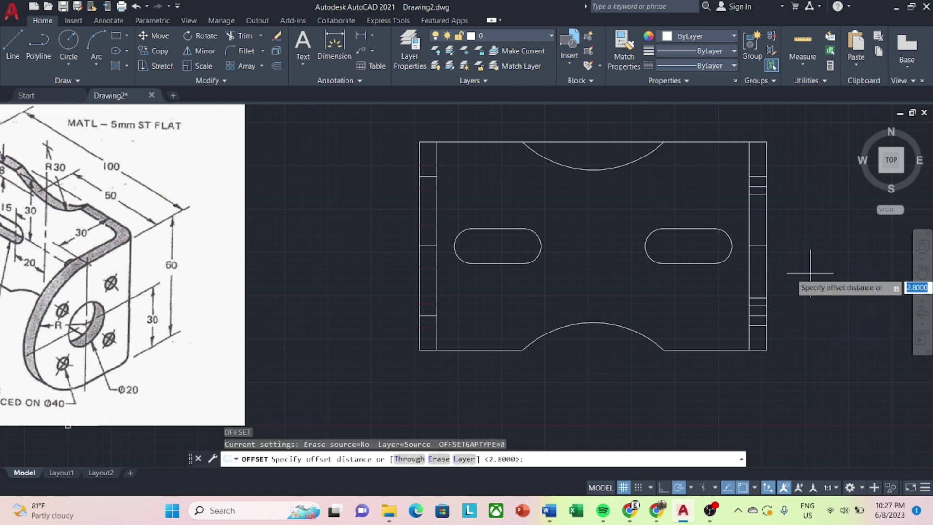
key("Return")
left_click(759, 185)
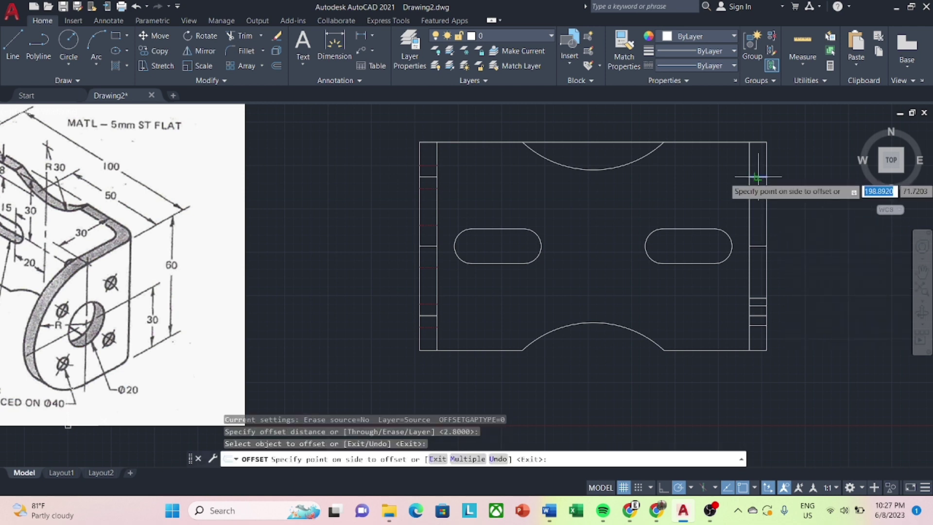
left_click(760, 171)
scroll(760, 170, "up", 4)
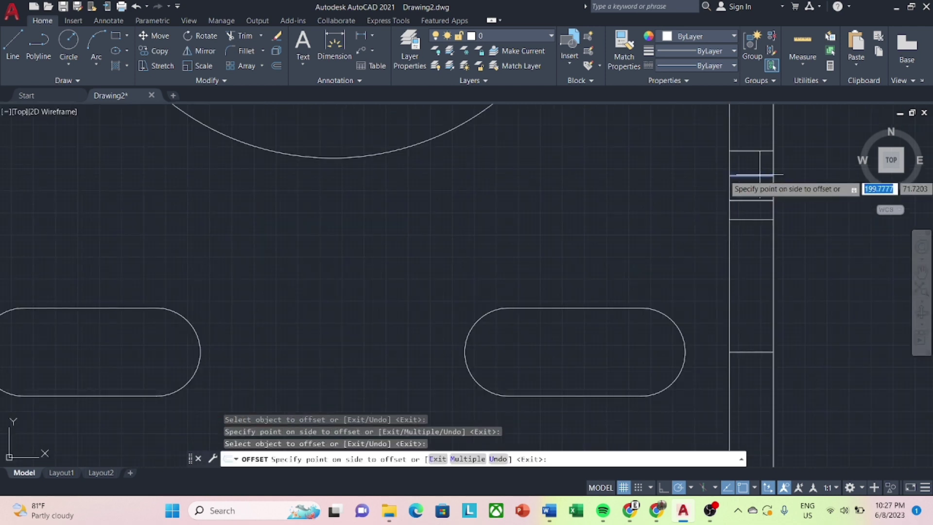
left_click(763, 166)
key("Escape")
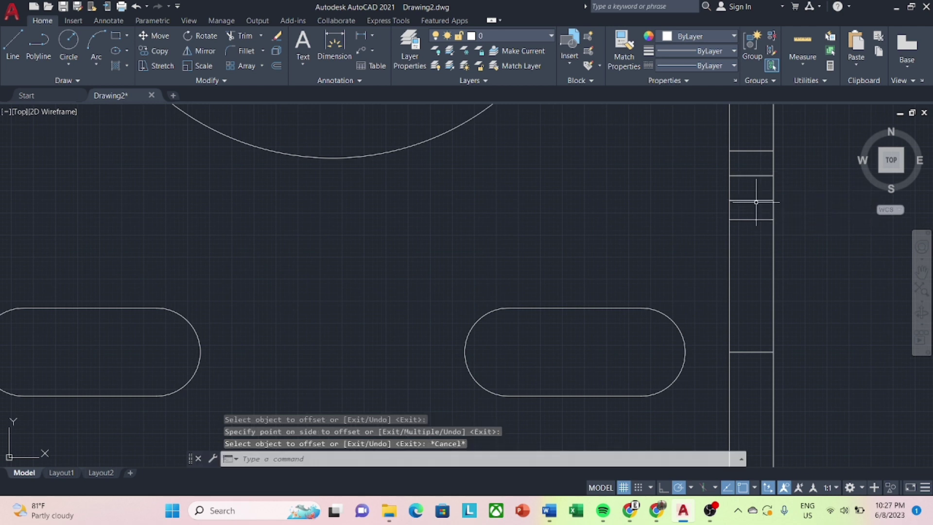
Erase the surplus offset line and select the three bend-marker lines.
left_click(756, 199)
right_click(756, 199)
left_click(772, 269)
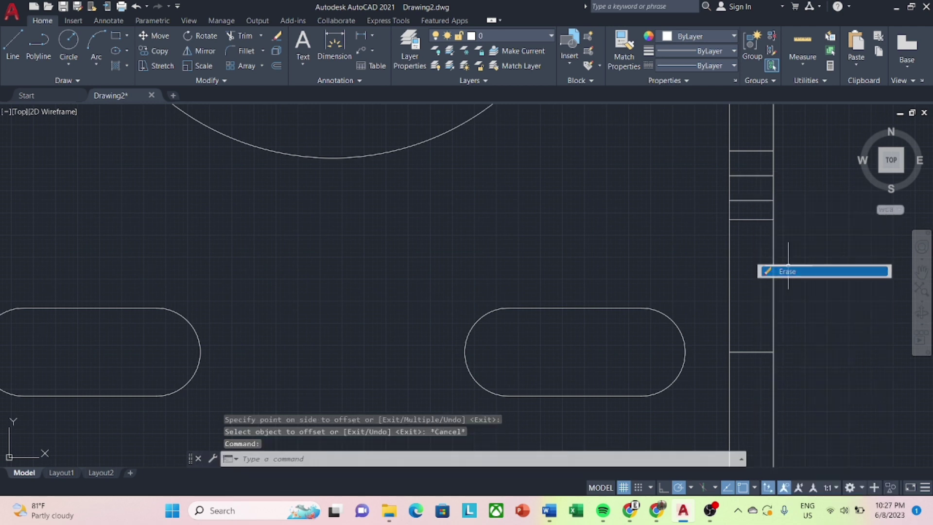
left_click(753, 199)
left_click(757, 152)
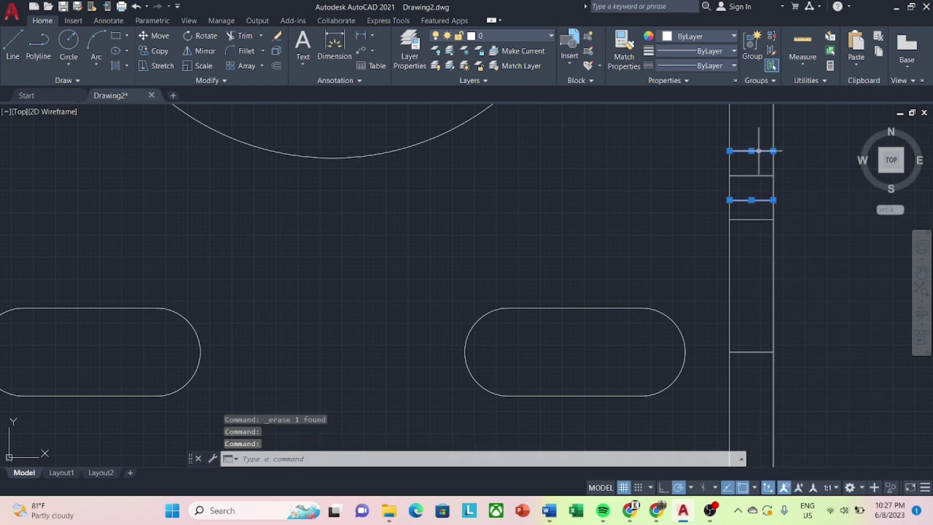
scroll(767, 270, "down", 3)
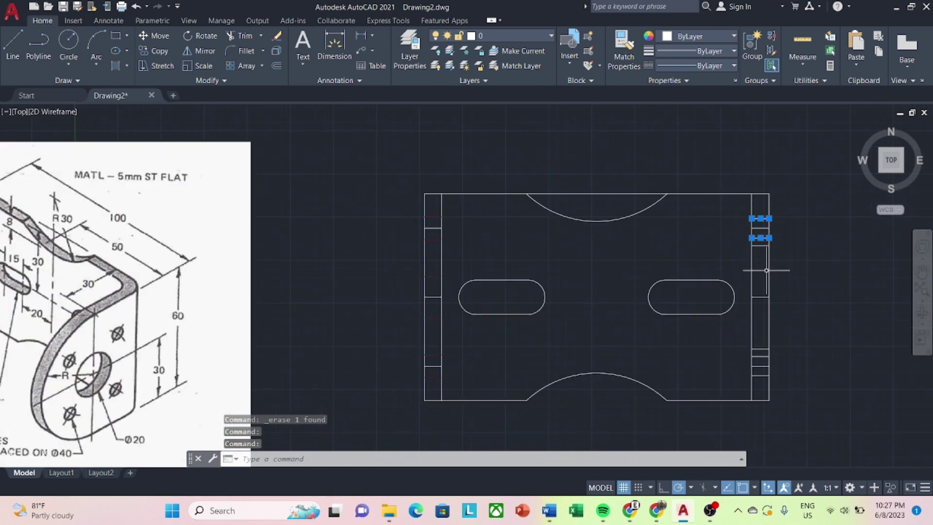
left_click(761, 375)
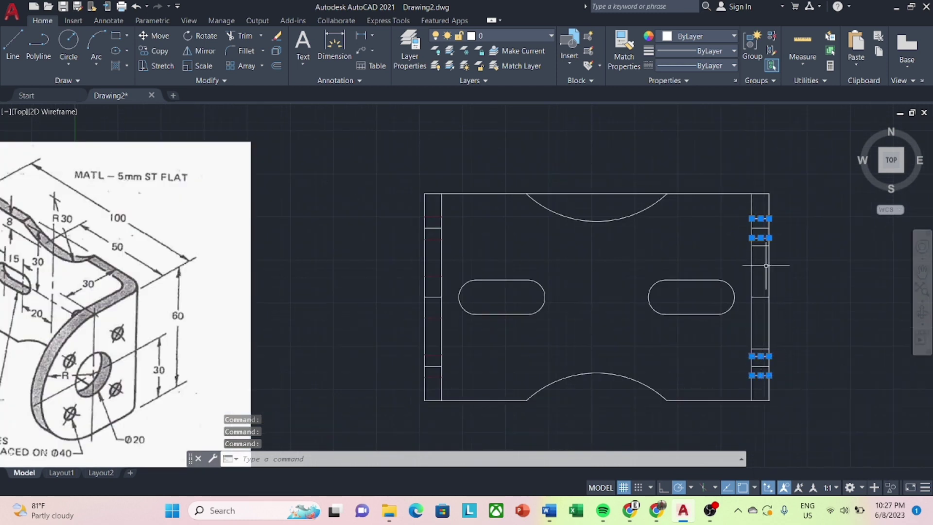
Make the selected marker lines red (153,27,30) with the DASHED linetype.
left_click(731, 36)
left_click(701, 81)
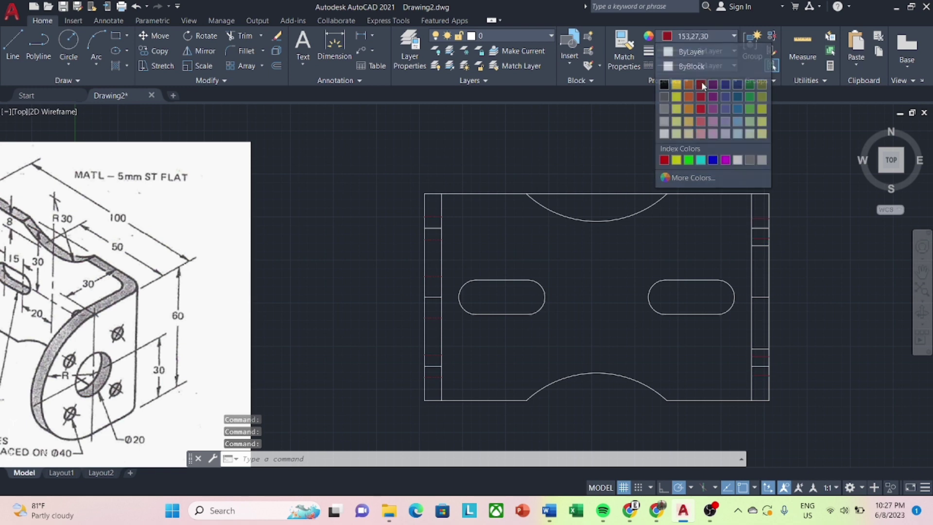
left_click(734, 66)
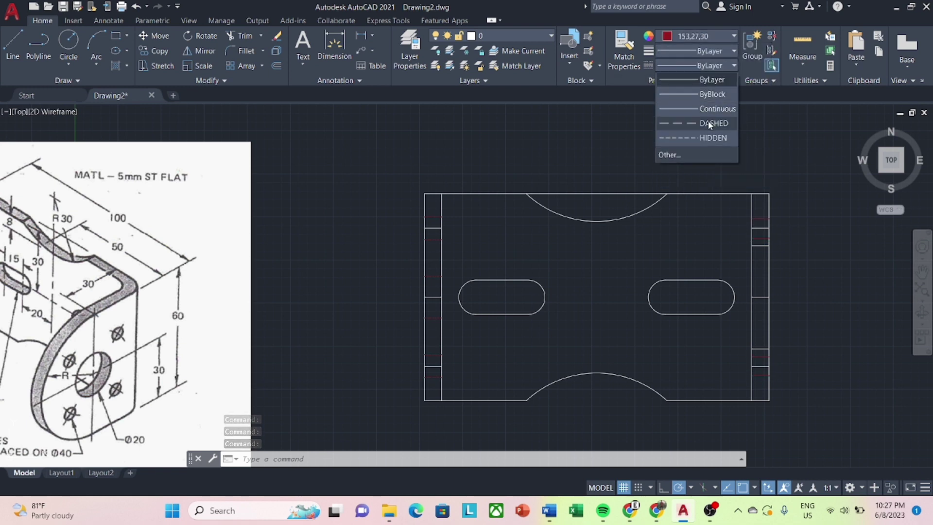
left_click(707, 120)
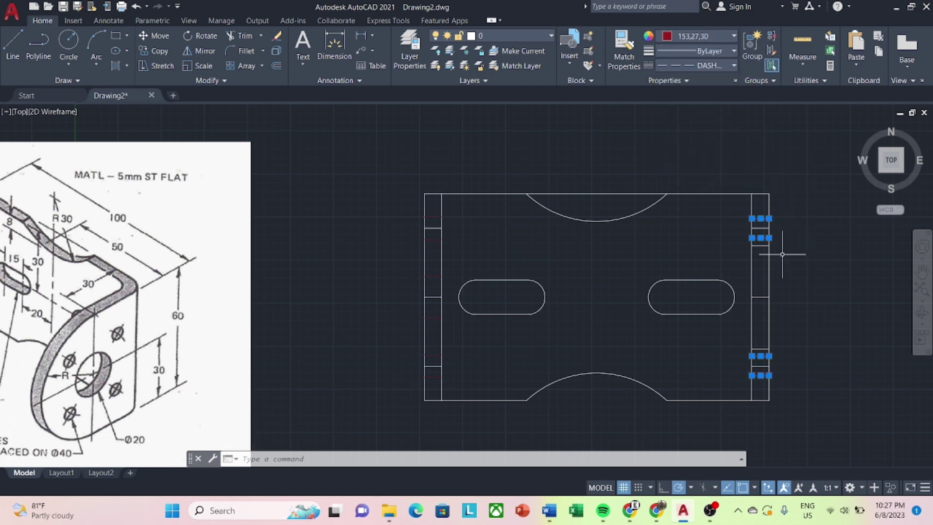
key("Escape")
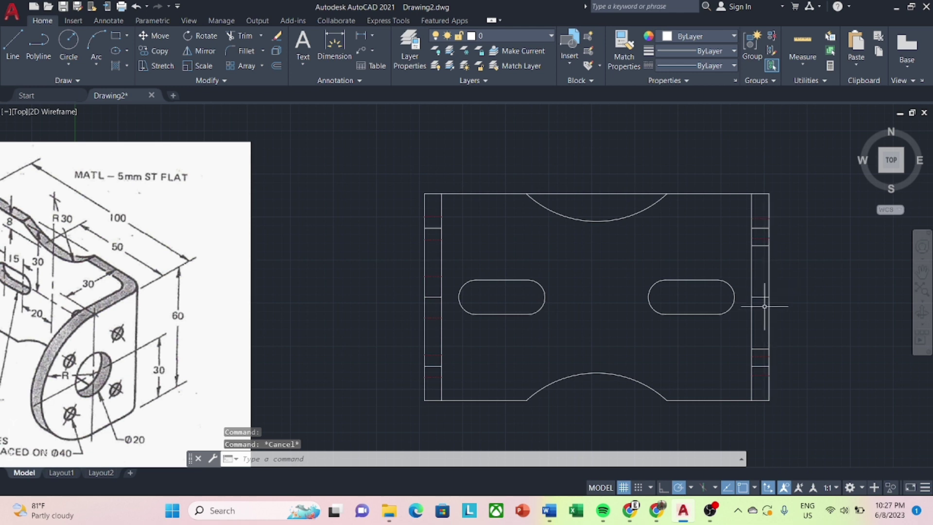
Make two more right-strip lines yellow (248,215,49) with the HIDDEN linetype.
left_click(760, 348)
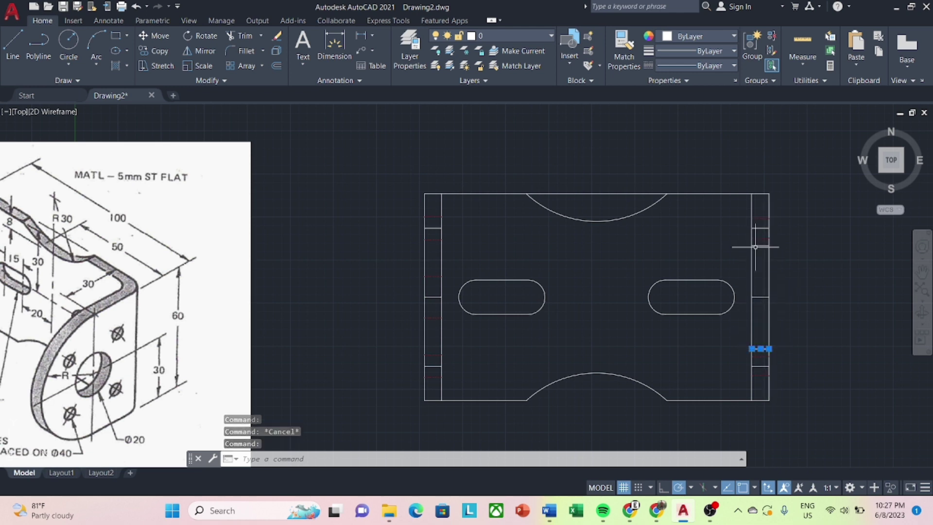
left_click(759, 245)
left_click(723, 37)
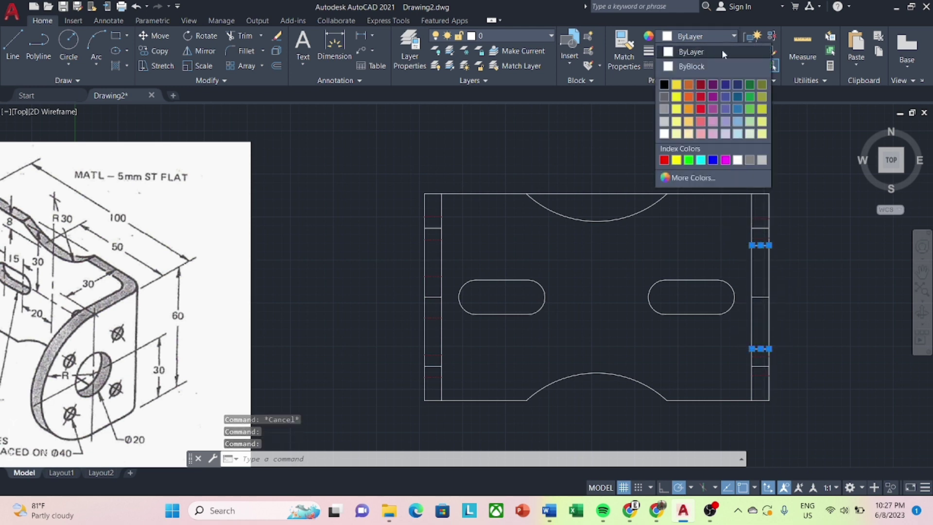
left_click(679, 86)
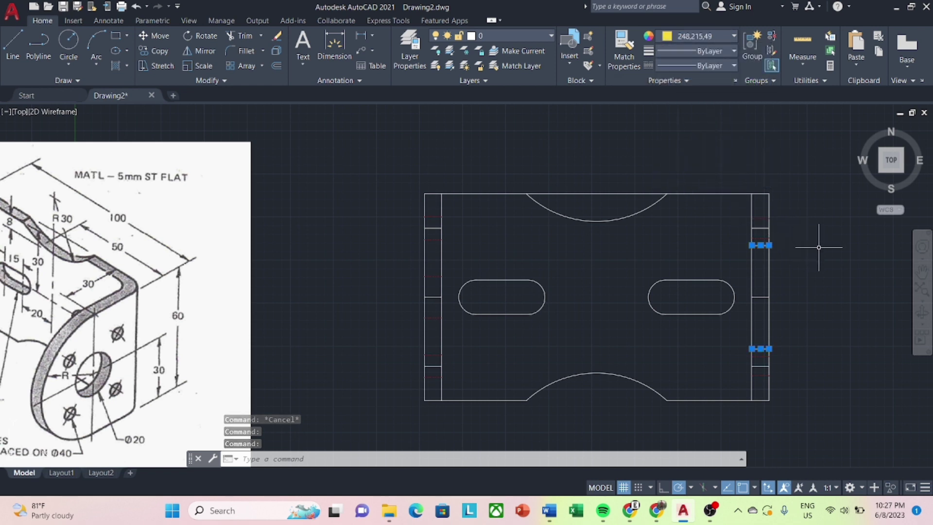
left_click(727, 65)
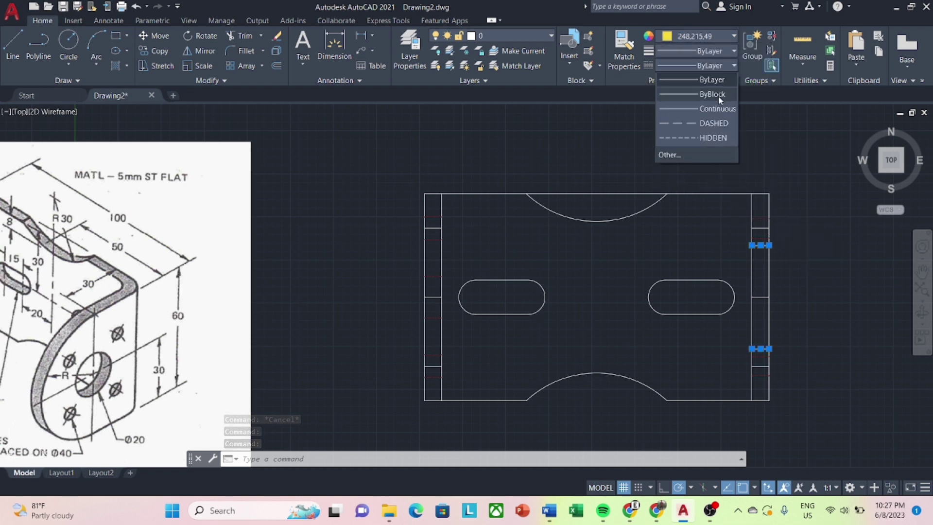
left_click(704, 138)
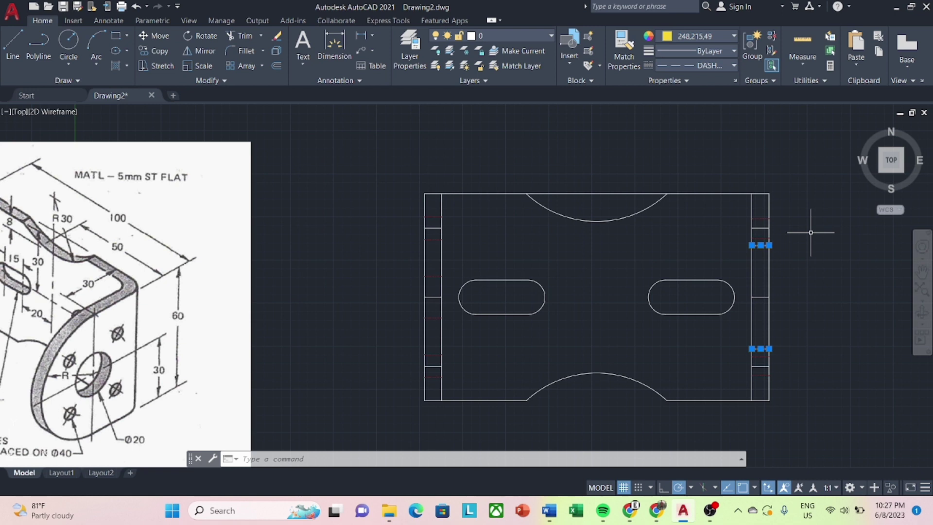
key("Escape")
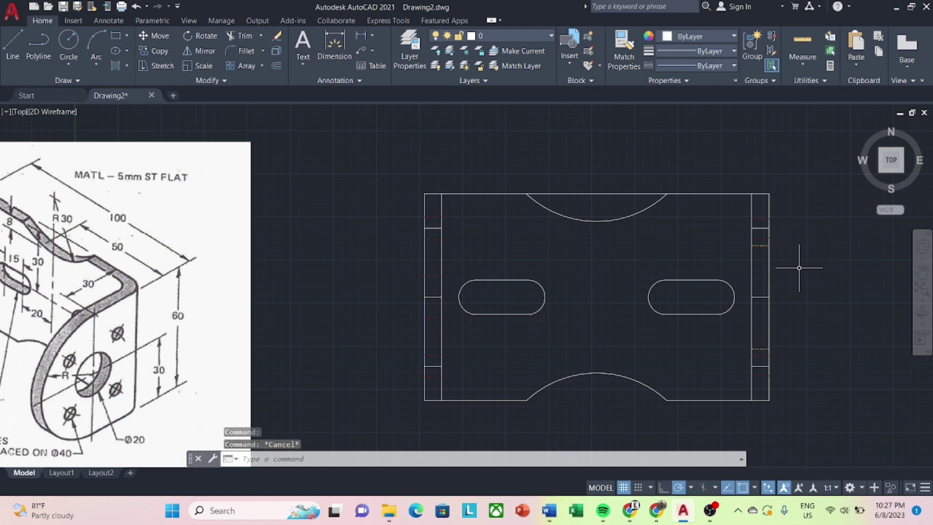
Trim the top edge segment between the arcs.
middle_click_drag(606, 286, 635, 283)
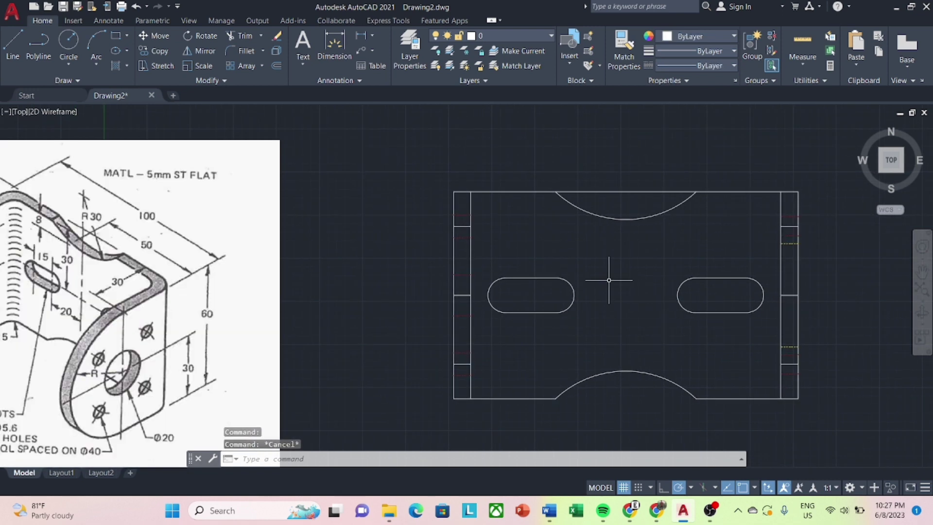
type("tr")
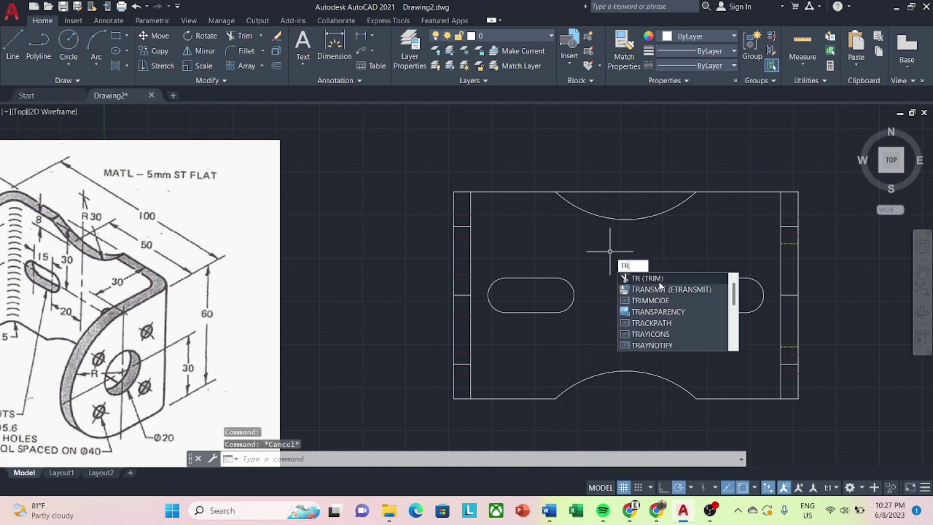
key("Return")
left_click(642, 192)
scroll(650, 239, "down", 2)
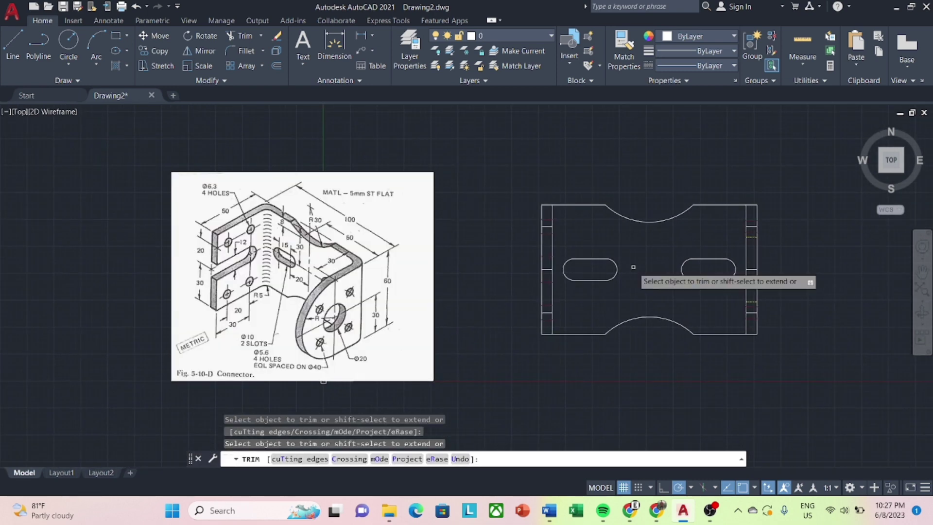
key("Escape")
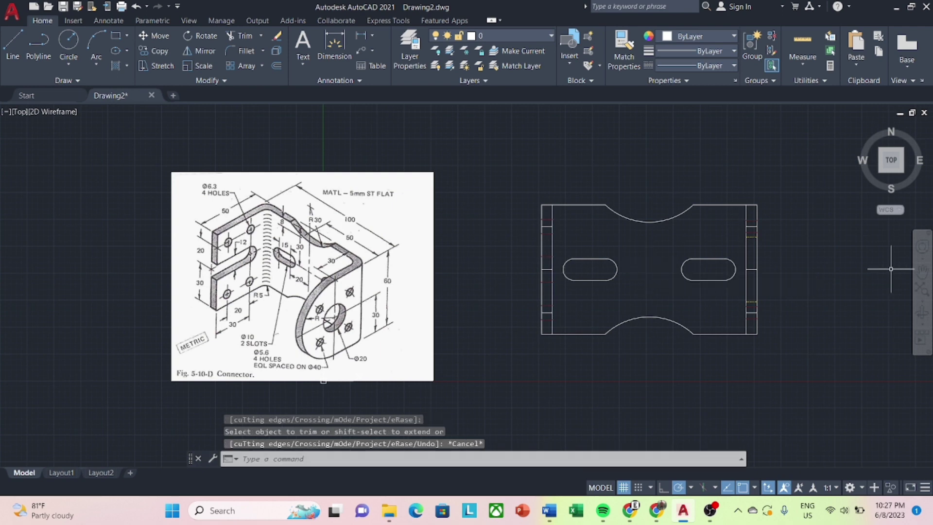
Pan the view to fit both the drawing and the reference image.
left_click(922, 271)
mouse_move(841, 277)
left_mouse_down()
mouse_move(750, 309)
mouse_move(709, 307)
left_mouse_up()
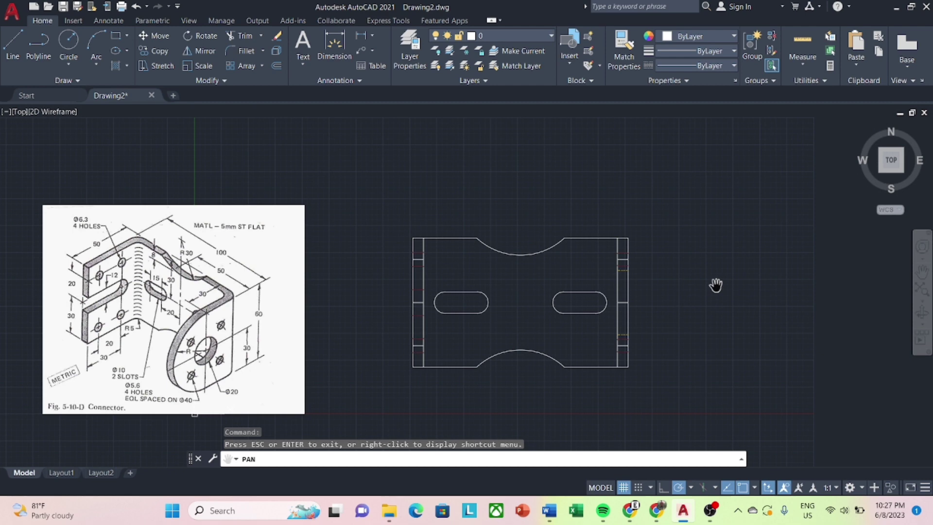
left_click_drag(722, 293, 739, 312)
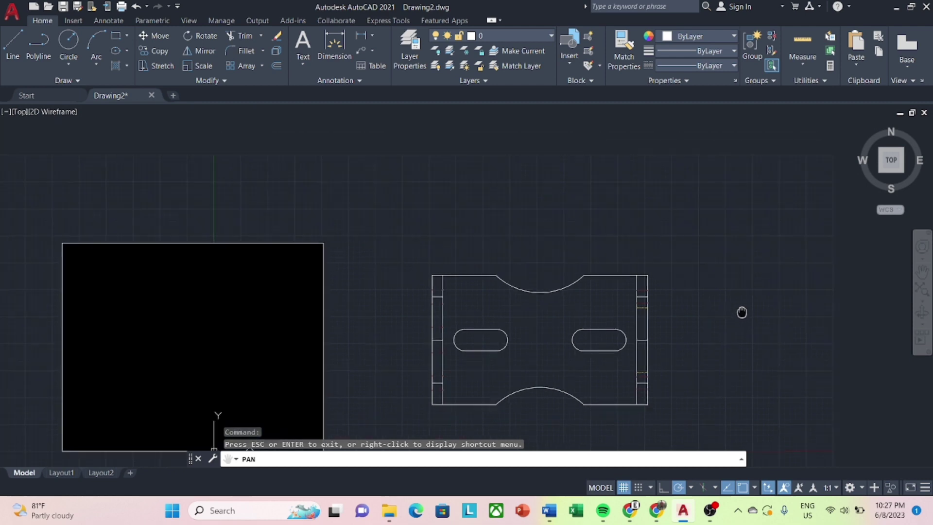
scroll(731, 304, "down", 2)
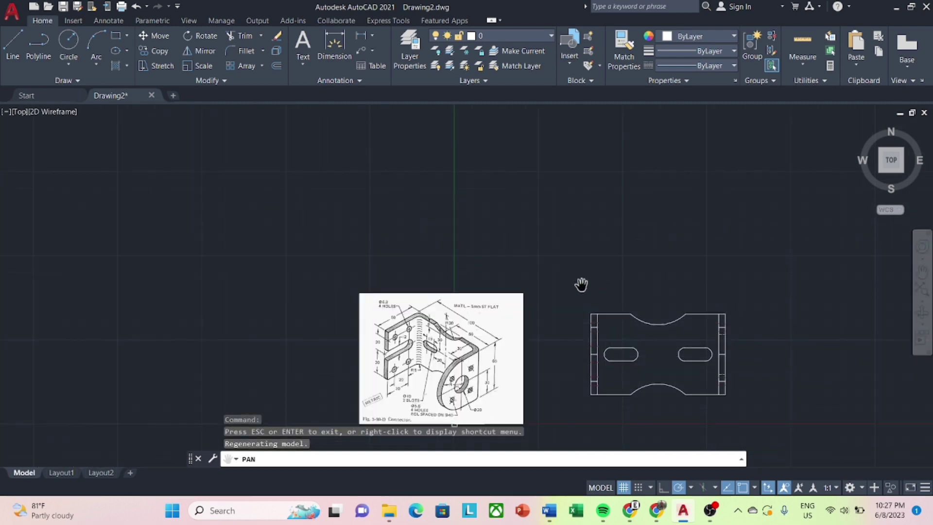
key("Escape")
left_click(476, 293)
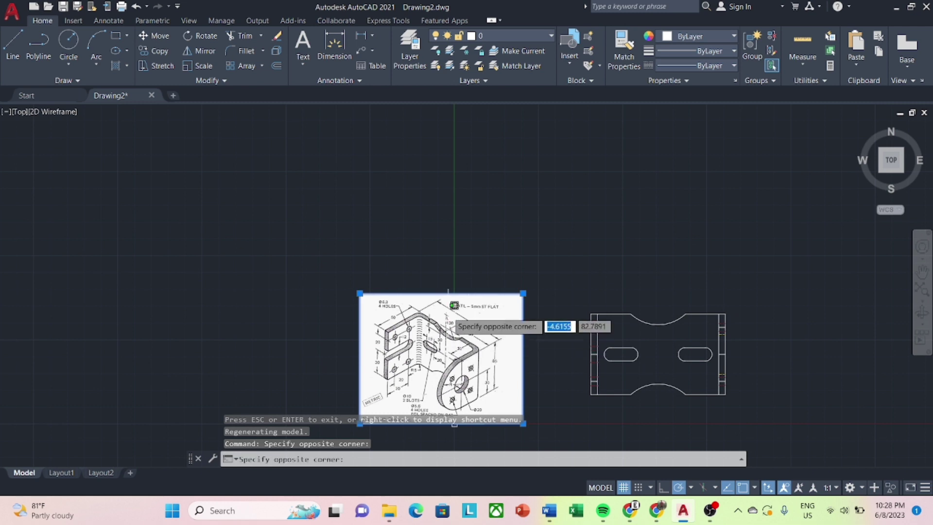
key("Escape")
Move the reference image up clear of the outline and frame it left of centre.
left_click(160, 37)
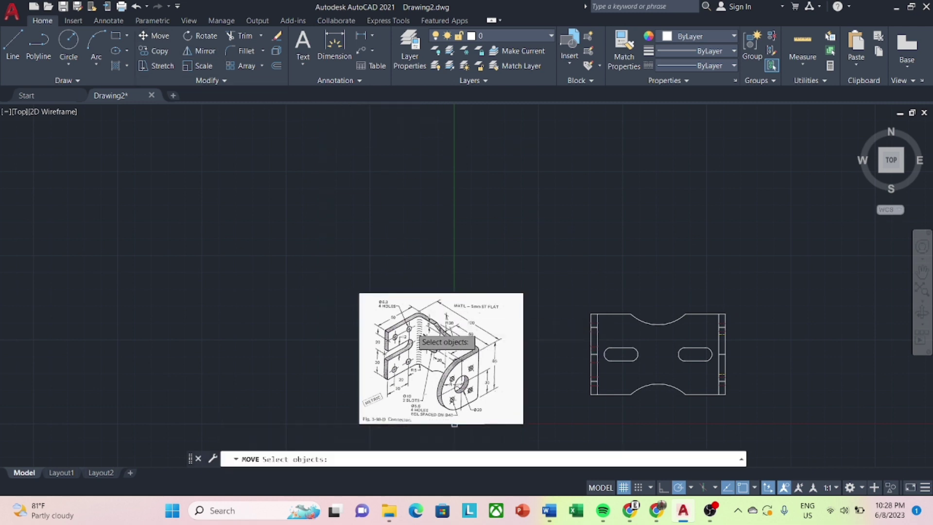
left_click(416, 332)
key("Return")
left_click(440, 327)
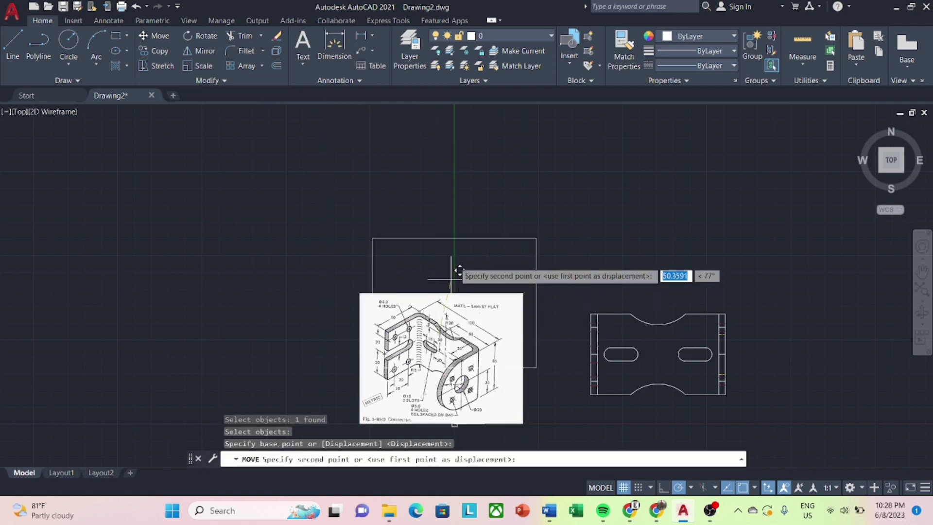
left_click(449, 175)
middle_click_drag(545, 198, 531, 235)
scroll(583, 243, "up", 2)
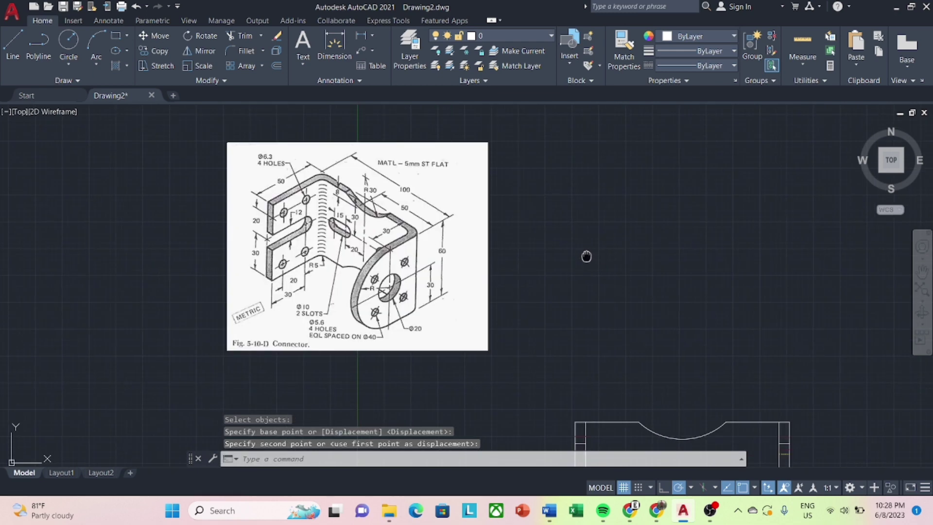
middle_click_drag(585, 273, 559, 262)
key("Escape")
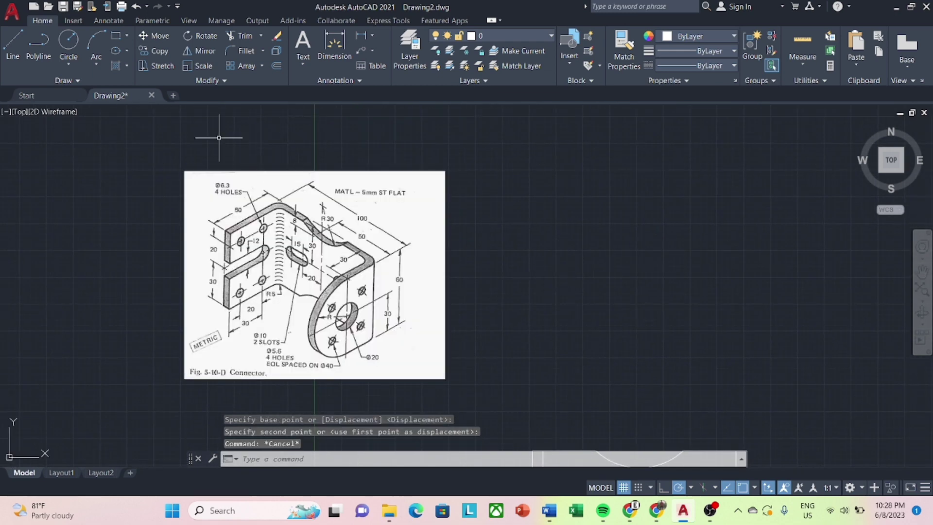
Draw the outer U outline: 50 left leg, 100 top edge, 60 right leg.
left_click(13, 44)
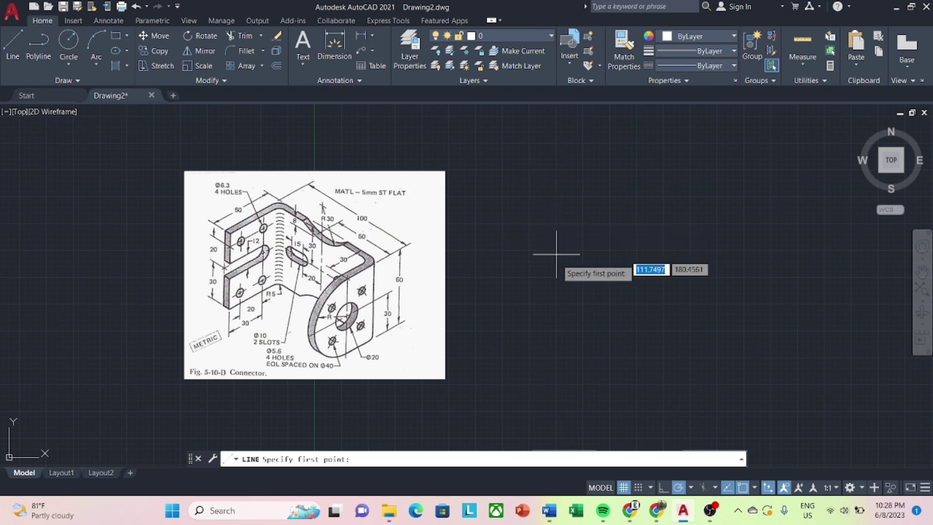
left_click(560, 343)
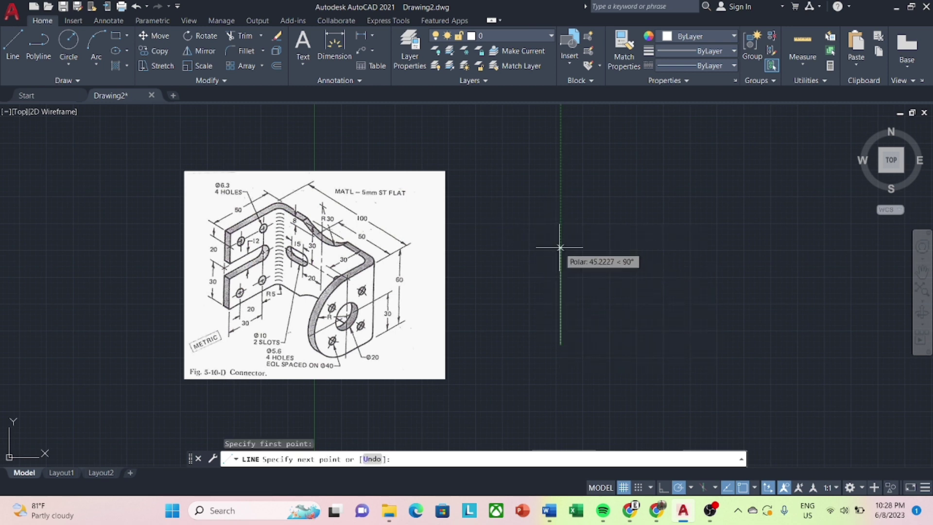
type("50")
key("Return")
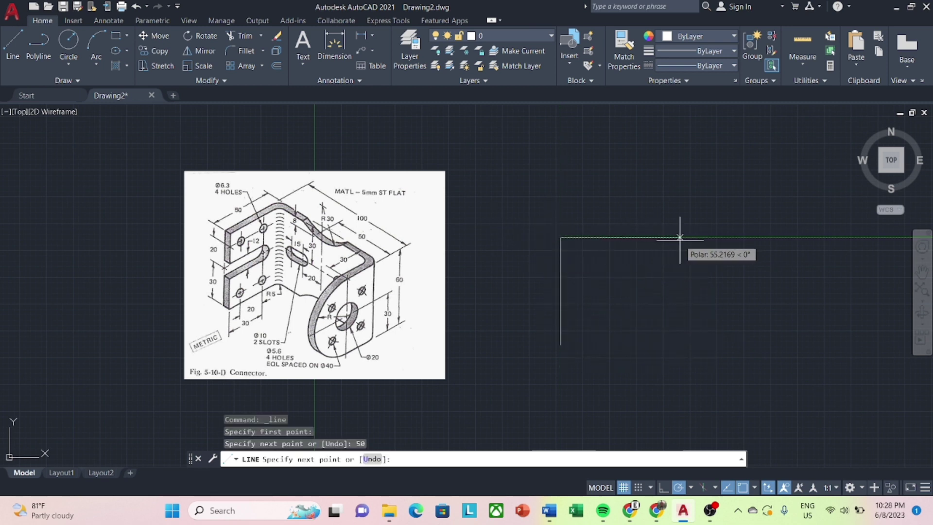
type("100")
key("Return")
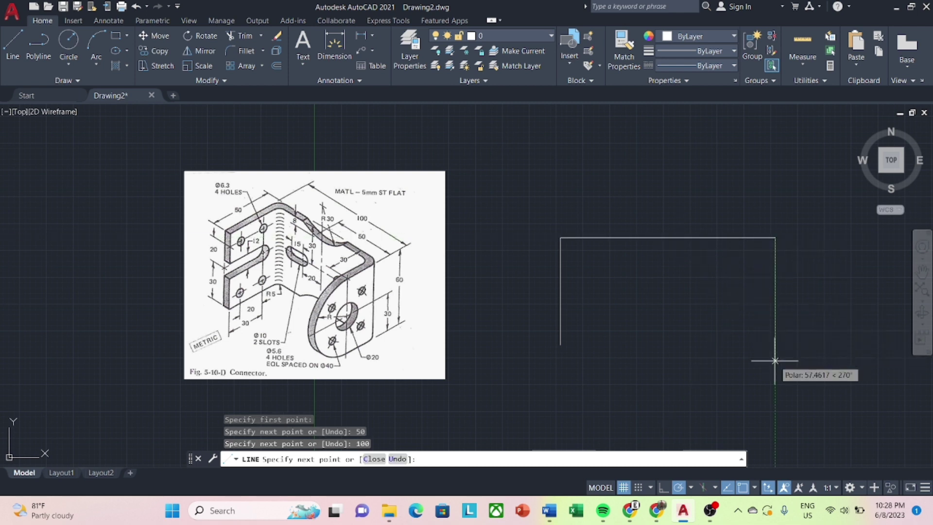
type("60")
key("Return")
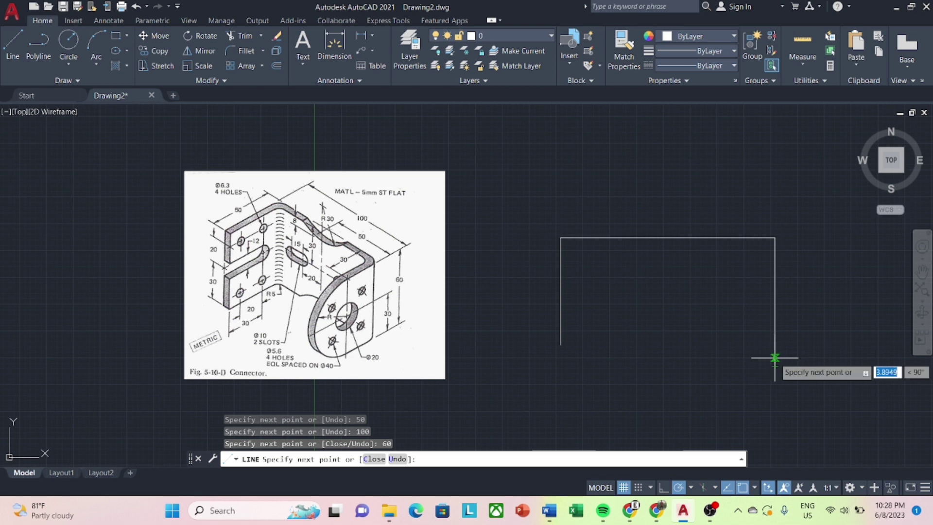
key("Escape")
Offset the right leg, top edge and left leg 5 units inward.
type("o")
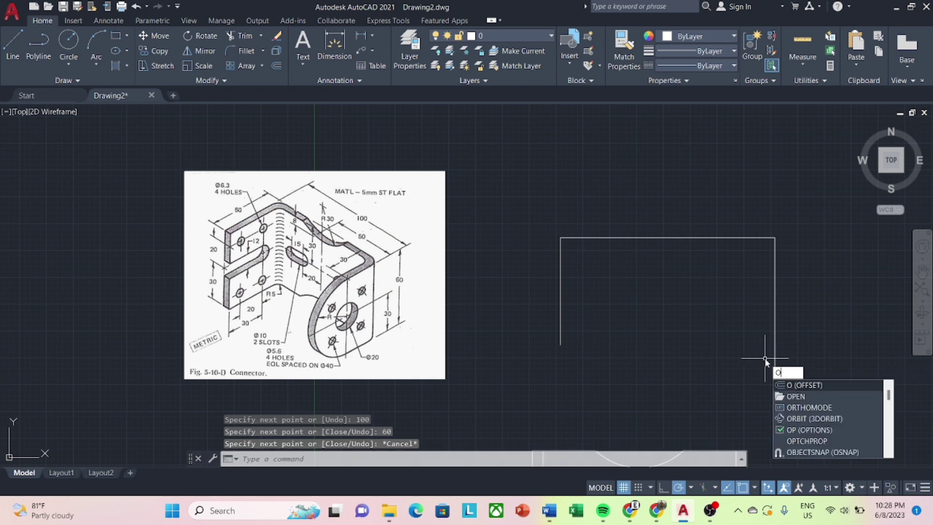
key("Return")
type("5")
key("Return")
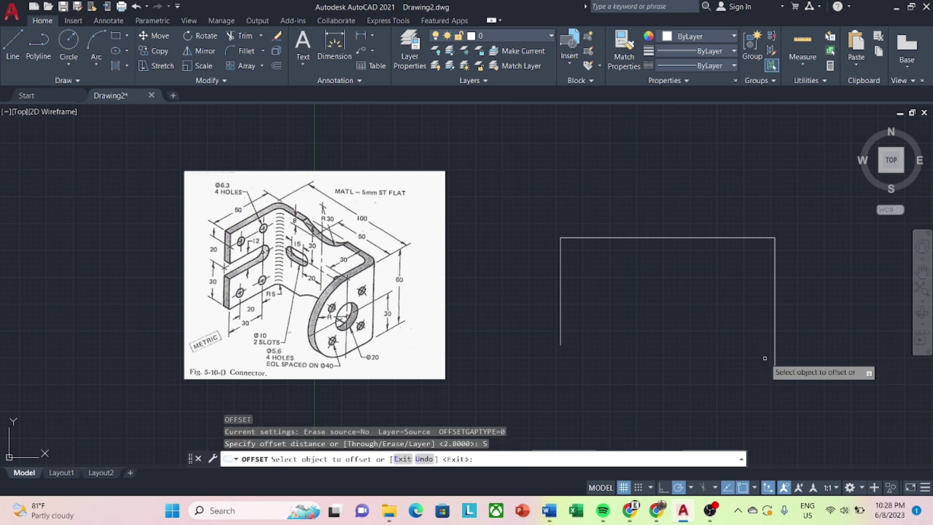
left_click(774, 342)
left_click(758, 316)
left_click(727, 240)
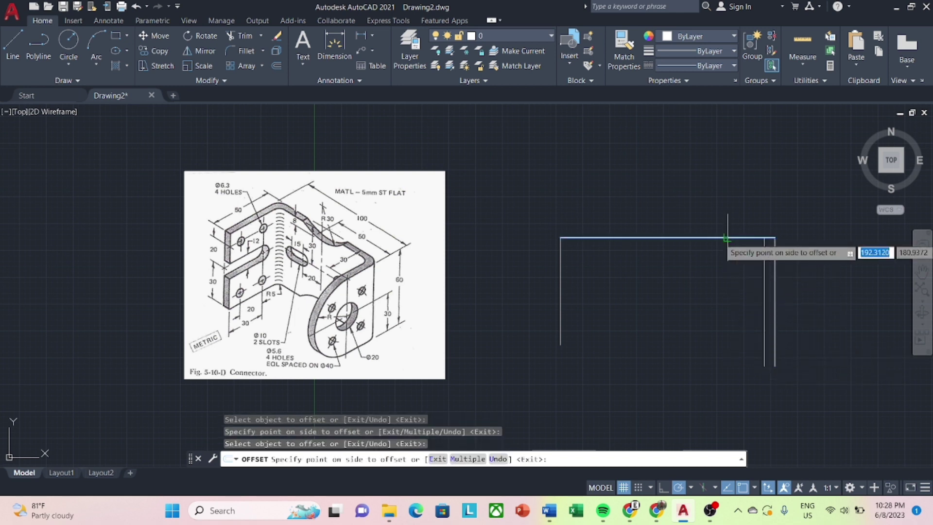
left_click(680, 272)
left_click(560, 316)
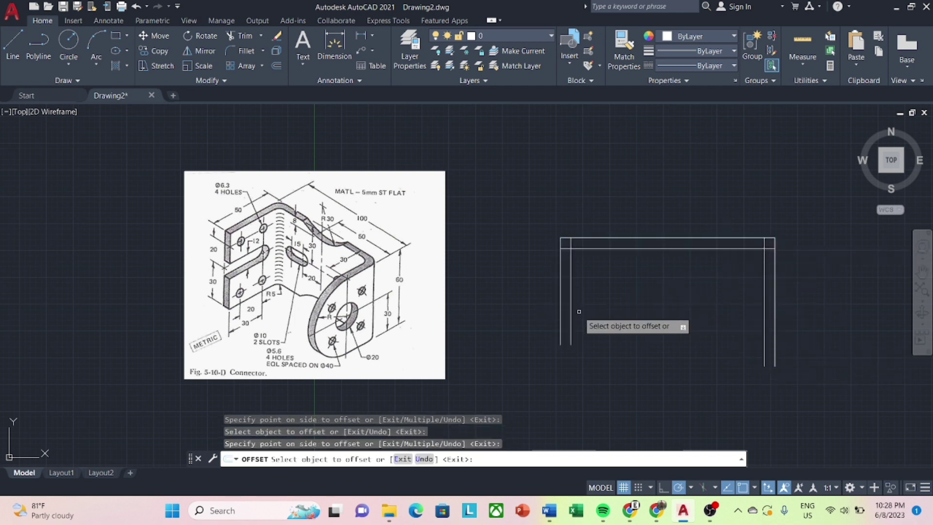
key("Escape")
Draw a short closing line across the bottom end of the left leg.
type("li")
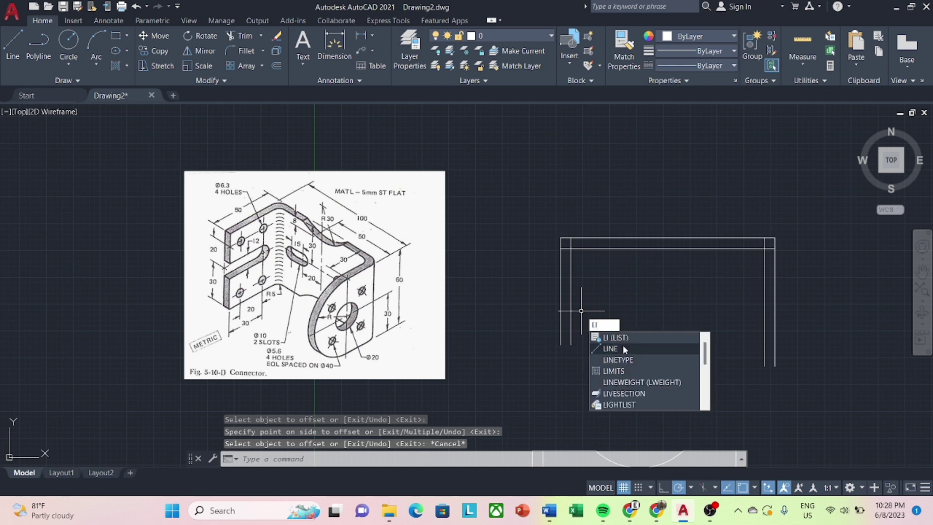
left_click(624, 349)
left_click(560, 344)
key("Escape")
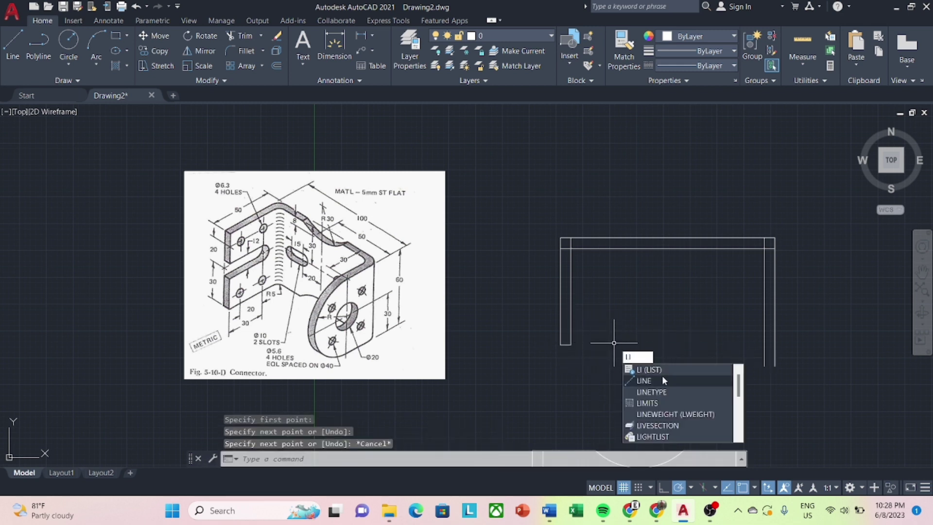
left_click(661, 375)
left_click(764, 366)
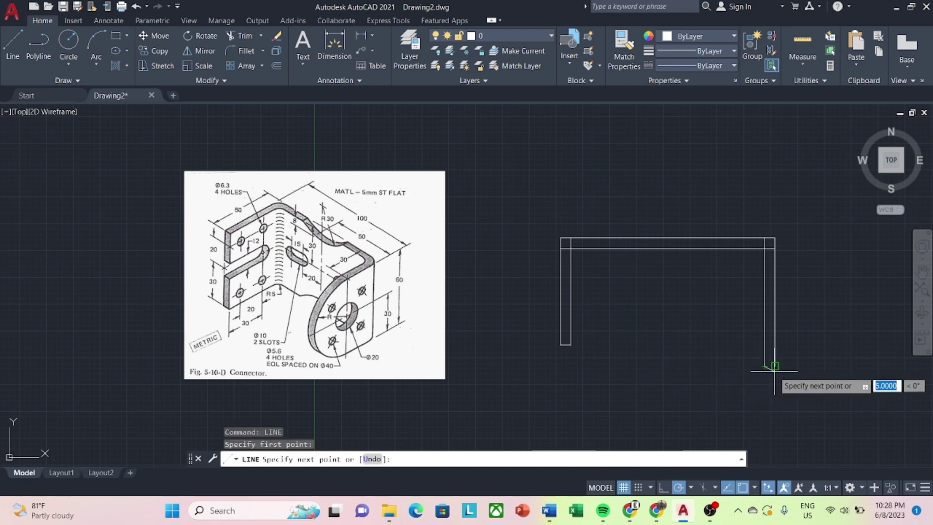
key("Escape")
Trim the overlapping inner ends at the top-left and top-right corners.
type("t")
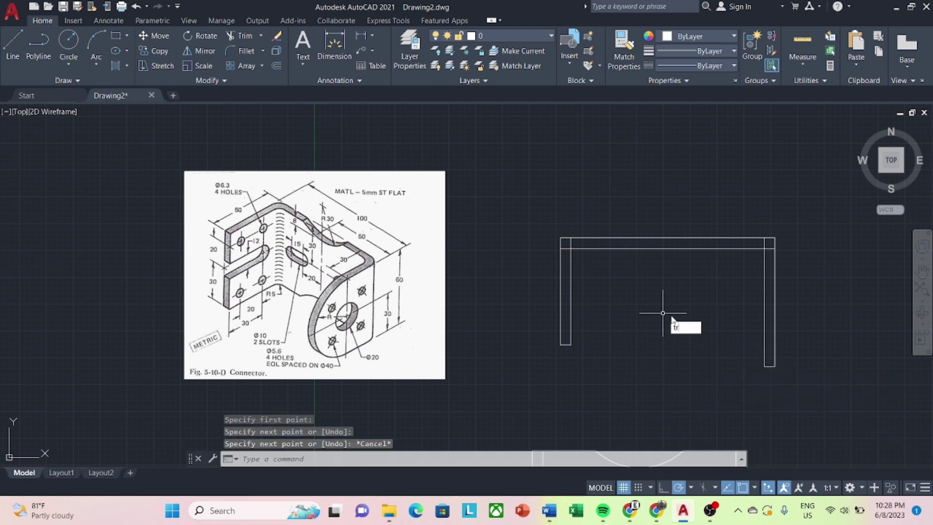
type("r")
key("Return")
left_click_drag(585, 255, 564, 227)
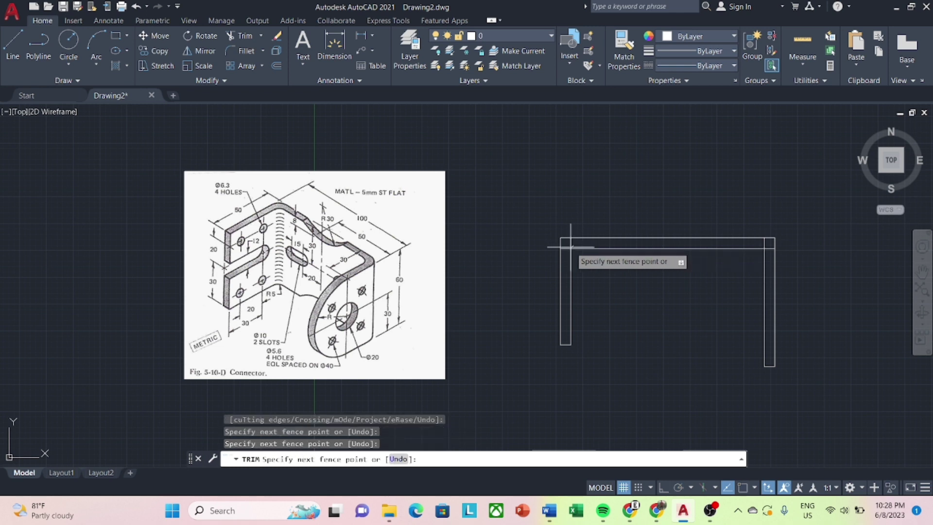
left_click(765, 242)
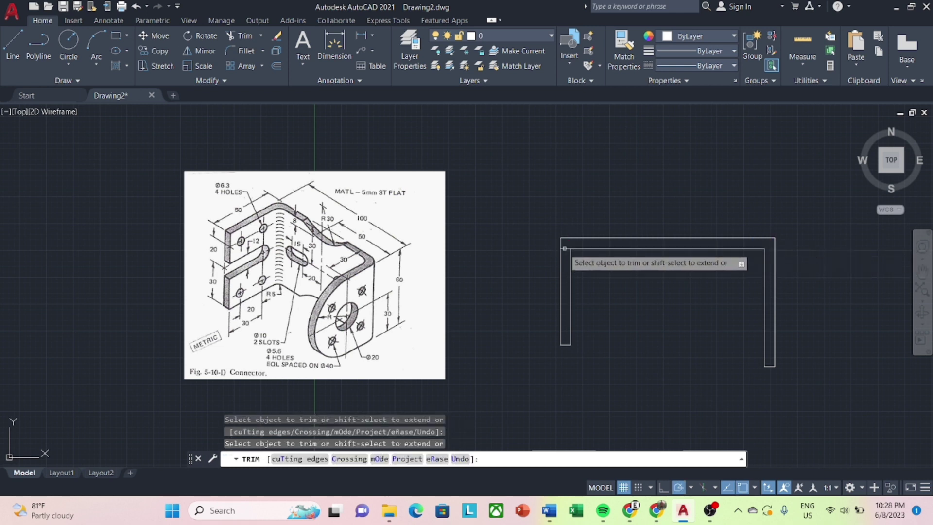
Fillet the inner top-left and top-right corners with radius 5.
key("Escape")
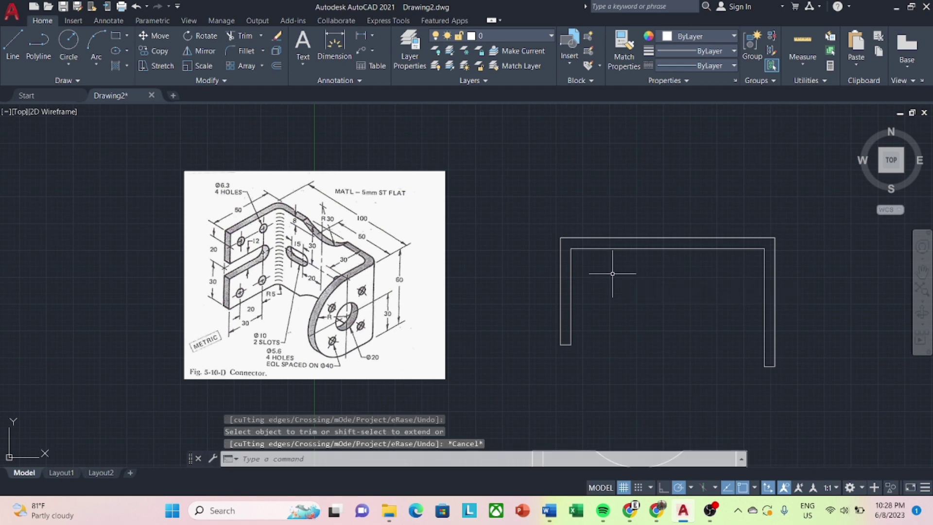
type("f")
key("Return")
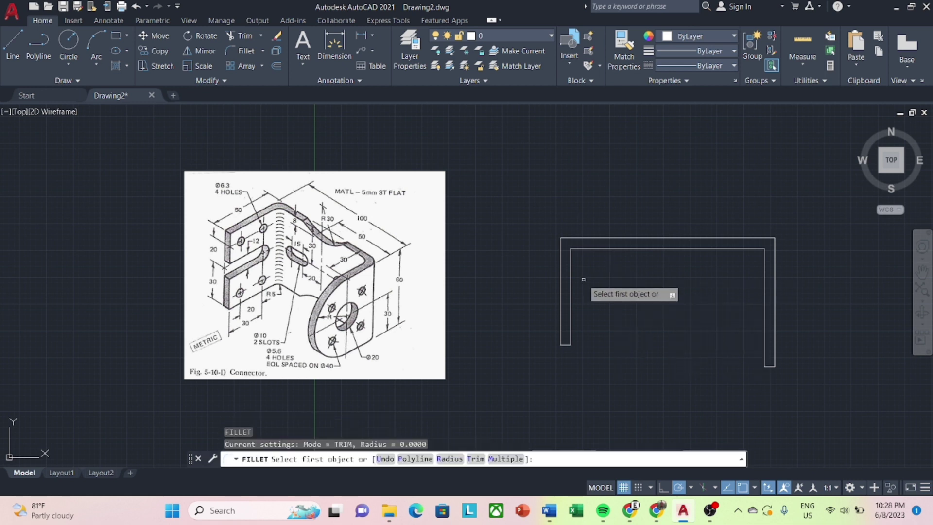
type("r")
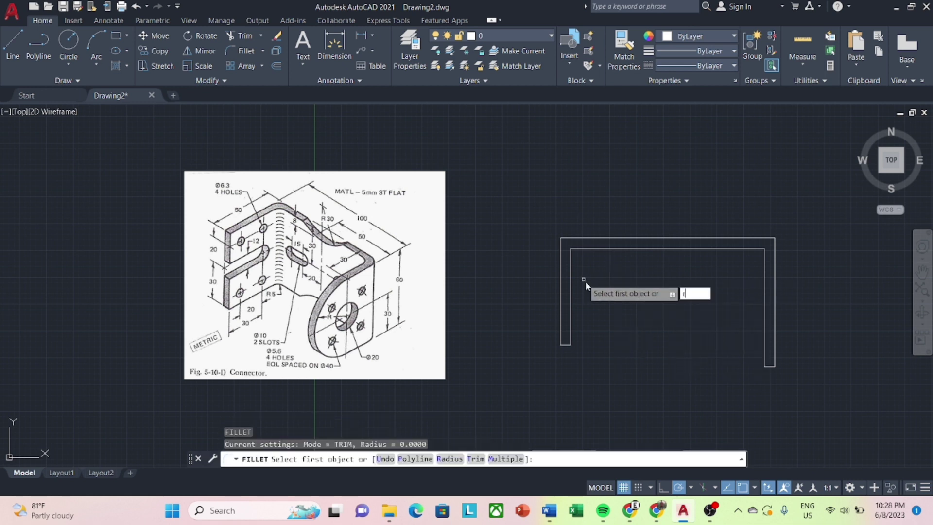
key("Return")
type("5")
key("Return")
left_click(572, 275)
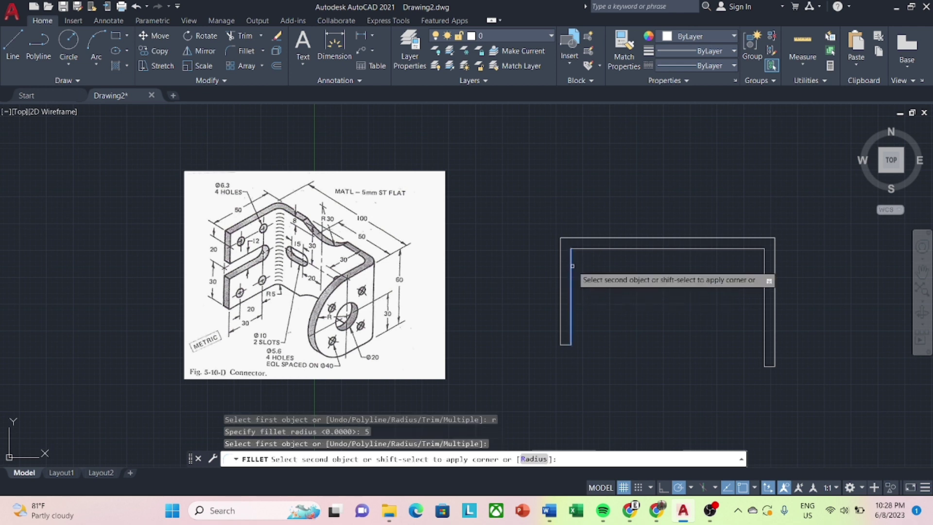
left_click(586, 249)
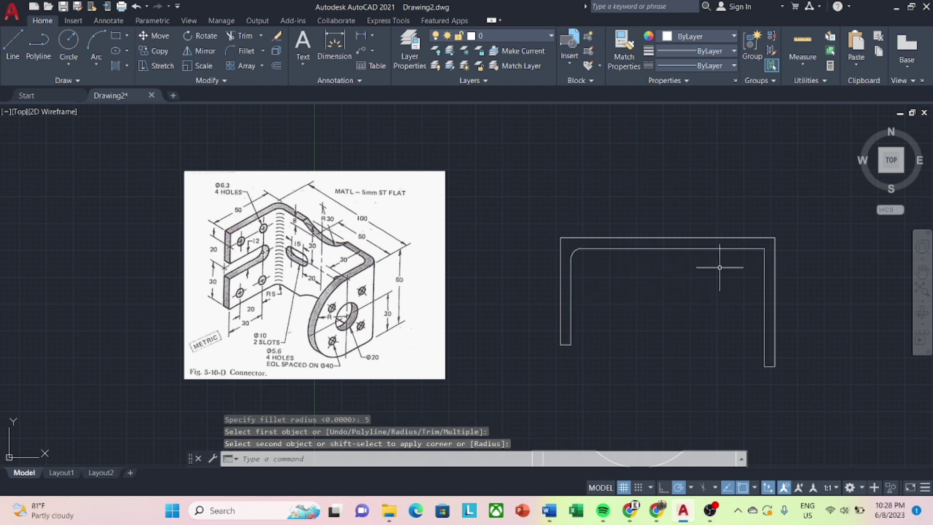
type("f")
key("Return")
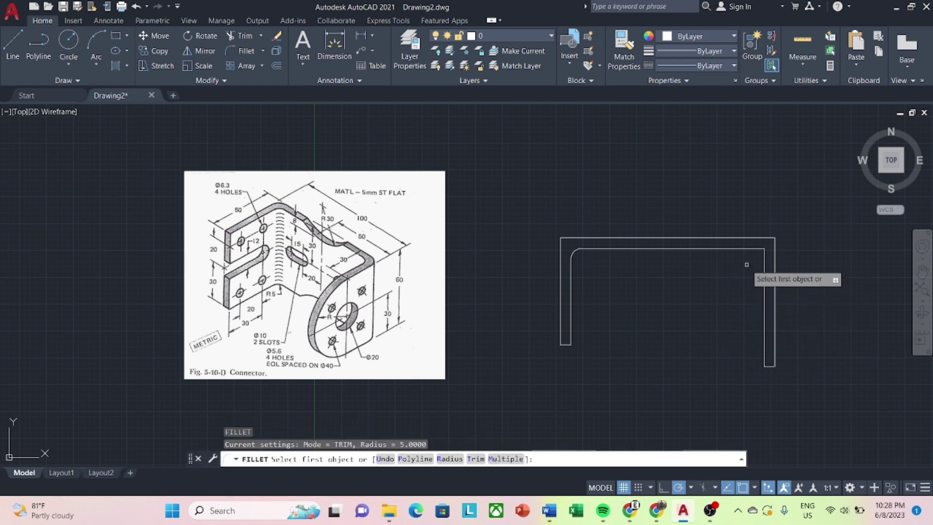
left_click(749, 248)
left_click(764, 272)
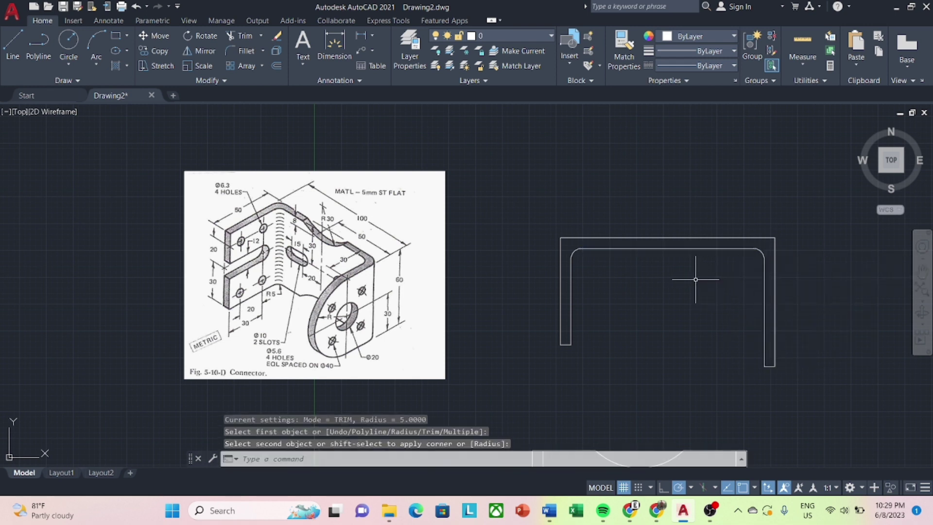
Fillet the outer top-left and top-right corners with radius 5.
type("f")
key("Return")
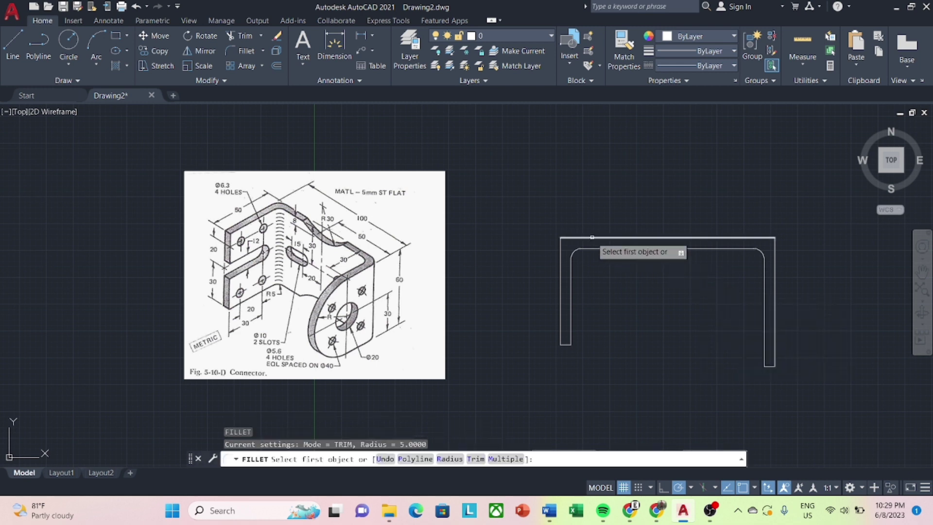
left_click(590, 238)
left_click(563, 251)
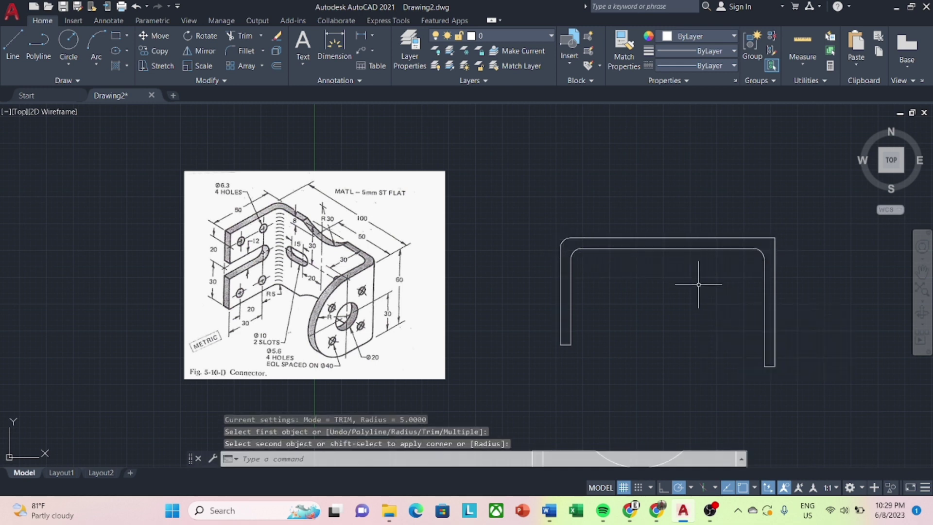
type("f")
key("Return")
left_click(763, 239)
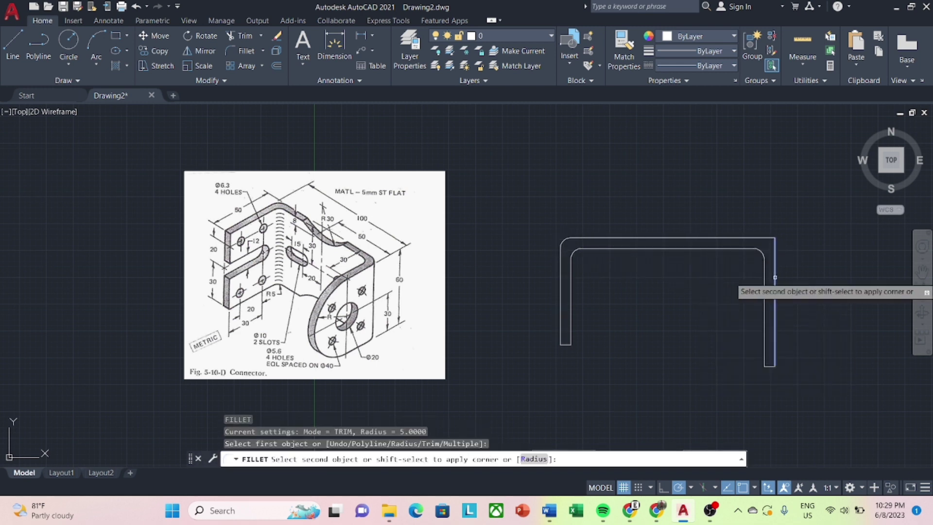
left_click(764, 241)
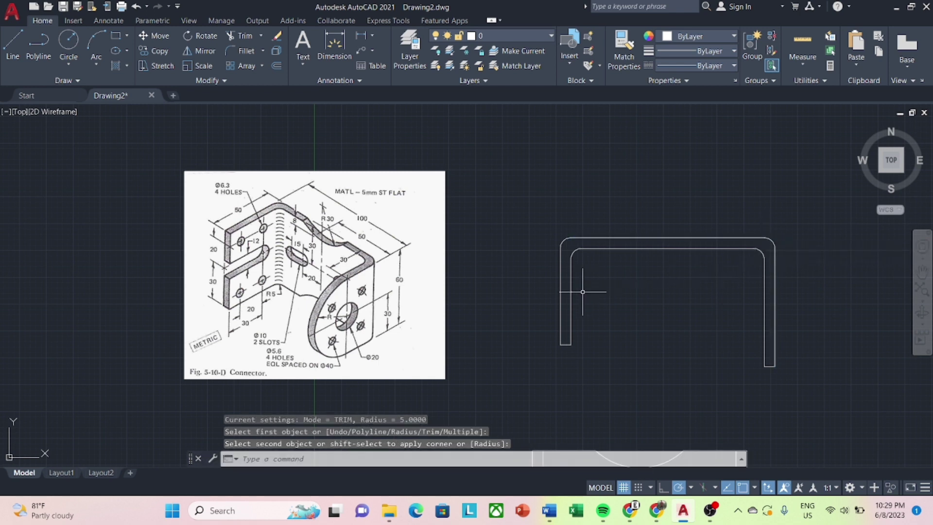
key("Escape")
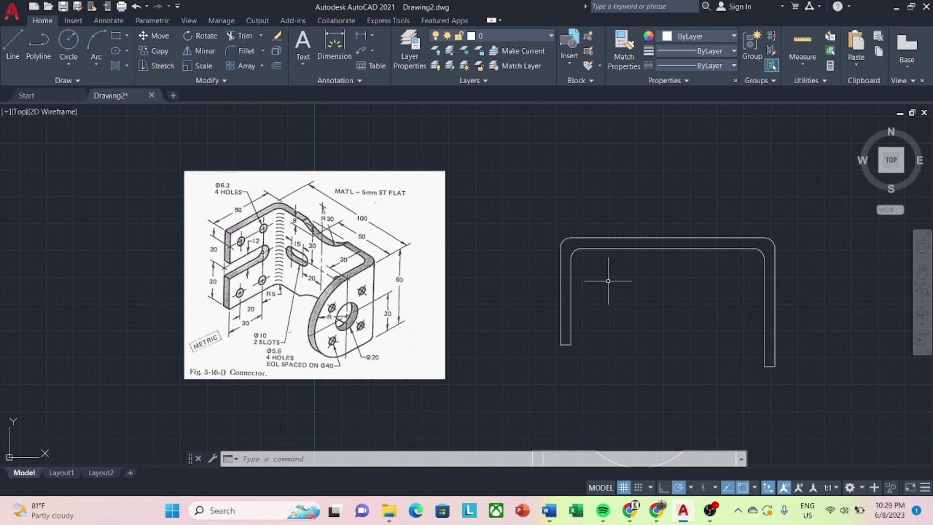
Offset the left leg's cross line 20 units downward.
type("o")
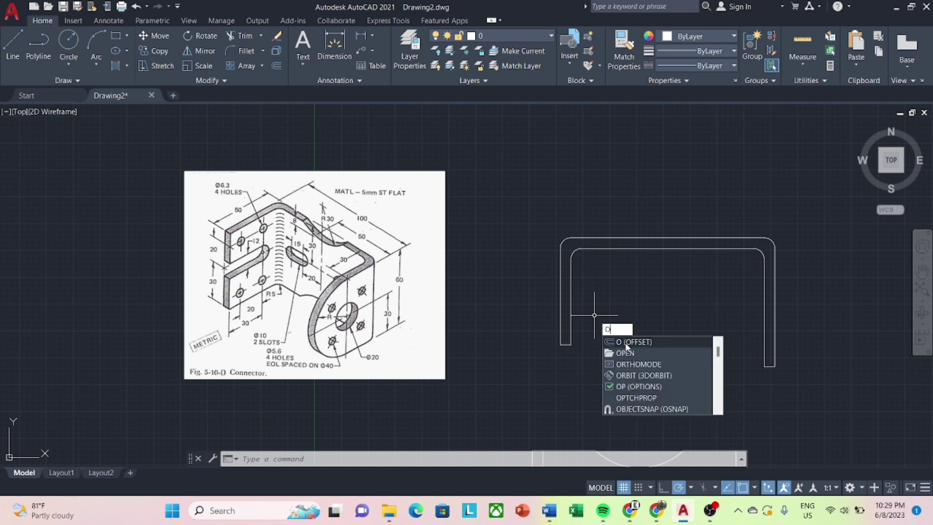
key("Return")
key("Return")
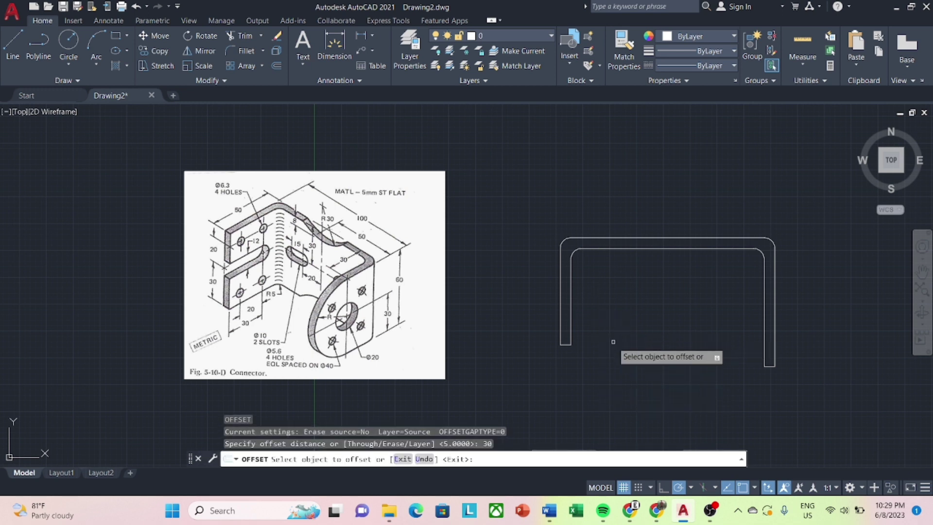
left_click(566, 341)
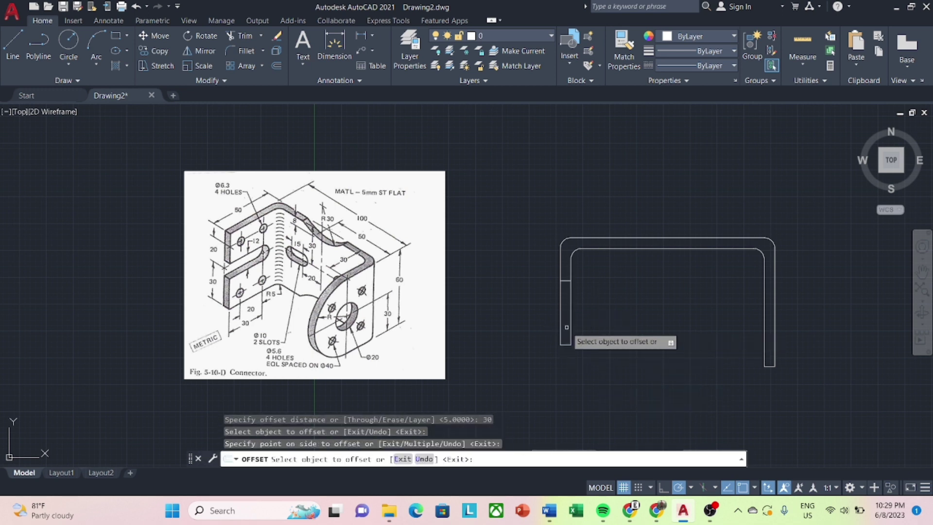
type("o")
key("Escape")
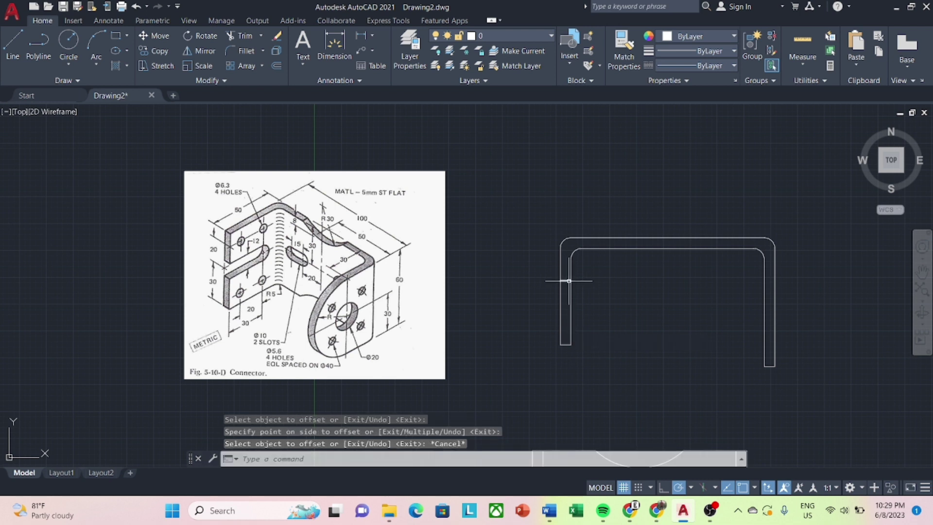
type("o")
left_click(598, 310)
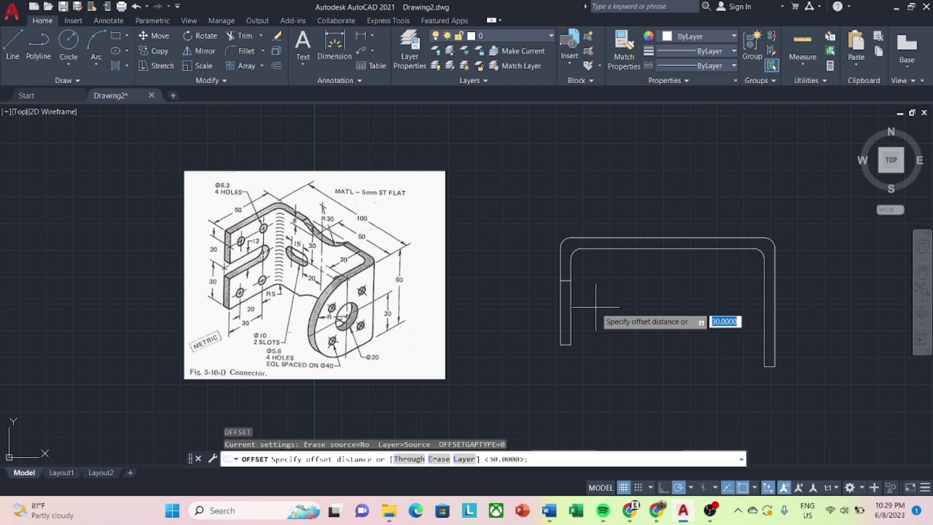
type("20")
key("Return")
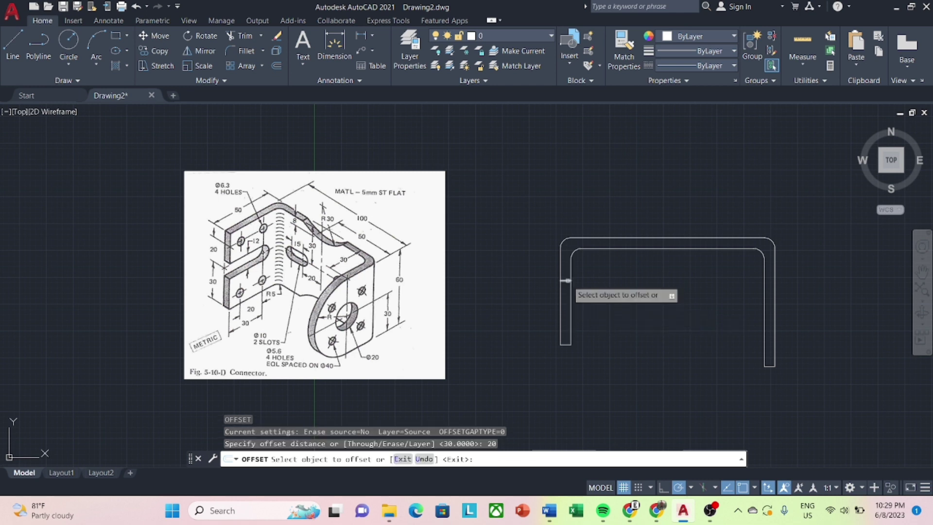
left_click(566, 281)
left_click(568, 297)
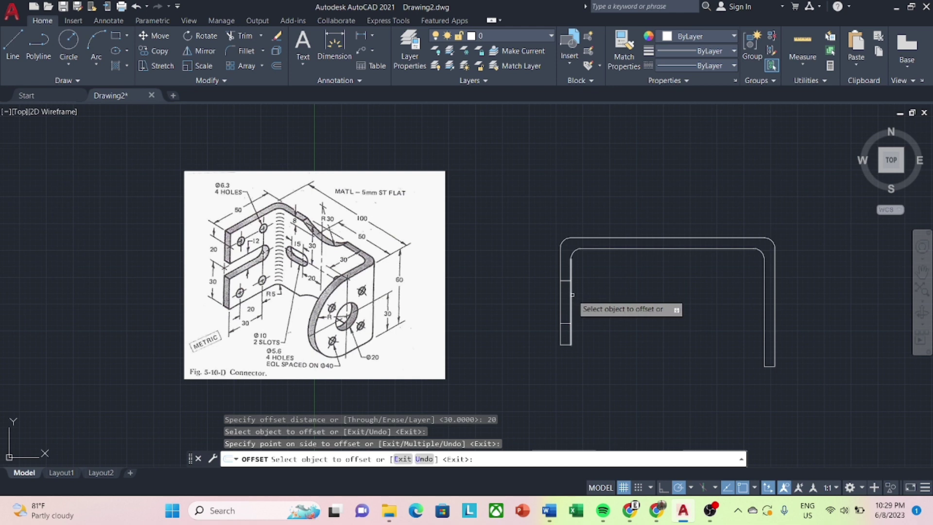
scroll(598, 293, "up", 2)
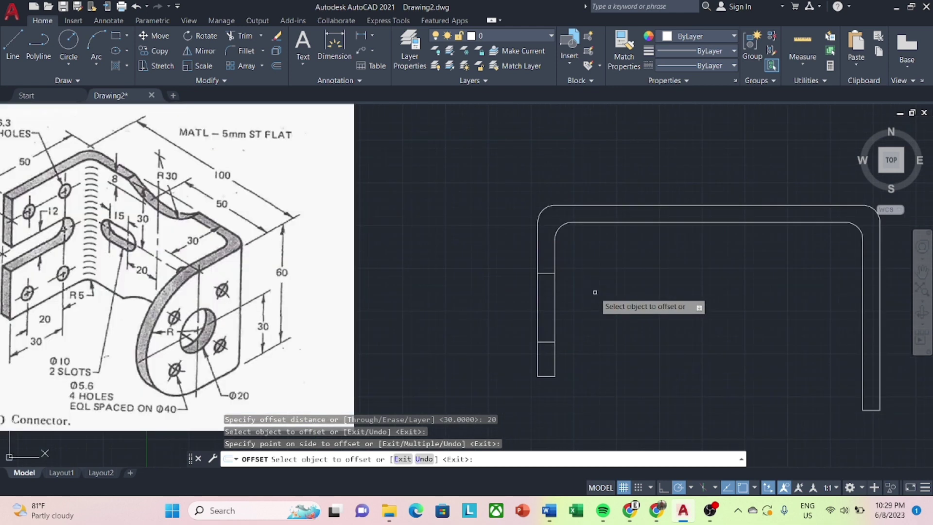
key("Escape")
Add 3.15-offset copies beside the upper and lower cross lines on the left leg.
type("o")
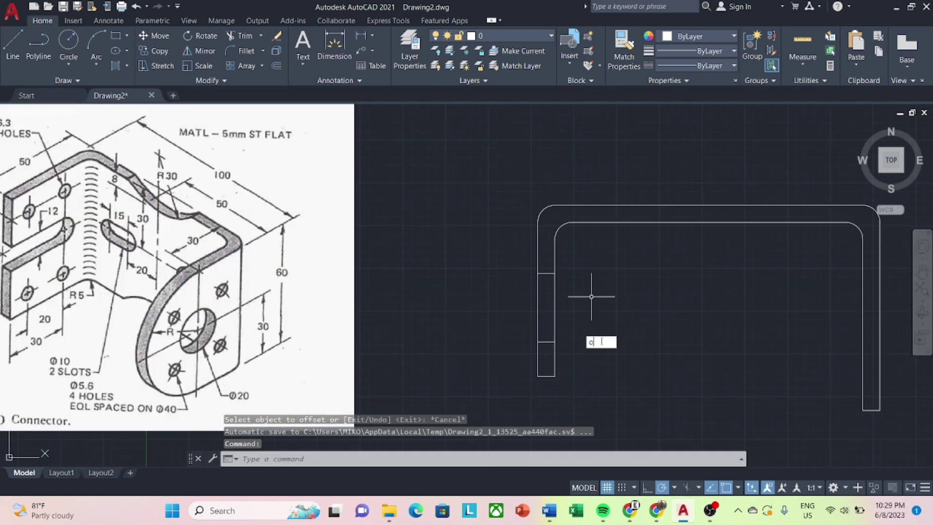
key("Return")
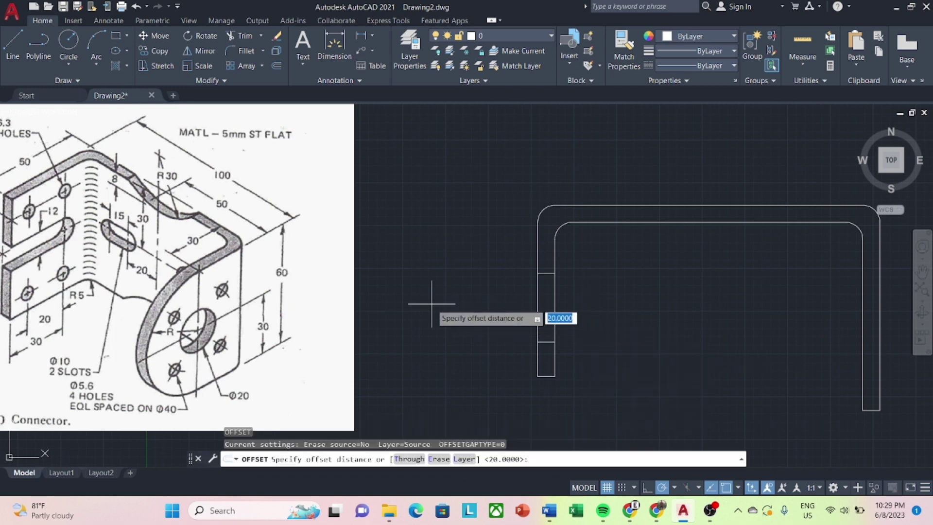
middle_click_drag(431, 305, 477, 298)
type("3.1")
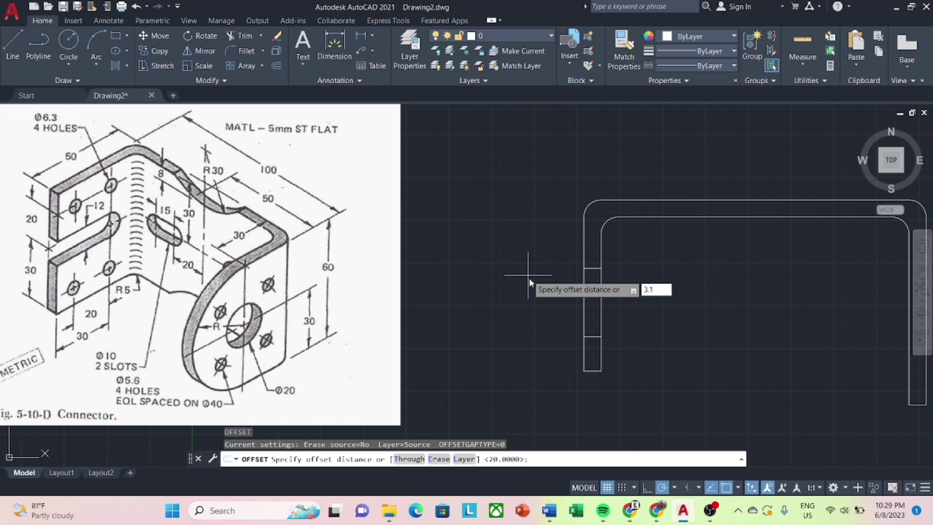
type("5")
key("Return")
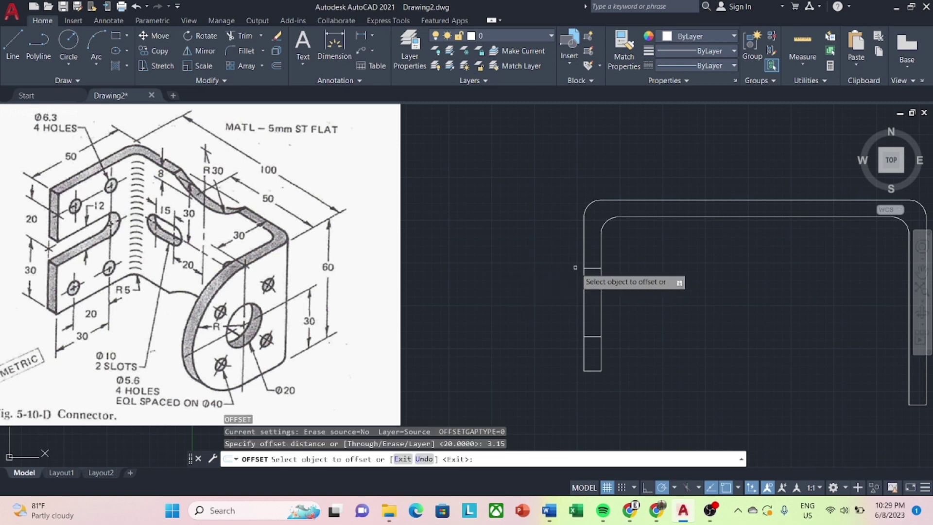
left_click(594, 271)
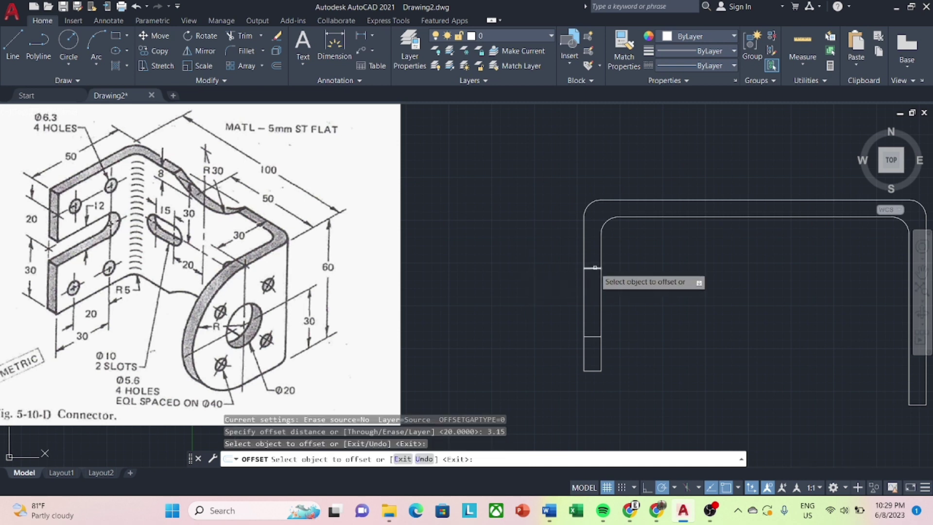
left_click(595, 268)
left_click(583, 266)
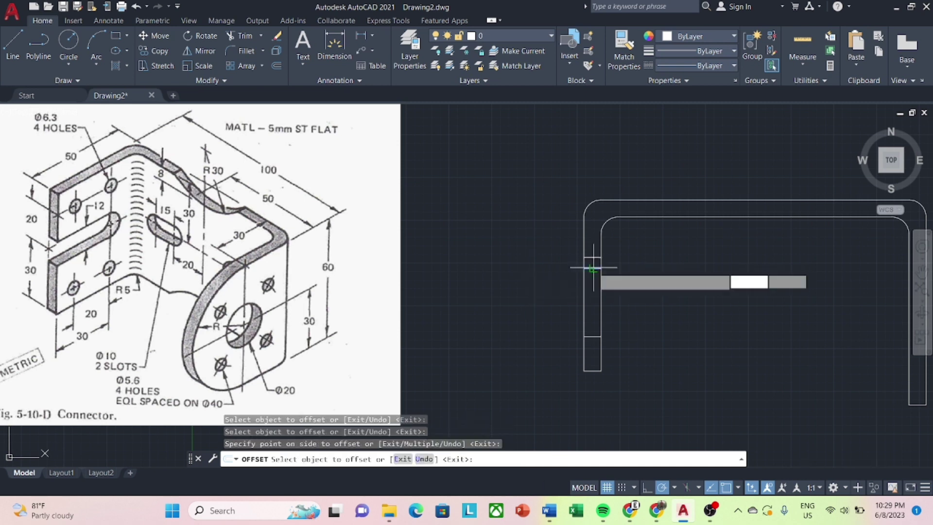
left_click(592, 287)
left_click(597, 335)
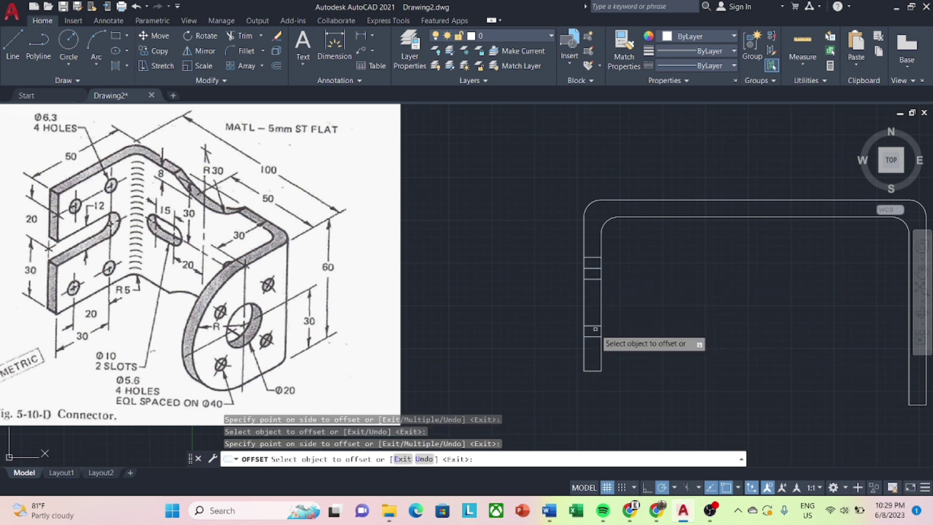
left_click(595, 336)
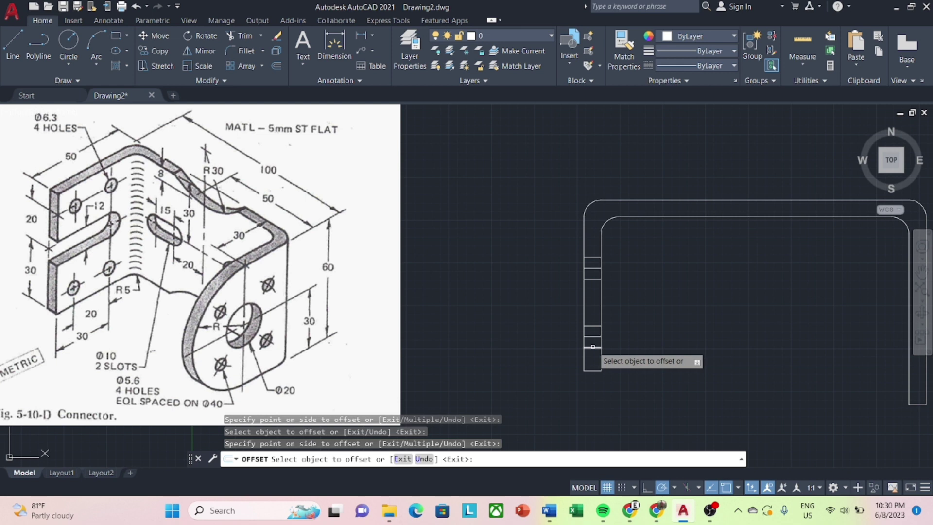
key("Escape")
Make the four short left-leg marker lines dark red (153,27,30) and DASHED.
left_click(593, 347)
left_click(593, 325)
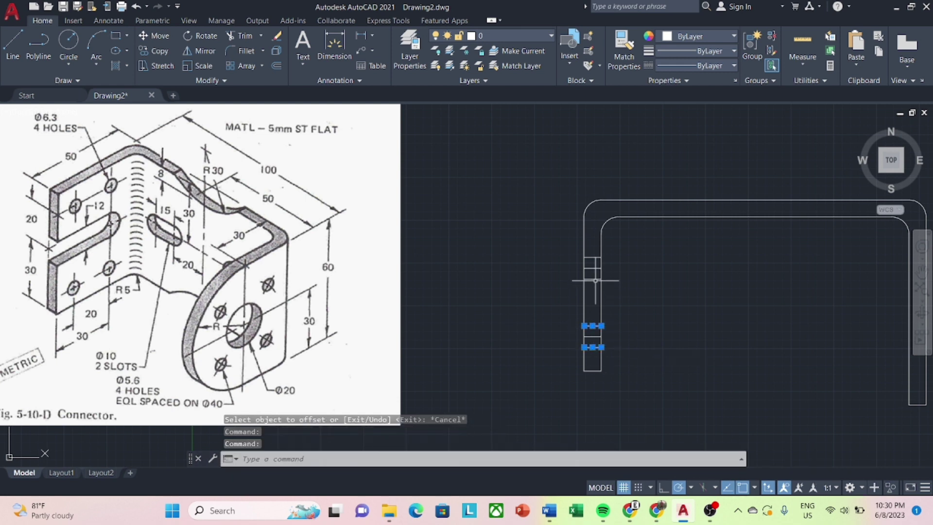
left_click(594, 278)
left_click(595, 256)
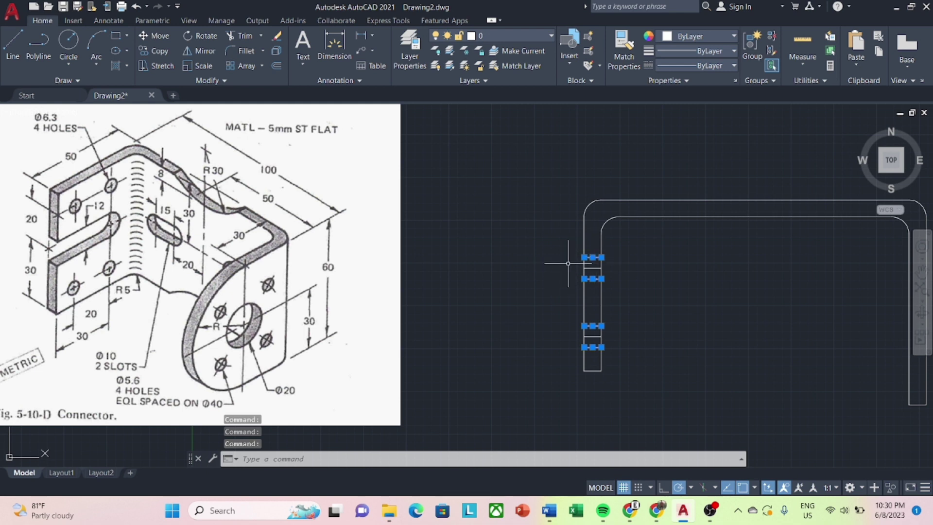
left_click(734, 37)
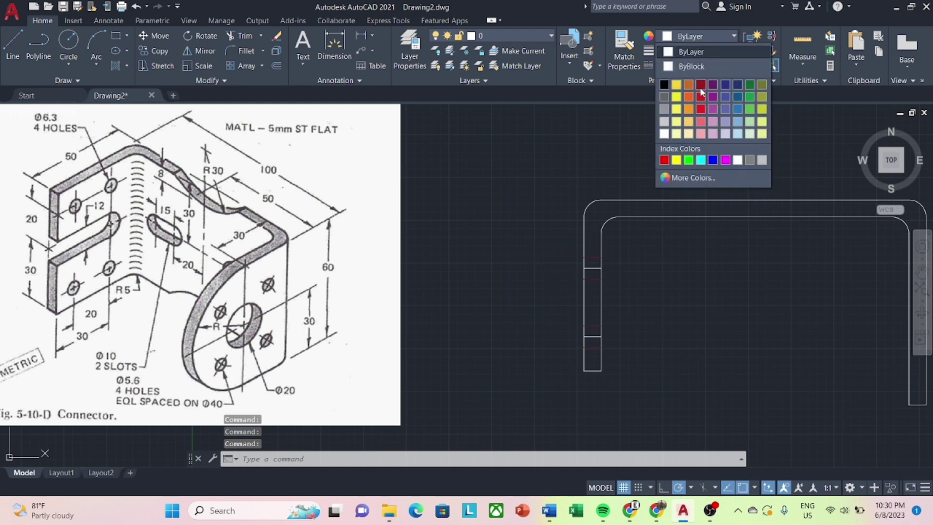
left_click(704, 92)
left_click(733, 51)
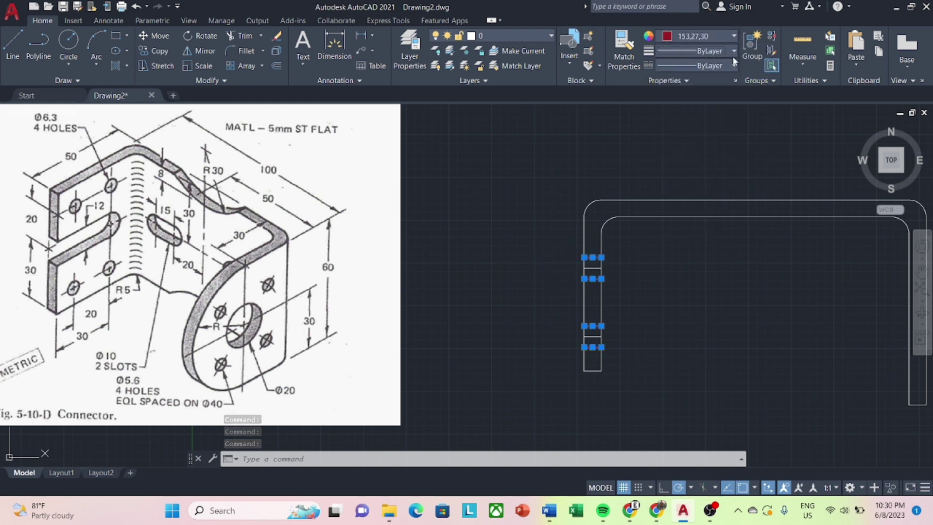
left_click(727, 65)
left_click(716, 122)
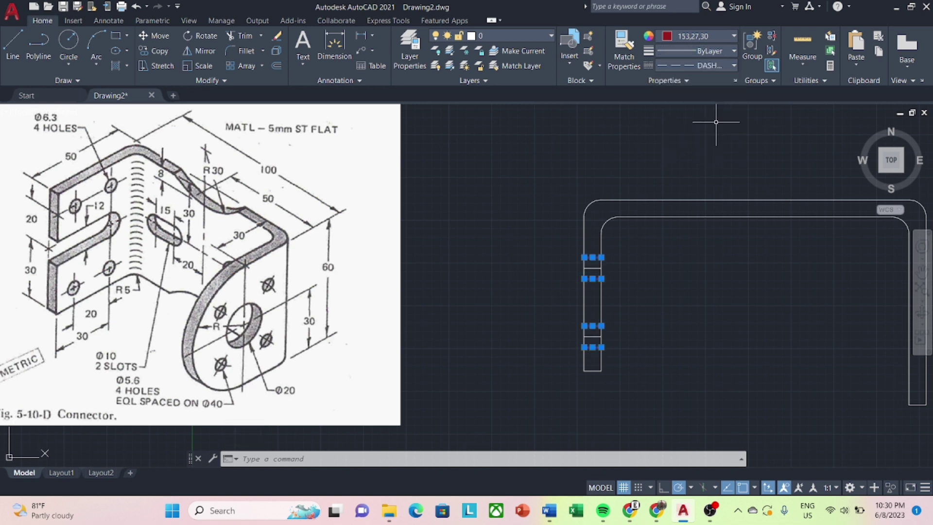
key("Escape")
middle_click_drag(716, 274, 691, 271)
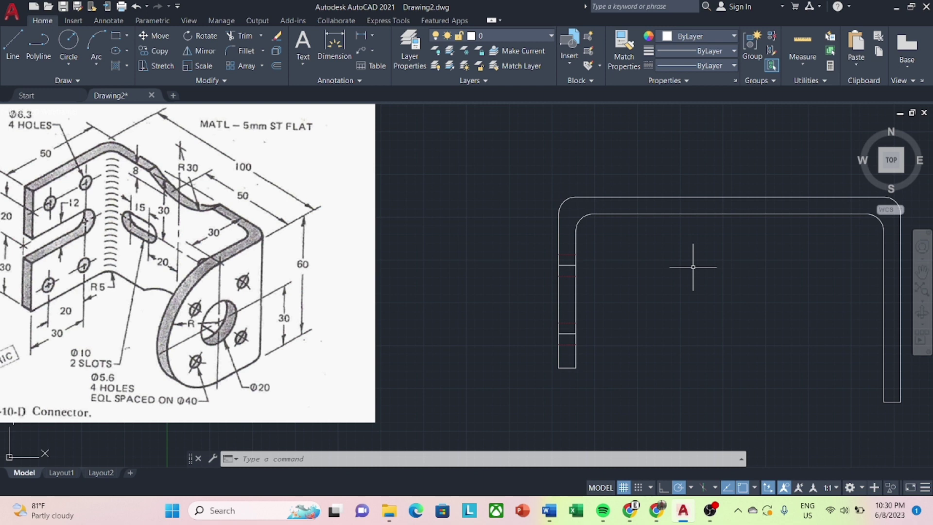
Offset the right leg's bottom edge 30 units upward.
key("Escape")
key("Escape")
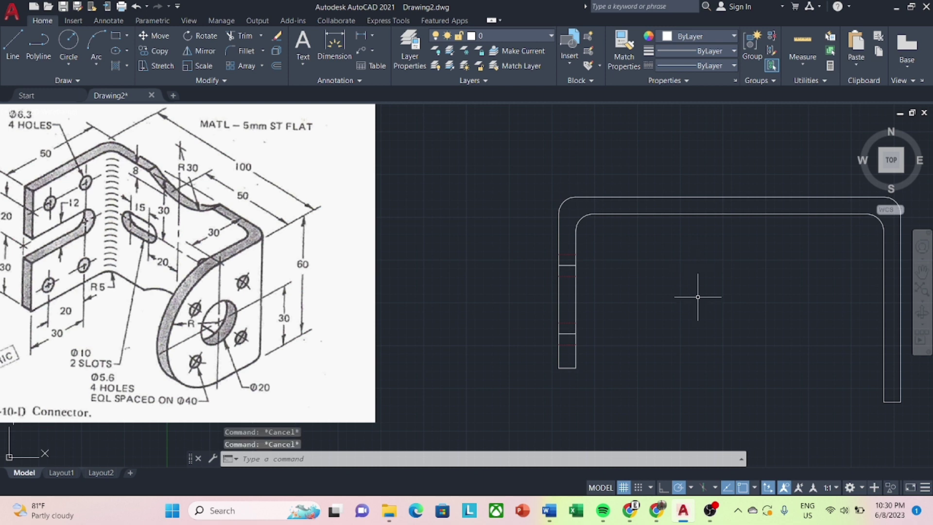
middle_click_drag(807, 276, 698, 278)
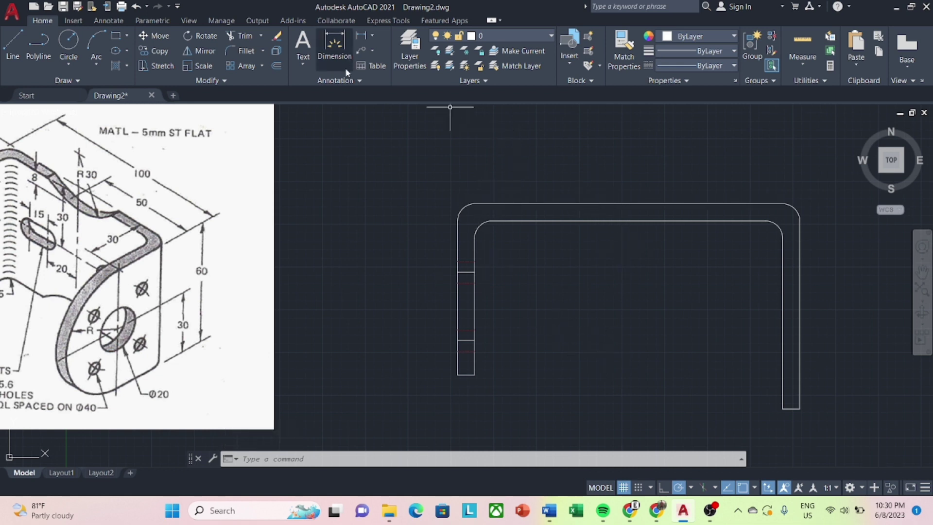
type("o")
key("Return")
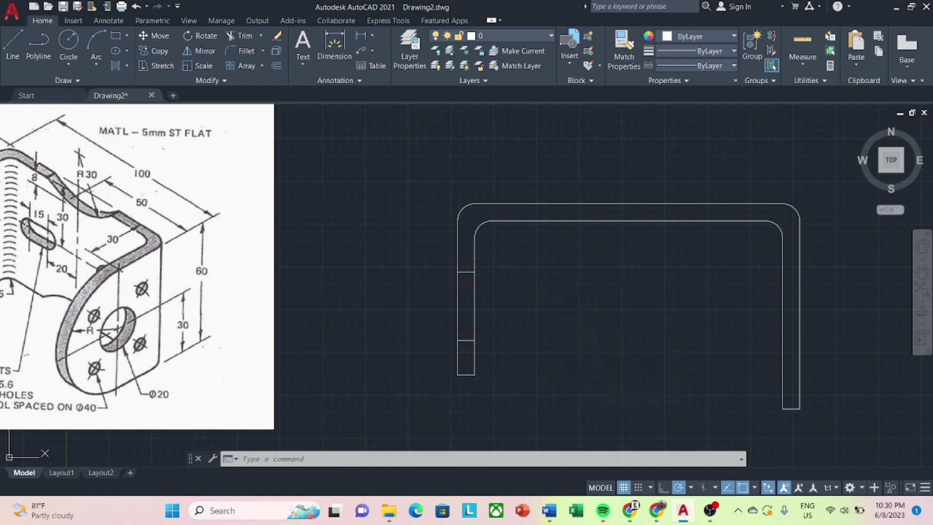
type("30")
key("Return")
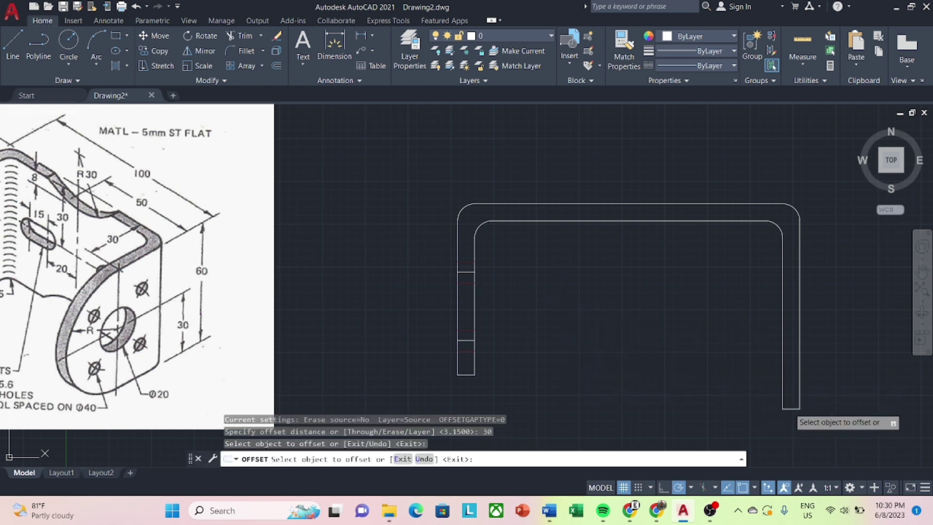
left_click(792, 408)
left_click(780, 374)
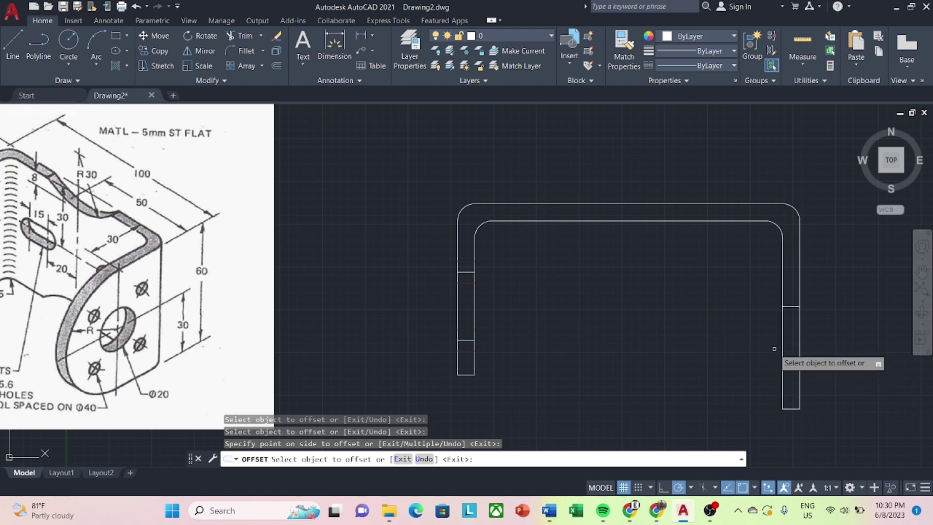
key("Escape")
Offset right-leg lines by 15 to add further cross lines on the right leg.
type("o")
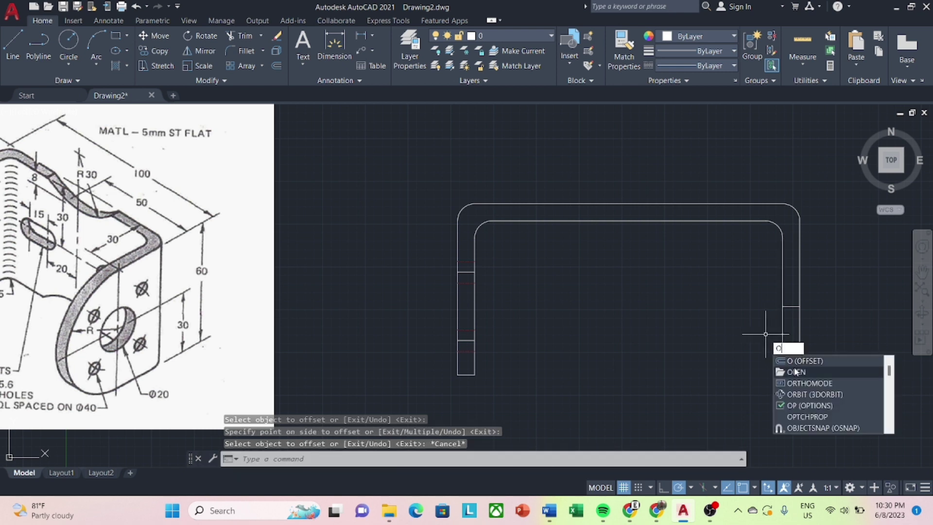
key("Return")
type("15")
key("Return")
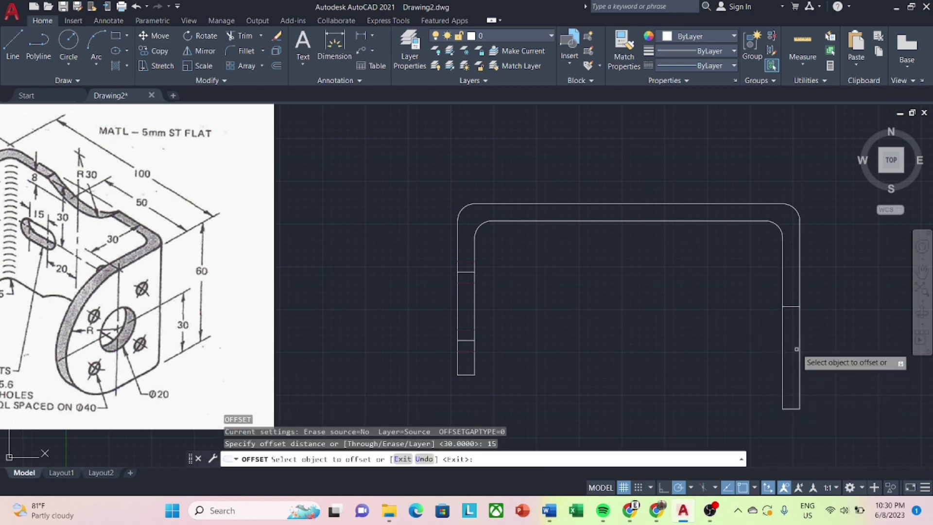
left_click(790, 306)
left_click(792, 331)
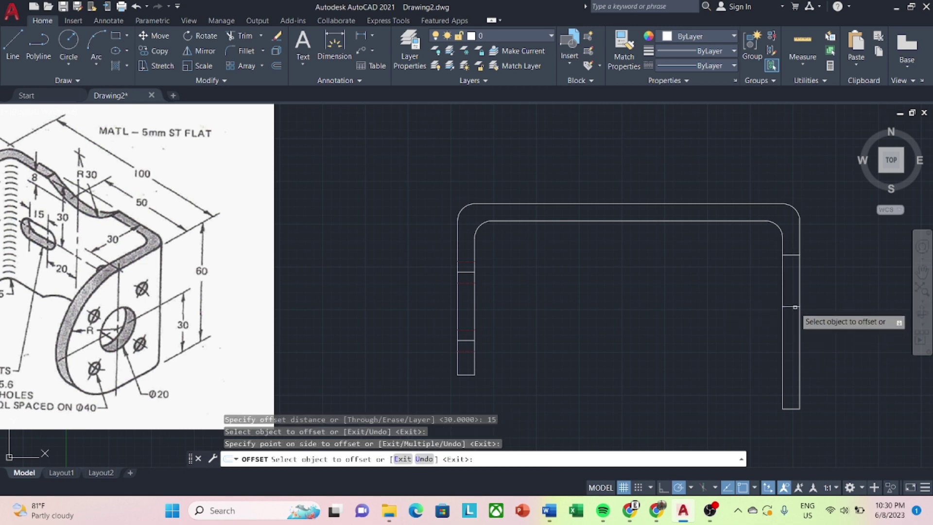
left_click(791, 357)
left_click(794, 379)
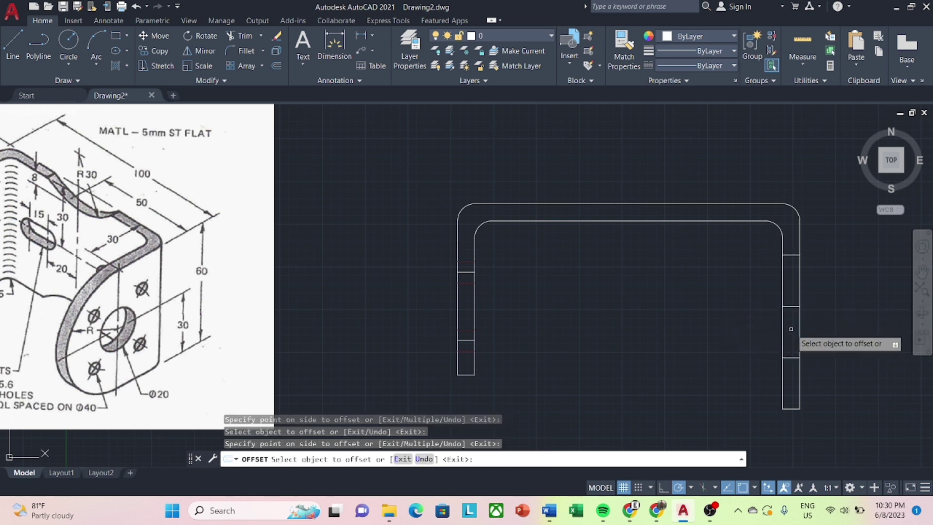
key("Escape")
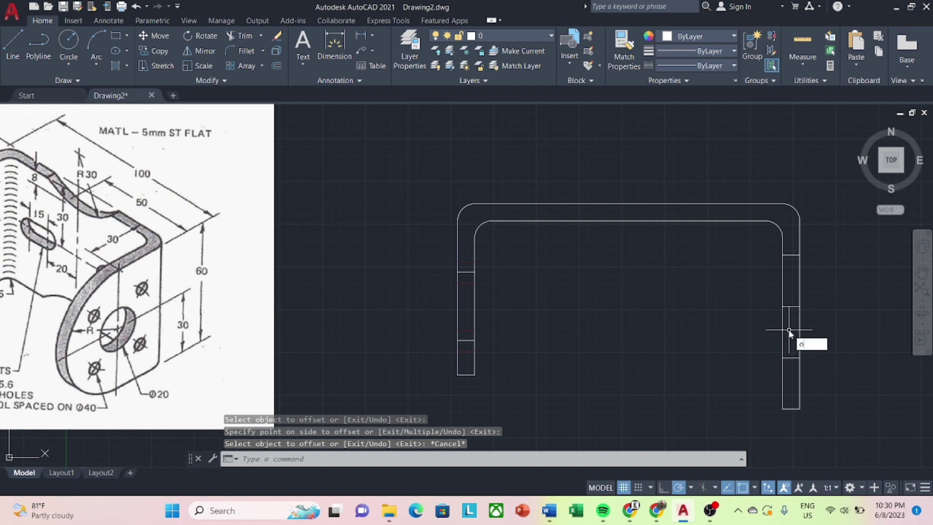
Copy a right-leg cross line 20 units lower.
type("o")
key("Return")
type("20")
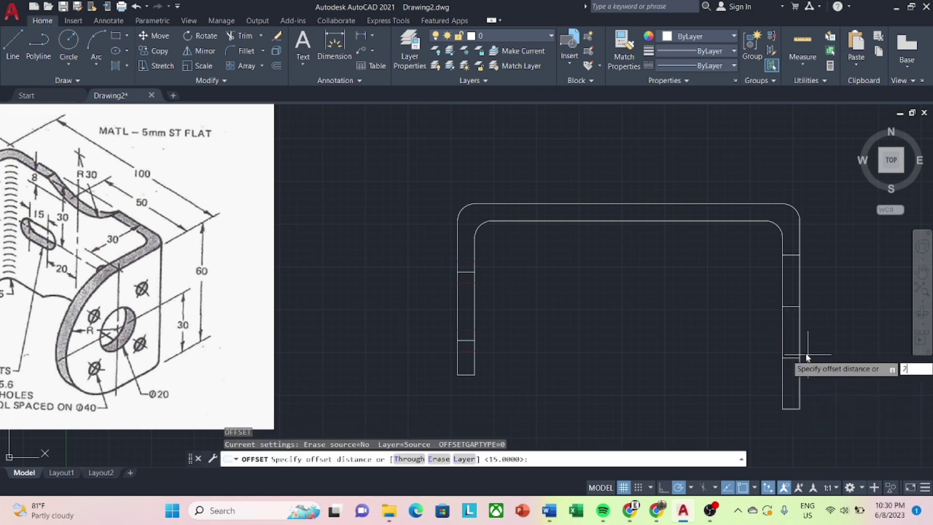
key("Return")
left_click(793, 306)
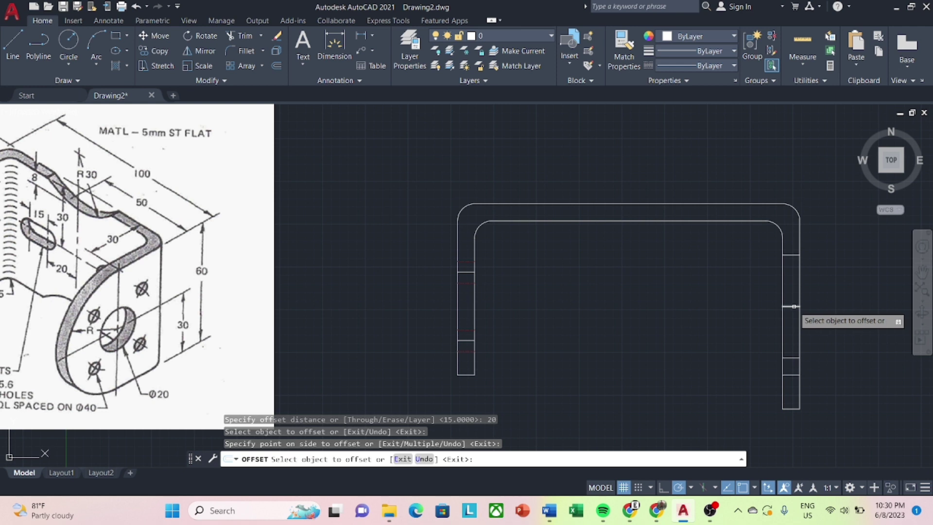
left_click(794, 306)
key("Return")
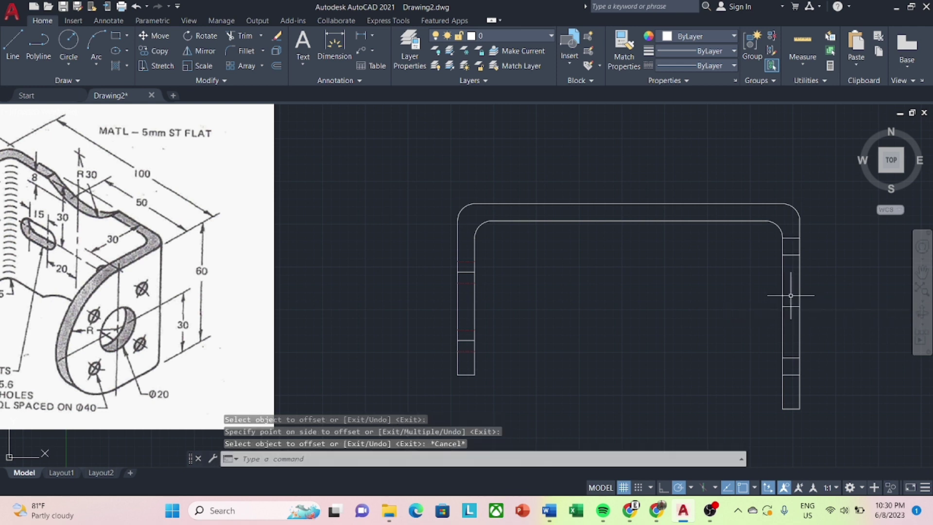
type("o")
Add thin lines offset 2.8 beside the bend lines near the right leg's top and bottom.
right_click(799, 313)
left_click(811, 321)
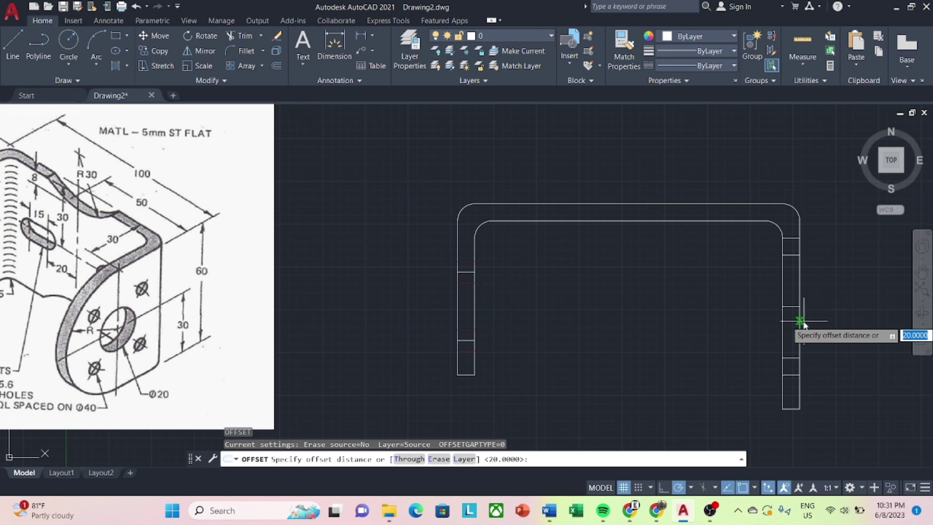
type("7")
type(".8")
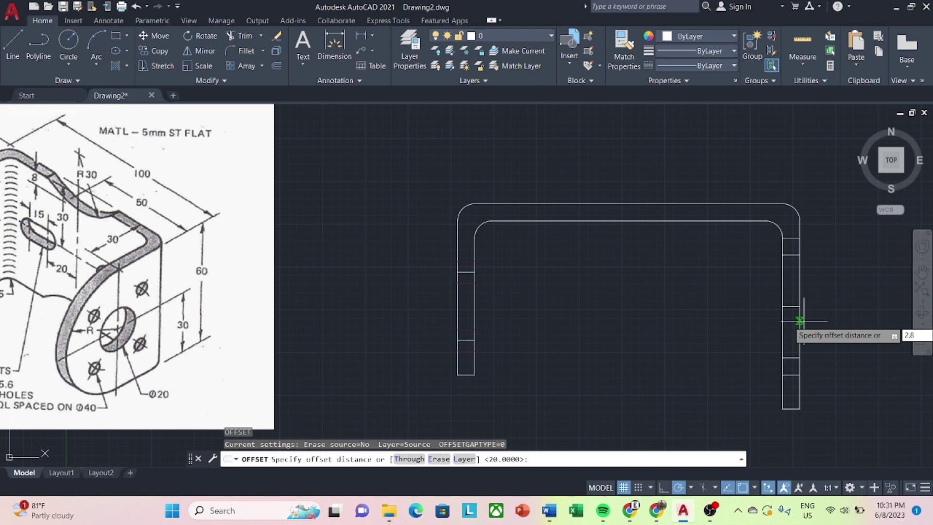
key("Return")
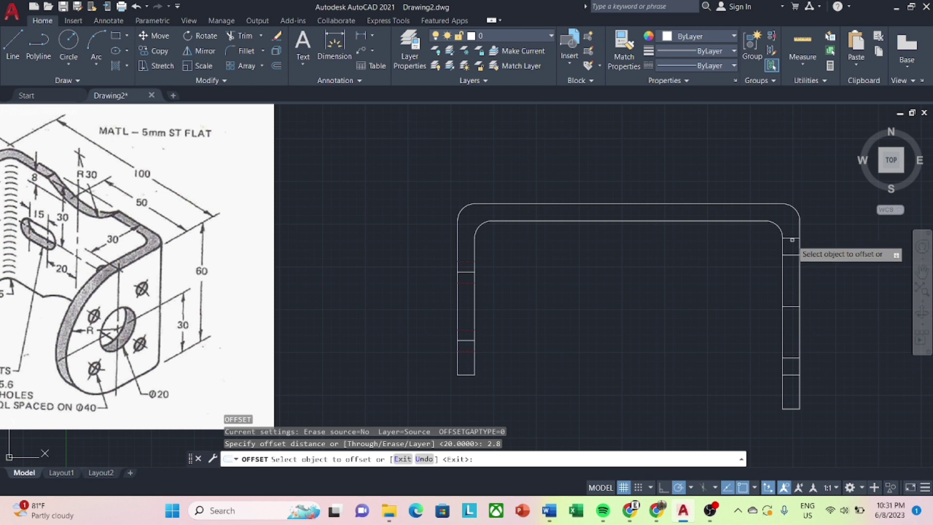
left_click(792, 240)
key("Escape")
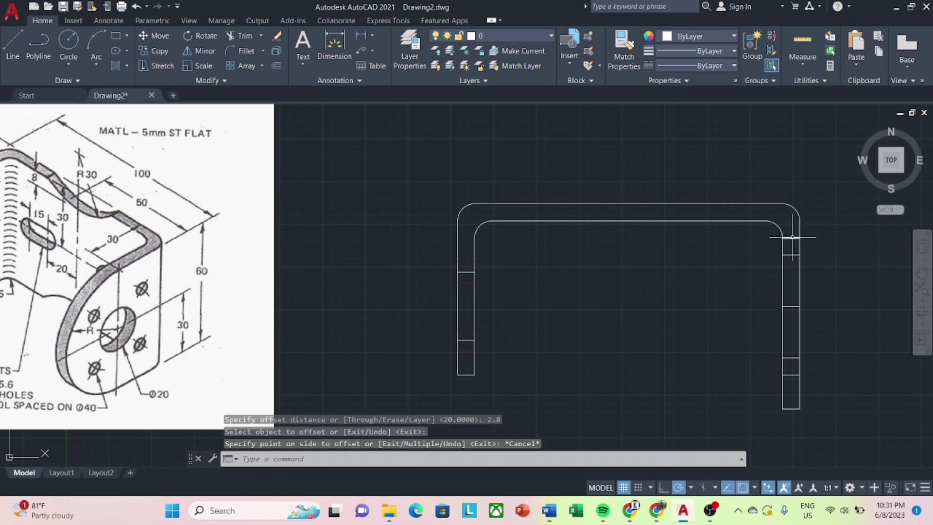
type("o")
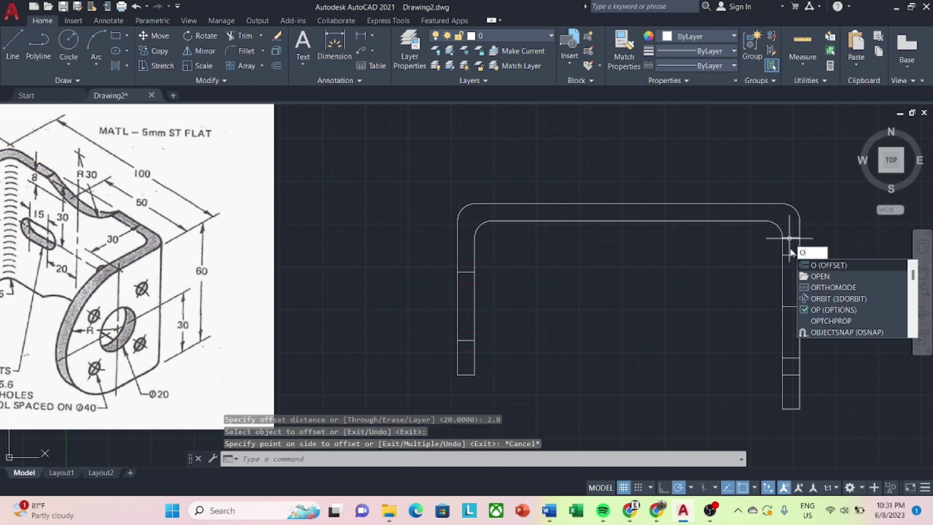
key("Return")
key("Return")
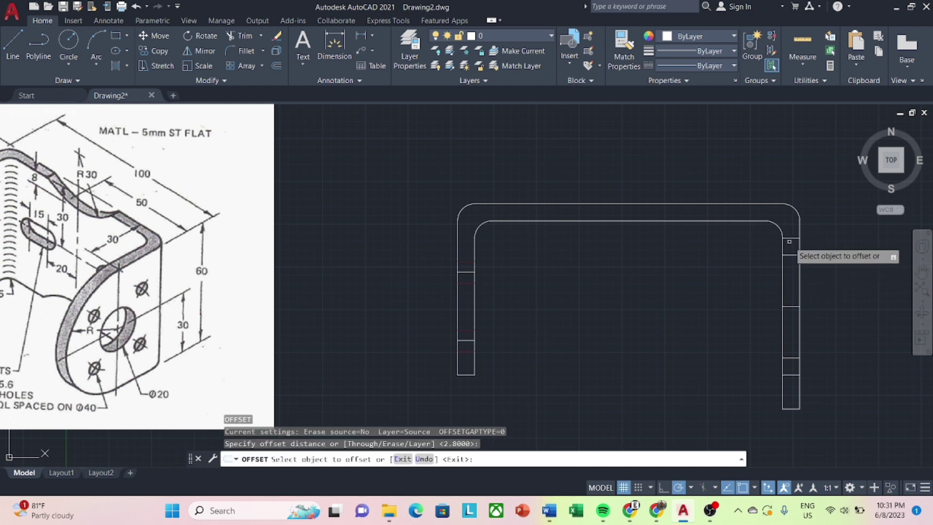
left_click(790, 240)
left_click(795, 238)
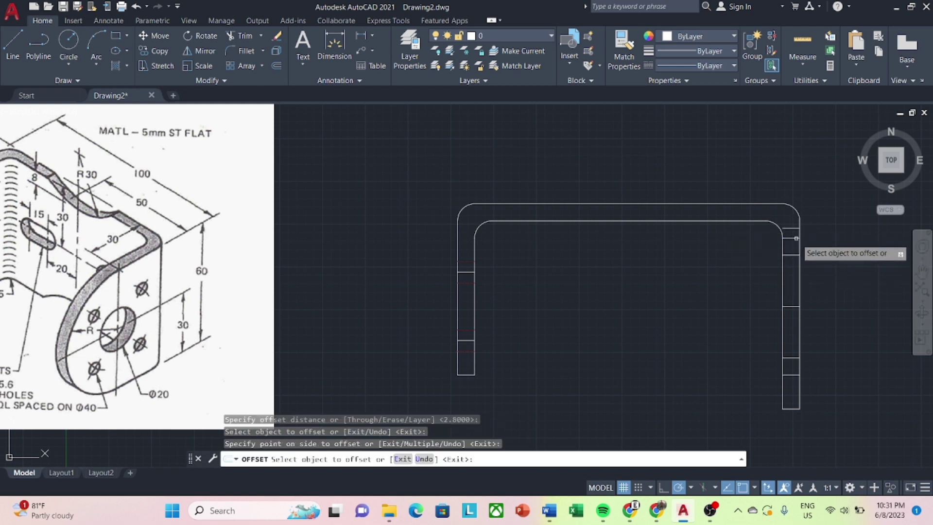
left_click(796, 238)
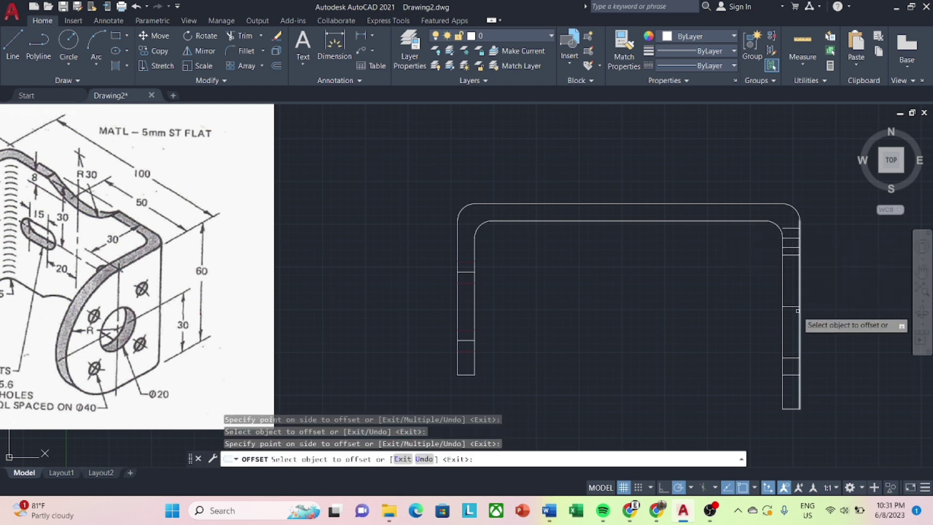
left_click(792, 375)
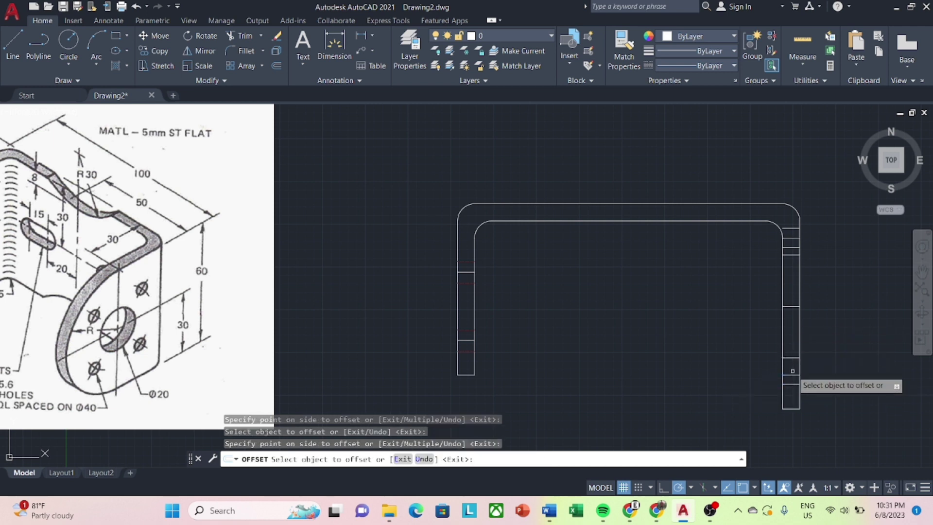
left_click(792, 371)
key("Escape")
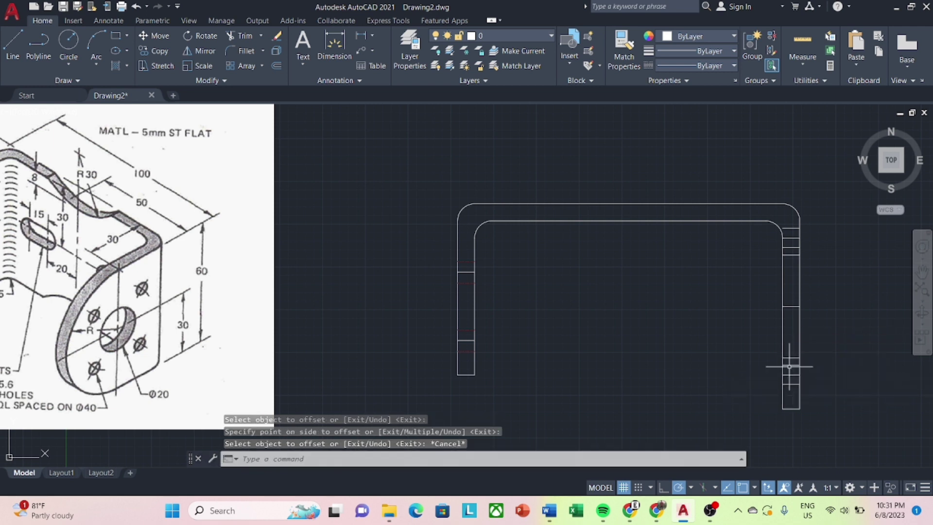
left_click(790, 365)
left_click(790, 384)
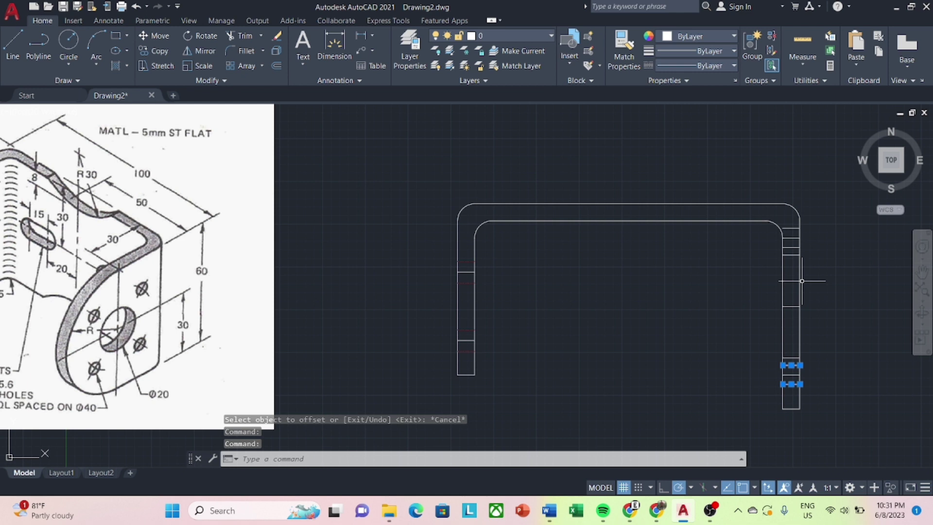
Make the four right-leg bend lines dark red (153,27,30).
left_click(792, 247)
left_click(792, 228)
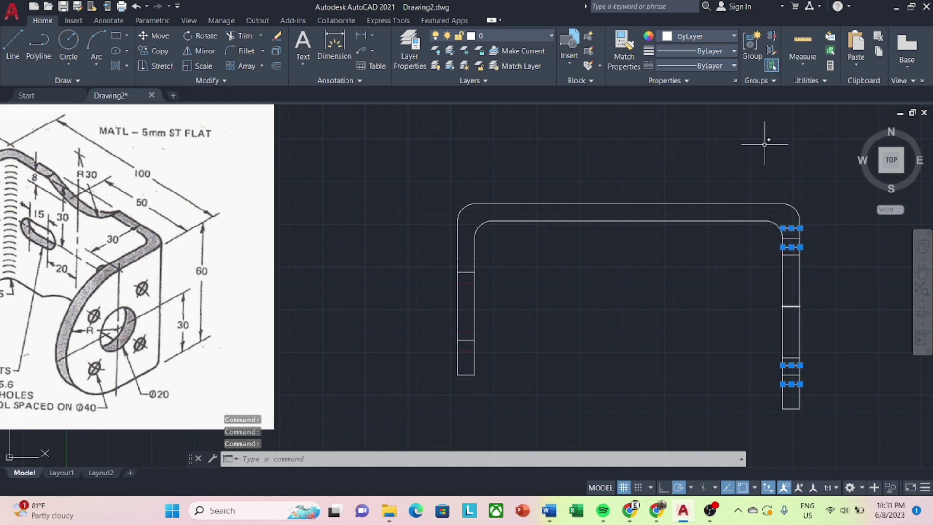
left_click(733, 36)
left_click(701, 83)
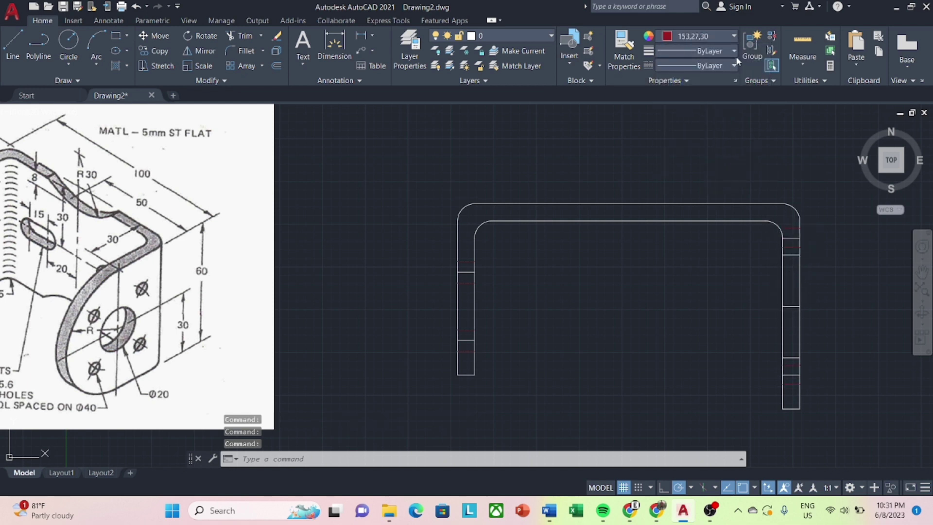
left_click(734, 65)
left_click(700, 124)
key("Escape")
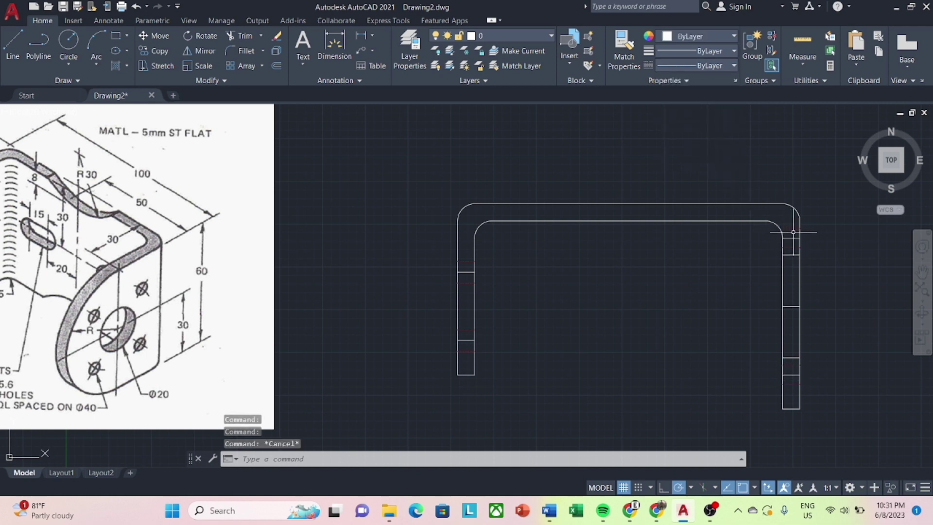
scroll(797, 233, "up", 3)
scroll(797, 234, "up", 2)
Extend the short line on the right leg with EXTEND.
type("ex")
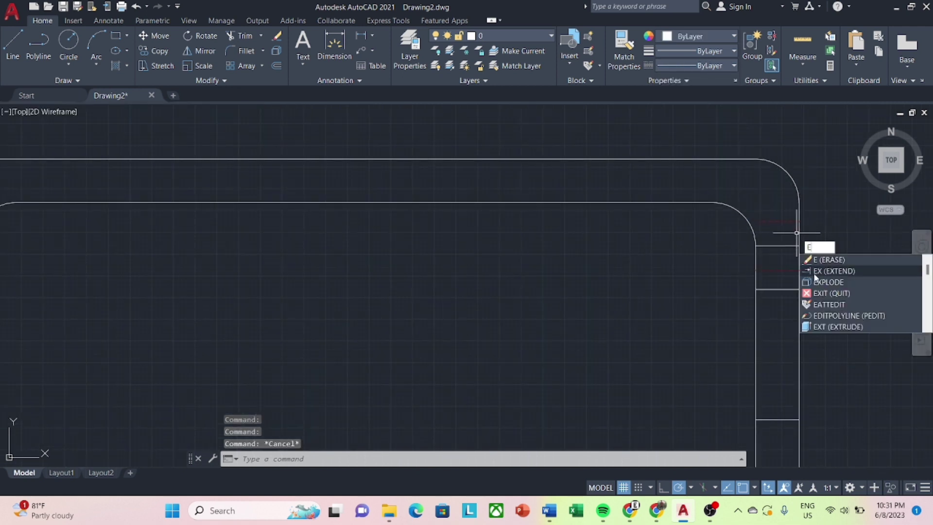
key("Return")
left_click(777, 228)
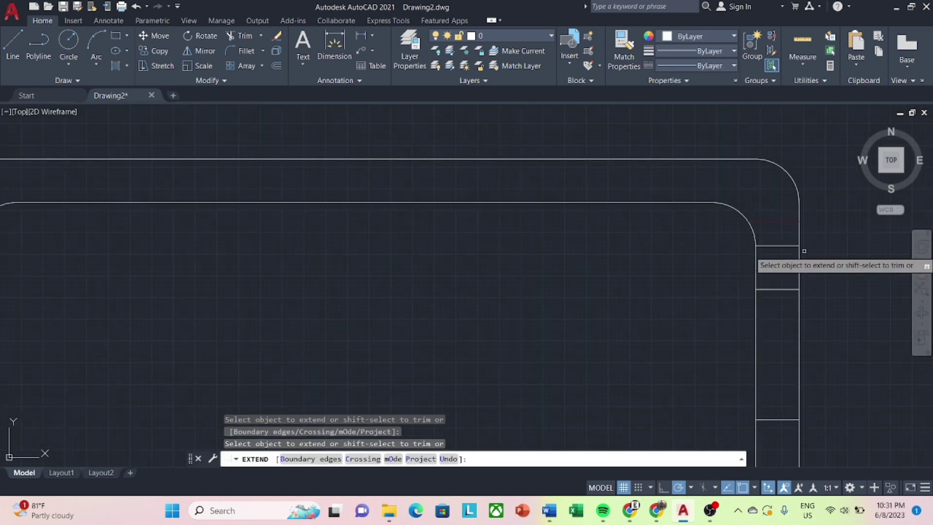
scroll(817, 265, "down", 2)
middle_click_drag(817, 266, 766, 210)
scroll(798, 234, "down", 2)
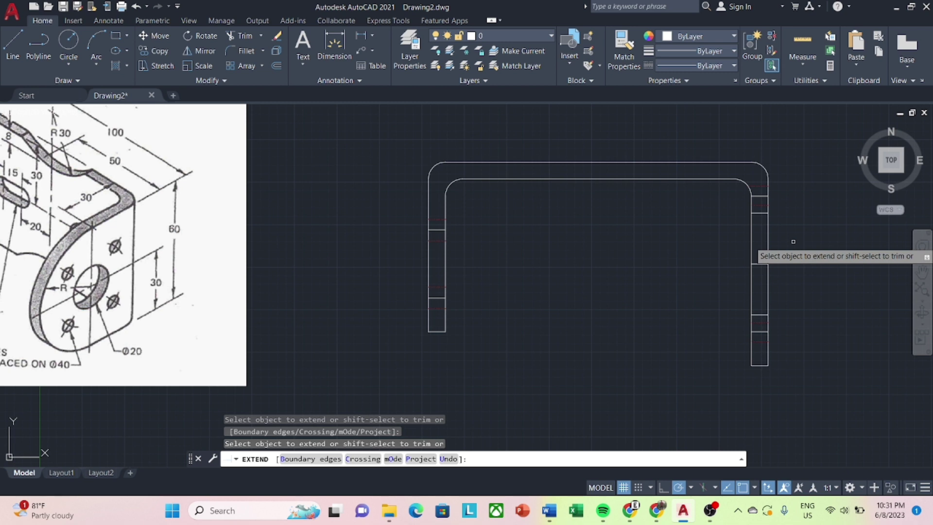
key("Escape")
Make the two middle right-leg lines DASHED and yellow.
left_click(759, 213)
left_click(759, 314)
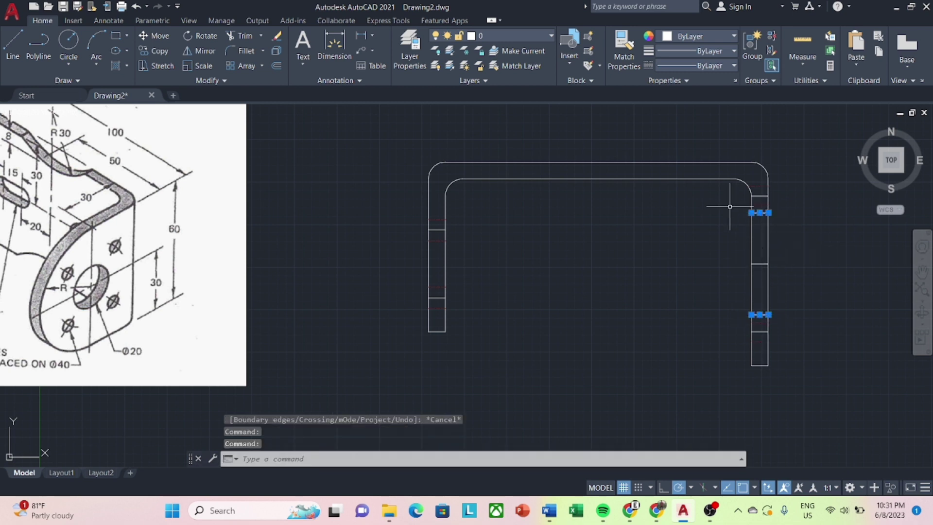
left_click(733, 66)
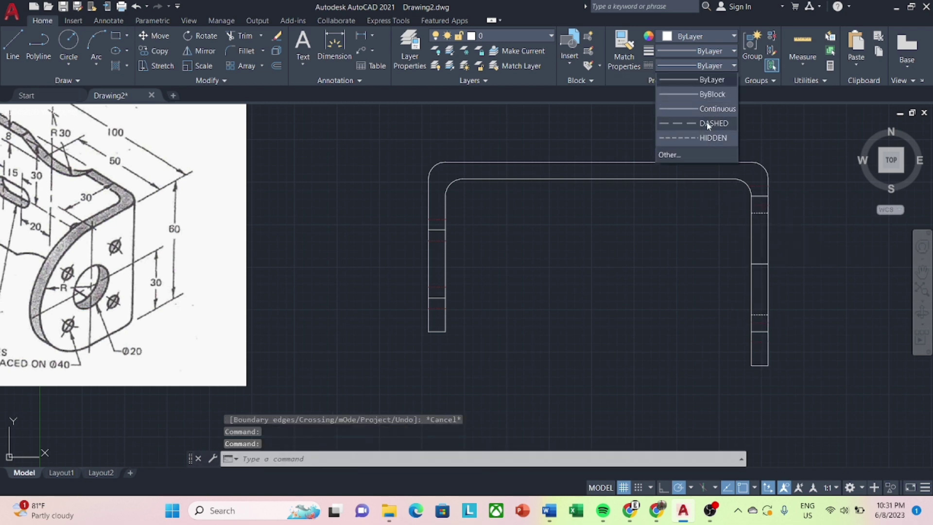
left_click(708, 124)
left_click(733, 36)
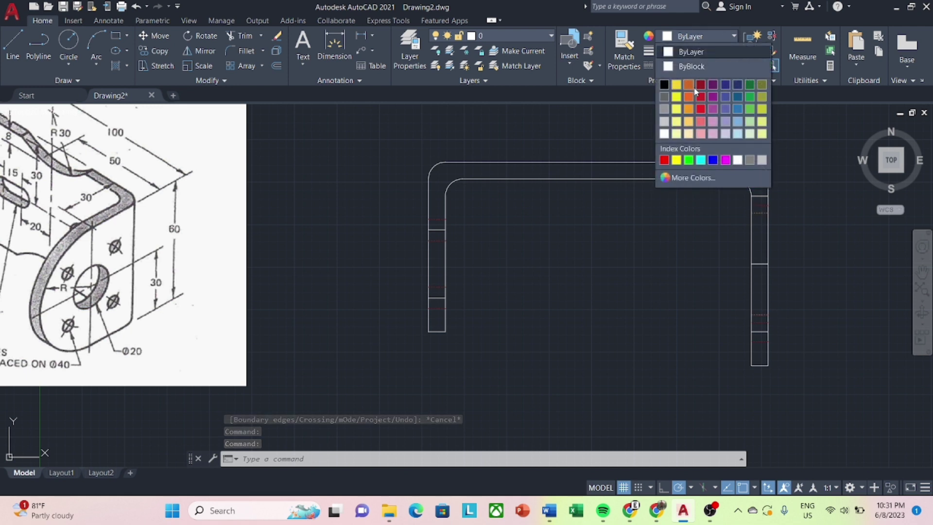
left_click(685, 88)
key("Escape")
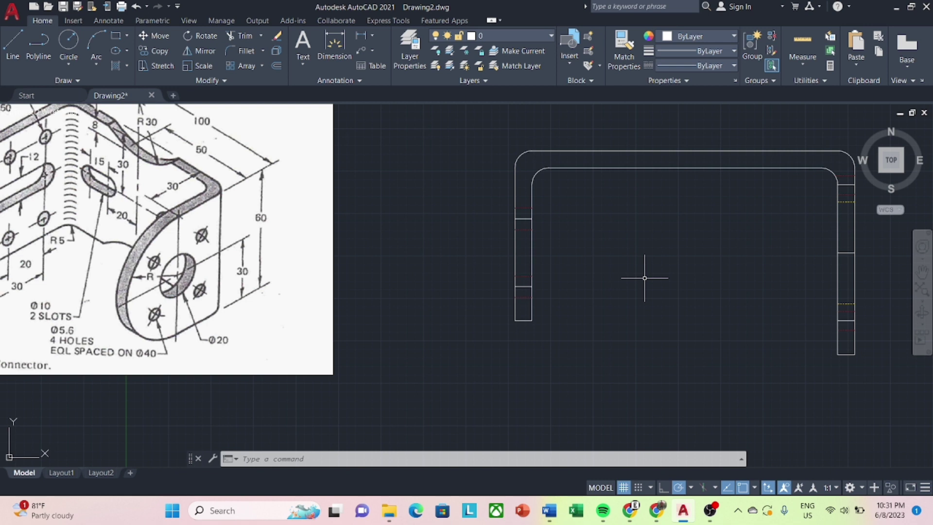
Draw a vertical line from the top strip's outer edge to its inner edge at the middle.
left_click(23, 41)
left_click(685, 151)
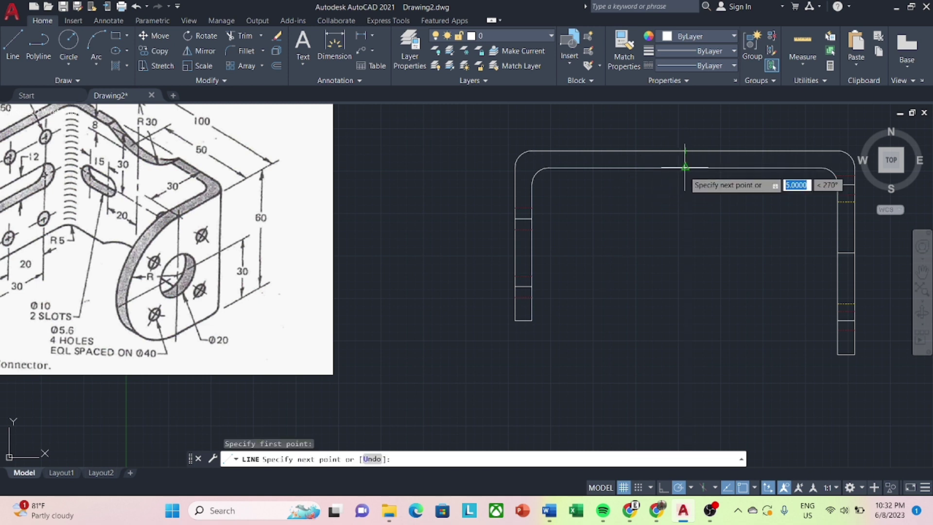
left_click(685, 168)
key("Escape")
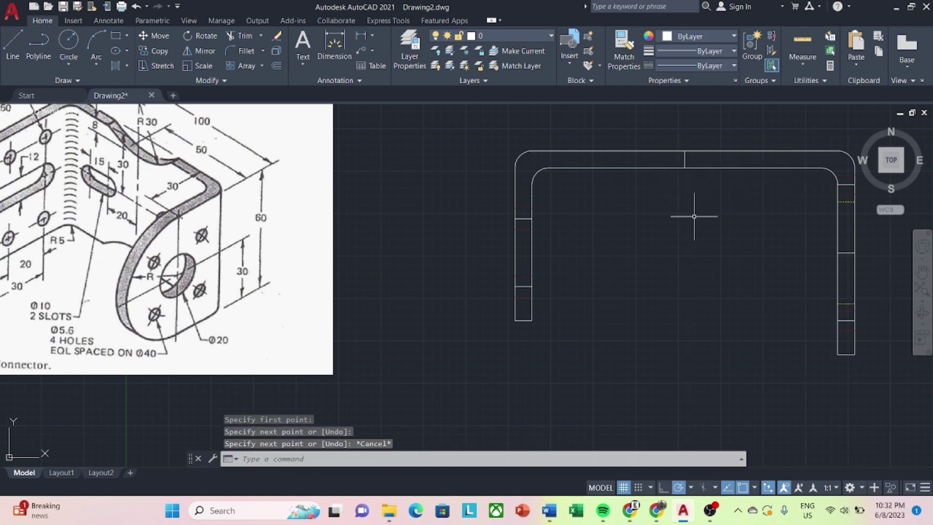
type("o")
key("Return")
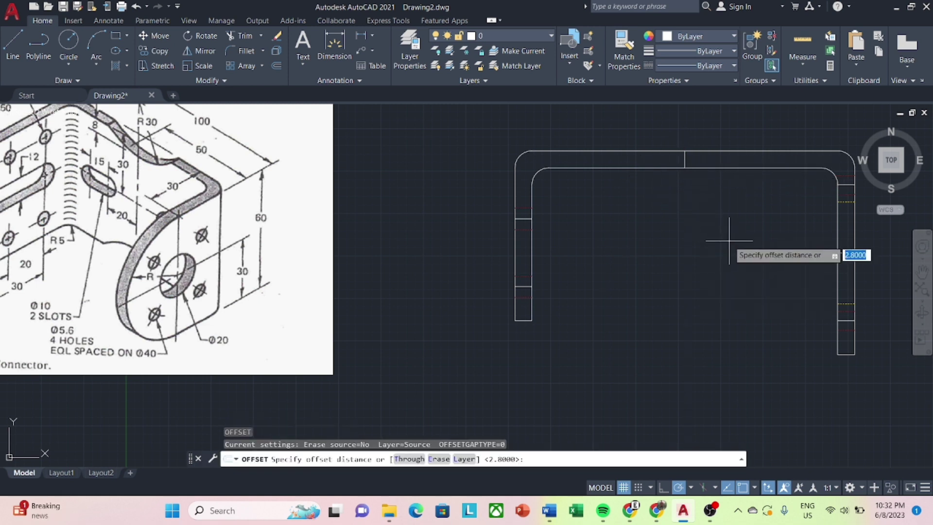
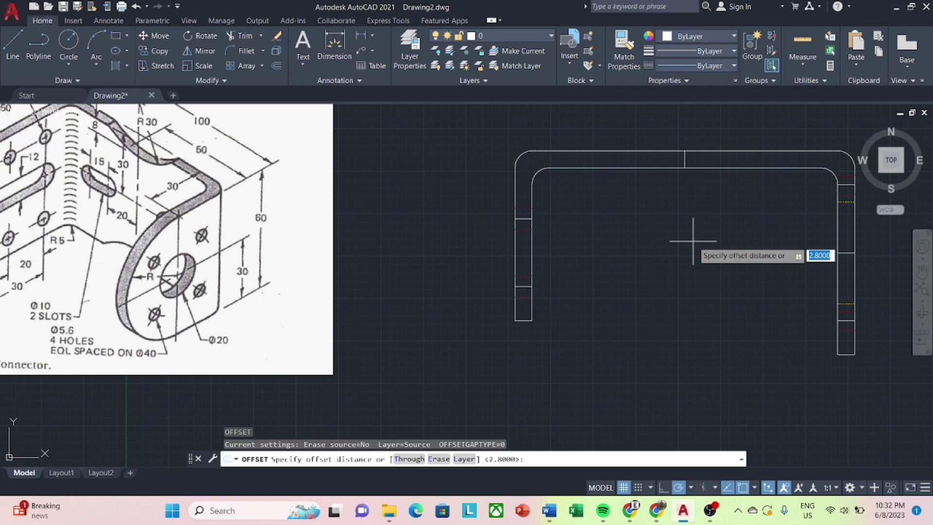
Offset the flange centre line 20 units to each side.
middle_click_drag(682, 223, 668, 222)
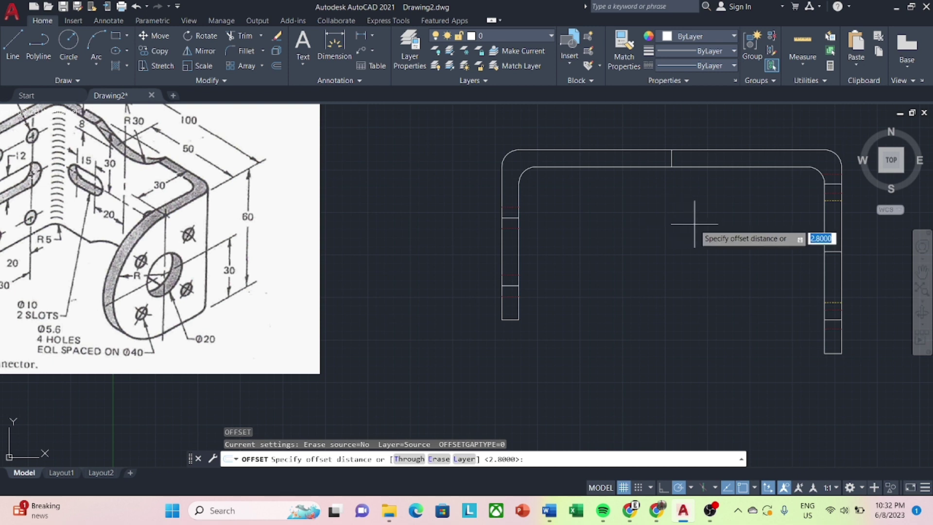
type("20")
key("Return")
left_click(672, 158)
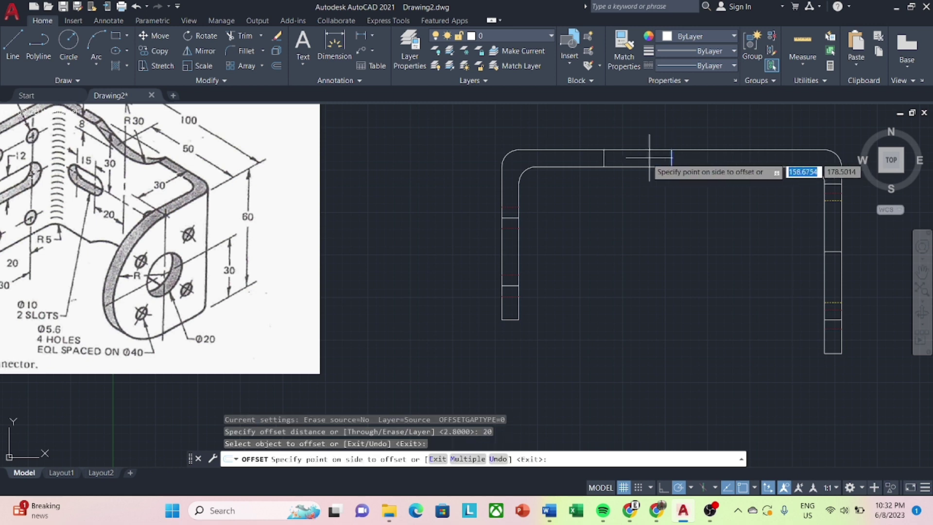
left_click(671, 158)
left_click(682, 160)
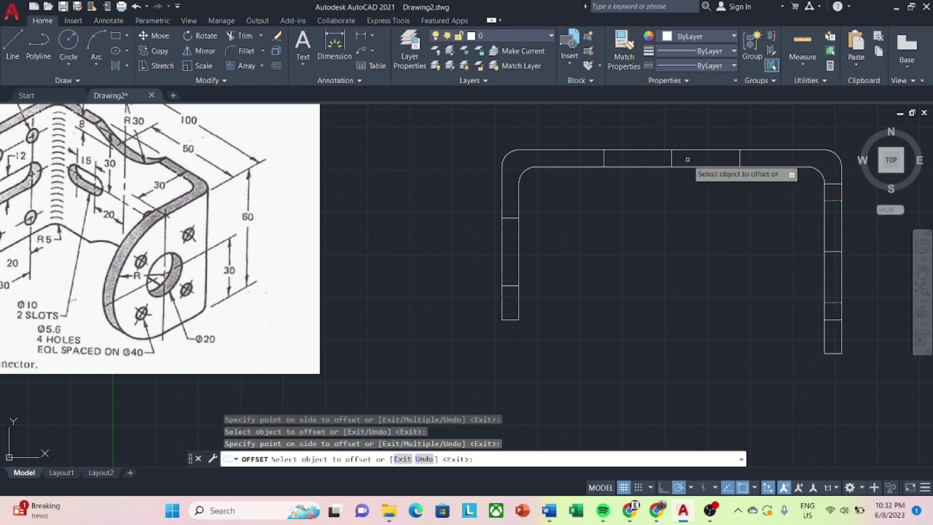
left_click(605, 159)
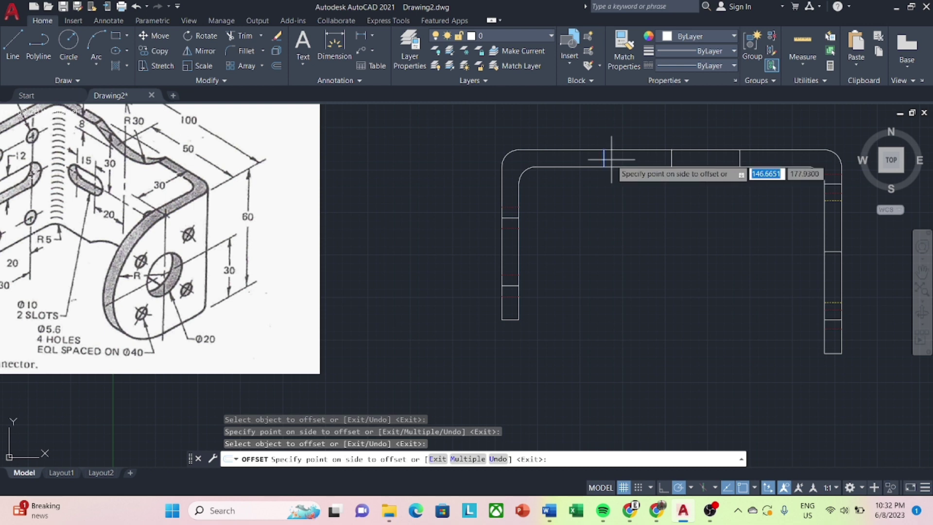
key("Escape")
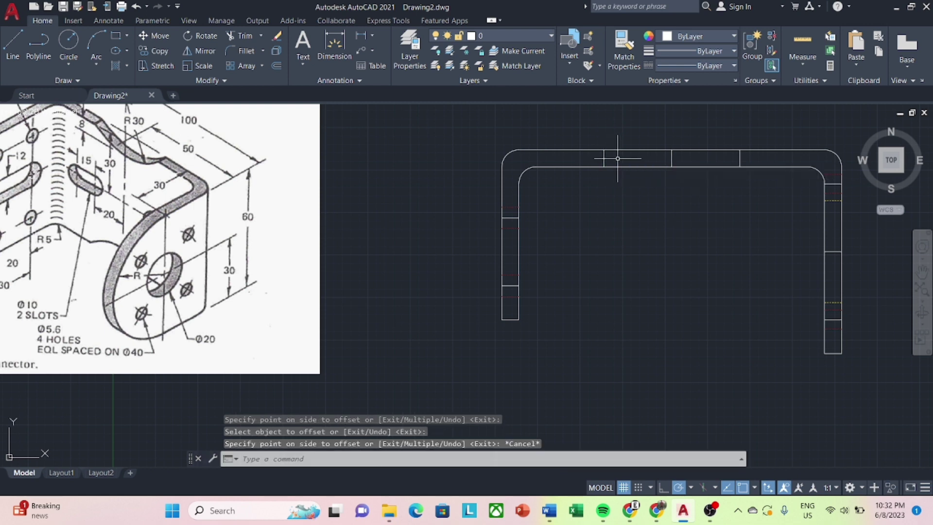
Pair each new divider line with an offset copy 2 units to its right.
type("o")
key("Return")
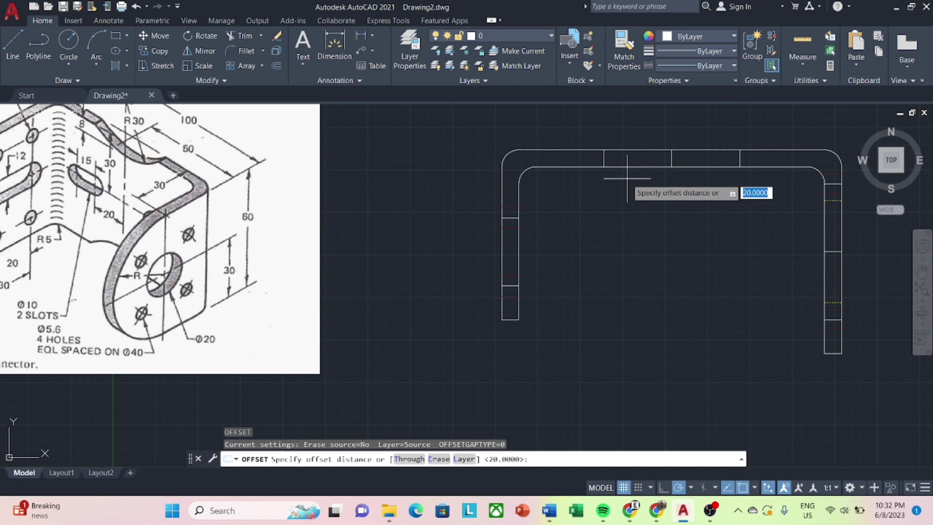
type("2.")
key("Return")
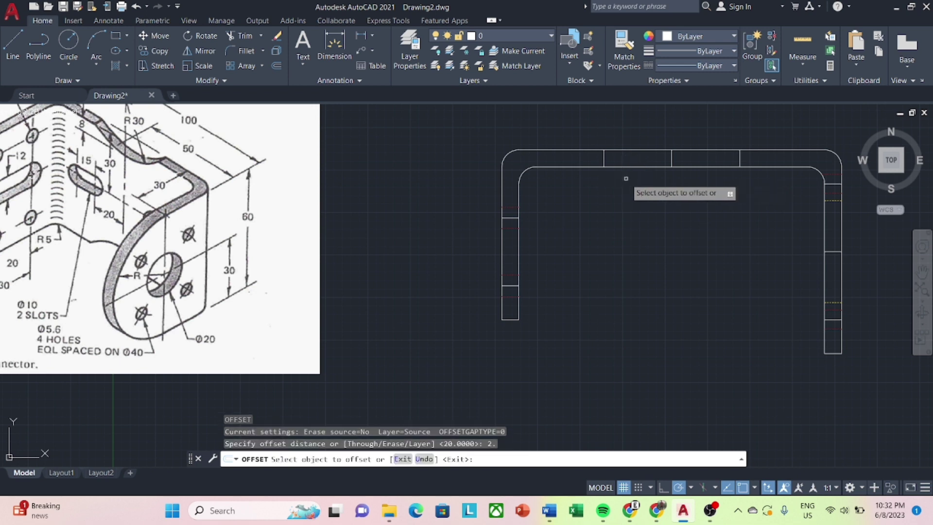
left_click(603, 161)
left_click(608, 161)
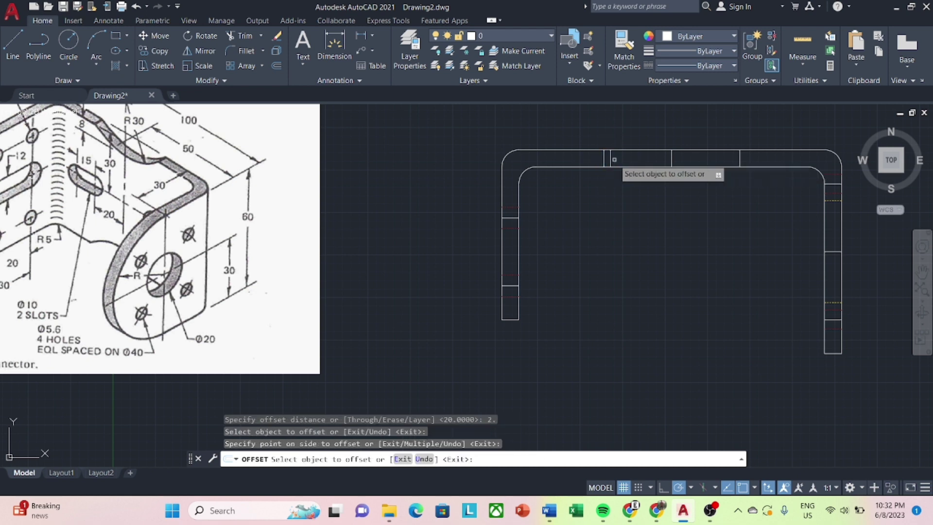
left_click(741, 159)
left_click(749, 159)
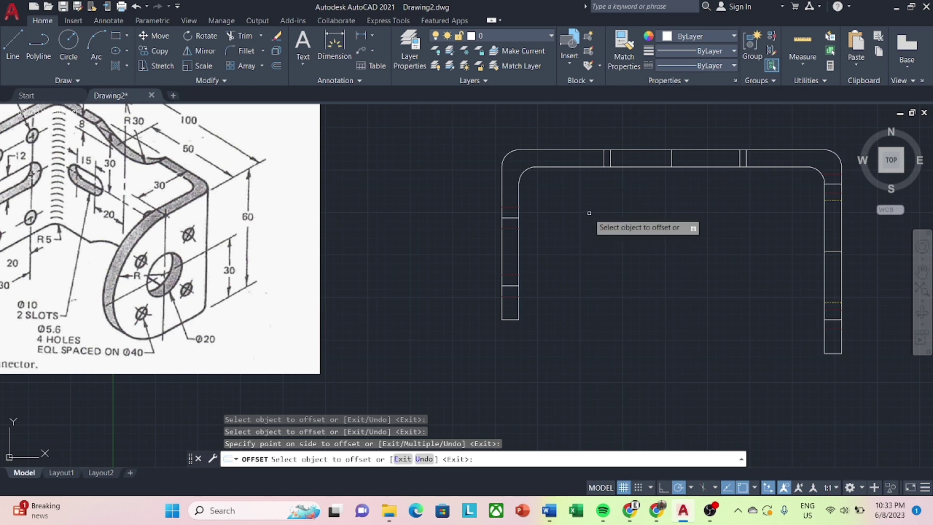
Offset the outer left and right divider lines 15 units further outward.
key("Escape")
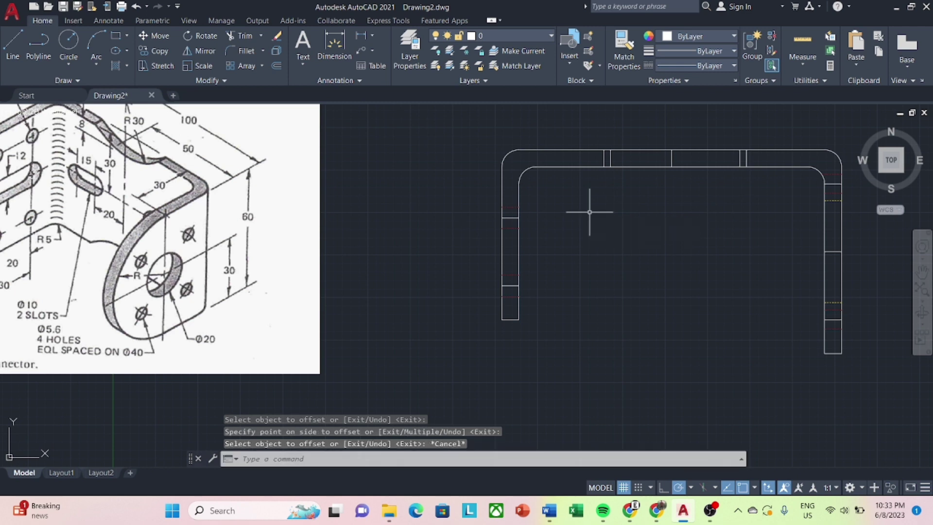
type("o")
key("Return")
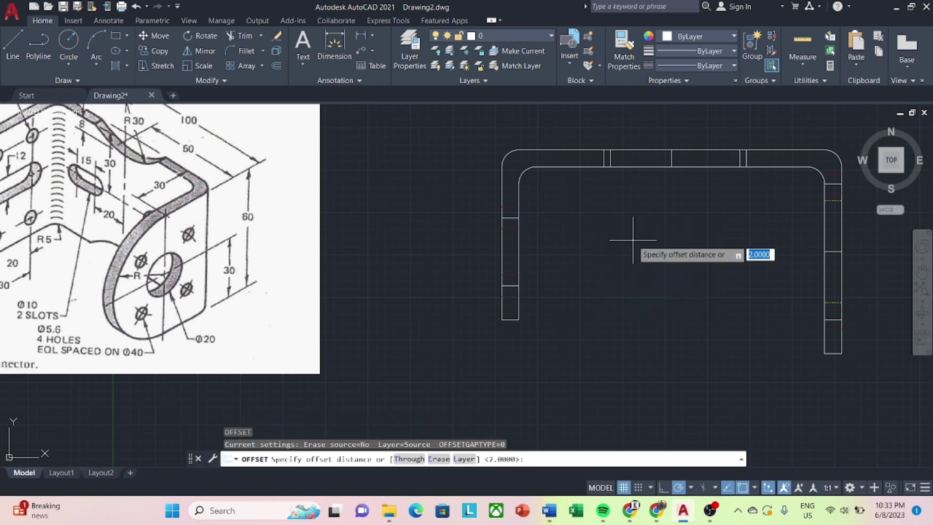
type("15")
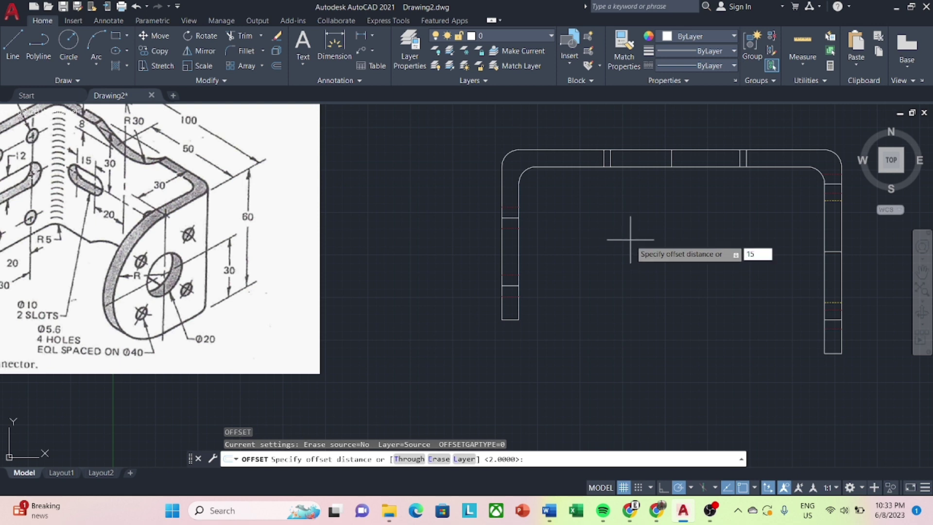
key("Return")
left_click(604, 155)
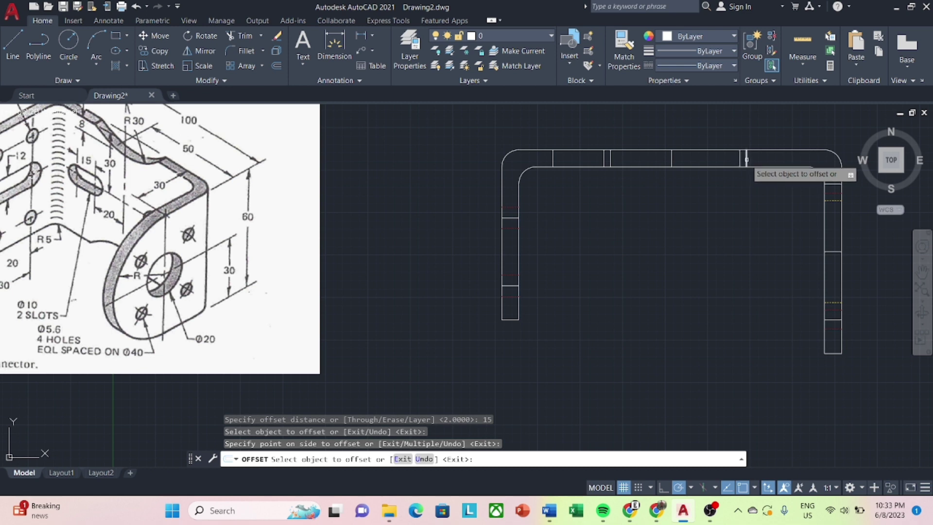
left_click(747, 158)
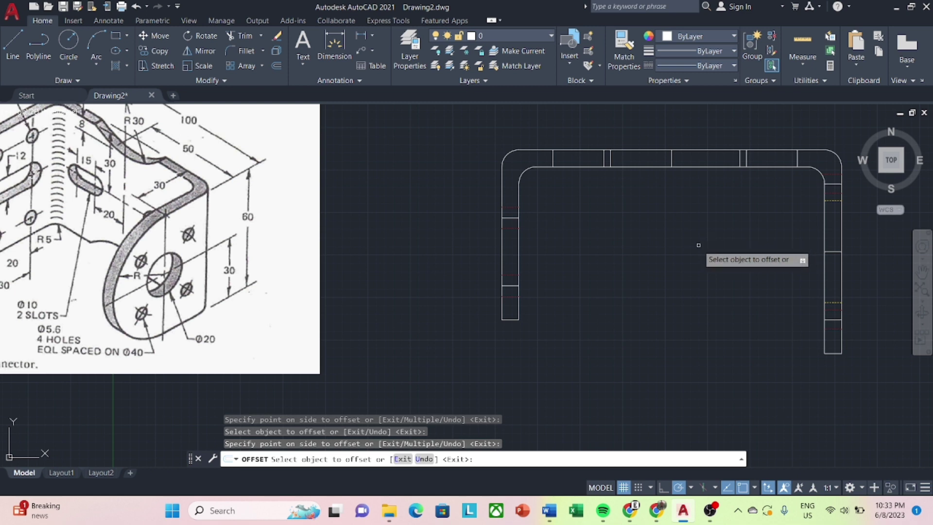
key("Escape")
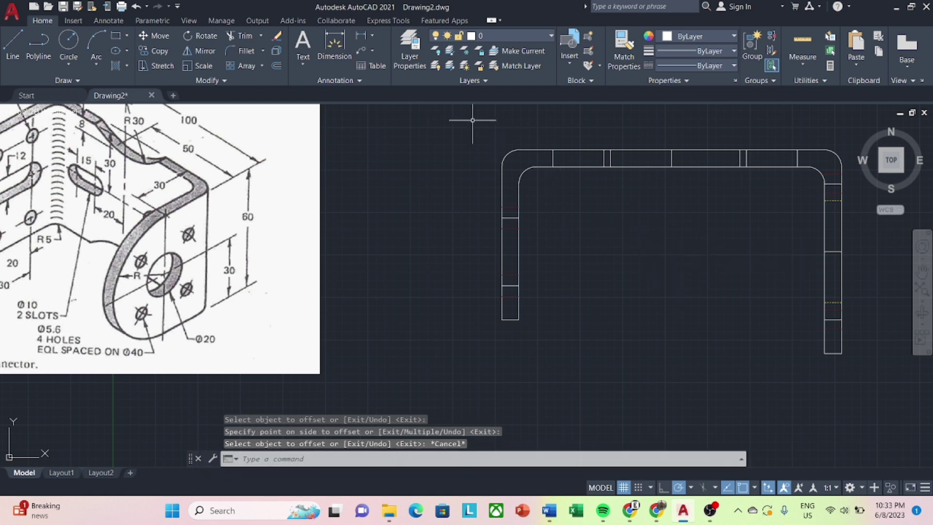
Add a 15.0000 linear dimension from the flange's top-left corner to the first divider line.
left_click(367, 35)
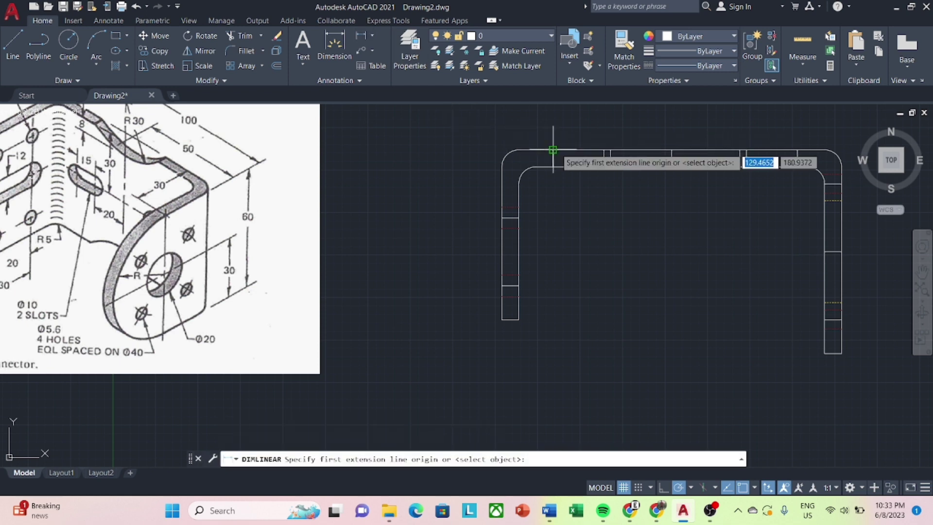
left_click(553, 150)
left_click(603, 150)
left_click(578, 132)
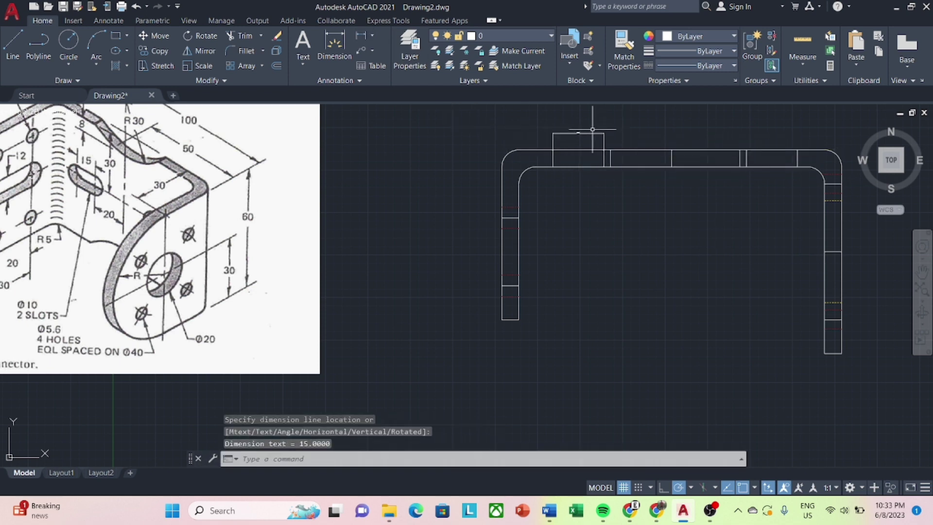
key("Escape")
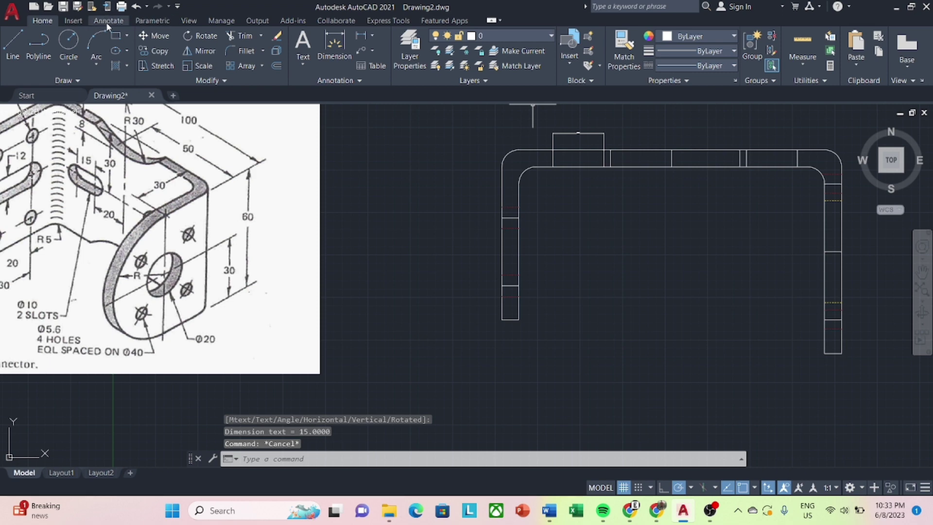
left_click(108, 21)
left_click(119, 22)
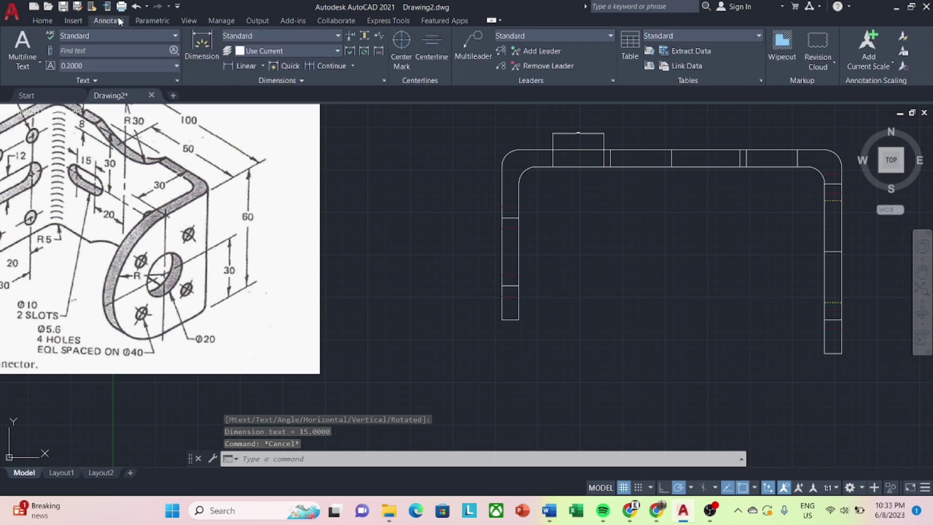
In the Standard dimension style, set arrow size 3, text height 3, ISO text alignment and centre mark 2.
left_click(385, 81)
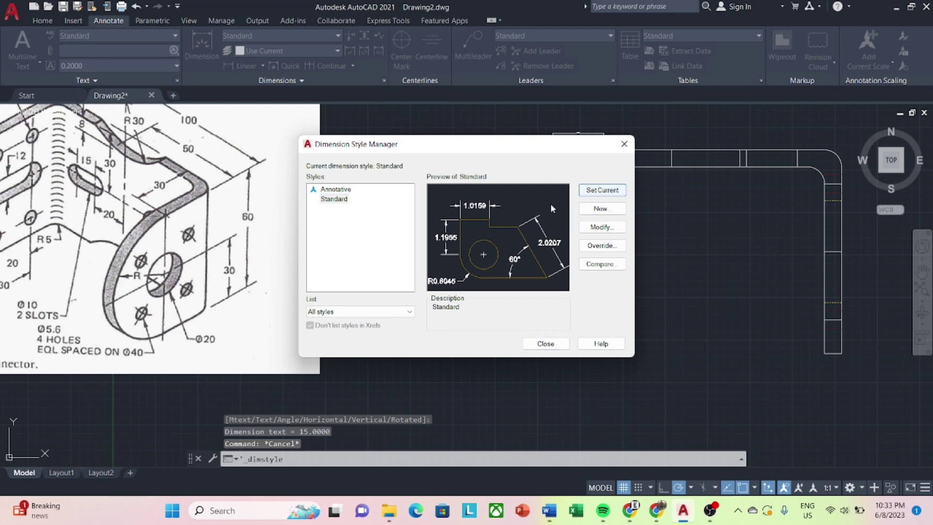
left_click(601, 227)
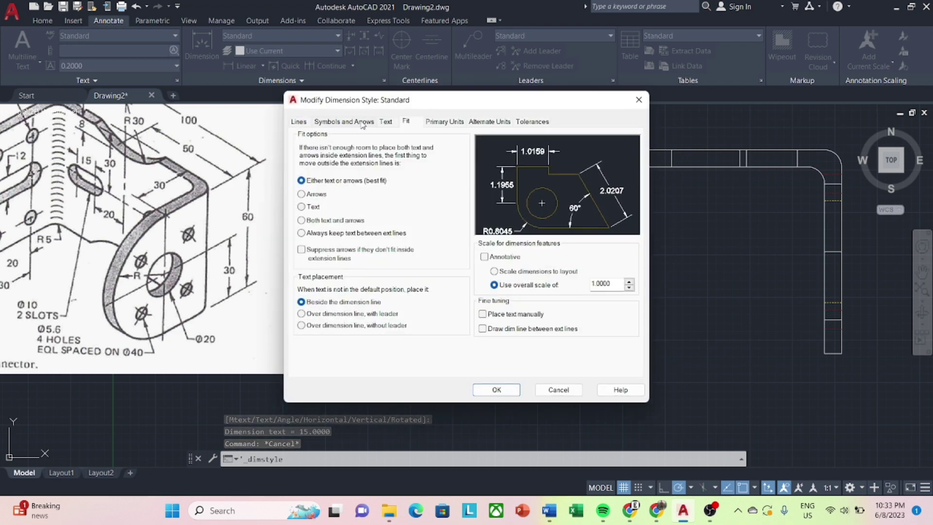
left_click(343, 121)
left_click_drag(332, 240, 271, 245)
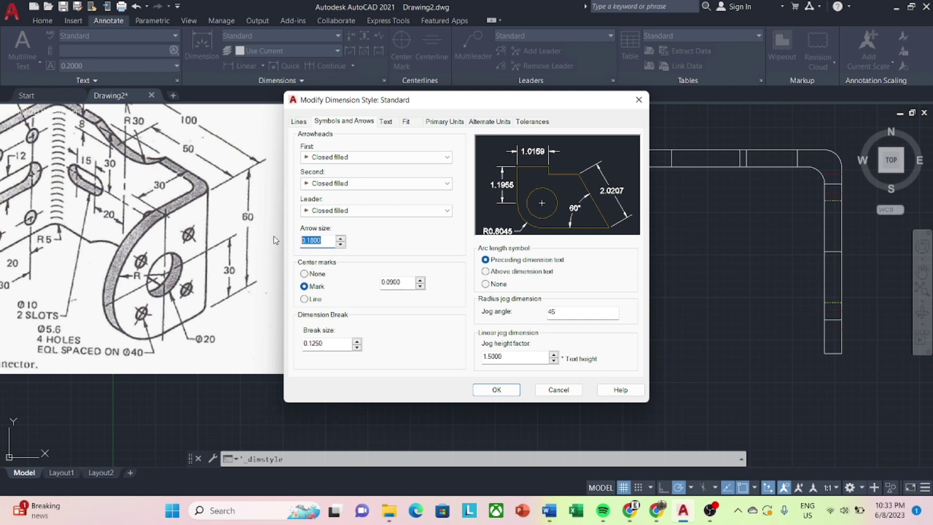
type("3")
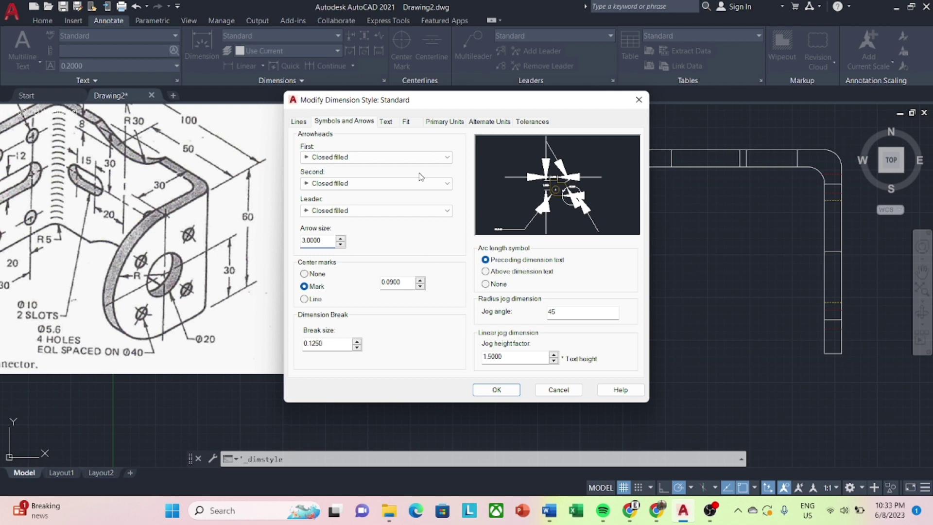
left_click(386, 122)
double_click(423, 207)
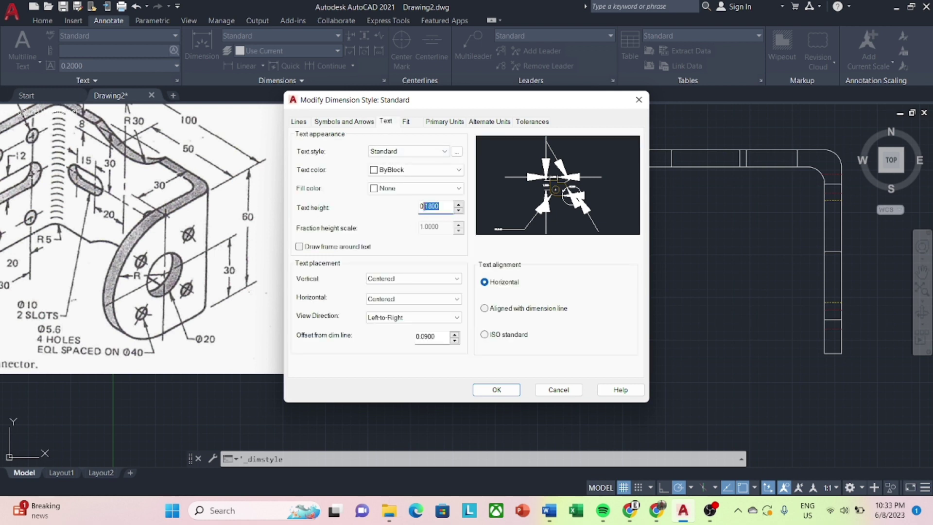
type("3")
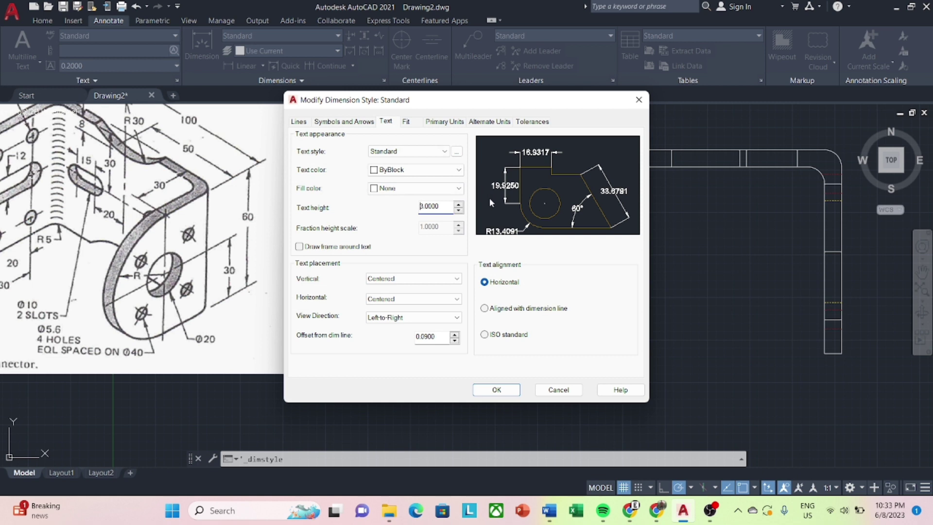
left_click(484, 334)
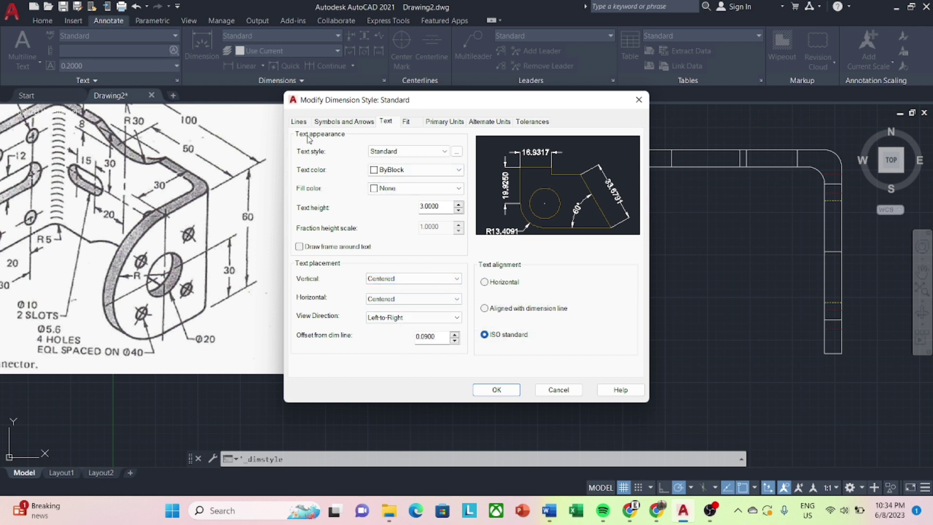
left_click(325, 122)
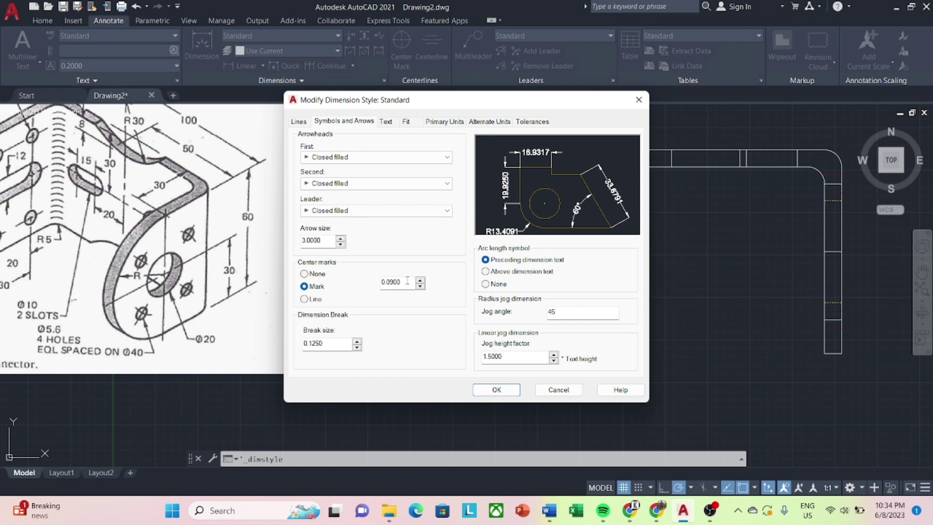
left_click_drag(407, 281, 377, 282)
type("2.0000")
Make the Standard style's dimension and extension lines red, then save the style.
left_click(298, 121)
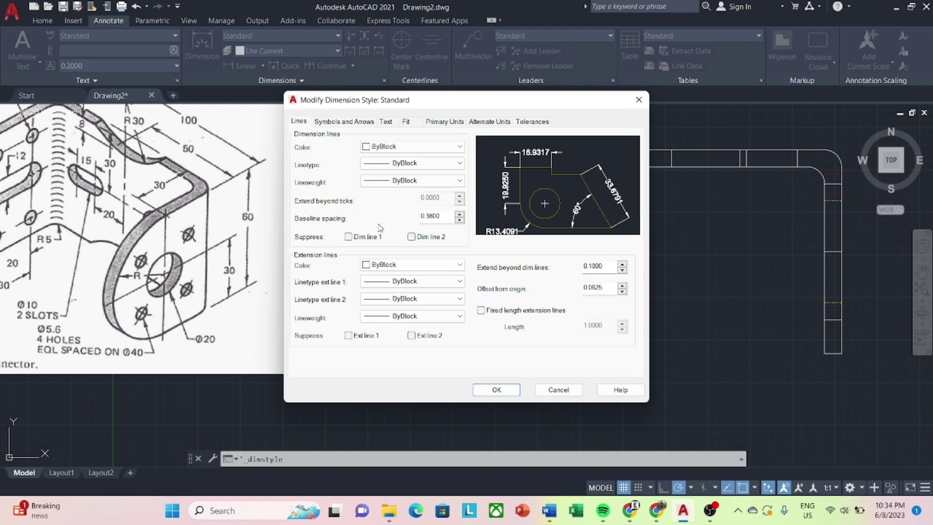
left_click(452, 146)
left_click(420, 180)
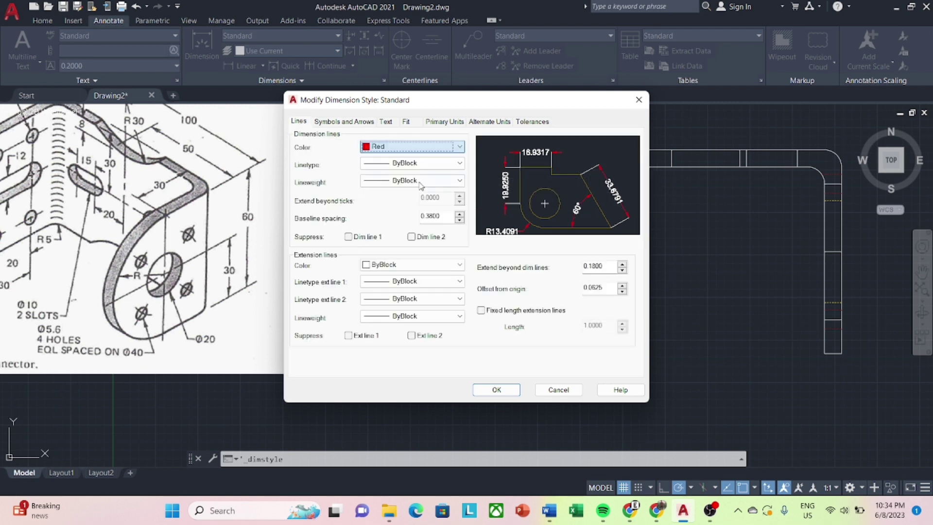
left_click(460, 163)
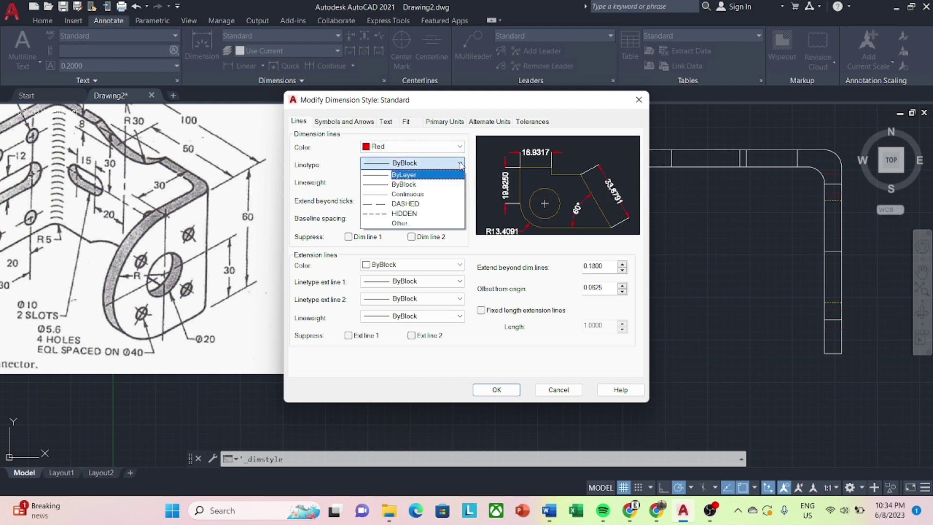
left_click(459, 164)
left_click(459, 181)
left_click(459, 180)
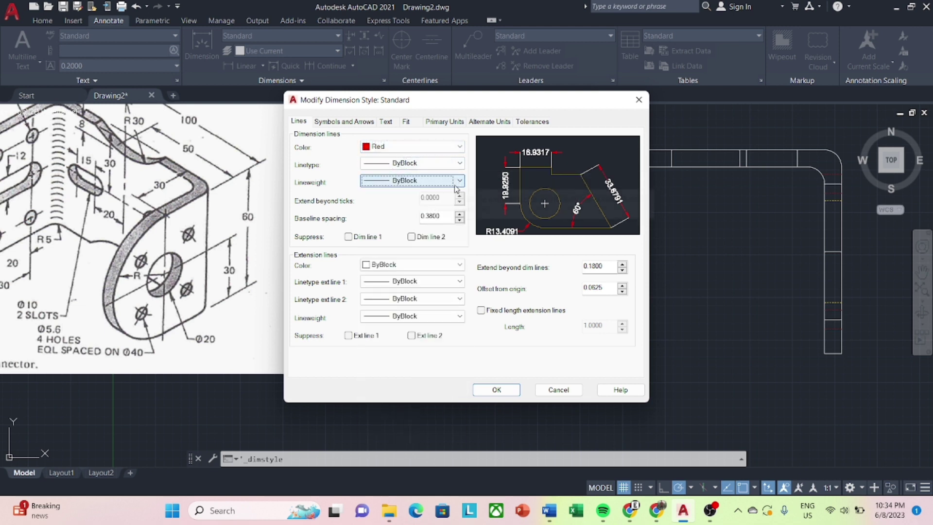
left_click(415, 264)
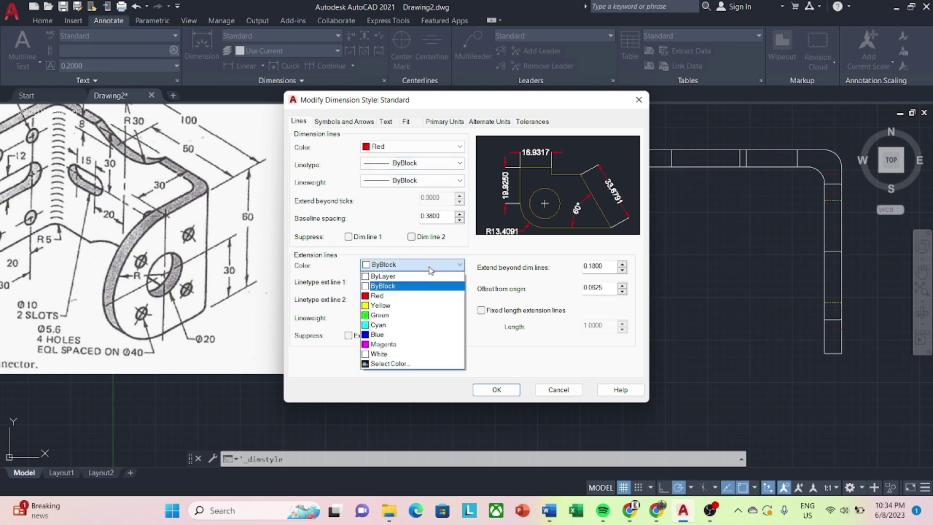
left_click(406, 299)
left_click(380, 123)
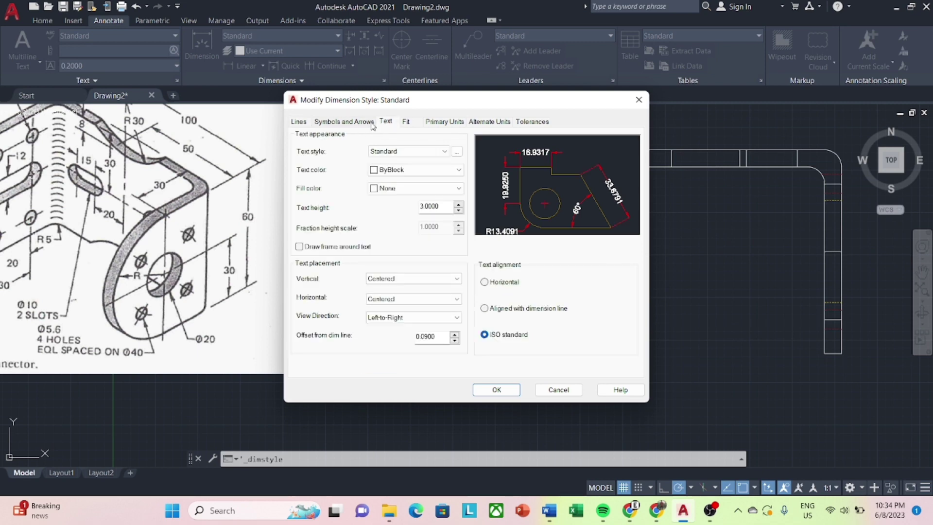
left_click(387, 124)
left_click(406, 122)
left_click(497, 390)
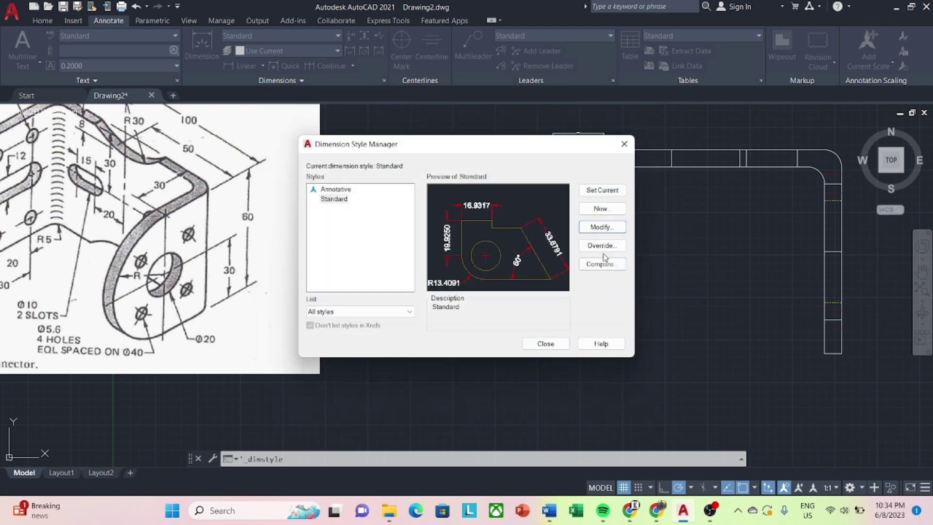
left_click(546, 343)
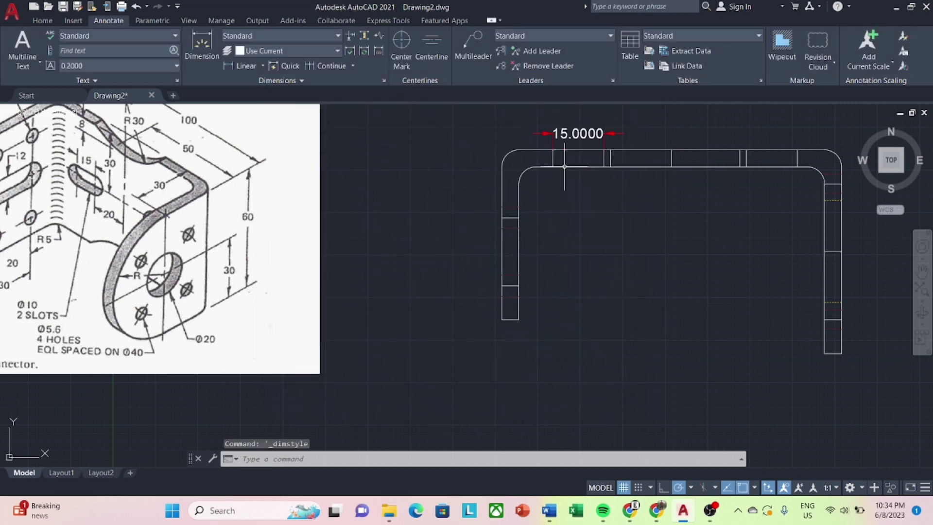
Make Standard current and set its linear dimension precision to 0.
left_click(383, 80)
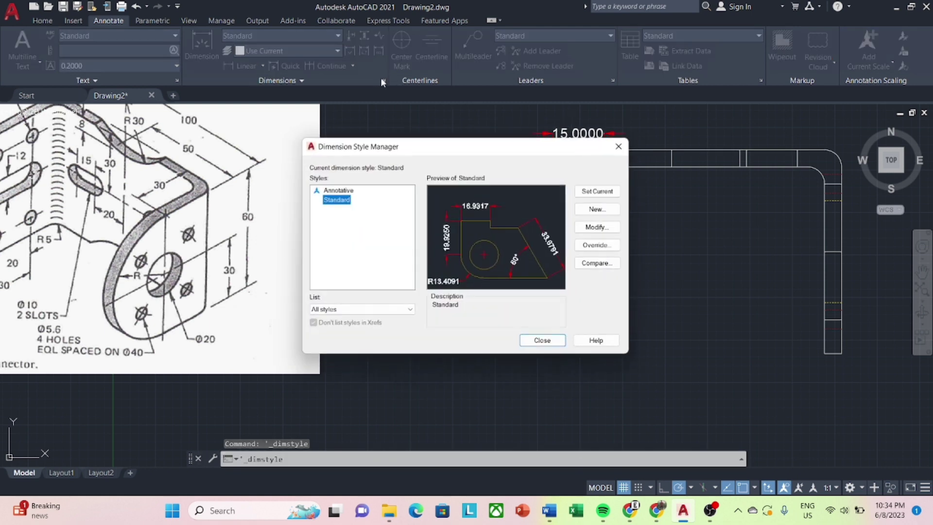
left_click(603, 190)
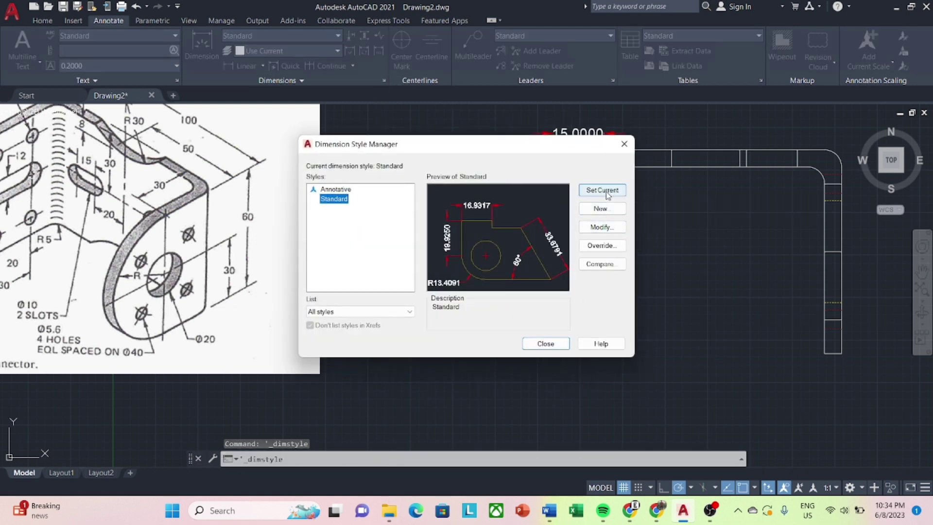
left_click(602, 227)
left_click(442, 122)
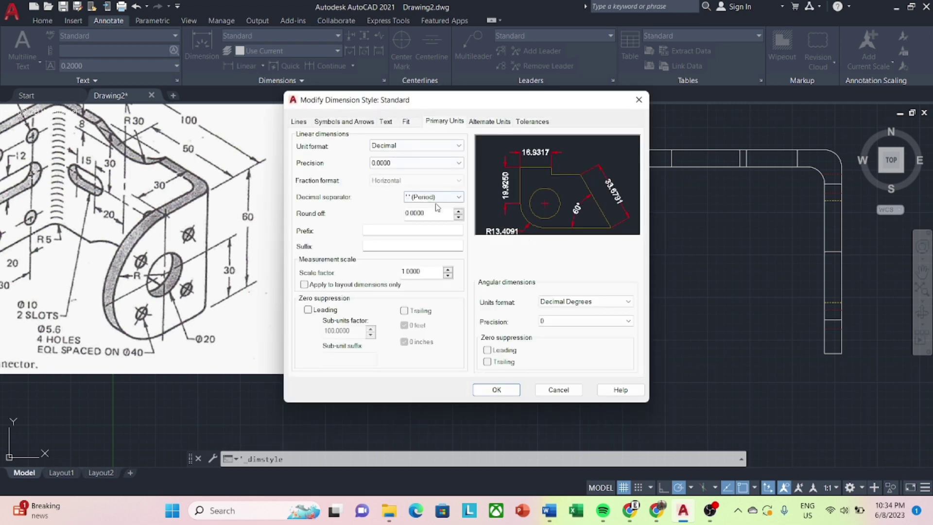
left_click(459, 165)
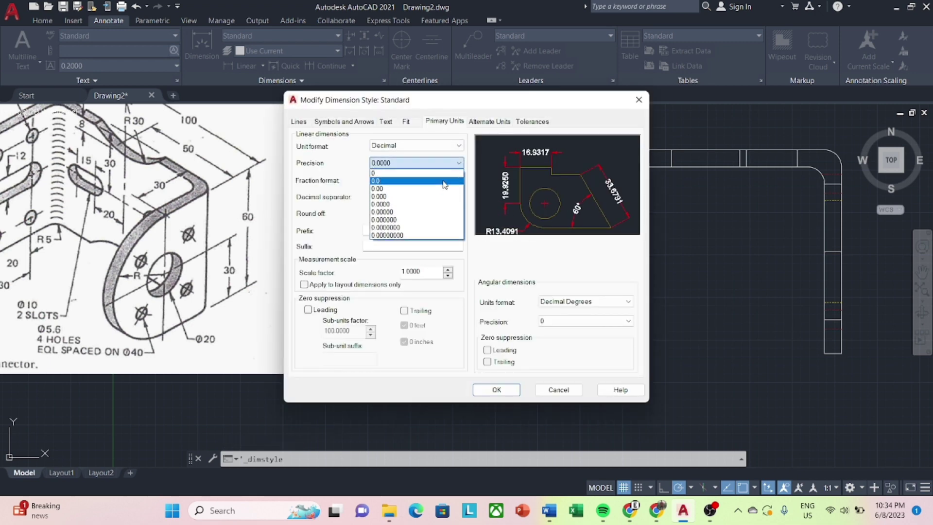
left_click(437, 173)
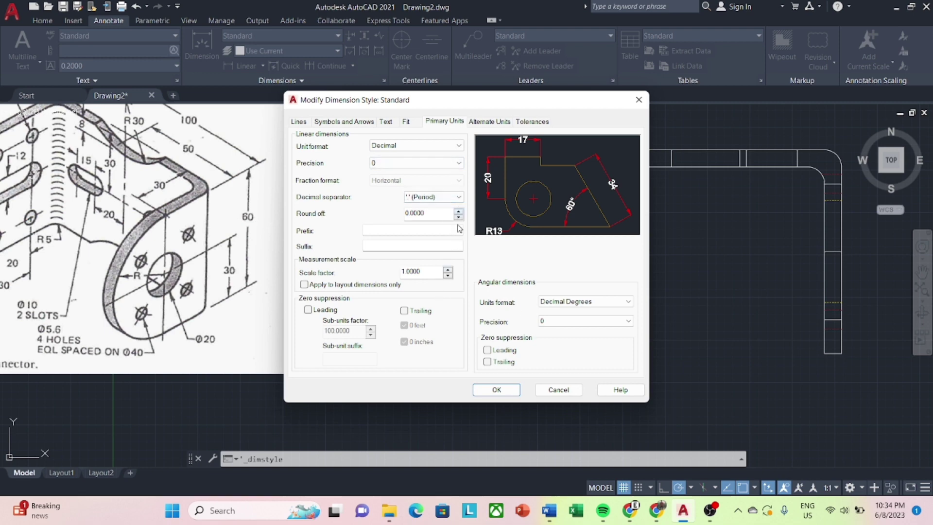
left_click(496, 390)
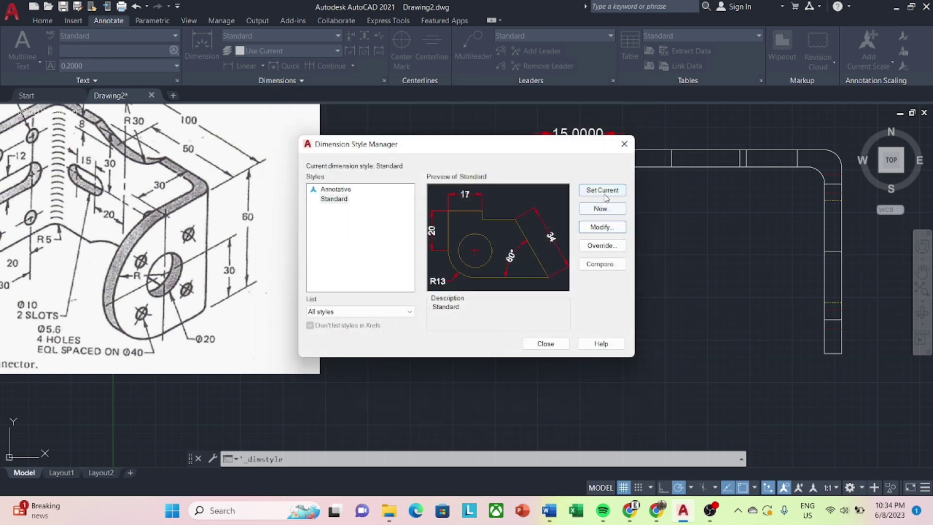
left_click(546, 343)
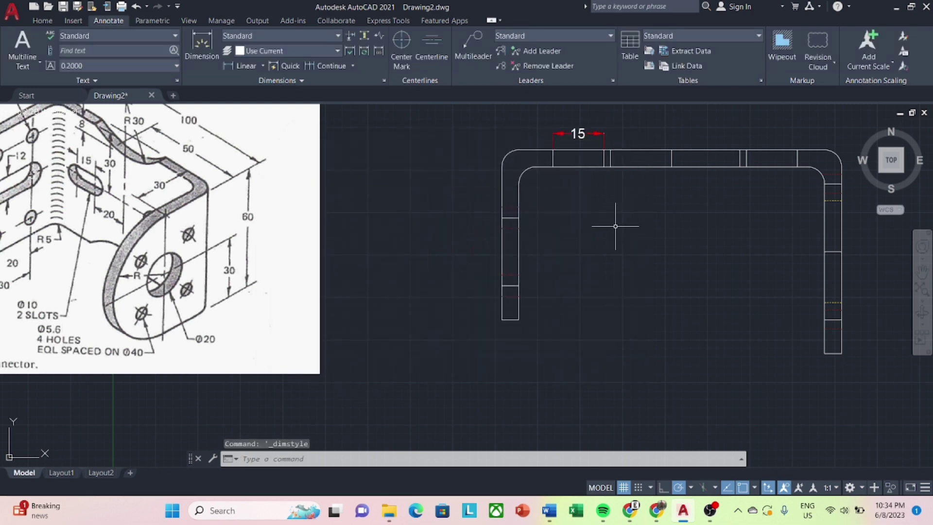
Dimension the 15-unit gap at the right end of the top flange.
middle_click_drag(624, 239, 609, 277)
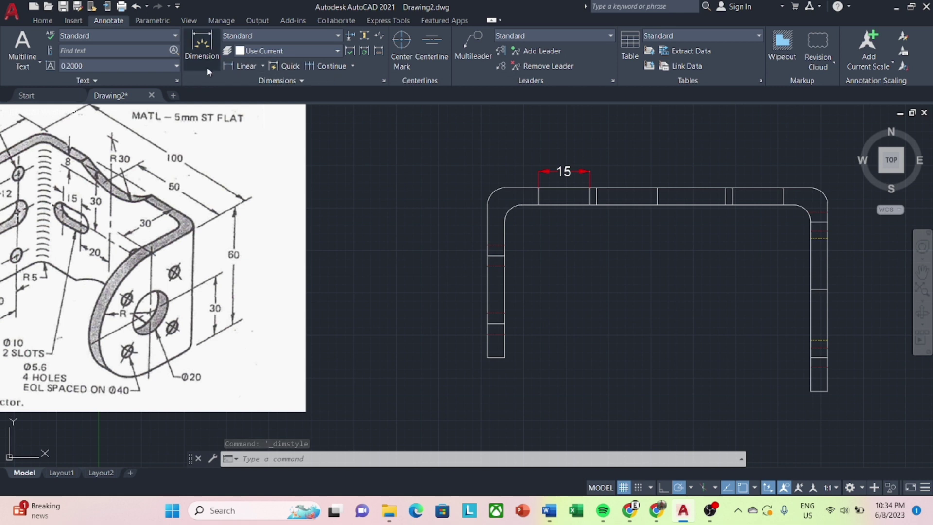
left_click(240, 66)
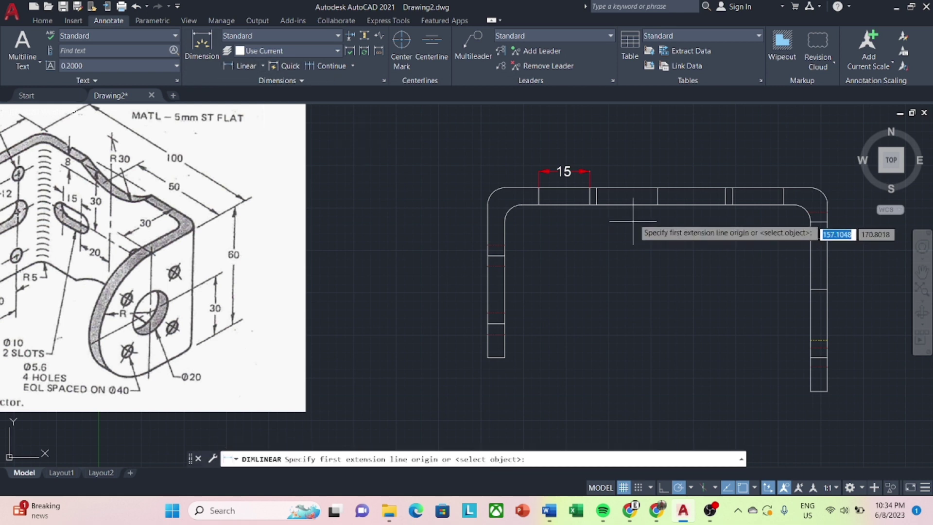
left_click(733, 187)
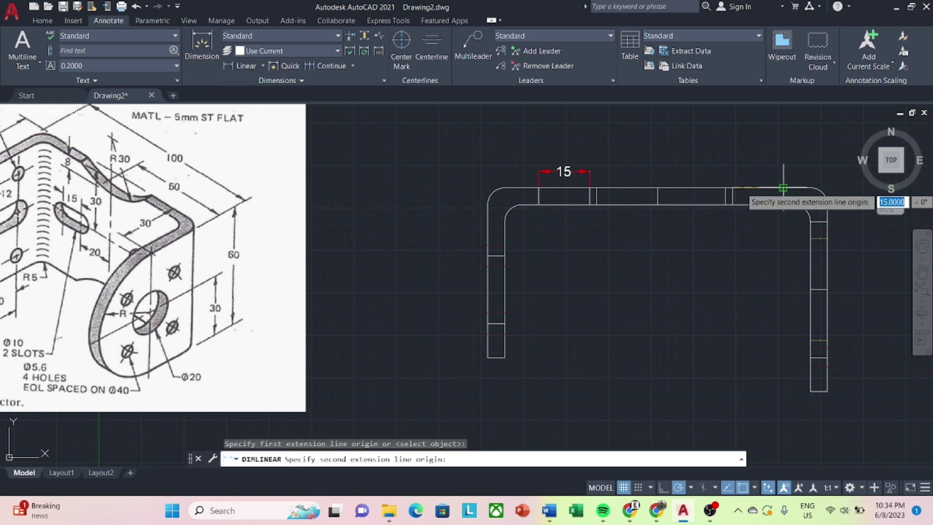
left_click(782, 188)
left_click(767, 163)
key("Escape")
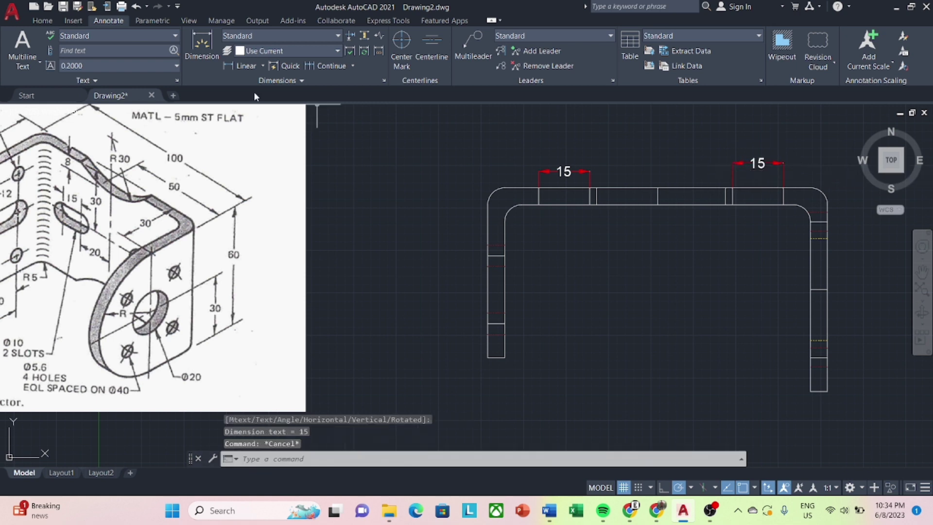
left_click(43, 21)
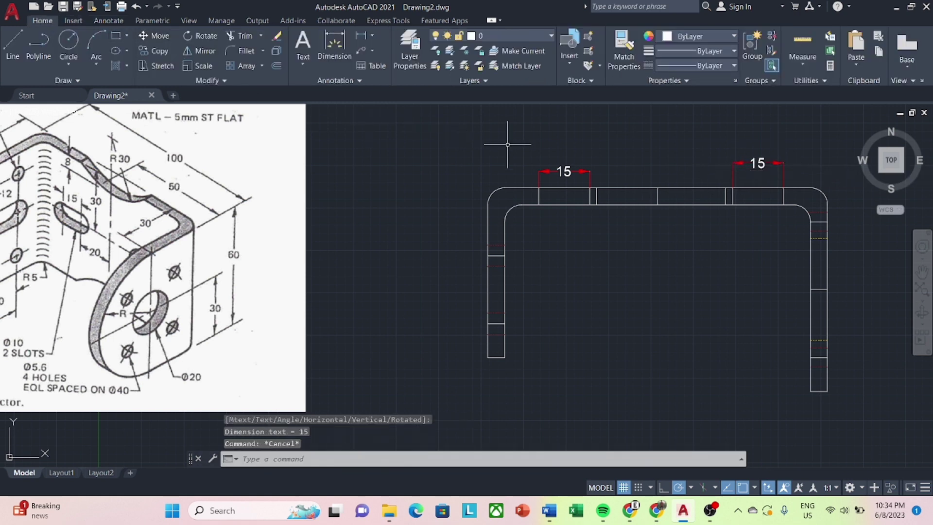
Window-select the left and right 15 dimensions and erase them.
left_click(797, 136)
left_click(748, 170)
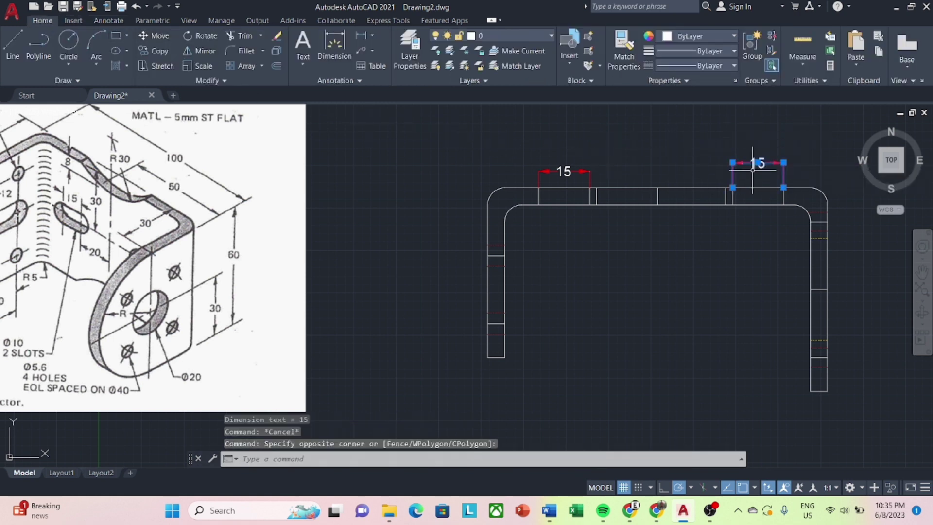
left_click(613, 161)
left_click(553, 178)
right_click(549, 161)
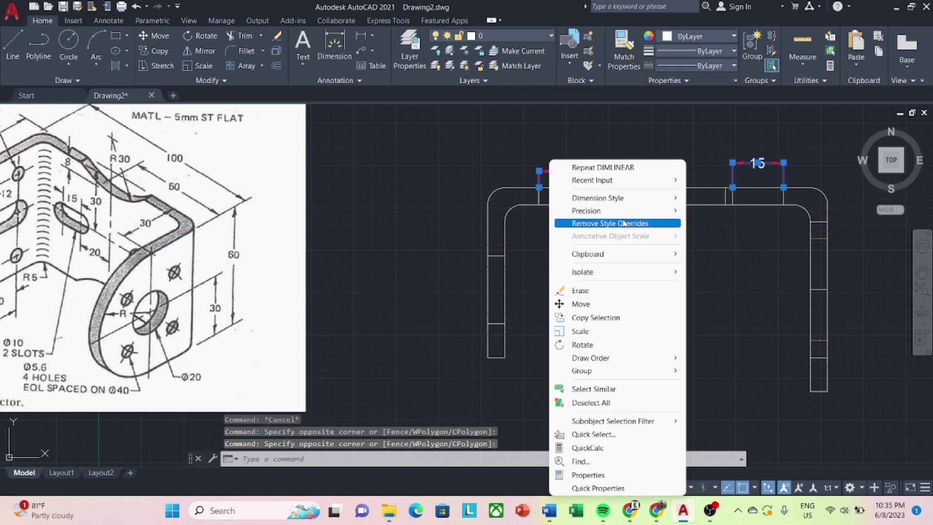
left_click(600, 291)
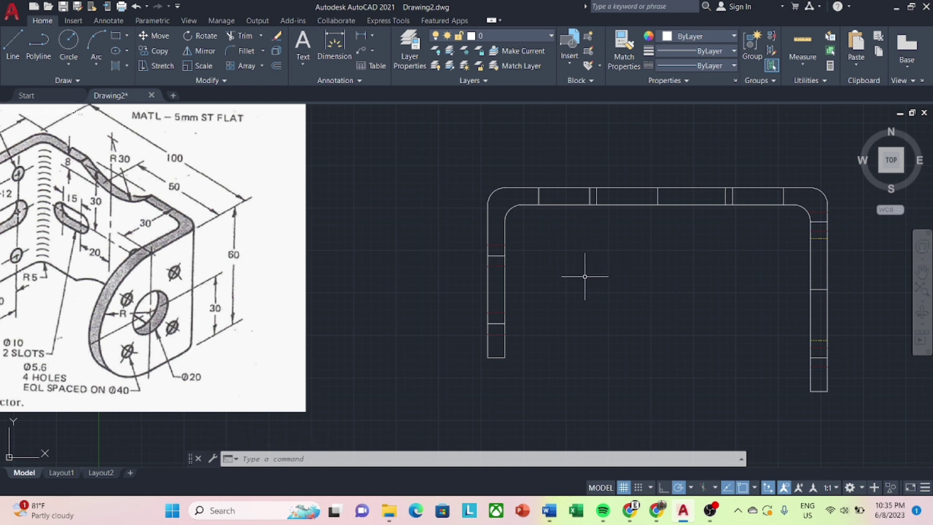
Create 2.5-unit offset copies of the slot lines on the top edge.
type("o")
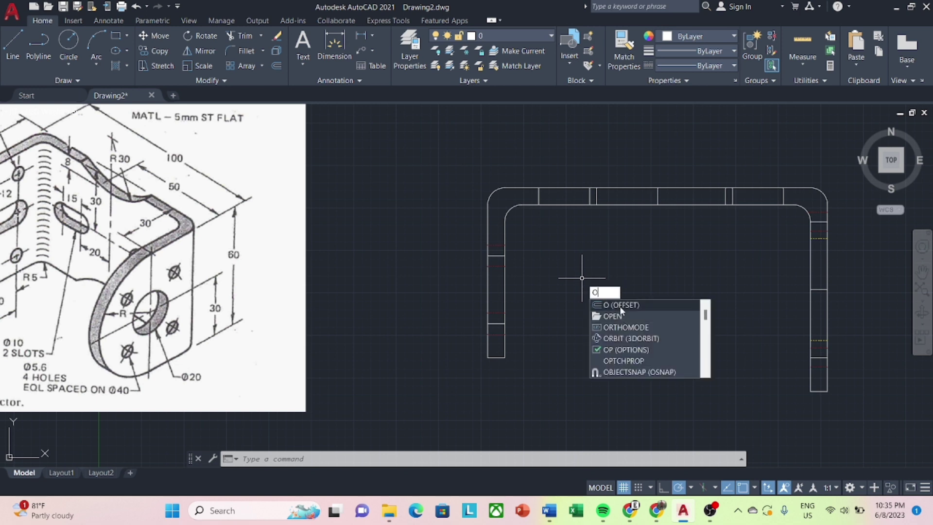
key("Return")
type("2")
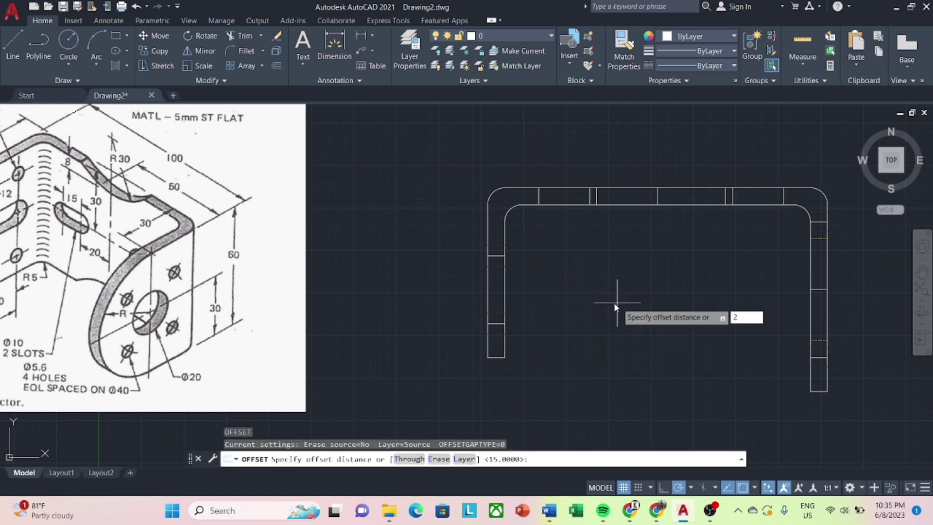
type(".5")
key("Return")
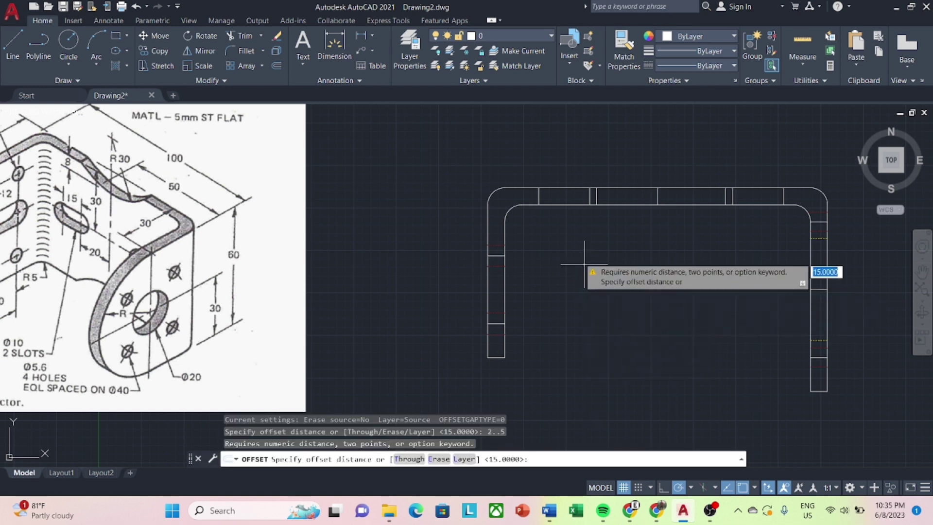
left_click(539, 196)
key("Escape")
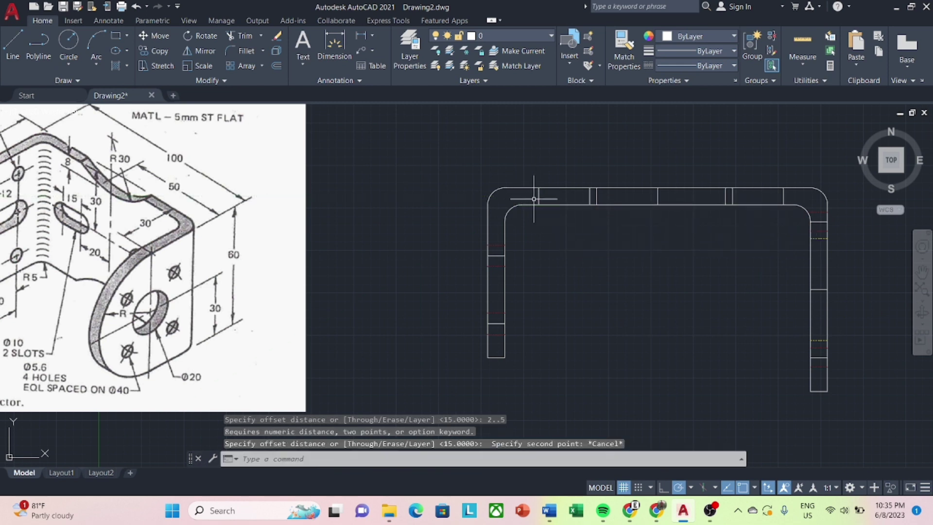
type("o")
key("Return")
type("2.5")
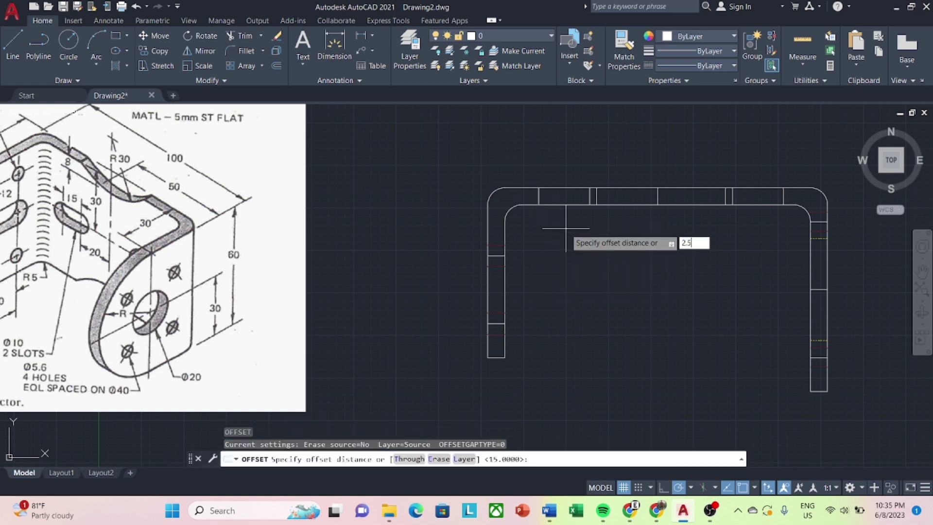
key("Return")
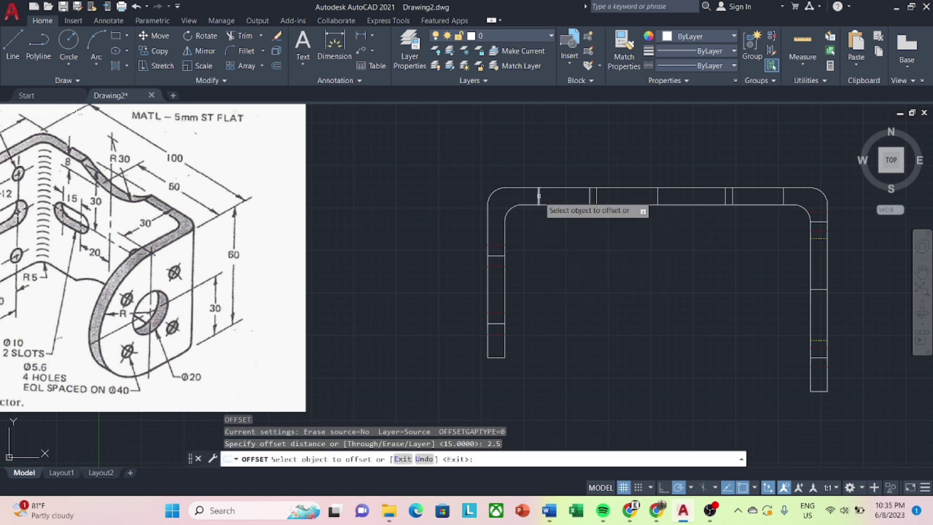
left_click(526, 197)
left_click(783, 197)
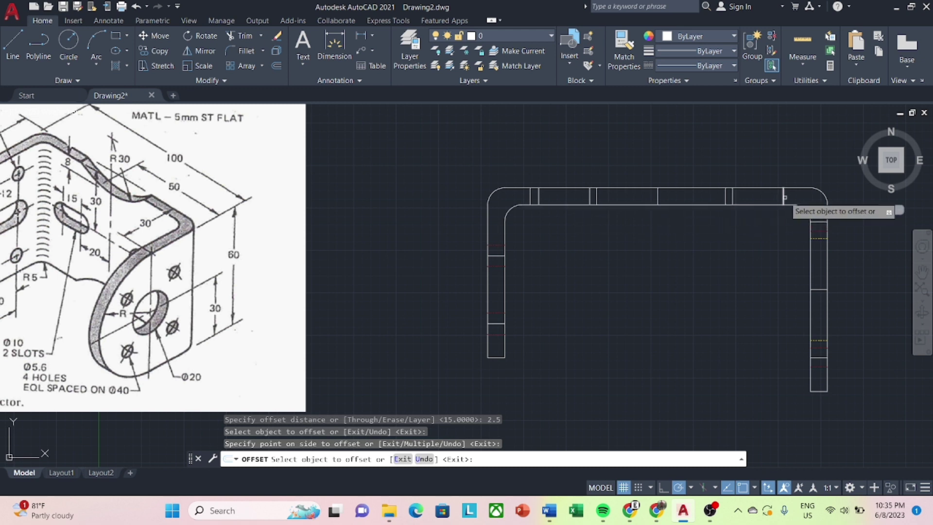
left_click(787, 197)
key("Escape")
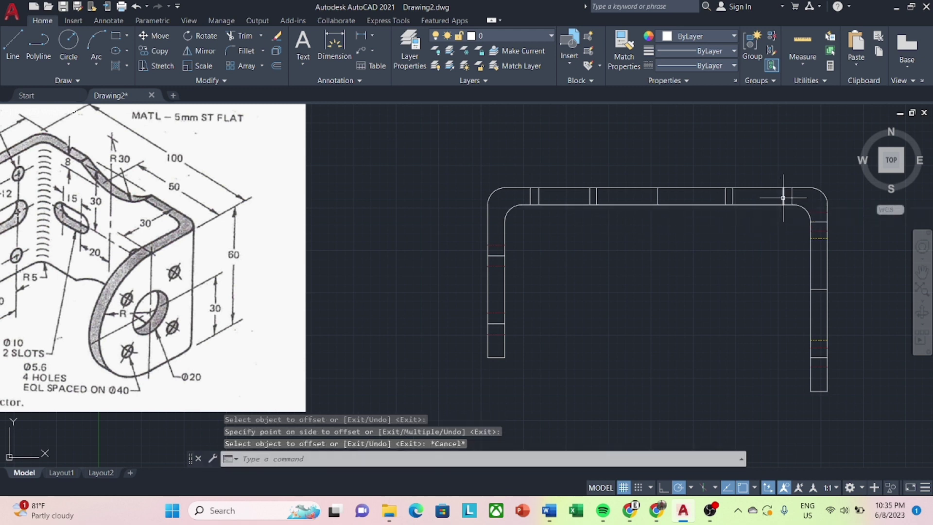
Erase four short vertical lines on the top edge.
left_click(784, 198)
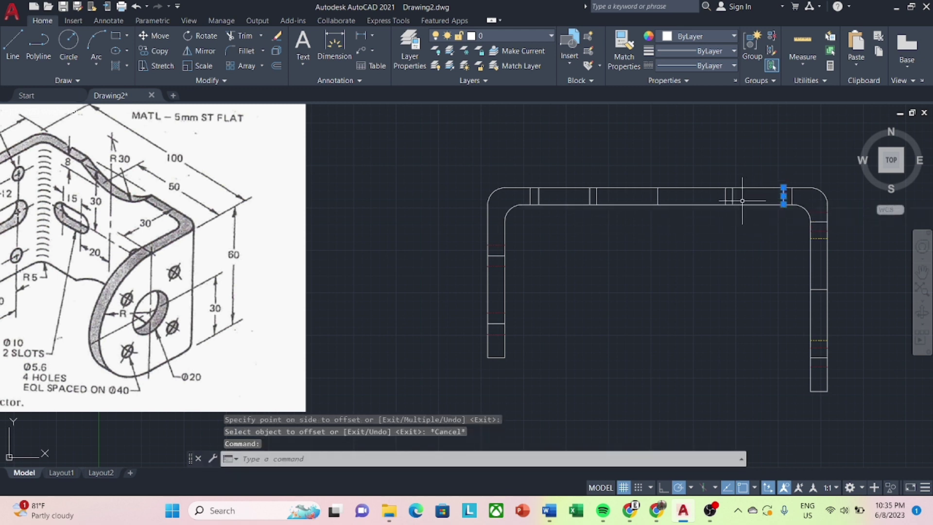
key("Escape")
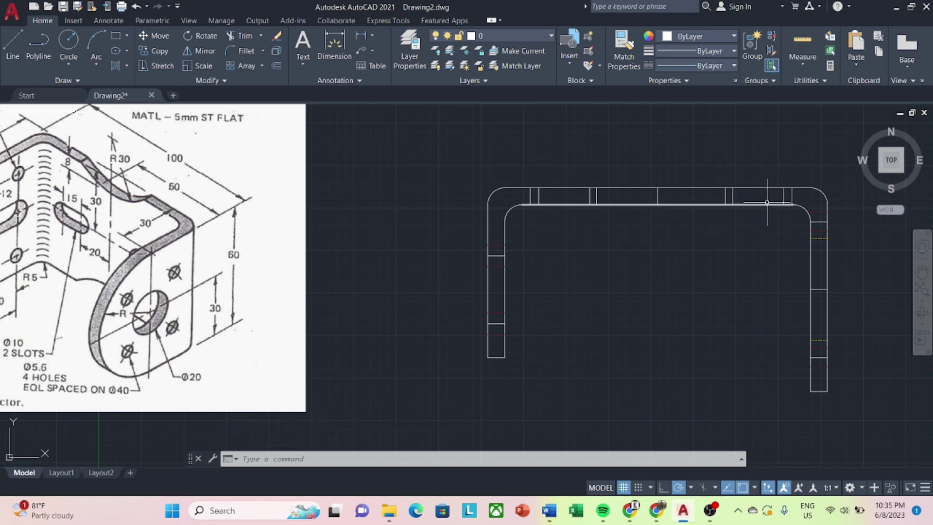
left_click(783, 195)
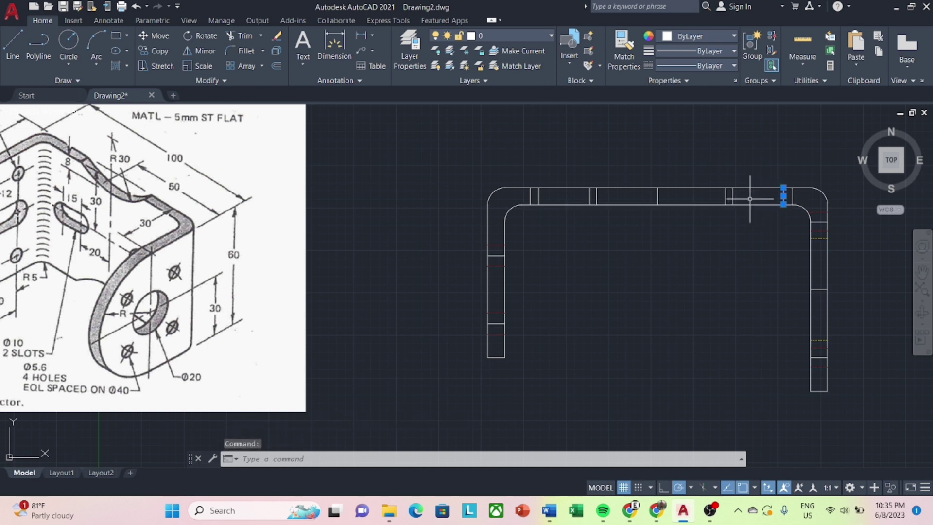
left_click(733, 195)
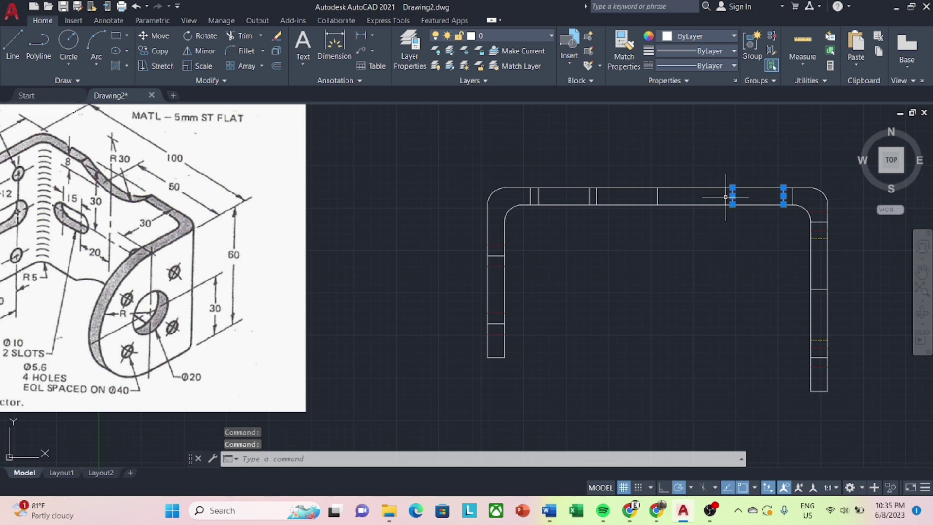
left_click(539, 196)
left_click(589, 195)
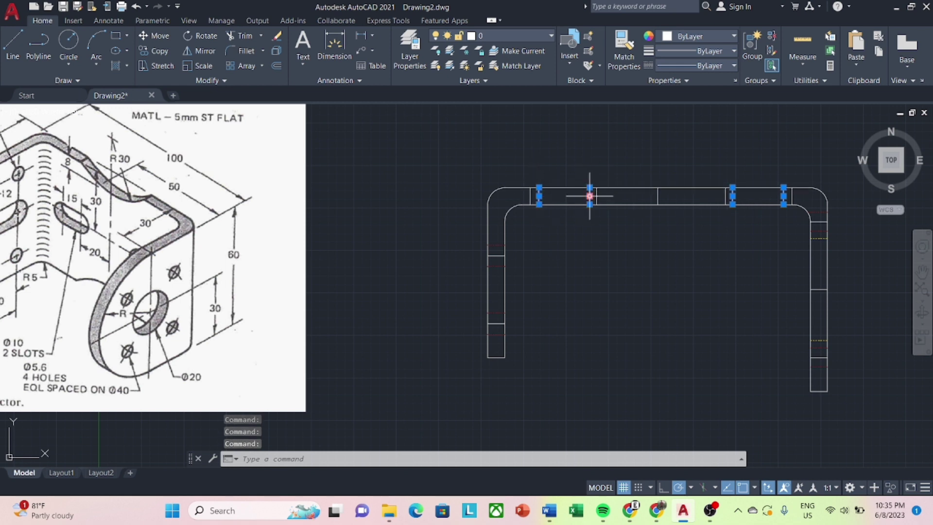
right_click(589, 196)
left_click(630, 267)
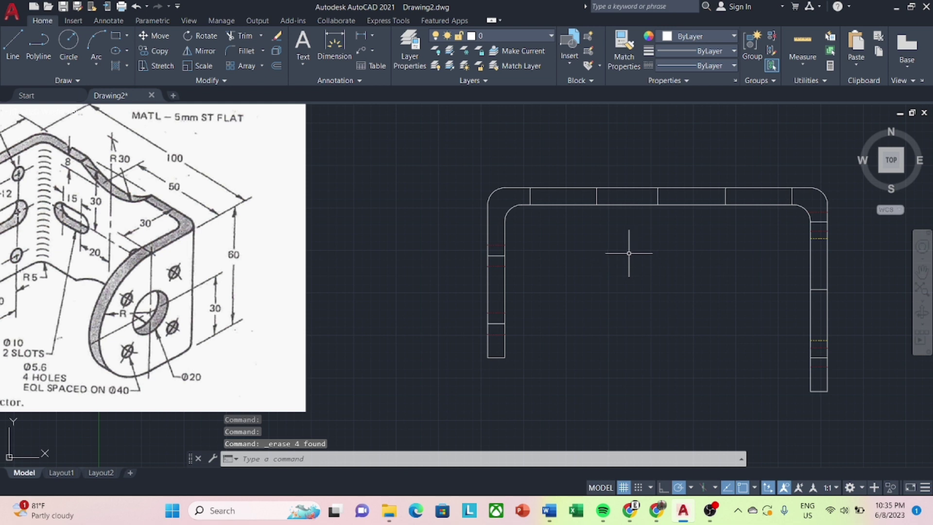
left_click(655, 197)
Erase the leftover short line on the top edge.
left_click(658, 193)
right_click(656, 196)
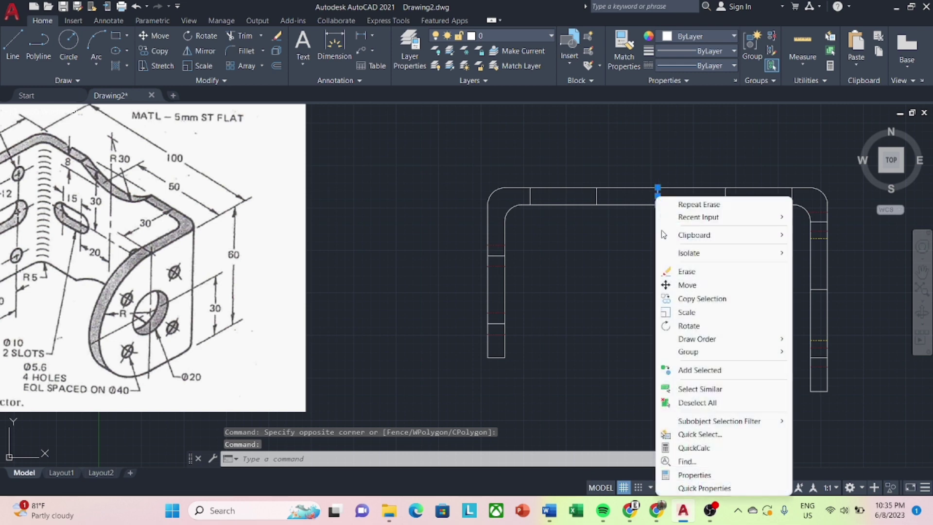
left_click(687, 272)
scroll(687, 271, "down", 2)
middle_click_drag(664, 227, 660, 272)
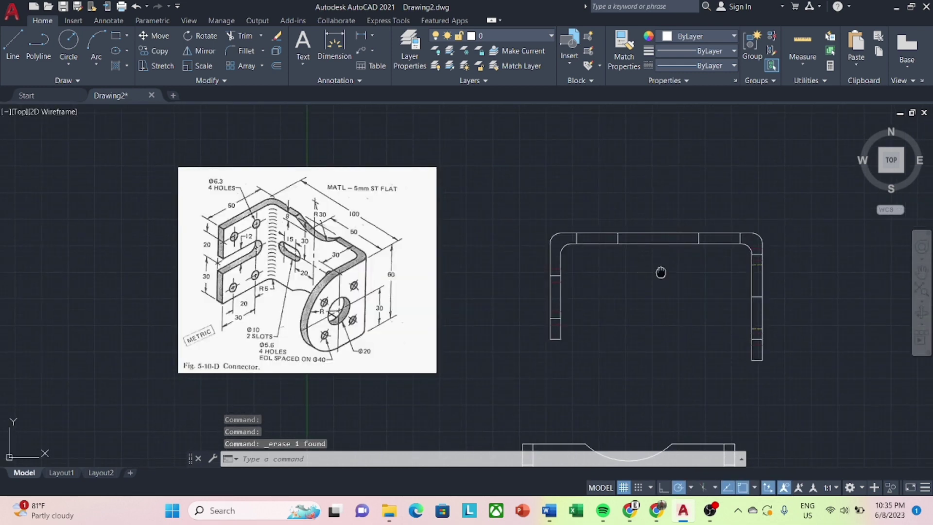
scroll(659, 271, "up", 2)
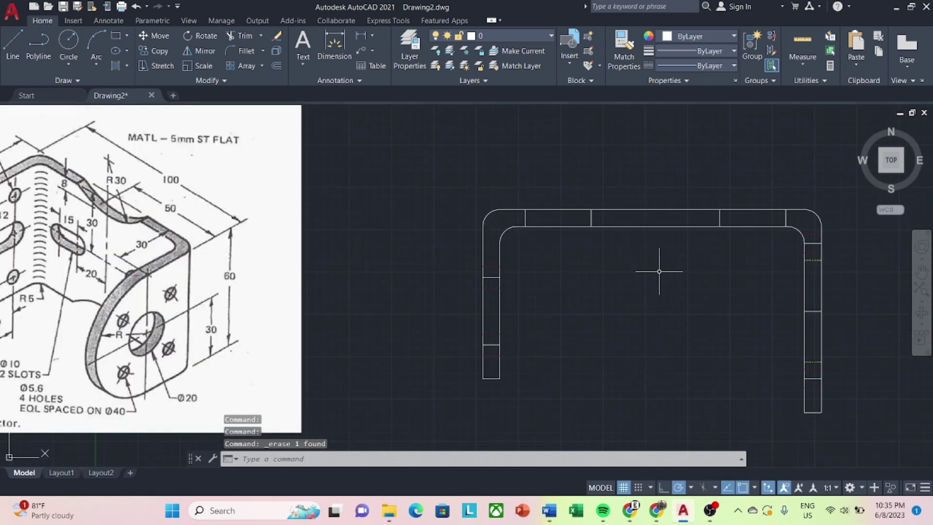
Colour the four remaining short vertical lines dark red (153,27,30).
left_click(591, 217)
left_click(525, 217)
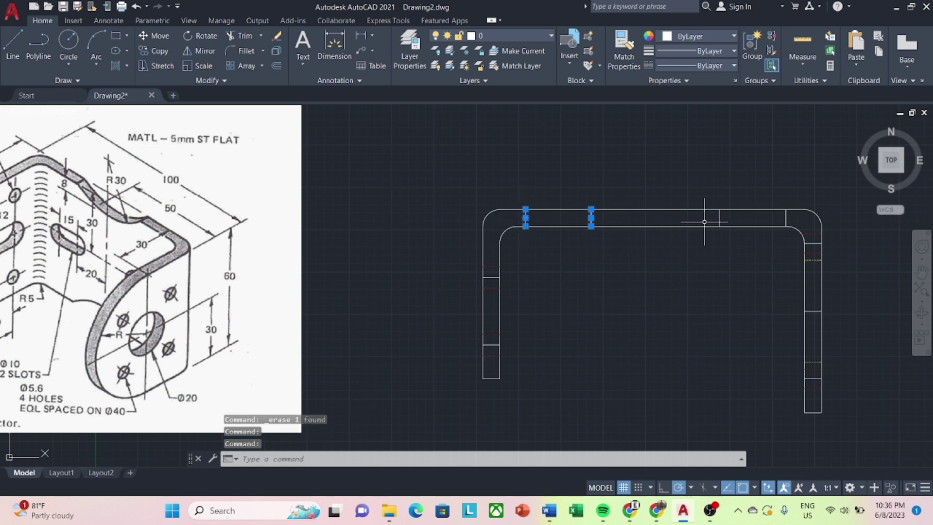
left_click(719, 216)
left_click(786, 217)
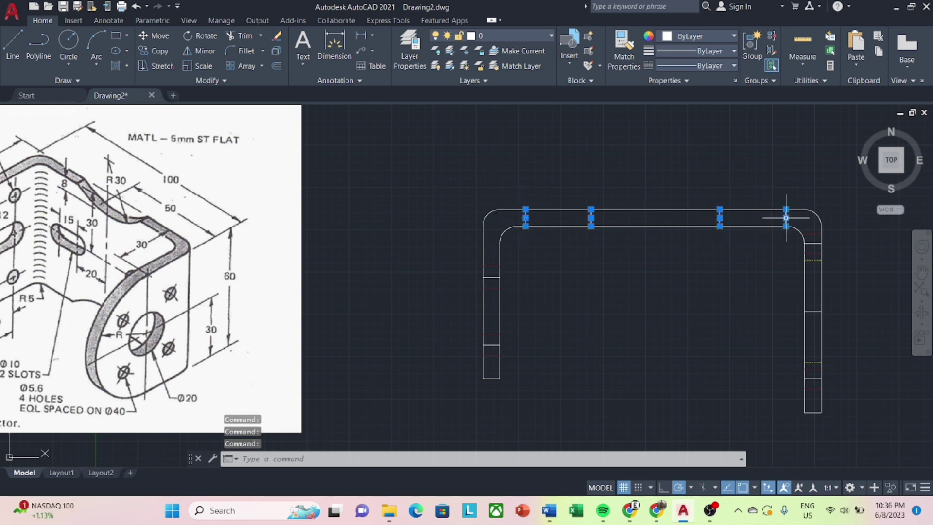
left_click(734, 37)
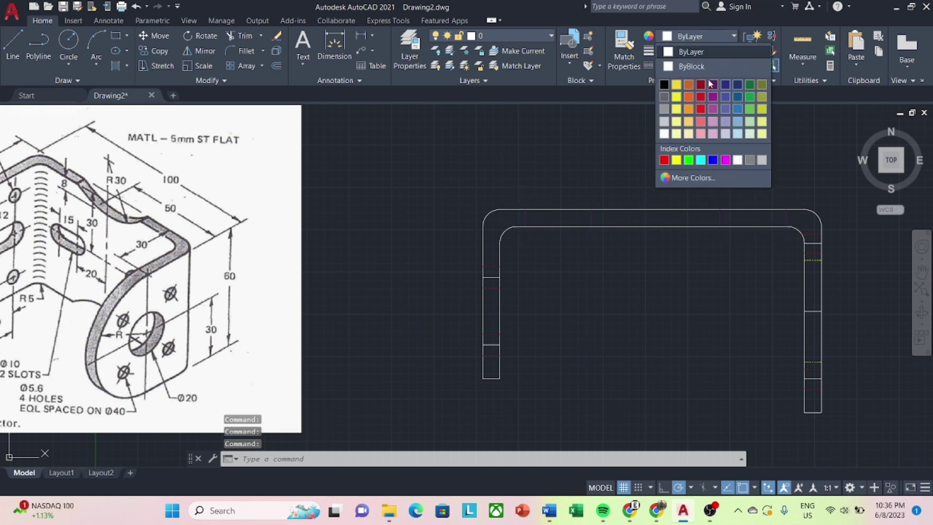
left_click(701, 84)
left_click(712, 66)
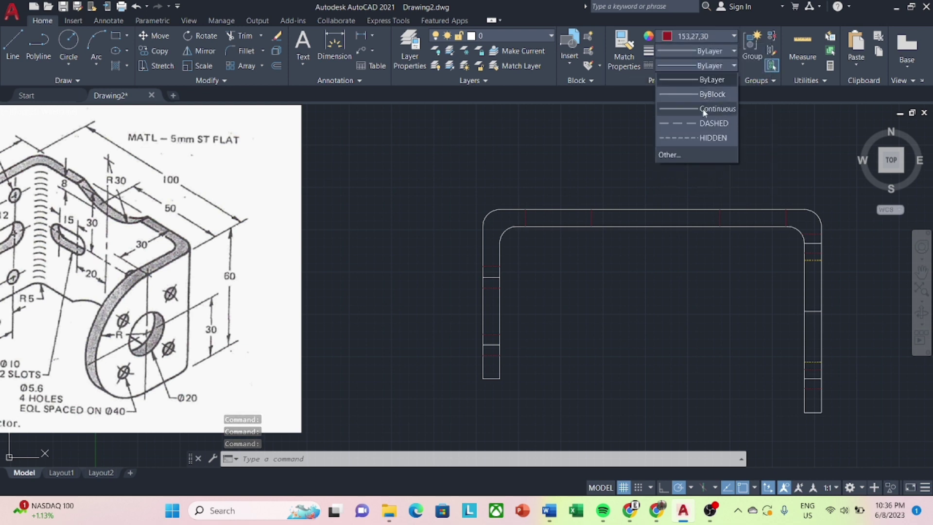
left_click(713, 123)
key("Escape")
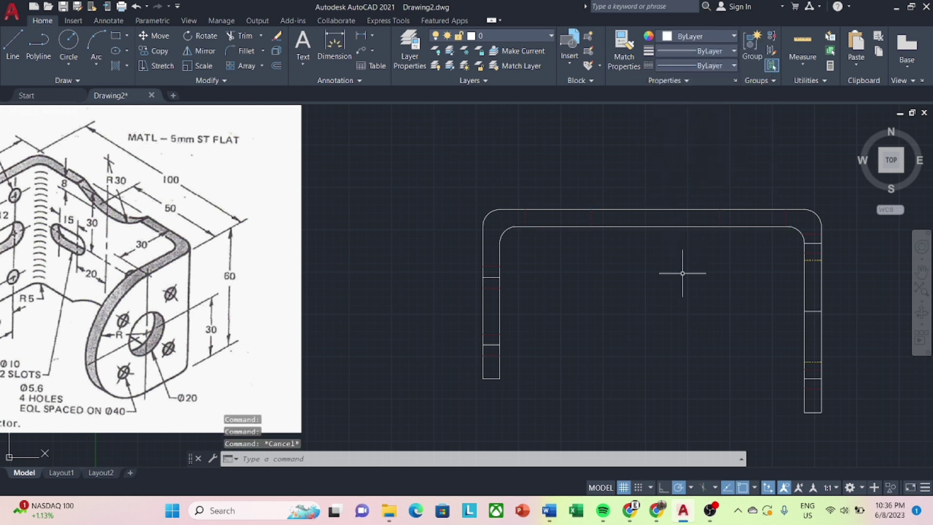
middle_click_drag(675, 276, 631, 263)
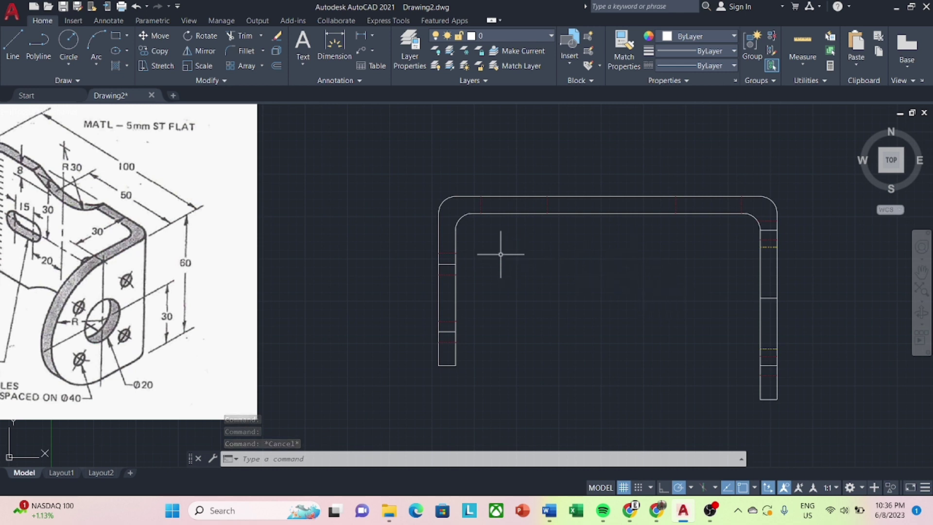
Offset the bracket's top edge by 10.
type("l")
key("Return")
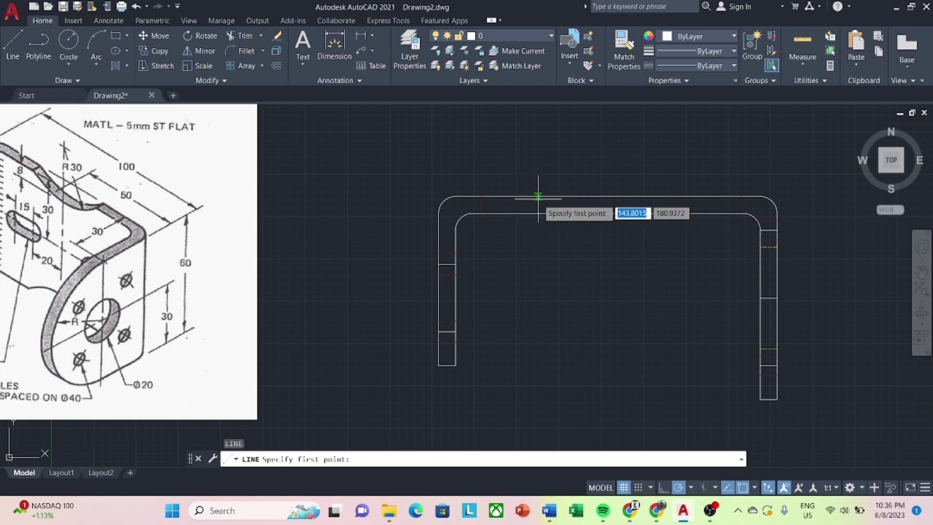
key("Escape")
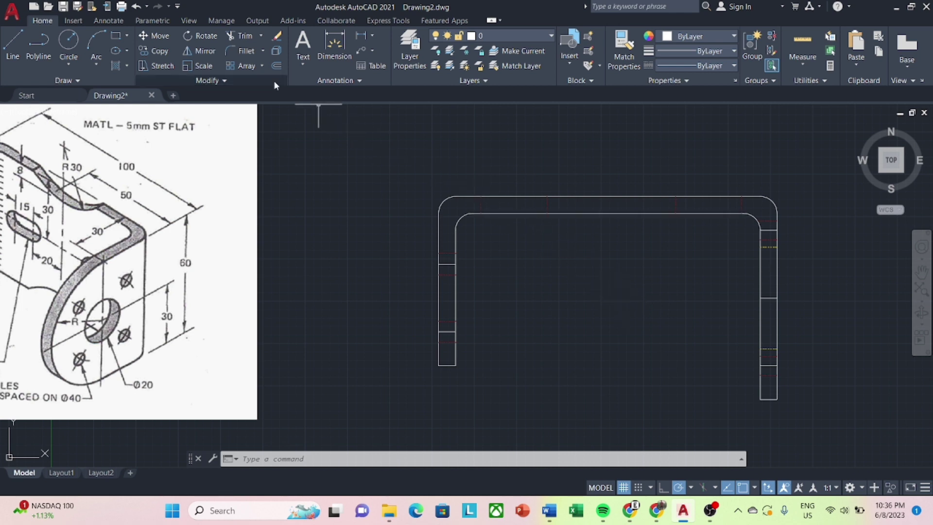
type("o")
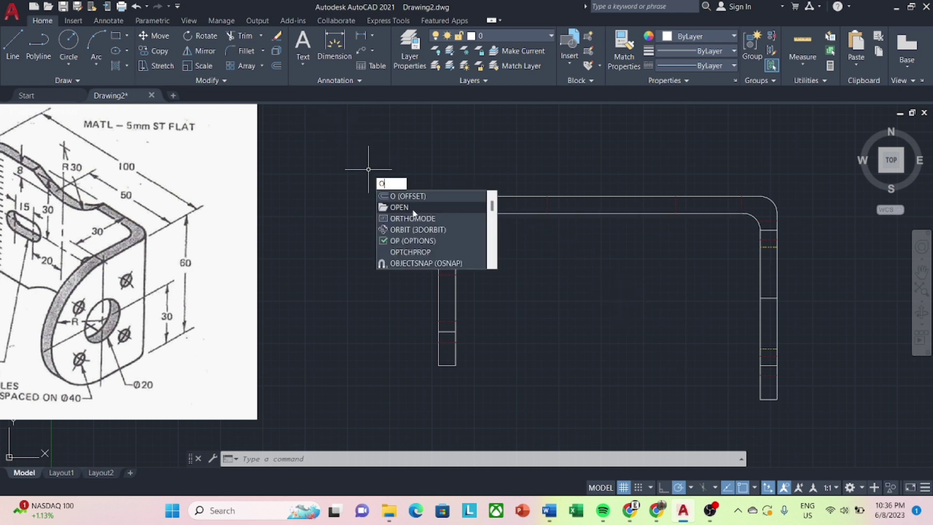
key("Return")
type("10")
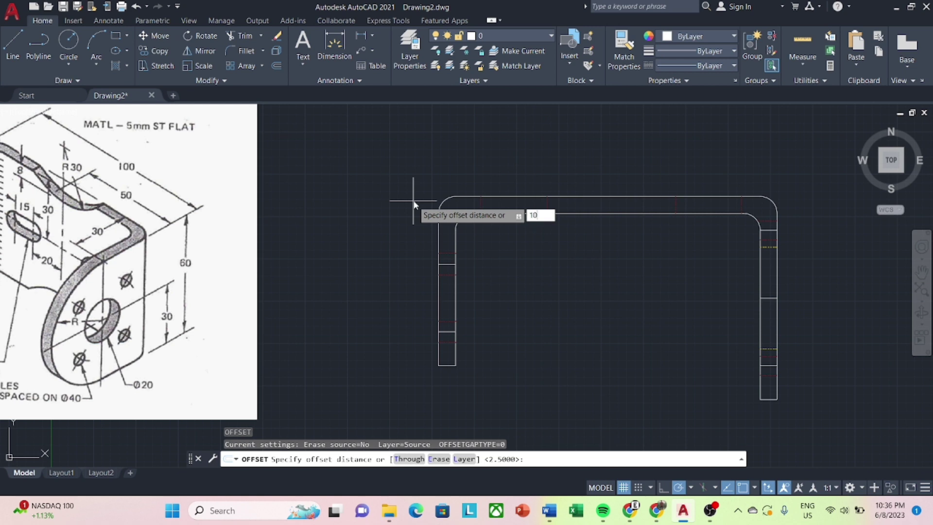
key("Return")
left_click(479, 197)
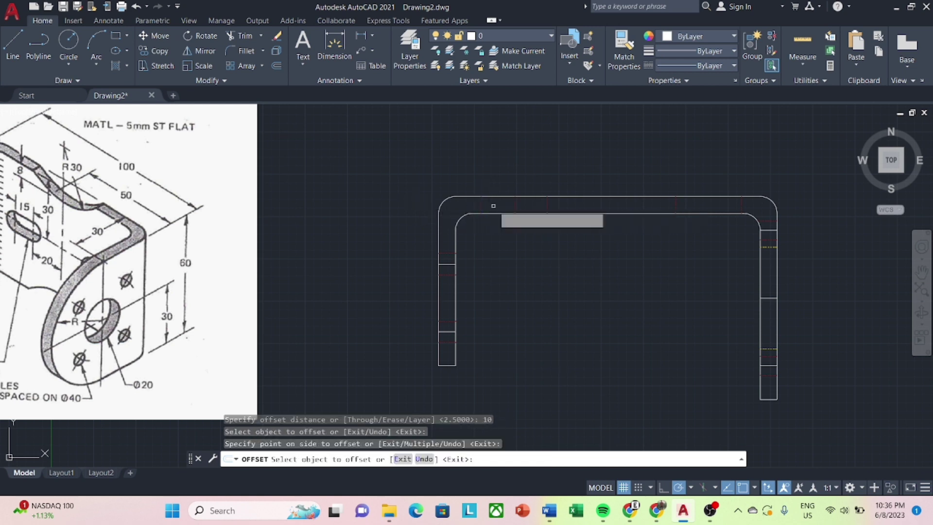
left_click(678, 197)
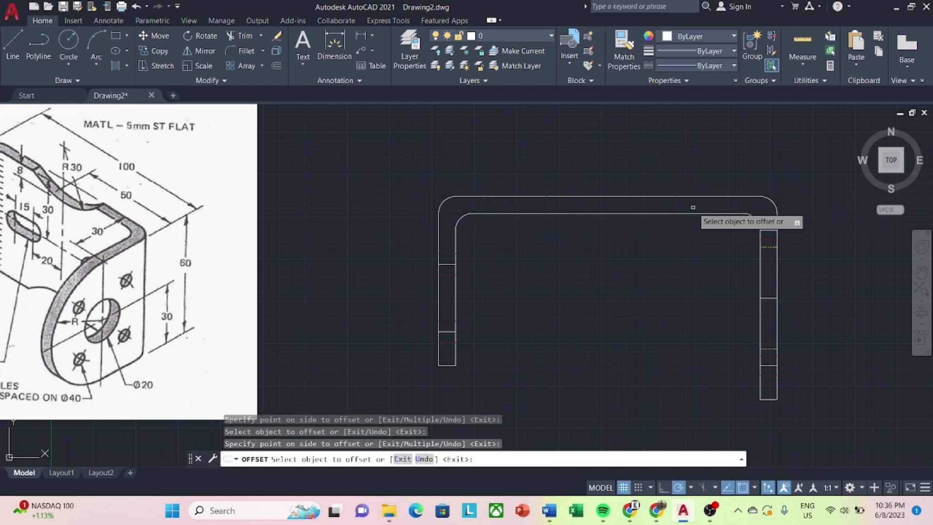
key("Escape")
key("Escape")
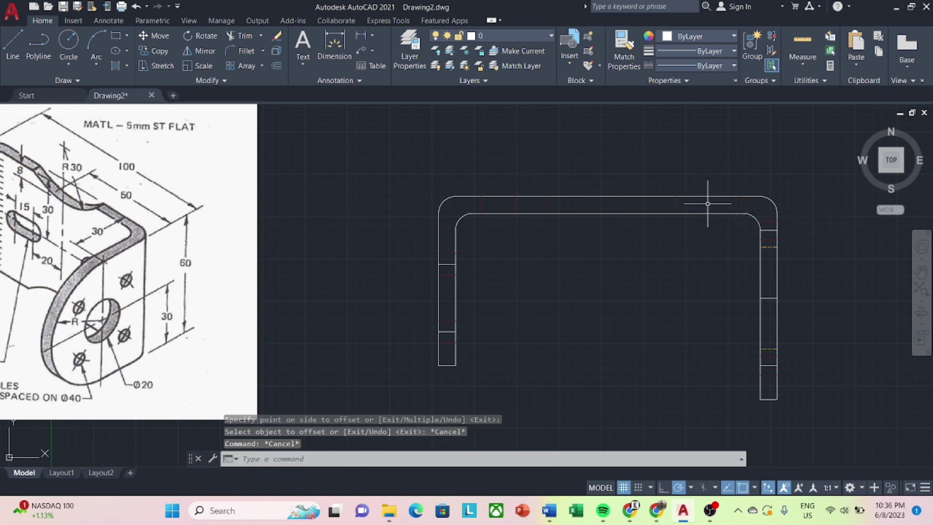
Change two red short lines to white with ByLayer linetype.
left_click(709, 203)
left_click(515, 205)
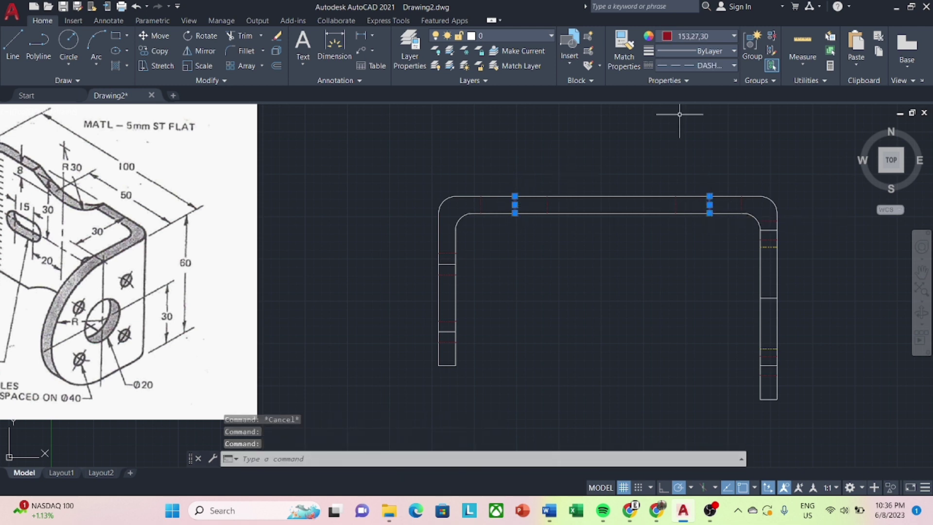
left_click(726, 36)
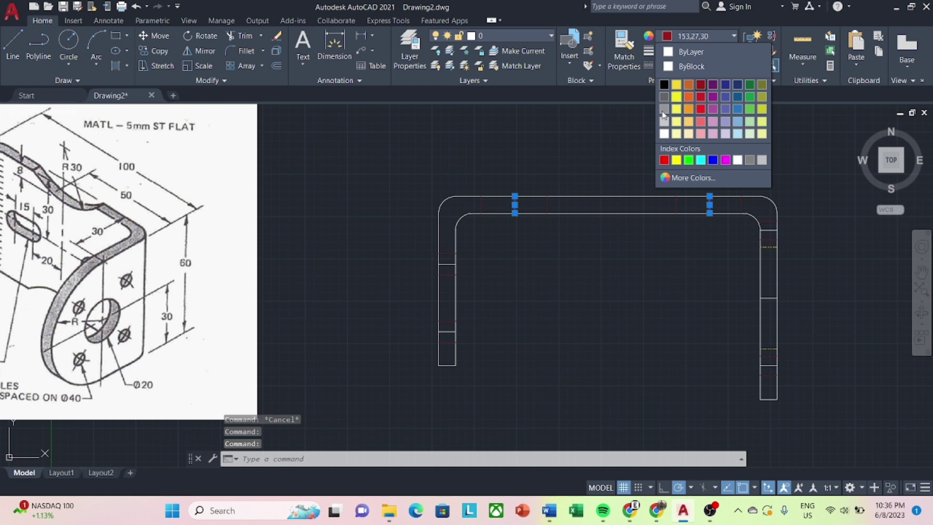
left_click(664, 133)
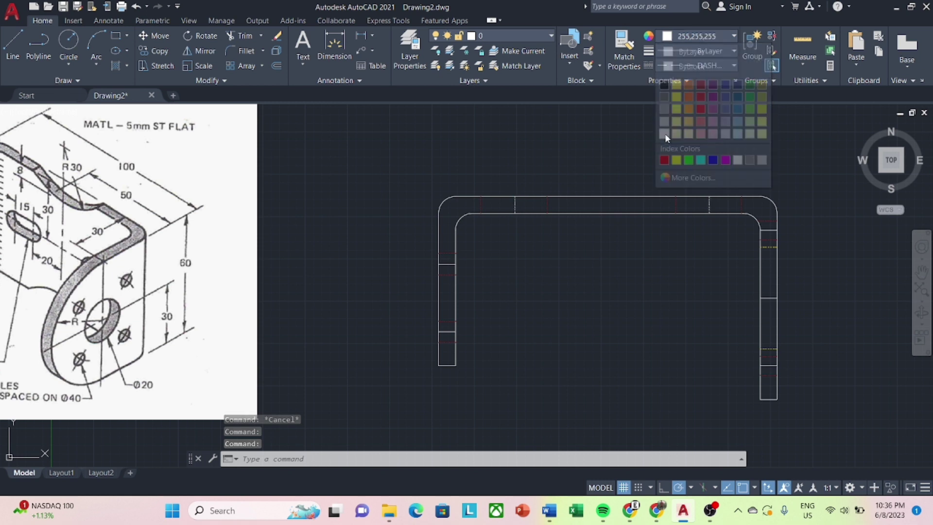
left_click(733, 65)
left_click(700, 79)
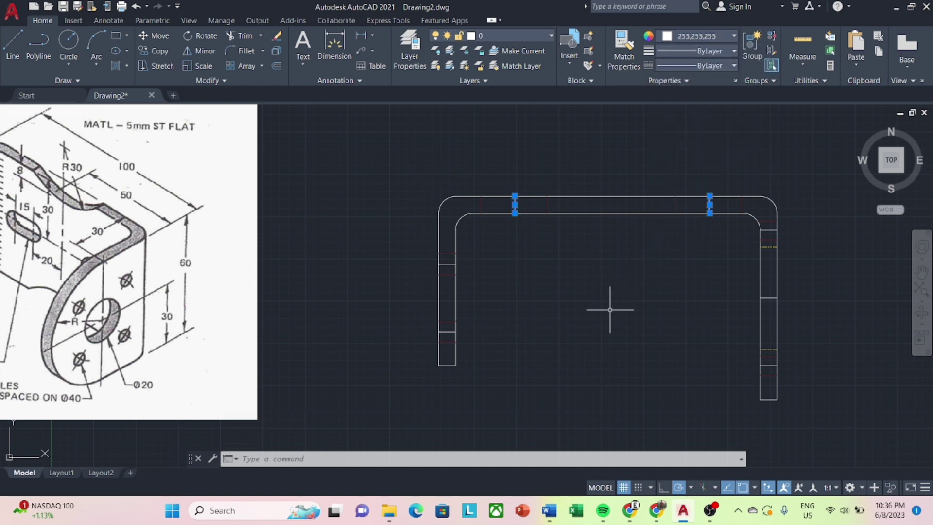
Move the connector reference image to the right of the side view.
middle_click_drag(609, 310, 564, 262)
scroll(550, 255, "down", 2)
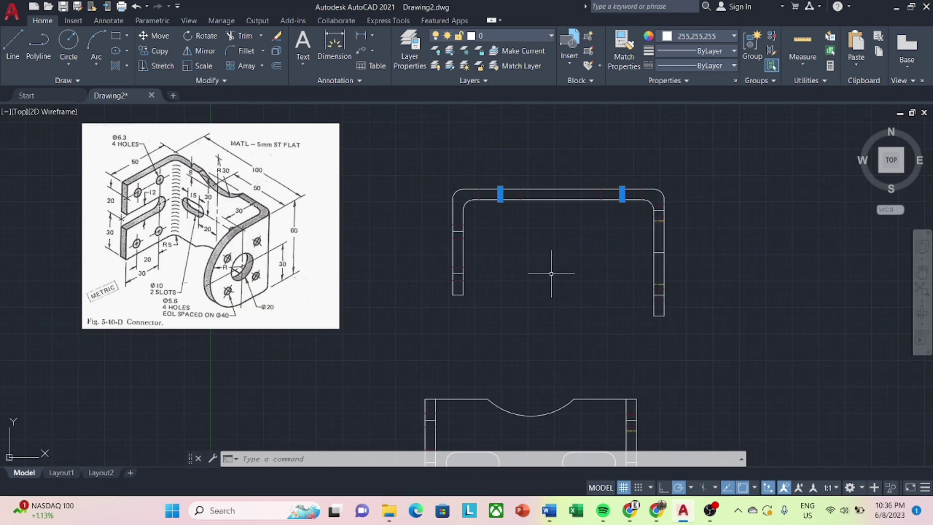
middle_click_drag(566, 291, 536, 221)
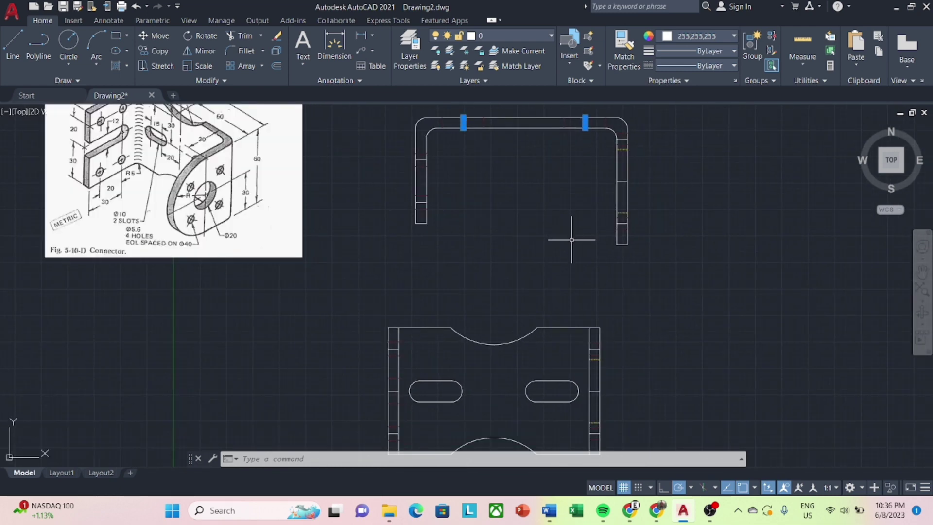
mouse_move(776, 327)
middle_mouse_down()
mouse_move(683, 304)
mouse_move(533, 306)
middle_mouse_up()
scroll(680, 293, "down", 3)
left_click_drag(214, 150, 193, 121)
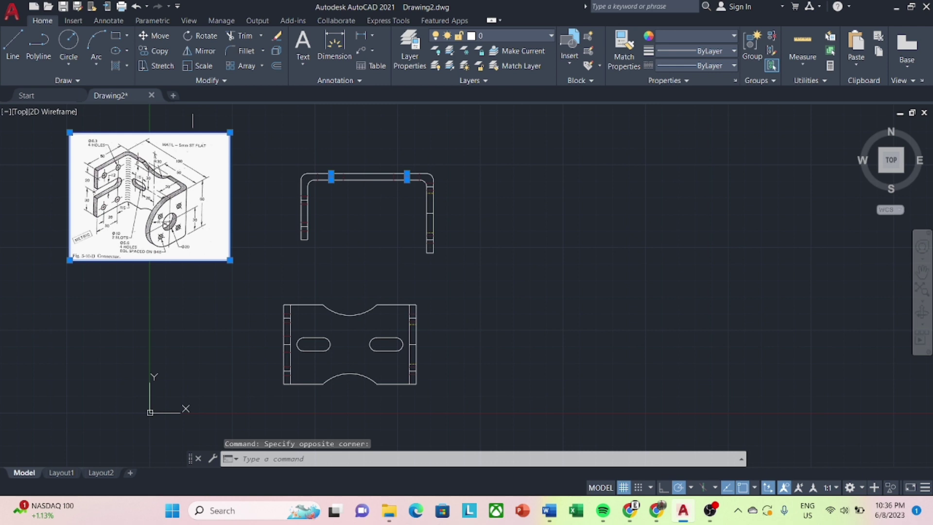
left_click(160, 35)
left_click(145, 180)
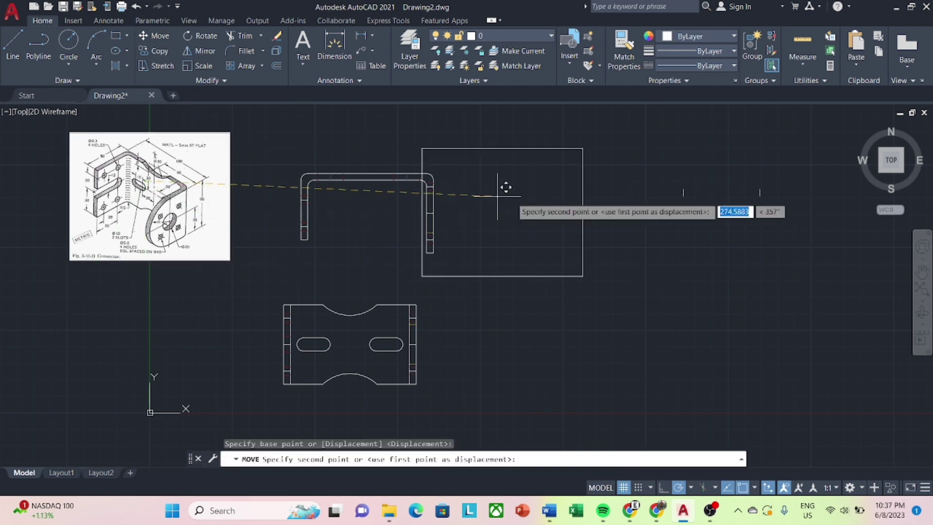
left_click(580, 179)
Reselect the connector picture and pick a base point to reposition it.
mouse_move(586, 315)
middle_mouse_down()
mouse_move(558, 250)
mouse_move(543, 337)
middle_mouse_up()
scroll(559, 250, "up", 2)
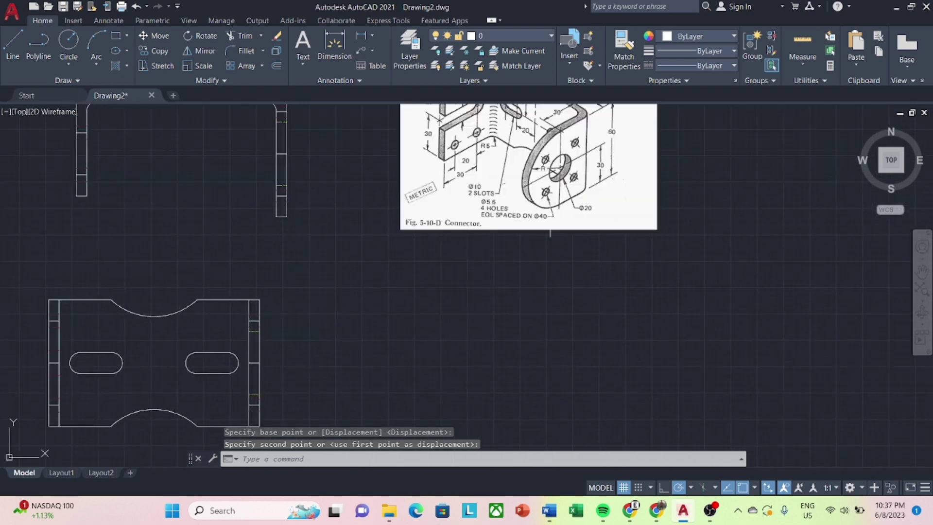
left_click(535, 160)
left_click(376, 114)
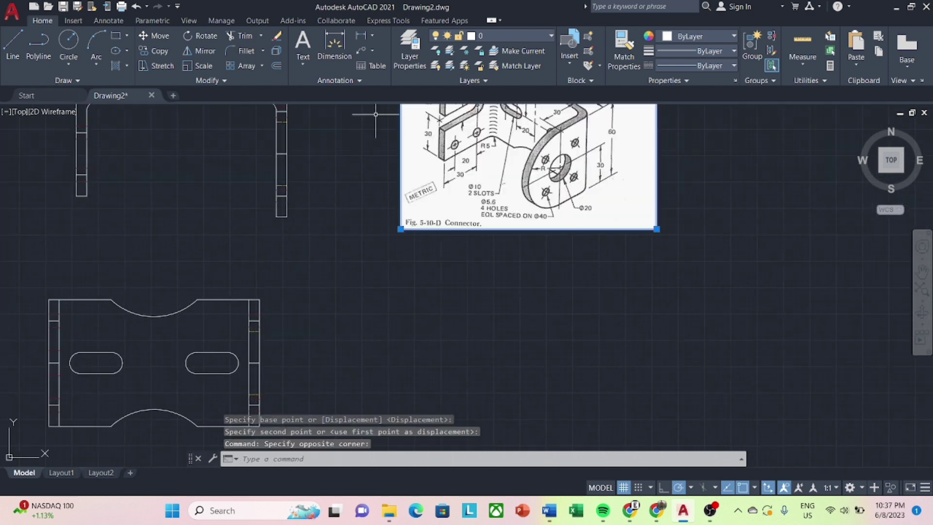
left_click(153, 35)
left_click(474, 126)
Drop the picture at its new spot and draw the square's 60-unit top edge.
left_click(698, 342)
middle_click_drag(697, 342, 679, 244)
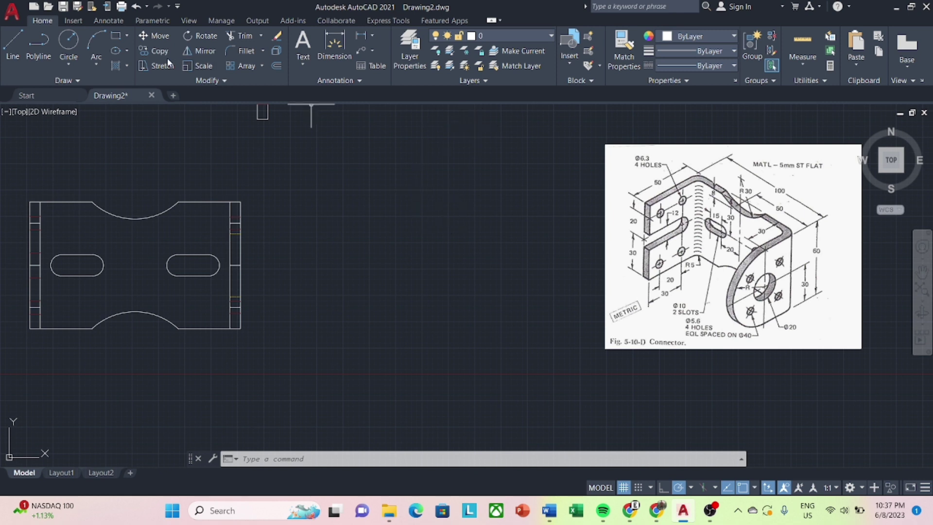
left_click(19, 41)
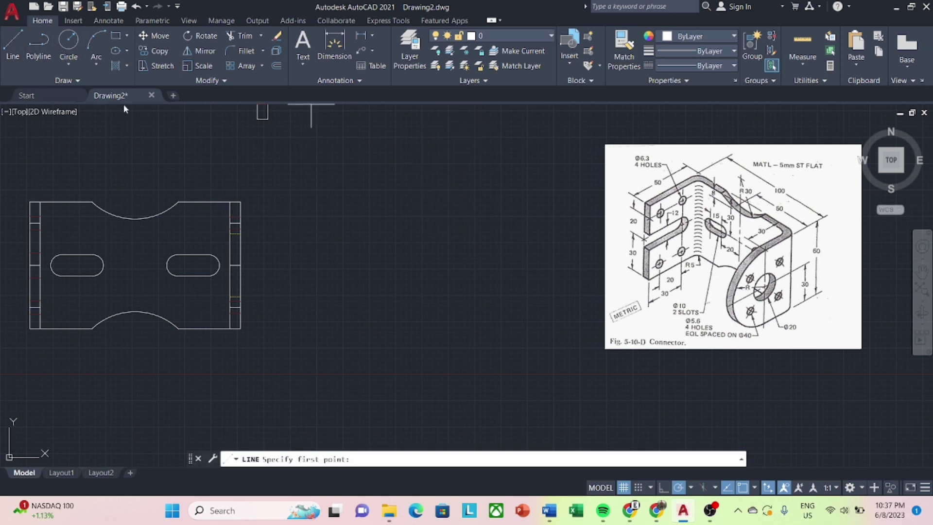
left_click(348, 209)
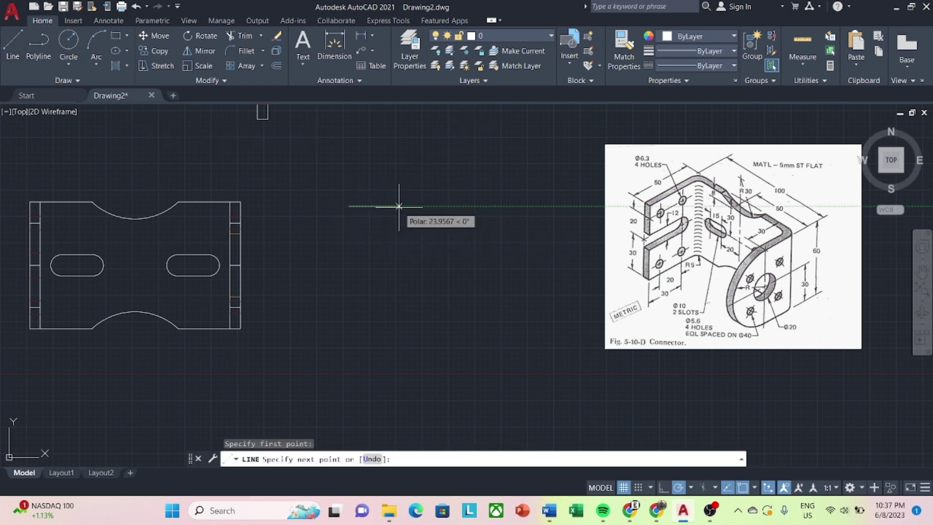
type("60")
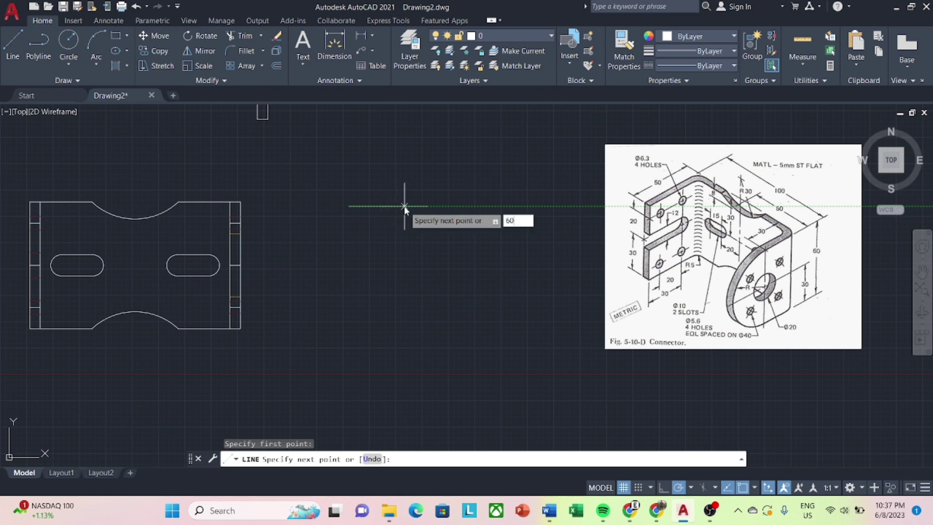
key("Return")
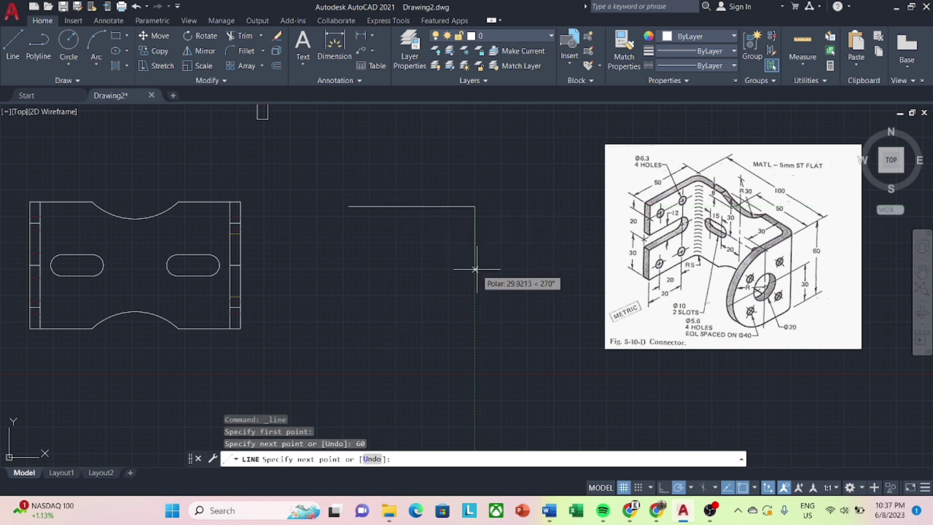
Erase the stray 6-unit vertical segment drawn by mistake.
type("6")
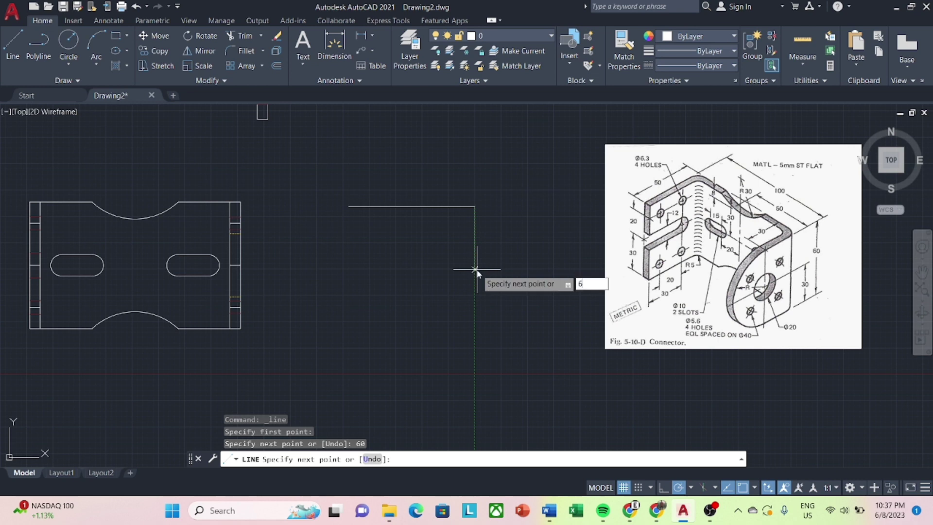
key("Return")
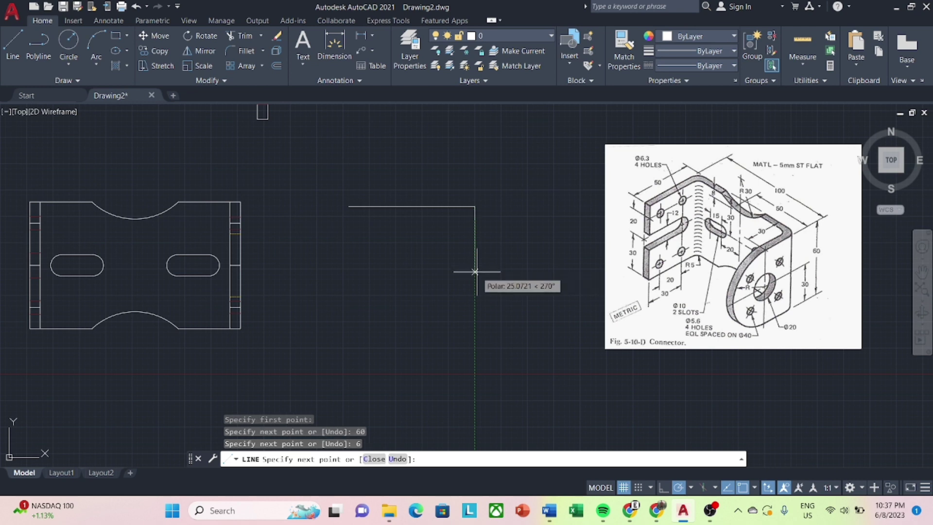
key("Return")
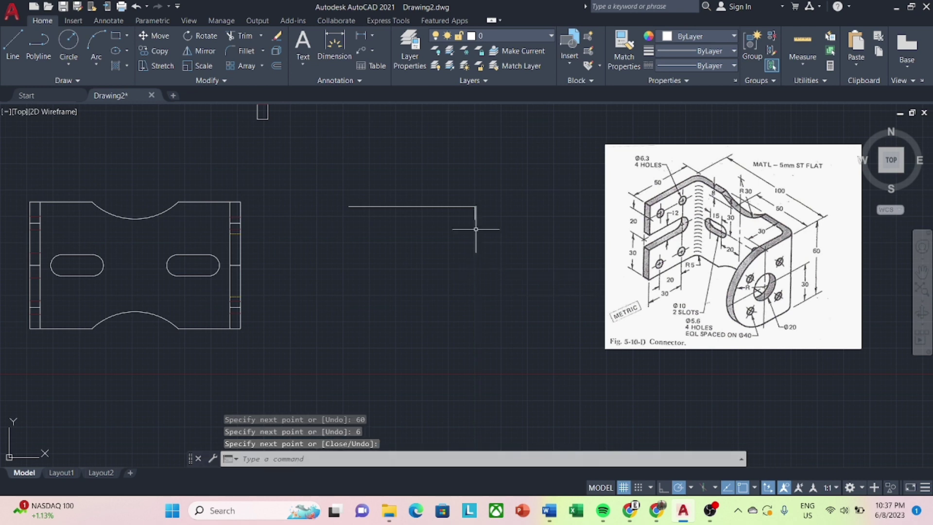
left_click(474, 217)
right_click(487, 225)
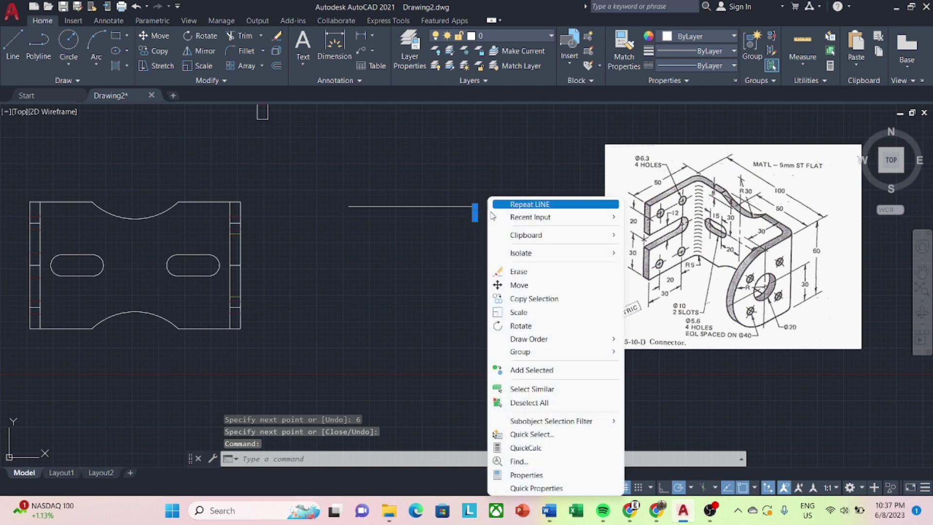
left_click(518, 272)
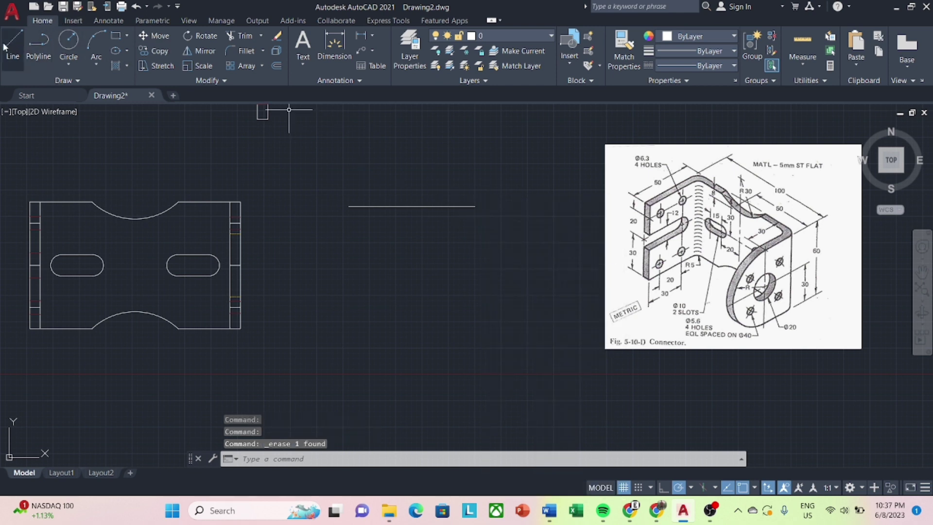
Complete the square with a 60-unit right edge, then the bottom and left edges.
left_click(3, 48)
left_click(475, 207)
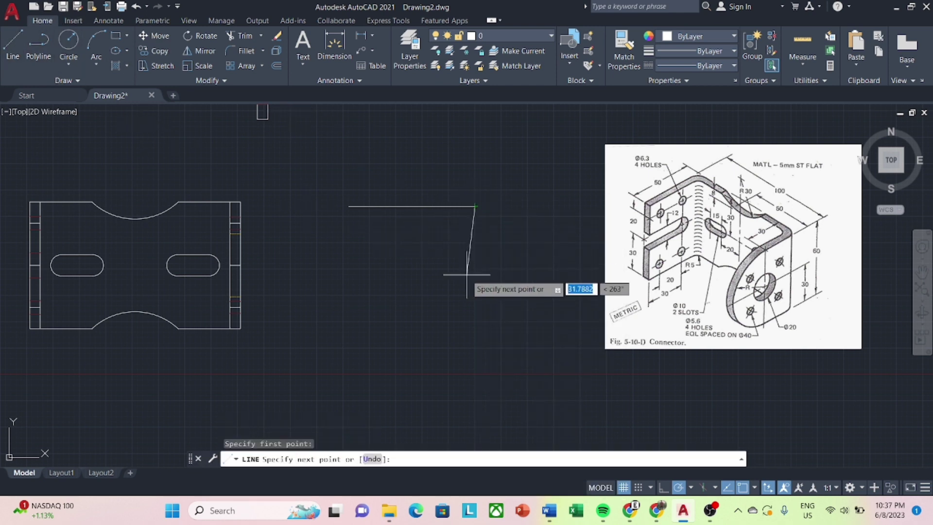
type("60")
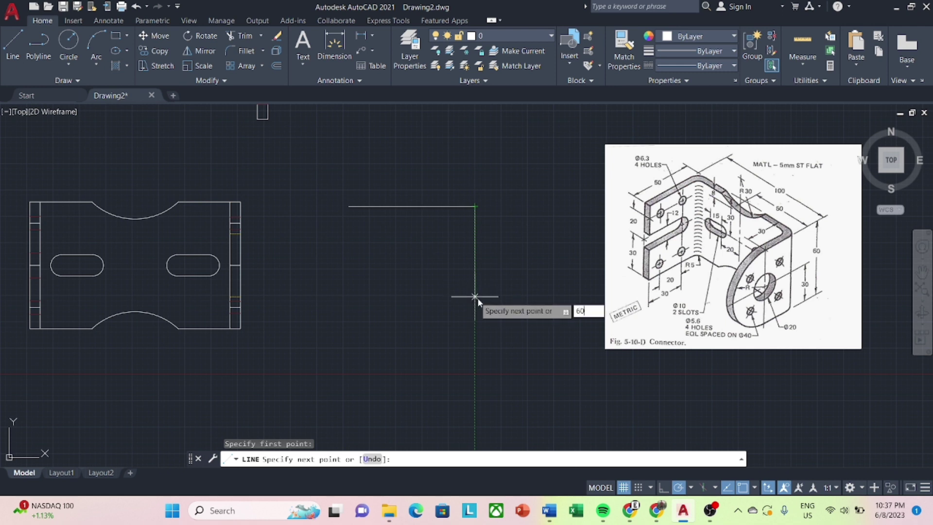
key("Return")
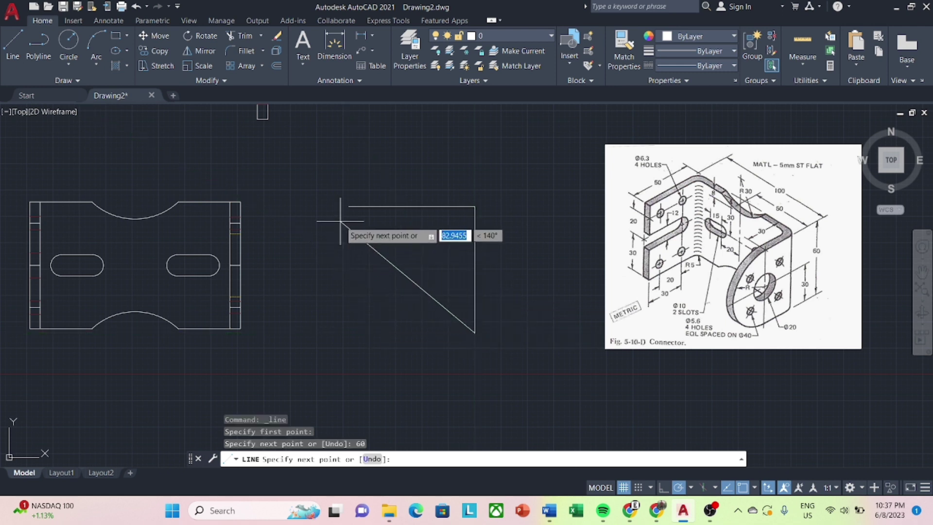
left_click(348, 333)
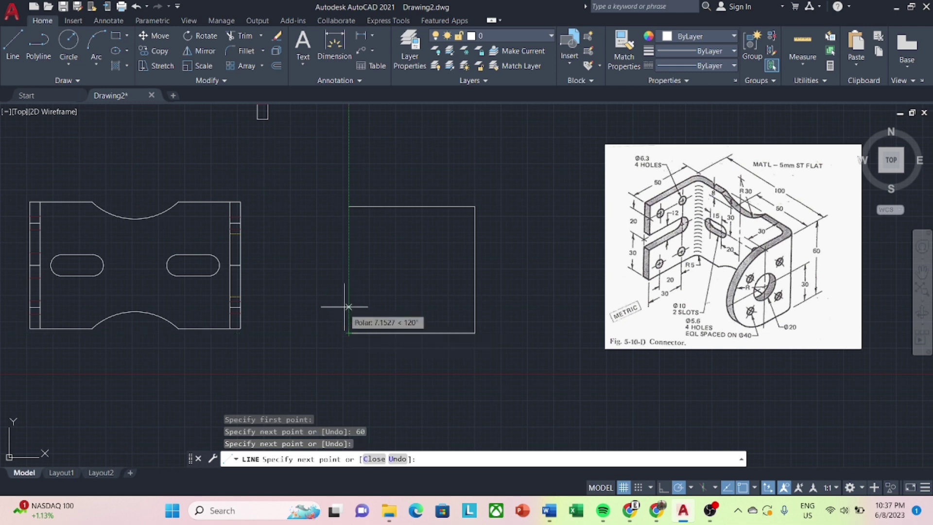
left_click(349, 207)
key("Escape")
type("O")
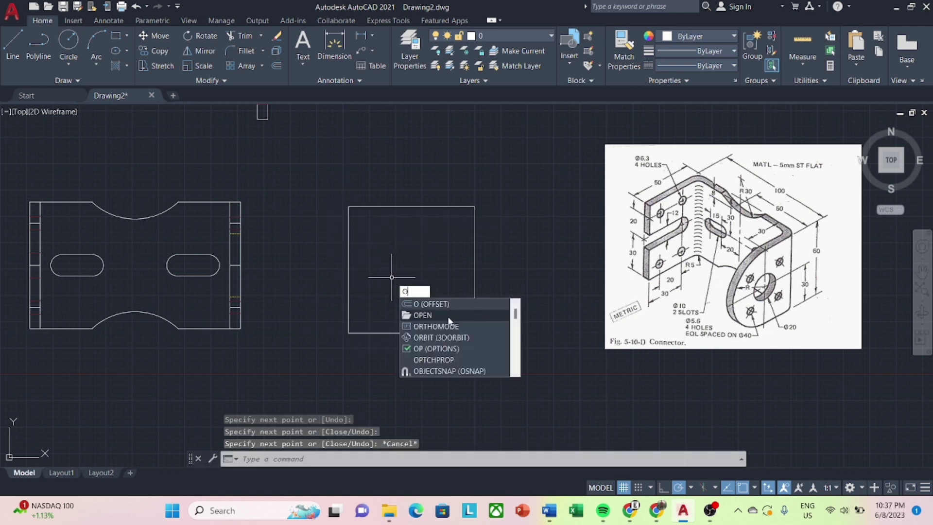
Offset the square's right edge 30 inward and centre a circle on that line's midpoint.
key("Return")
type("30")
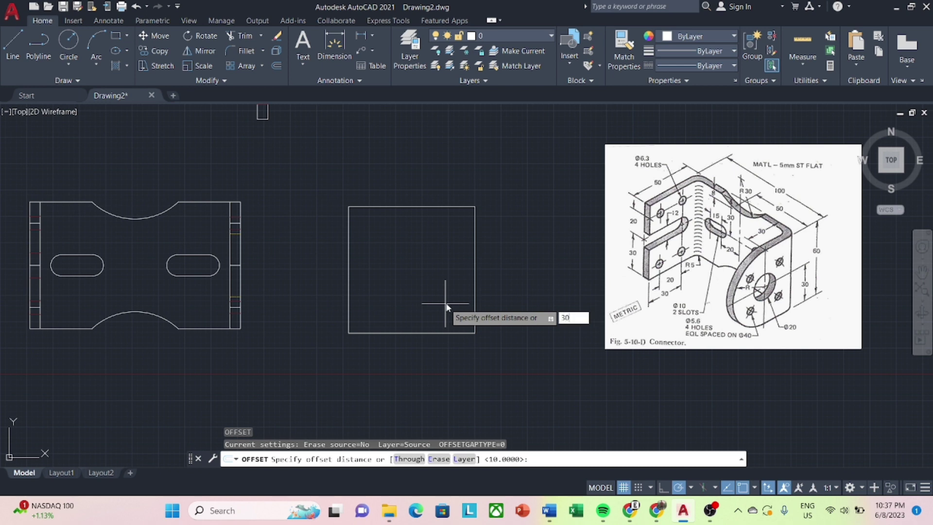
key("Return")
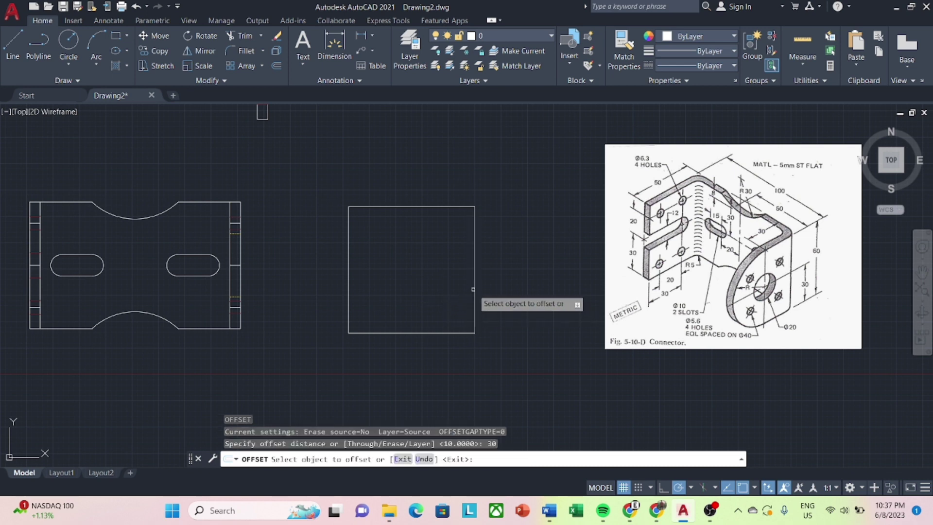
left_click(473, 290)
left_click(440, 293)
key("Escape")
type("c")
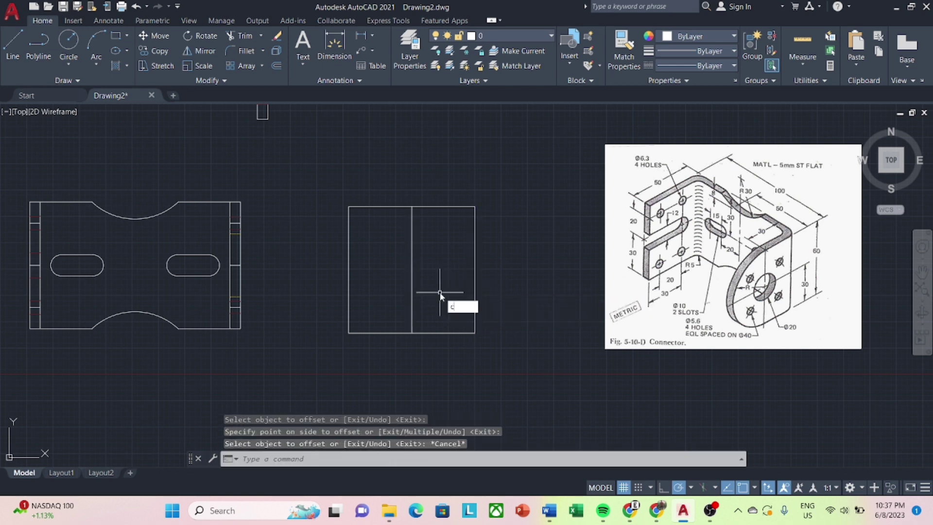
key("Return")
left_click(411, 269)
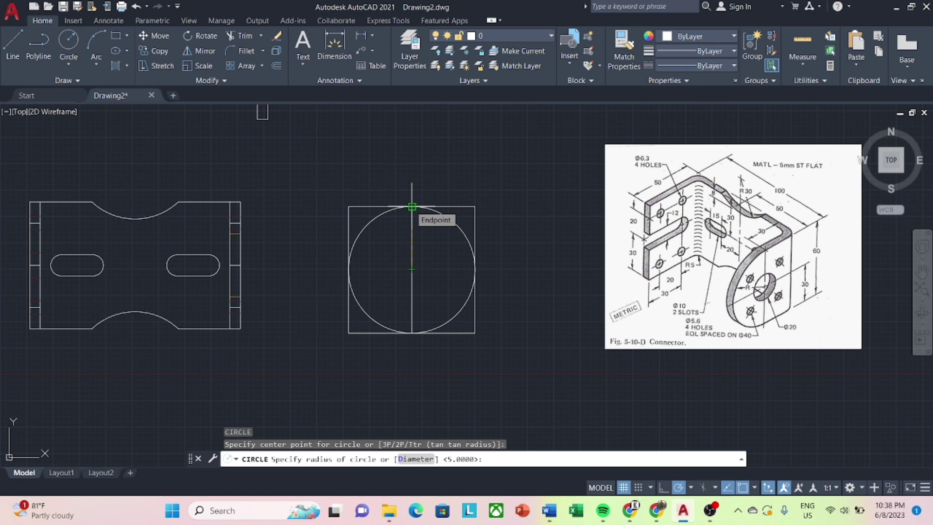
Size the circle to the line's top end, then trim the square's left side and the circle's right arcs.
left_click(412, 206)
type("t")
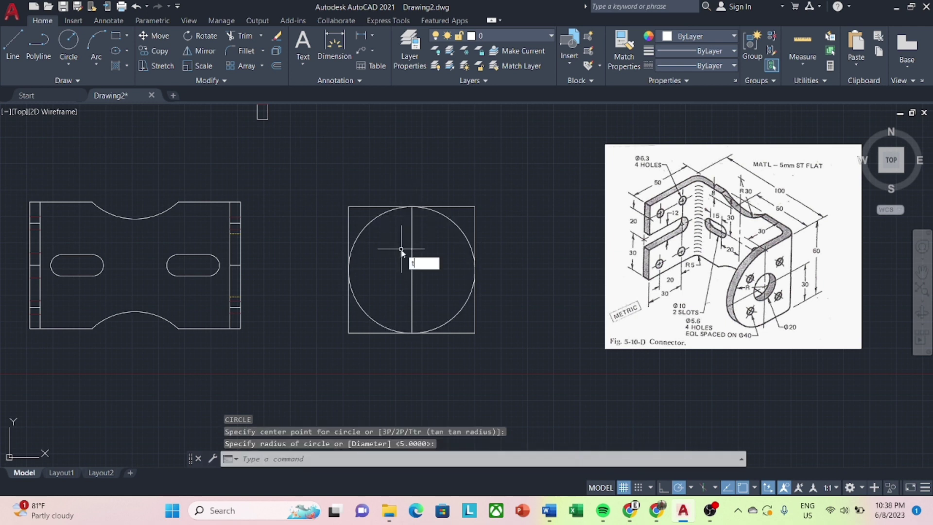
key("BackSpace")
type("tr")
key("Return")
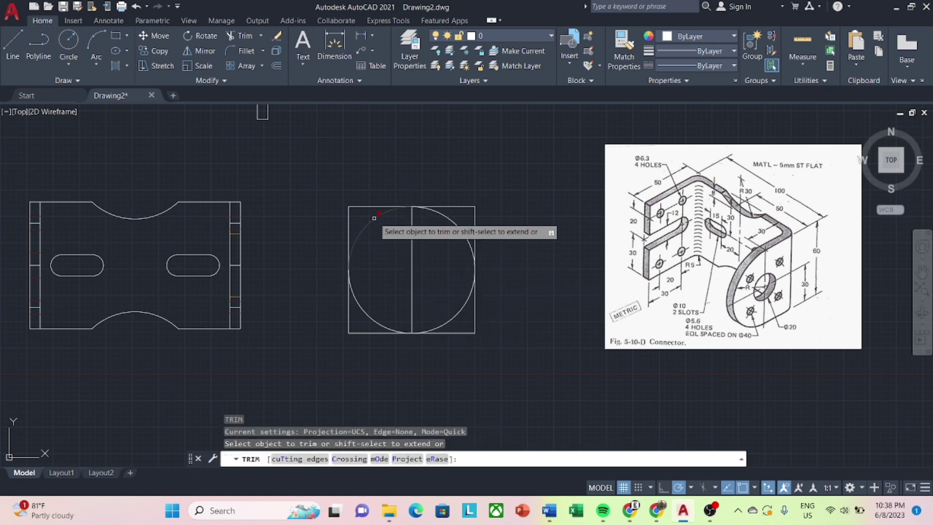
left_click(348, 219)
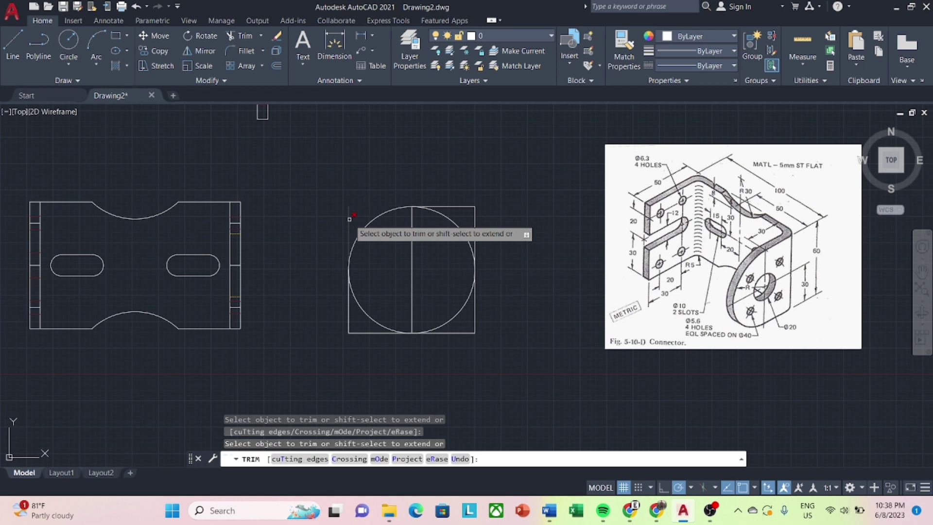
left_click(348, 314)
left_click(368, 333)
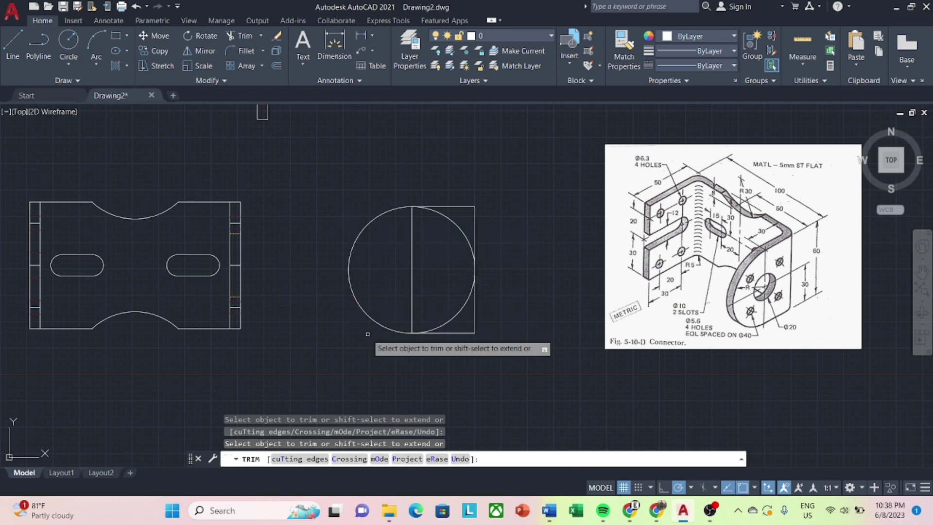
left_click(453, 317)
left_click(466, 239)
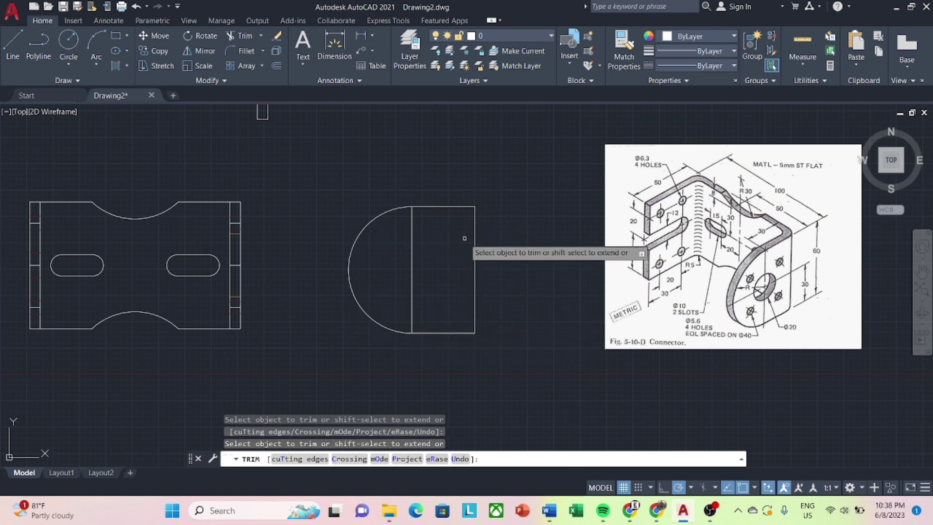
key("Escape")
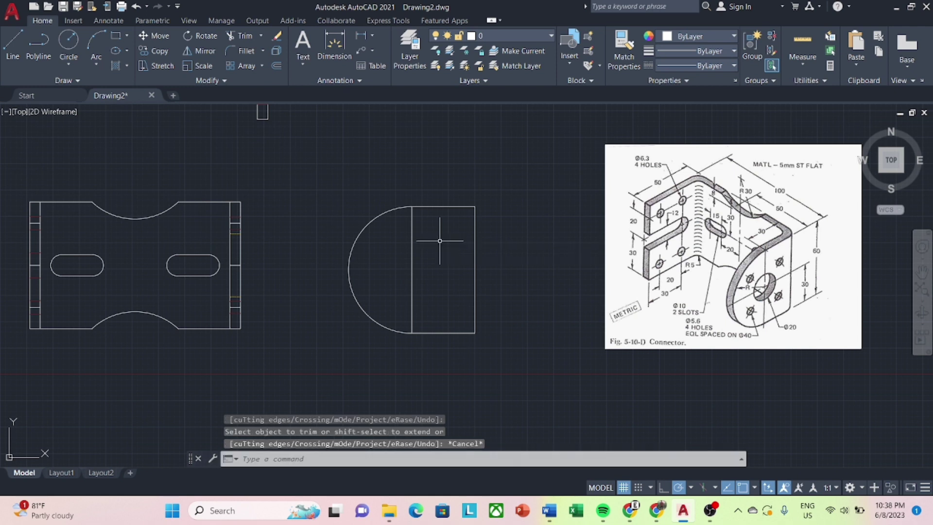
Offset the shape's right edge 50 units to the left.
type("o")
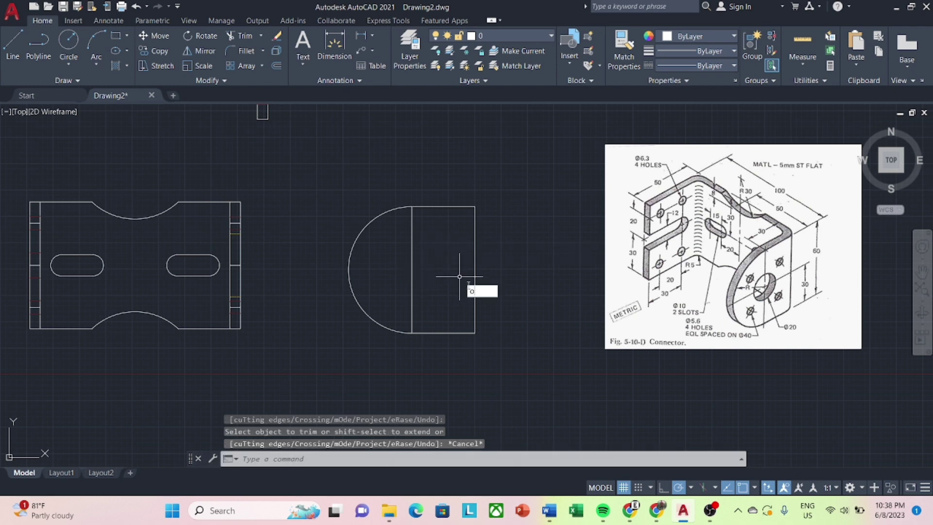
key("Return")
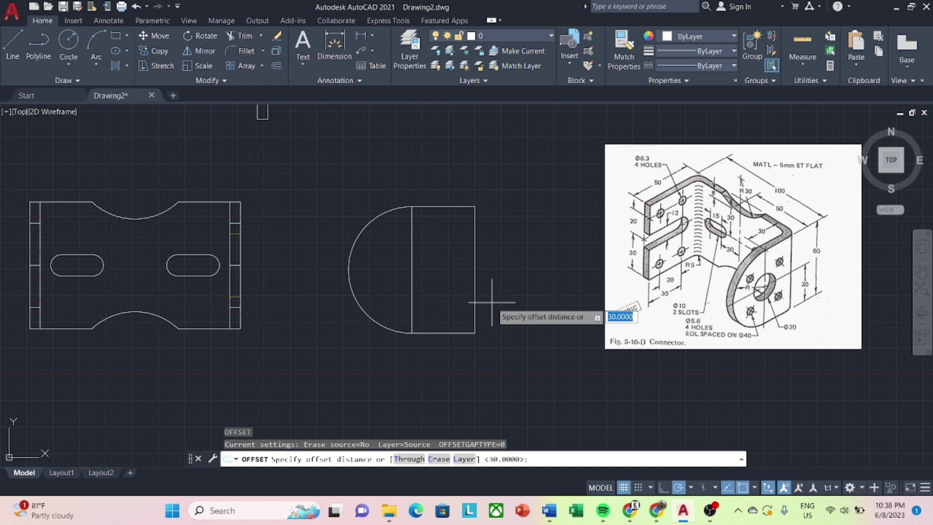
type("0")
key("Return")
left_click(475, 300)
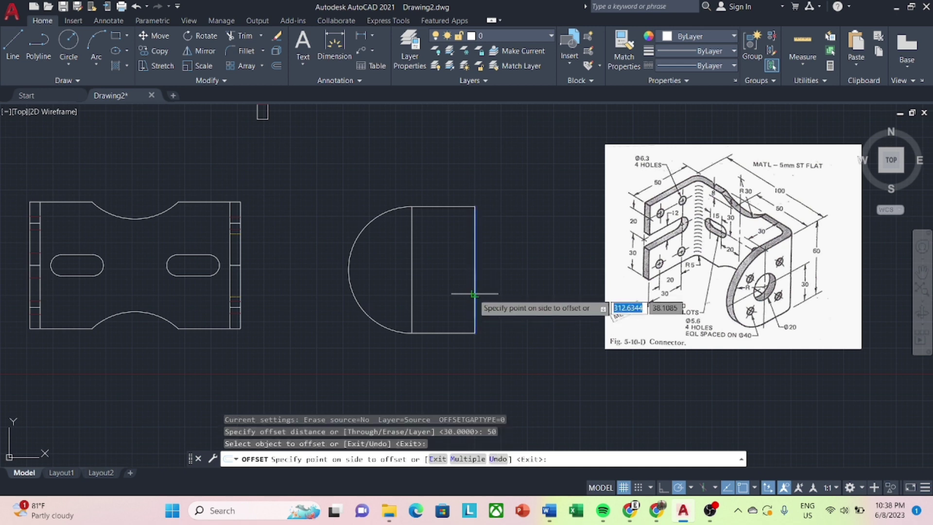
left_click(442, 291)
key("Escape")
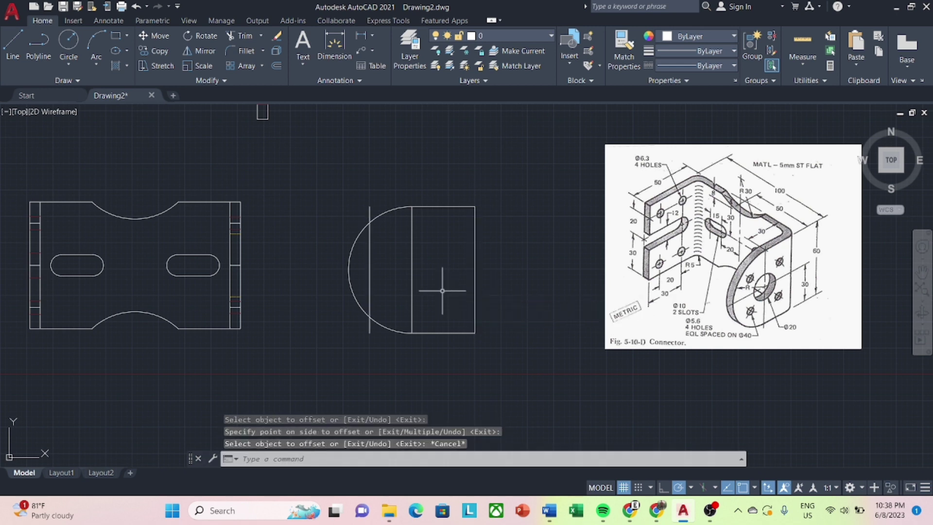
Extend the top edge to the outer left line.
type("ex")
key("Return")
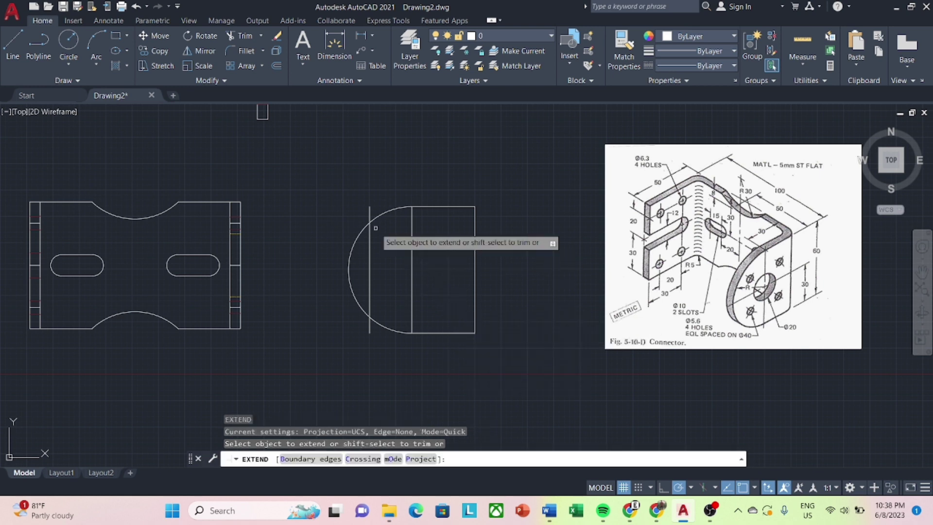
left_click(425, 213)
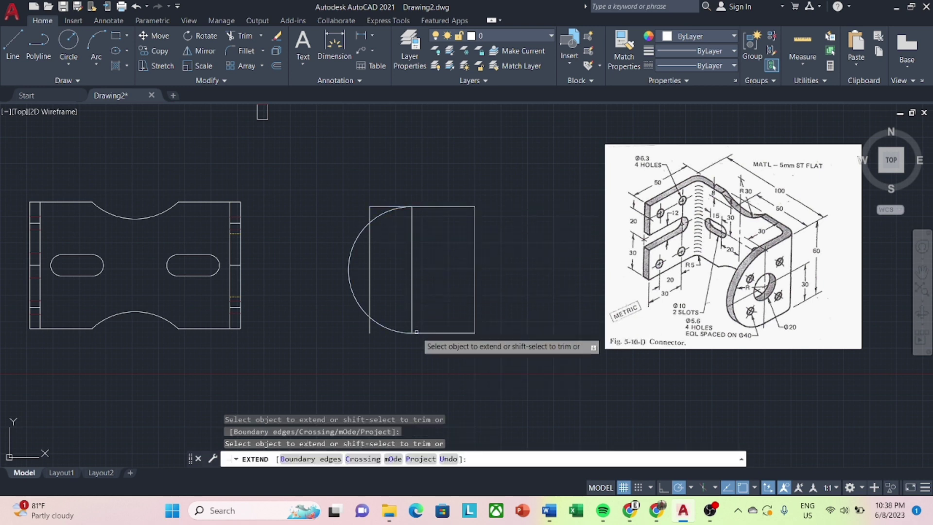
key("Return")
Erase the inner vertical line.
left_click(412, 302)
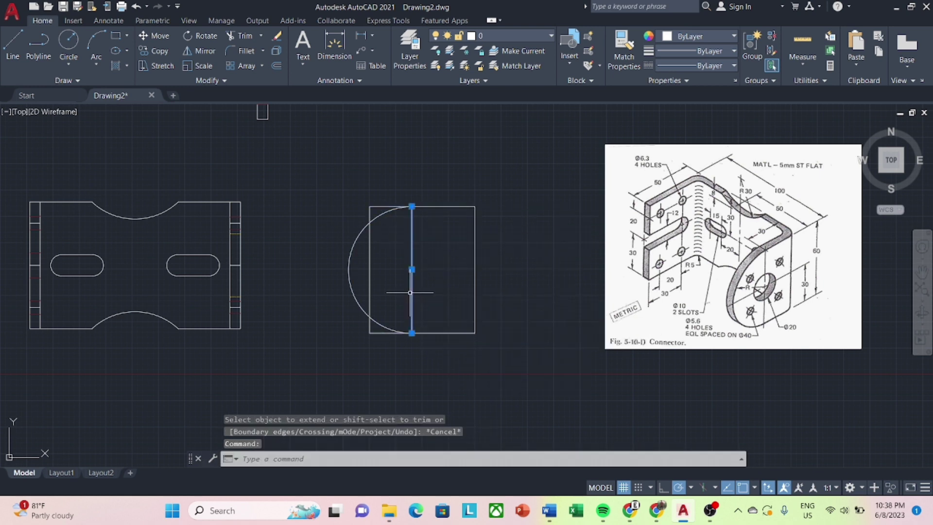
right_click(410, 311)
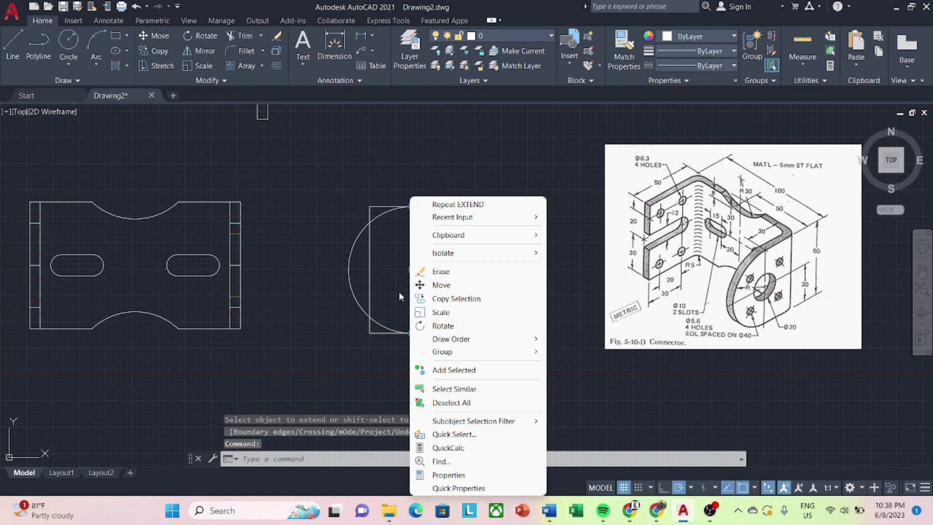
key("Escape")
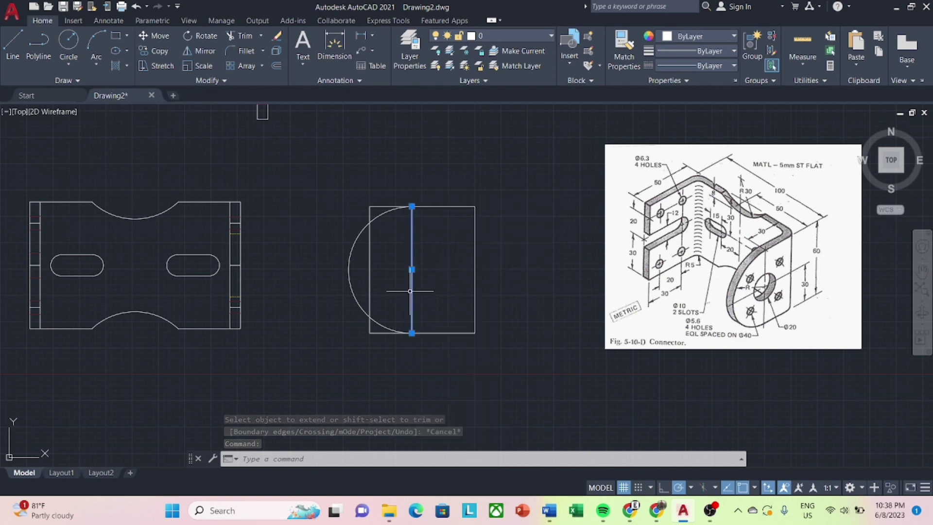
right_click(412, 304)
left_click(443, 271)
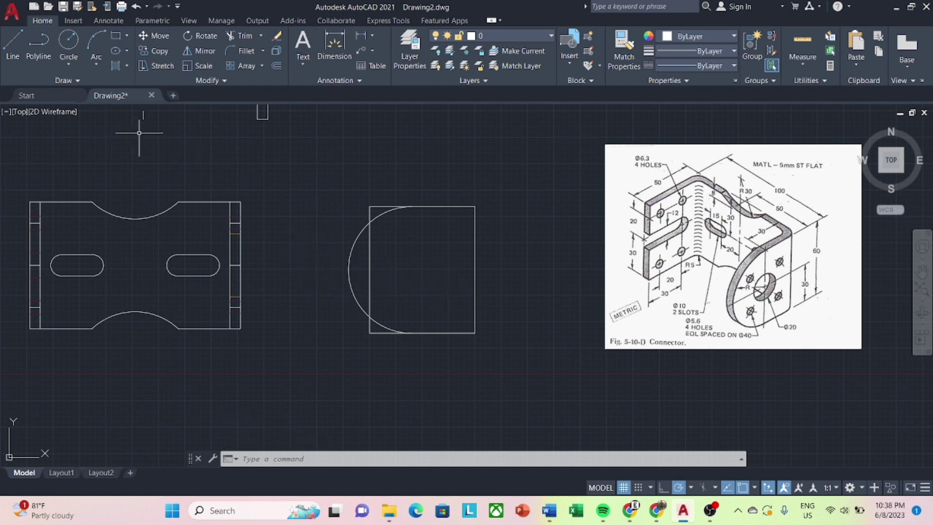
Draw a horizontal middle line from the left edge midpoint.
left_click(12, 46)
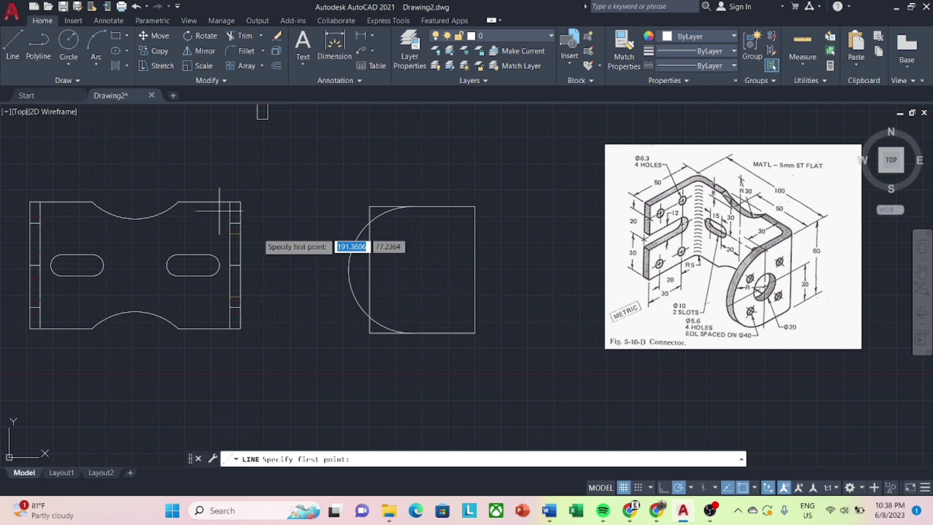
left_click(374, 267)
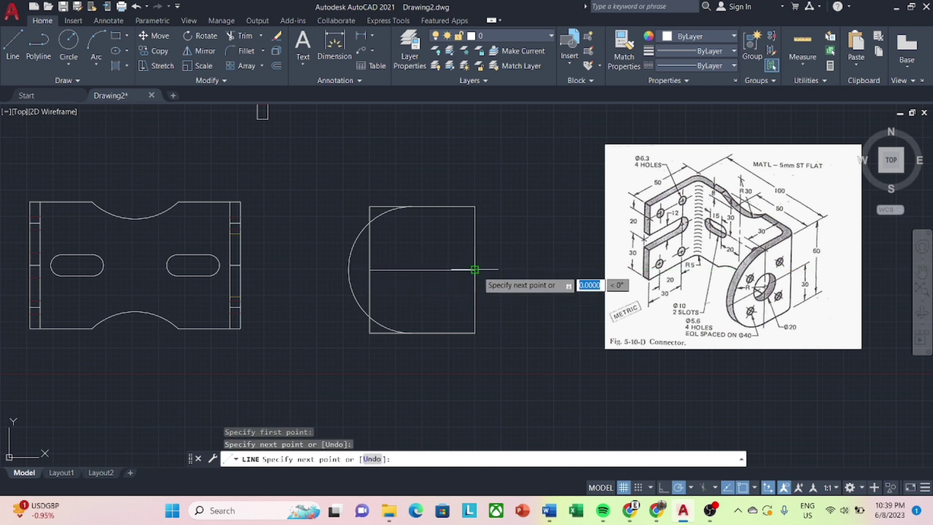
key("Escape")
Offset the middle line 6 units above and below it.
type("P")
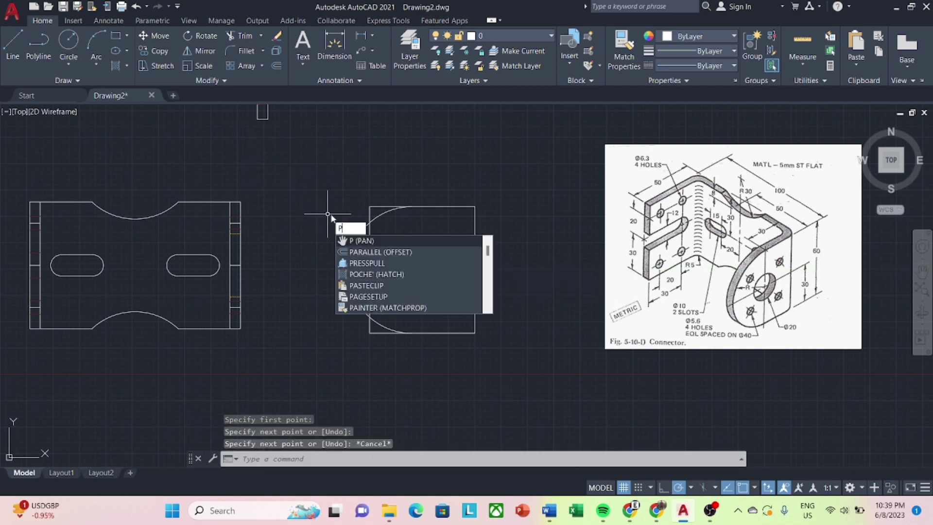
key("BackSpace")
type("OO")
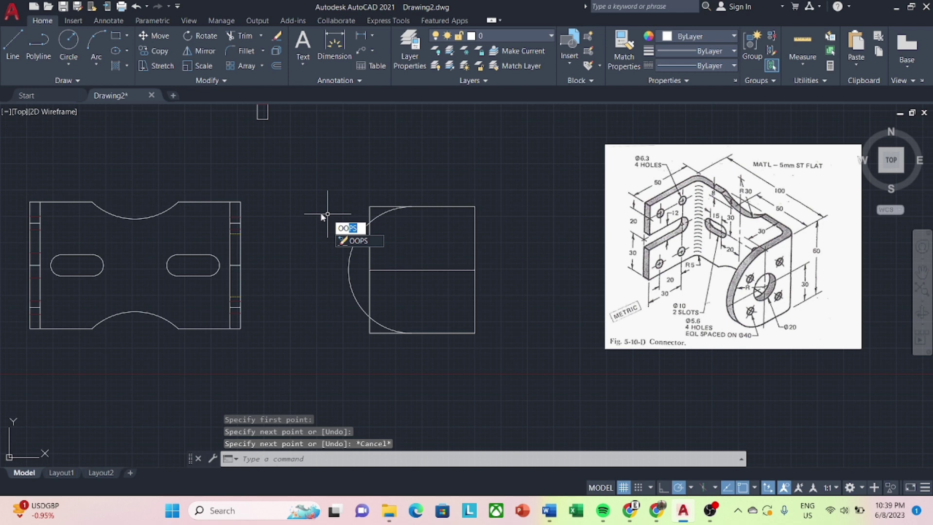
key("BackSpace")
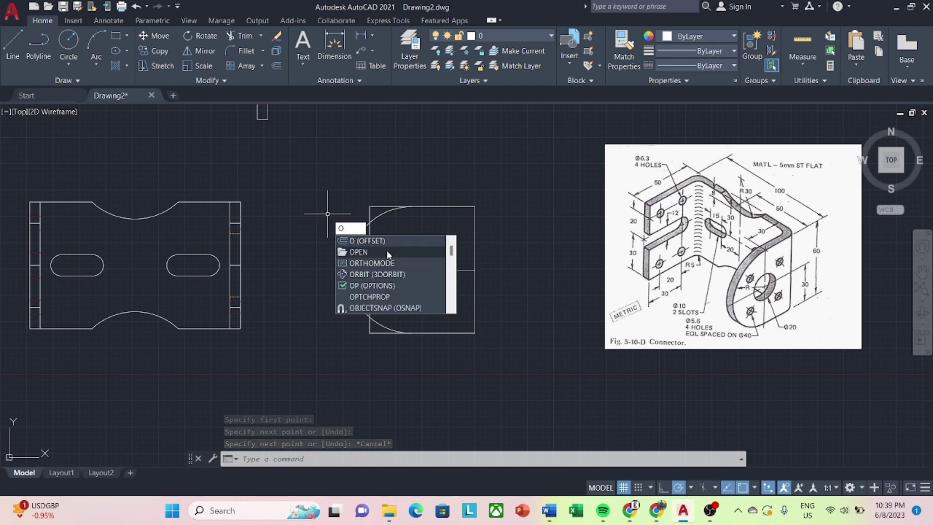
key("Return")
type("6")
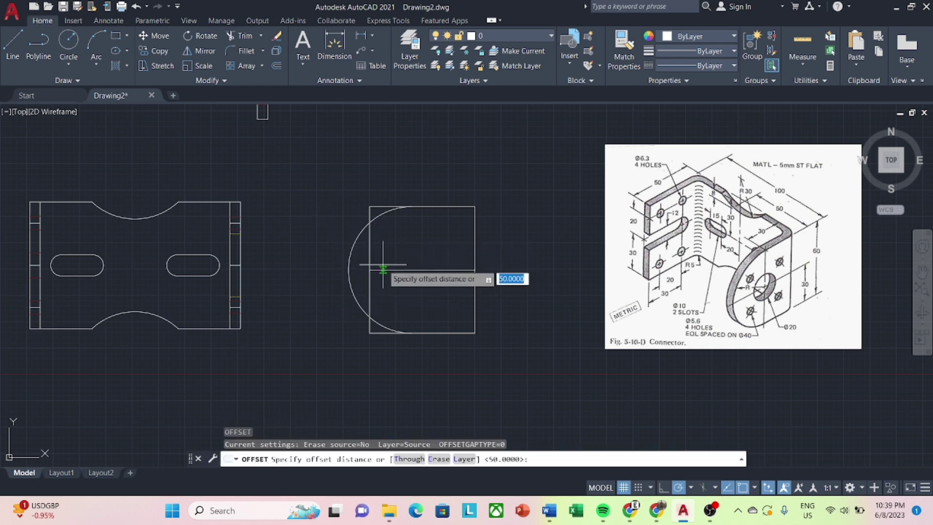
key("Return")
left_click(403, 270)
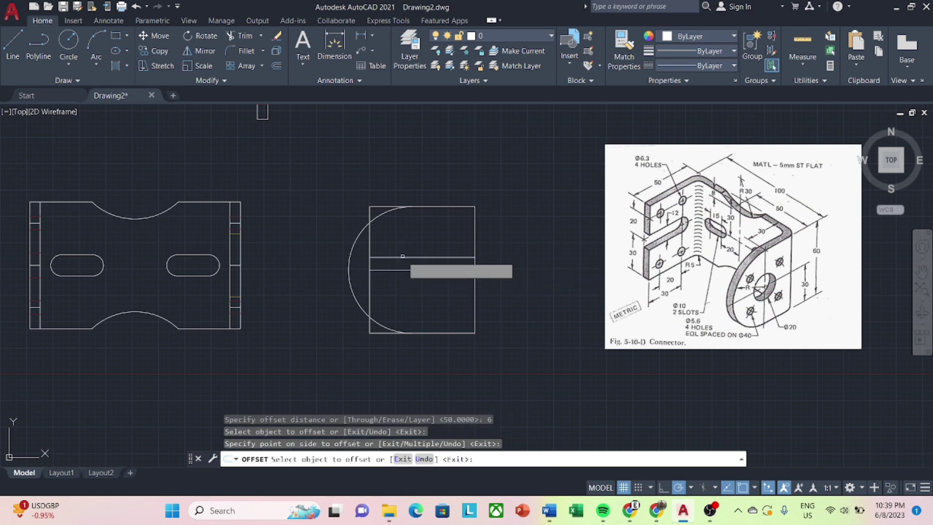
left_click(402, 270)
left_click(402, 286)
key("Escape")
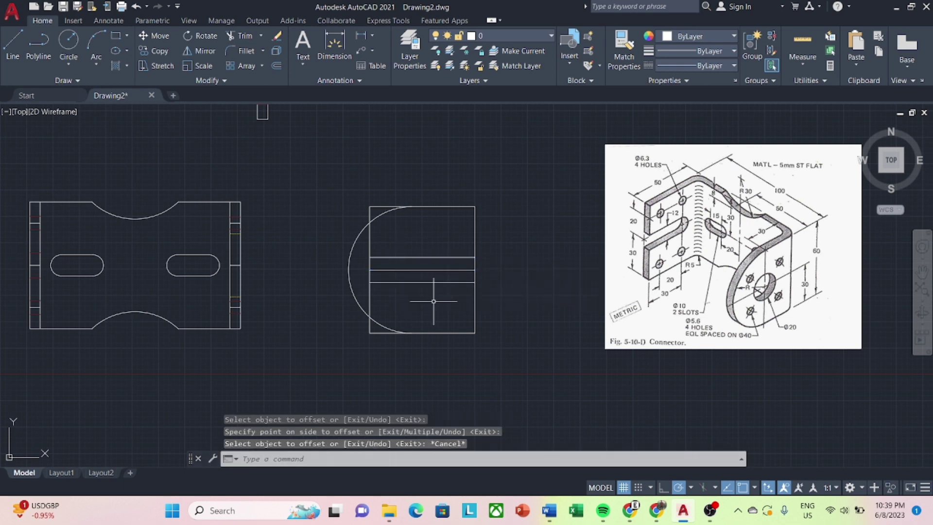
Offset the left edge 30 inward and trim the new line outside the slot.
type("o")
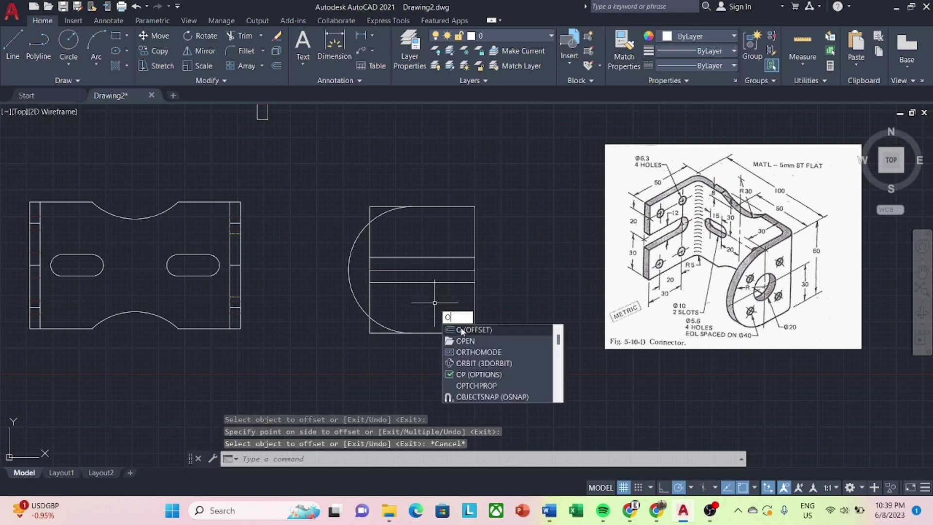
key("Return")
type("30")
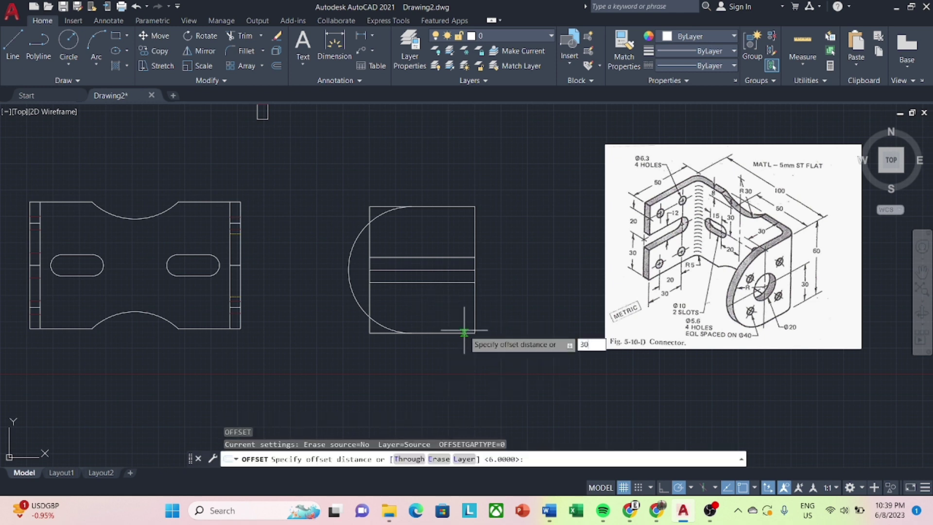
key("Return")
left_click(370, 311)
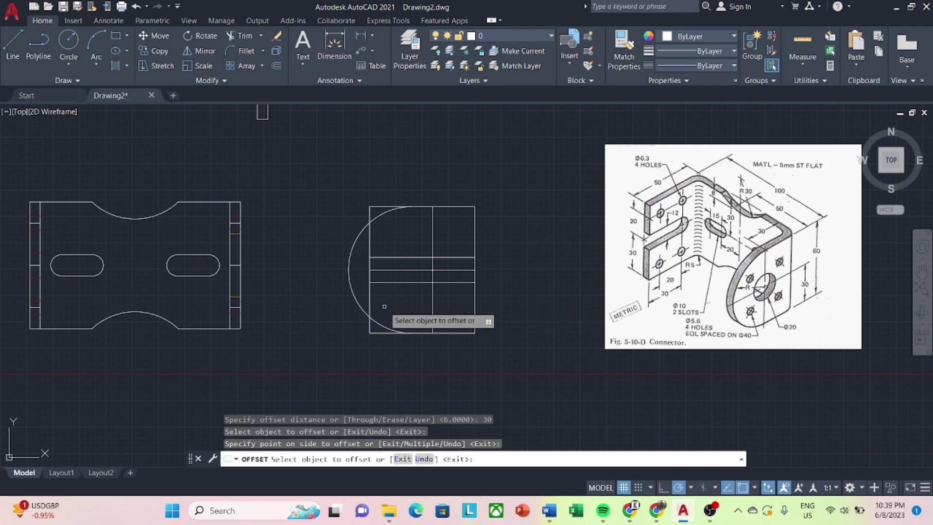
key("Escape")
type("tr")
key("Return")
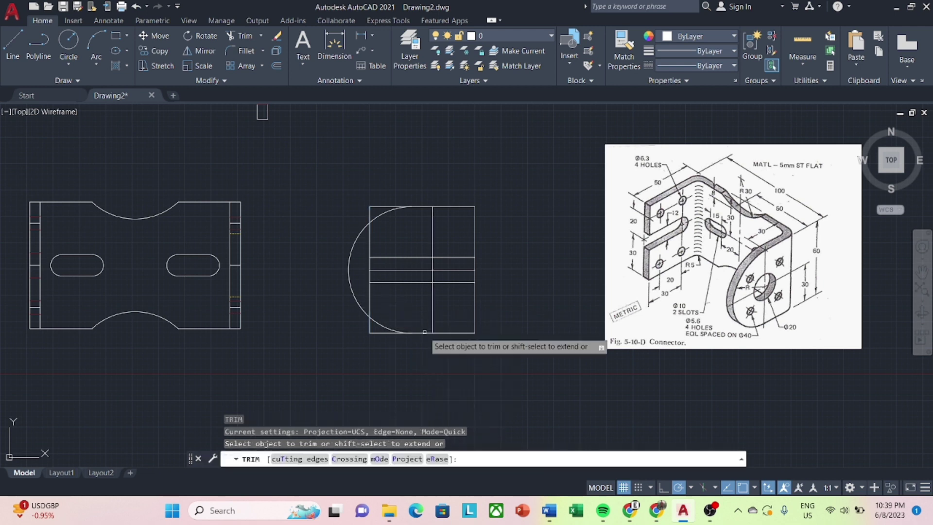
left_click(432, 246)
left_click(432, 306)
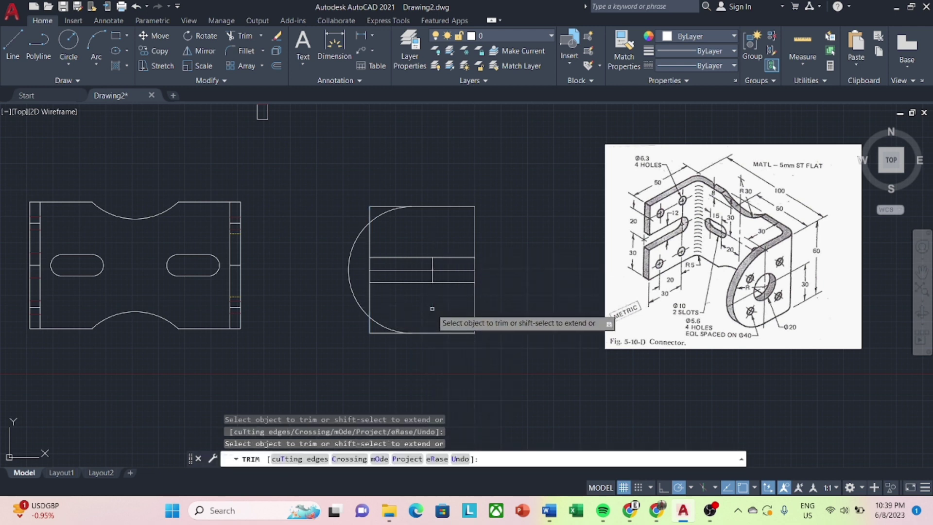
key("Escape")
type("vc")
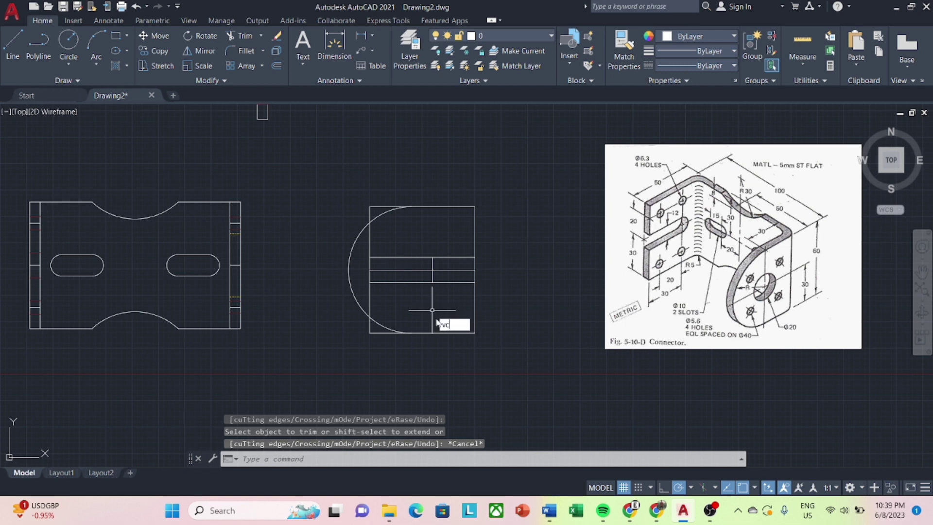
Add a circle at the slot's end and trim it to a rounded arc.
key("BackSpace")
key("BackSpace")
type("c")
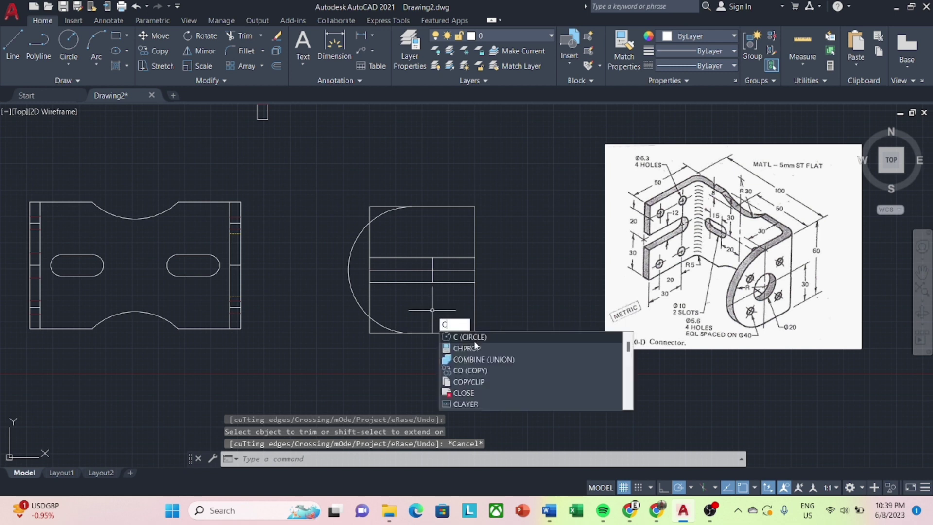
key("Return")
left_click(433, 268)
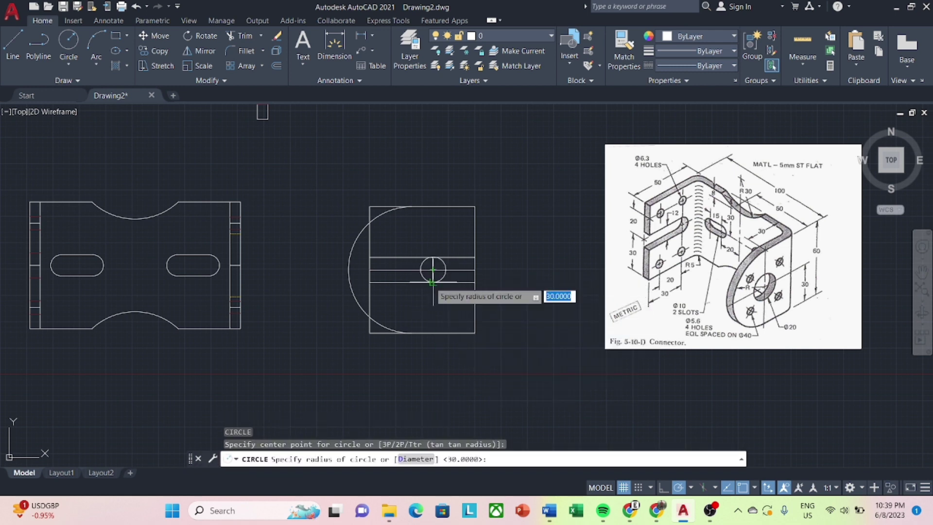
key("Escape")
type("tr")
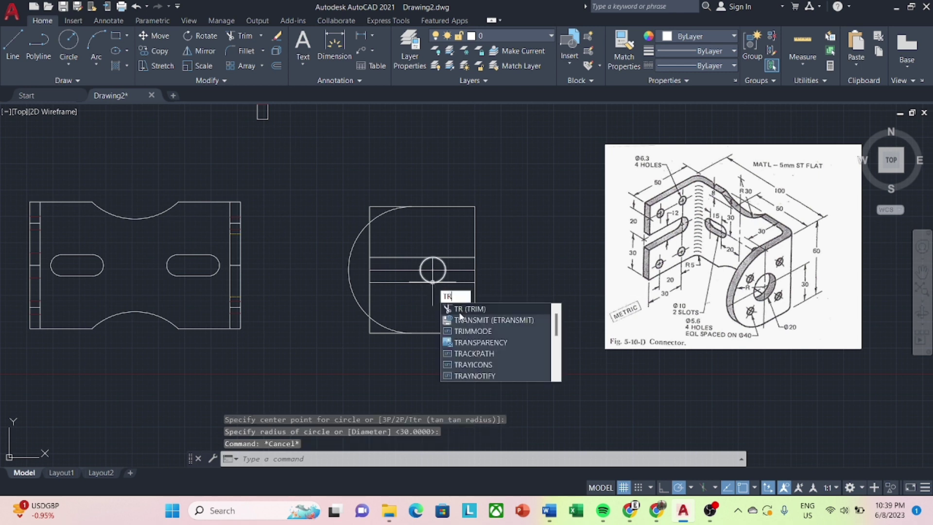
key("Return")
left_click(424, 278)
left_click_drag(424, 265, 420, 260)
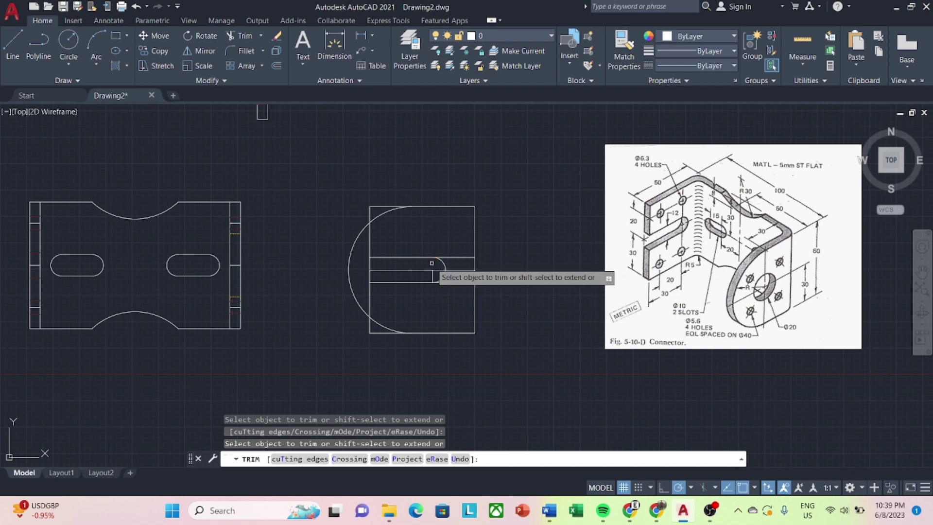
key("Escape")
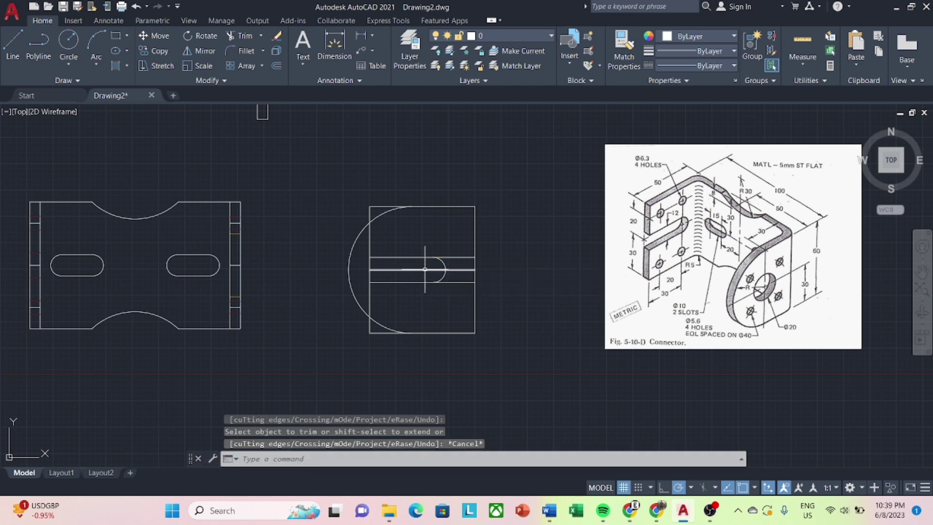
Trim the middle line and leftover stubs to open the slot.
type("tr")
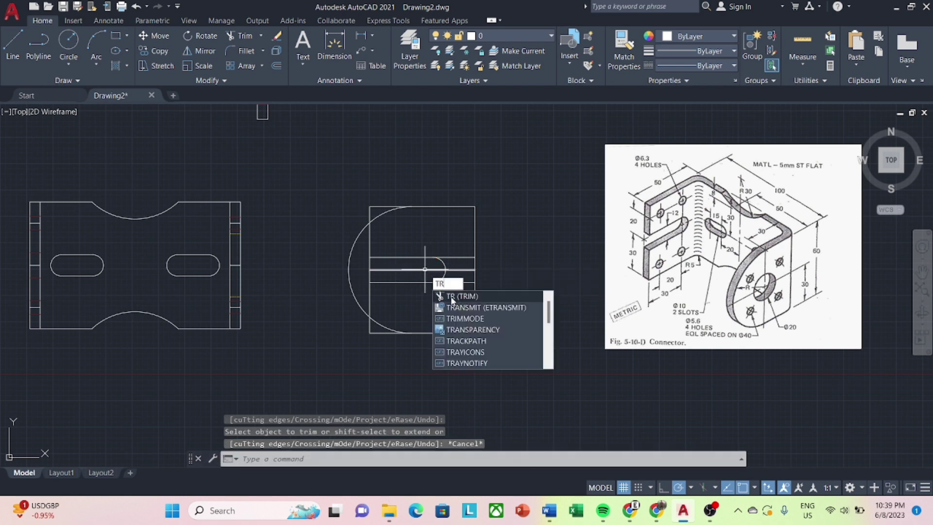
left_click(451, 297)
left_click(372, 267)
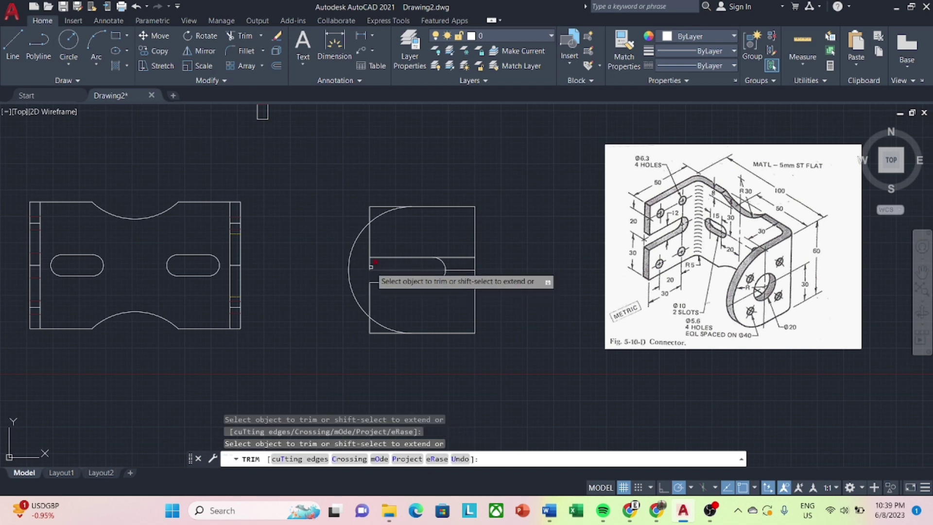
left_click(391, 270)
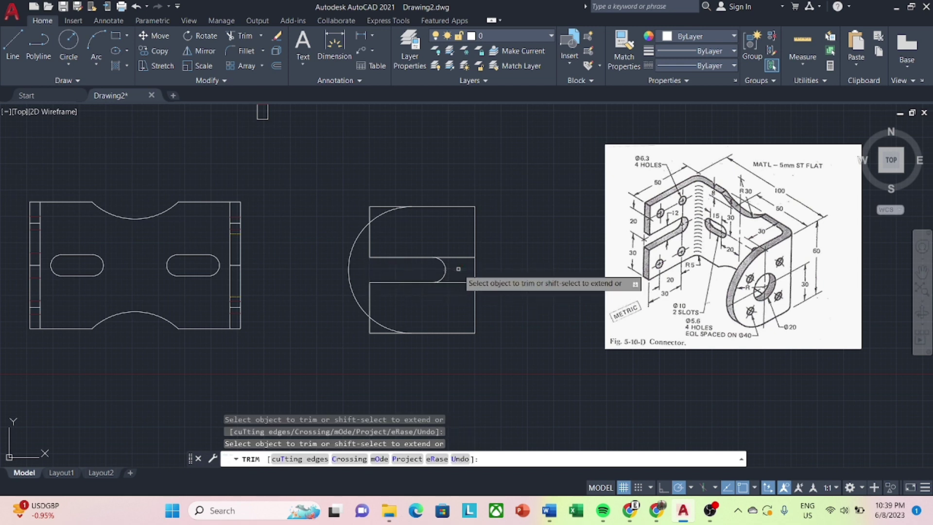
key("Escape")
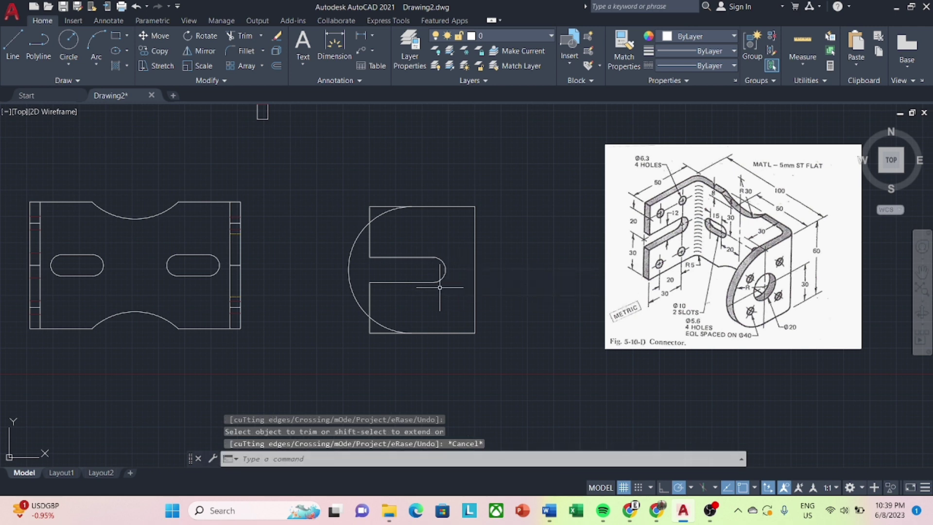
left_click(454, 250)
Select the slot and check its linetype choices and properties.
left_click(408, 296)
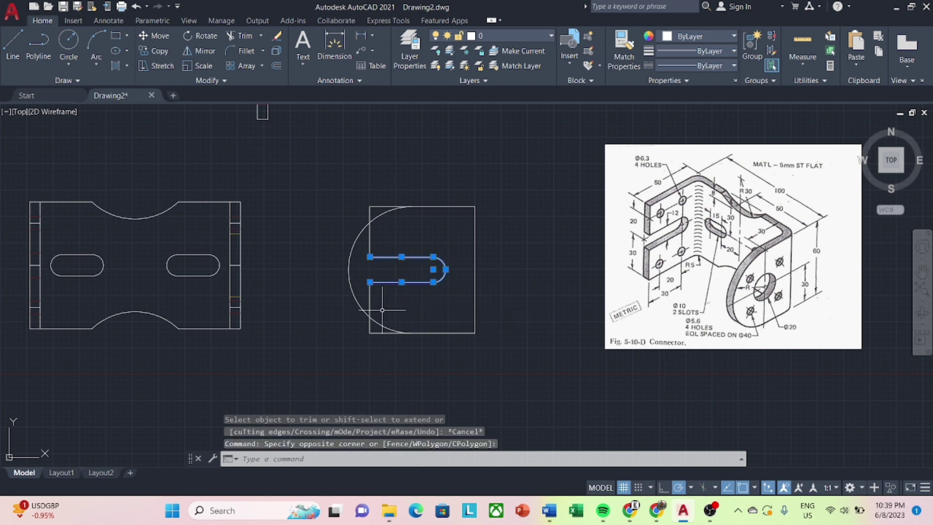
left_click(729, 65)
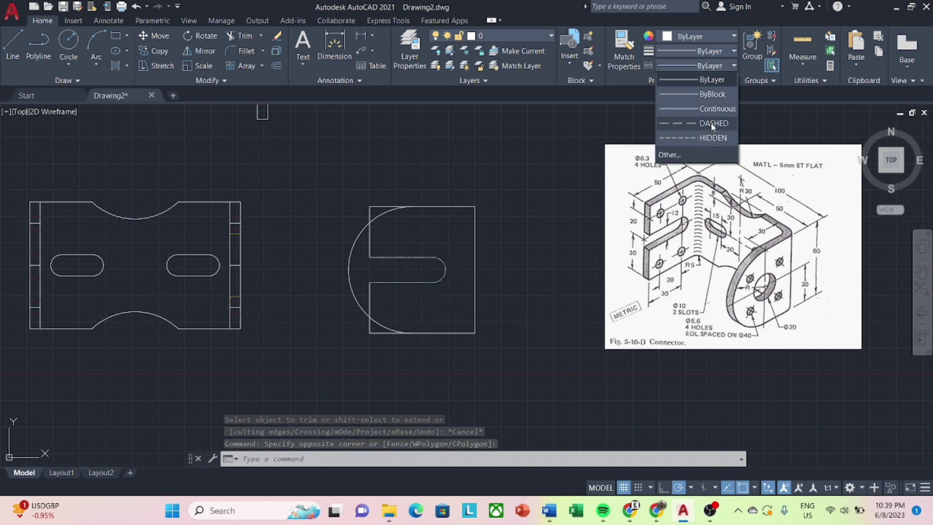
left_click(710, 123)
left_click(734, 81)
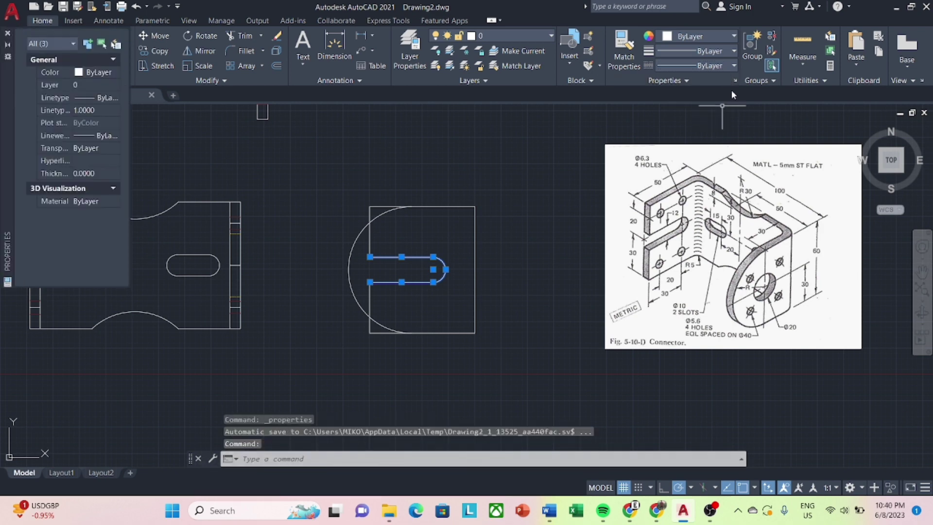
left_click(734, 82)
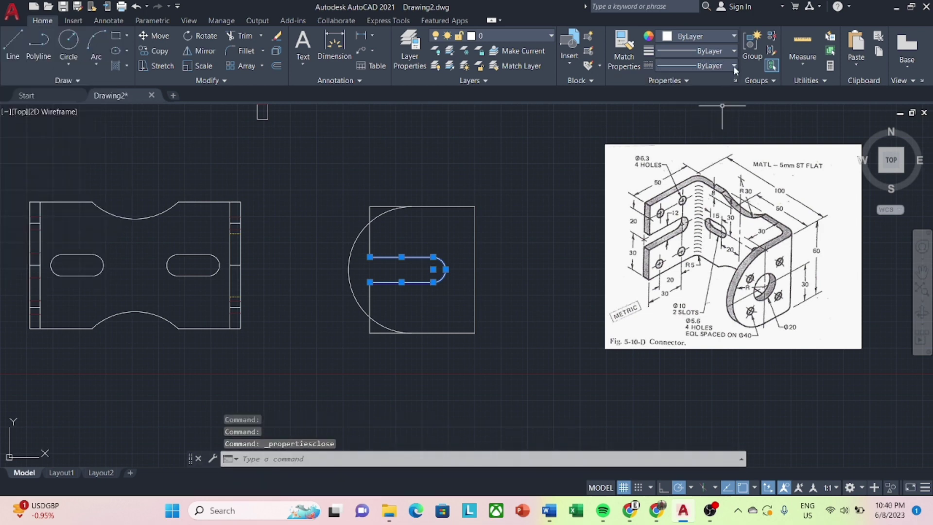
Load the ACAD_ISO02W100 linetype through the linetype manager.
left_click(734, 66)
left_click(708, 153)
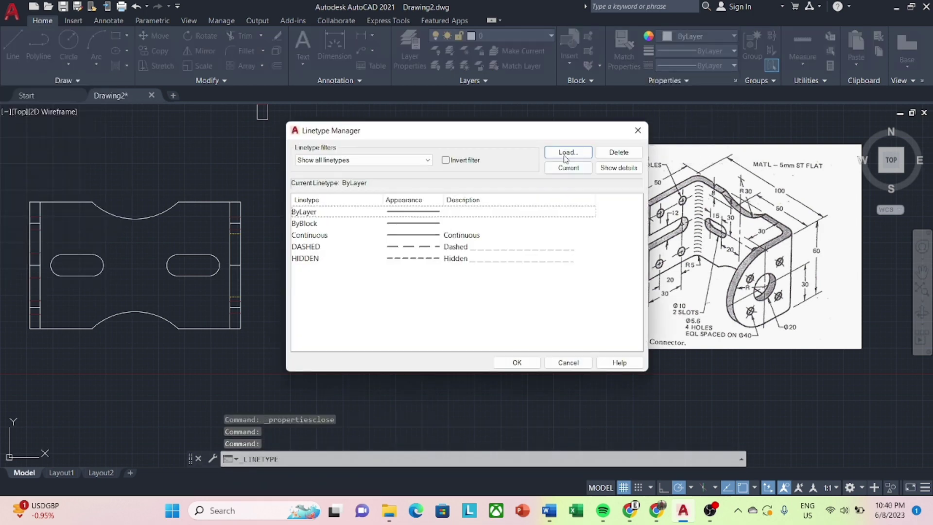
left_click(566, 152)
left_click(507, 233)
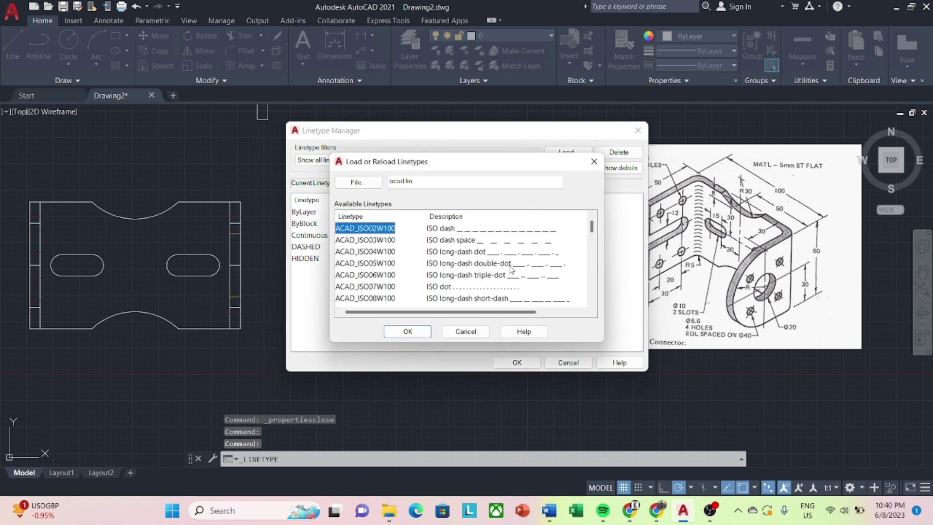
scroll(506, 264, "down", 1)
scroll(506, 265, "down", 1)
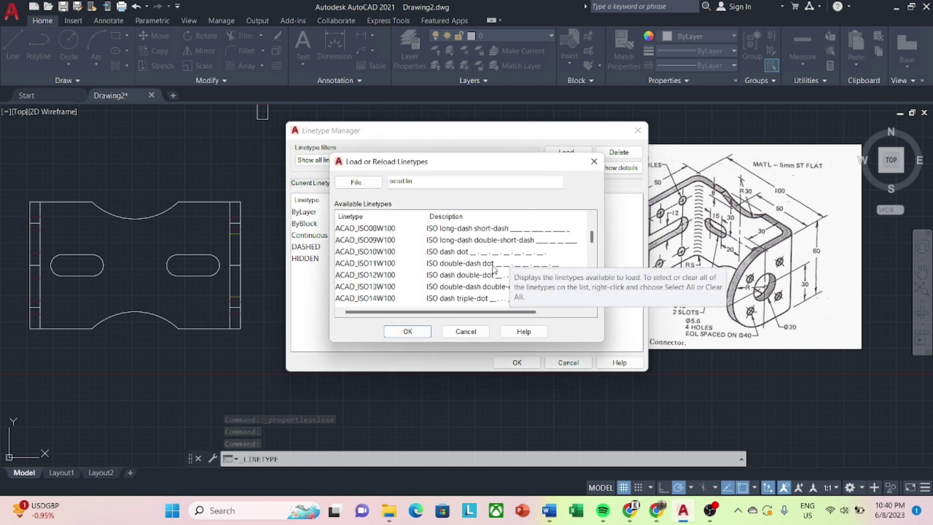
scroll(507, 249, "down", 1)
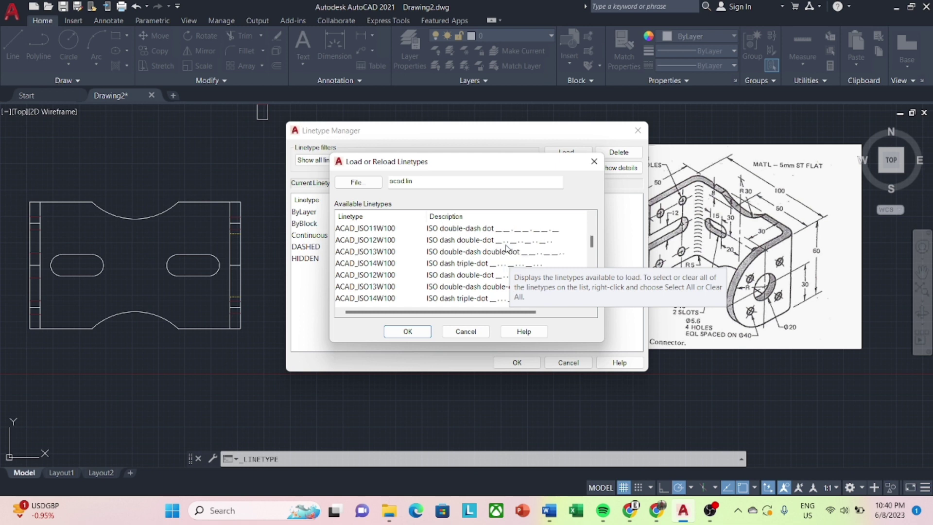
scroll(507, 249, "down", 1)
scroll(508, 247, "down", 1)
scroll(510, 247, "up", 4)
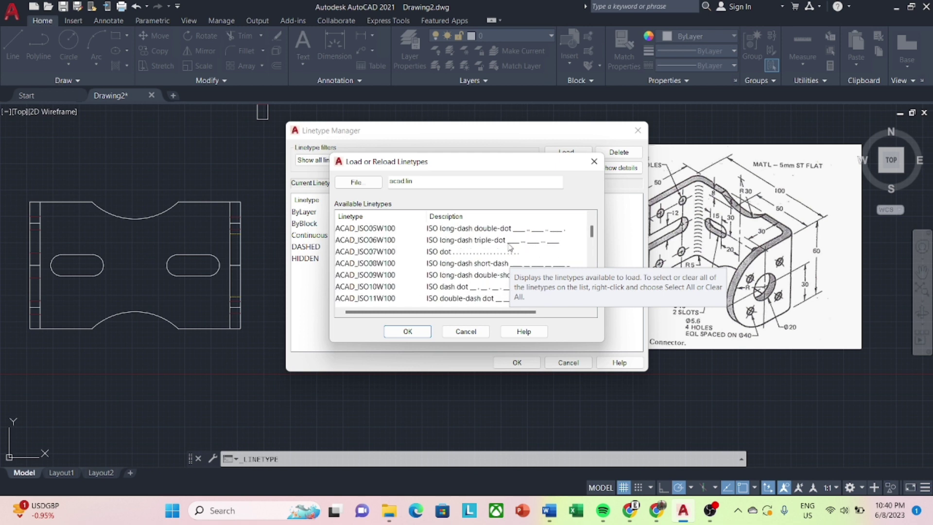
scroll(509, 247, "up", 1)
left_click(408, 331)
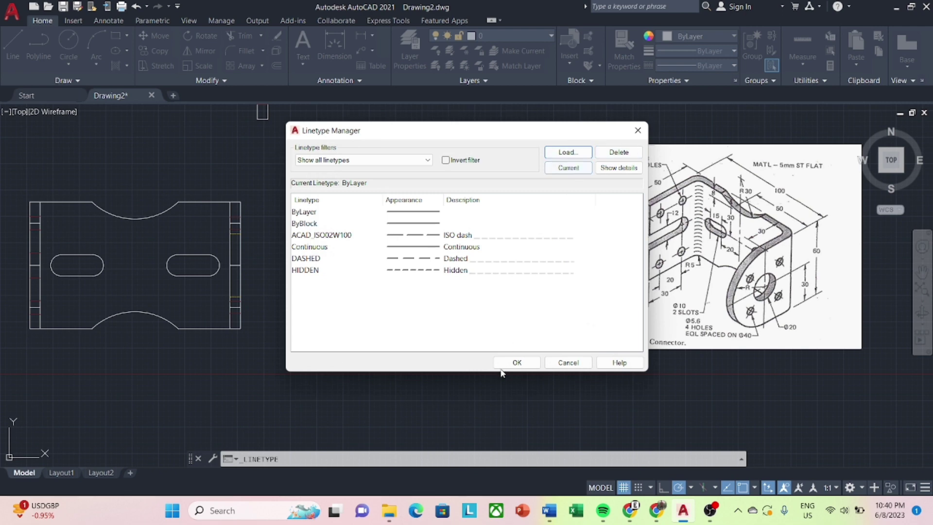
left_click(517, 363)
Assign ACAD_ISO02W100 dashes to the slot's lines and arc.
left_click(451, 235)
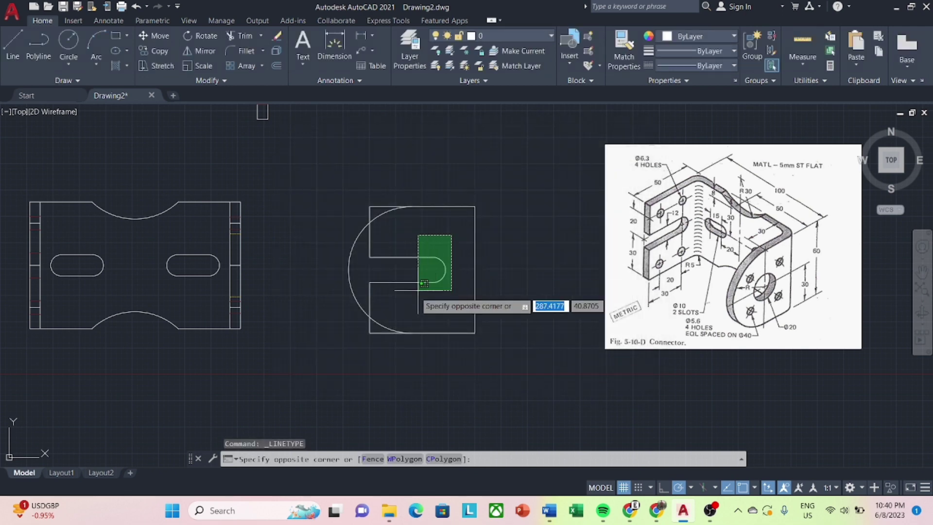
left_click(416, 292)
left_click(733, 66)
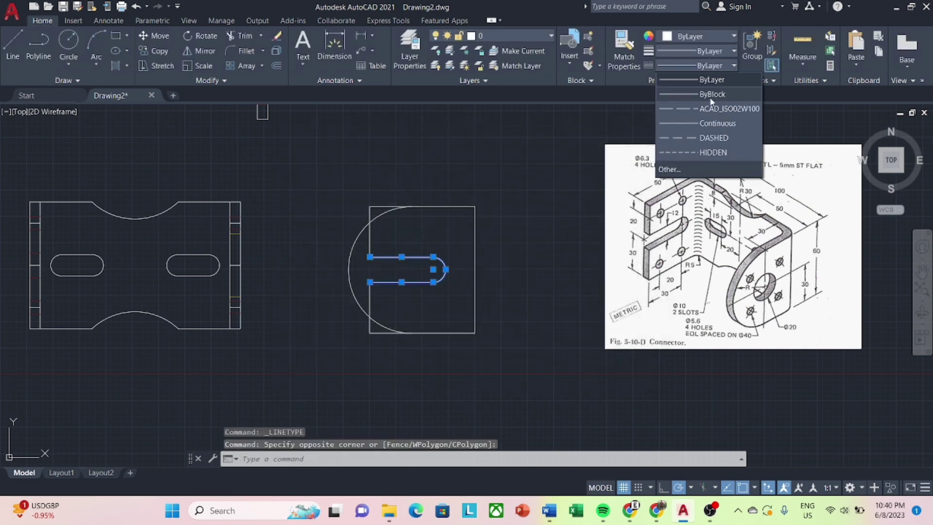
left_click(709, 110)
key("Escape")
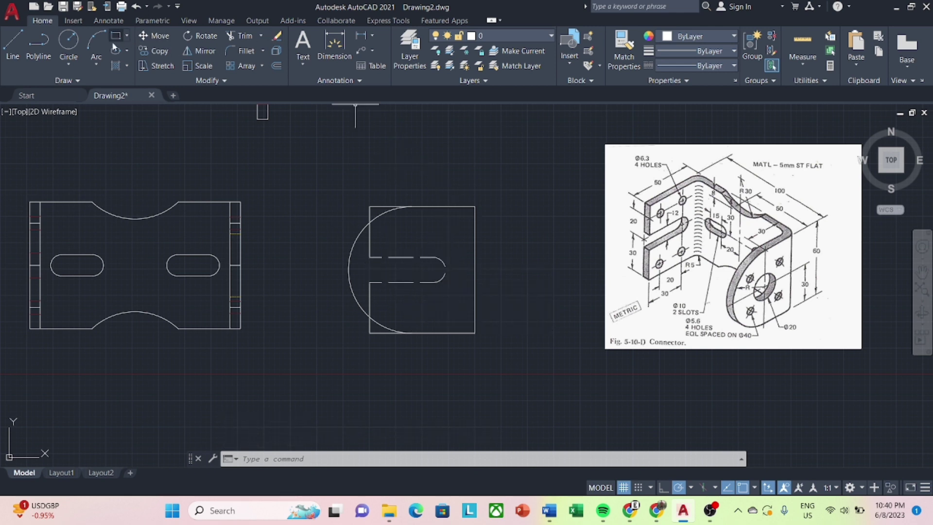
Draw a radius-10 (Ø20) hole centred on the slot centre.
left_click(69, 41)
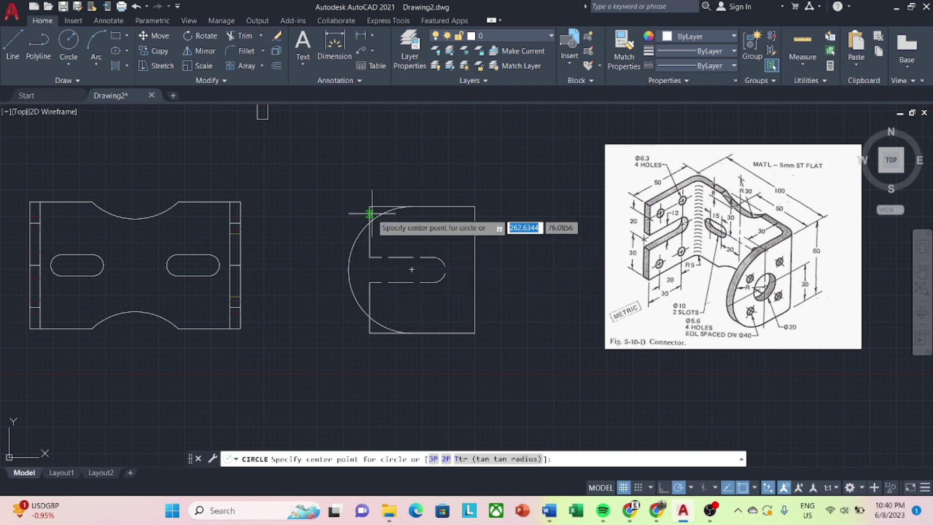
left_click(412, 269)
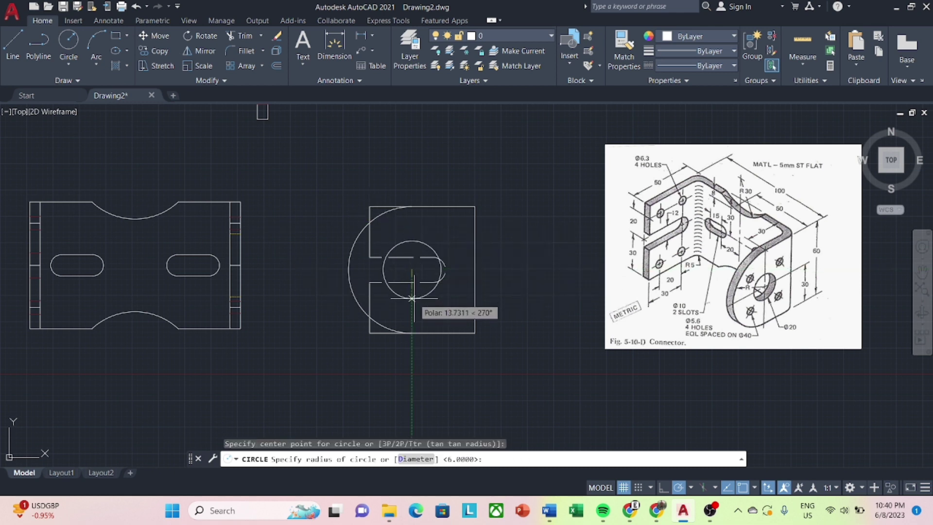
type("10")
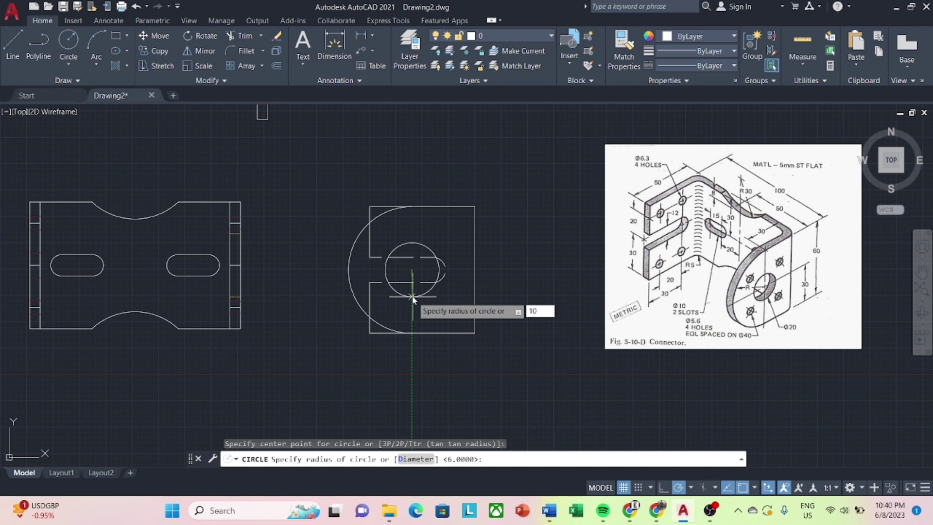
key("Return")
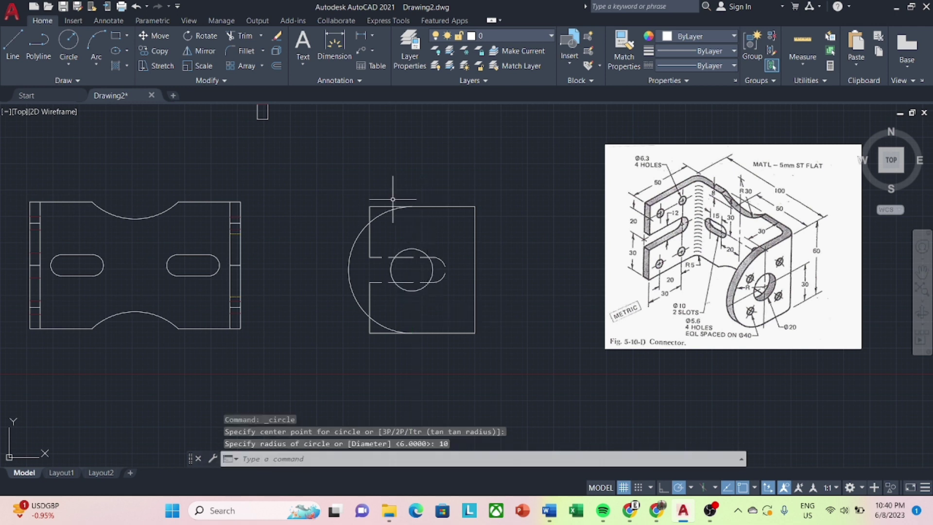
Add a concentric radius-20 guide circle and a radius-2.8 hole at its top quadrant.
key("Return")
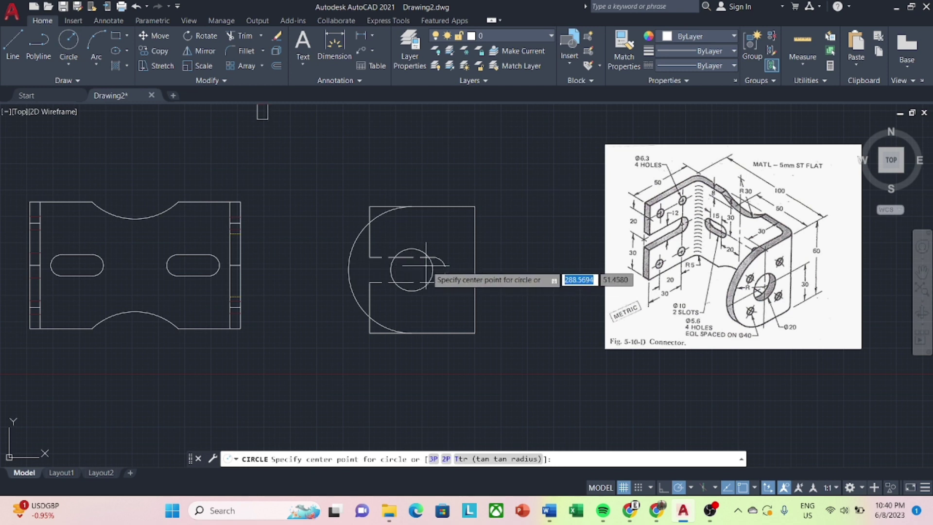
left_click(411, 257)
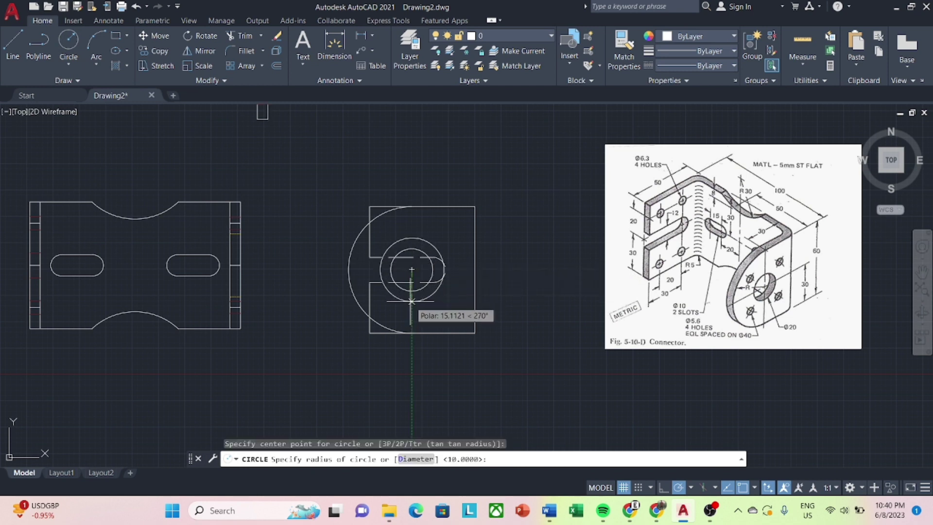
type("20")
key("Return")
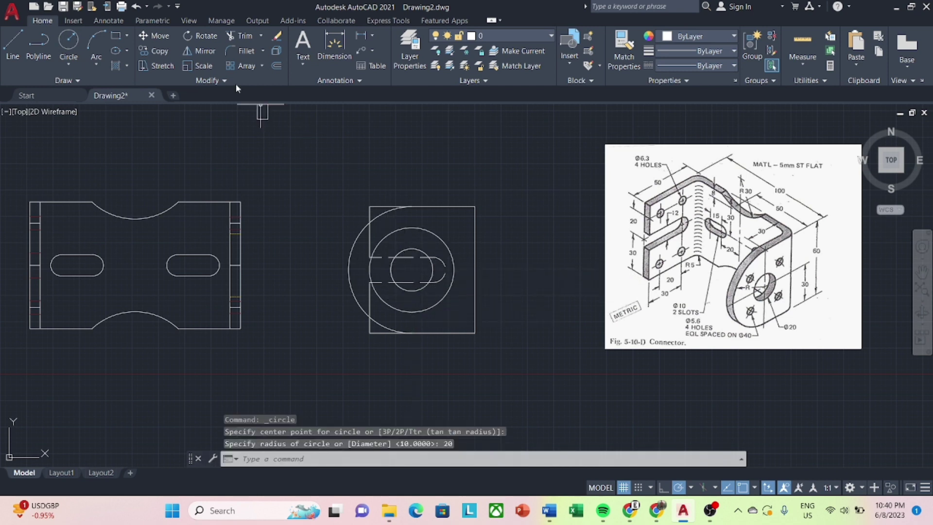
left_click(74, 44)
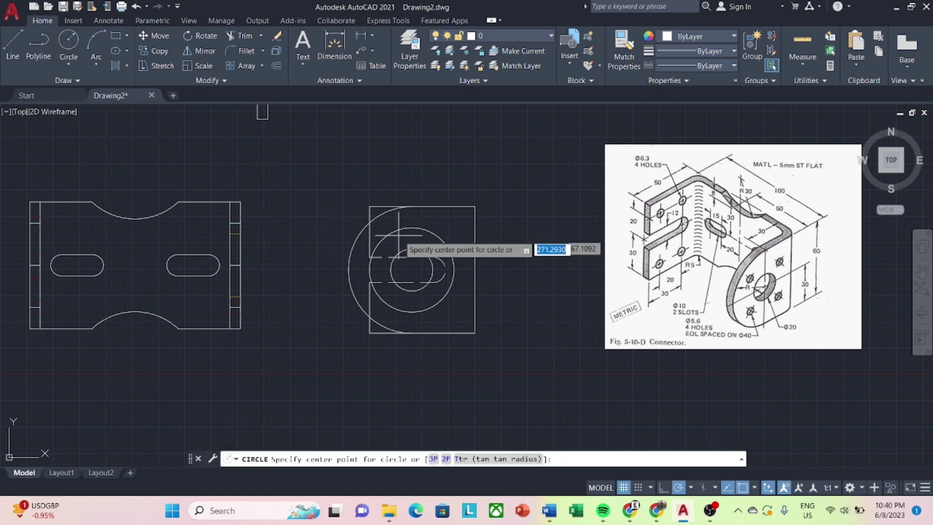
left_click(412, 227)
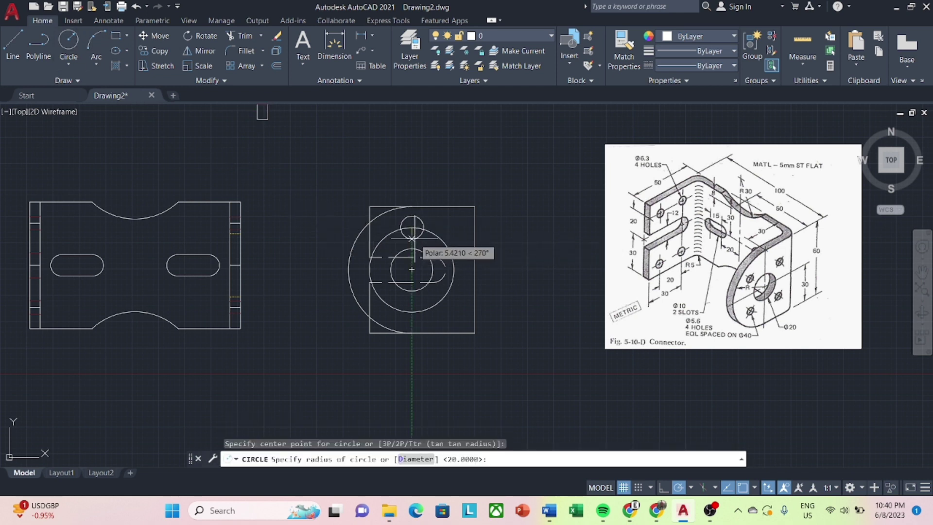
type("2.8")
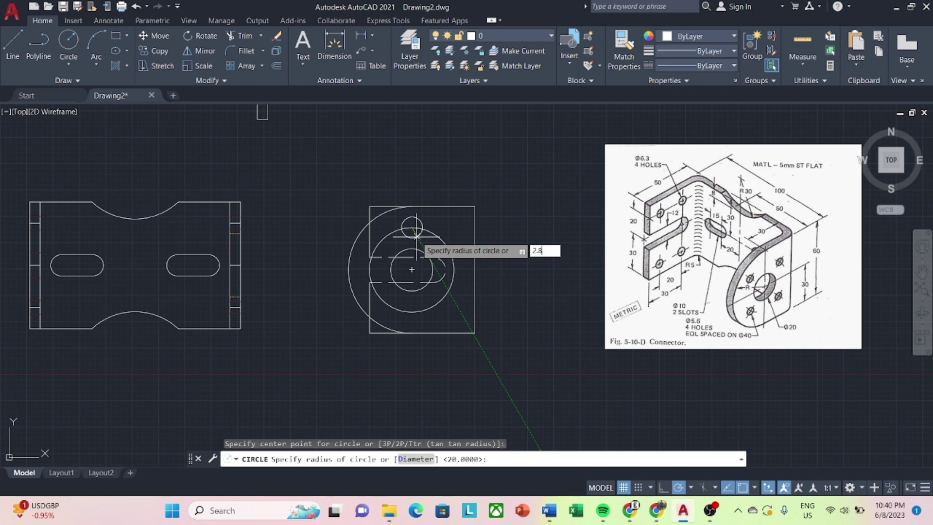
key("Return")
Polar-array the small hole into six copies around the Ø20 hole's centre.
left_click(412, 227)
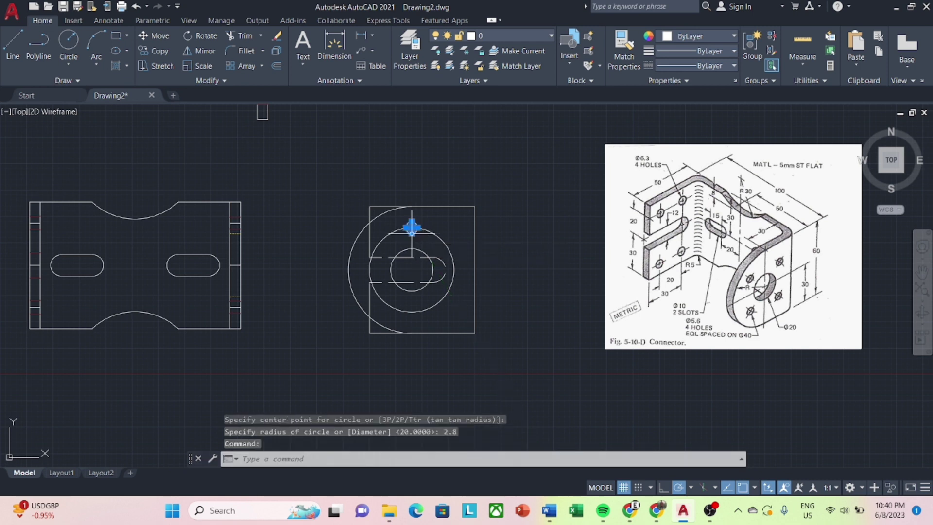
left_click(265, 134)
left_click(411, 269)
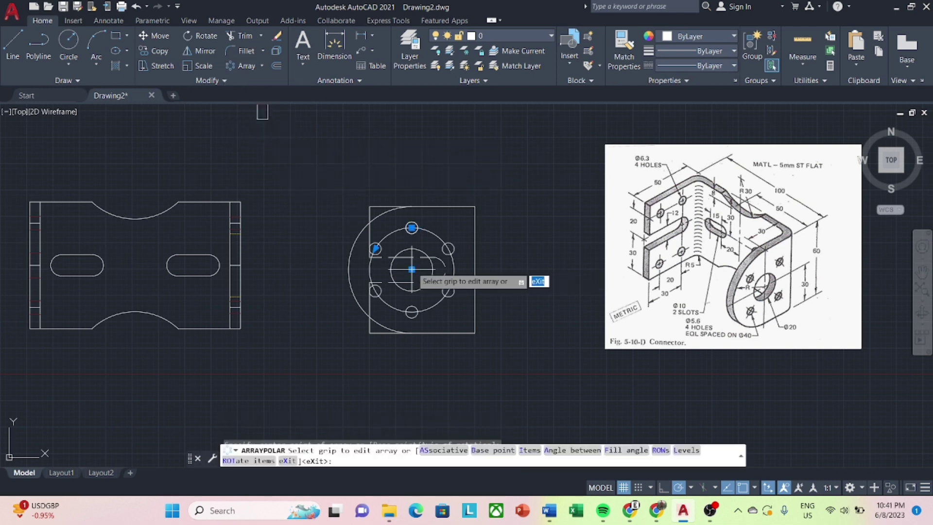
left_click(575, 61)
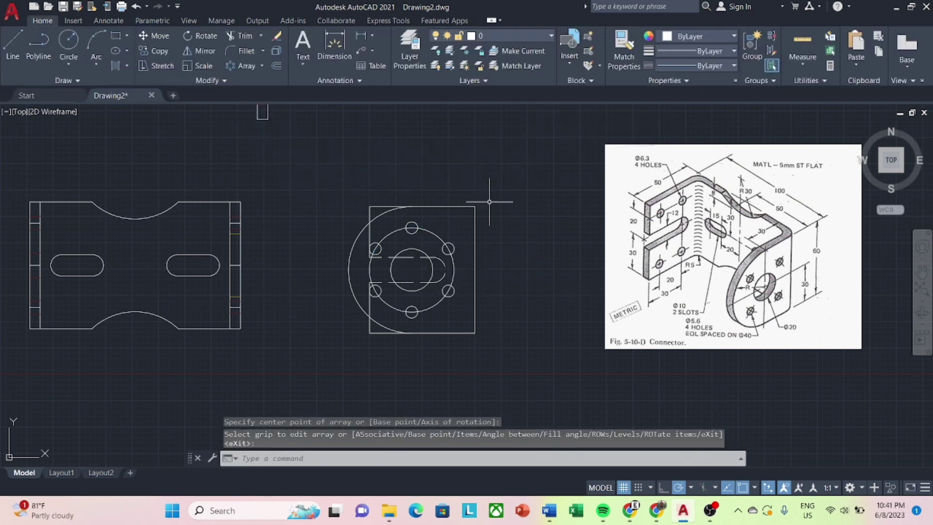
Erase the Ø40 guide circle.
left_click(454, 269)
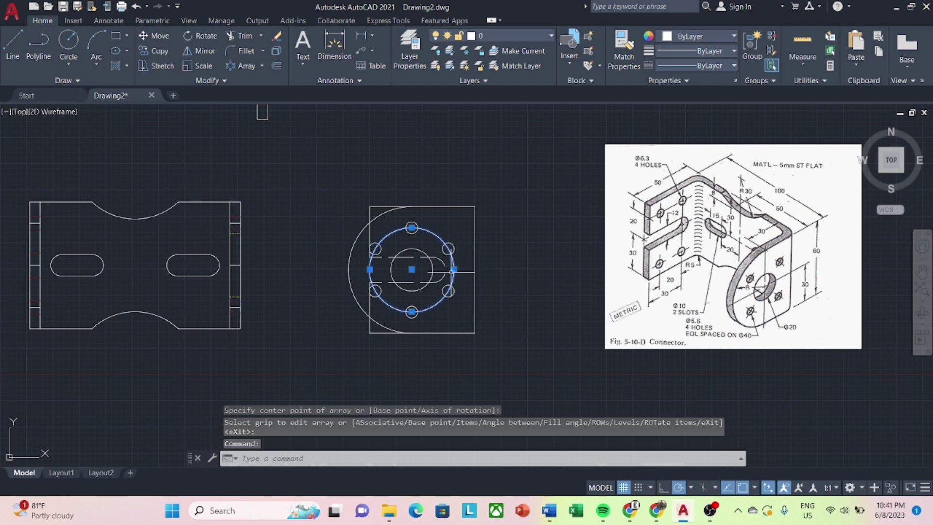
right_click(454, 270)
left_click(486, 271)
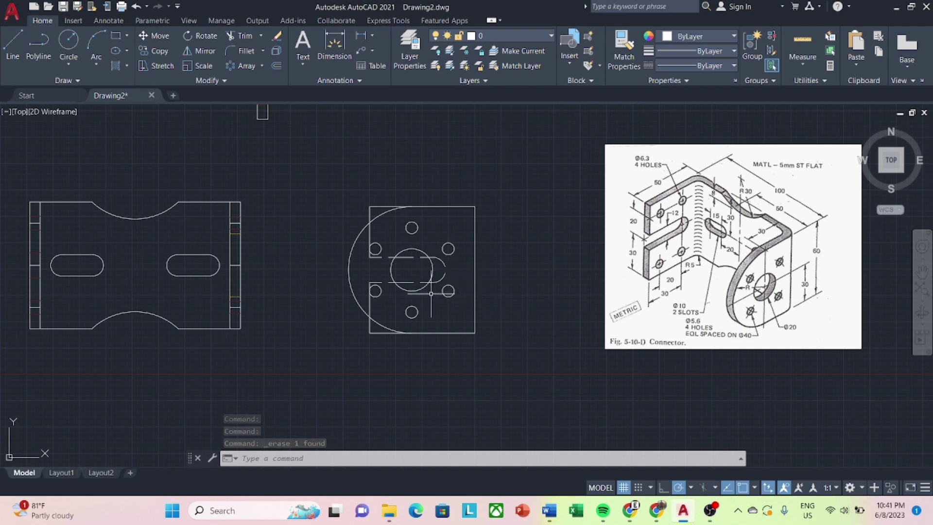
Offset the plate's left edge 30 inward to create a vertical line.
scroll(434, 293, "up", 2)
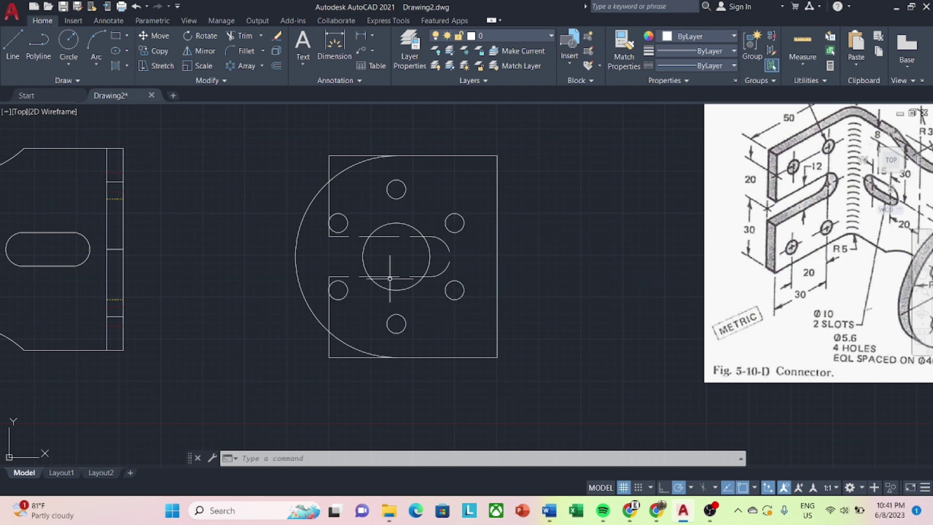
type("o")
key("Return")
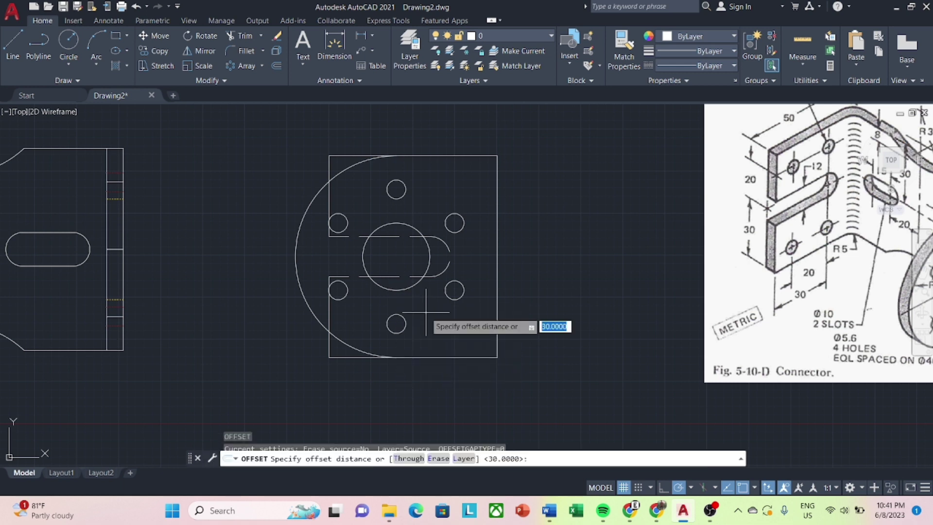
type("30")
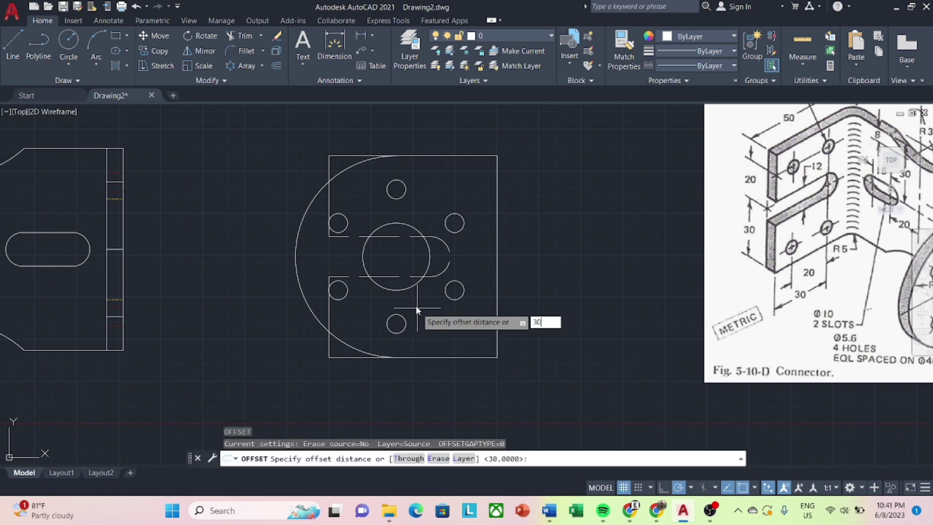
key("Return")
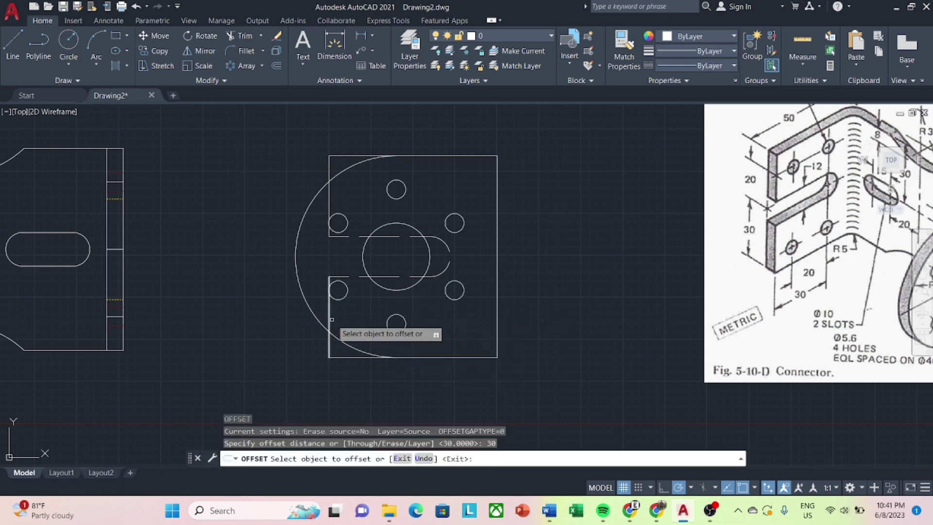
left_click(328, 320)
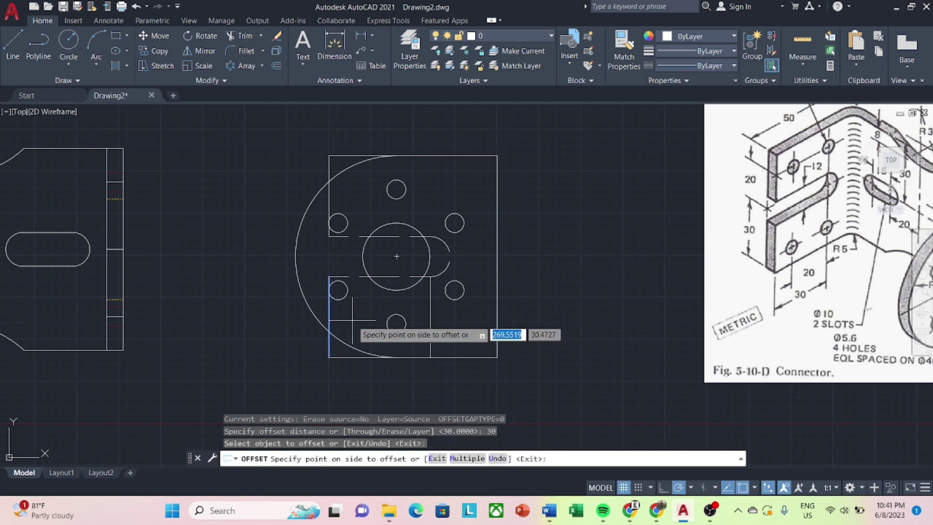
left_click(353, 320)
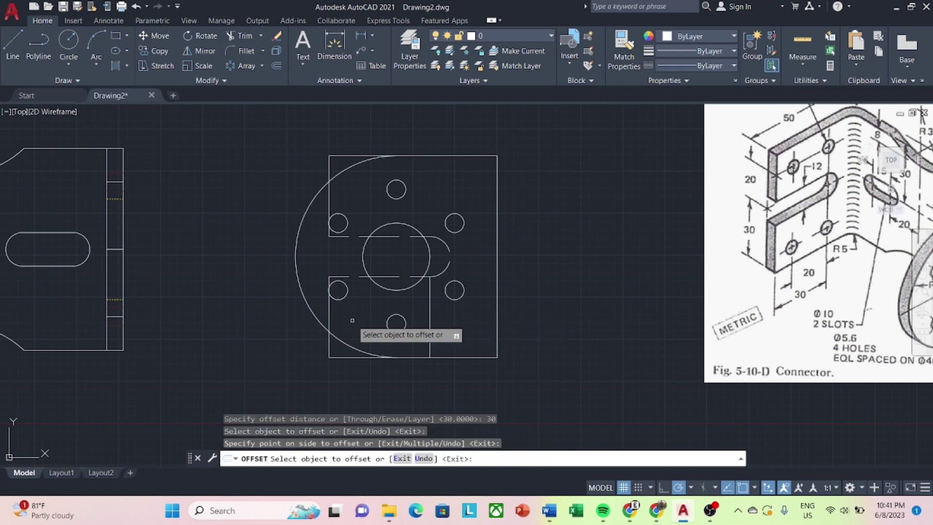
key("Escape")
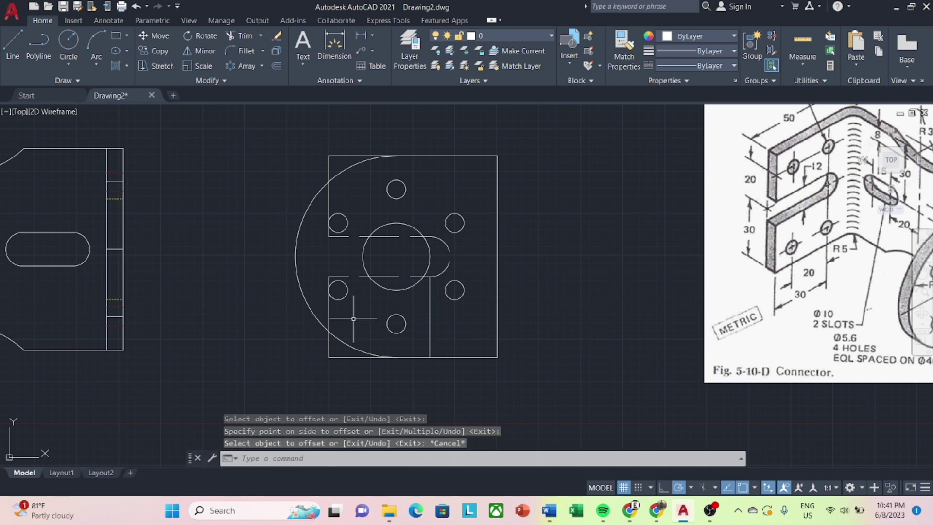
Offset the lower slot line 20 downward, after abandoning an offset of the bottom edge.
key("Return")
type("20")
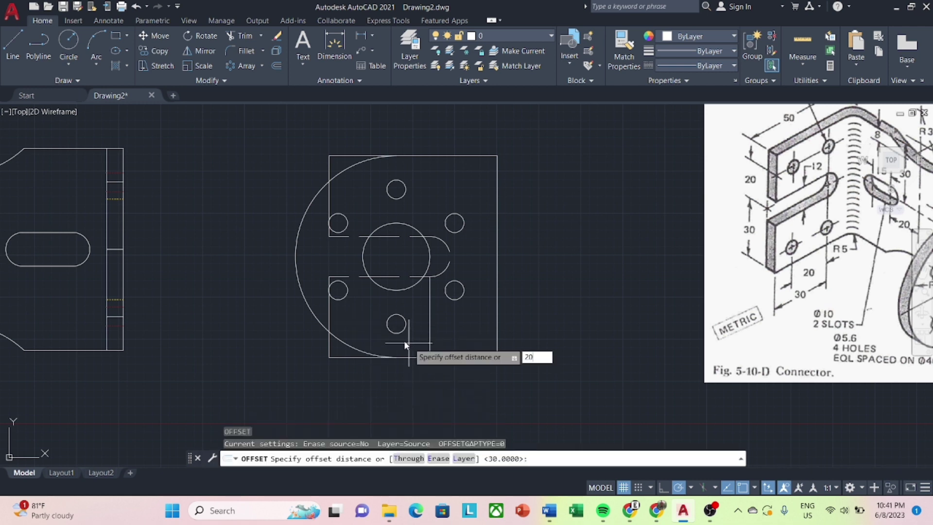
key("Return")
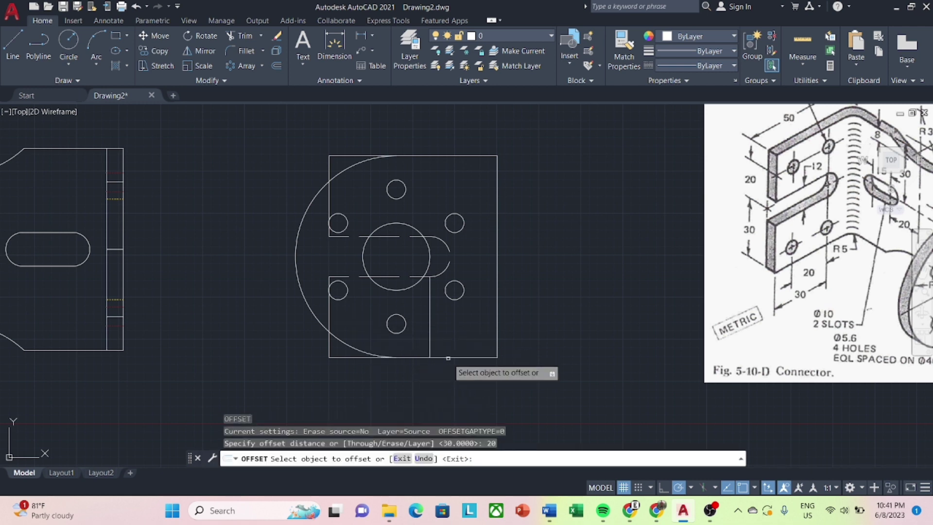
left_click(466, 356)
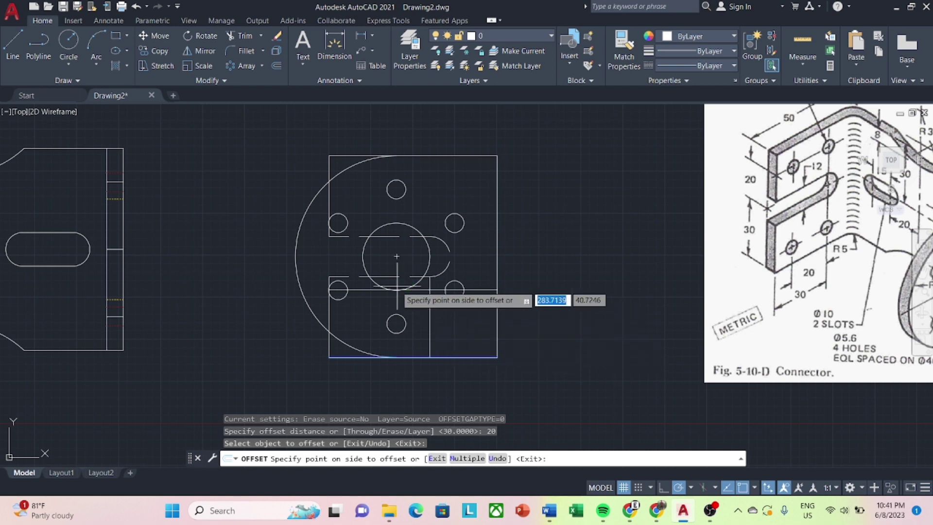
key("Escape")
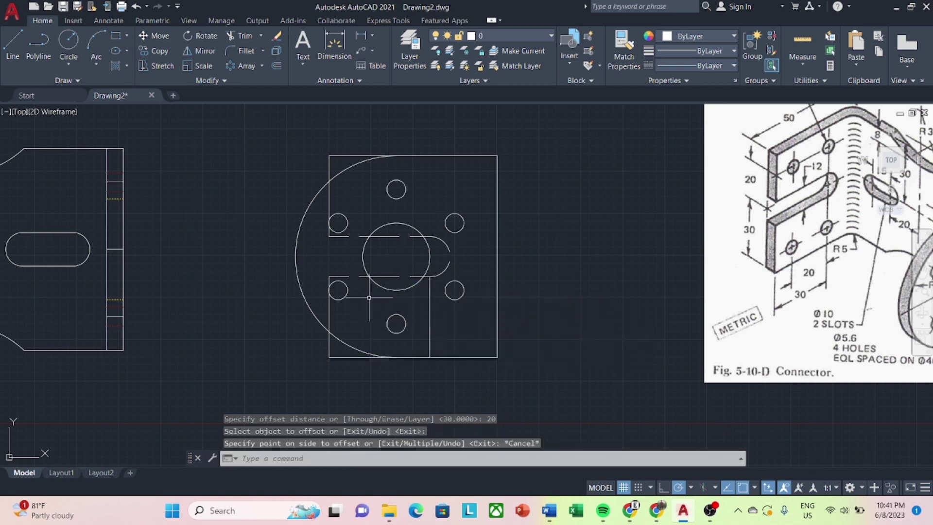
type("o")
key("Return")
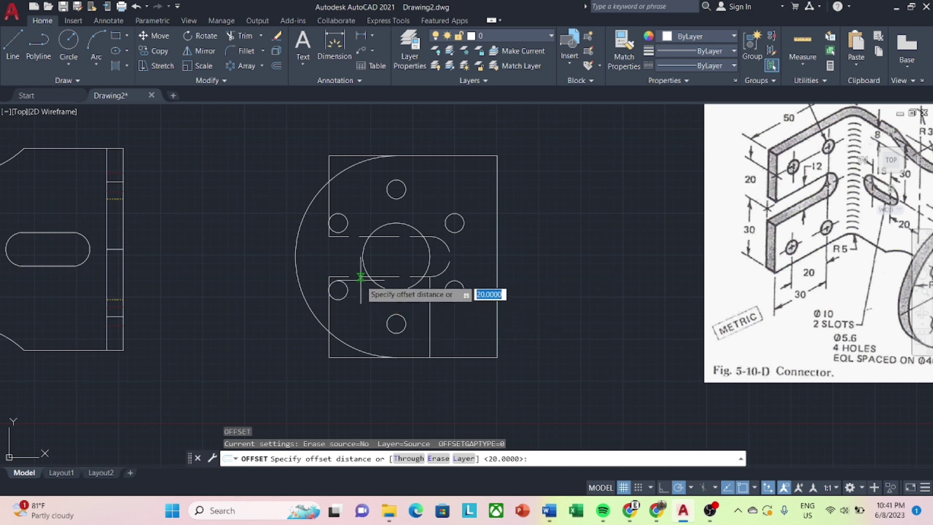
type("20")
key("Return")
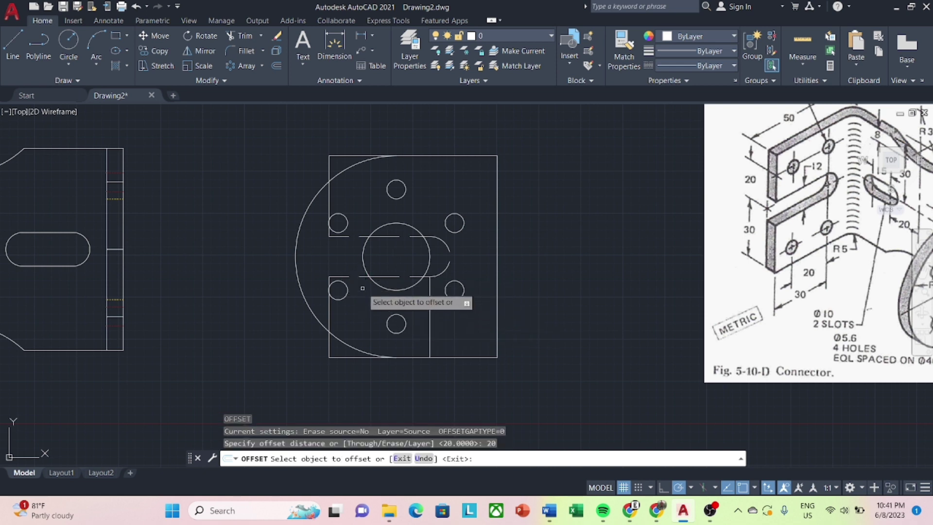
left_click(367, 277)
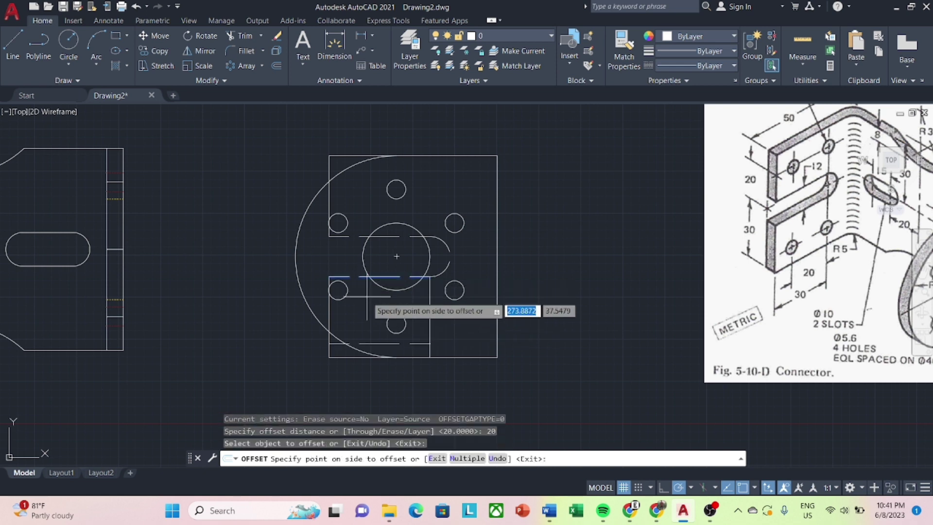
left_click(367, 296)
key("Escape")
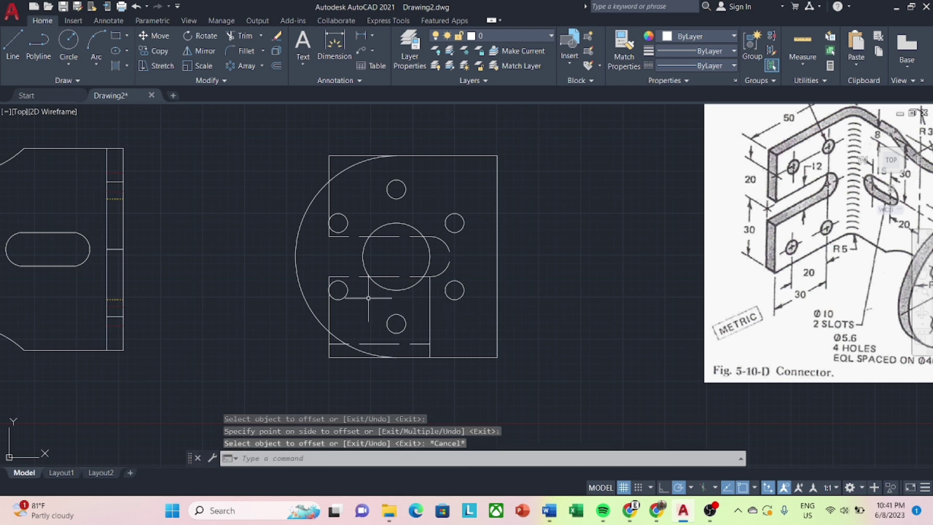
left_click(68, 39)
Draw a circle at the offset-line intersection near the plate's bottom, after one cancelled attempt.
left_click(430, 343)
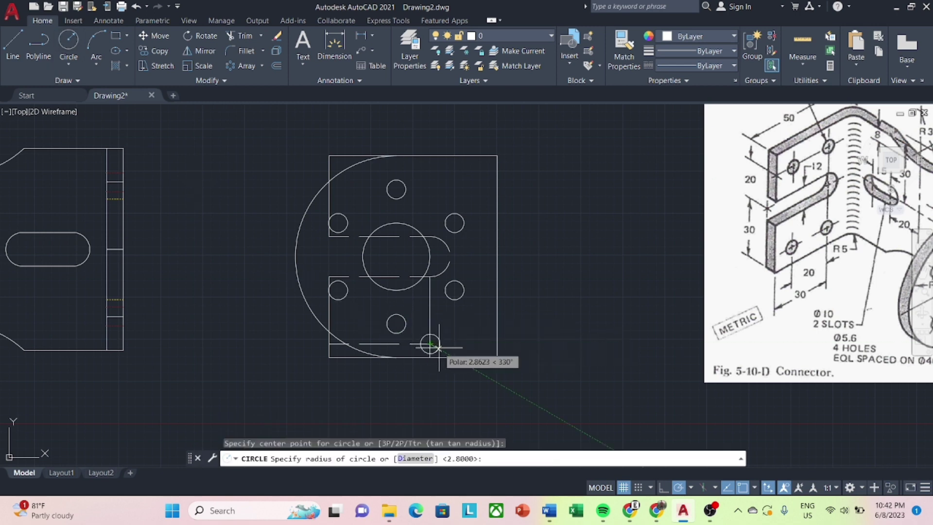
middle_click_drag(439, 334, 311, 376)
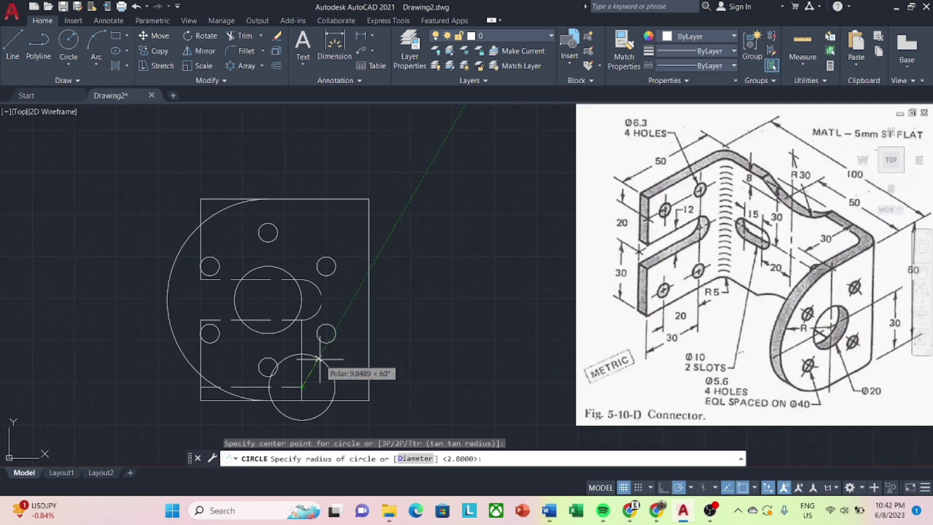
type("3.1.5")
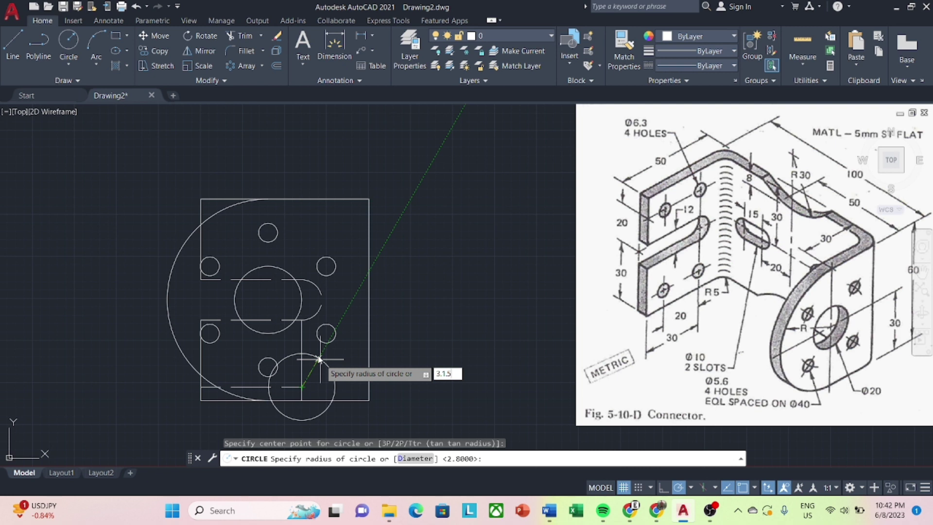
key("Return")
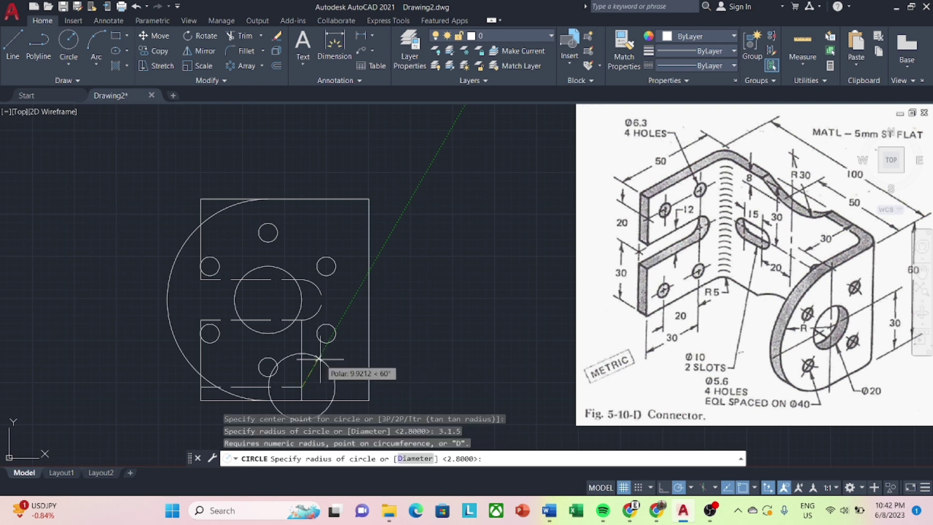
type("1")
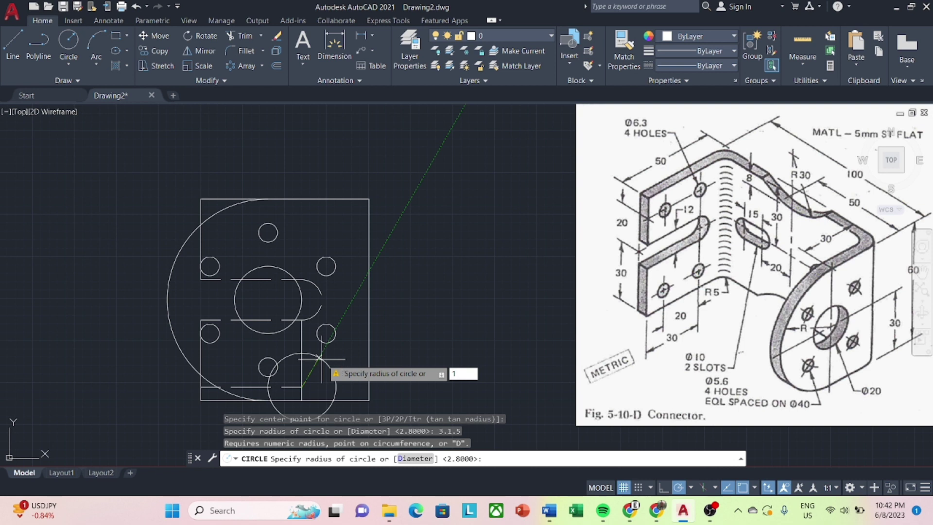
key("Escape")
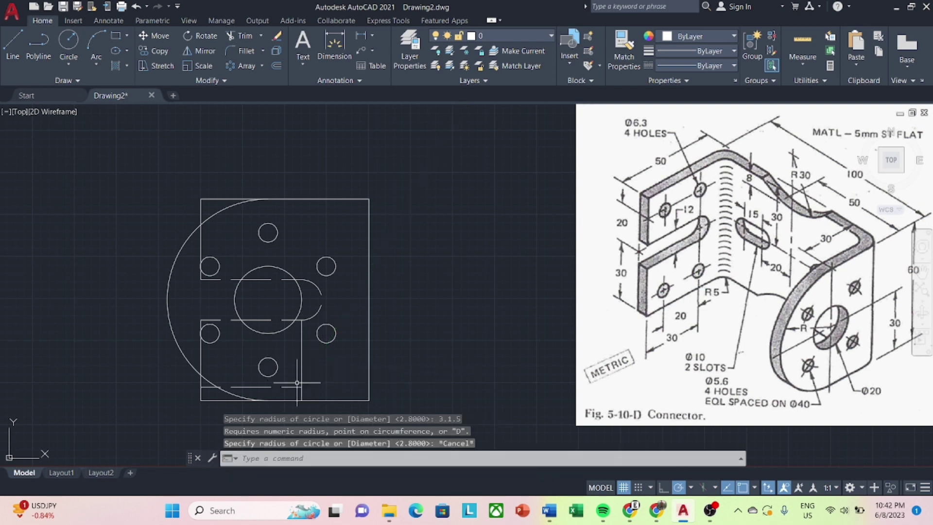
left_click(62, 44)
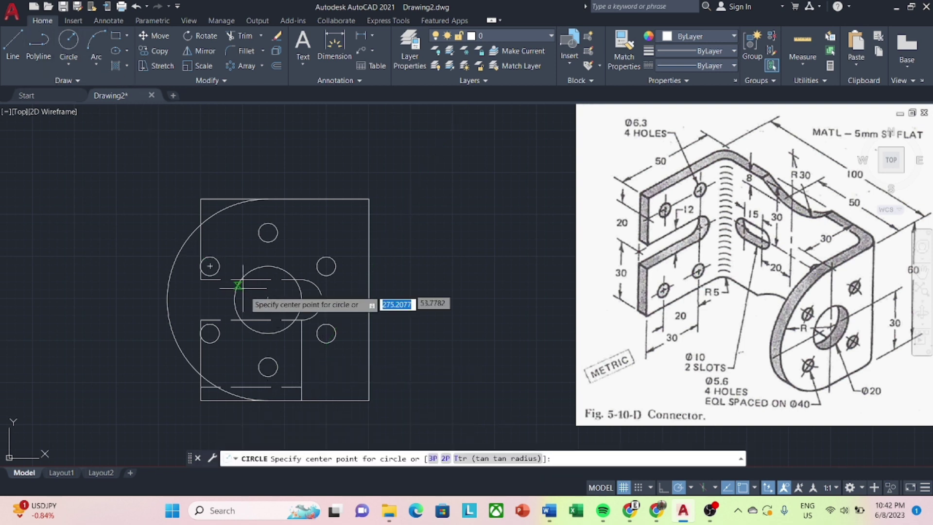
left_click(302, 387)
left_click(312, 390)
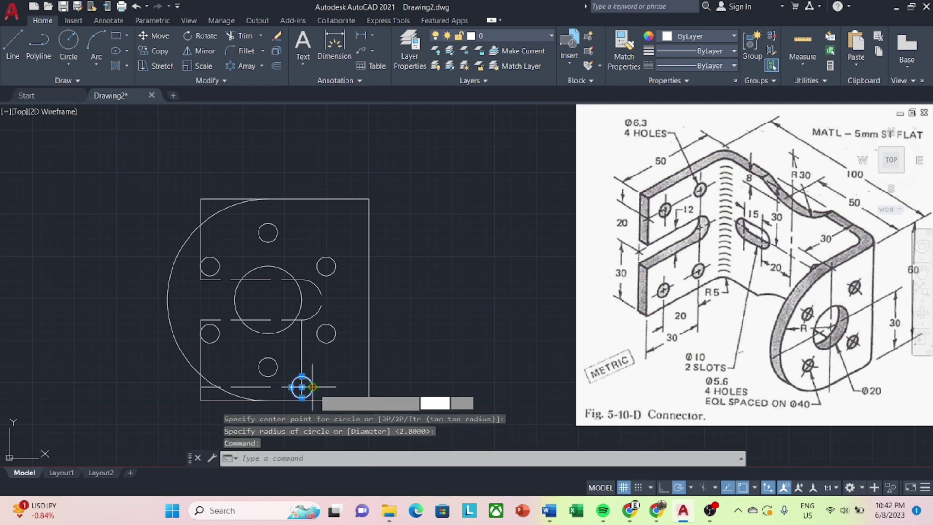
Set the circle's diameter to 6.3 in Quick Properties.
left_click(321, 377)
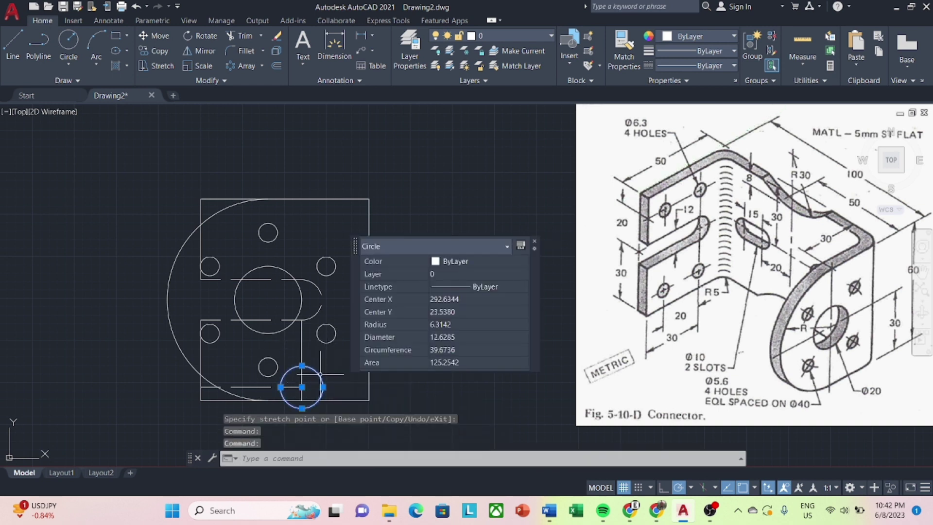
left_click(460, 337)
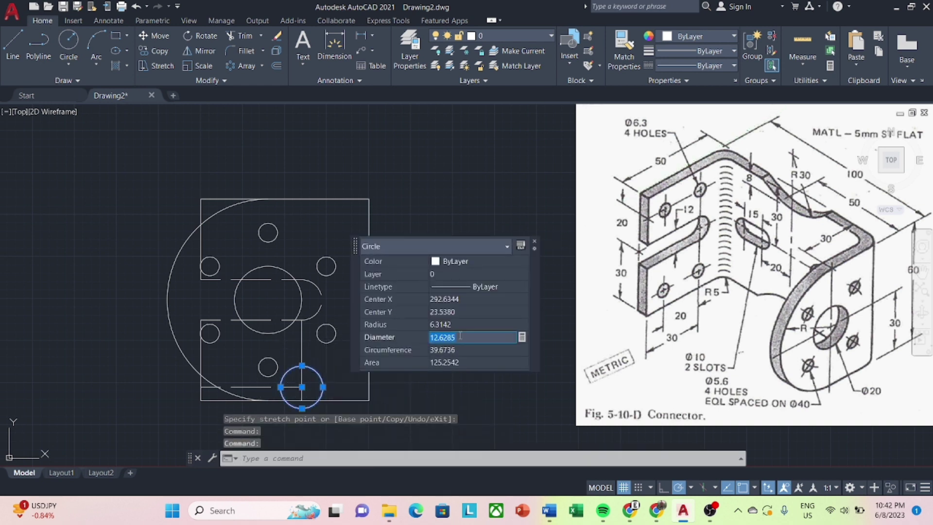
type("63")
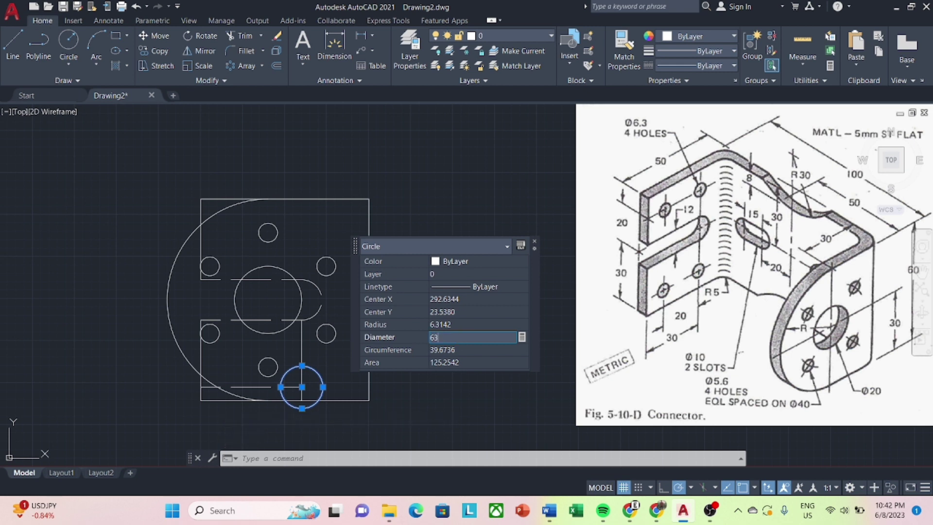
key("Tab")
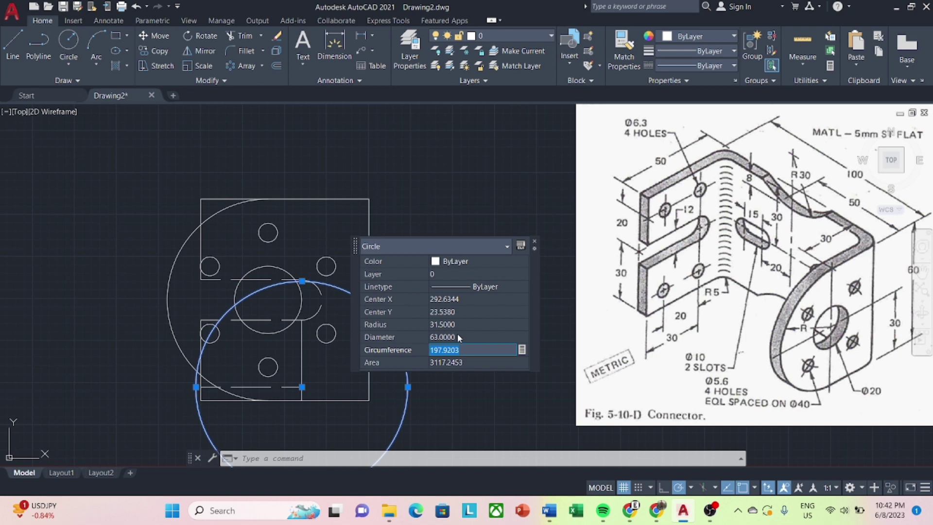
left_click(463, 336)
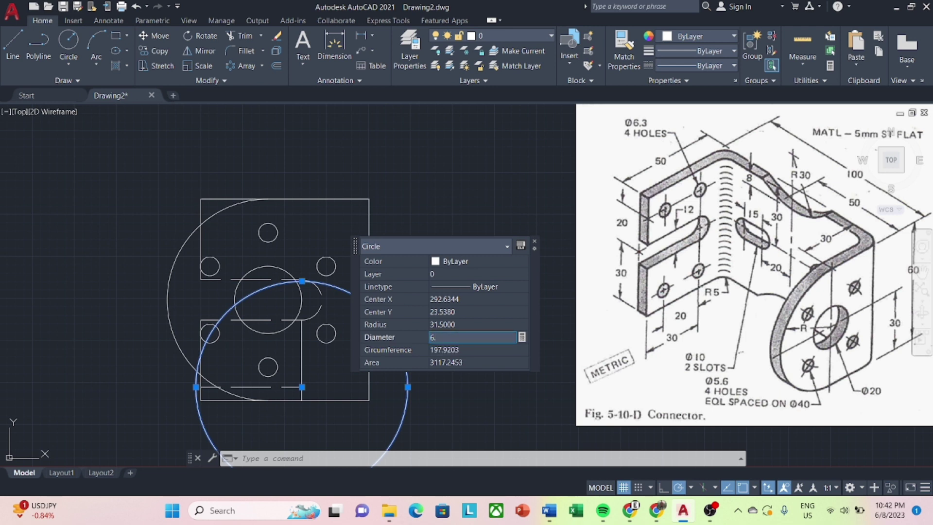
type("3")
key("Tab")
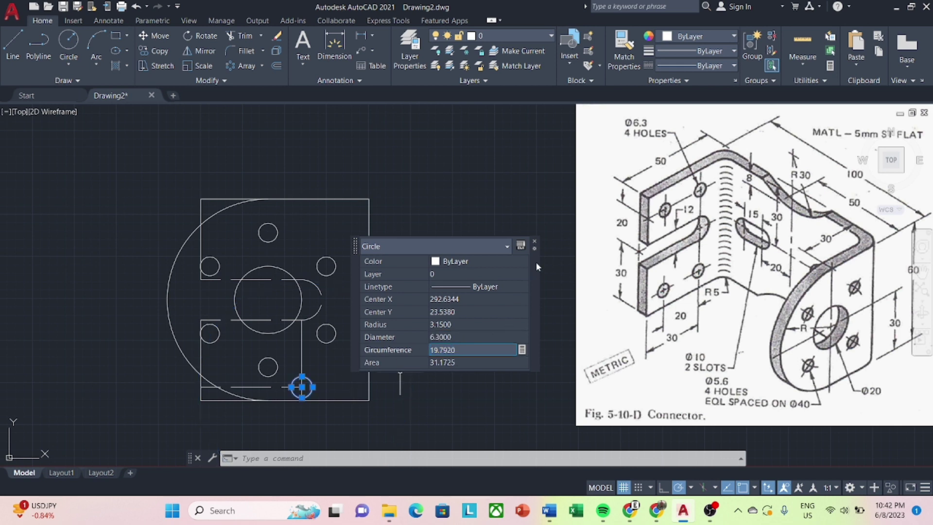
left_click(535, 241)
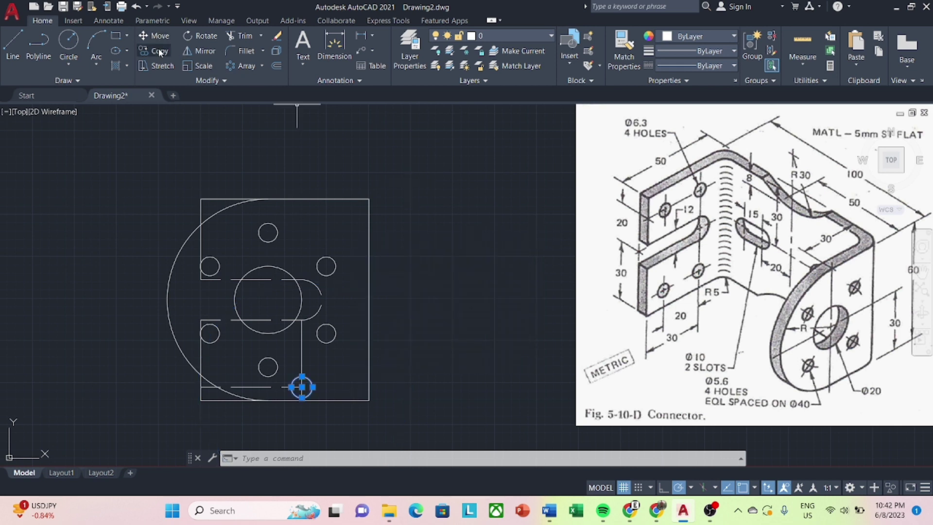
left_click(193, 55)
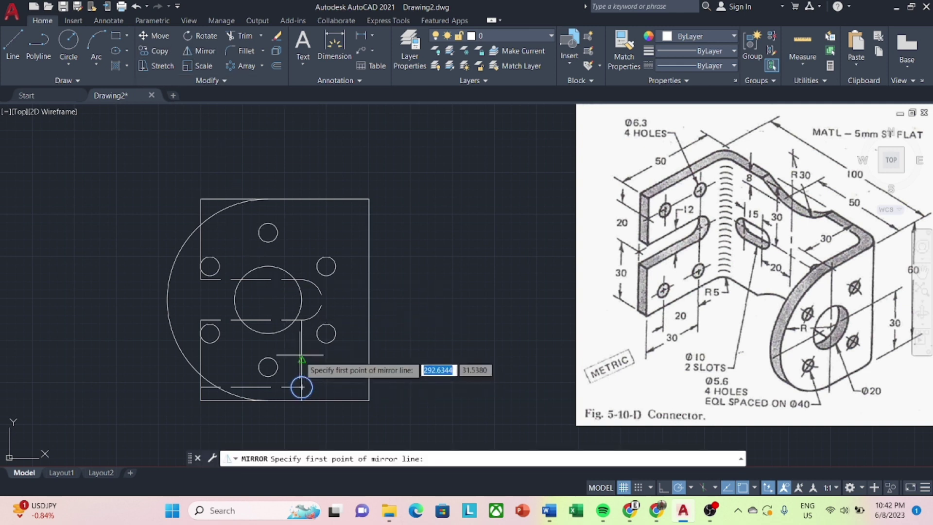
left_click(302, 359)
left_click(324, 363)
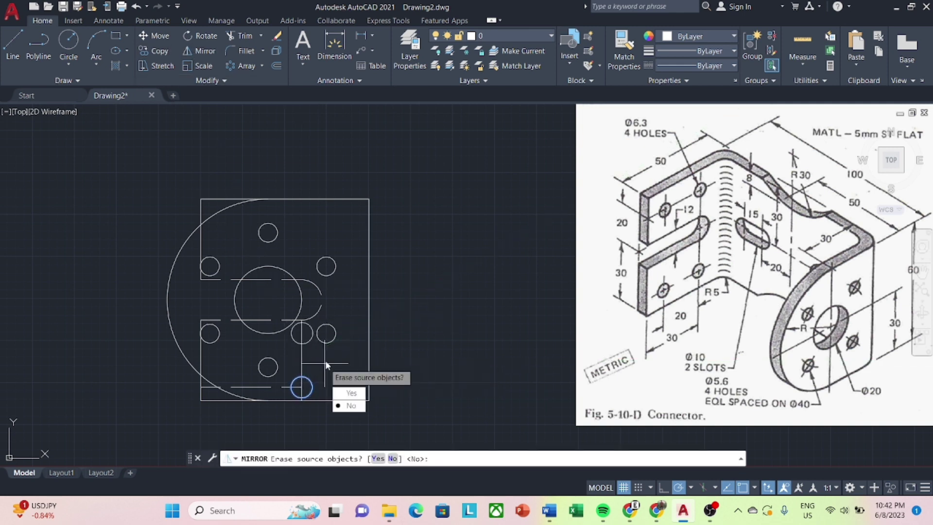
left_click(341, 405)
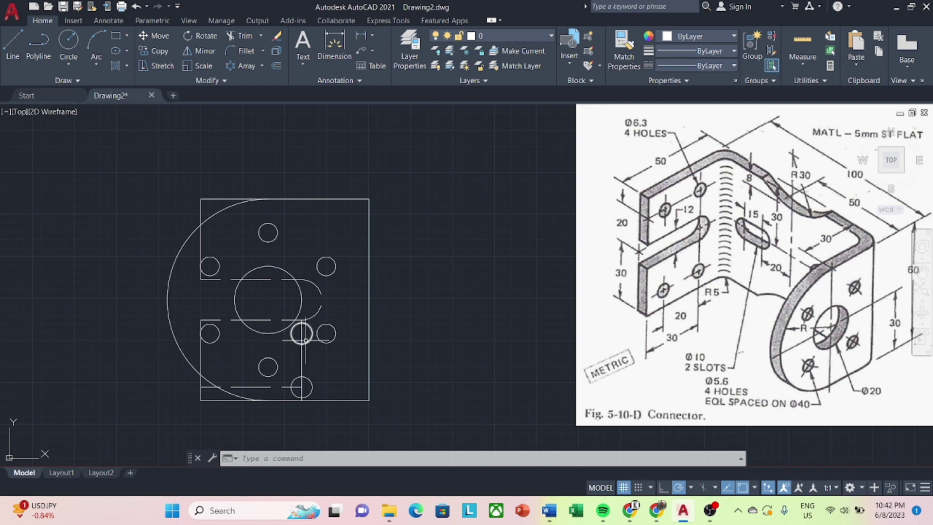
left_click(307, 340)
left_click(291, 326)
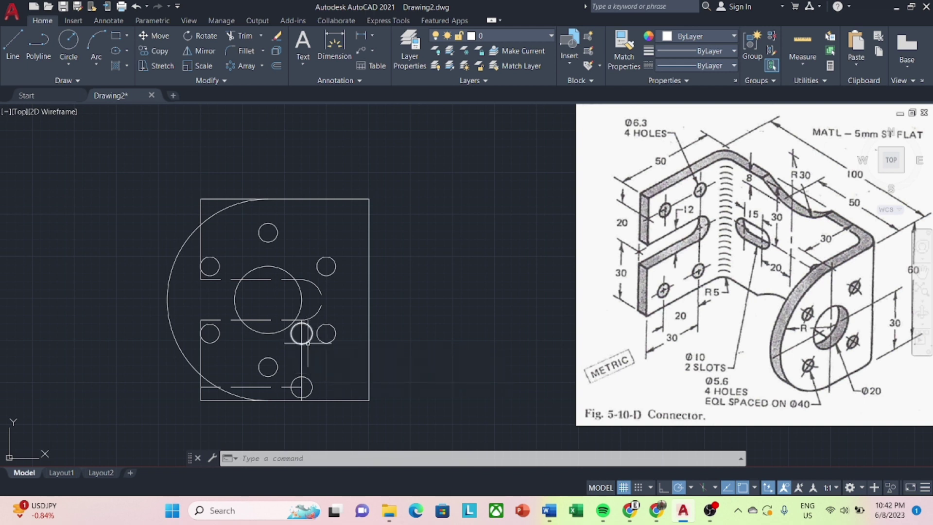
left_click(311, 381)
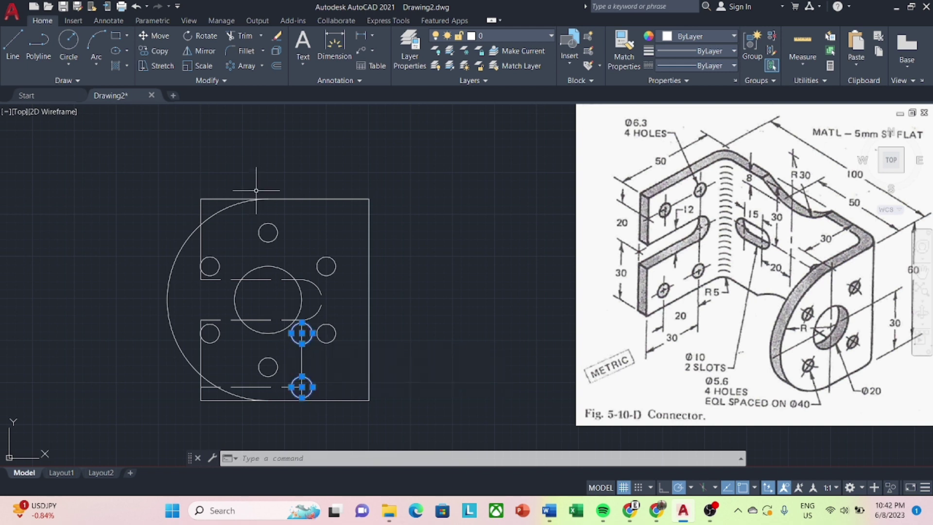
left_click(199, 50)
left_click(251, 386)
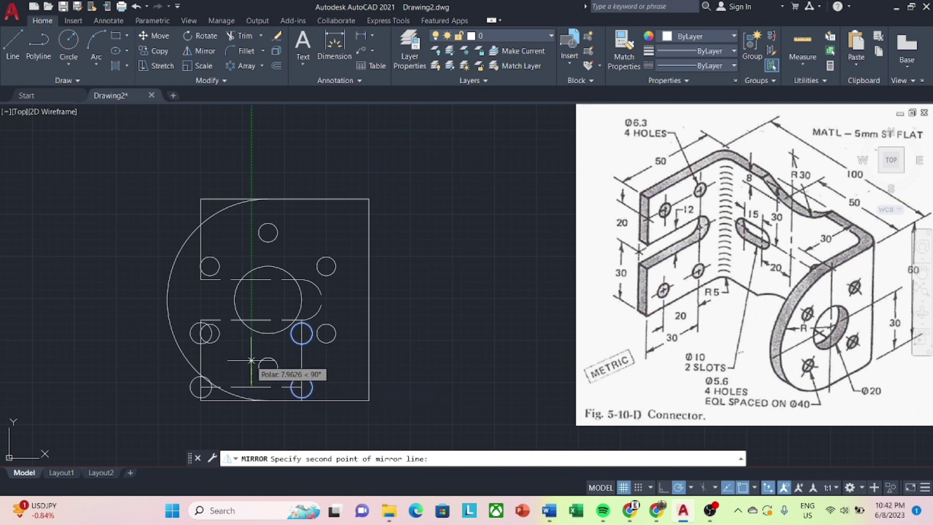
left_click(252, 361)
key("Return")
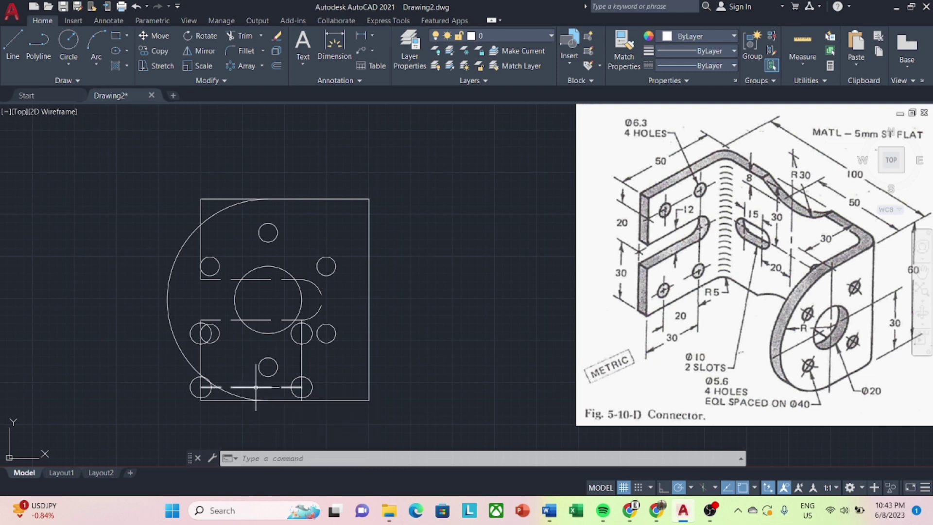
mouse_move(256, 387)
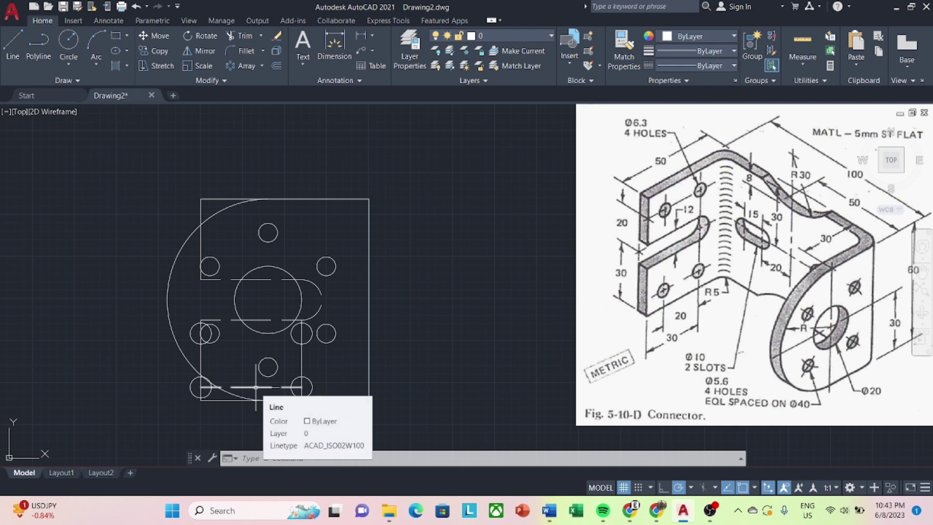
Undo the mirrored holes, then erase and restore the dashed bottom line.
key("ctrl+z")
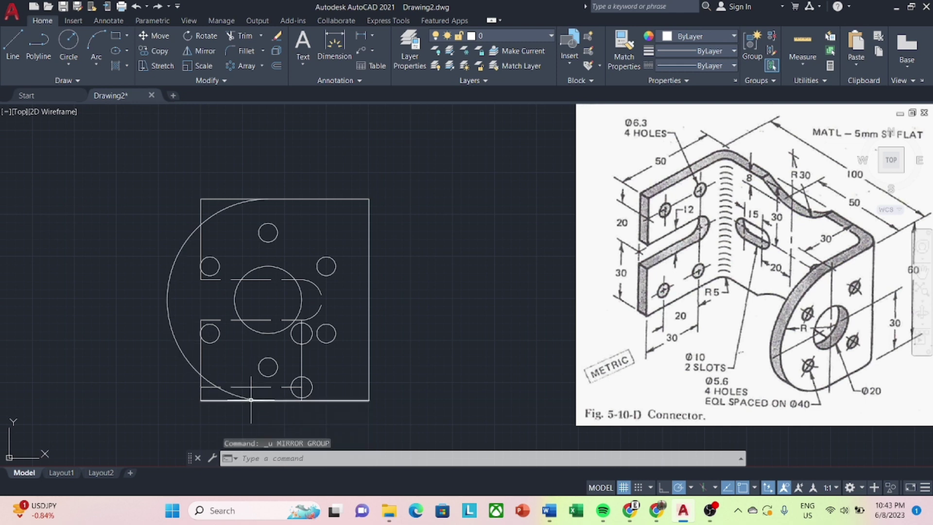
left_click(251, 387)
right_click(262, 387)
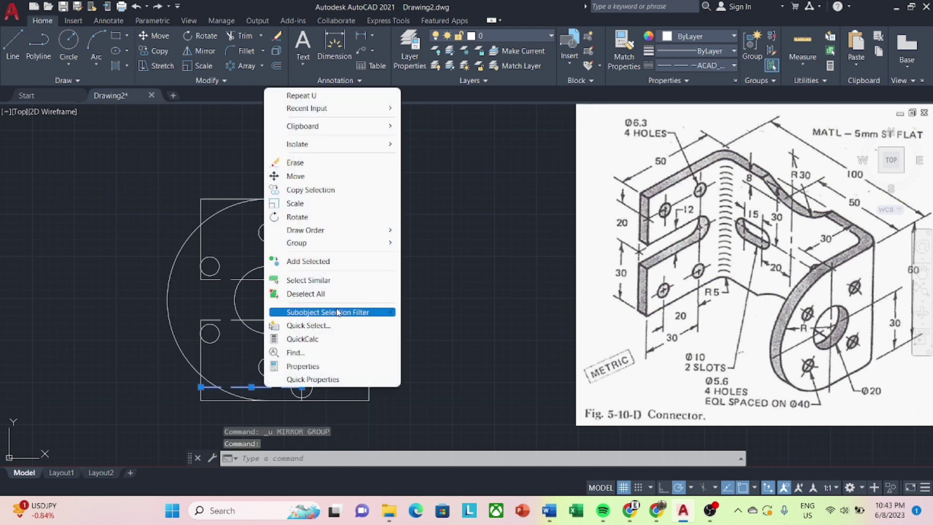
left_click(296, 162)
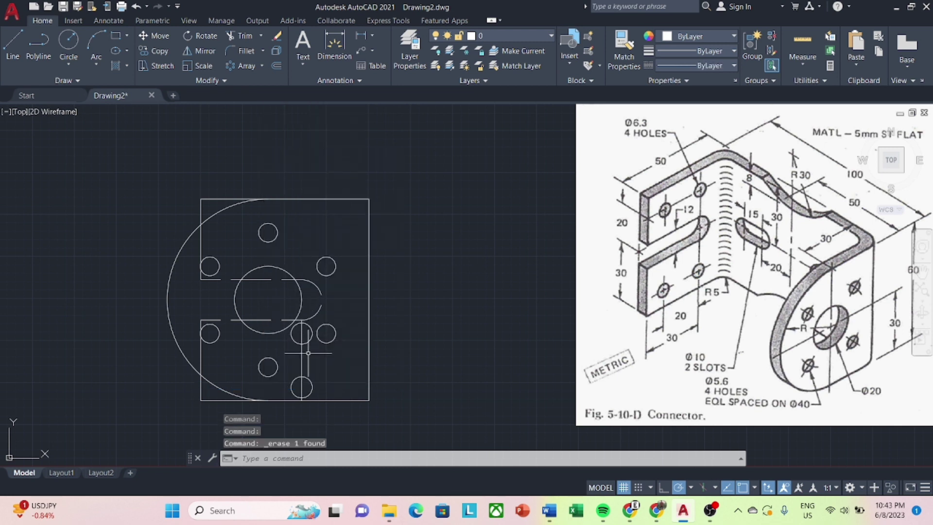
key("ctrl+z")
Offset the vertical line through the lower-right holes 20 to the left.
type("o")
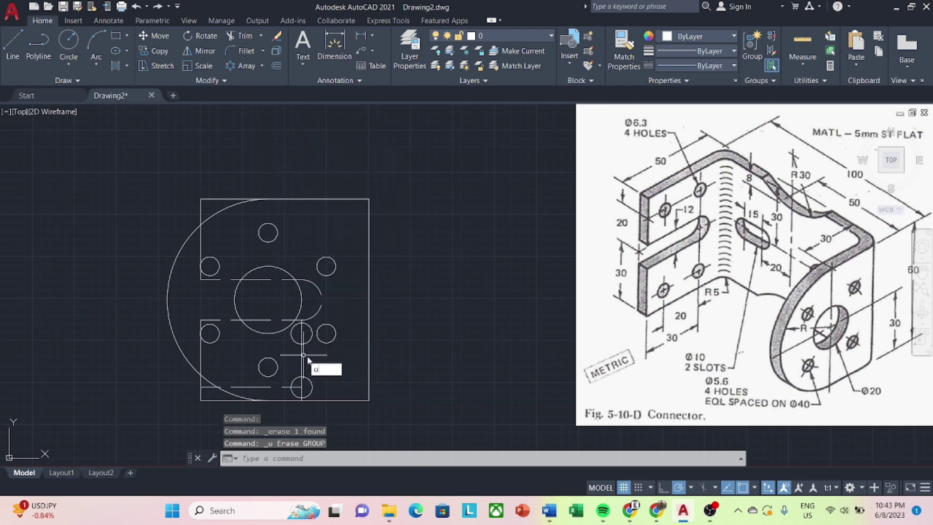
key("Return")
type("20")
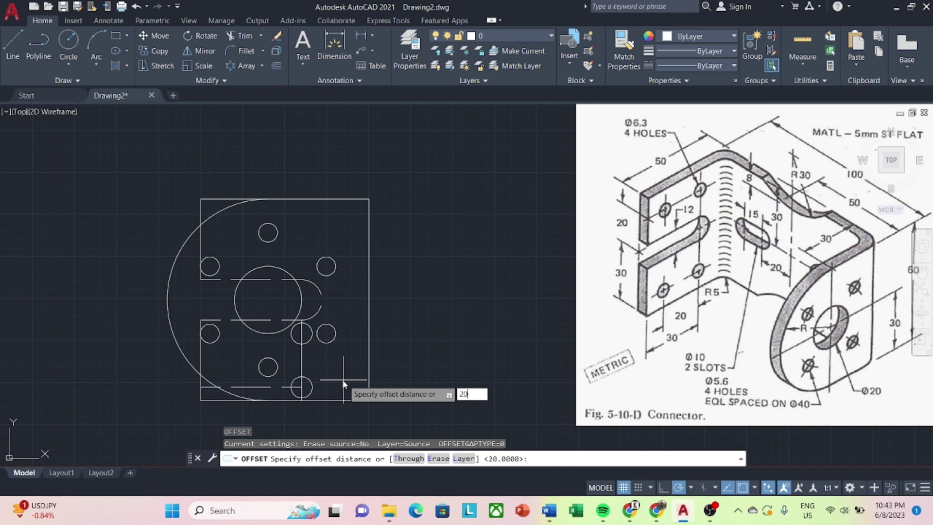
key("Return")
left_click(302, 362)
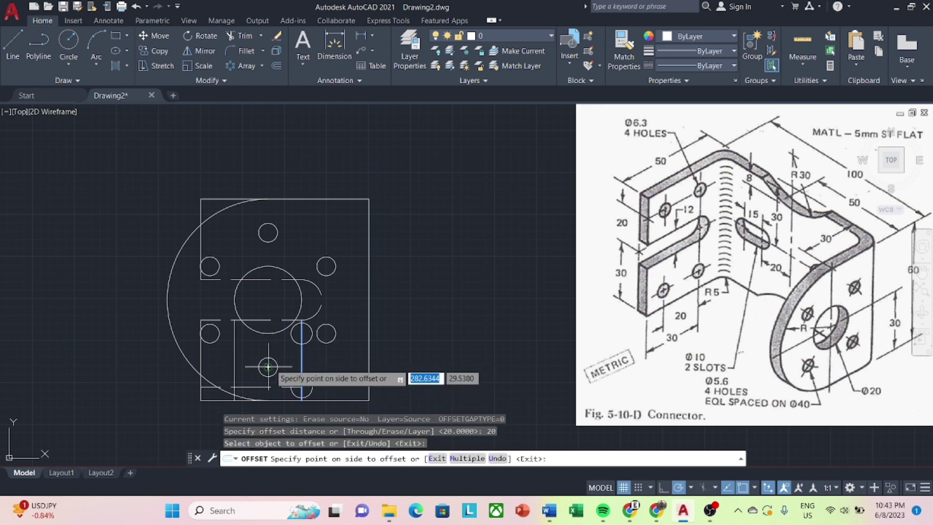
left_click(248, 370)
key("Escape")
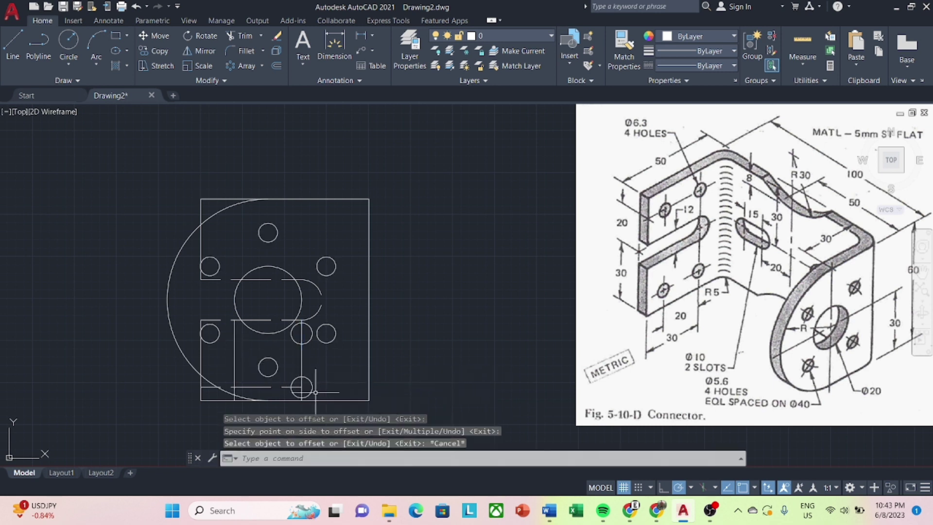
Select the two lower-right holes, then cancel the mirror, line and trim commands.
left_click(313, 388)
left_click(308, 344)
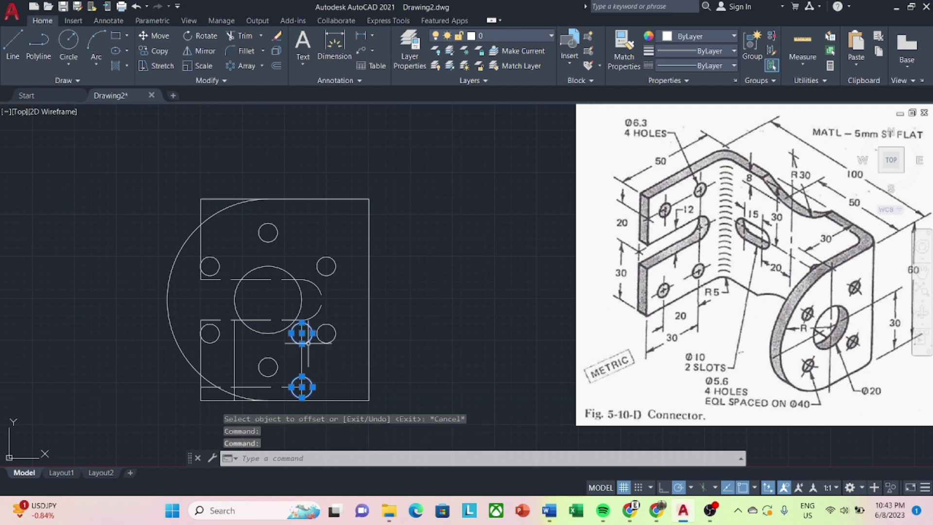
left_click(200, 52)
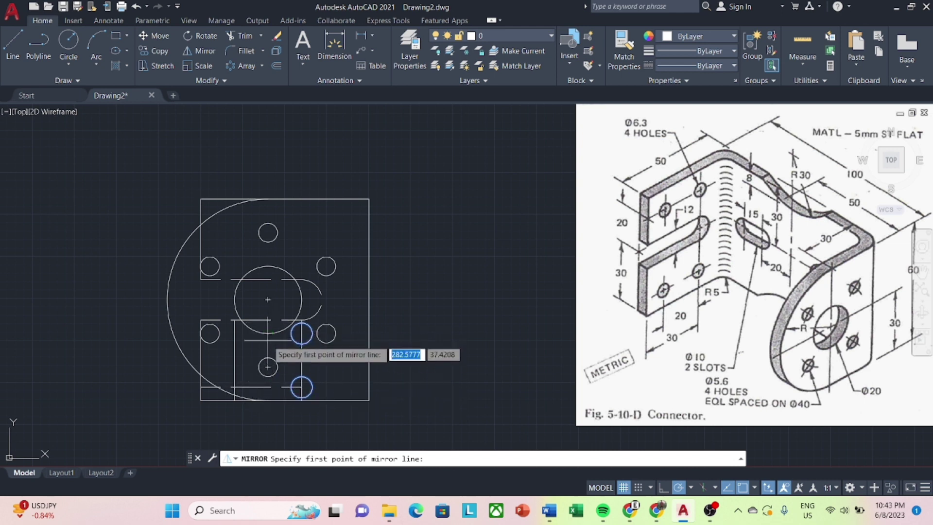
key("Escape")
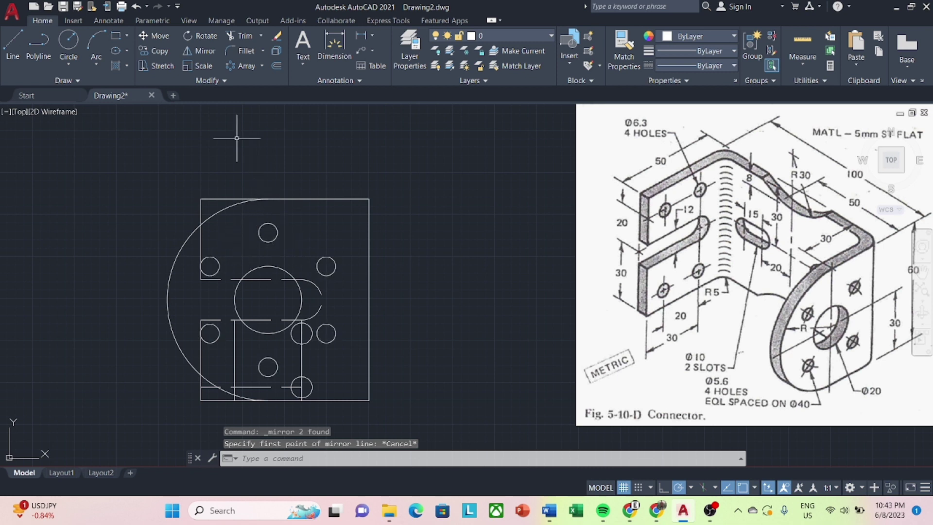
left_click(13, 44)
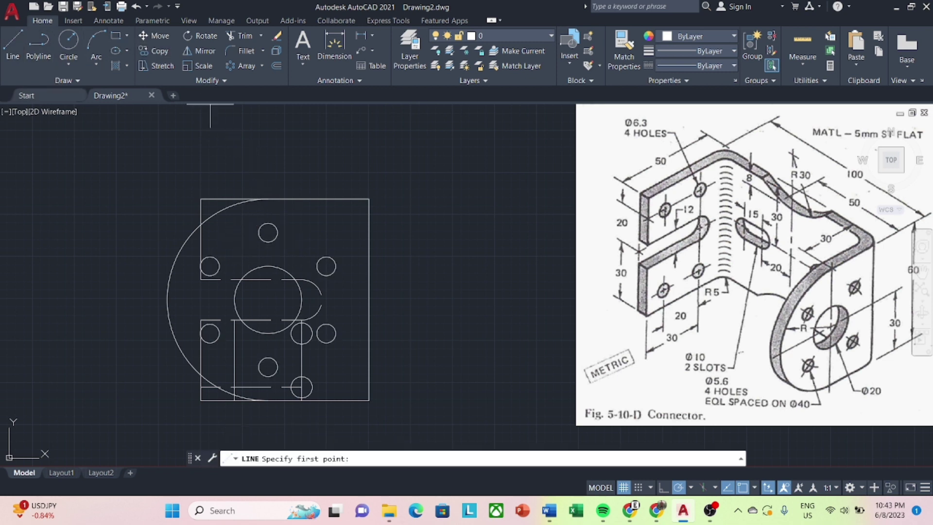
key("Escape")
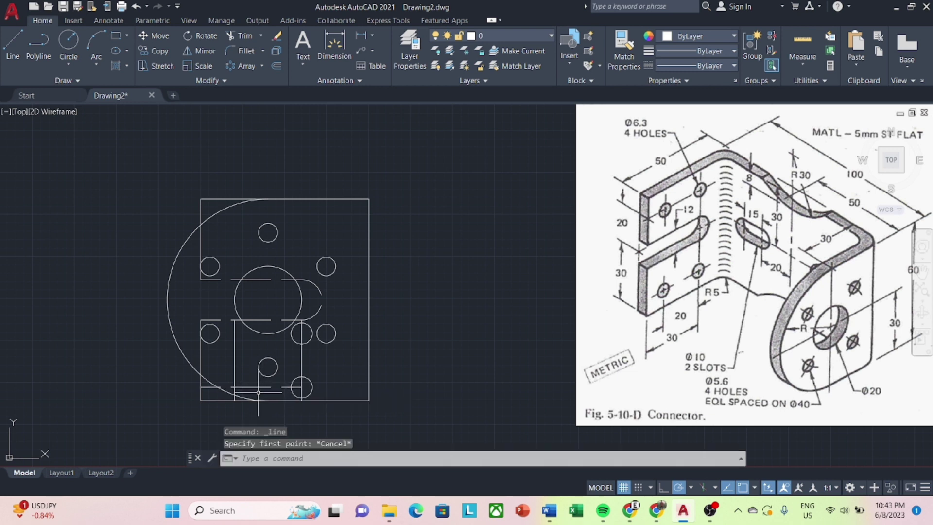
type("tr")
key("Return")
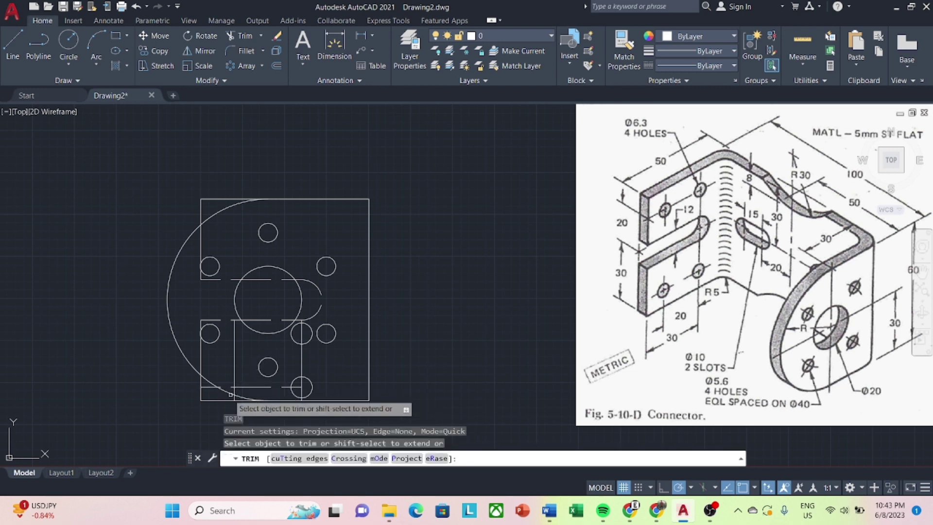
key("Escape")
Erase the short stray line at bottom-left and reselect the two lower-right holes.
left_click(212, 387)
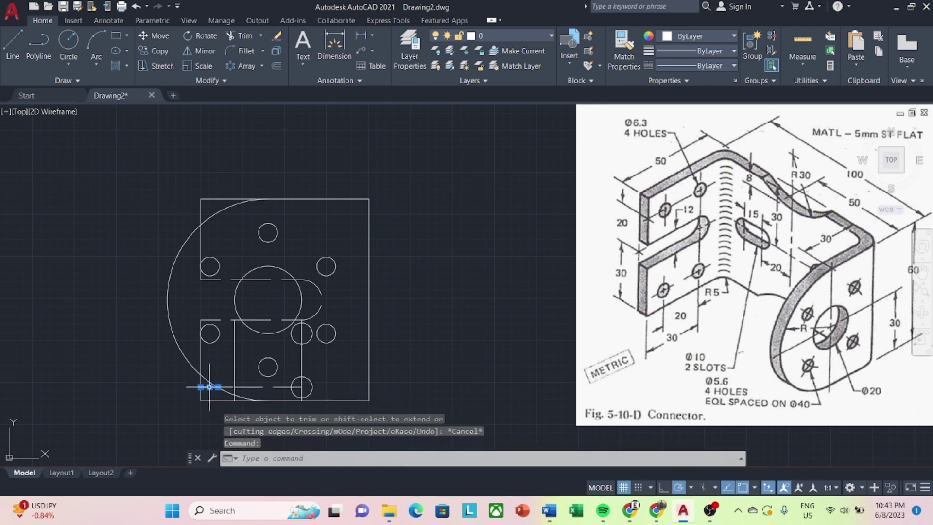
right_click(212, 389)
left_click(238, 162)
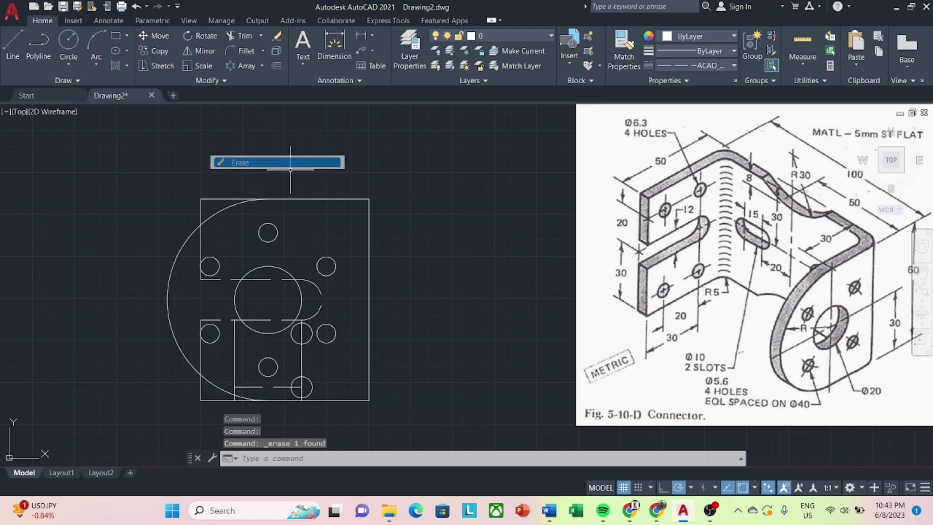
left_click(310, 388)
left_click(310, 339)
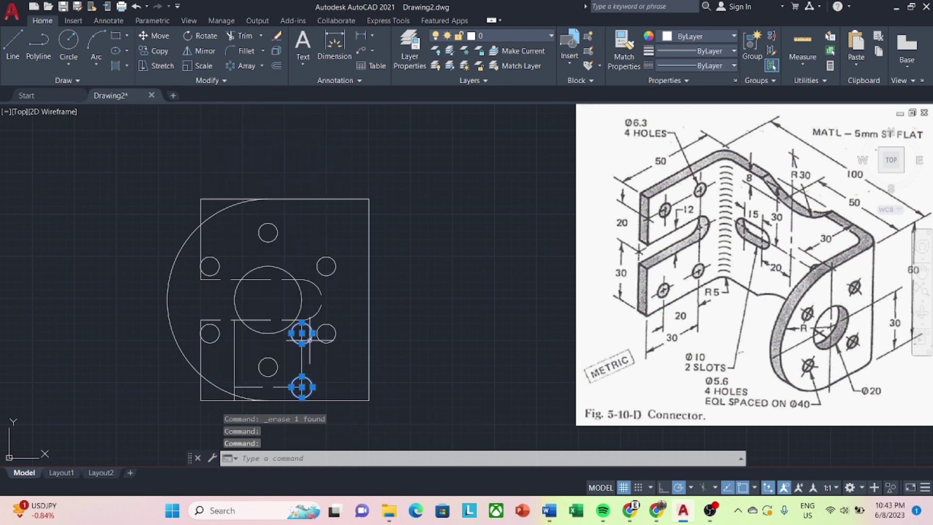
Mirror the two selected holes across a vertical axis, keeping the originals.
type("mi")
key("Return")
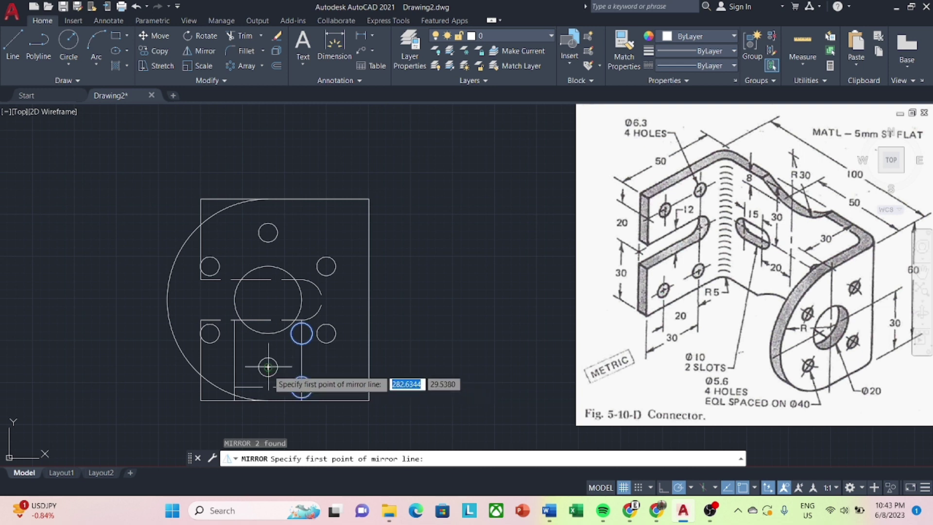
left_click(268, 386)
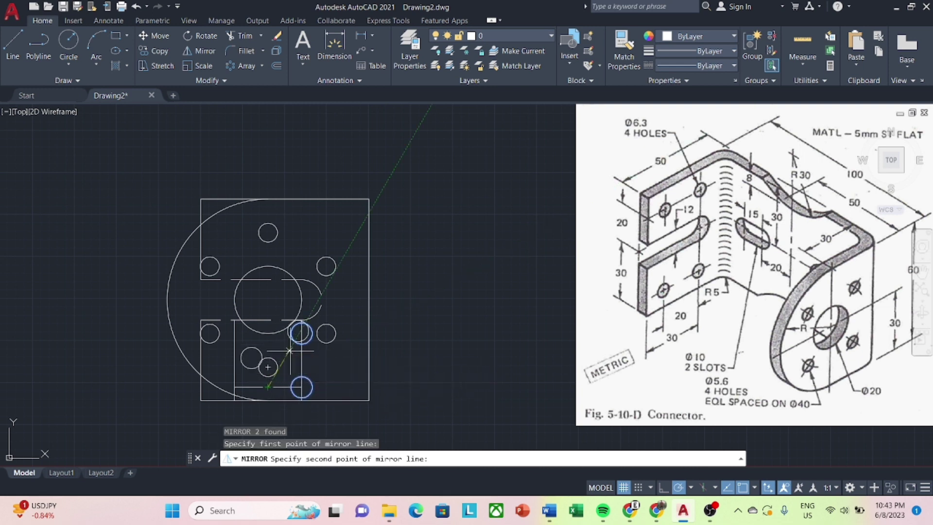
left_click(267, 337)
left_click(297, 381)
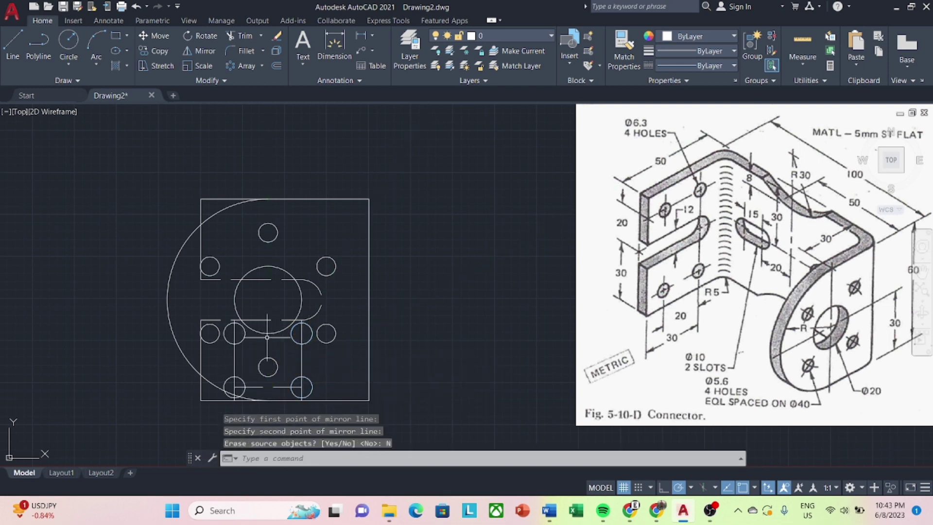
Select the hole square's bottom, right and left lines.
left_click(270, 387)
left_click(302, 362)
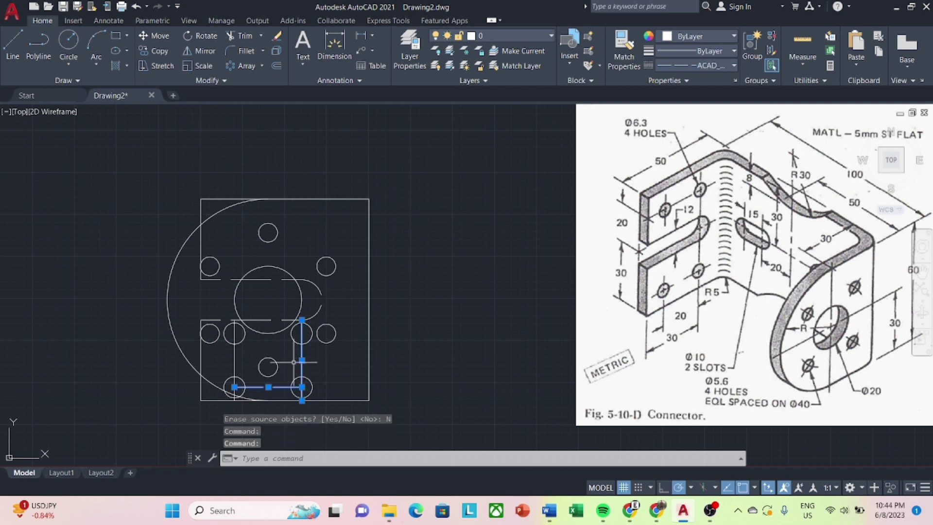
left_click(234, 360)
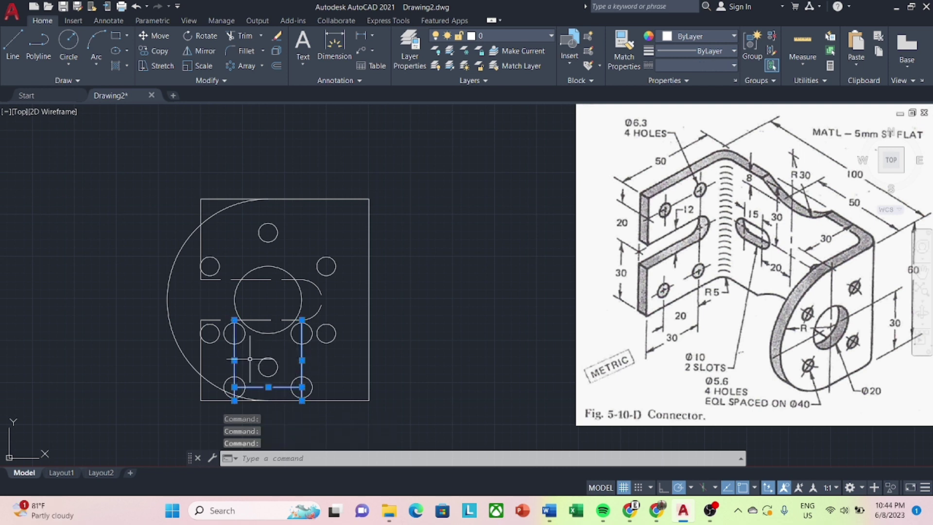
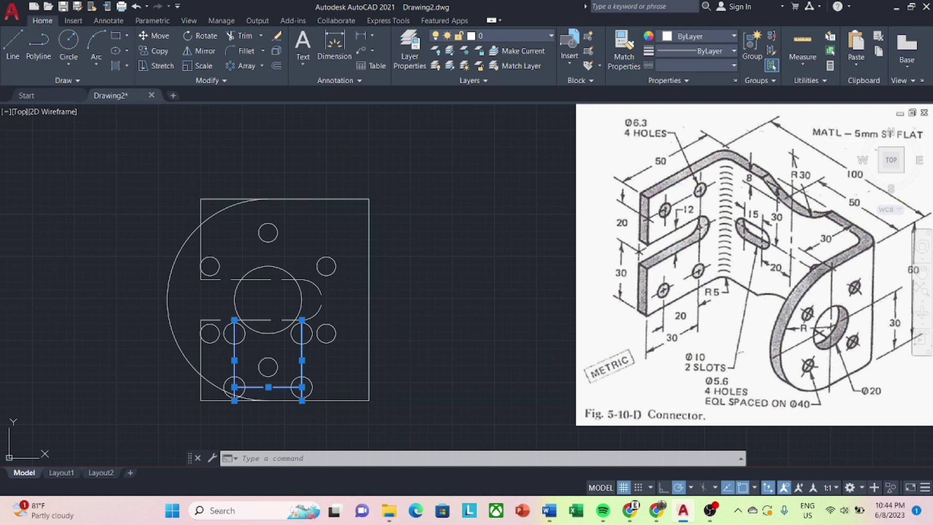
Window-select the seven extra small circles and short lines in the lower front view and erase them.
key("Escape")
left_click(323, 370)
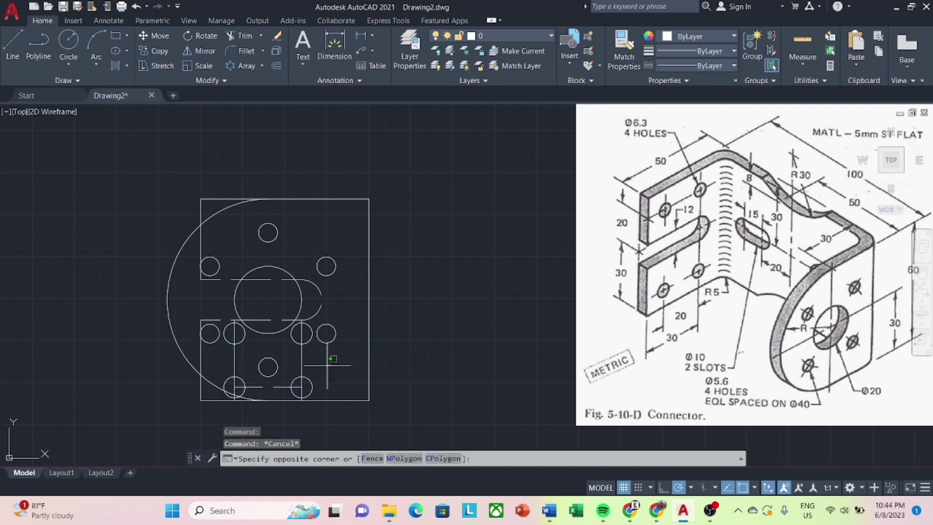
left_click(302, 393)
left_click(294, 326)
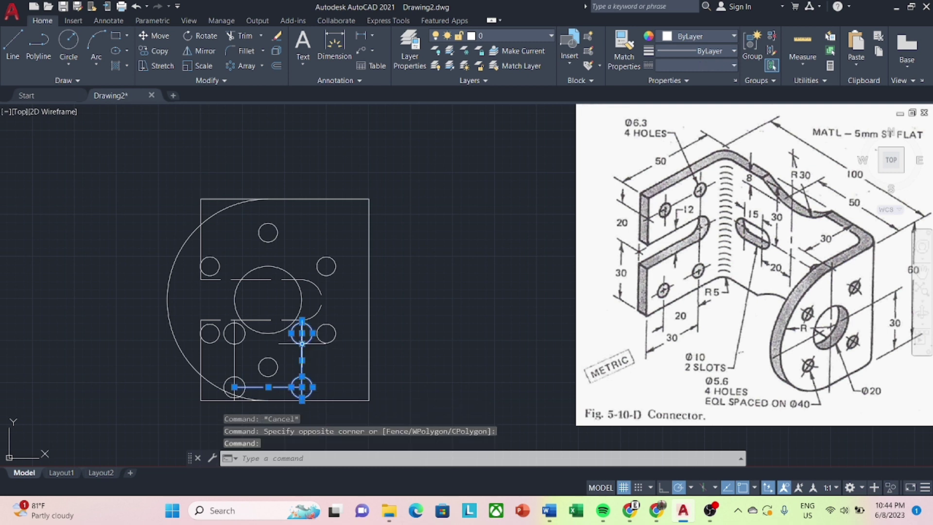
left_click(236, 358)
left_click(238, 382)
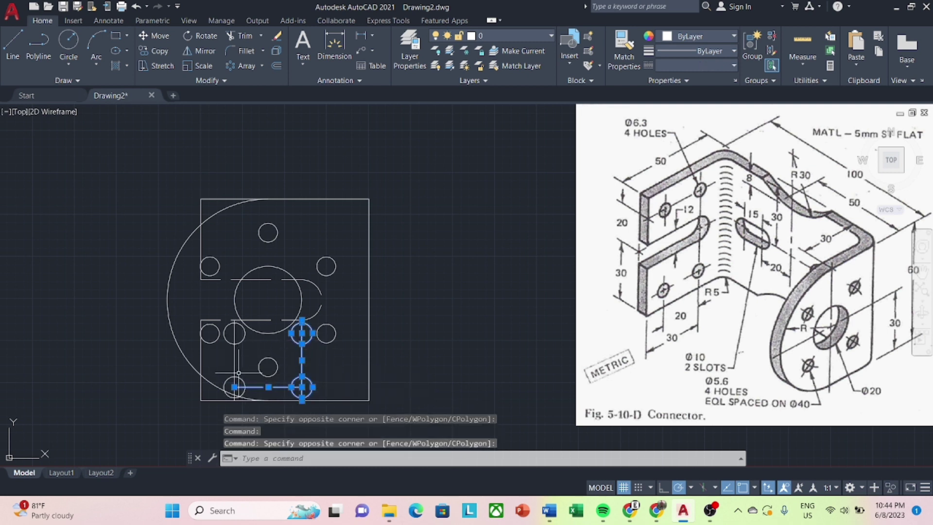
left_click(245, 363)
left_click(242, 336)
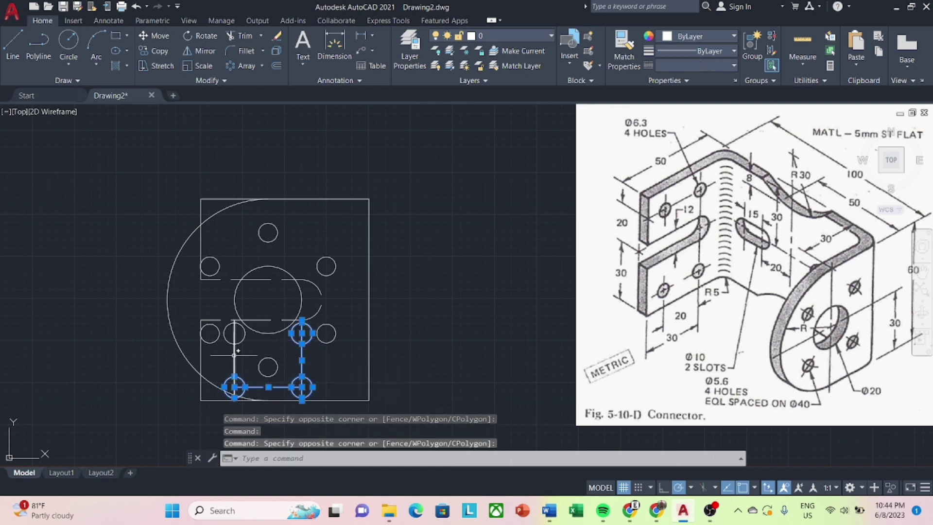
right_click(242, 340)
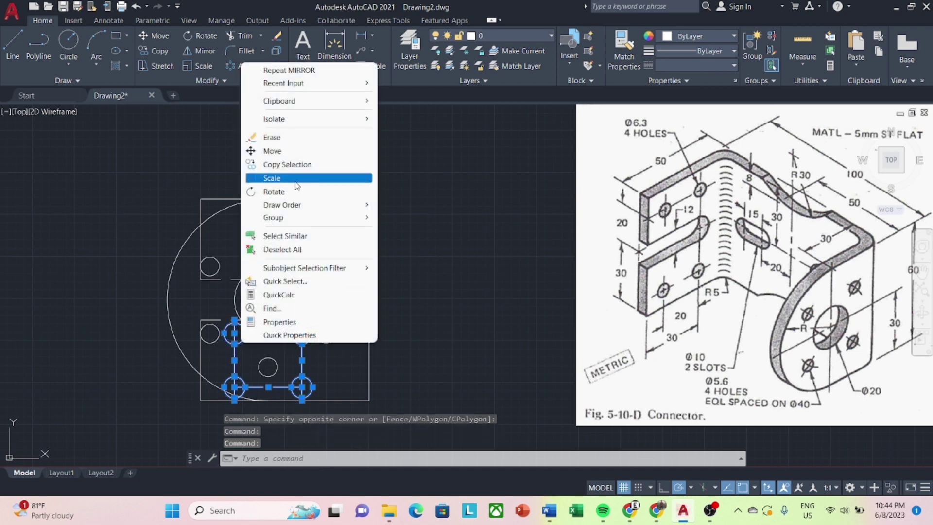
left_click(277, 137)
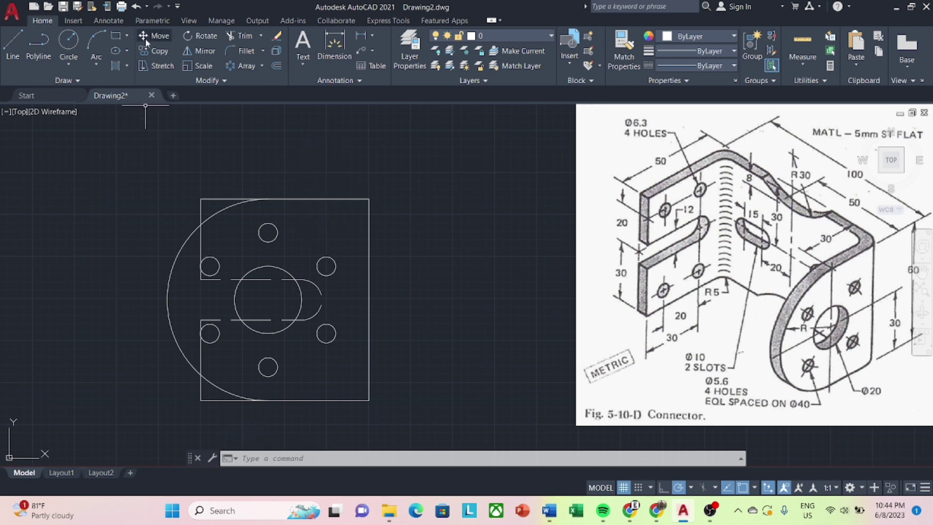
Try offsetting the rectangle's bottom edge by 20, then cancel the offset.
type("o")
key("Return")
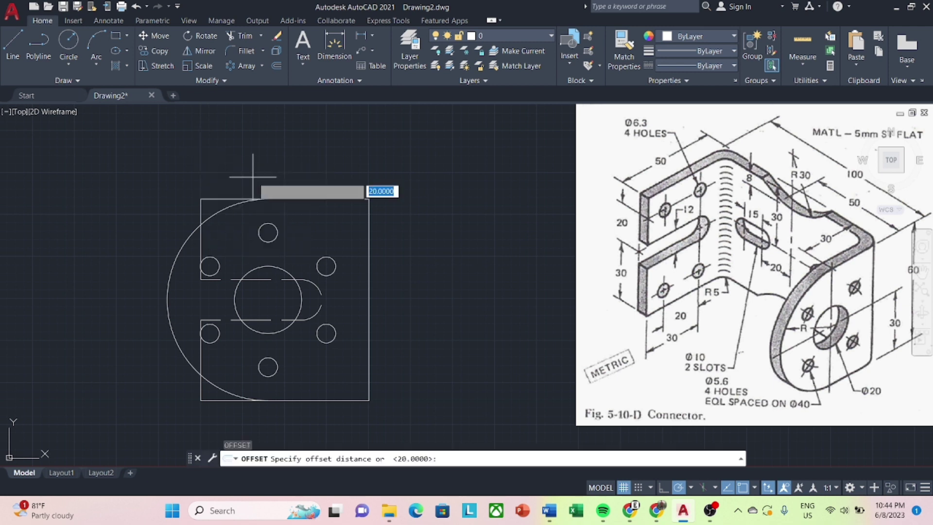
type("20")
key("Return")
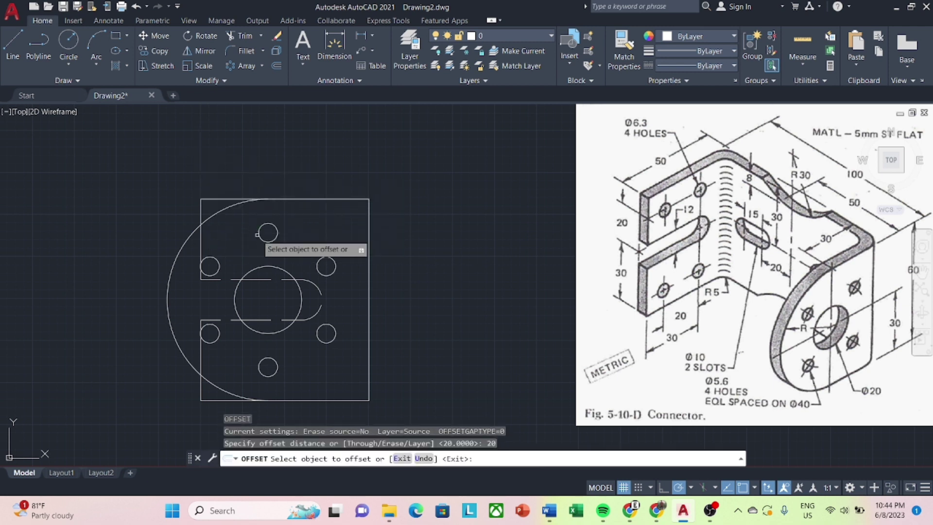
left_click(303, 400)
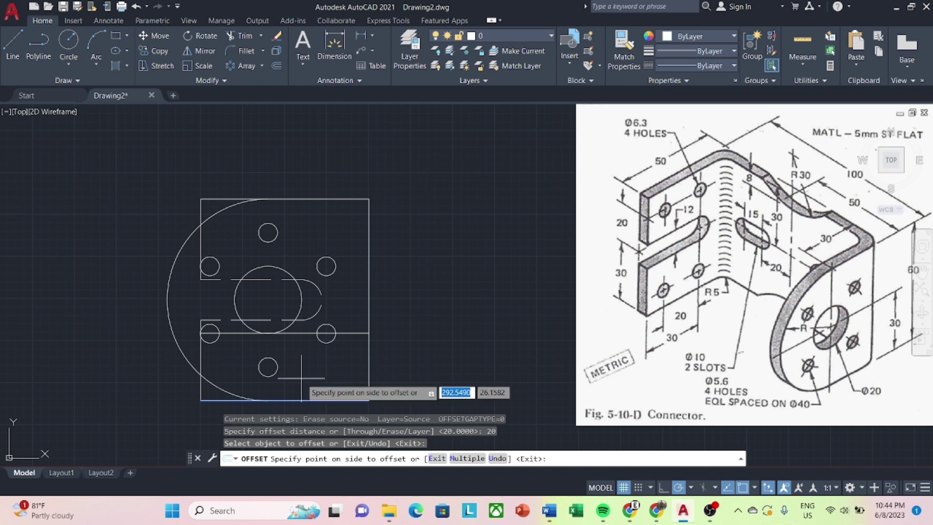
key("Escape")
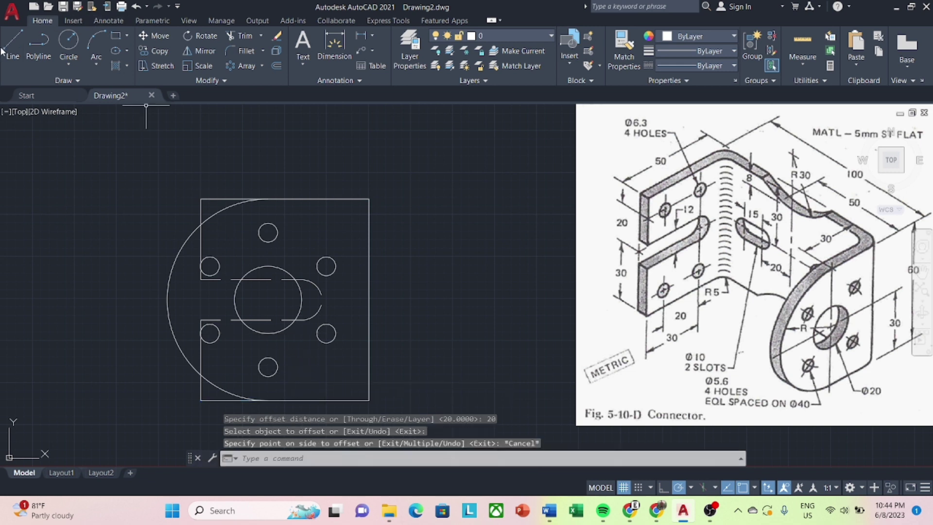
Draw a horizontal line from the arc's right end to the left edge.
left_click(11, 46)
left_click(321, 299)
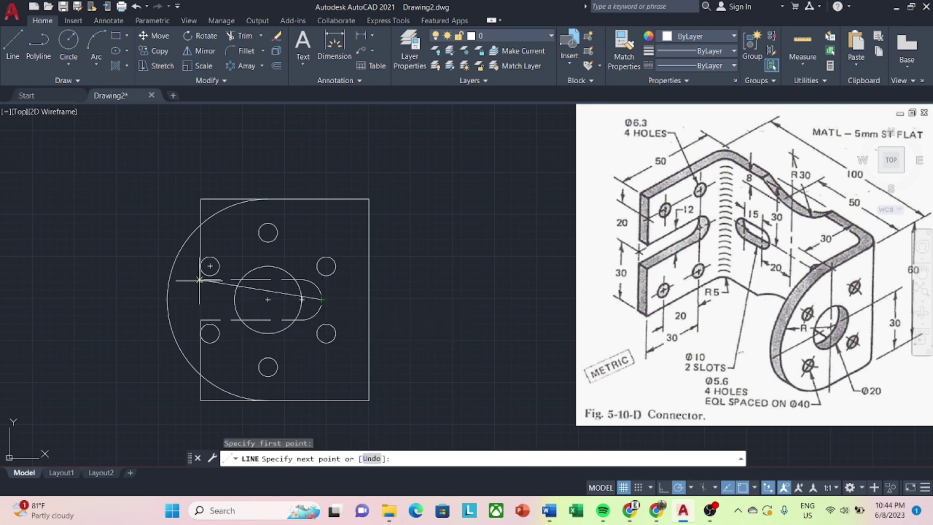
left_click(202, 300)
key("Escape")
key("Escape")
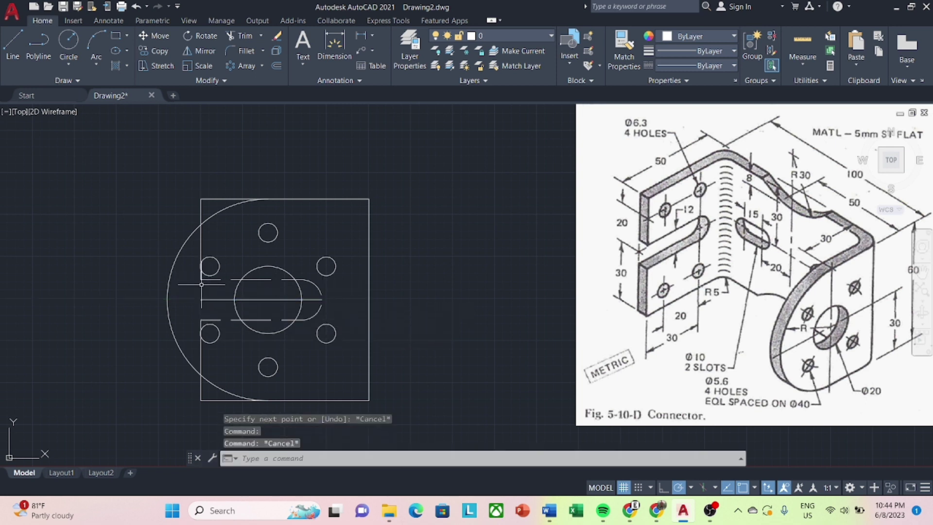
Offset the horizontal line by 20 to create parallel lines through the hole rows.
type("o")
key("Return")
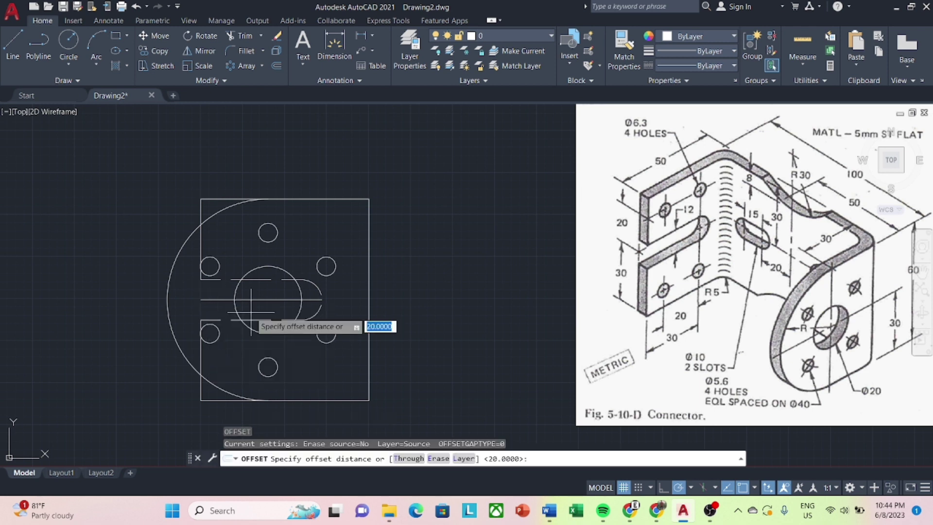
key("Return")
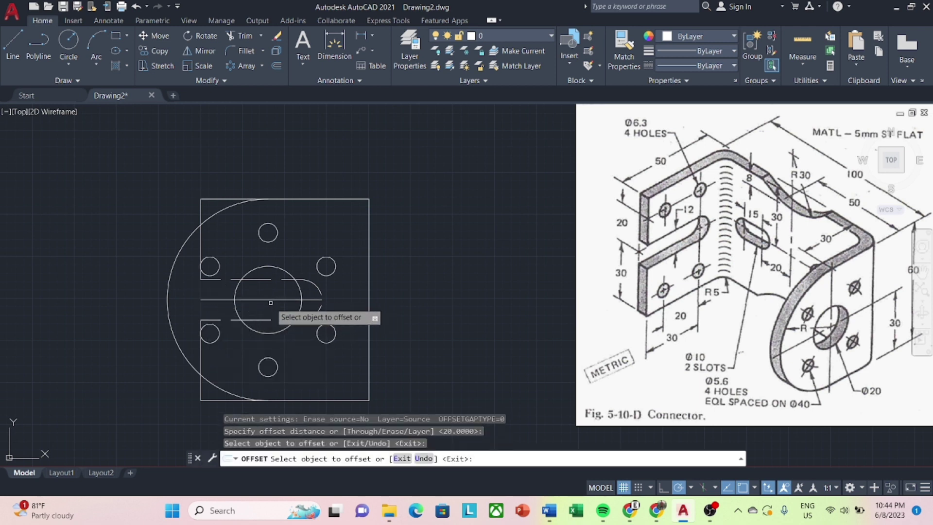
left_click(271, 299)
left_click(275, 300)
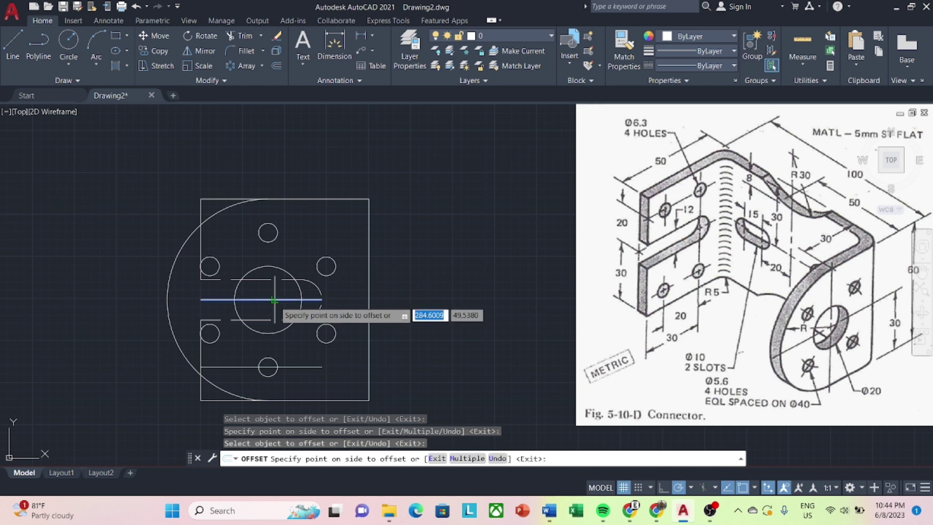
key("Escape")
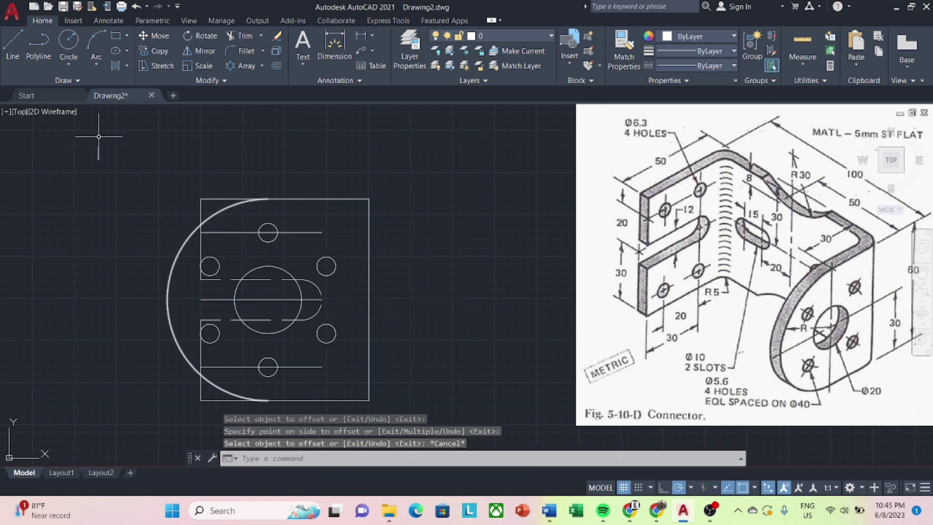
Draw a 10-unit line to the right along the lower horizontal line.
left_click(17, 41)
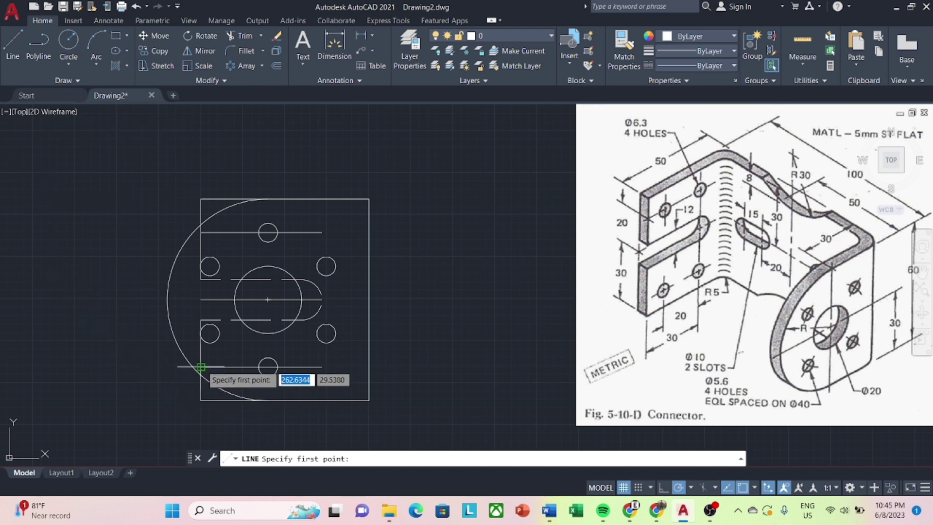
left_click(209, 367)
type("10")
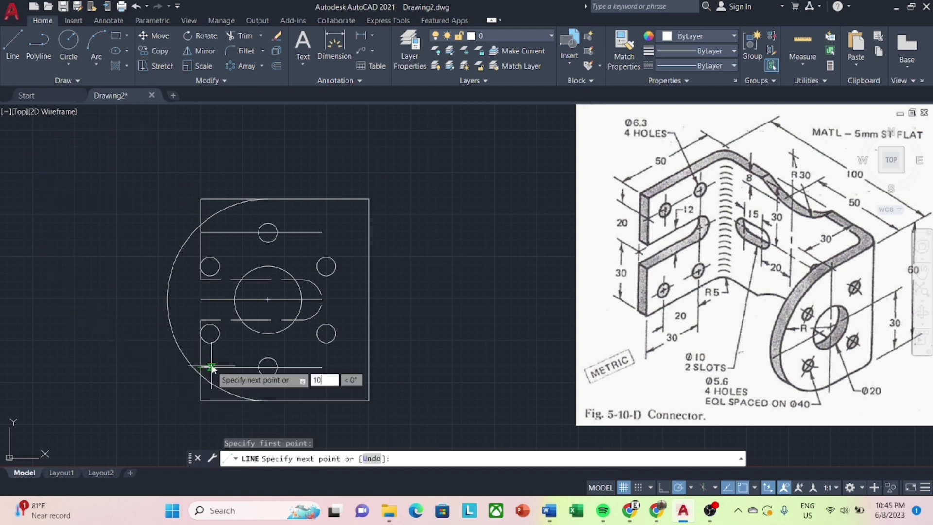
key("Return")
key("Escape")
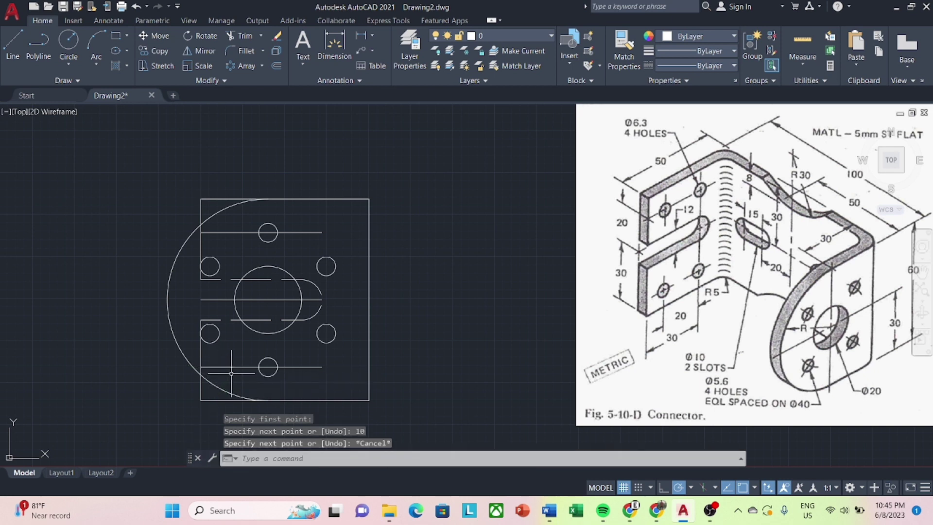
Draw a circle at the short line's end and set its diameter to 6.3.
type("c")
key("Return")
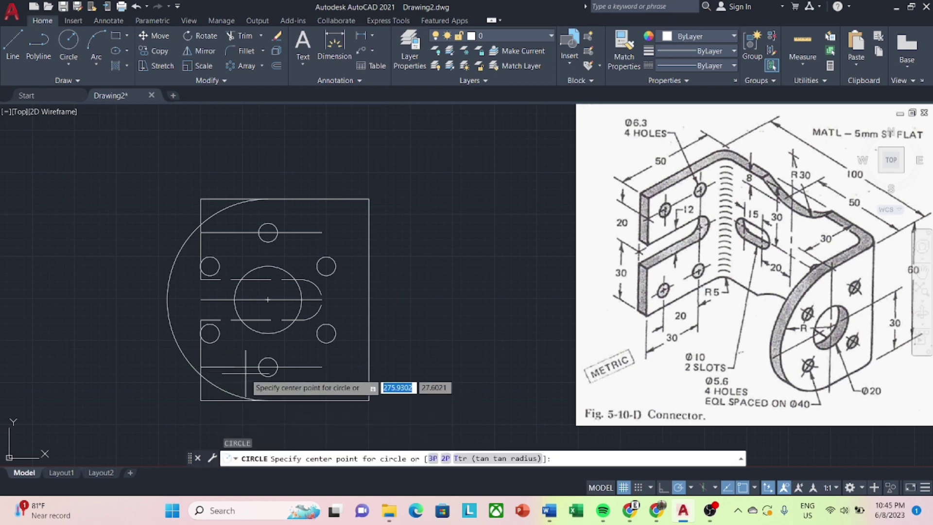
left_click(235, 366)
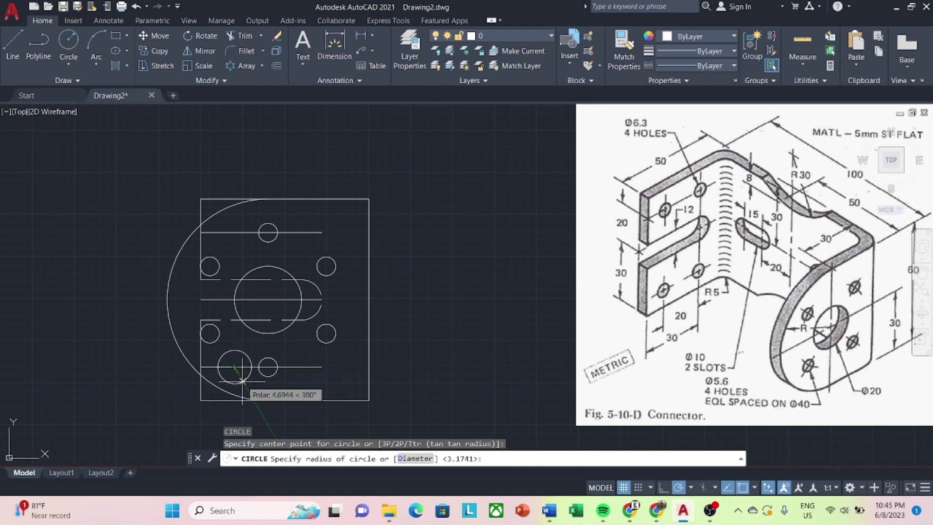
left_click(242, 380)
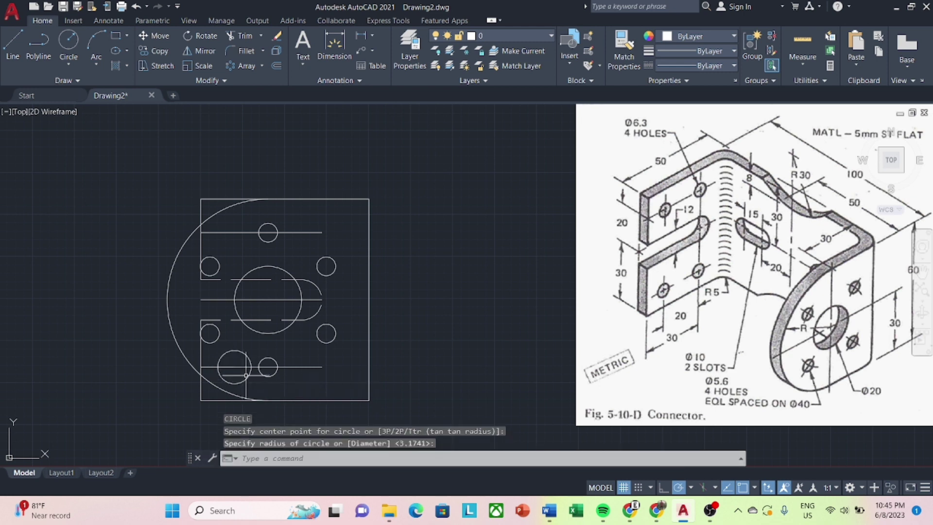
left_click(246, 378)
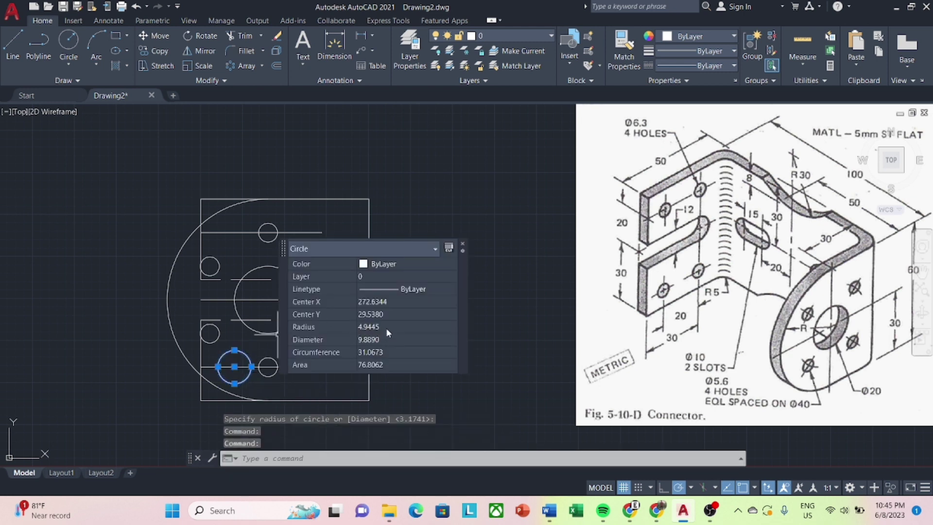
left_click(382, 341)
type("6.3")
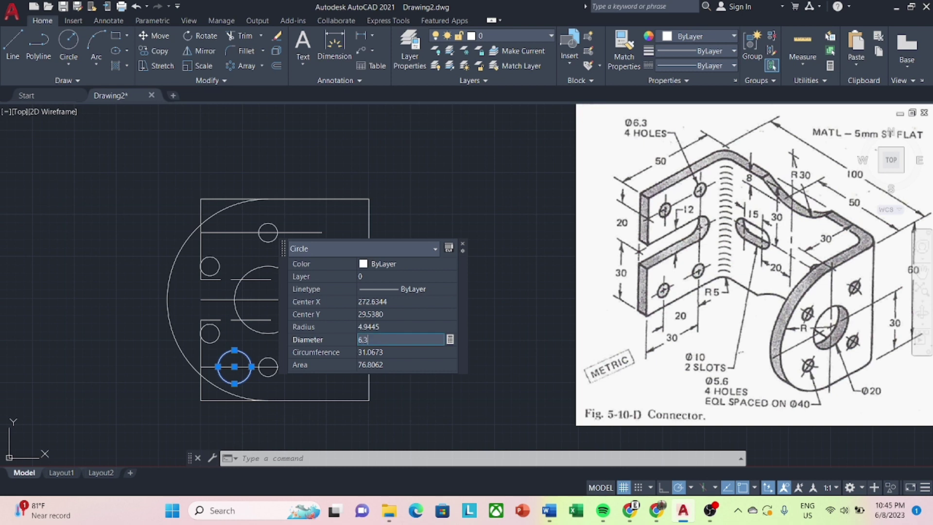
key("Return")
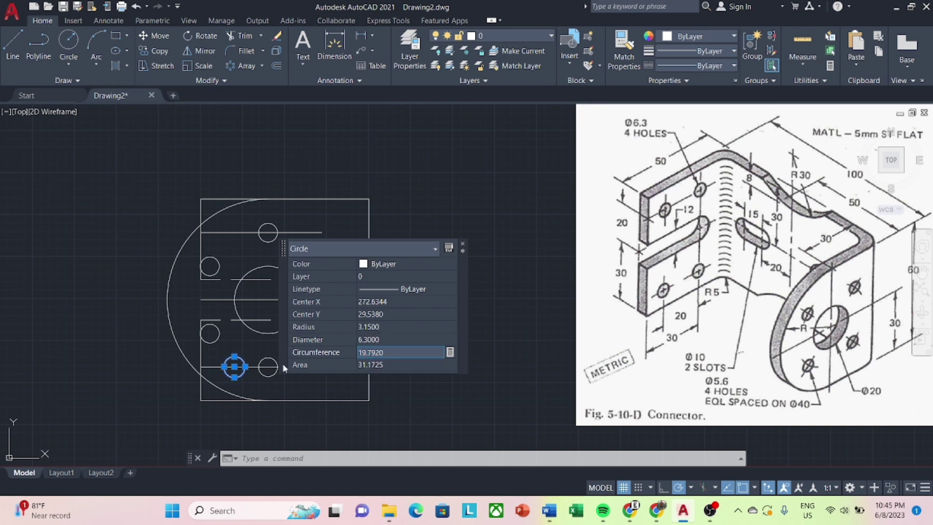
left_click(462, 243)
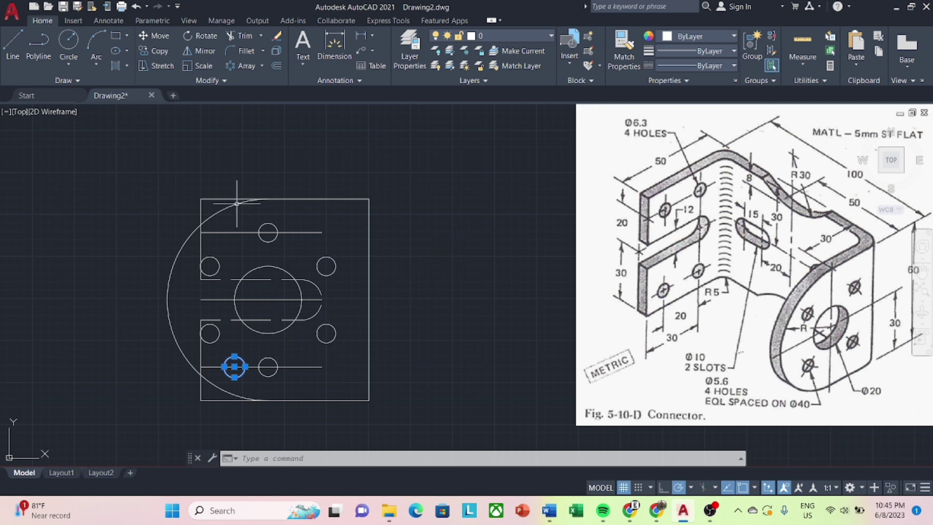
Copy the 6.3 hole to the right end of the lower horizontal line.
left_click(161, 51)
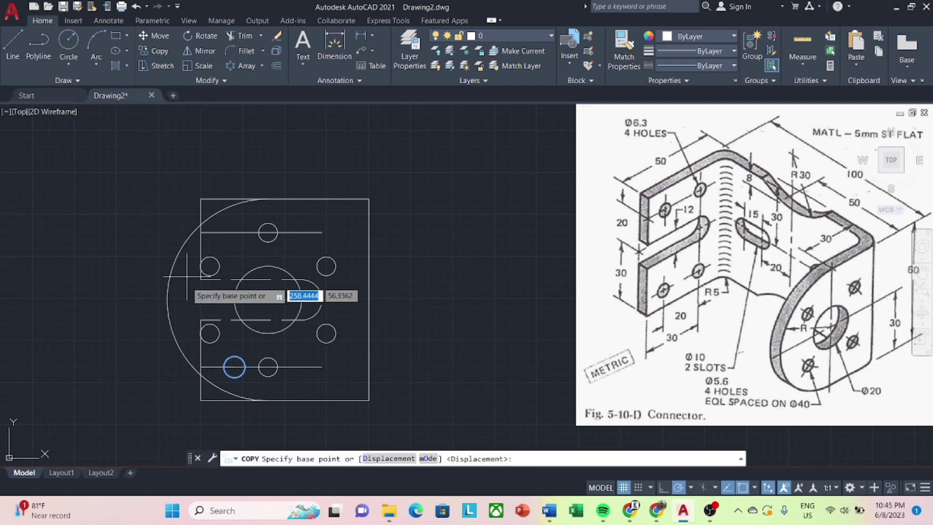
left_click(234, 367)
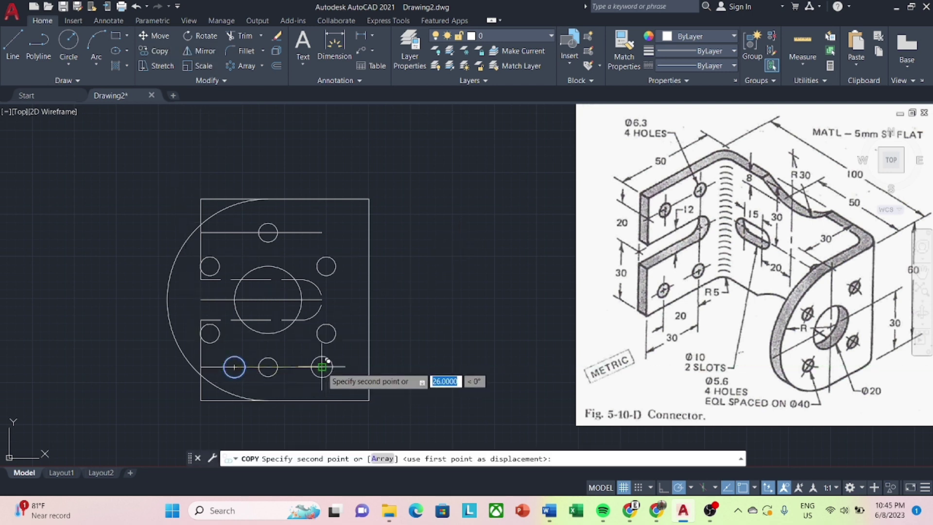
left_click(322, 367)
key("Escape")
Erase the bottom horizontal line and the short bottom-left line.
left_click(262, 367)
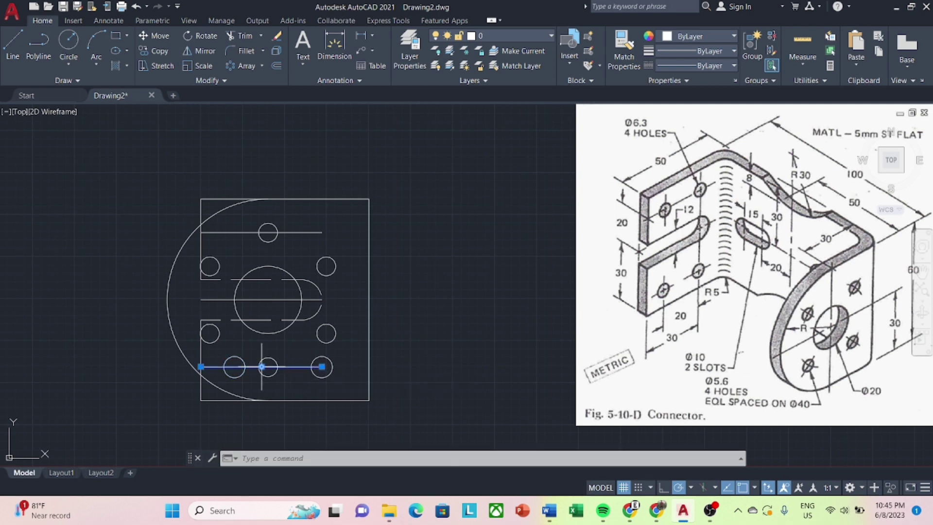
right_click(222, 366)
left_click(253, 140)
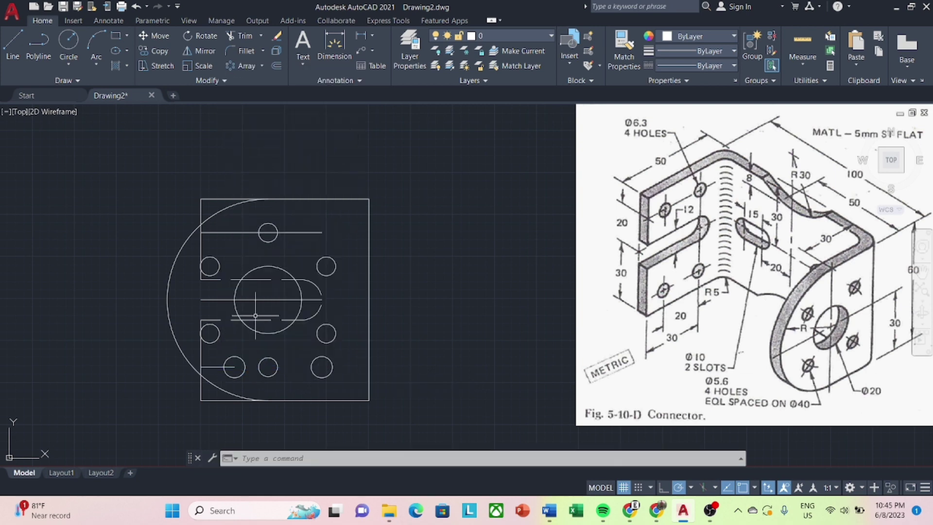
right_click(209, 363)
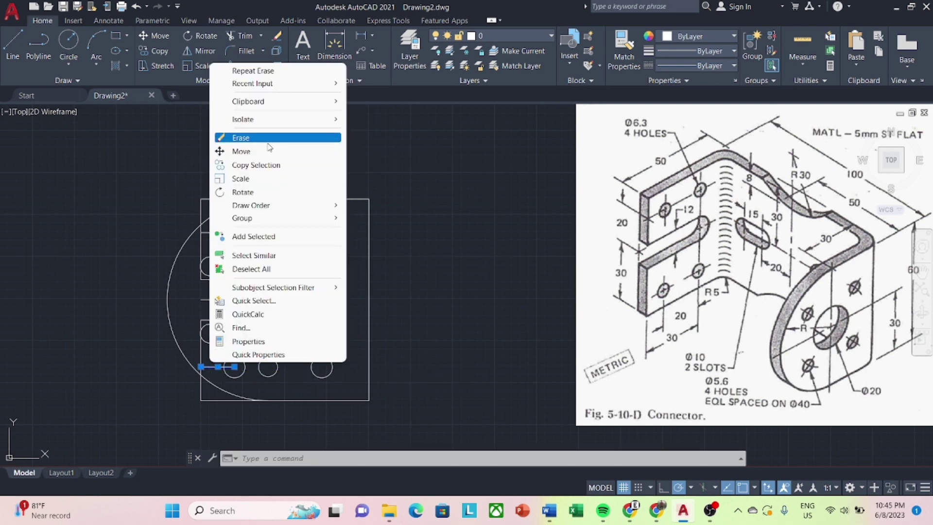
left_click(253, 137)
Mirror the two bottom corner holes about the horizontal centre line, keeping the originals.
left_click(329, 362)
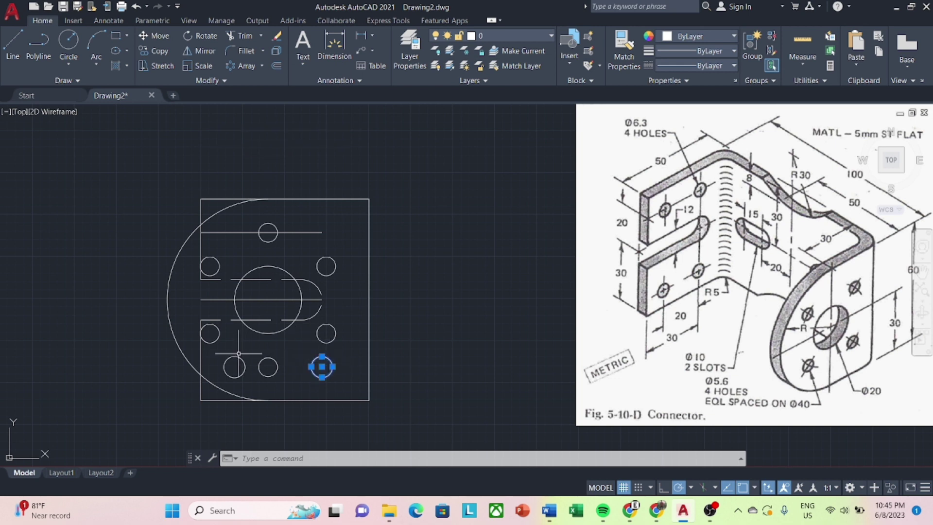
left_click(239, 358)
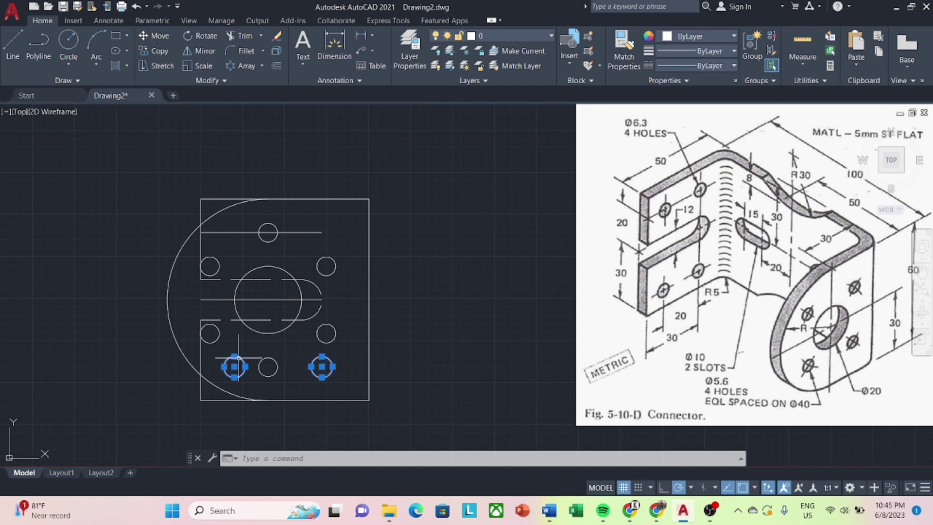
left_click(193, 52)
left_click(321, 300)
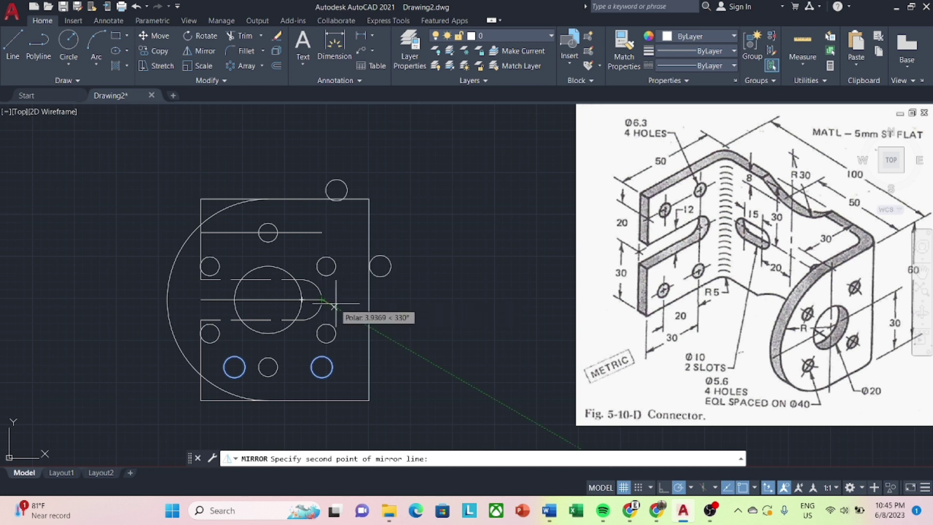
left_click(341, 300)
key("Return")
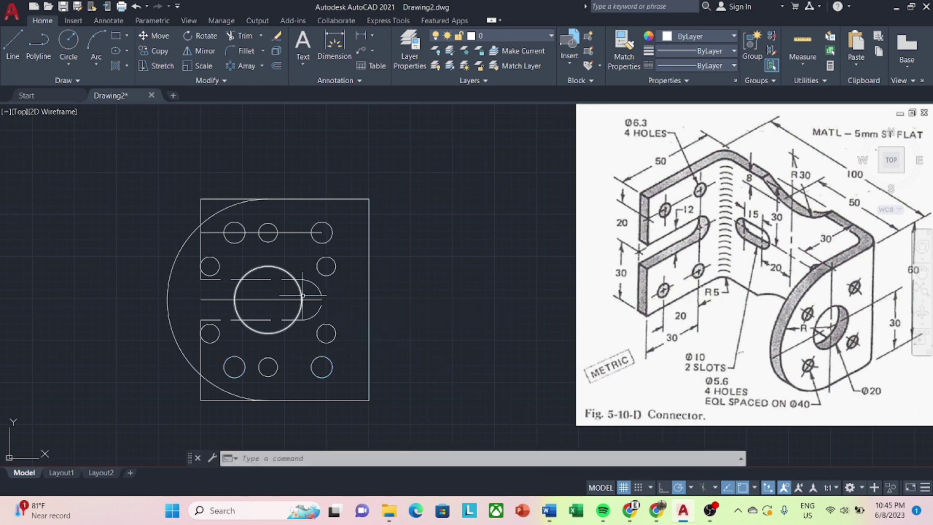
Move the horizontal centre line onto the top hole row and erase it.
left_click(288, 299)
right_click(288, 299)
left_click(296, 286)
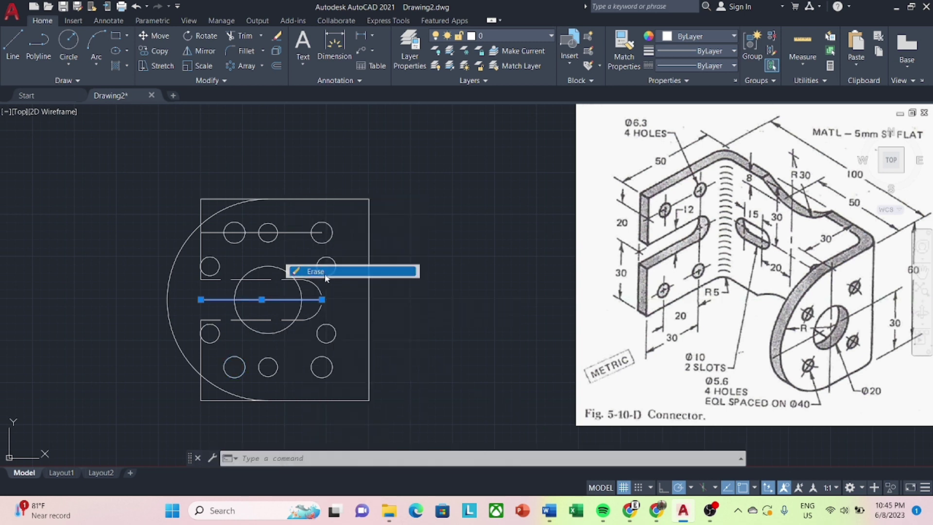
left_click(288, 233)
right_click(288, 233)
left_click(307, 271)
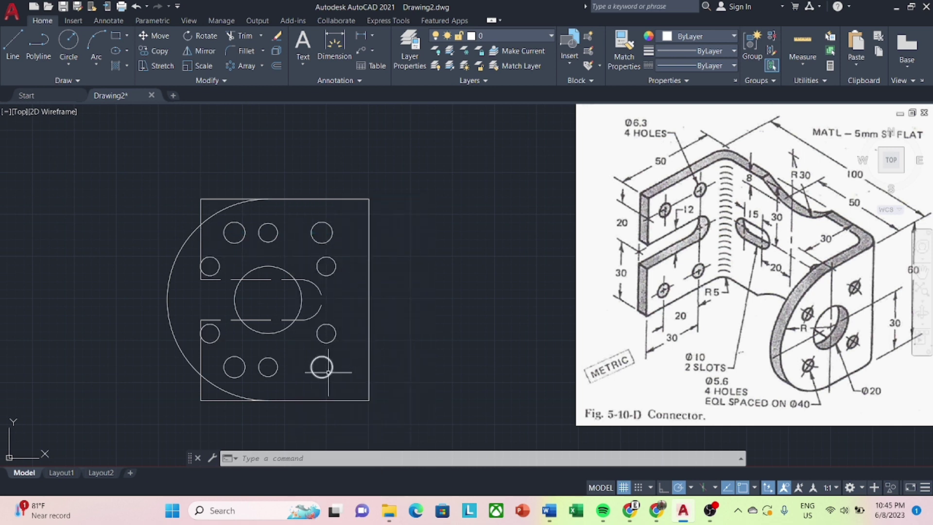
Select all four corner holes.
left_click(333, 366)
left_click(244, 363)
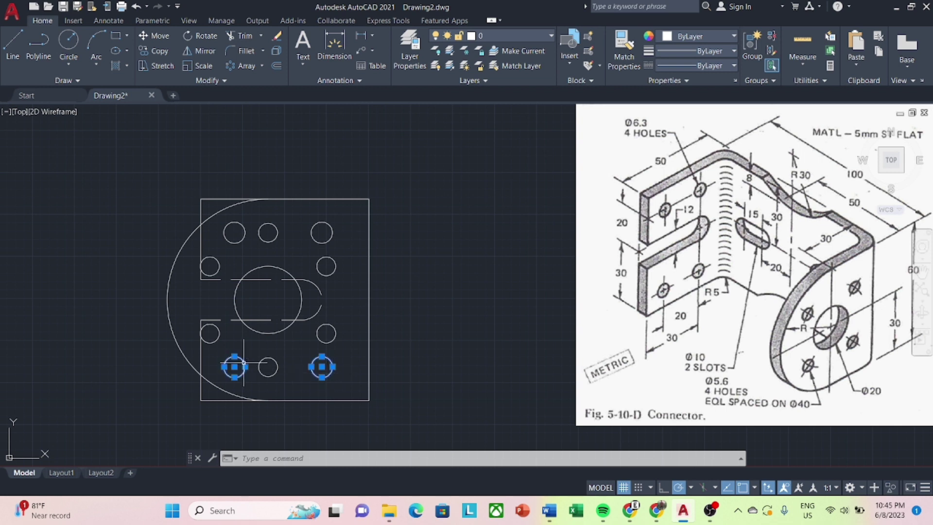
left_click(329, 242)
left_click(313, 224)
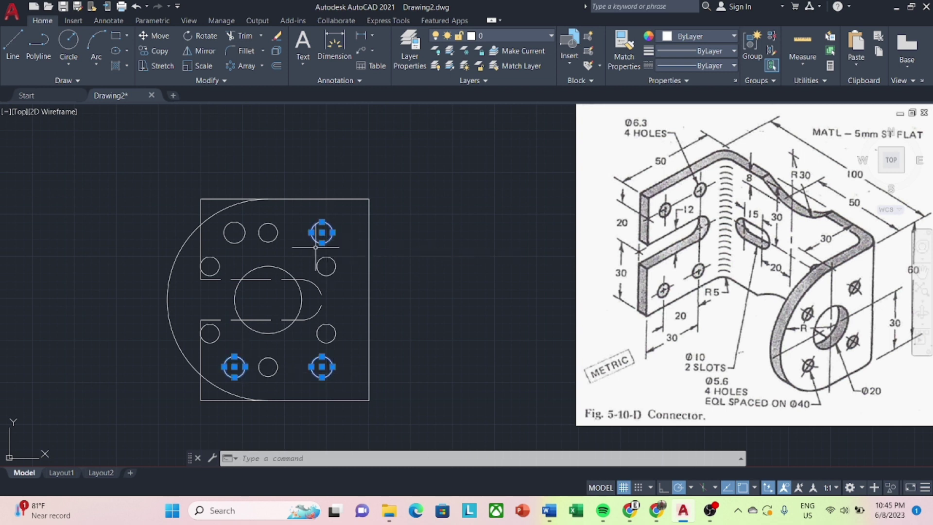
left_click(243, 235)
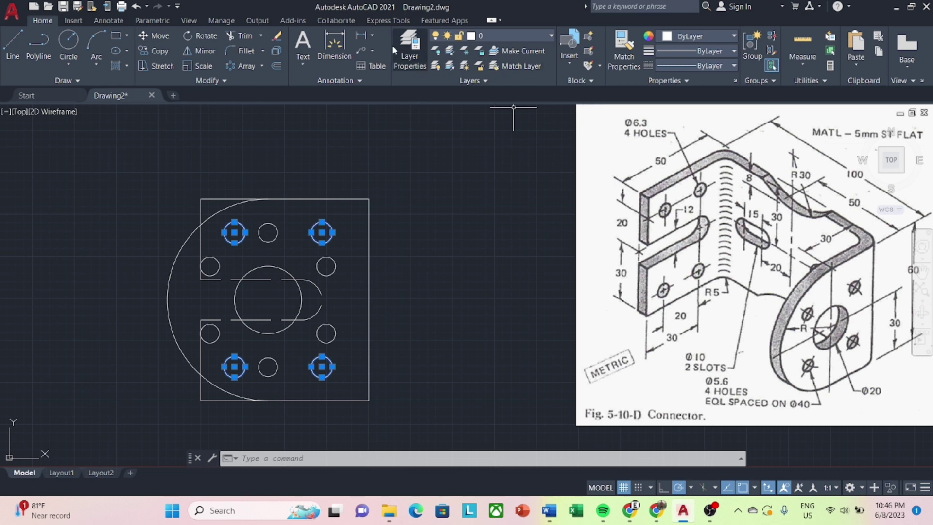
Give the four corner holes the ACADISO02W100 dashed linetype.
left_click(733, 51)
left_click(731, 71)
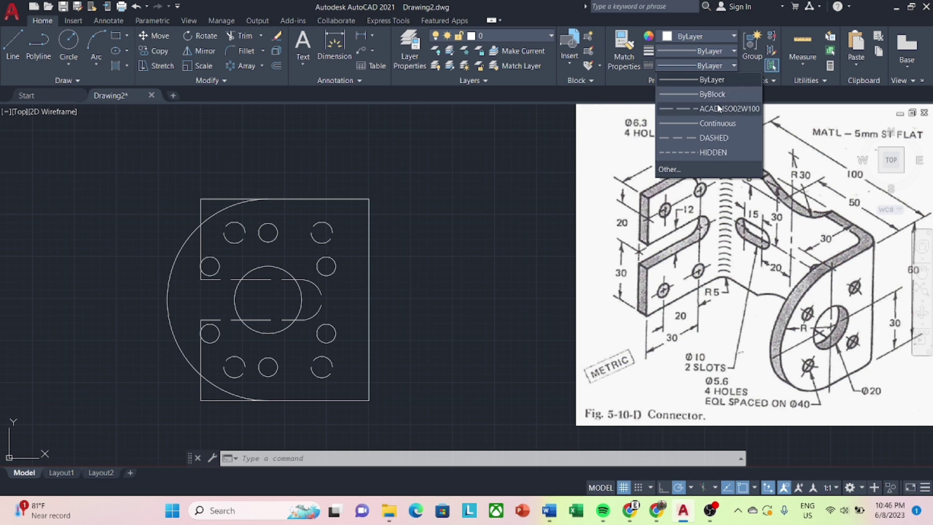
left_click(718, 107)
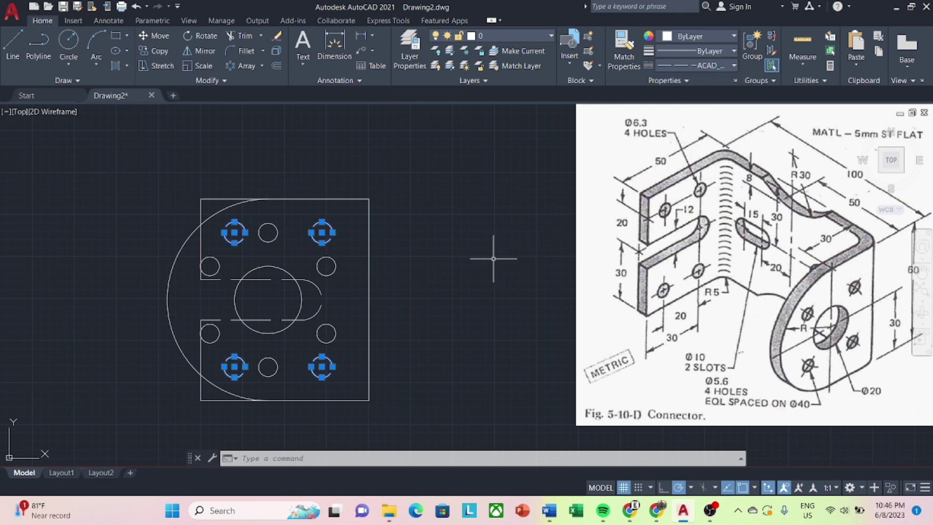
key("Escape")
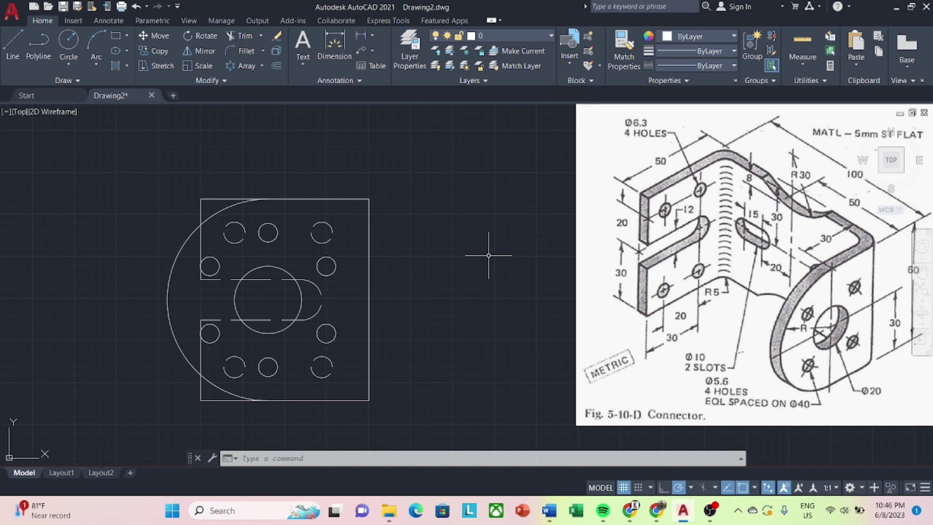
Fillet the rectangle's top-right corner with radius 5.
type("f")
key("Return")
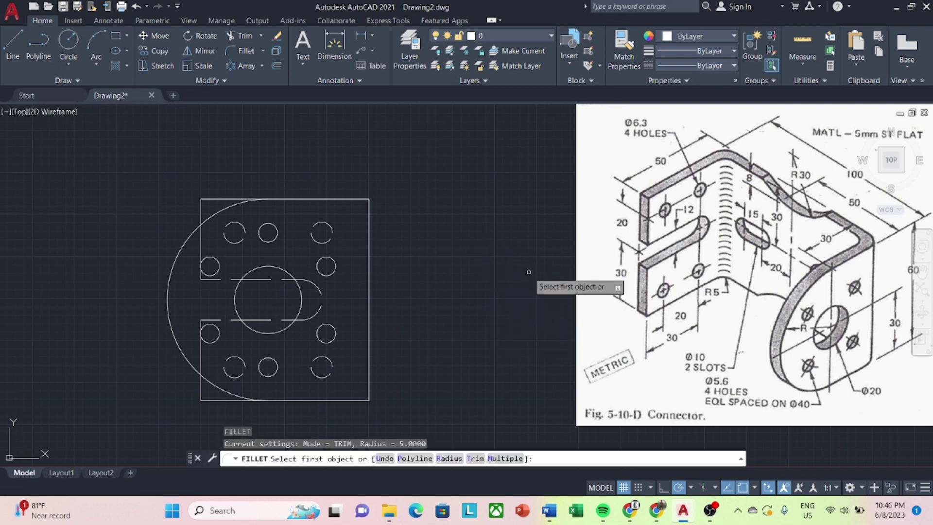
type("r")
key("Return")
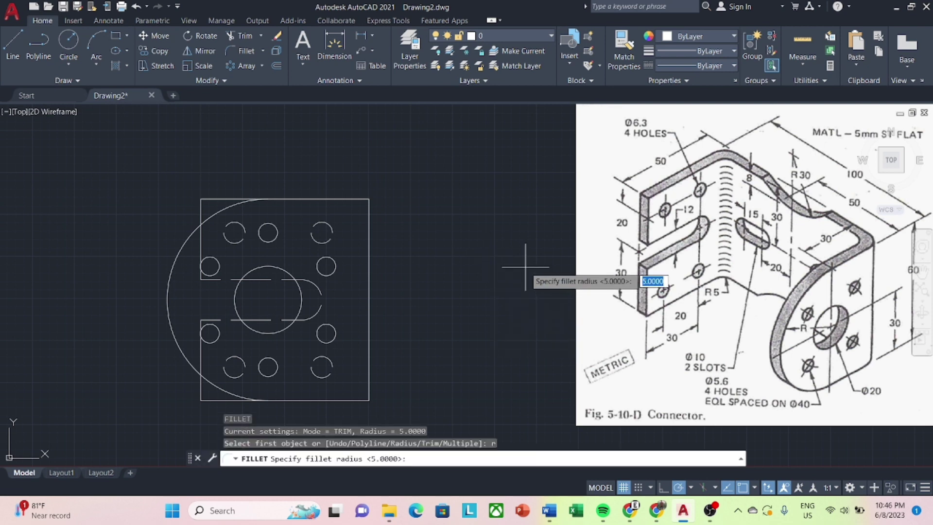
key("Return")
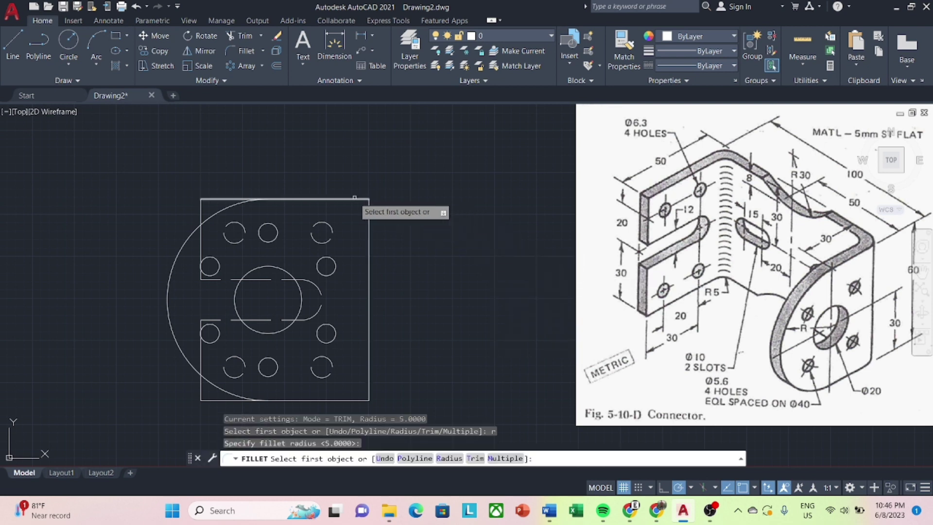
left_click(354, 198)
left_click(369, 215)
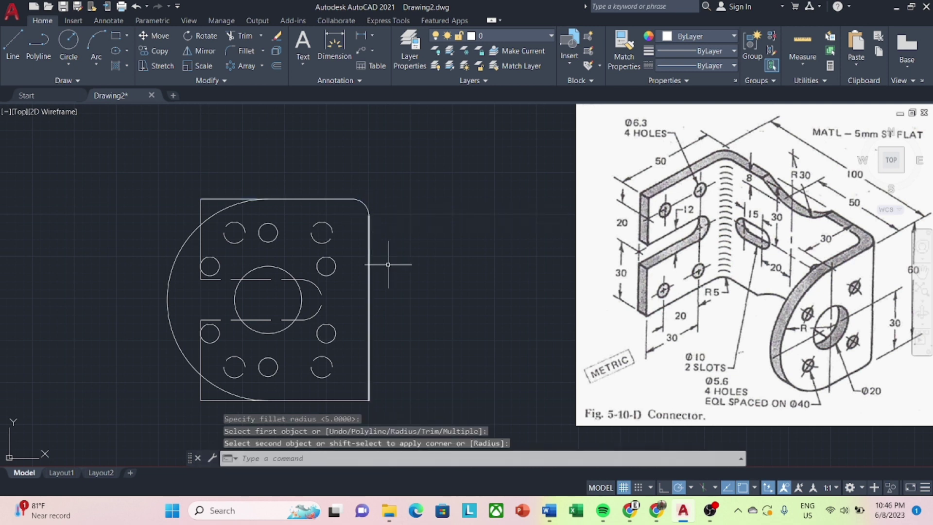
Fillet the bottom-right corner with the same radius 5.
type("f")
key("Return")
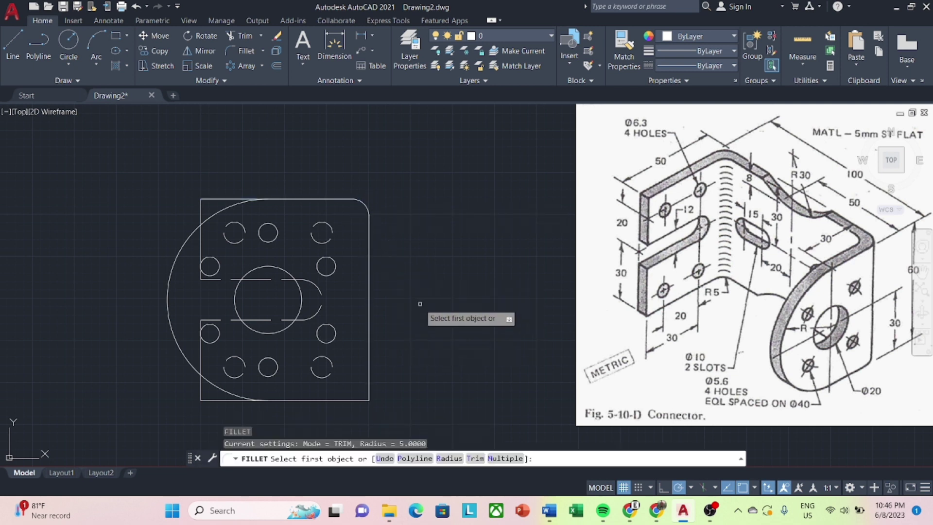
left_click(358, 398)
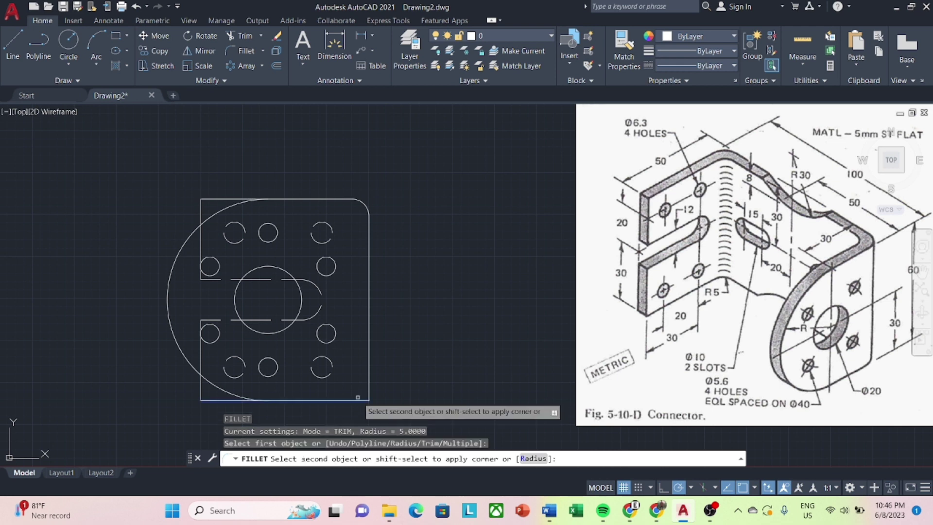
left_click(369, 388)
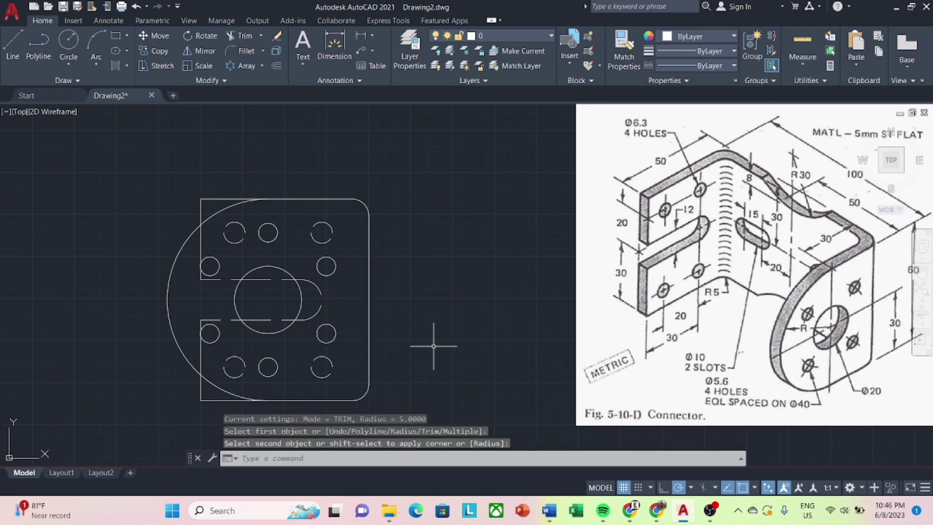
key("Escape")
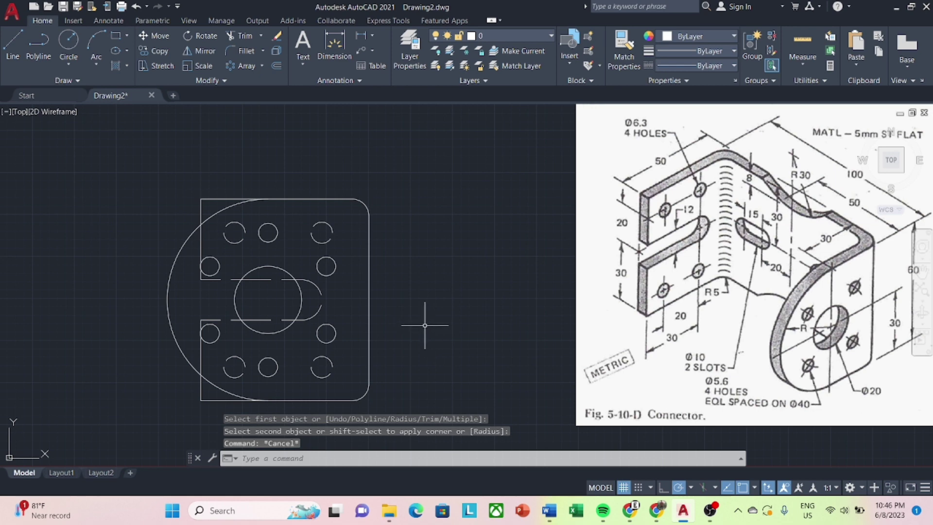
Move the U-bracket view slightly left to align it above the plate view.
scroll(424, 318, "down", 2)
scroll(453, 312, "down", 1)
scroll(445, 312, "down", 2)
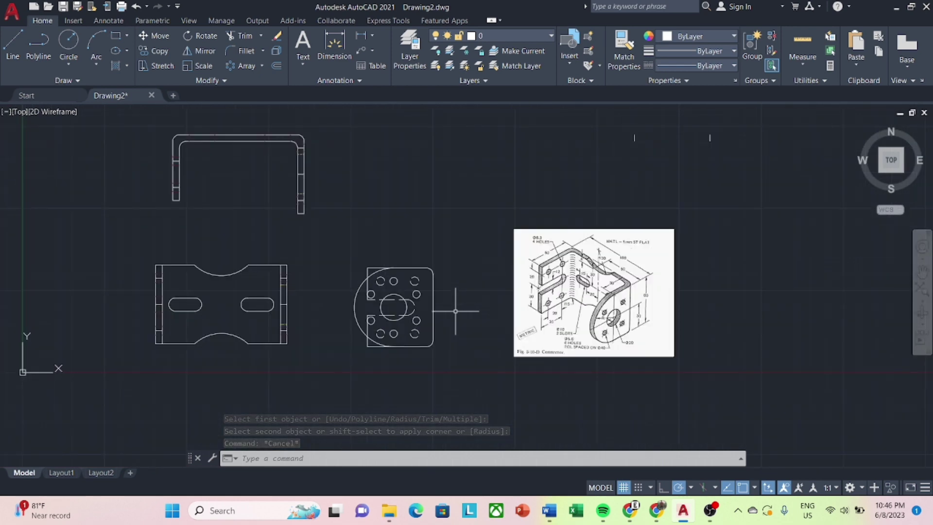
scroll(443, 290, "up", 2)
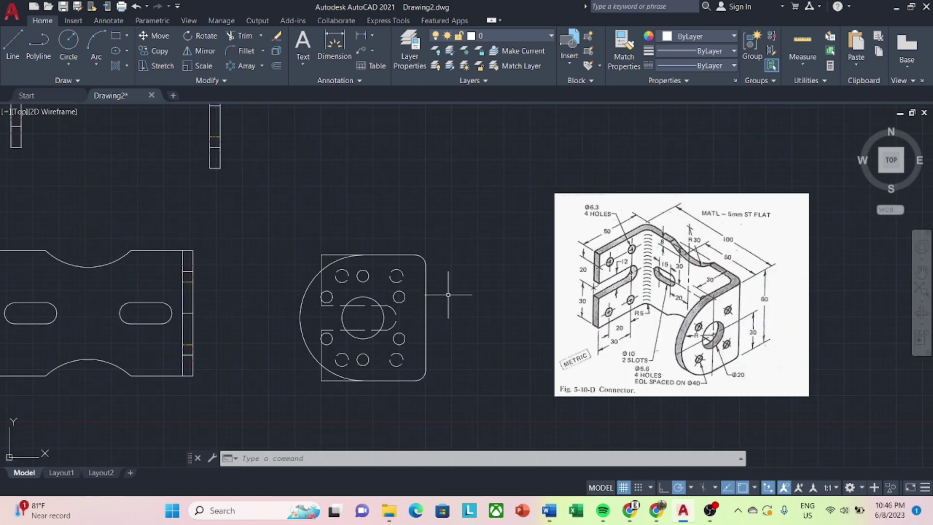
scroll(445, 290, "up", 2)
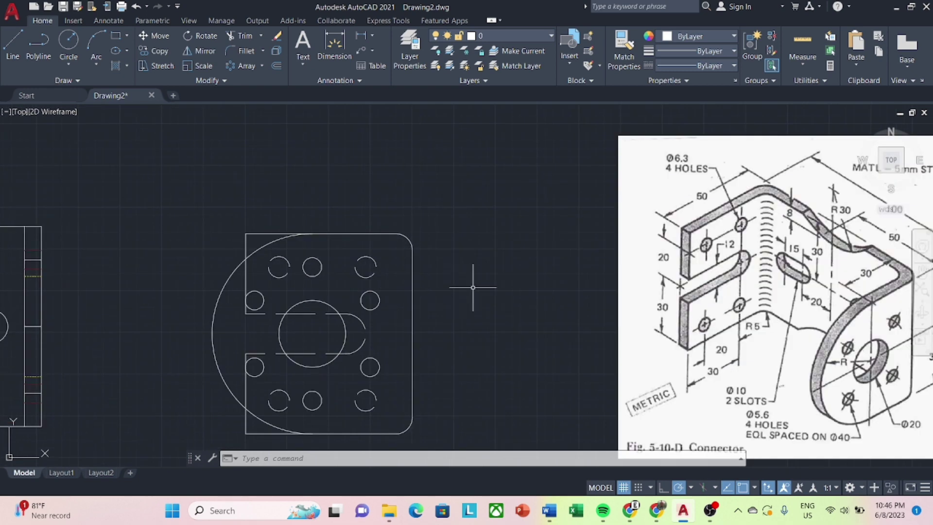
scroll(469, 291, "down", 2)
middle_click_drag(482, 277, 607, 276)
scroll(686, 280, "down", 2)
left_click(510, 118)
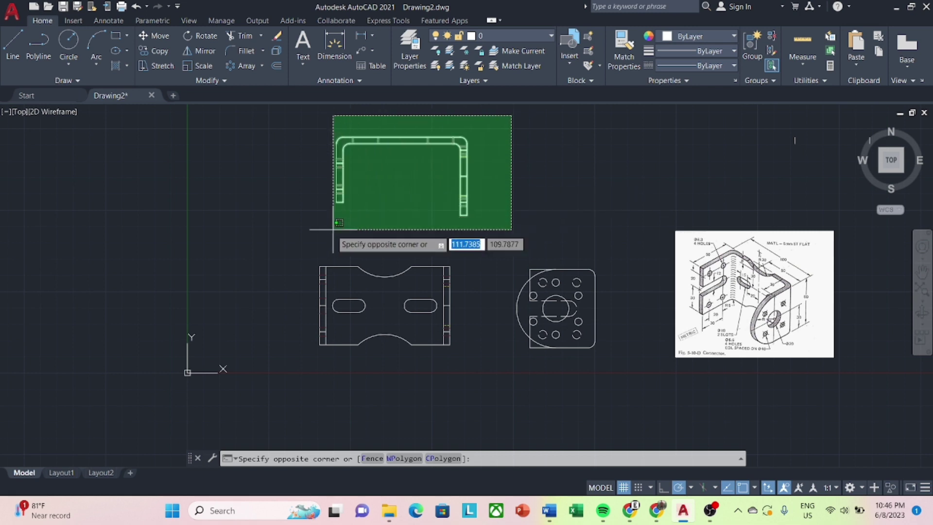
left_click(302, 219)
left_click(155, 35)
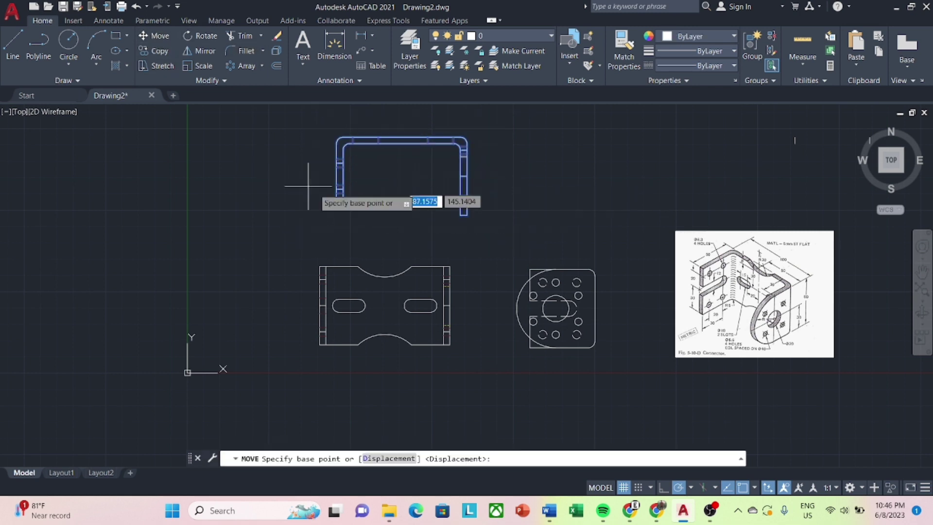
left_click(402, 142)
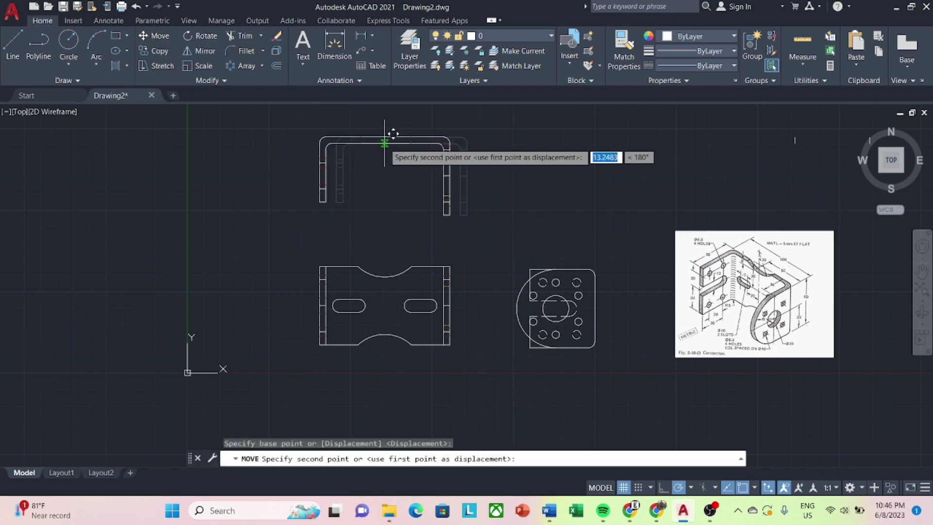
left_click(384, 143)
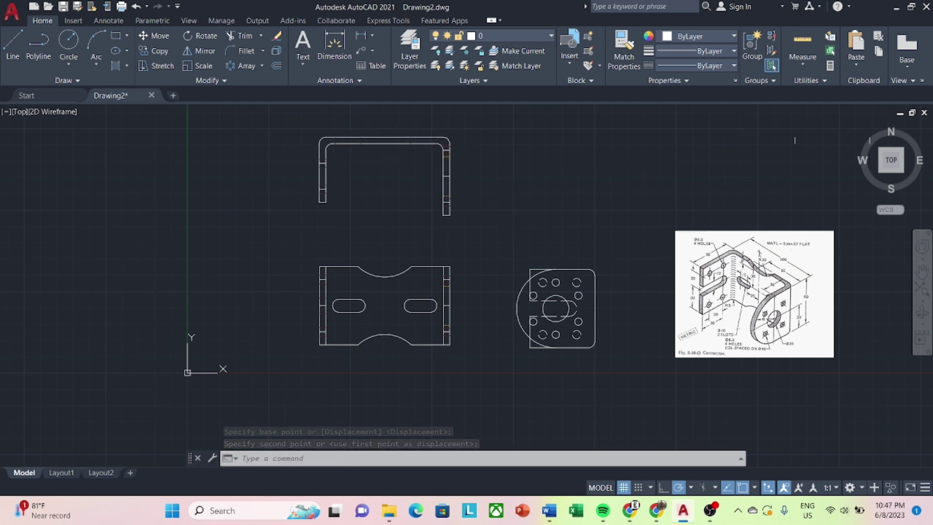
Erase the small stray line to the right of the connector views.
left_click(922, 270)
left_click_drag(809, 222, 778, 222)
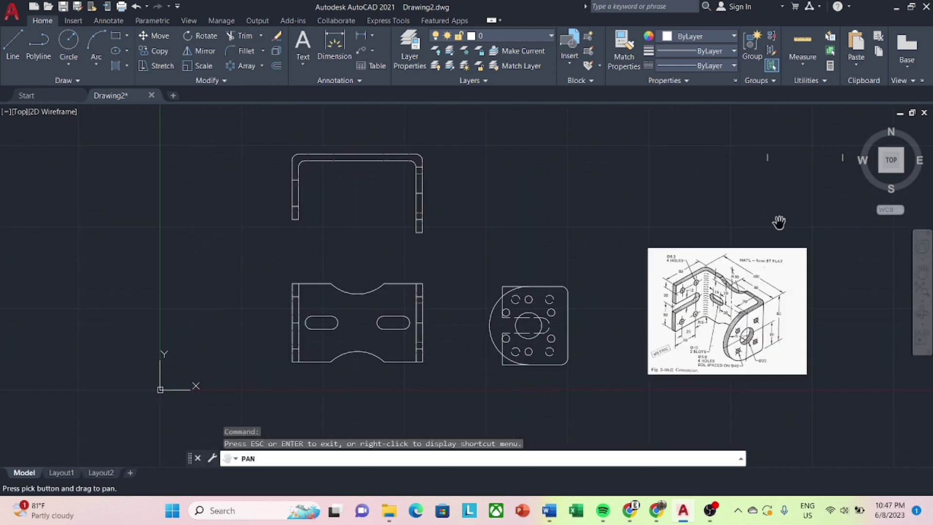
key("Escape")
left_click(780, 152)
left_click(720, 192)
right_click(723, 189)
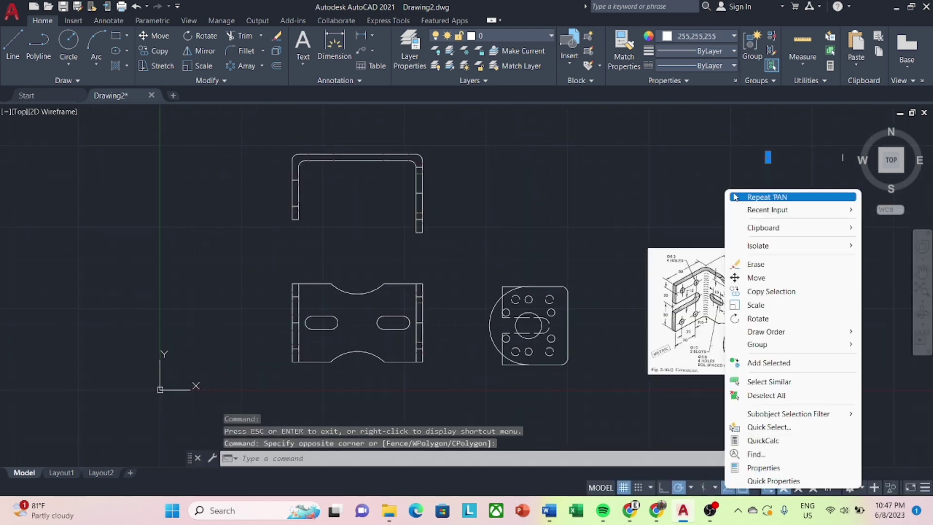
left_click(758, 264)
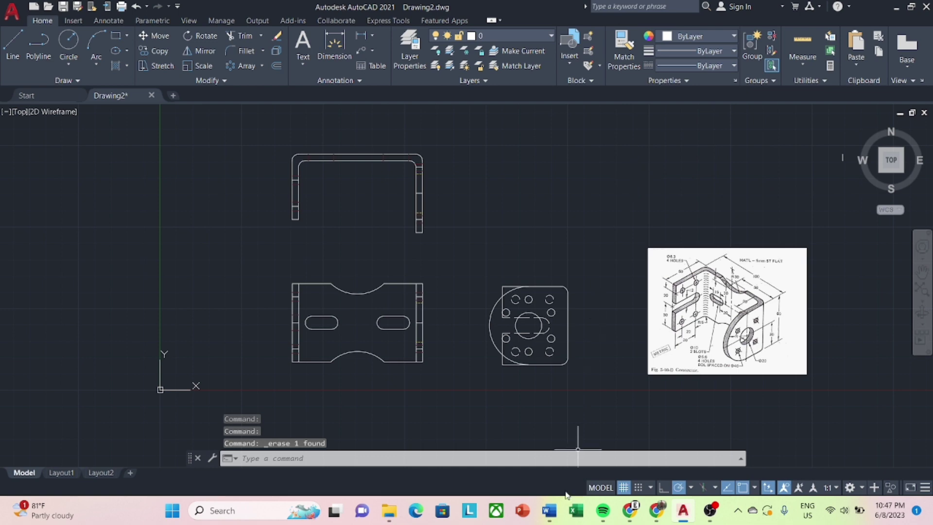
Scroll the Word document to Fig. 7-7-A Cross slide, then return to AutoCAD.
mouse_move(549, 510)
left_click(529, 425)
scroll(490, 351, "down", 2)
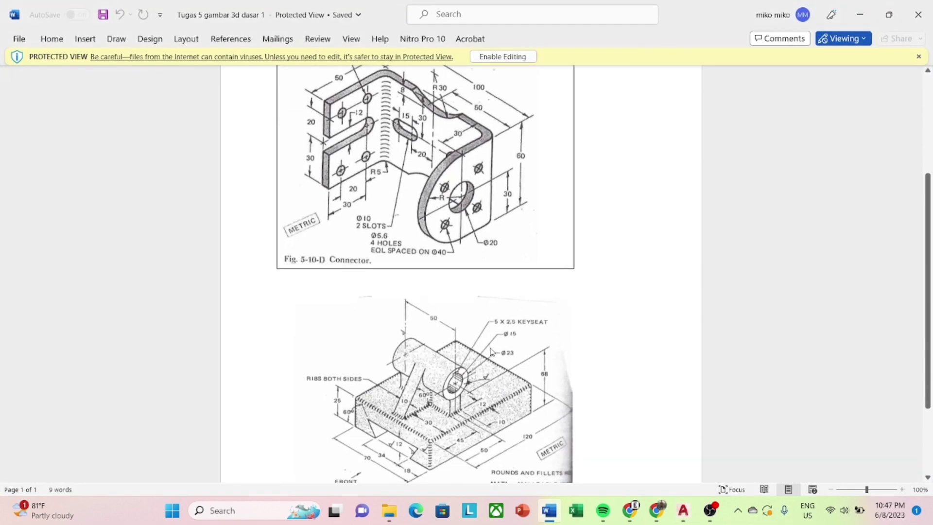
scroll(490, 351, "down", 2)
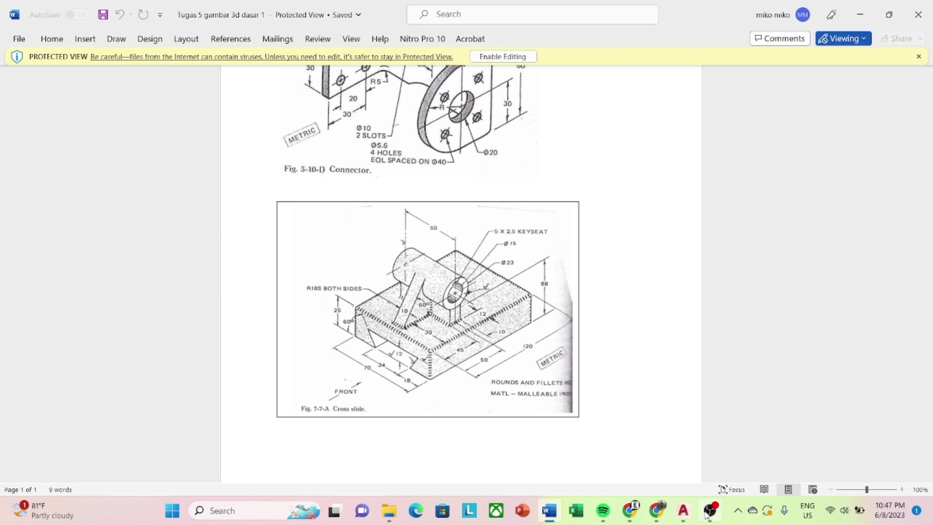
left_click(682, 511)
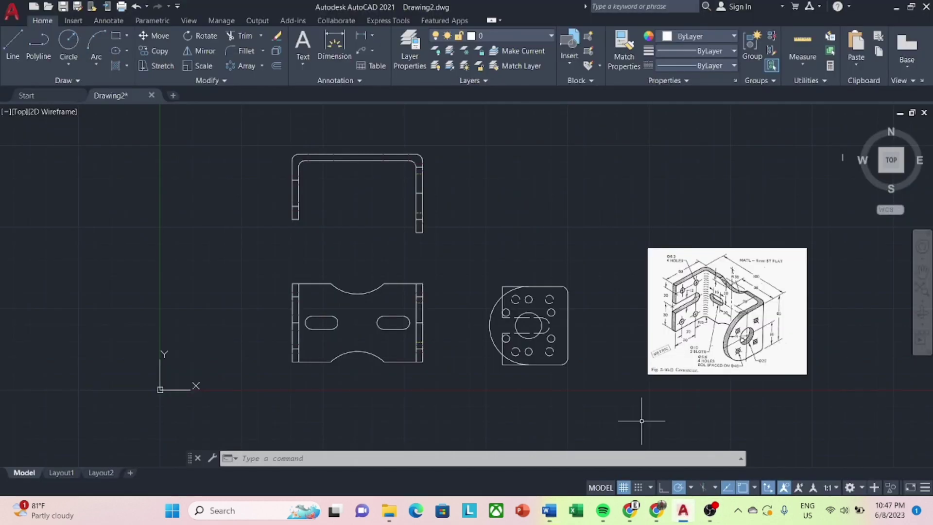
Paste the Fig. 7-7-A cross-slide picture into empty space, accepting the default OLE text size.
mouse_move(564, 218)
middle_mouse_down()
mouse_move(496, 284)
mouse_move(569, 383)
middle_mouse_up()
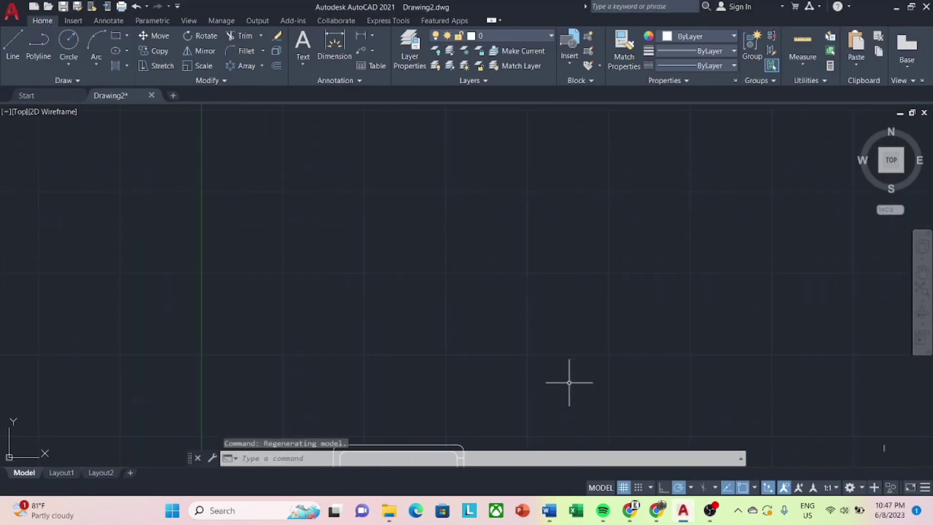
key("ctrl+v")
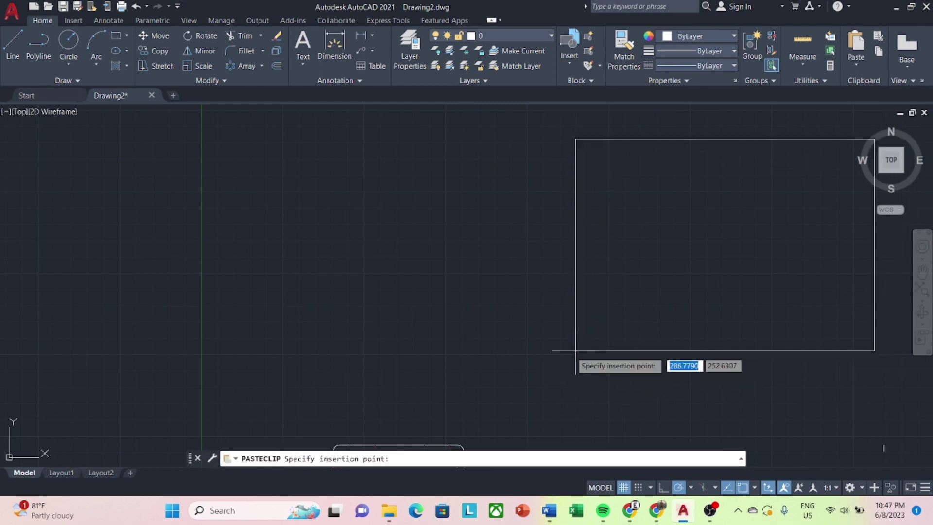
left_click(229, 390)
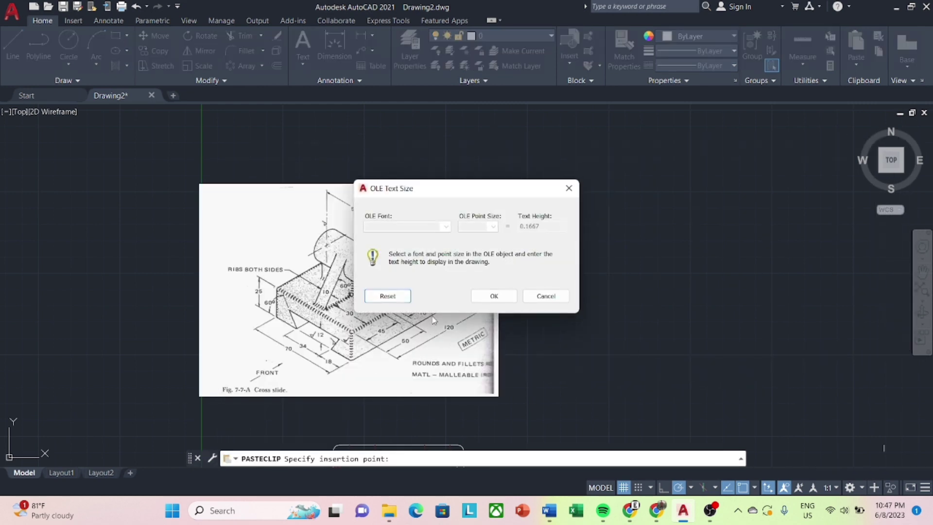
left_click(492, 294)
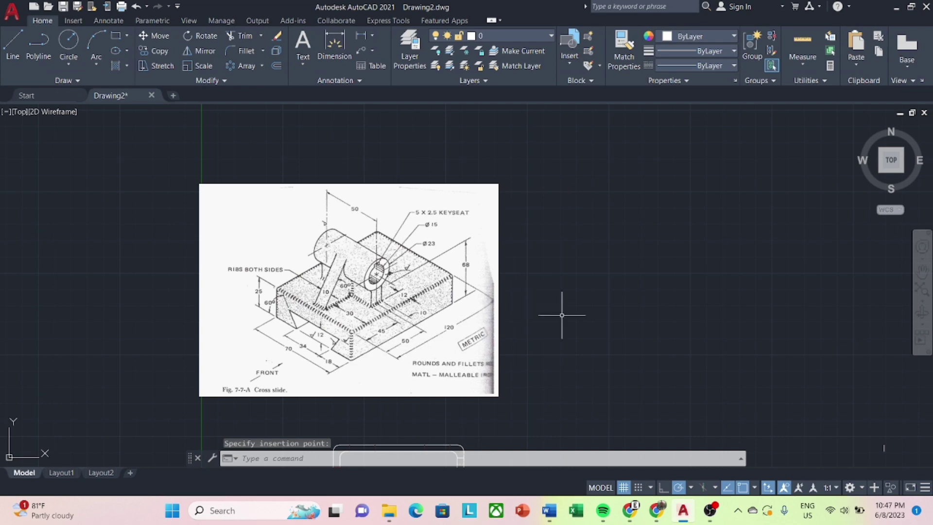
mouse_move(561, 315)
middle_mouse_down()
mouse_move(453, 316)
mouse_move(473, 290)
mouse_move(549, 285)
mouse_move(443, 289)
middle_mouse_up()
scroll(473, 291, "up", 2)
scroll(549, 284, "down", 1)
scroll(539, 285, "down", 1)
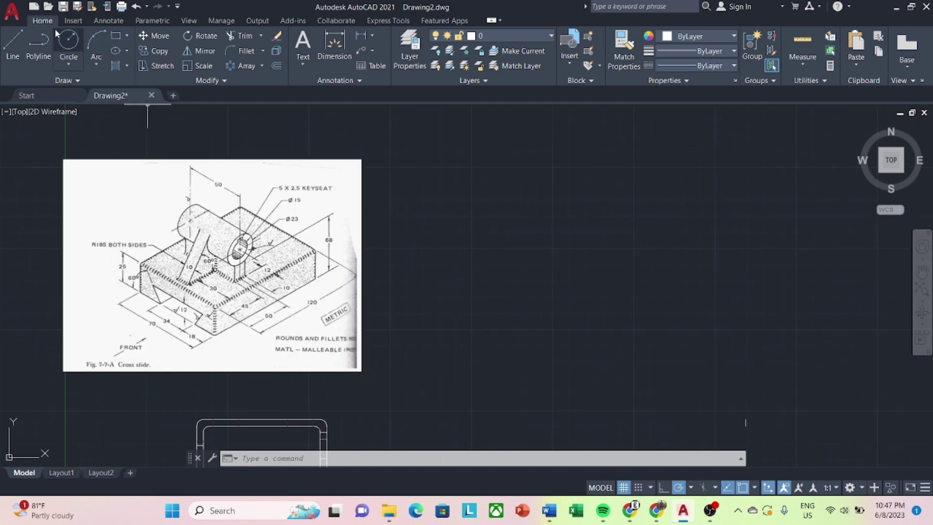
Draw connected lines from a picked corner: 25 up, 70 right, 25 down, 18 back left.
left_click(13, 44)
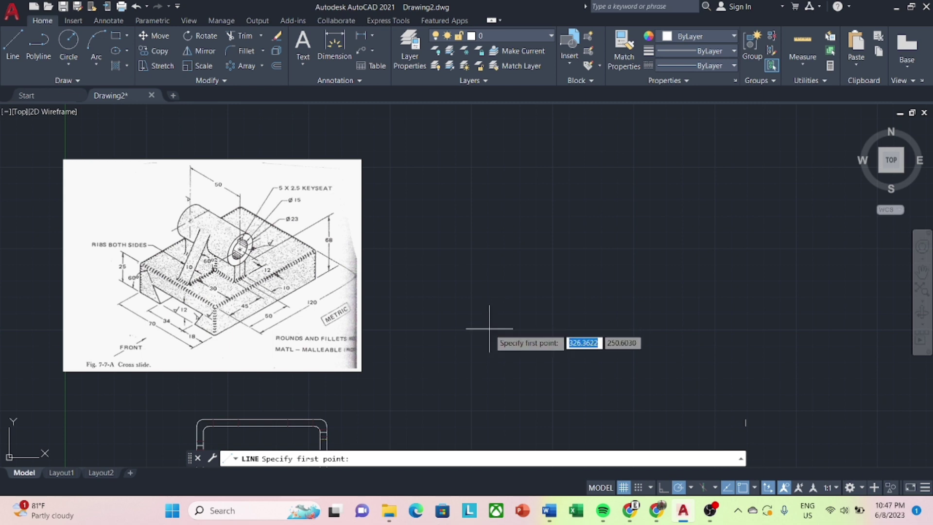
left_click(487, 338)
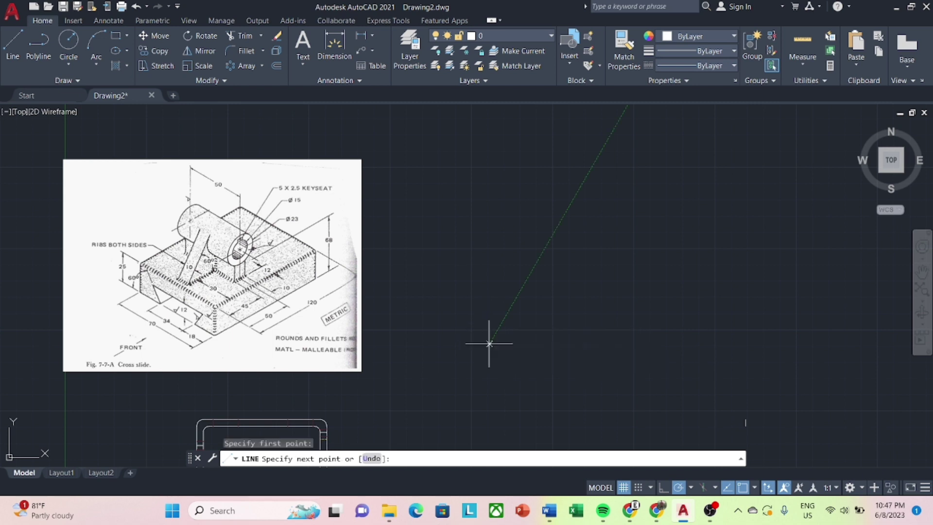
type("25")
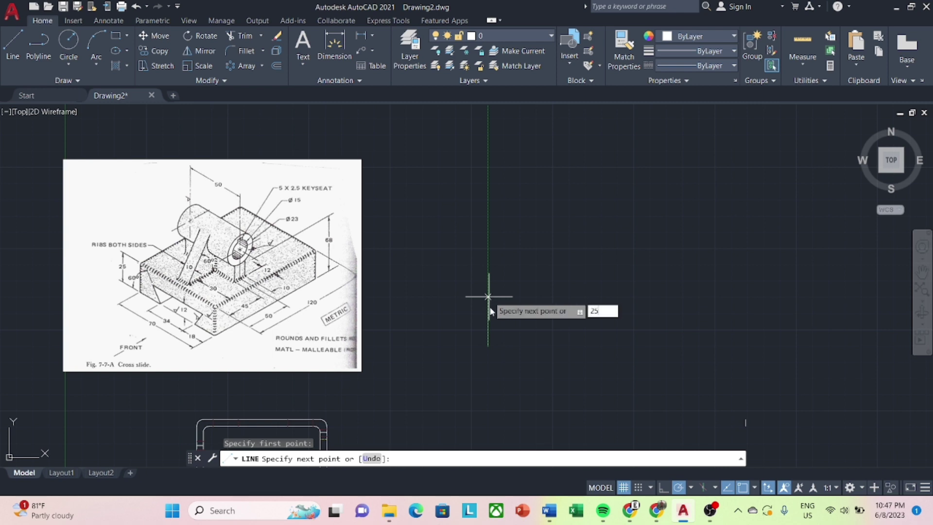
key("Return")
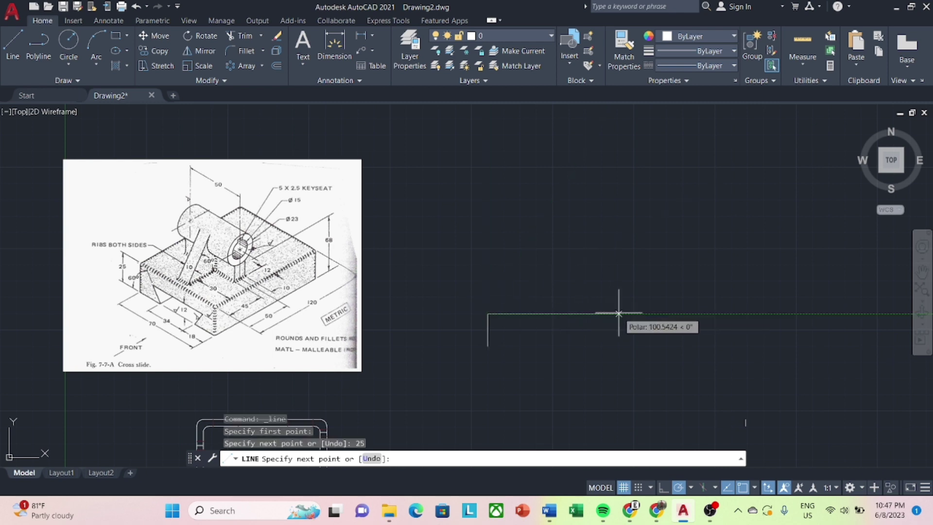
type("70")
key("Return")
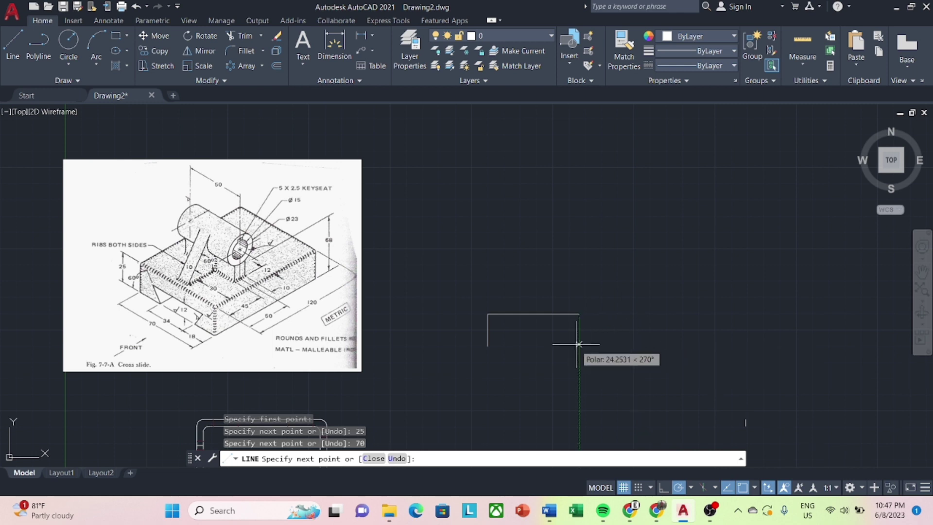
type("25")
key("Return")
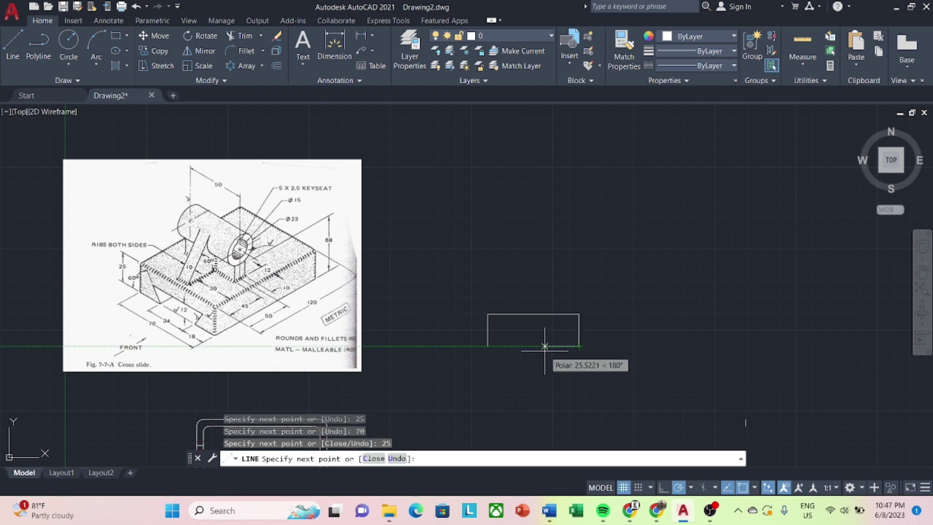
scroll(539, 346, "up", 2)
scroll(540, 346, "down", 2)
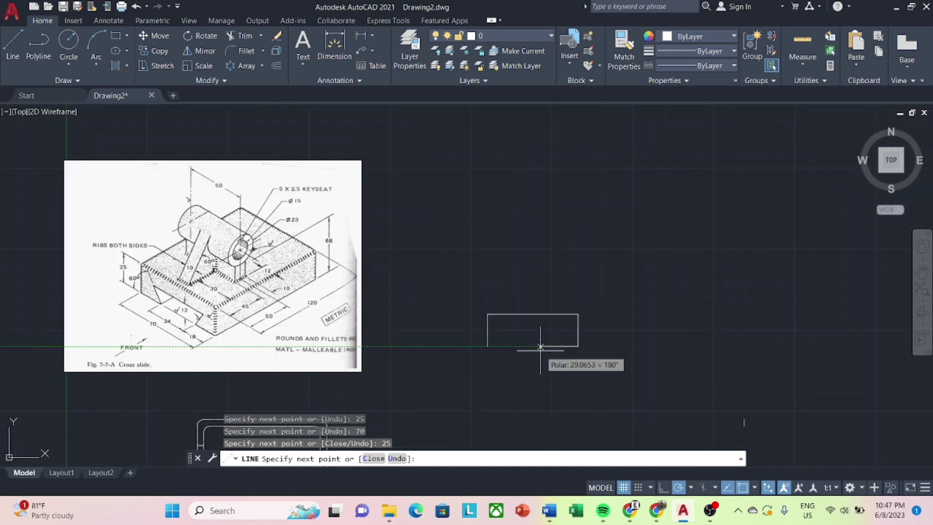
type("18")
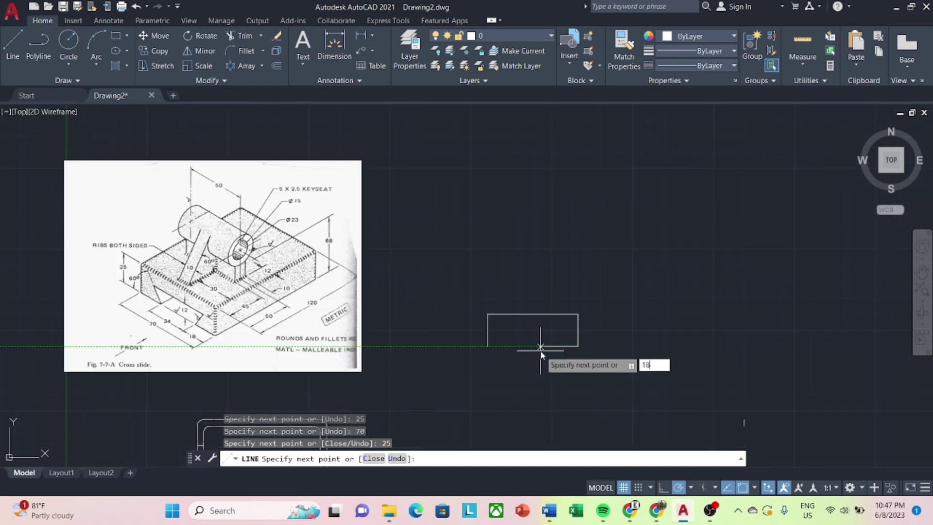
key("Return")
key("Escape")
Copy the 18-unit bottom segment to a spot left of the base outline.
left_click(562, 345)
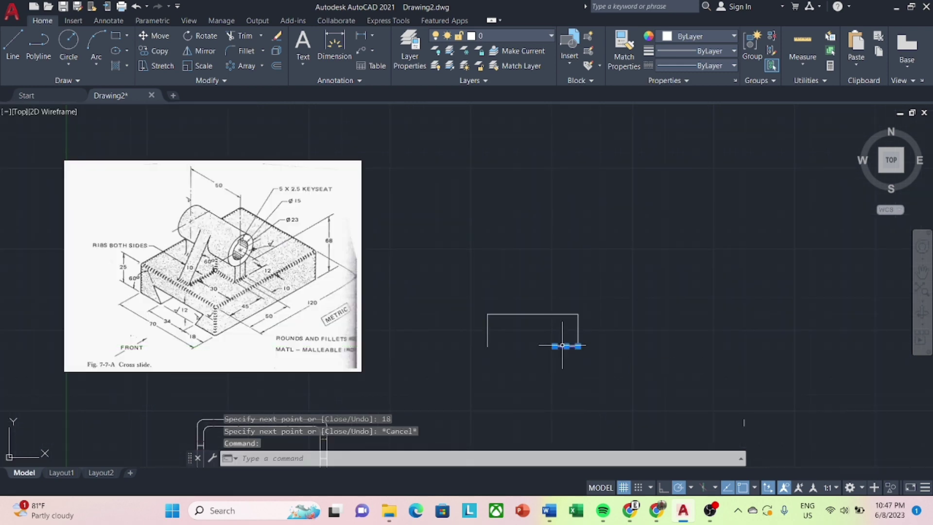
right_click(562, 346)
left_click(610, 147)
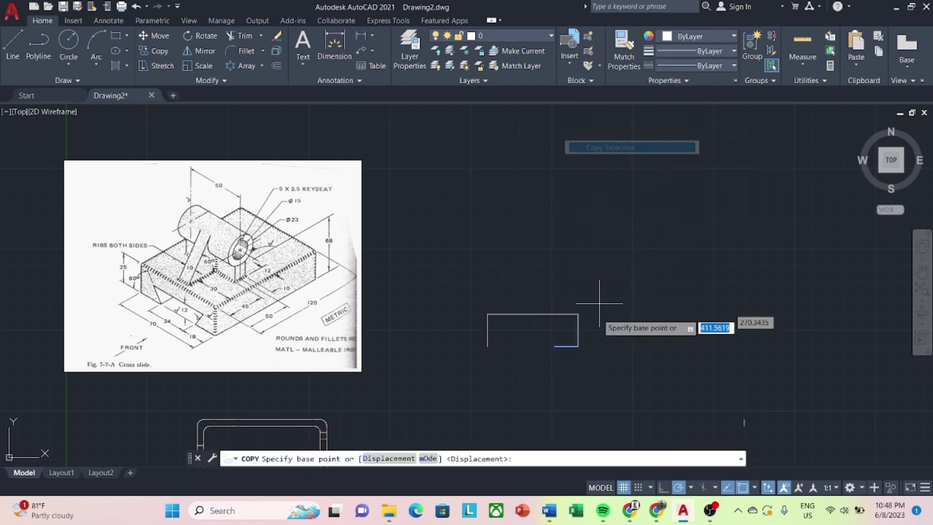
left_click(578, 346)
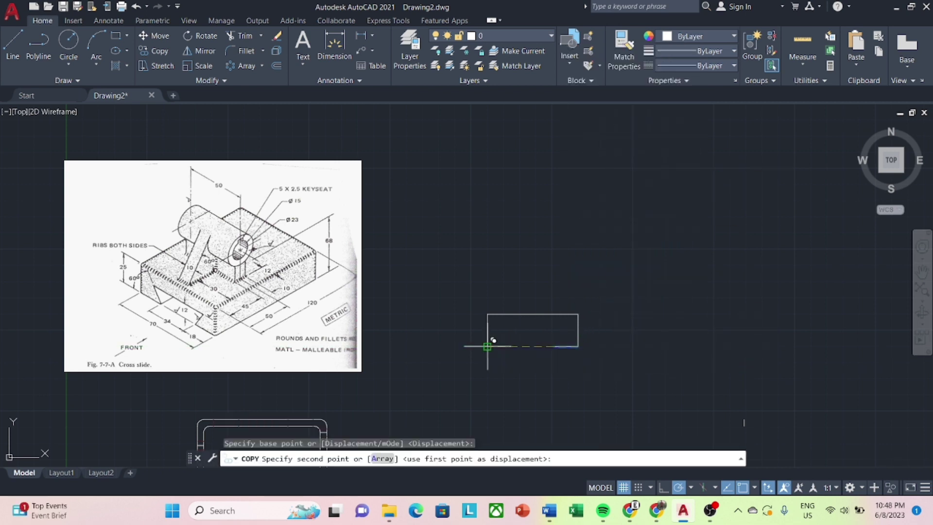
left_click(488, 345)
key("Escape")
Move the copied segment so it starts at the outline's left corner.
scroll(486, 345, "up", 2)
left_click(458, 348)
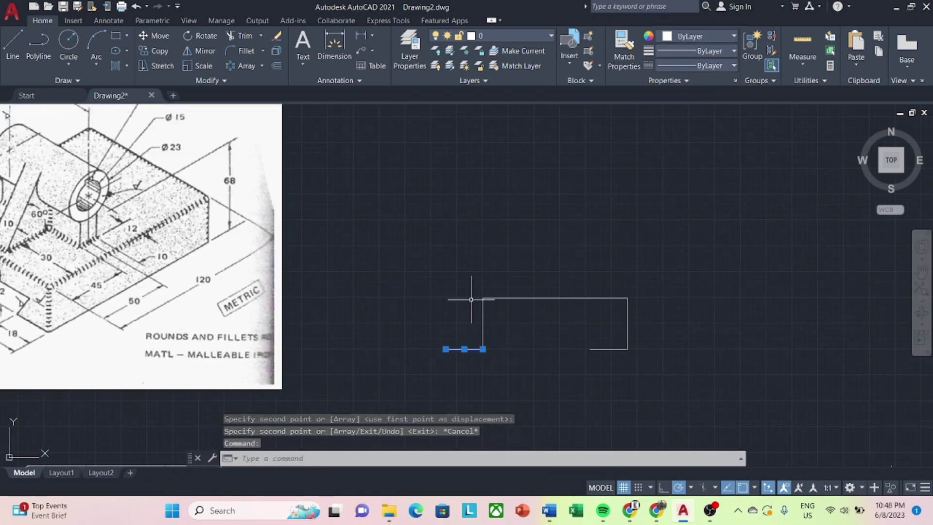
left_click(446, 349)
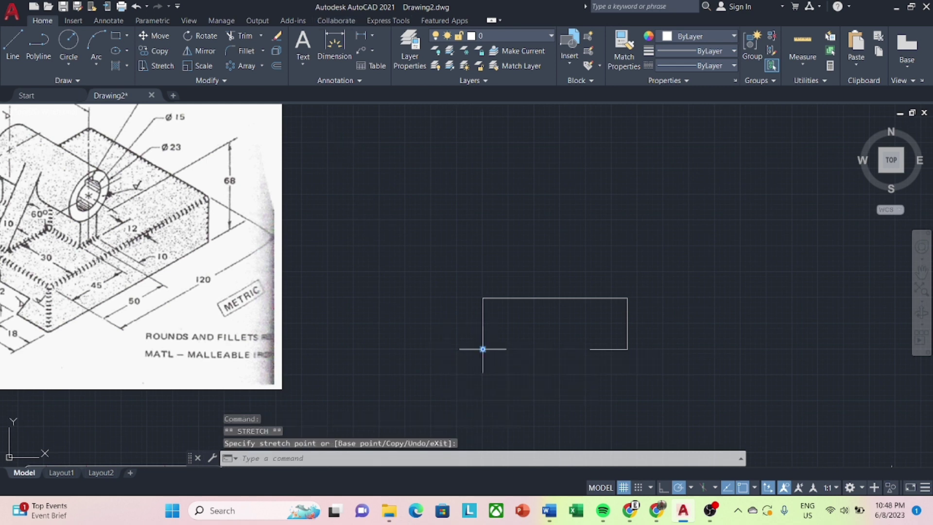
key("Escape")
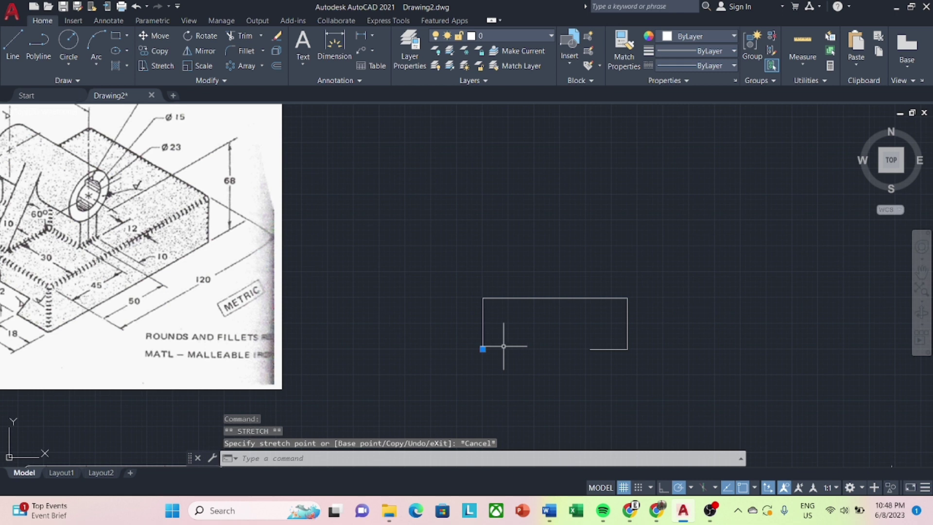
key("ctrl+z")
key("ctrl+z")
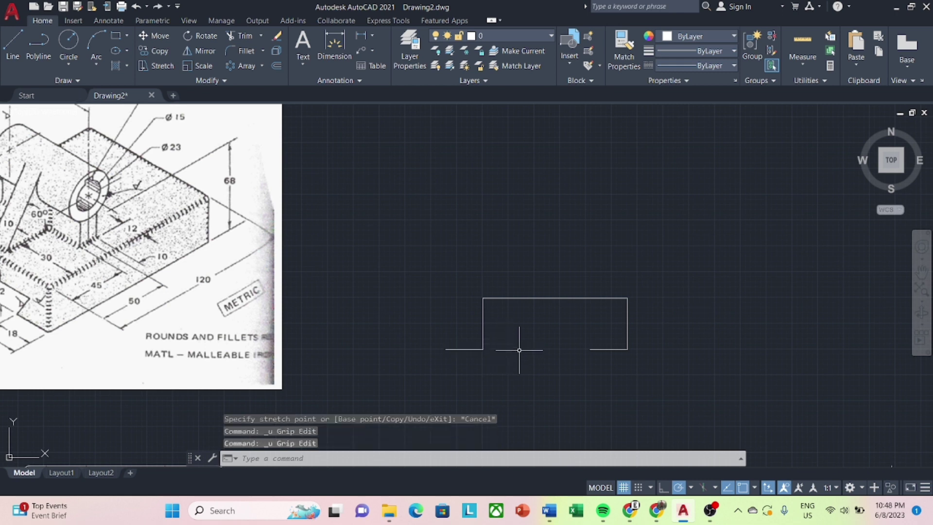
left_click(474, 349)
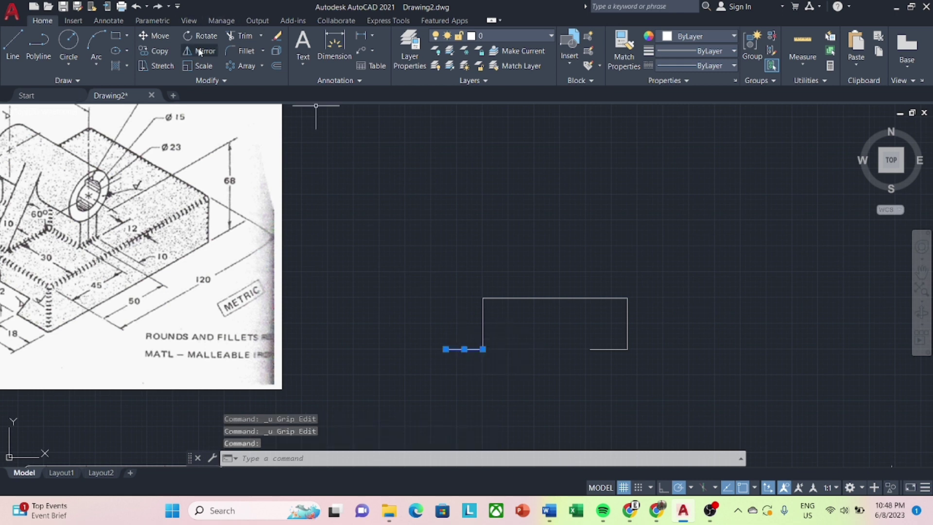
left_click(156, 39)
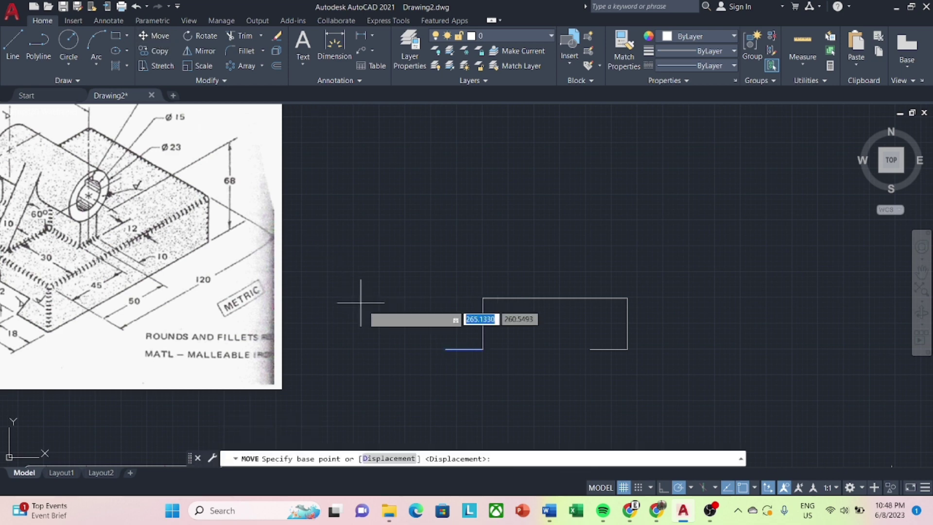
left_click(446, 349)
left_click(482, 348)
scroll(466, 341, "down", 2)
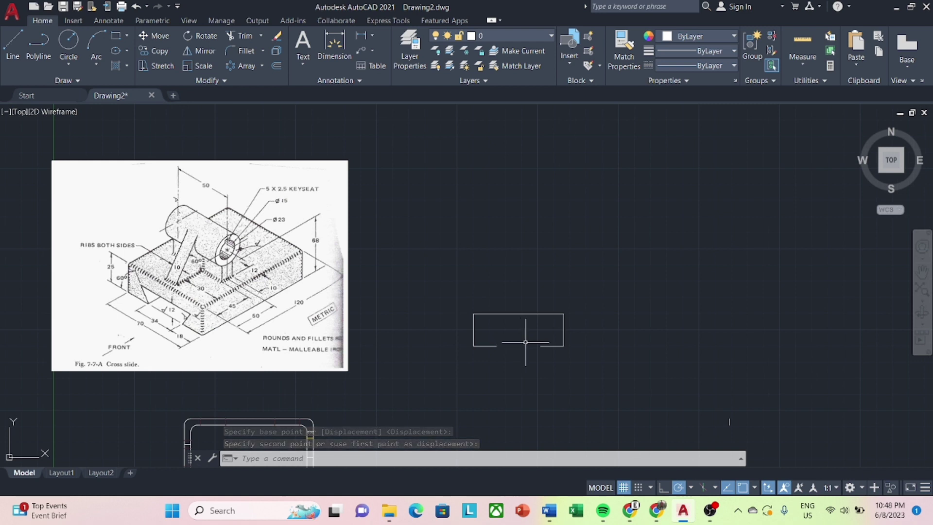
Offset the left and right short bottom lines 12 units upward.
type("o")
key("Return")
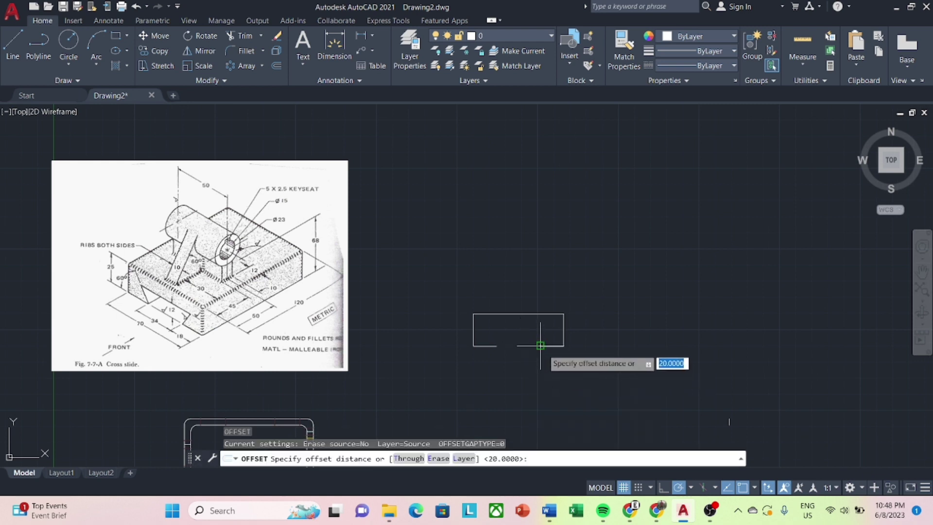
type("12")
key("Return")
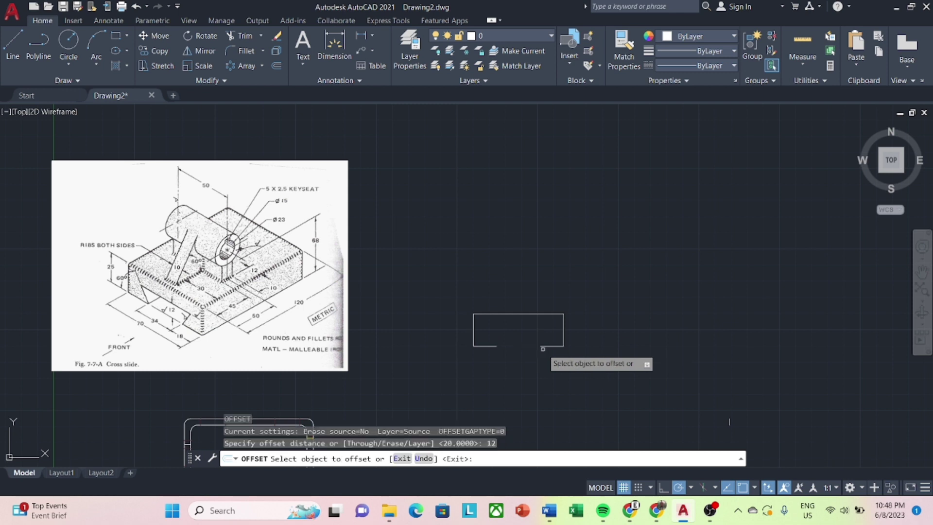
left_click(548, 344)
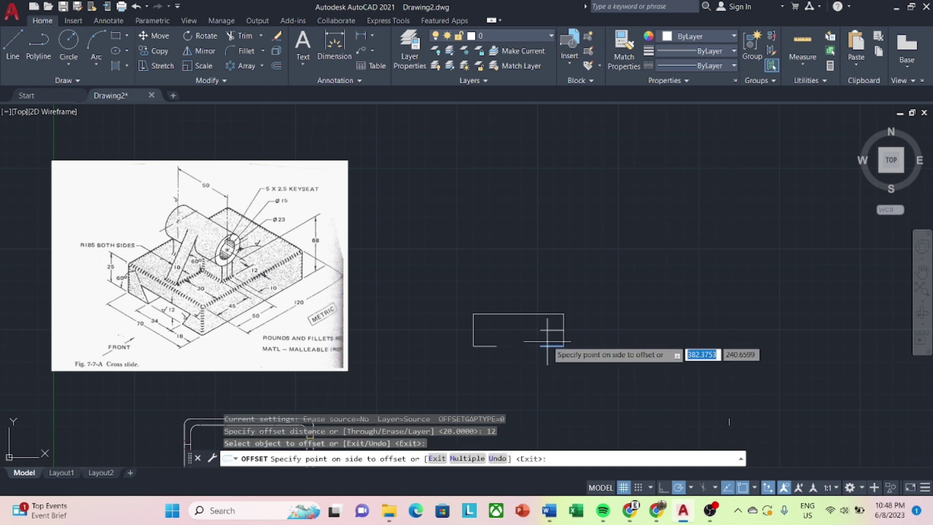
left_click(485, 346)
left_click(488, 337)
key("Escape")
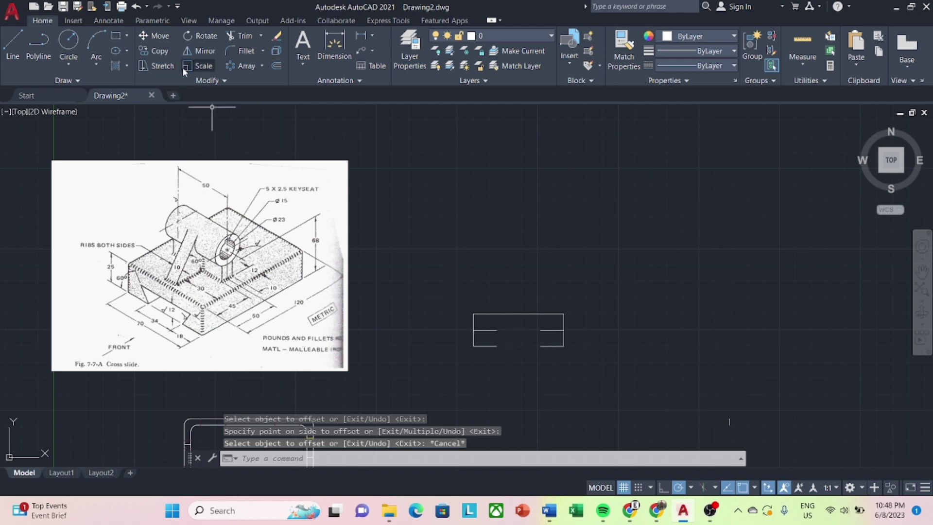
Draw the left dovetail side from the bottom edge at 120°.
left_click(13, 49)
scroll(500, 353, "up", 4)
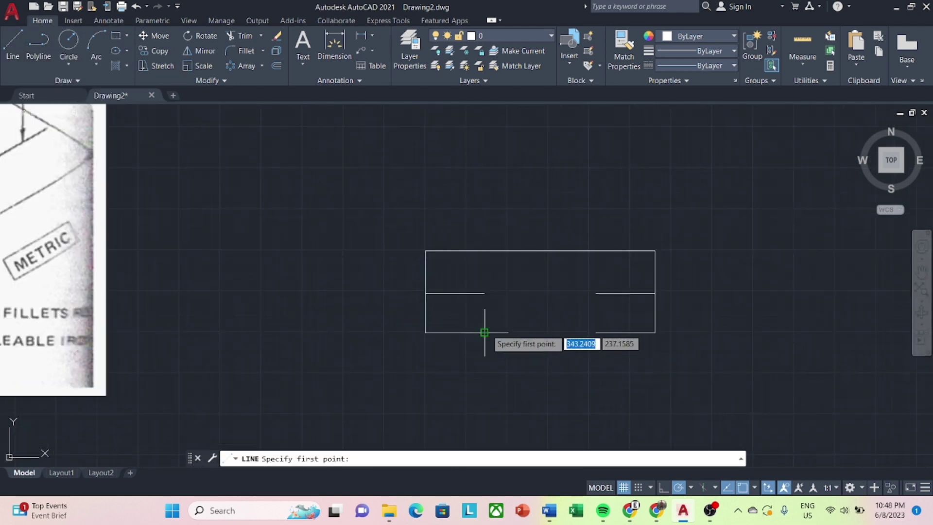
left_click(485, 333)
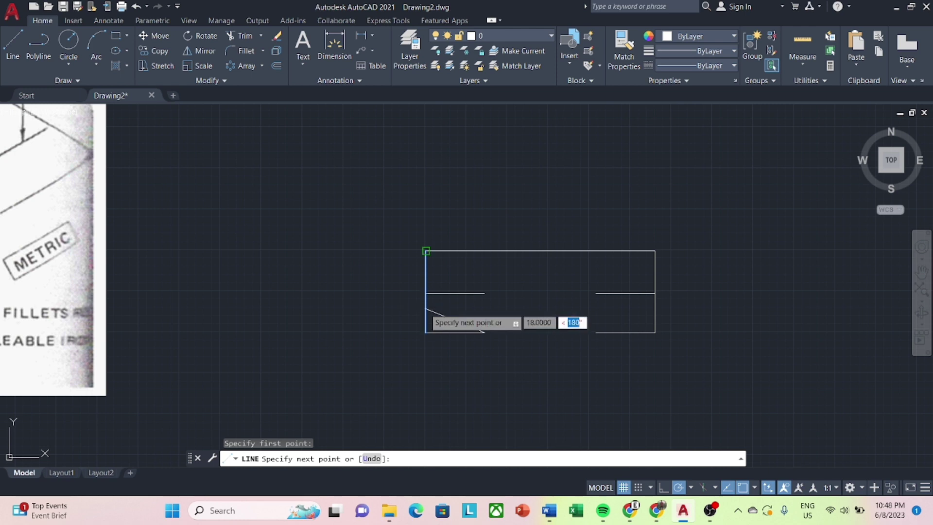
type("1")
key("Tab")
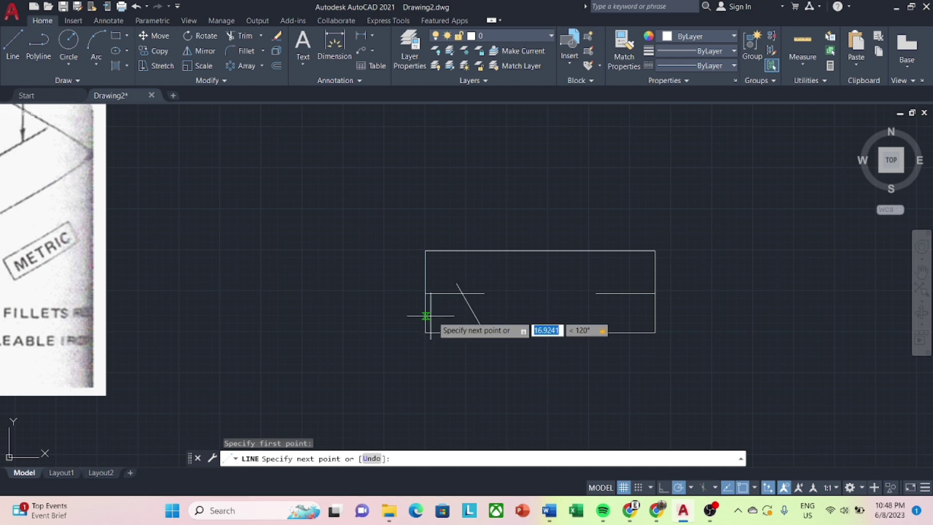
left_click(432, 316)
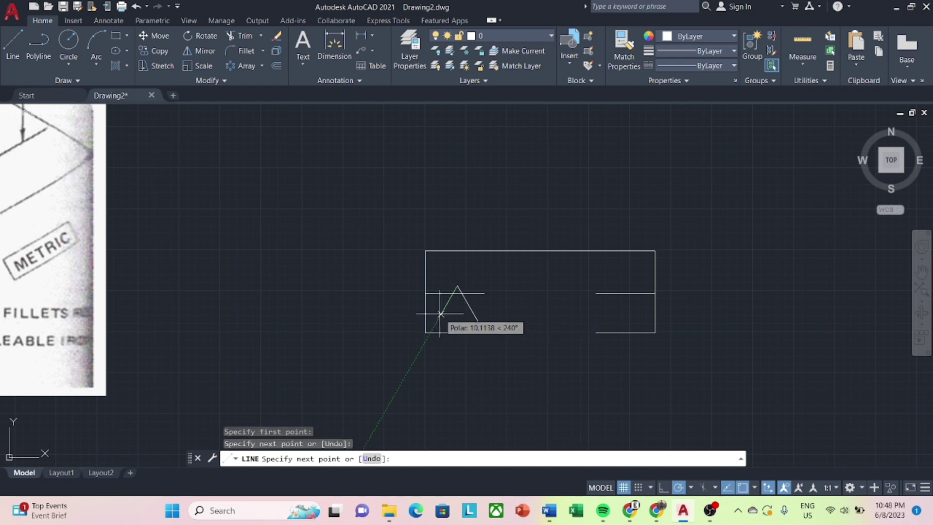
key("Escape")
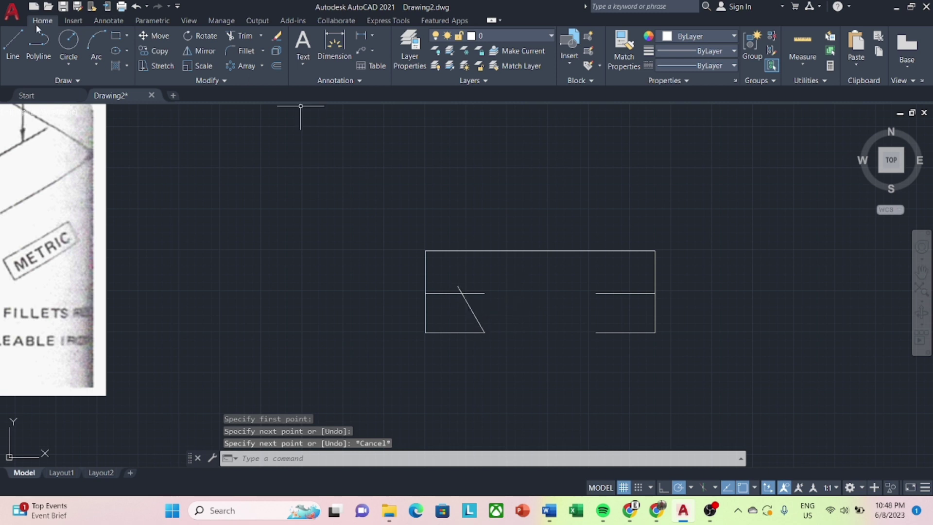
Draw the right dovetail side 14.0089 long at 60° from the gap's right end.
left_click(13, 41)
left_click(596, 332)
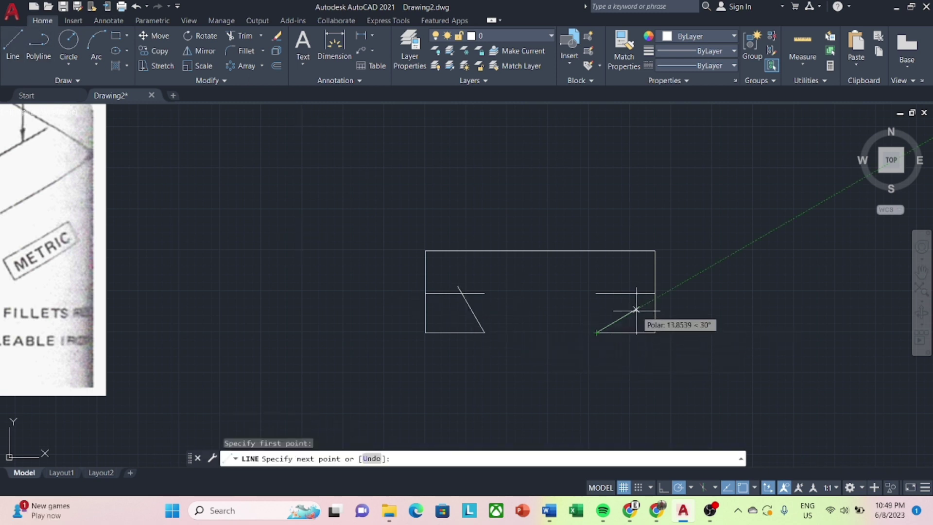
key("Tab")
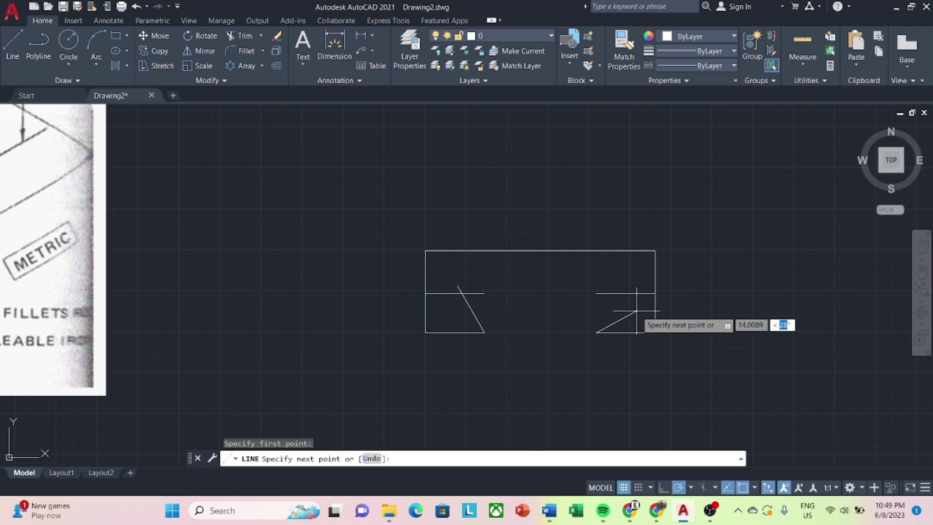
key("Return")
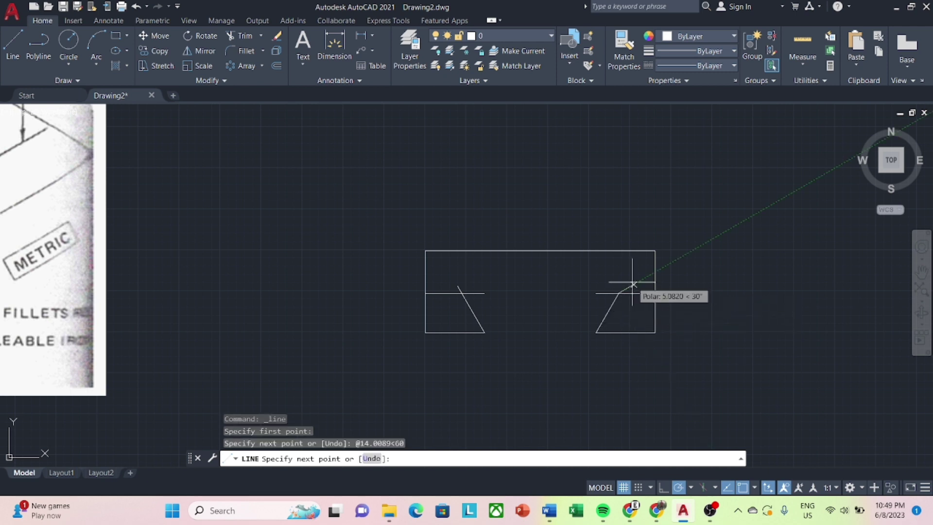
key("Escape")
scroll(632, 291, "up", 2)
type("R")
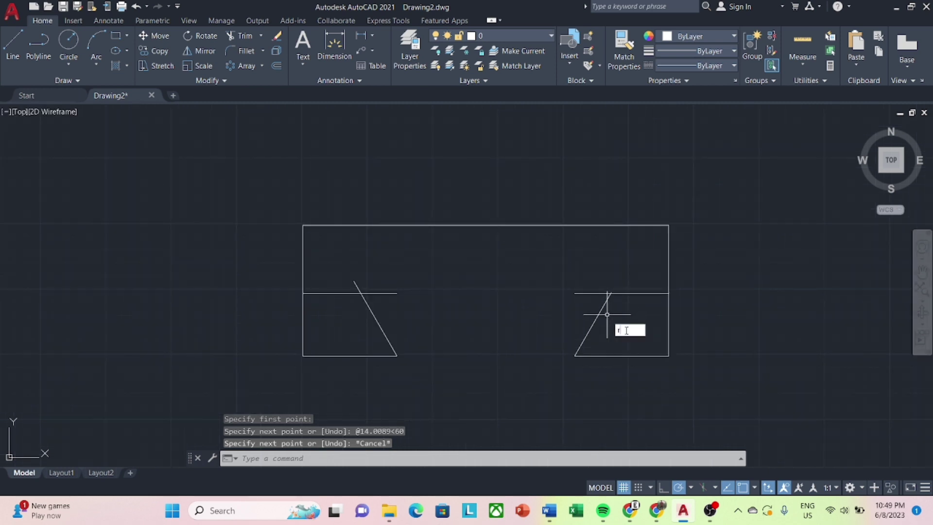
Trim the diagonal stub and both raised horizontal segments.
key("BackSpace")
type("tr")
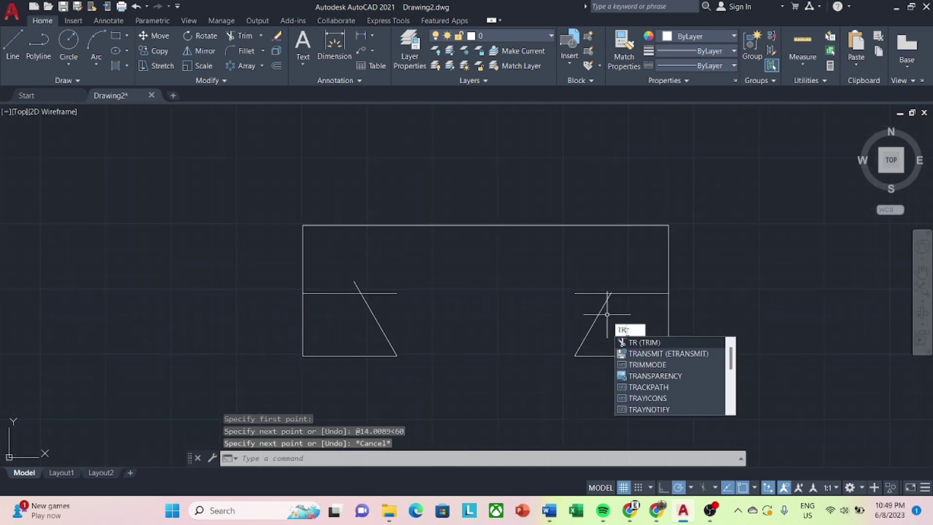
key("Return")
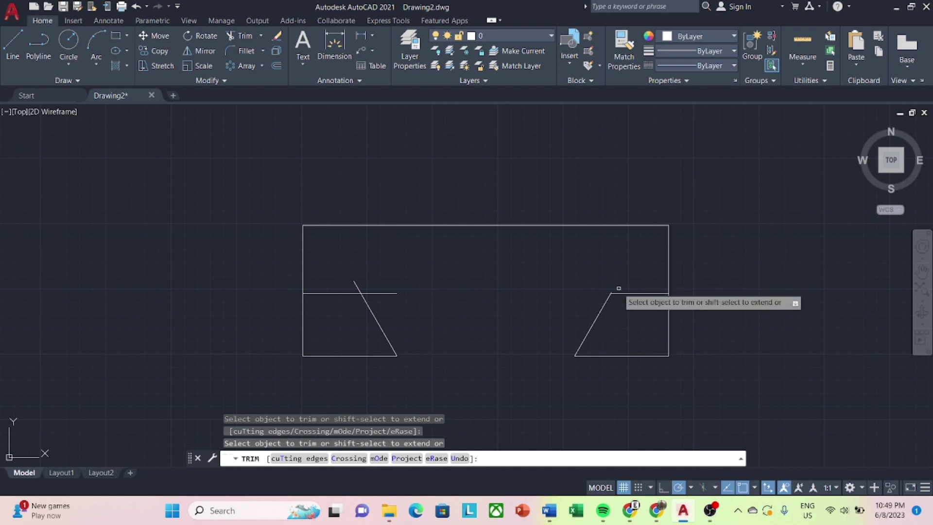
scroll(616, 289, "up", 5)
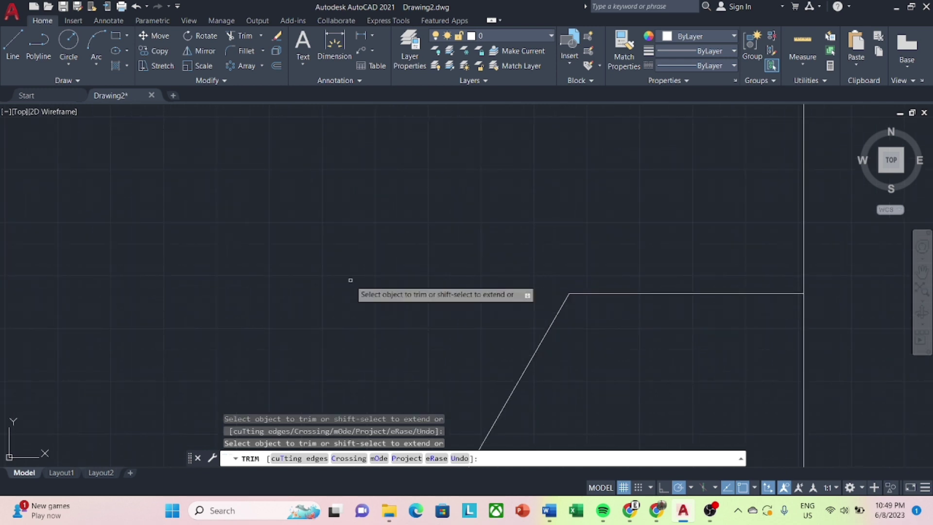
scroll(355, 282, "down", 4)
middle_click_drag(281, 293, 488, 266)
left_click_drag(246, 246, 237, 237)
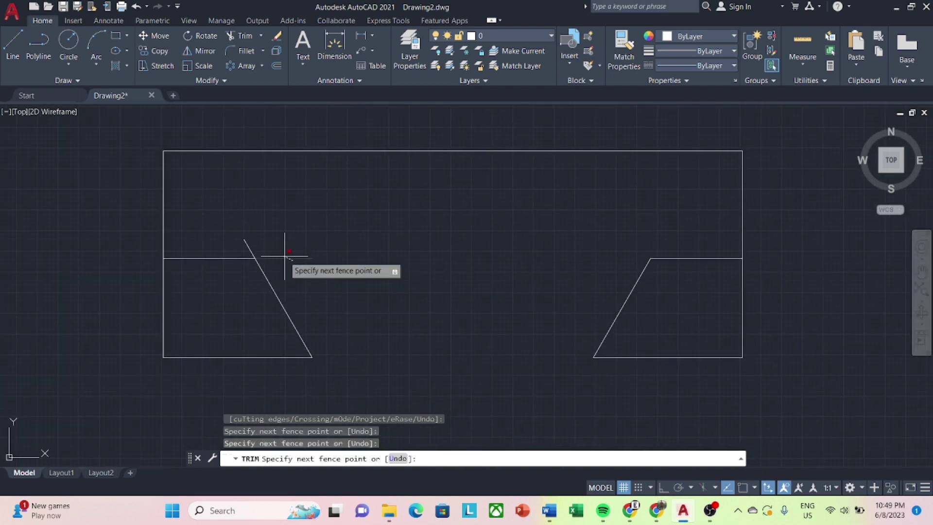
left_click(245, 240)
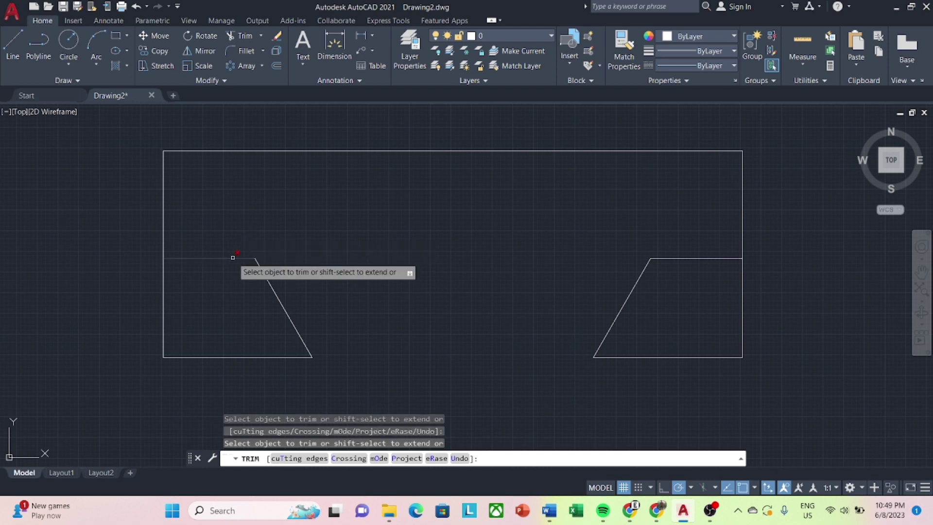
left_click(243, 257)
left_click(668, 259)
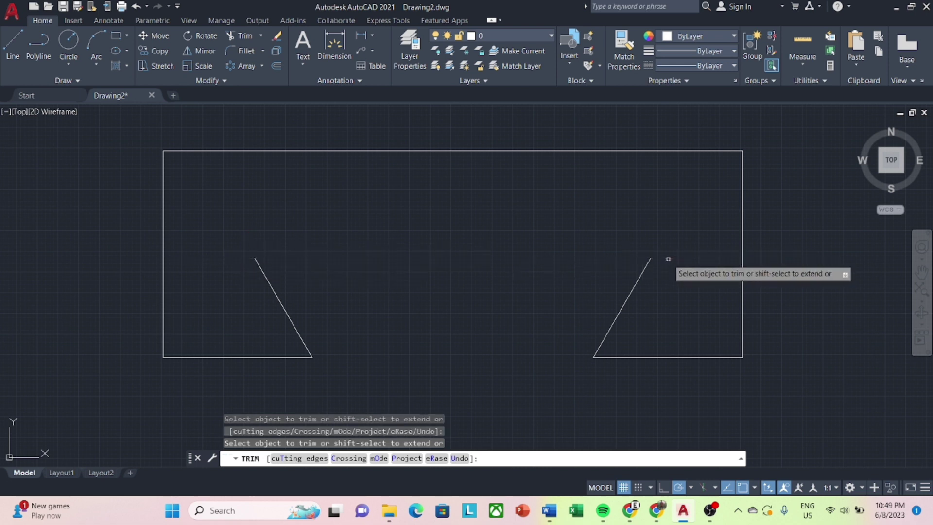
key("Escape")
Draw a horizontal line joining the tops of the two slanted sides.
type("LI")
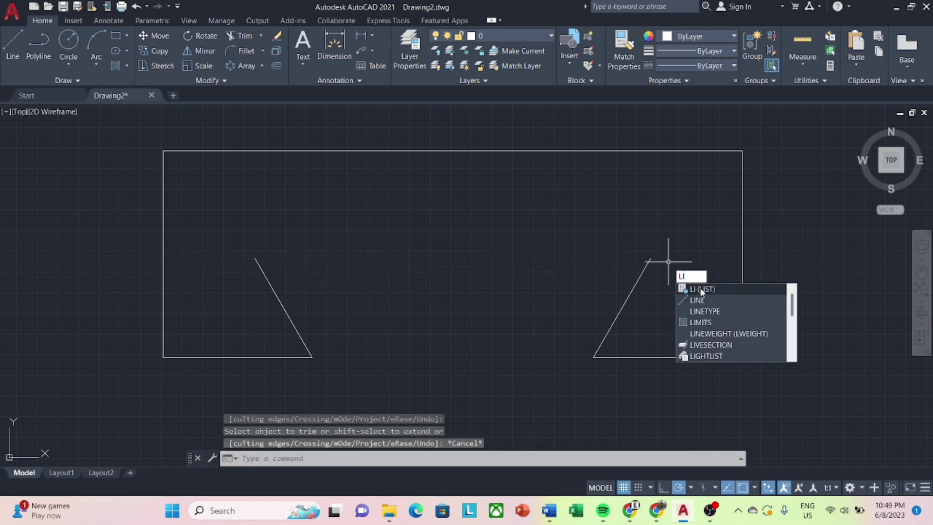
left_click(701, 301)
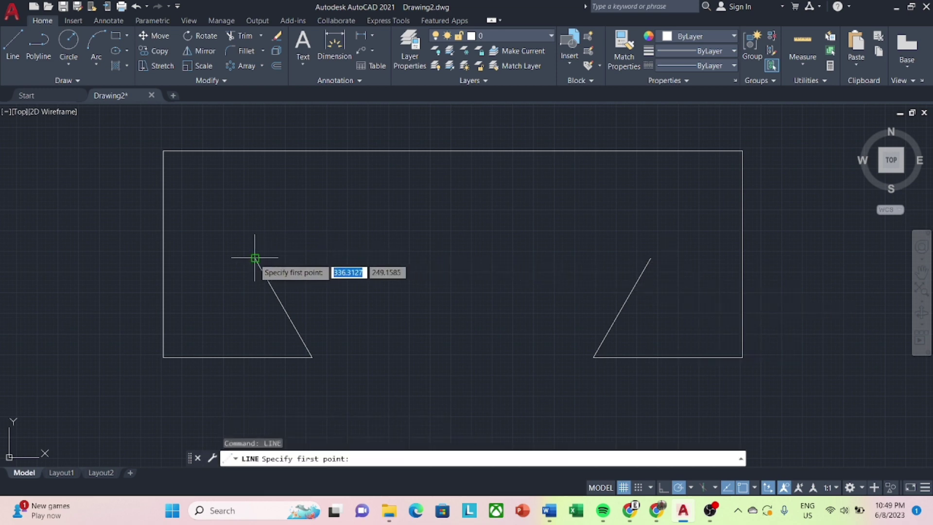
left_click(255, 258)
left_click(650, 258)
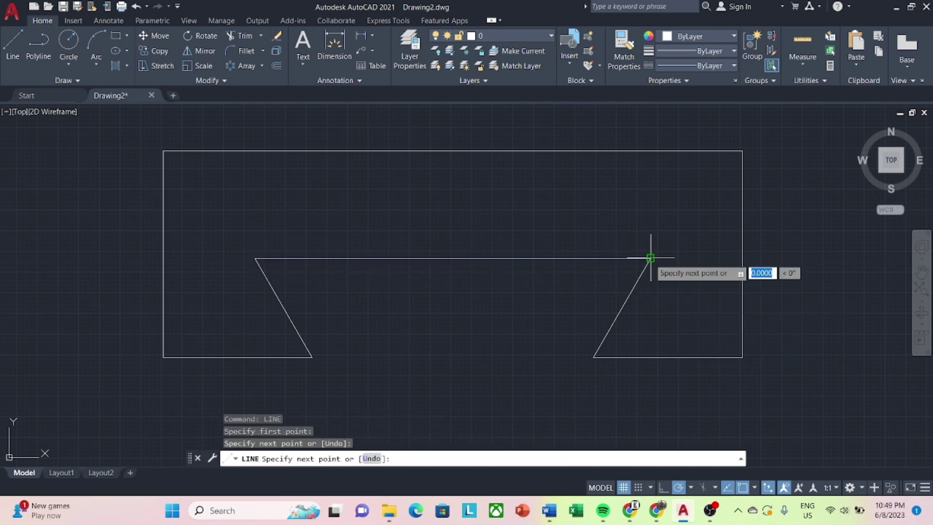
key("Escape")
scroll(666, 272, "down", 4)
scroll(662, 266, "down", 2)
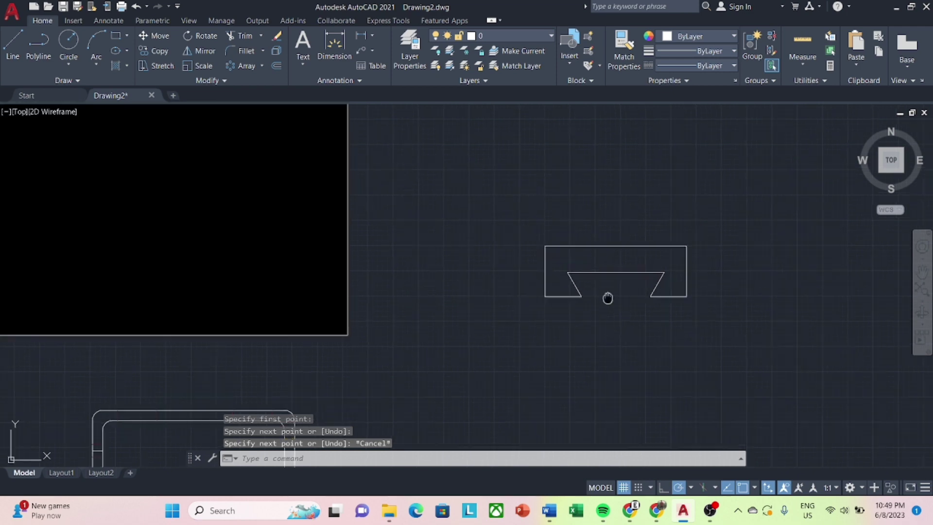
Draw a vertical line from the base's bottom-edge midpoint, 68 then 11.5 units up.
middle_click_drag(606, 298, 593, 344)
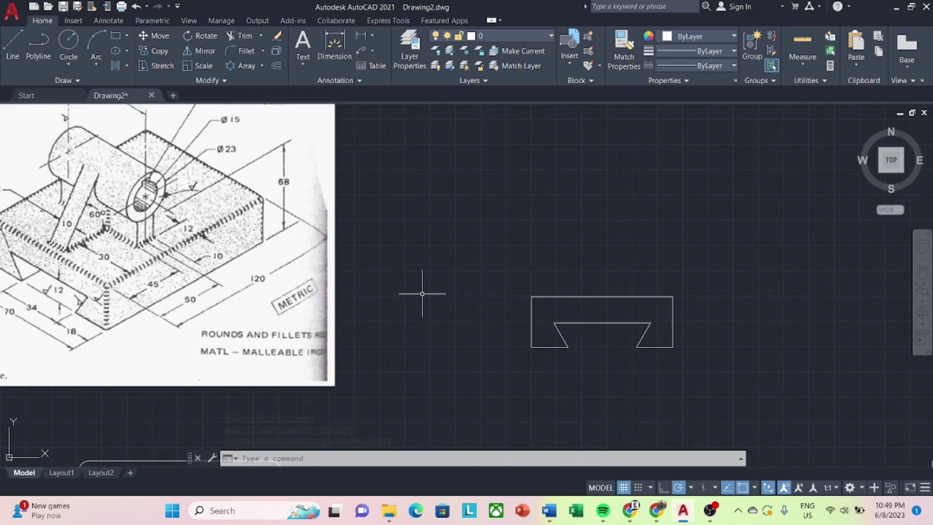
left_click(13, 43)
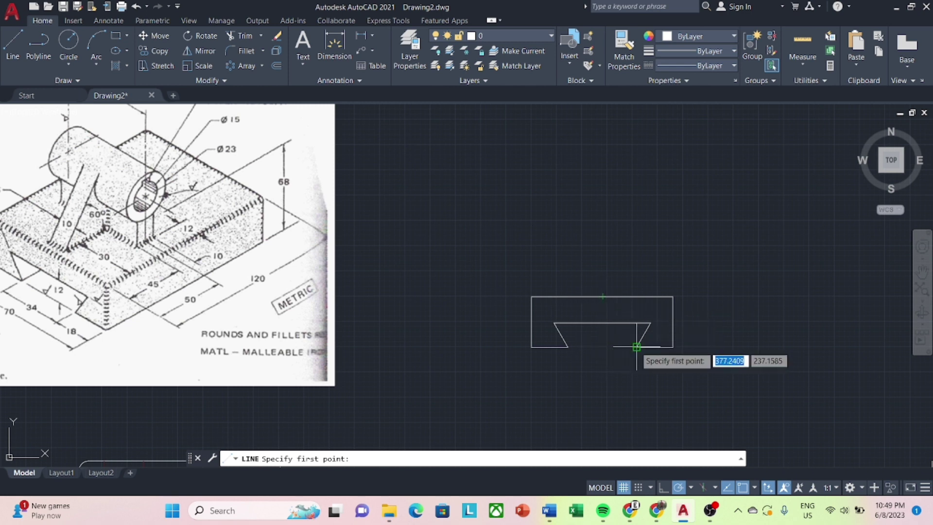
left_click(603, 347)
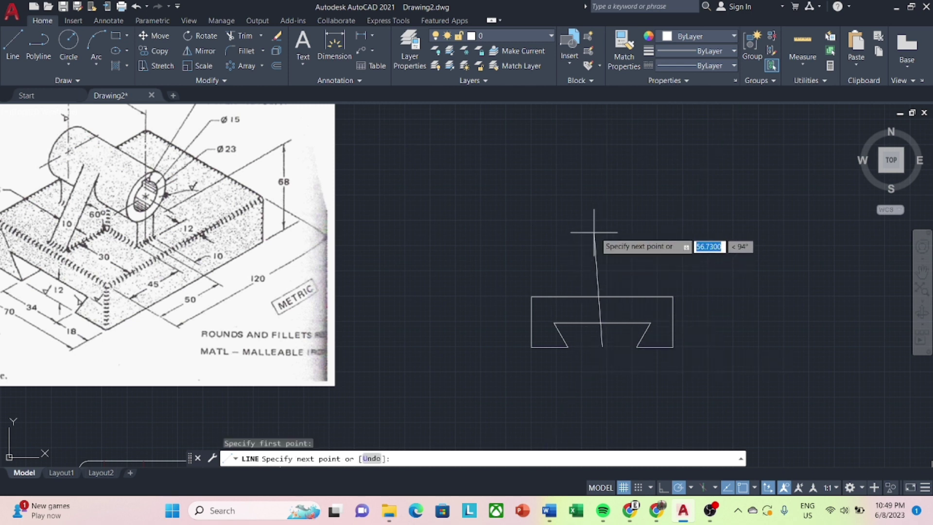
type("68")
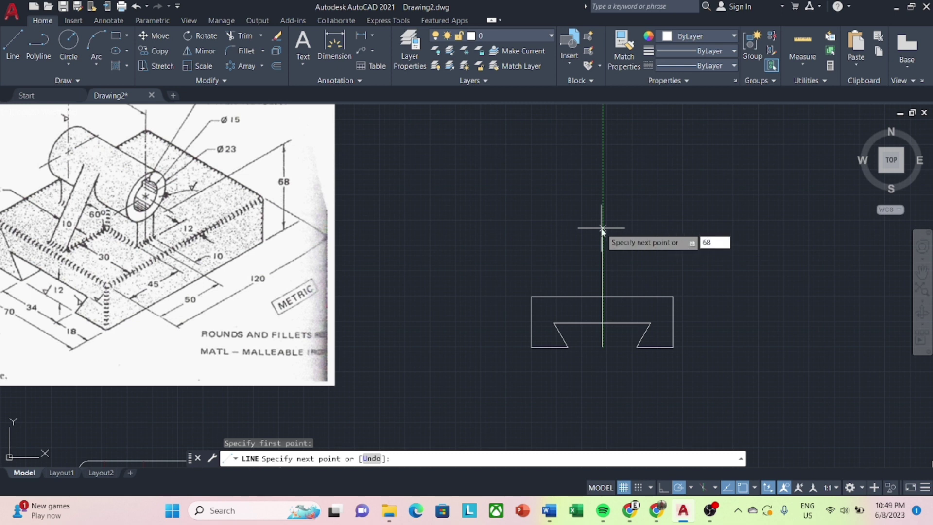
key("Return")
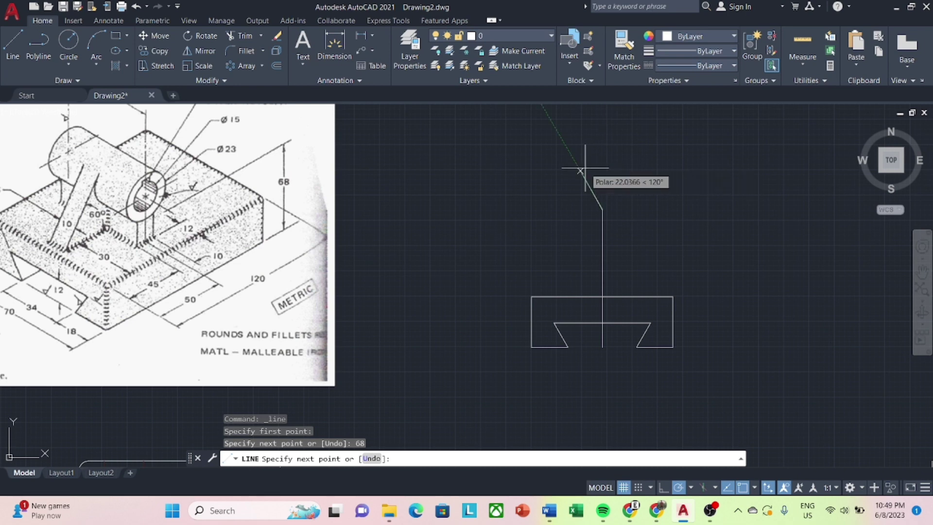
middle_click_drag(459, 188, 442, 255)
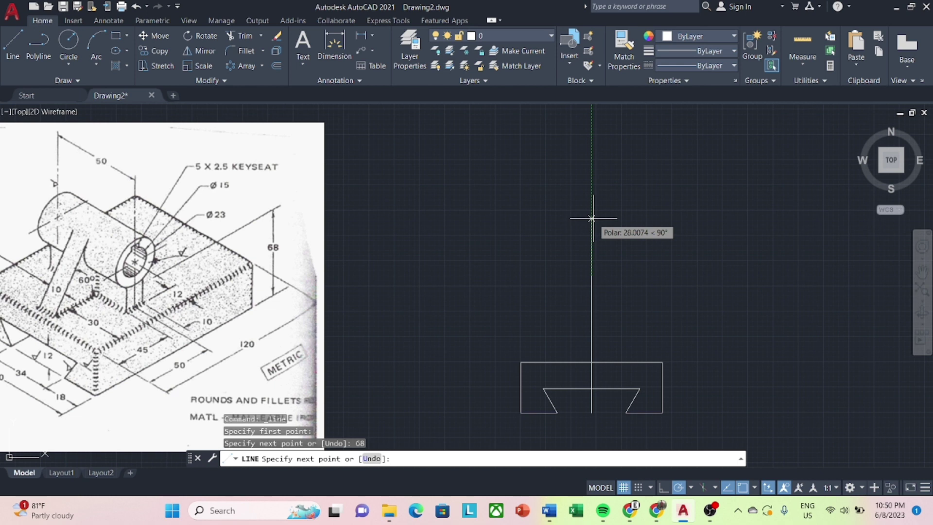
type("11.5")
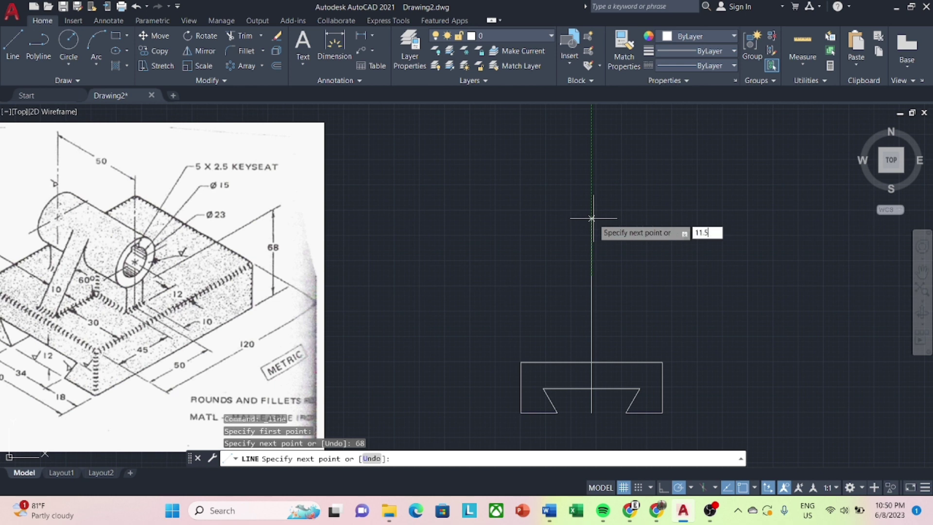
key("Return")
key("Escape")
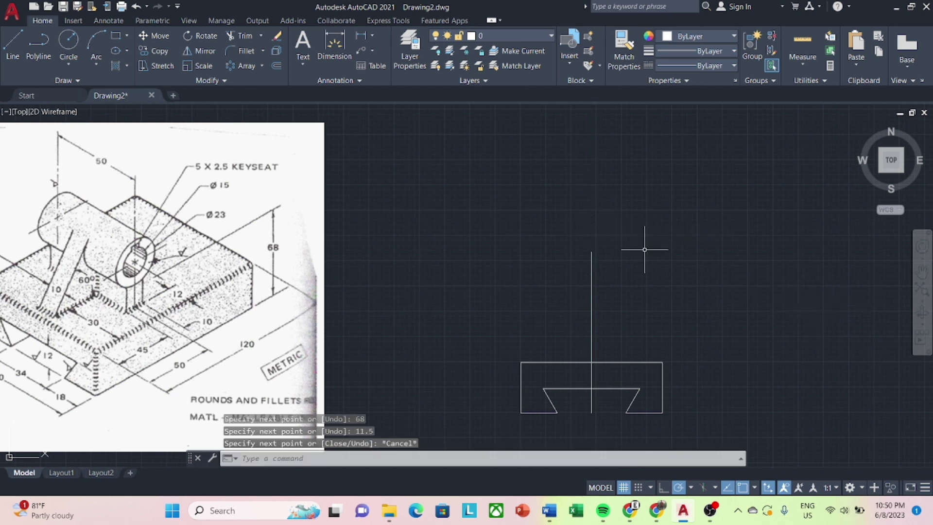
Draw a 50-unit horizontal line and centre it on the vertical line's top.
left_click(13, 46)
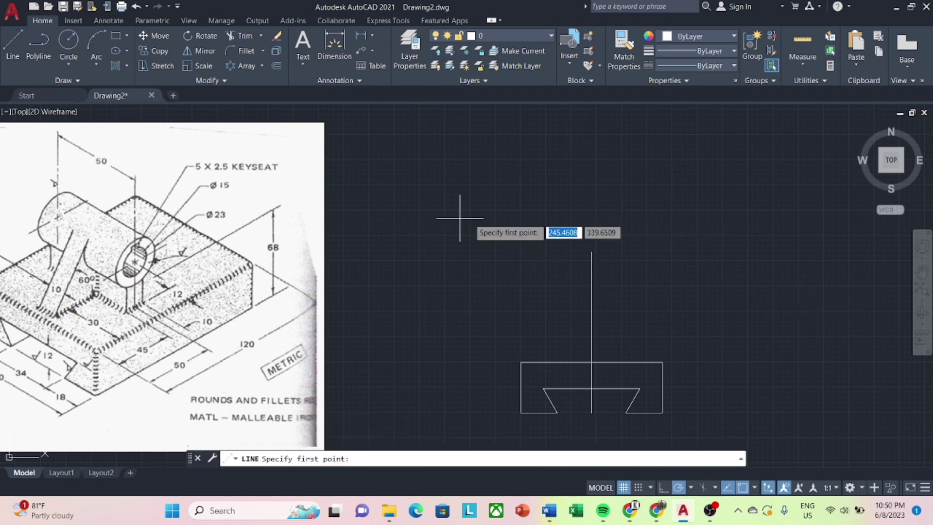
left_click(464, 171)
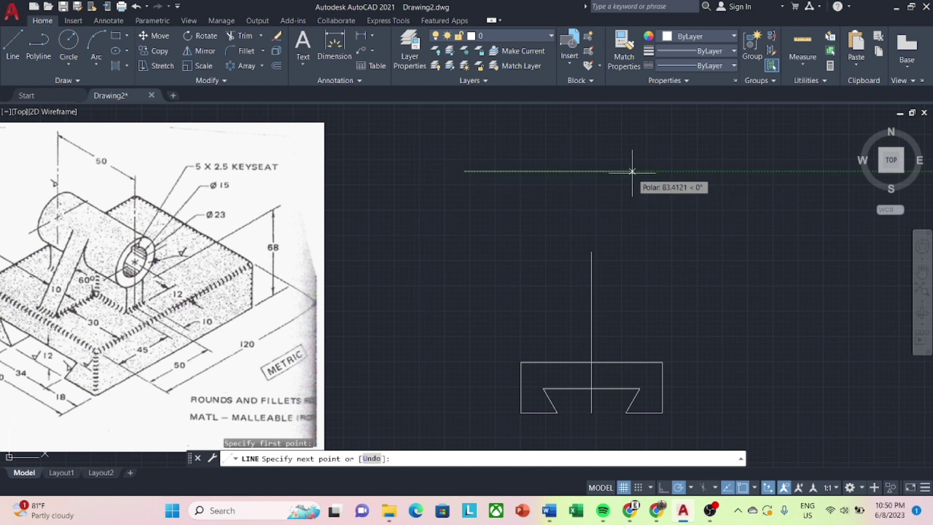
type("50")
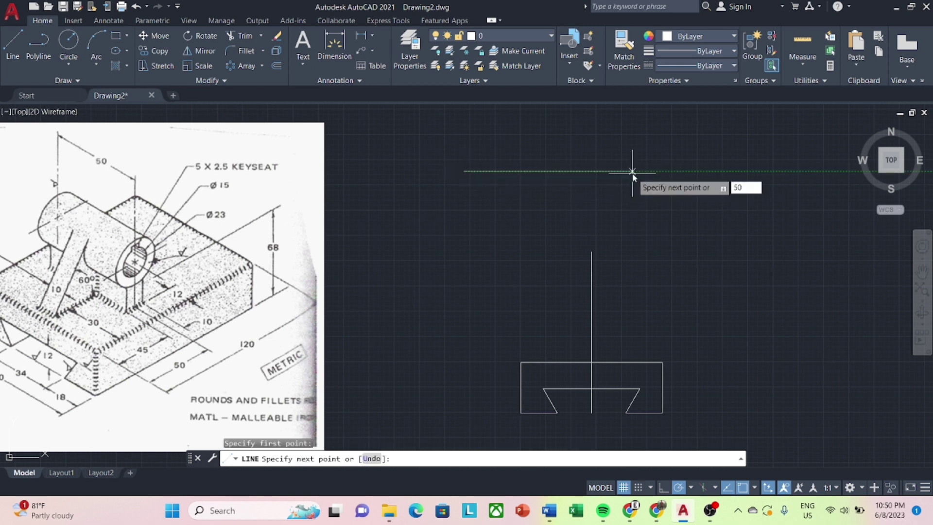
key("Return")
key("Return")
left_click(551, 170)
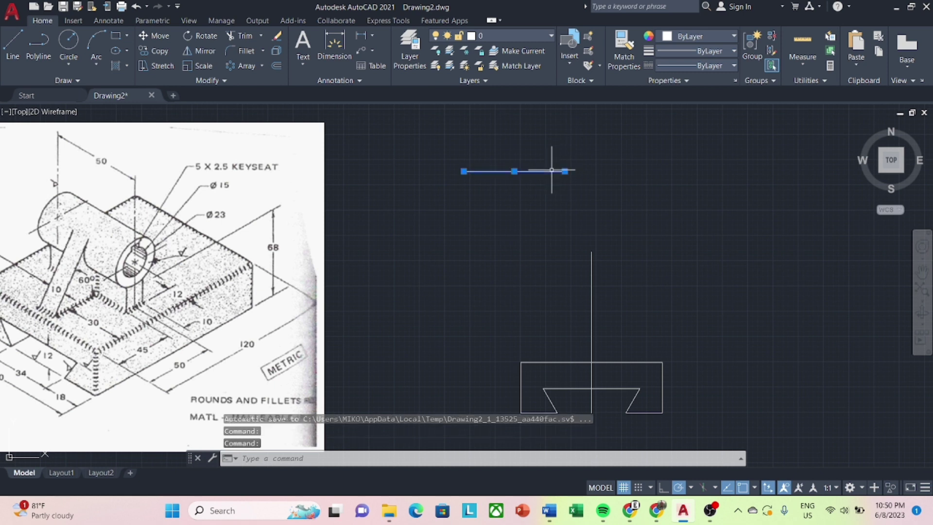
left_click(513, 171)
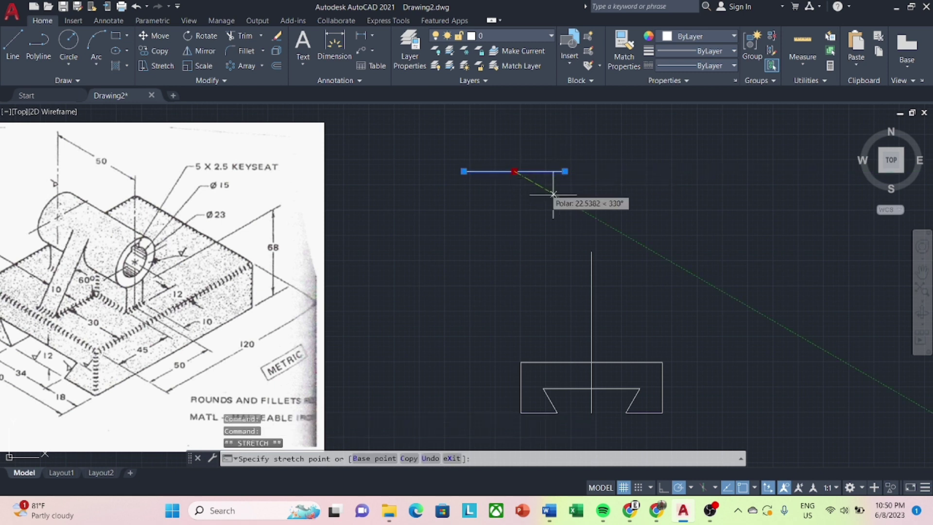
left_click(591, 251)
key("Escape")
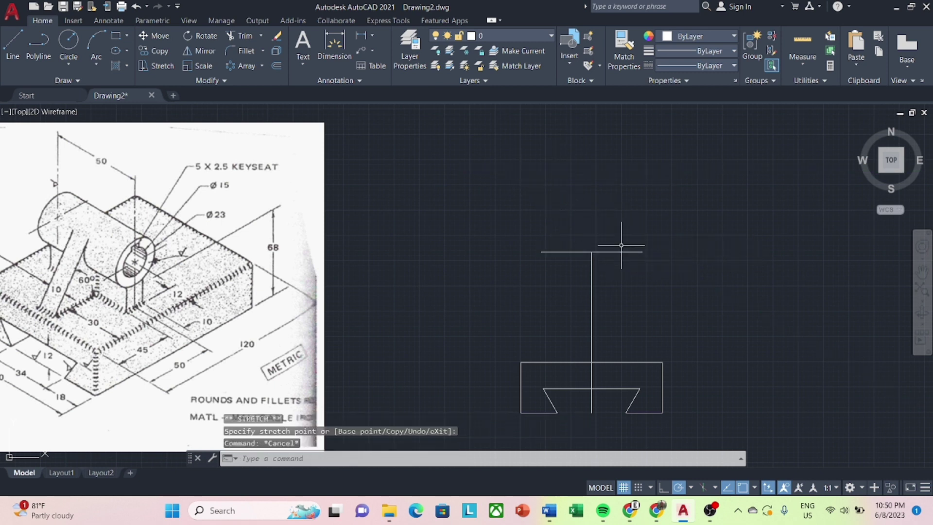
type("O")
Offset the 50-unit line 23 units downward.
key("Return")
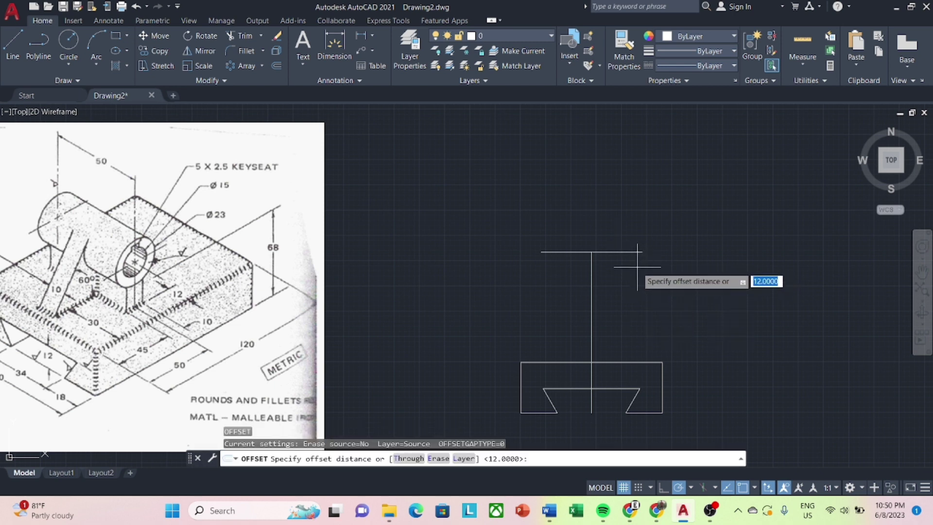
type("23")
key("Return")
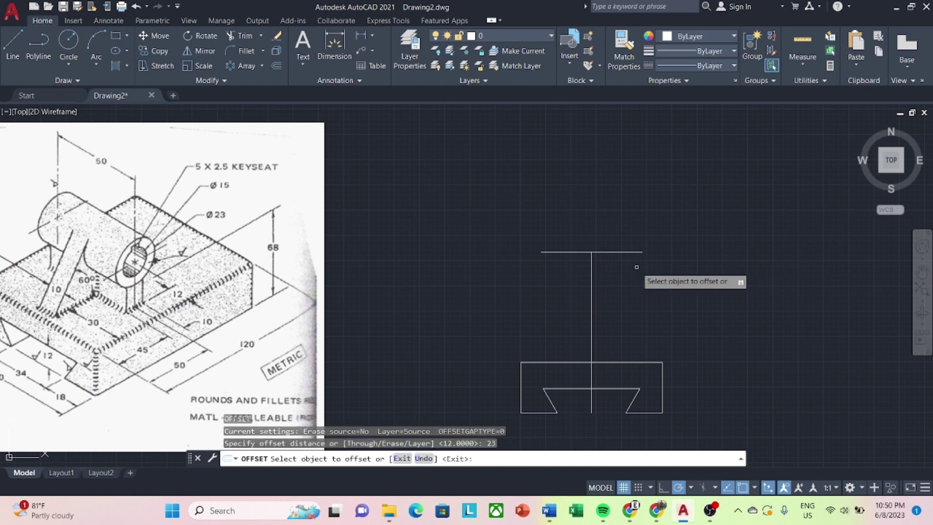
left_click(631, 252)
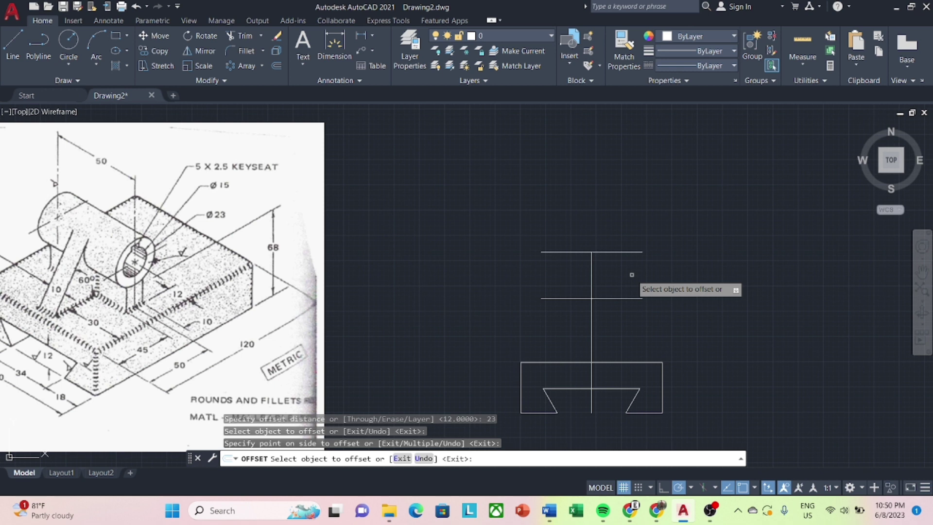
key("Escape")
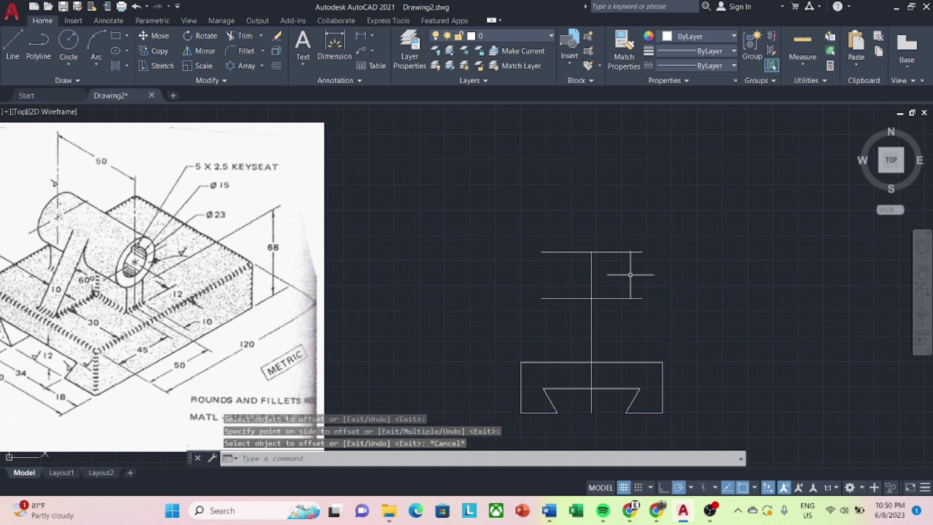
Draw the rectangle's closing vertical sides, then set an offset distance of 5.
type("l")
key("Return")
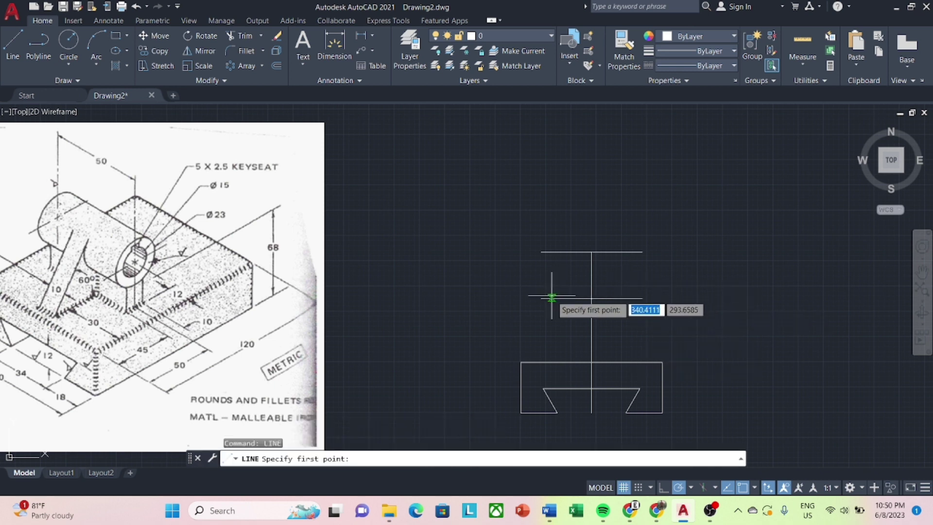
left_click(540, 297)
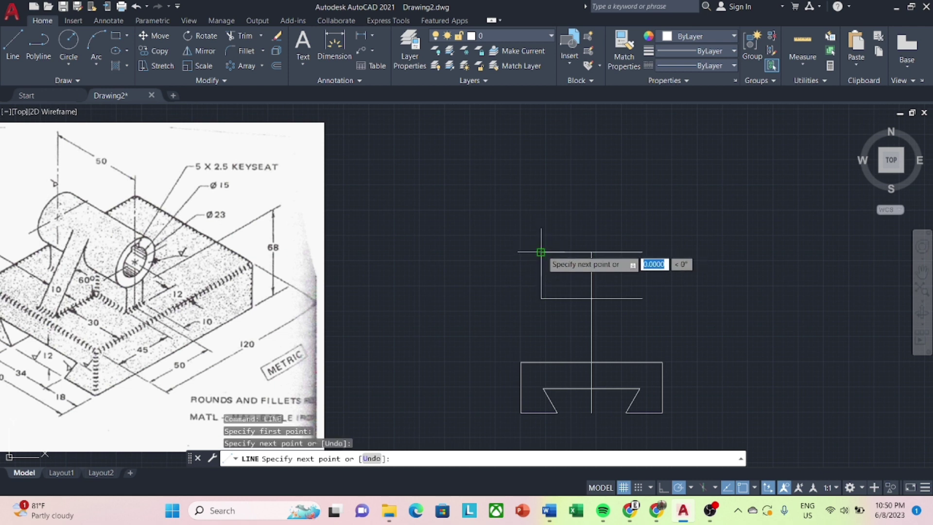
key("Escape")
type("li")
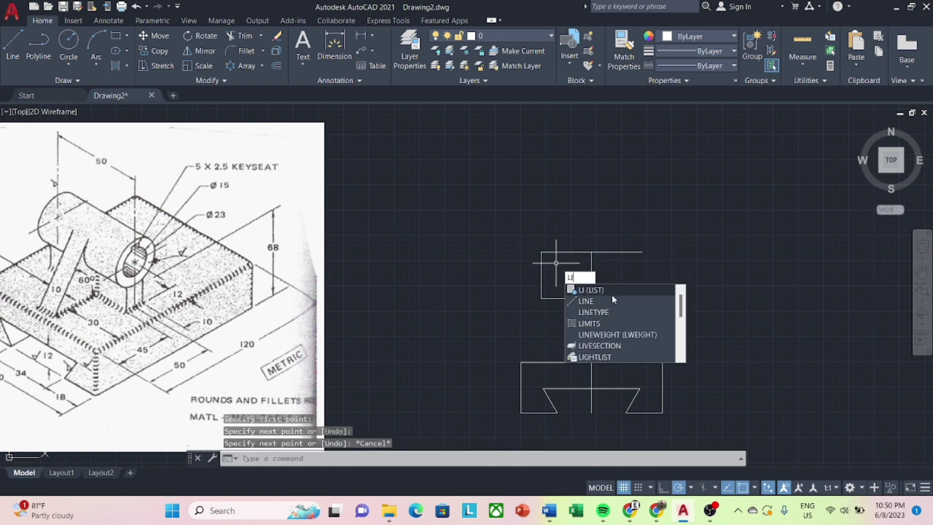
left_click(610, 299)
left_click(642, 298)
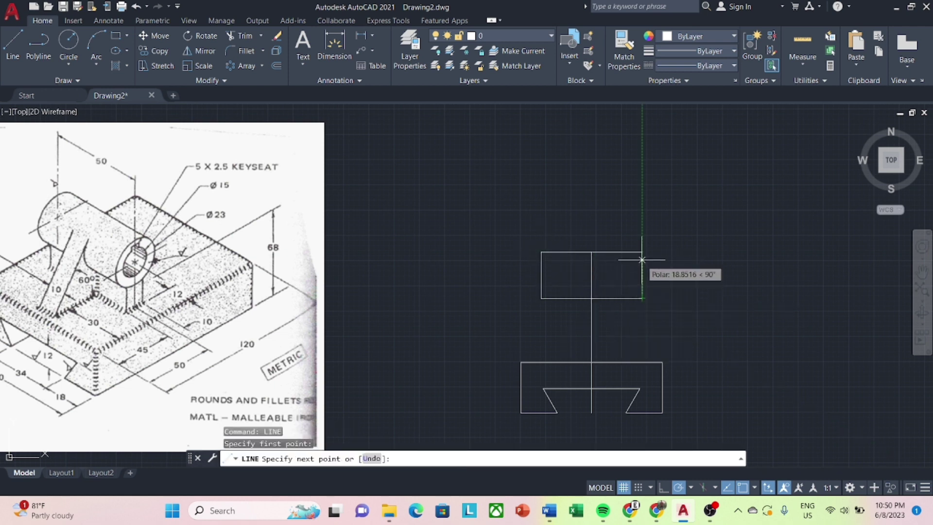
key("Escape")
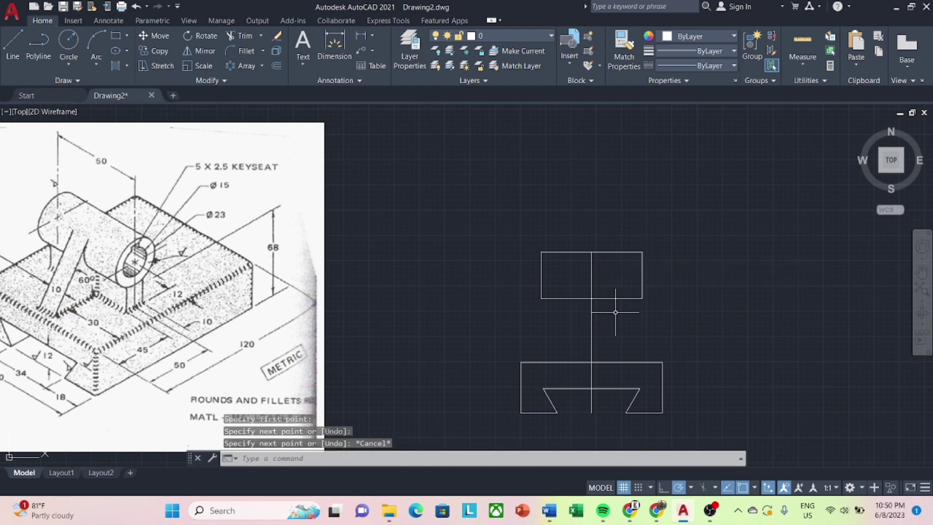
type("O")
key("Return")
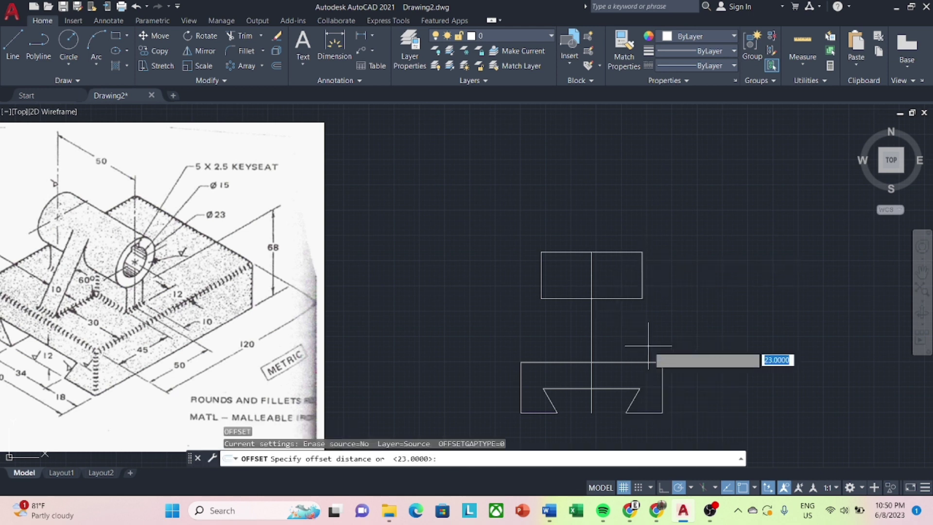
type("5")
key("Return")
Offset the vertical centre line 5 units to each side.
left_click(591, 335)
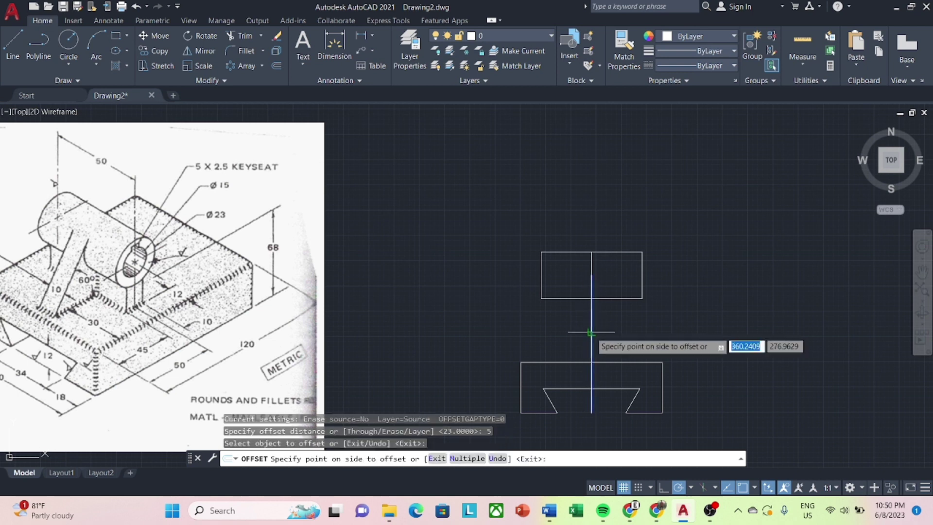
left_click(590, 336)
left_click(581, 338)
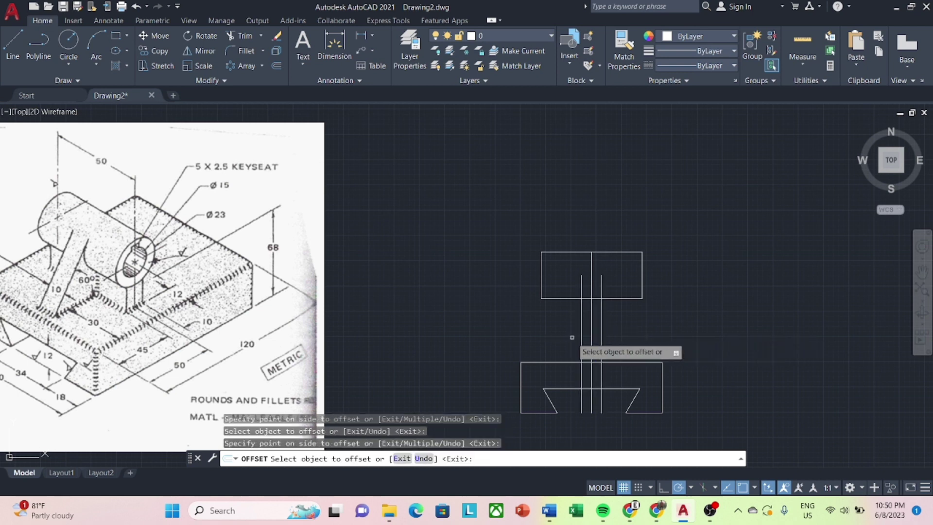
key("Escape")
type("TR")
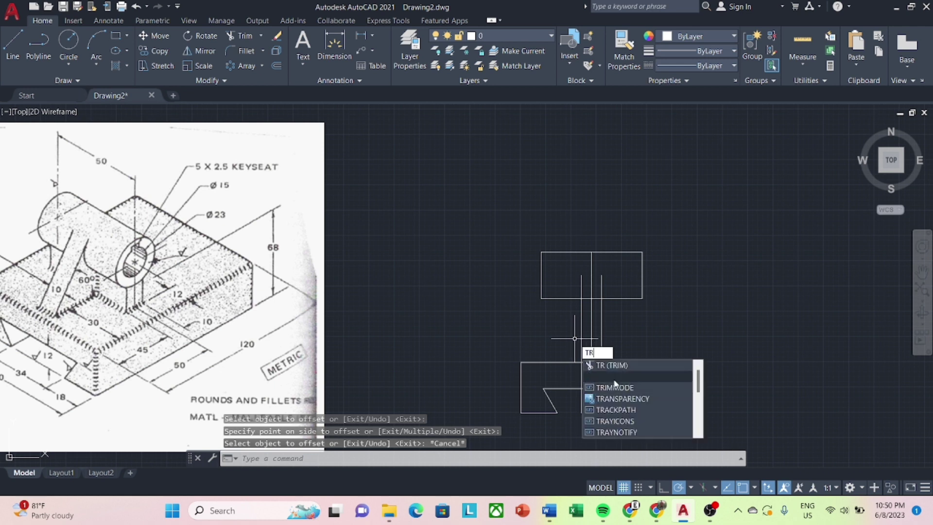
Trim the stem and centre lines inside the base and the boss rectangle.
key("Return")
left_click(575, 402)
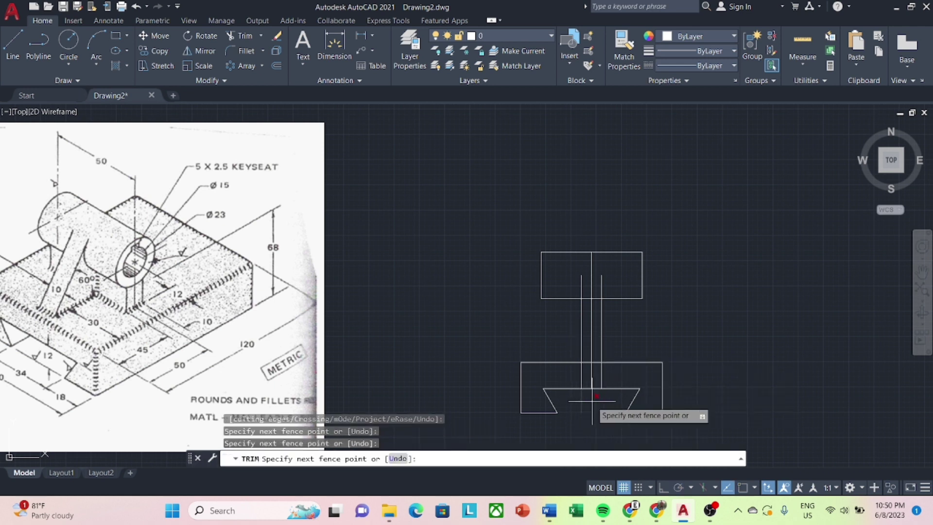
left_click(612, 369)
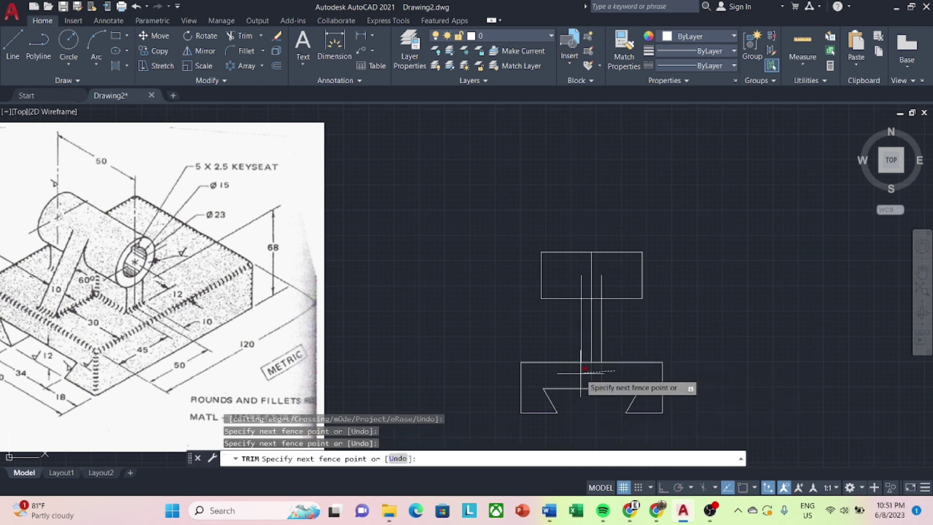
key("Return")
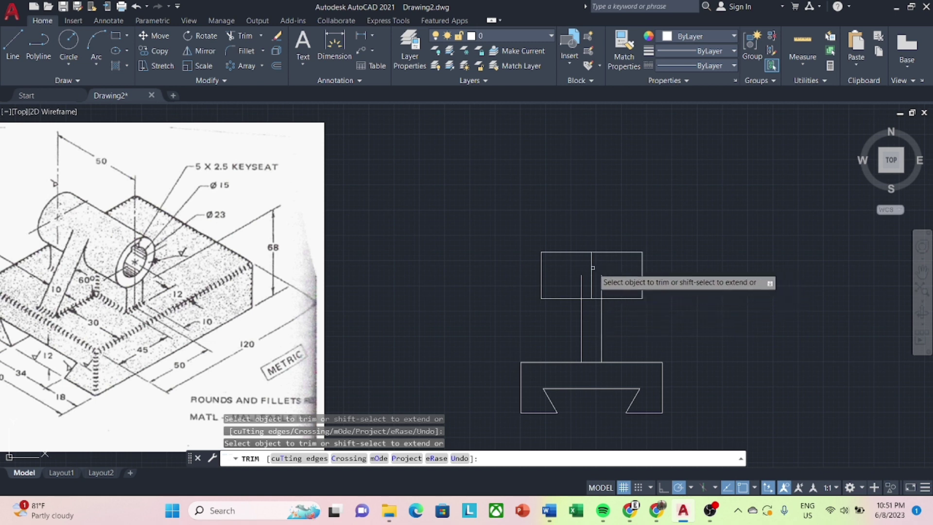
left_click(591, 286)
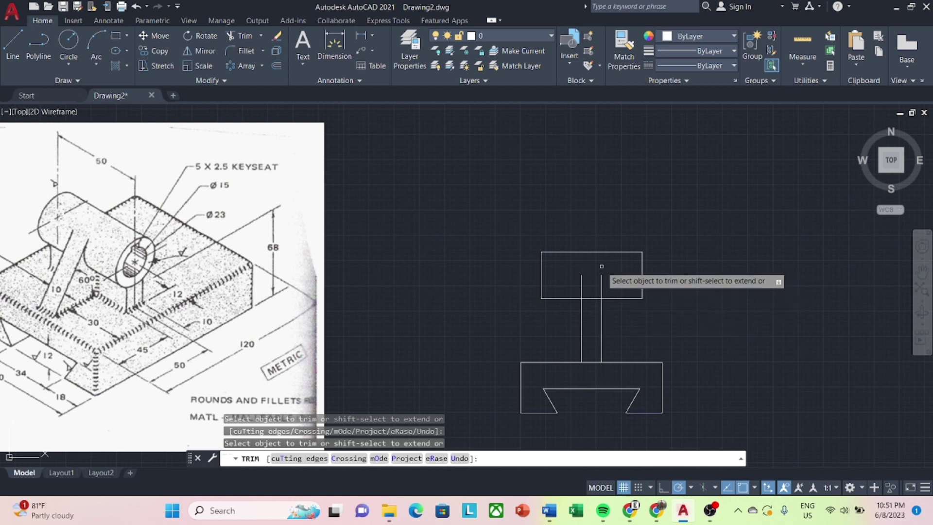
key("Escape")
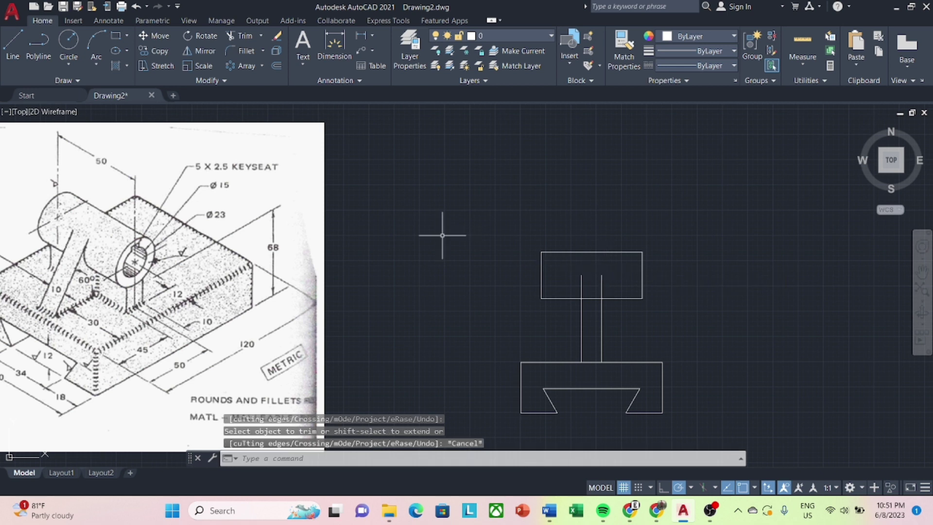
left_click(19, 43)
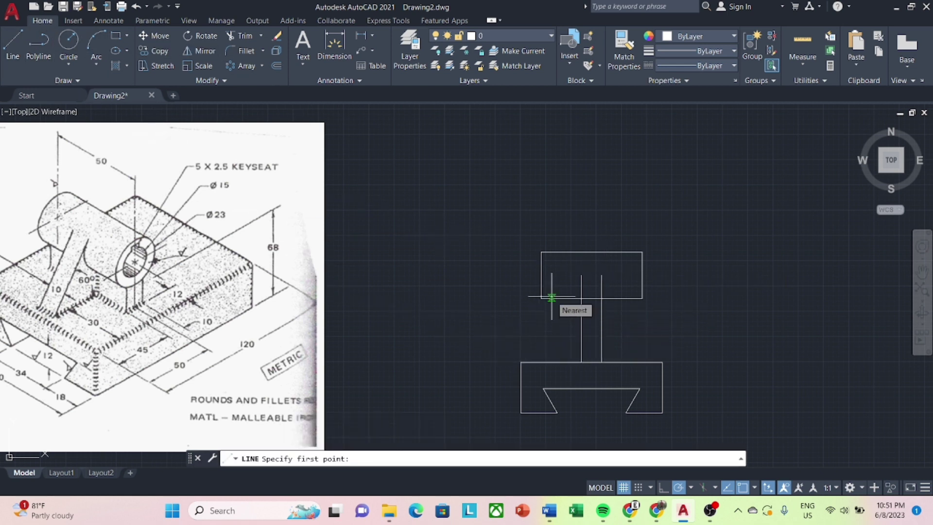
key("Escape")
type("TR")
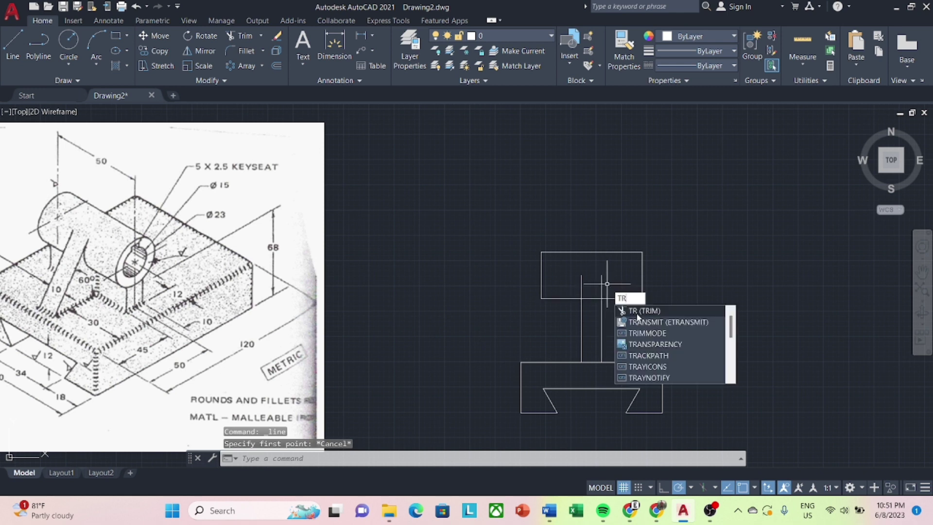
key("Return")
mouse_move(608, 280)
left_mouse_down()
mouse_move(562, 280)
mouse_move(577, 281)
left_mouse_up()
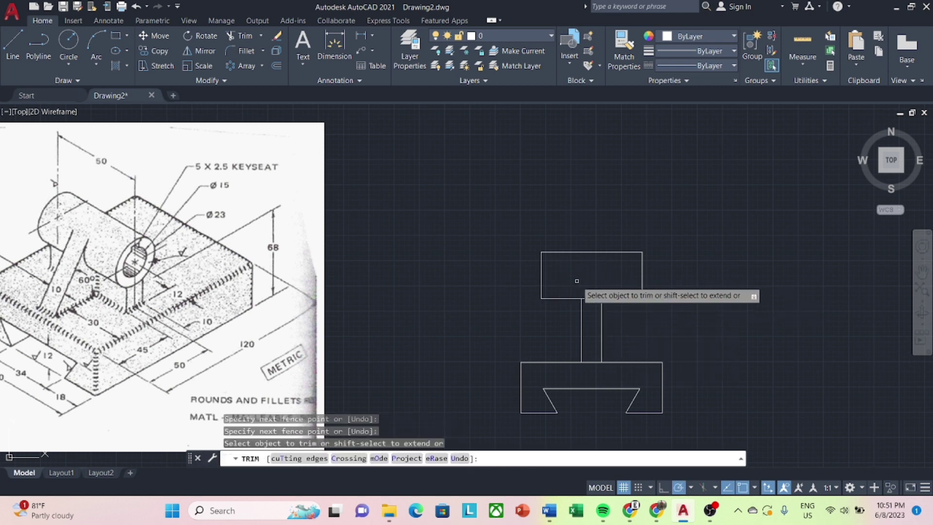
key("Escape")
type("Kli")
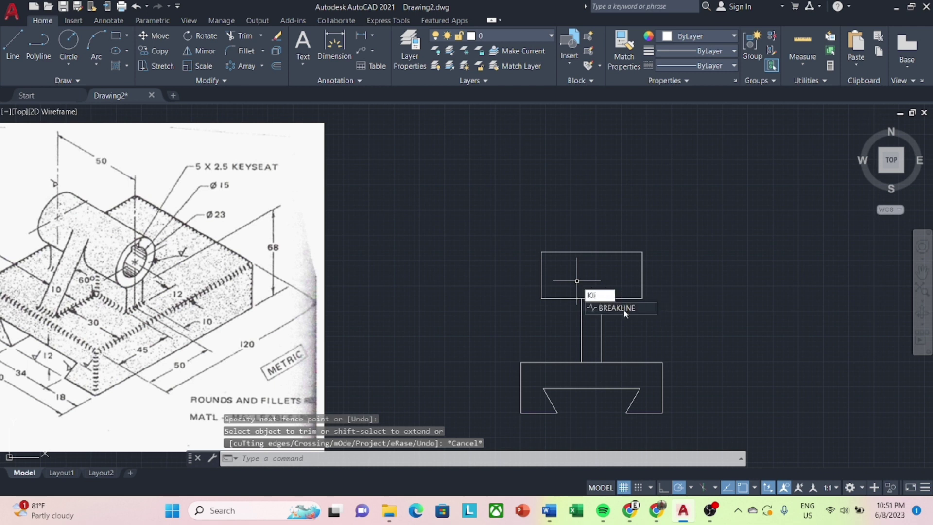
Draw a horizontal line across the boss between its left and right edges.
key("BackSpace")
key("BackSpace")
type("l")
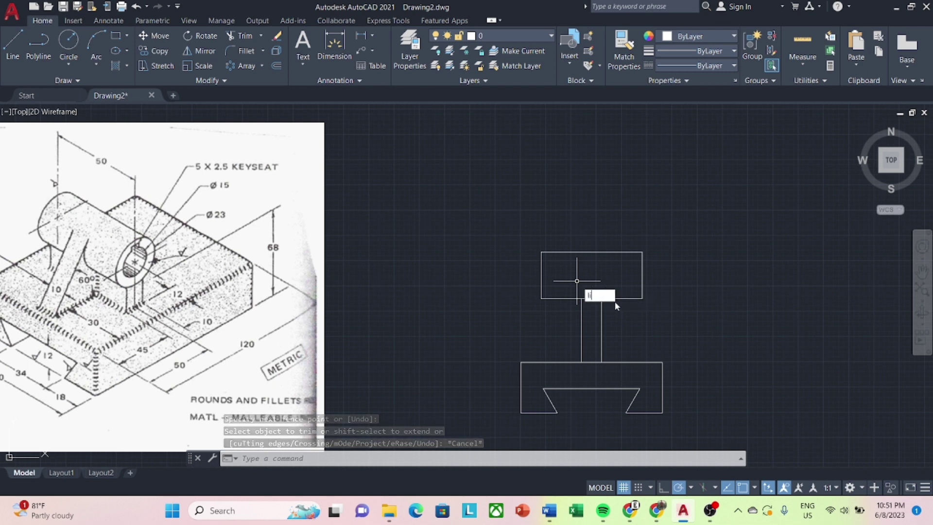
type("i")
left_click(613, 319)
left_click(541, 275)
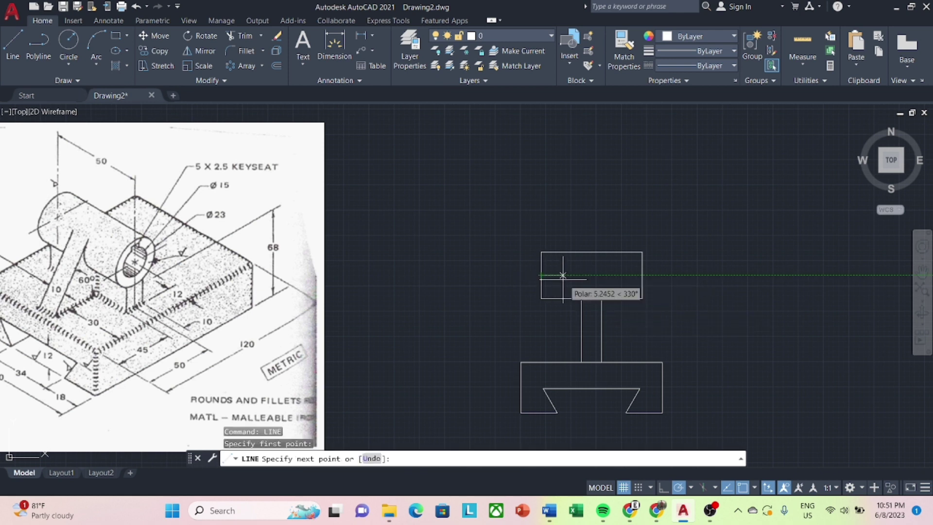
left_click(642, 276)
key("Escape")
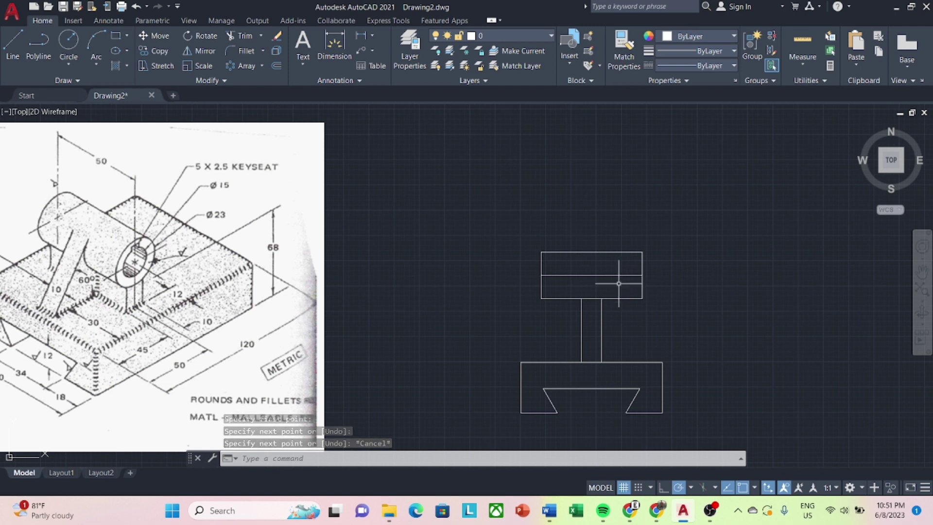
Offset the boss's middle line 7.5 units above and below.
type("o")
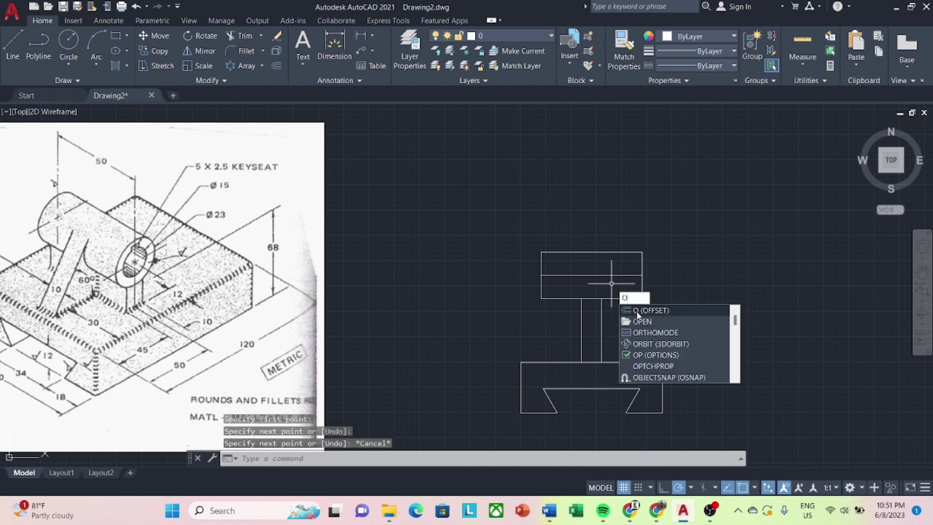
key("Return")
type("7.5")
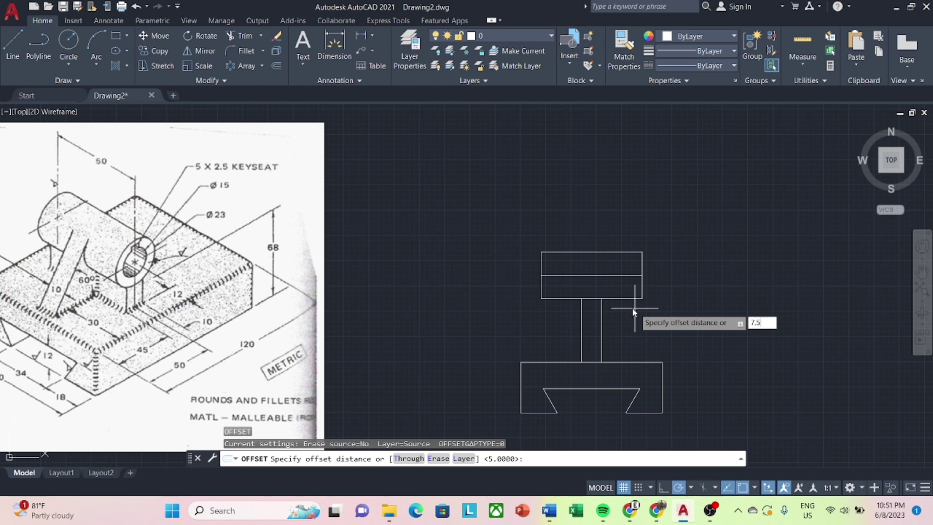
key("Return")
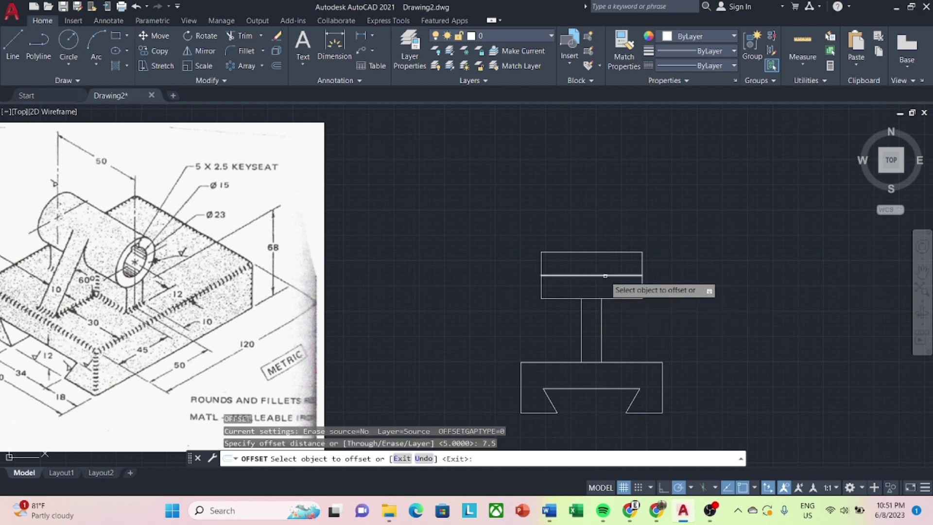
left_click(603, 275)
left_click(607, 275)
left_click(613, 288)
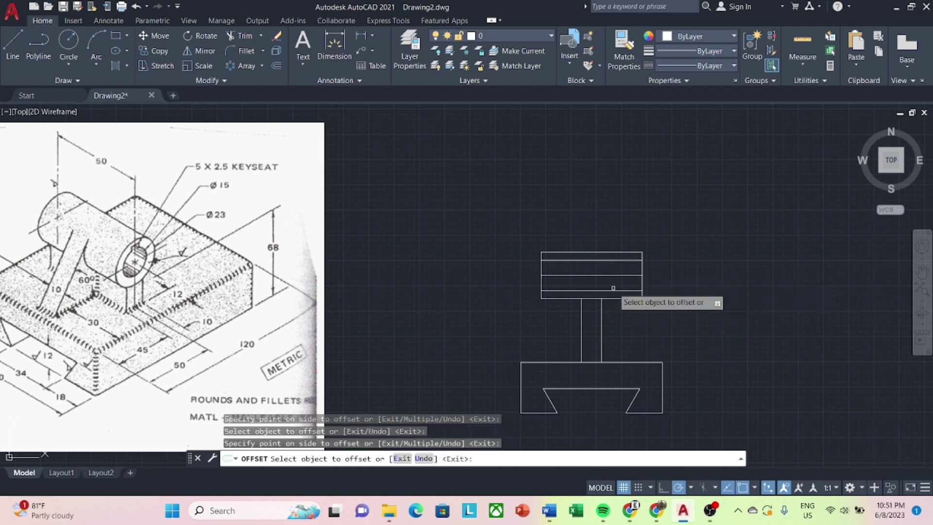
key("Escape")
Set both 7.5 offset lines to a dashed linetype.
left_click(614, 287)
key("Escape")
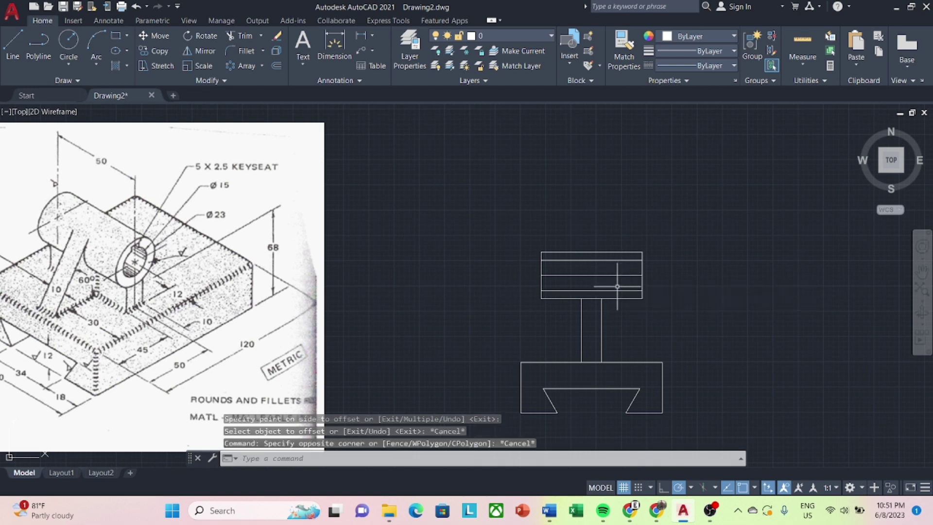
left_click(617, 288)
key("Escape")
left_click(619, 259)
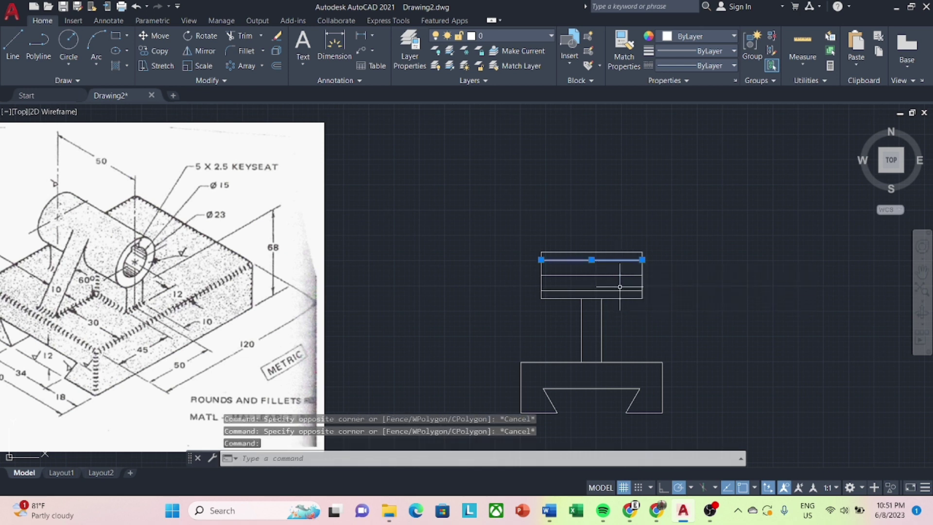
left_click(621, 289)
left_click(726, 65)
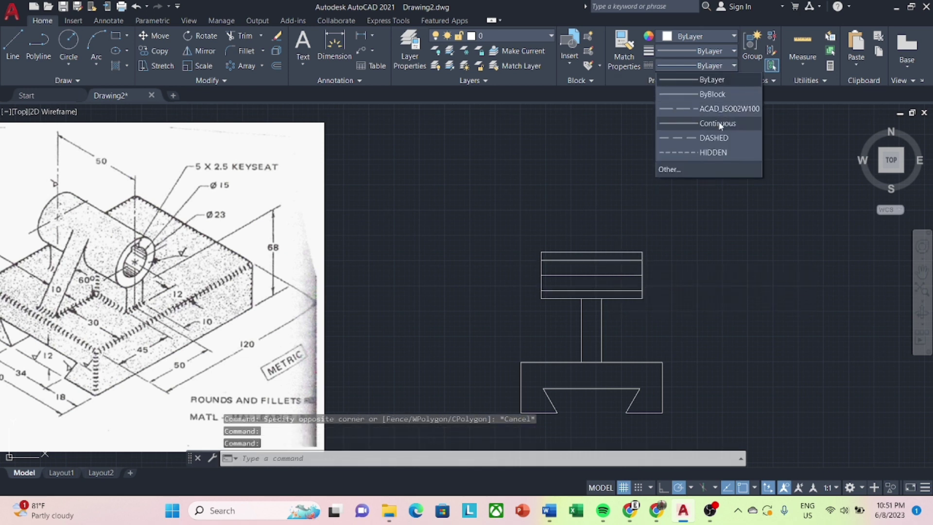
left_click(718, 117)
key("Escape")
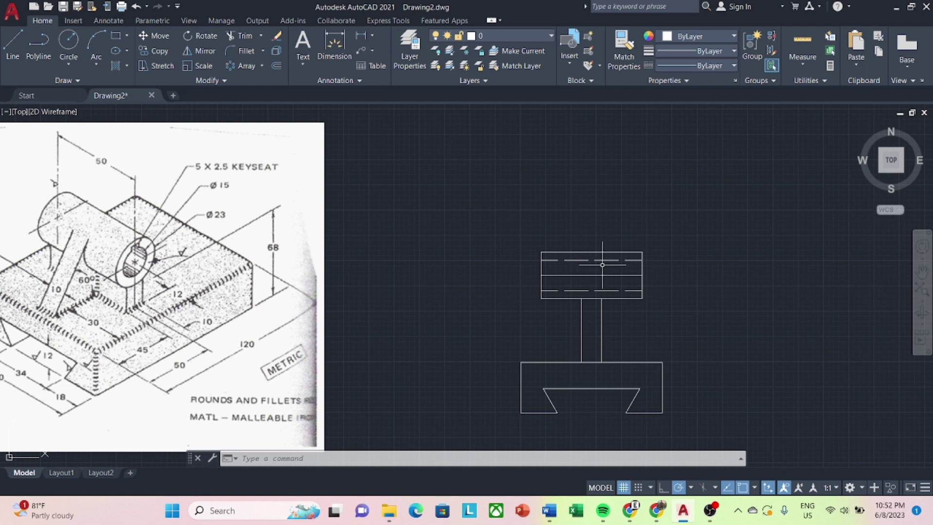
Offset the upper dashed line 2.5 units upward, then start FILLET.
scroll(602, 264, "up", 2)
type("o")
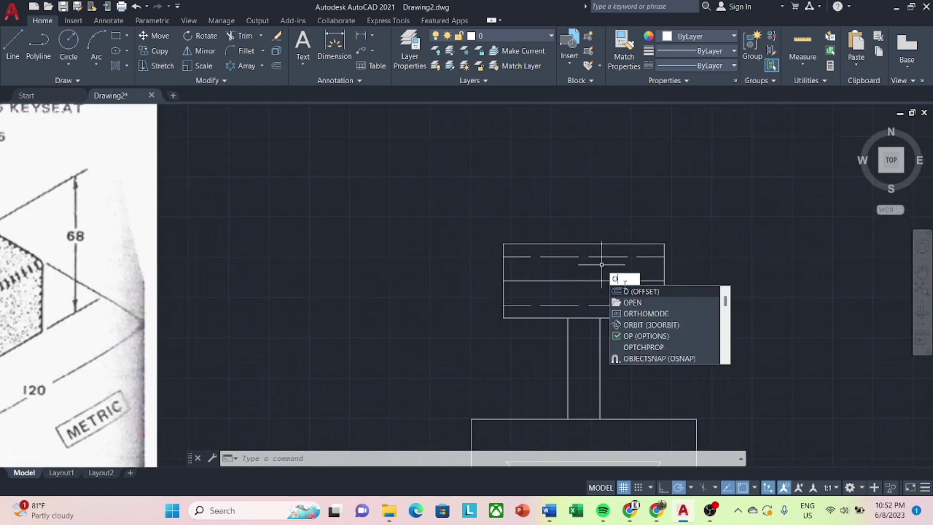
key("Return")
type("2.5")
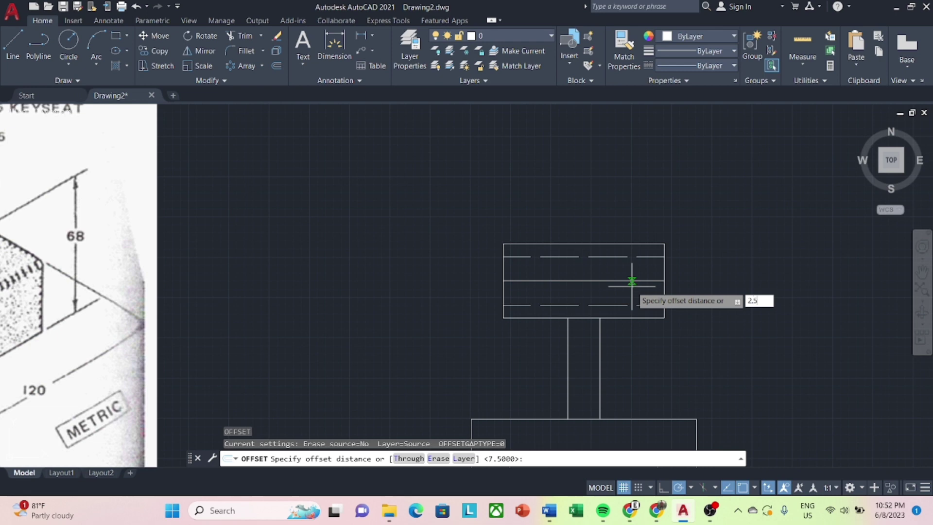
key("Return")
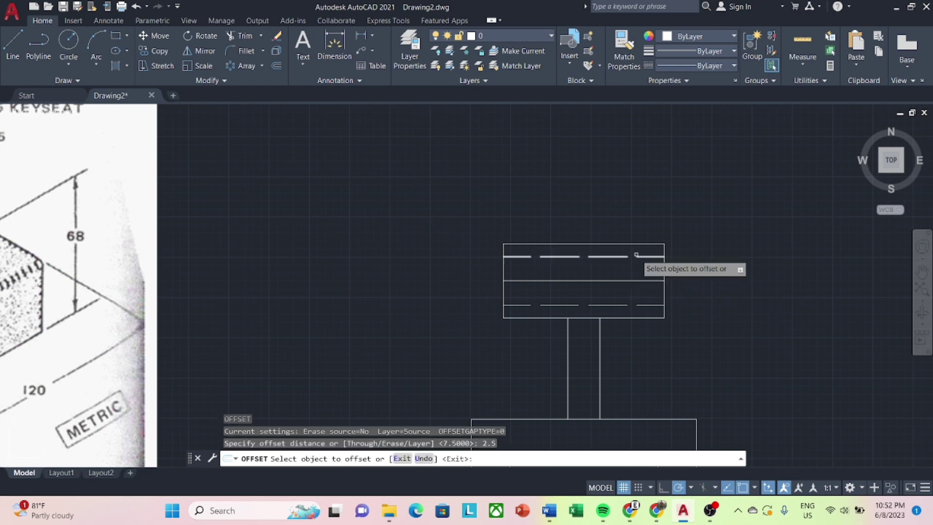
left_click(641, 257)
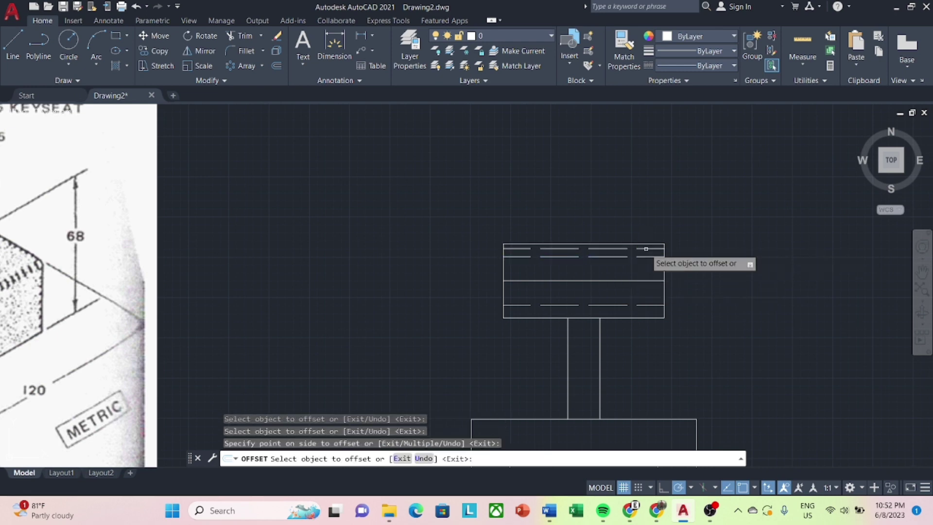
scroll(606, 284, "down", 2)
middle_click_drag(468, 289, 475, 241)
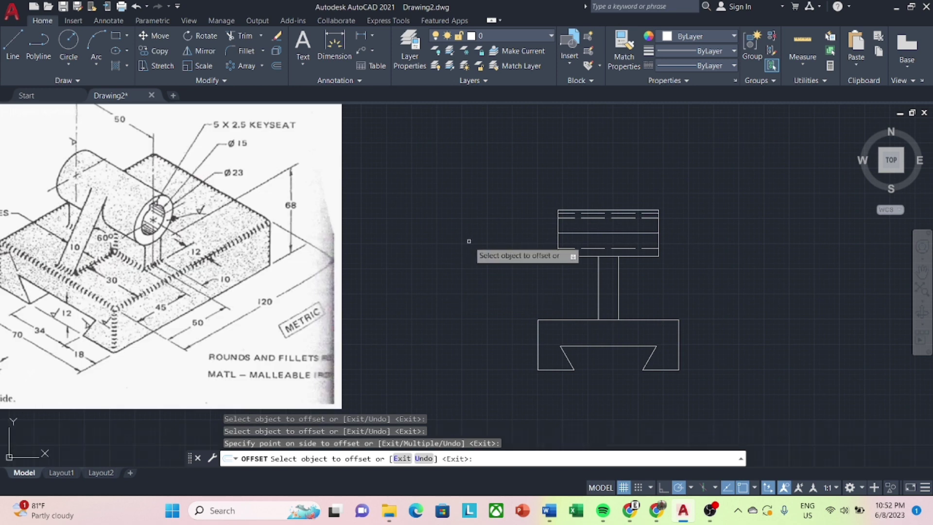
key("Escape")
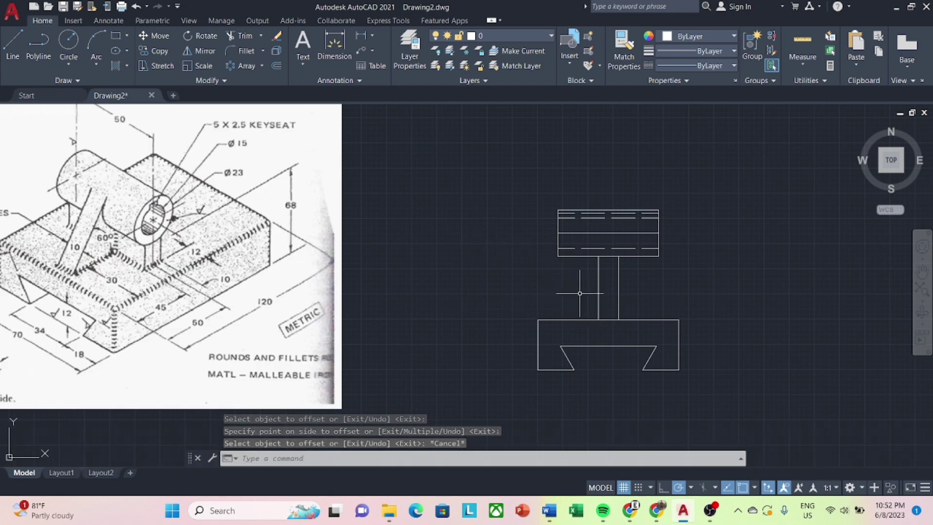
type("f")
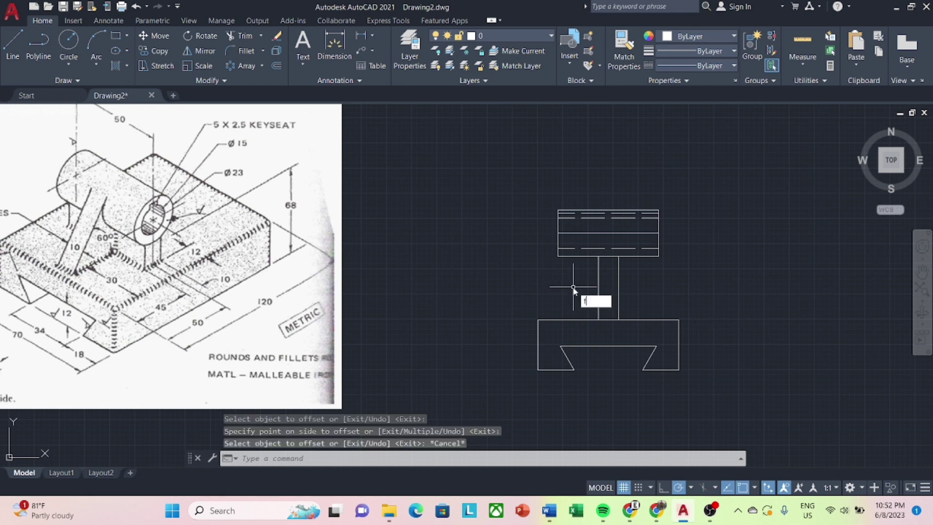
key("Return")
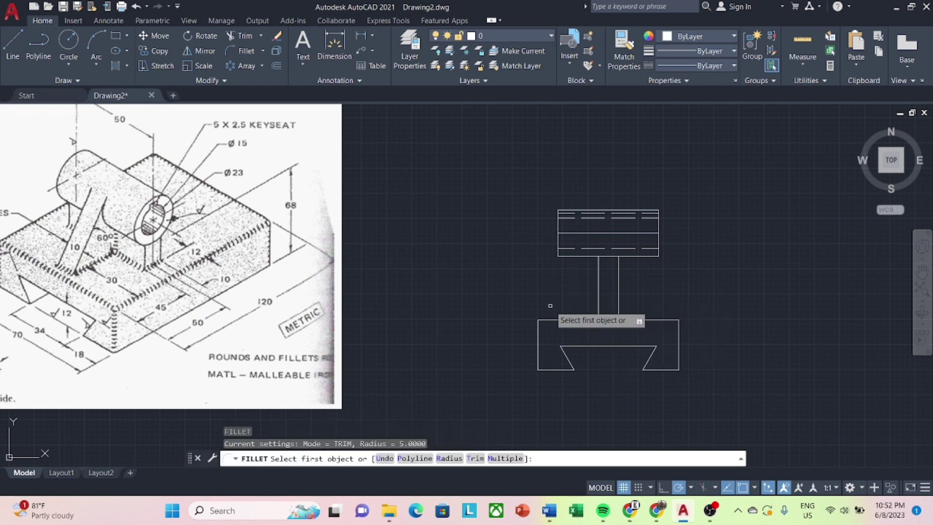
Fillet the stem's joints with the lower and upper blocks and the lower block's top-left corner.
type("r")
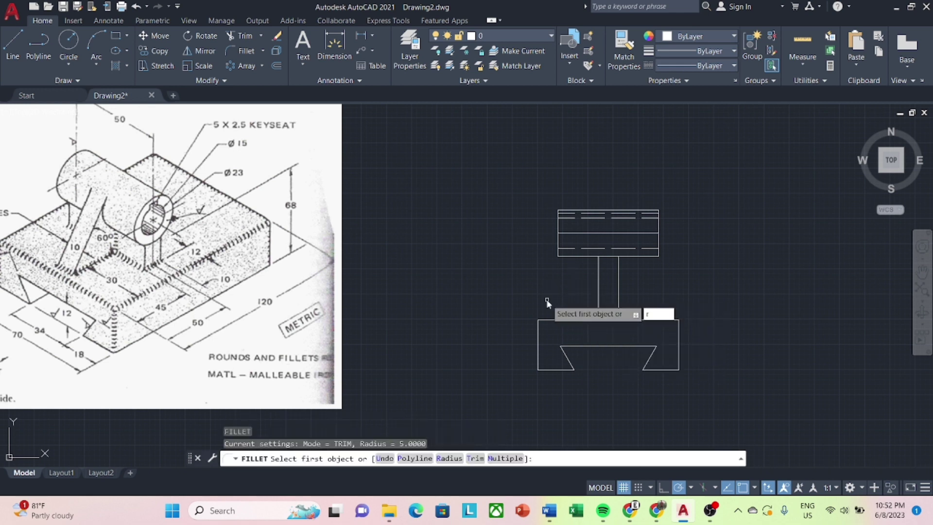
key("Return")
type("2")
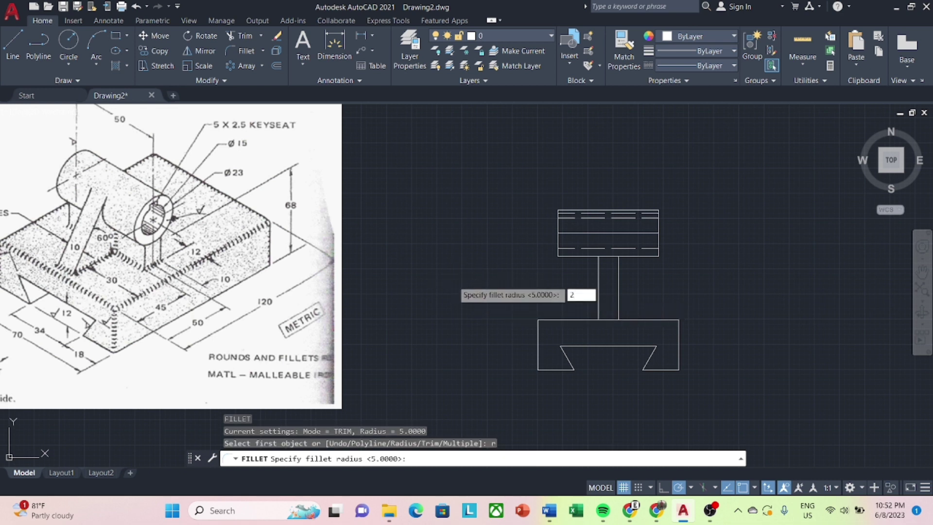
key("Return")
key("Return")
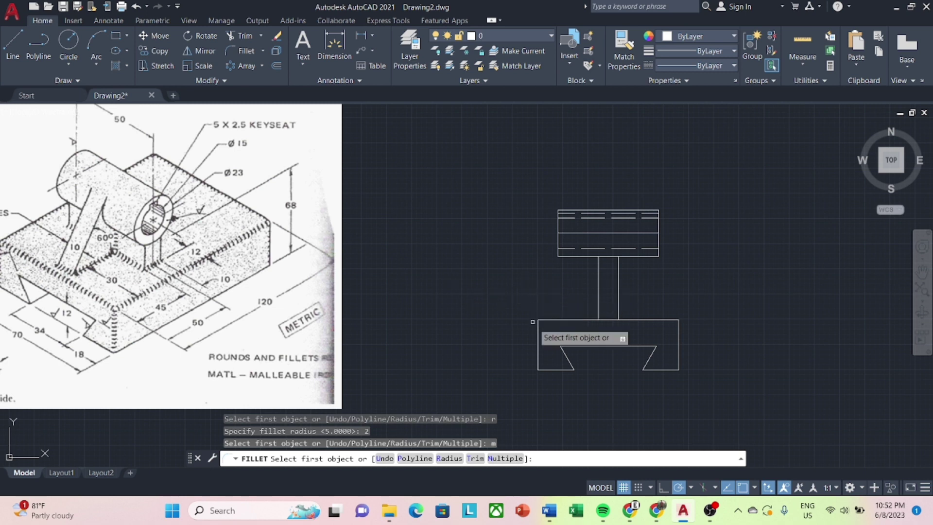
left_click(586, 320)
left_click(597, 310)
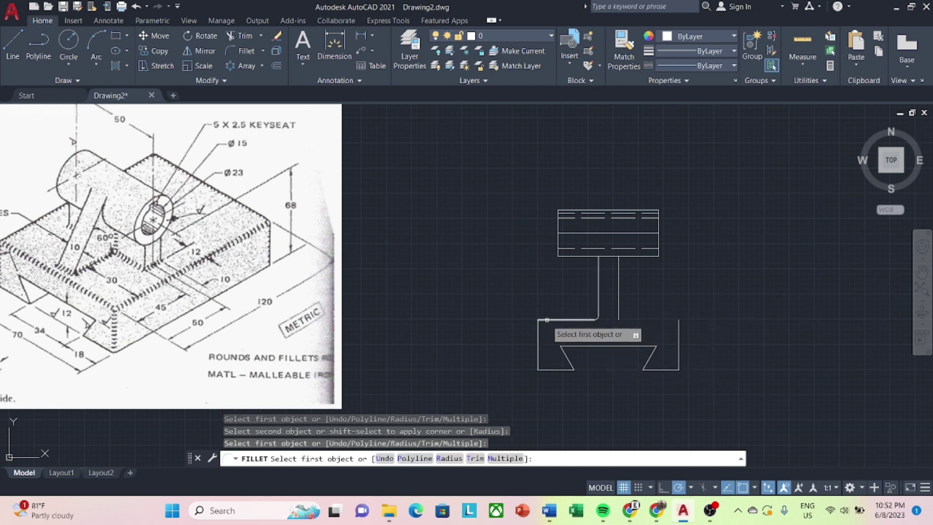
left_click(538, 331)
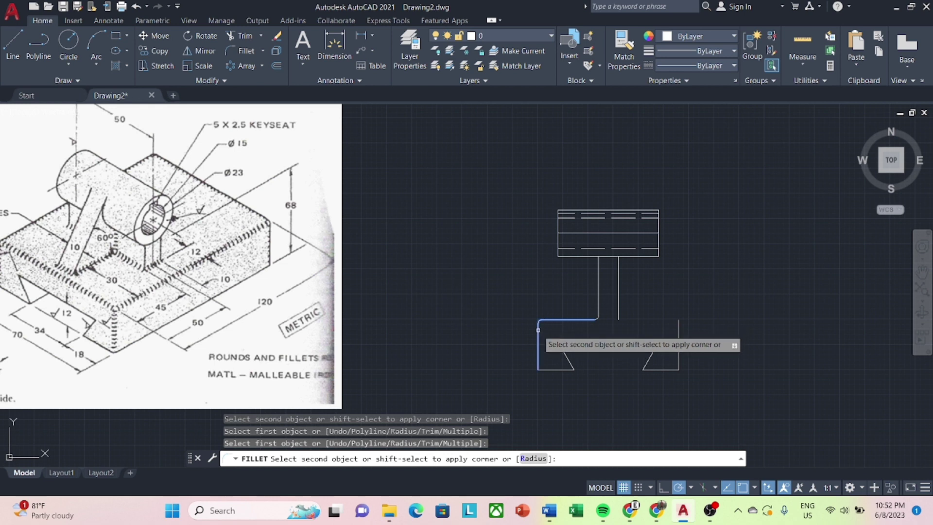
left_click(598, 271)
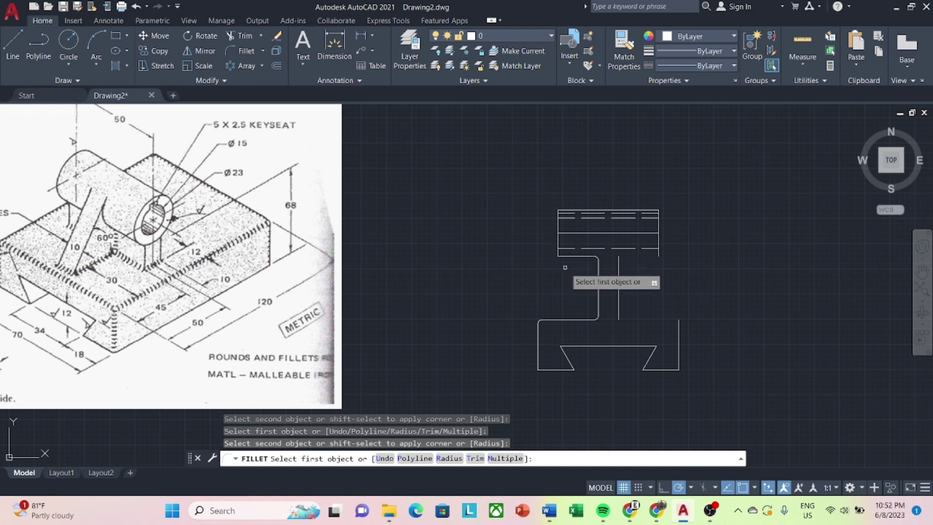
key("Escape")
type("E")
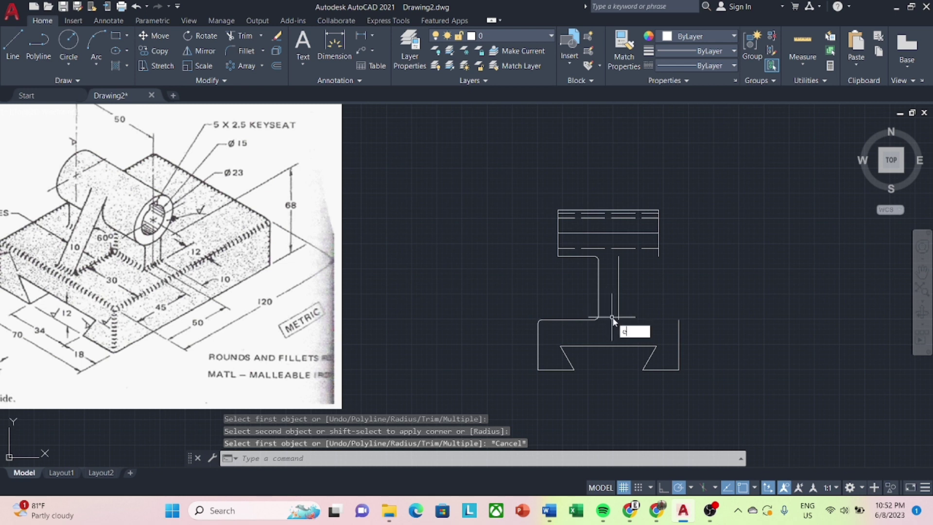
Extend the lower block's top edge; trim the upper block's bottom edge, then undo the trim.
key("Return")
left_click(592, 320)
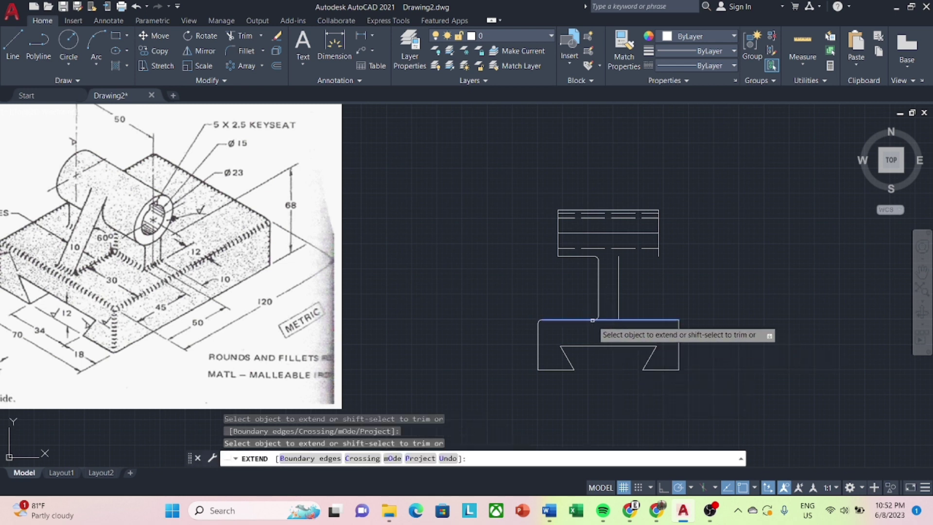
left_click(612, 320)
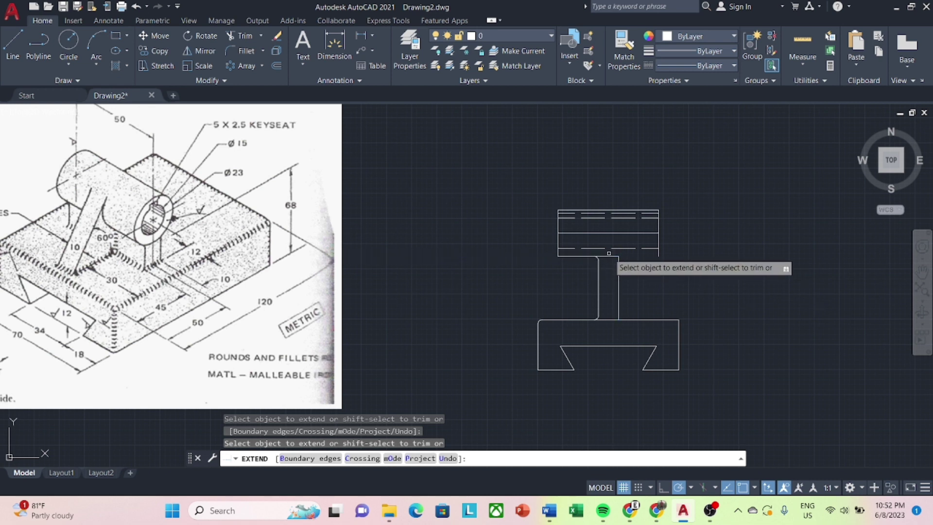
key("Escape")
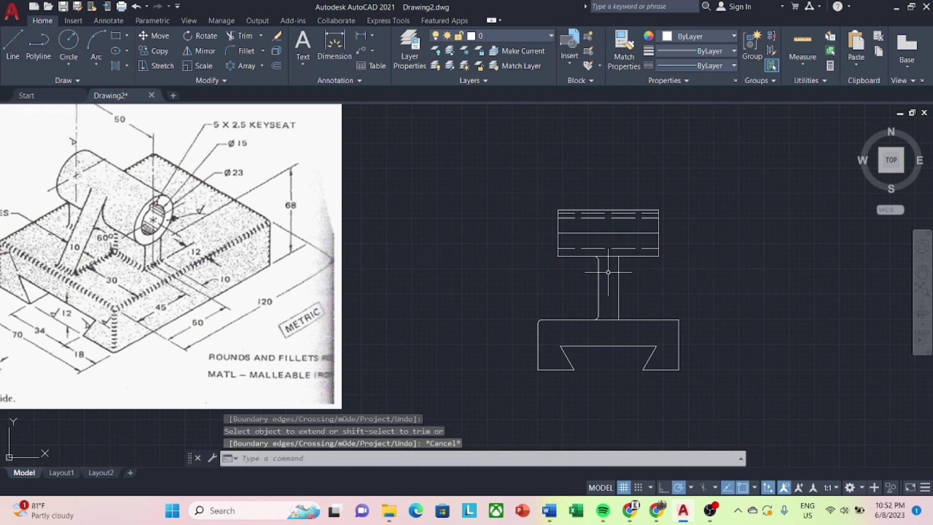
type("tr")
key("Return")
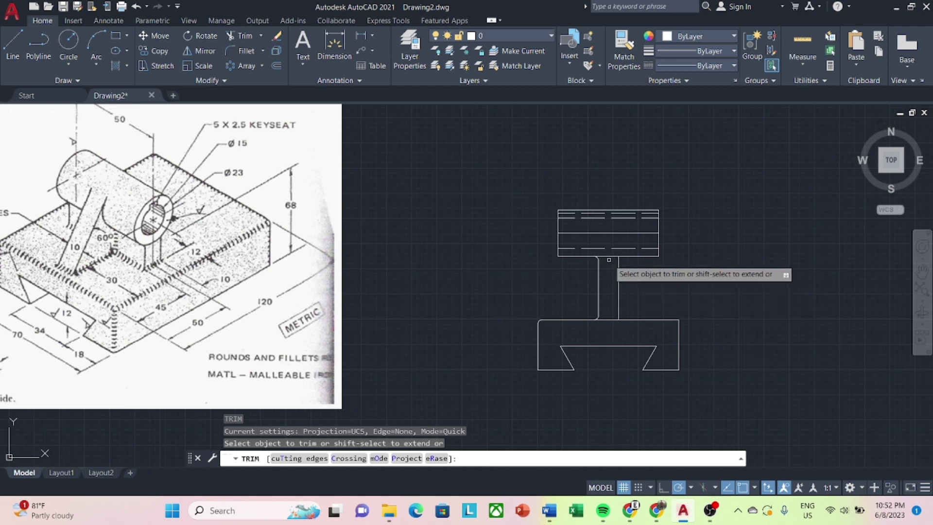
left_click(609, 256)
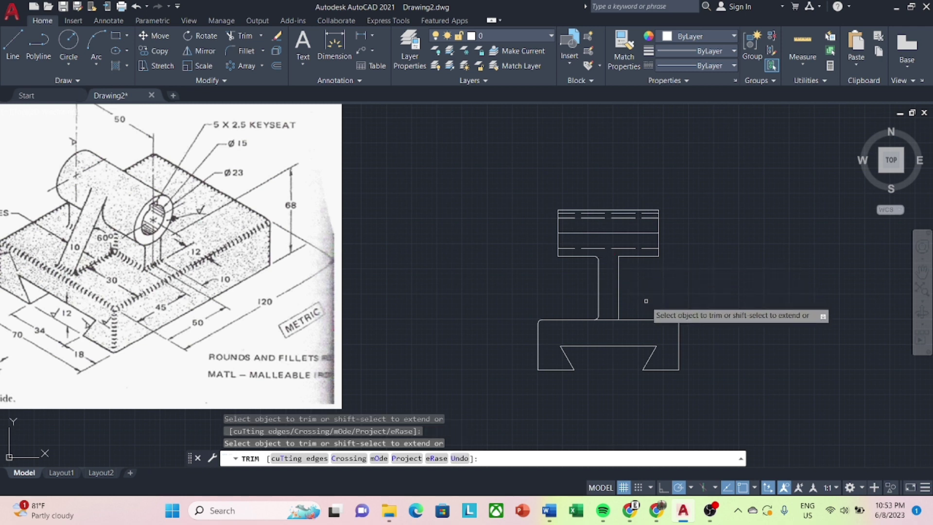
key("Escape")
key("ctrl+z")
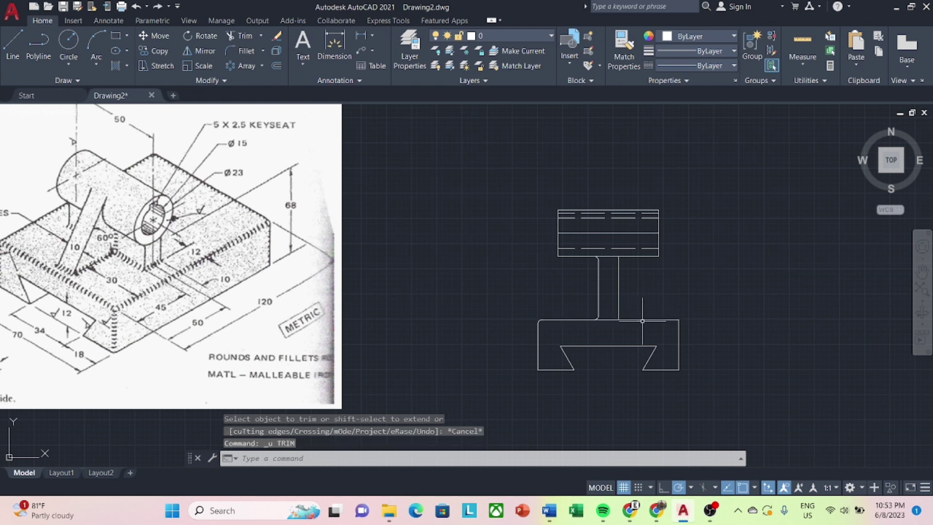
type("F")
In Multiple mode, fillet the stem-to-base corner and the stem's joints with the top block.
key("Return")
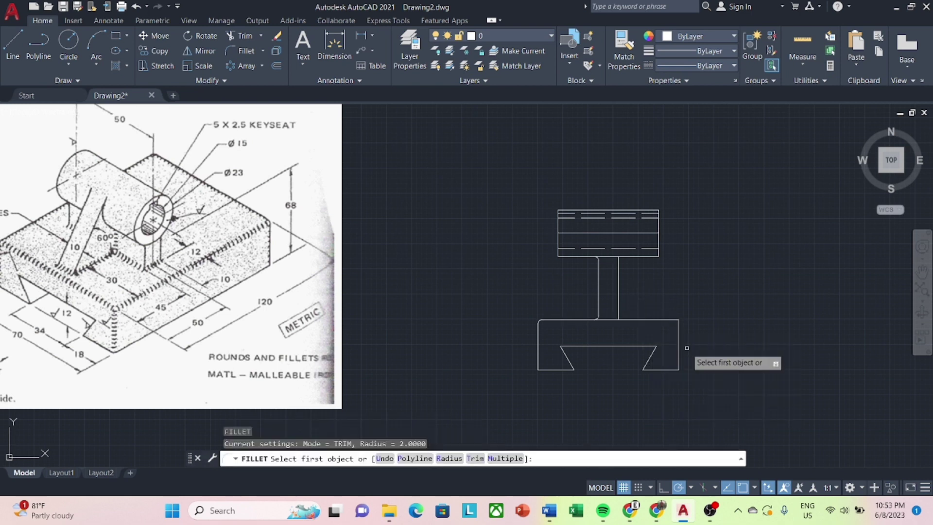
type("m")
key("Return")
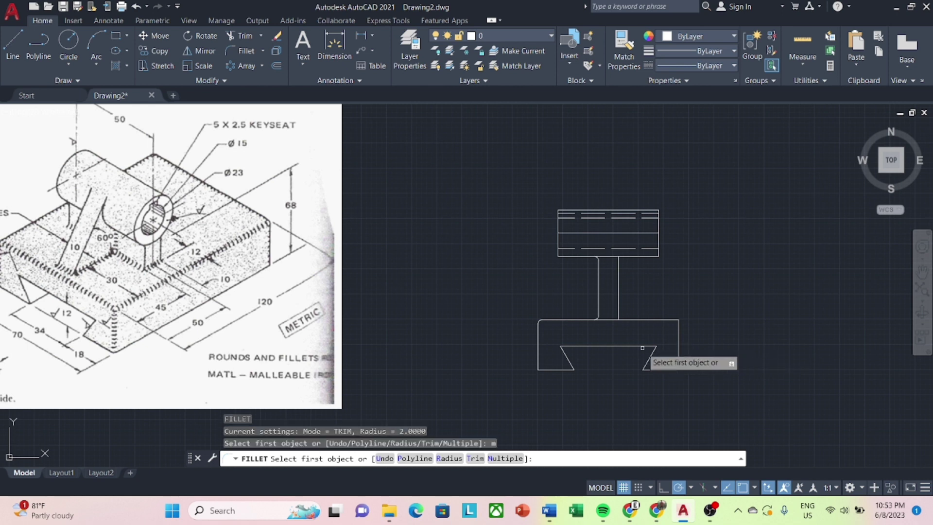
left_click(632, 320)
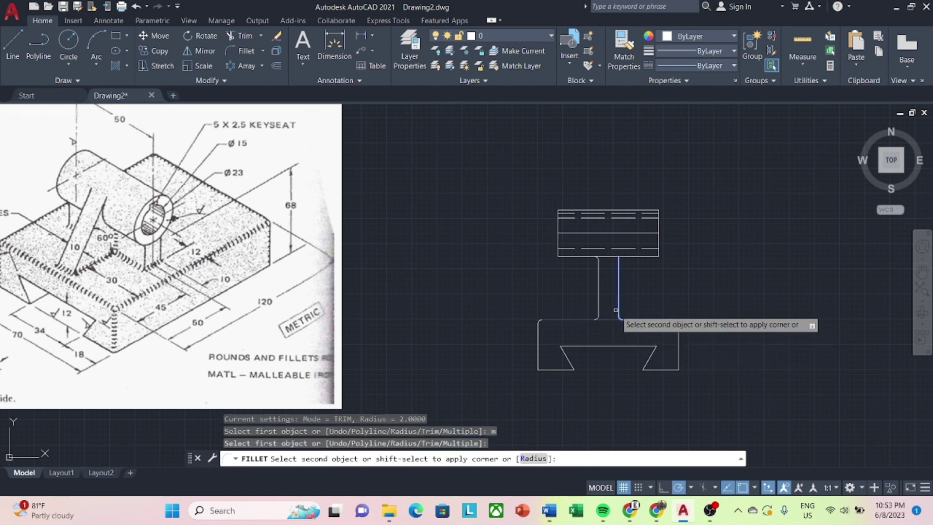
left_click(630, 256)
left_click(619, 267)
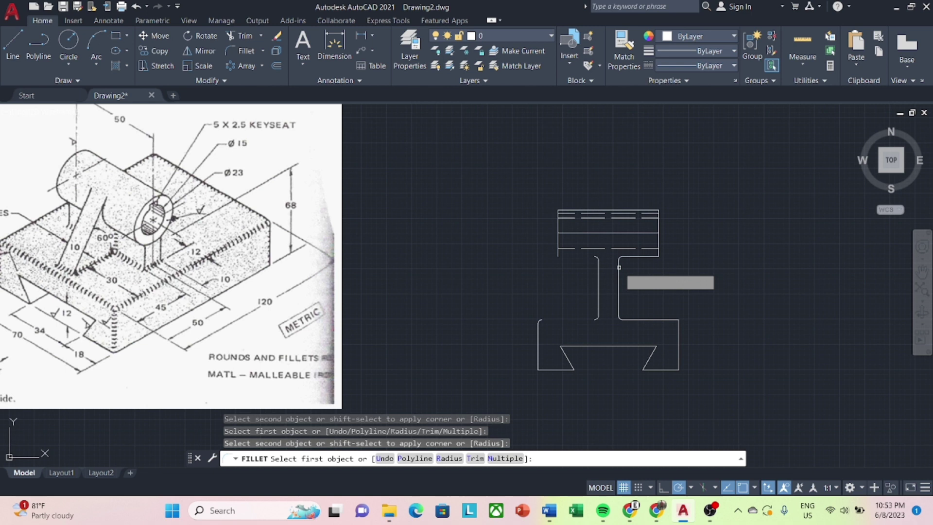
left_click(646, 256)
left_click(659, 251)
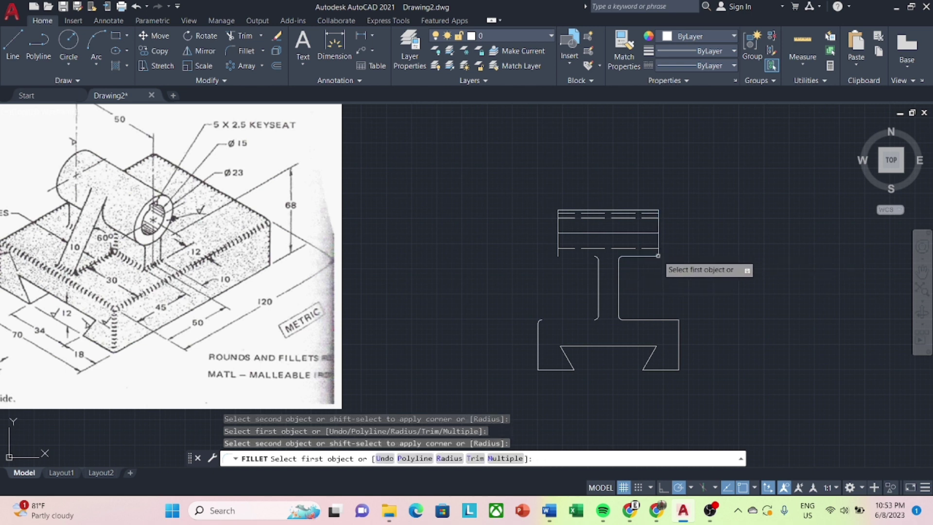
key("Escape")
Extend the stem's right line up to the top block, then pan the view.
type("x")
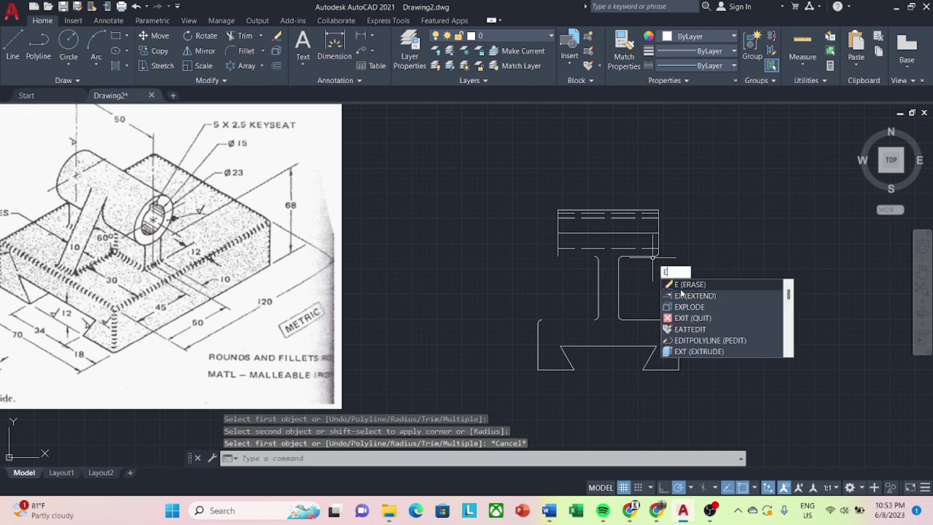
key("Return")
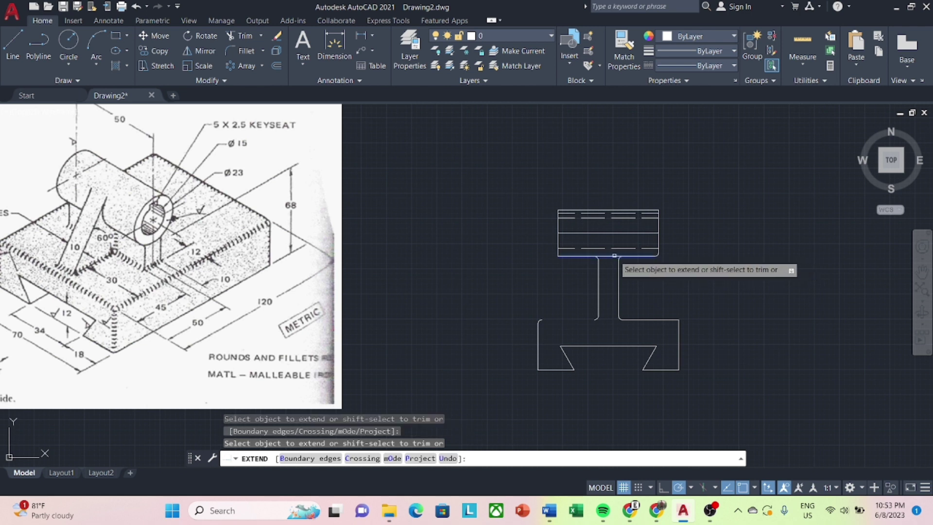
left_click(631, 257)
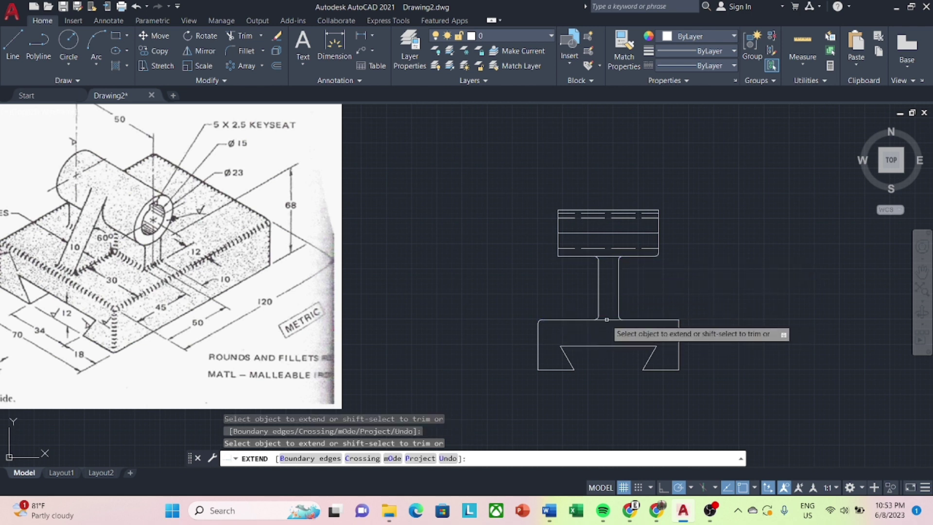
key("Escape")
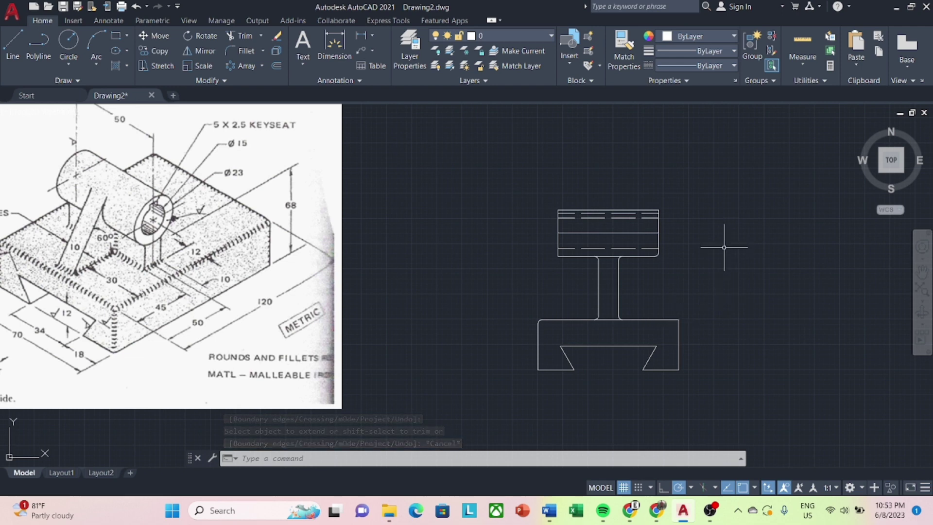
middle_click_drag(724, 246, 662, 306)
Draw a closed 120 × 25 line rectangle to the right of the front view.
scroll(713, 272, "down", 2)
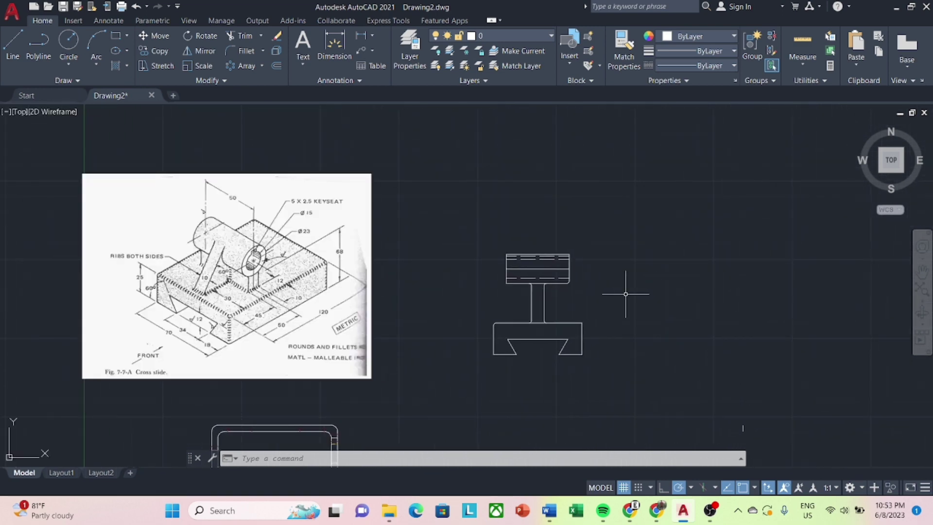
left_click(13, 45)
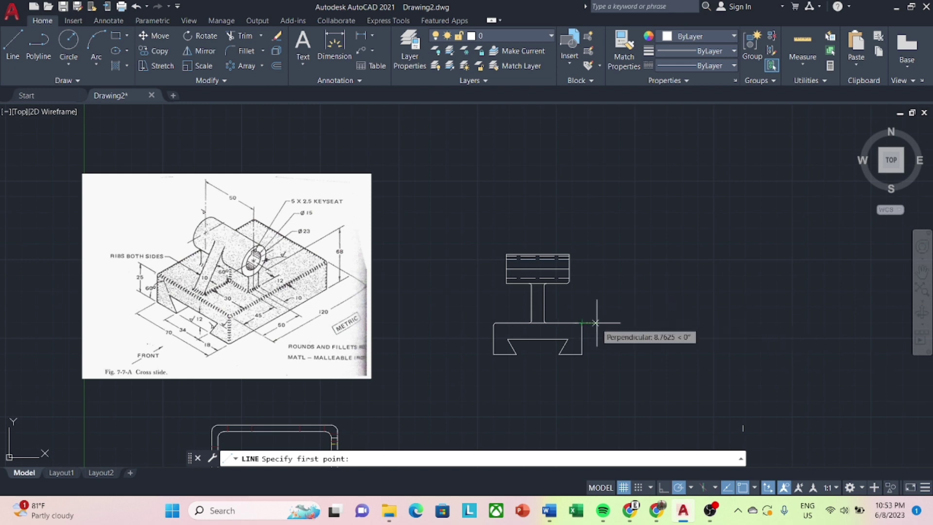
left_click(648, 323)
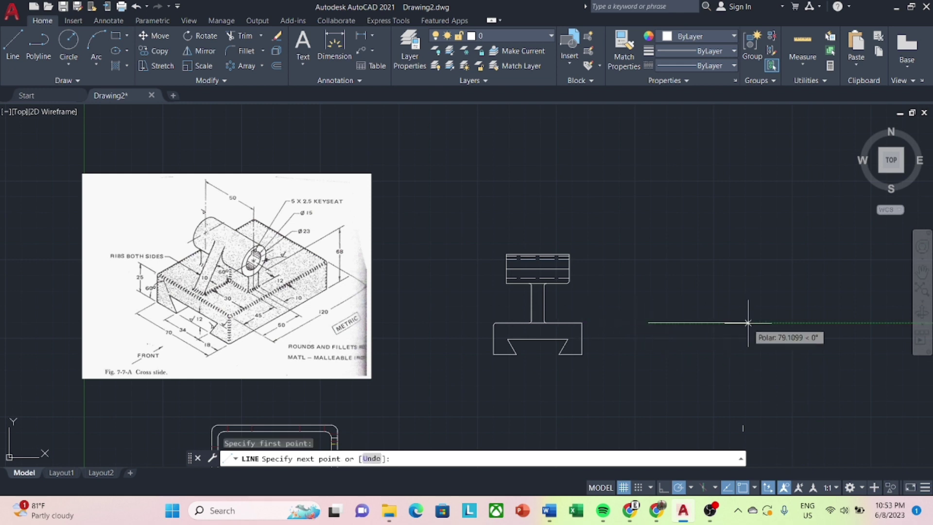
type("120")
key("Return")
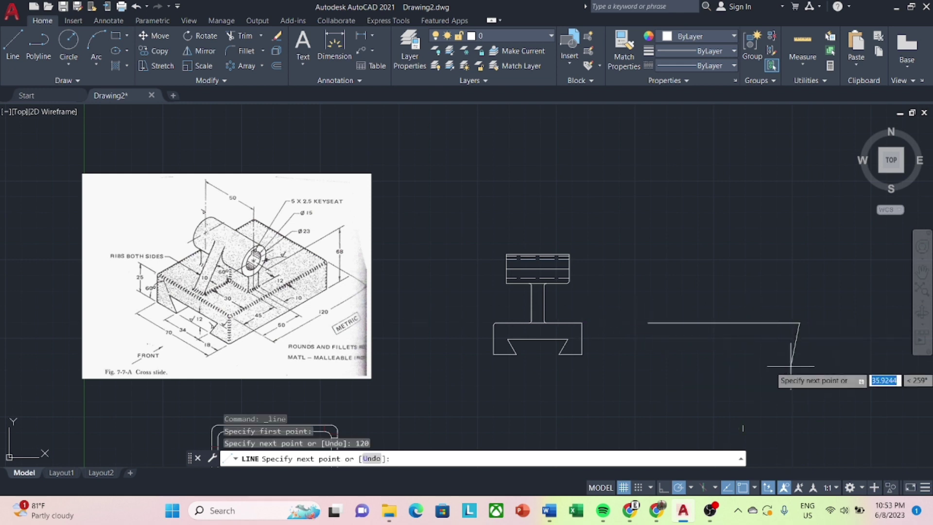
type("25")
key("Return")
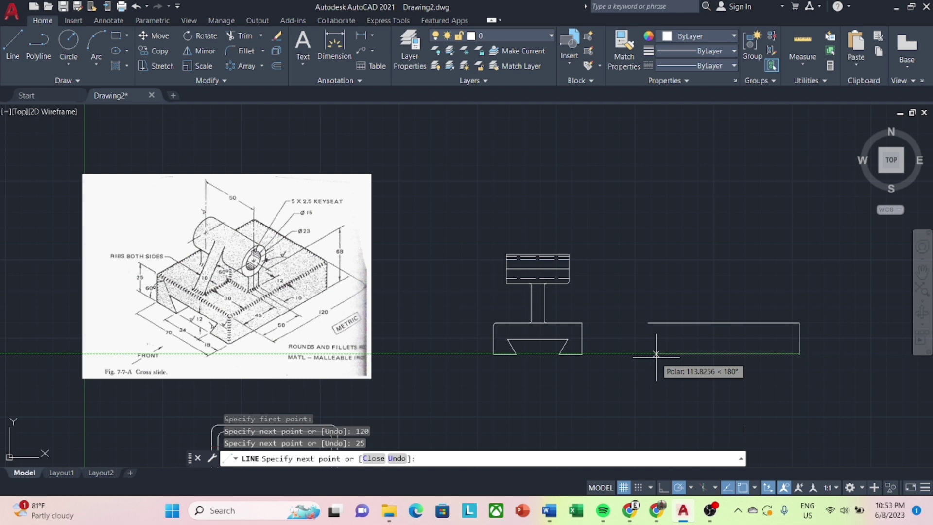
type("120")
key("Return")
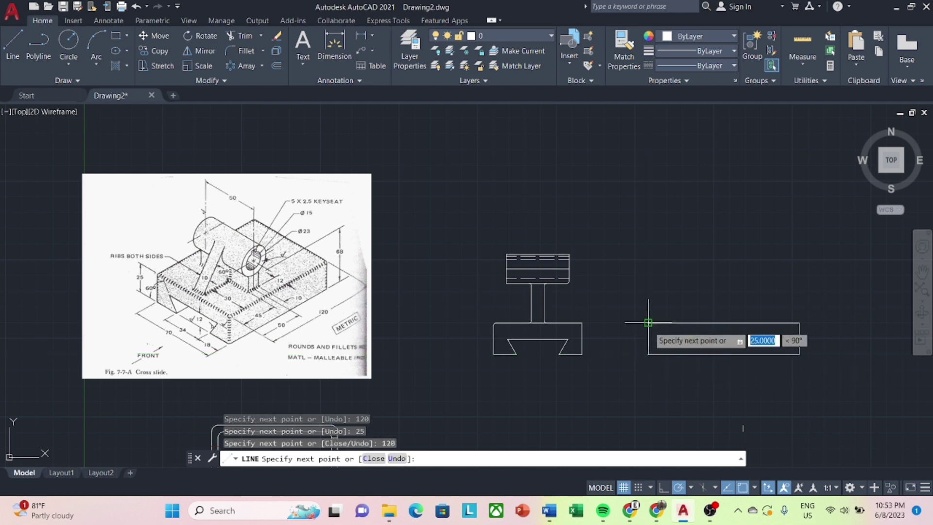
left_click(649, 324)
key("Escape")
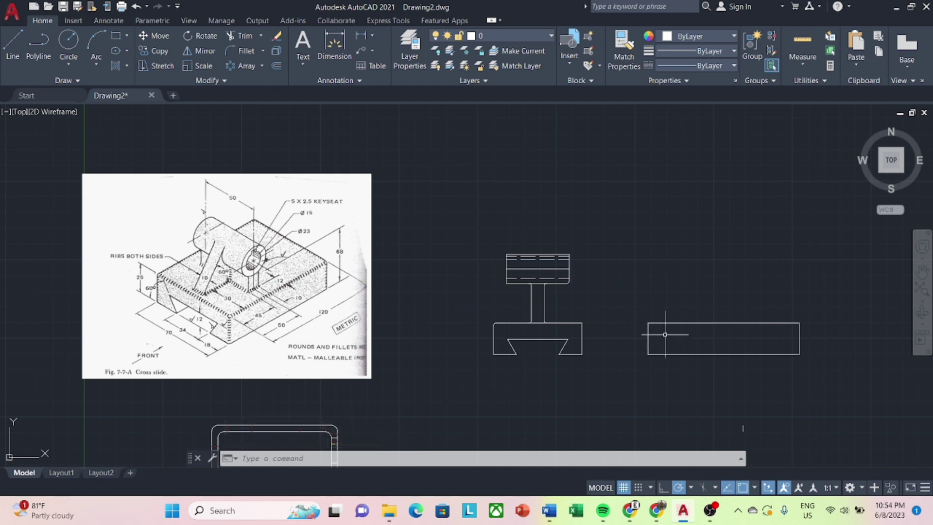
type("O")
Offset the side-view rectangle's bottom edge 12 units upward.
key("Return")
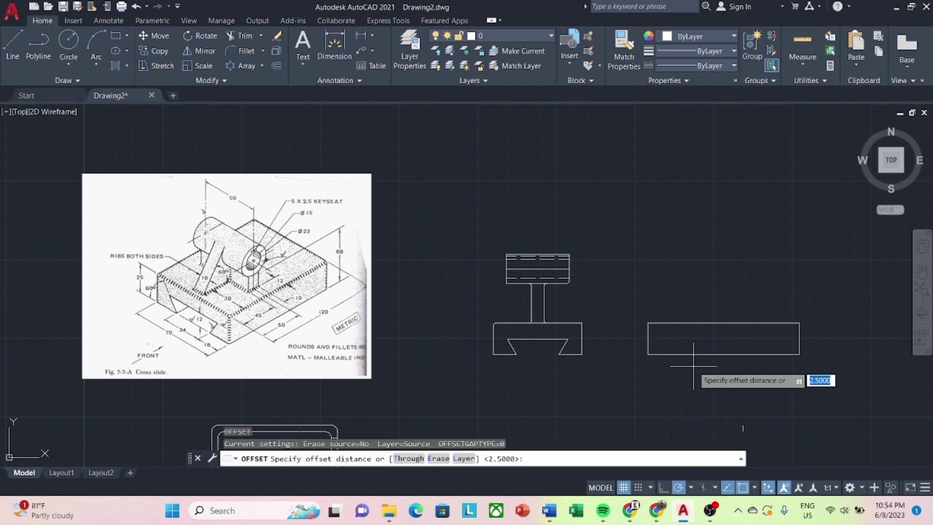
type("12")
key("Return")
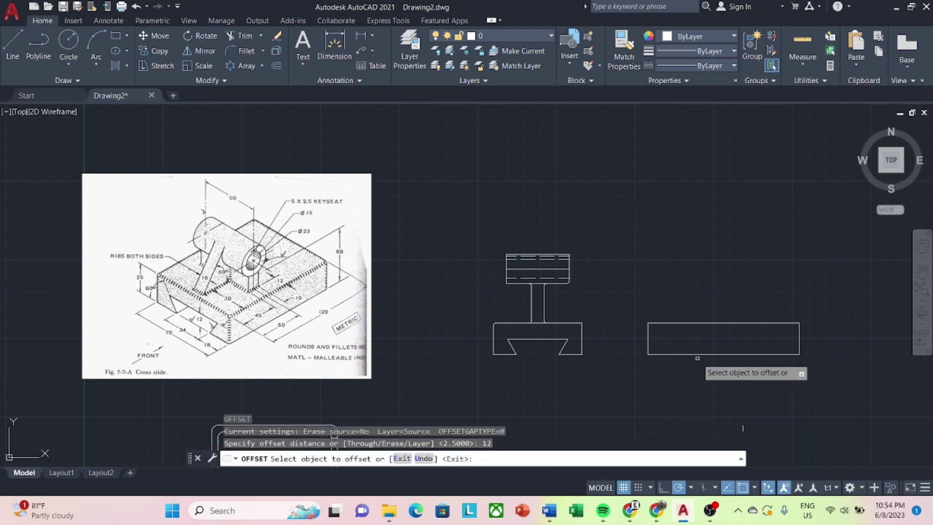
left_click(696, 355)
key("Escape")
Set the new offset line's linetype to HIDDEN.
left_click(704, 338)
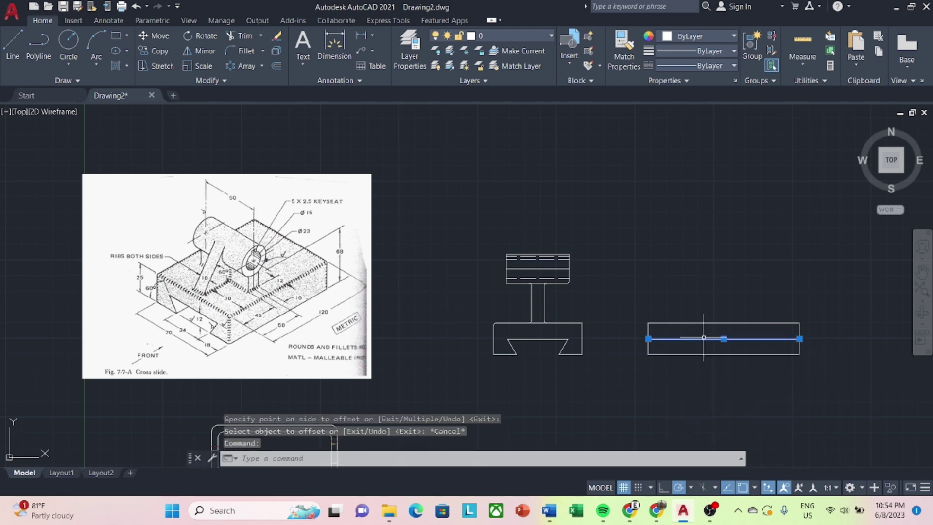
left_click(734, 65)
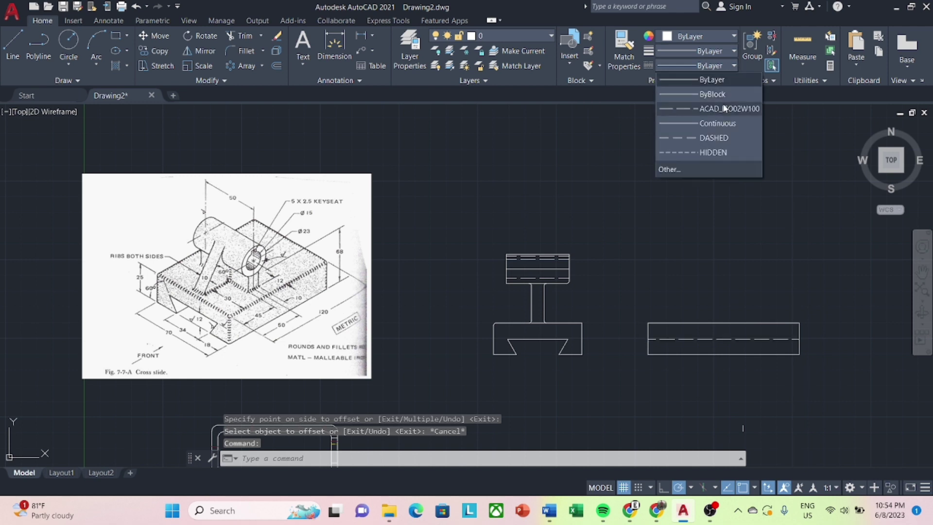
left_click(725, 113)
key("Escape")
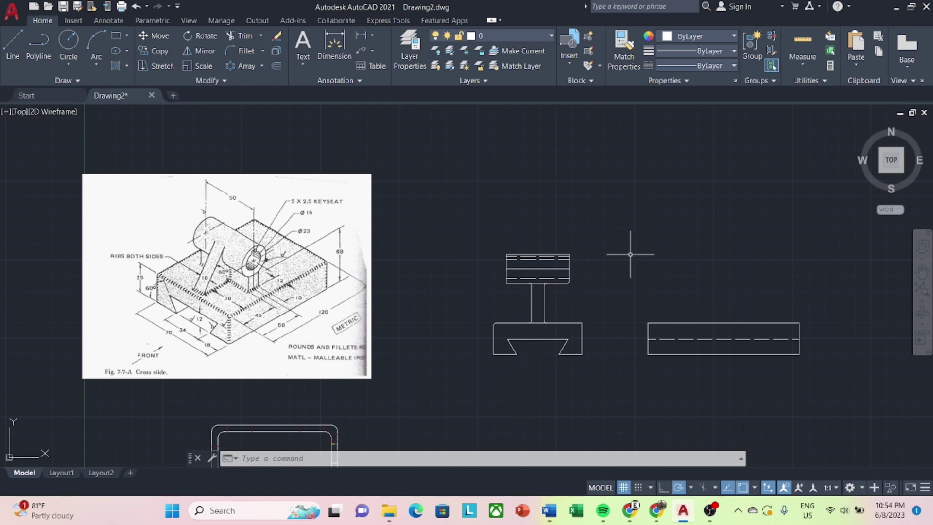
Offset the side-view rectangle's left edge 45 units to the right.
left_click(12, 47)
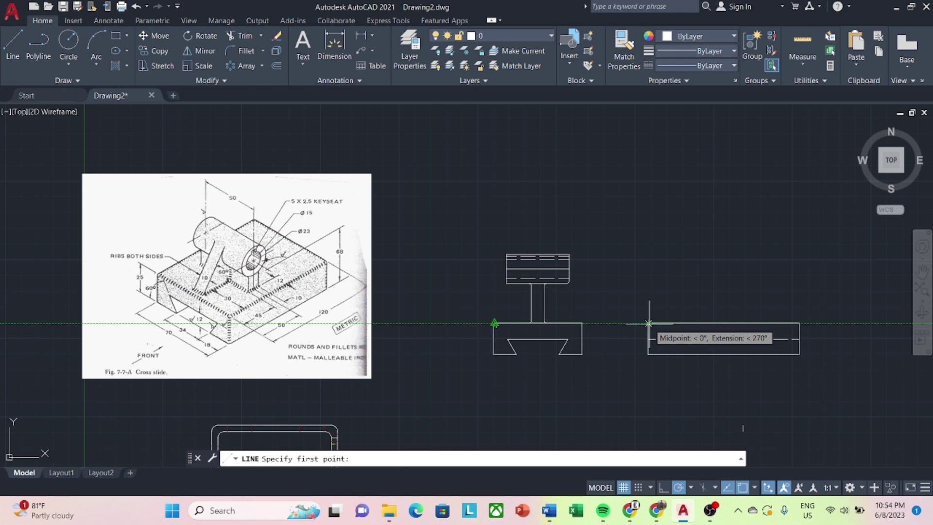
key("Escape")
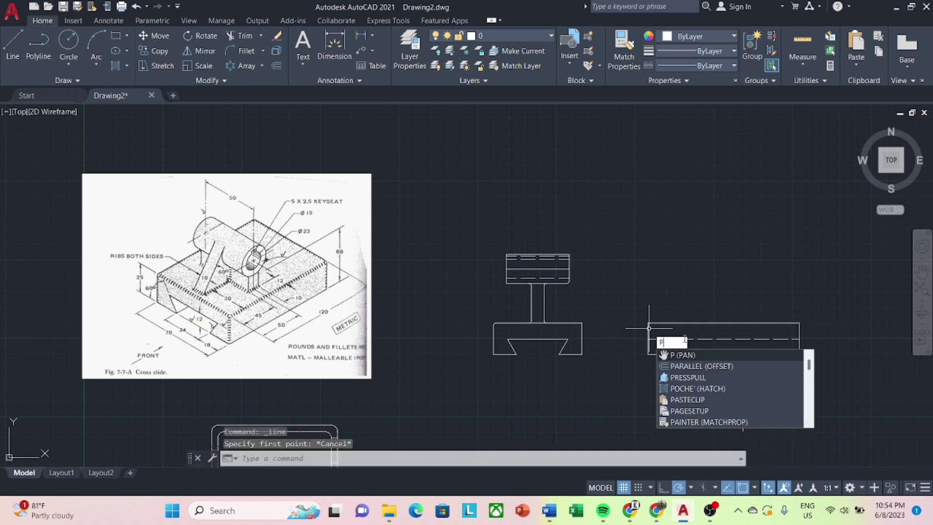
type("o")
key("Return")
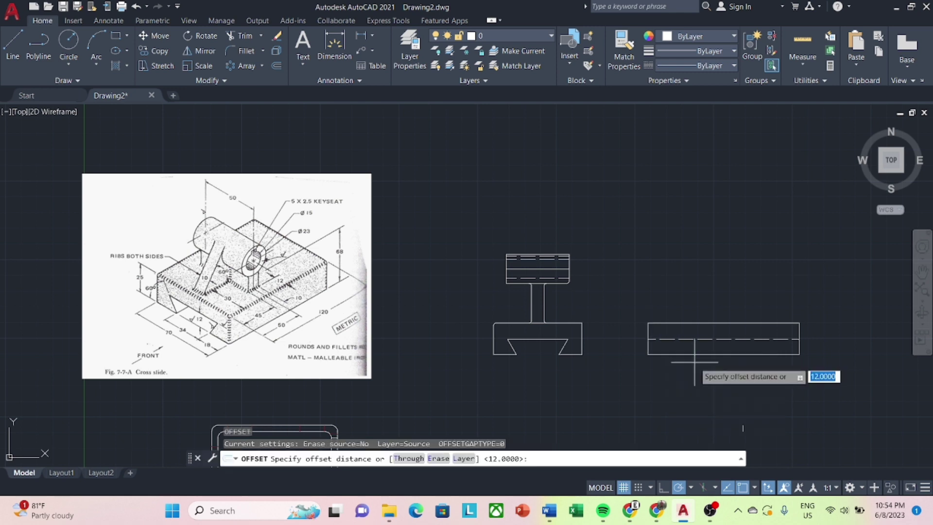
type("45")
key("Return")
left_click(648, 342)
left_click(686, 345)
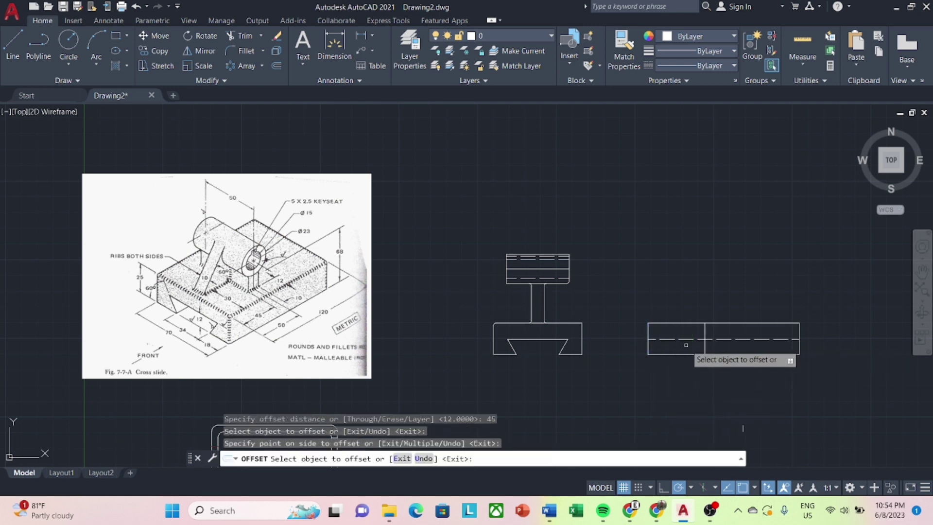
left_click(704, 340)
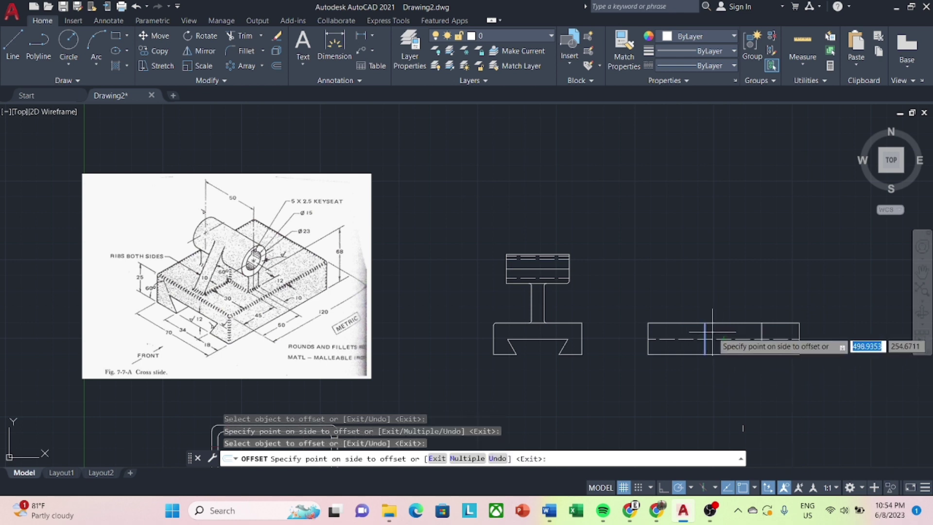
key("Escape")
Offset that new vertical line by 10 units to form a close pair.
key("Up")
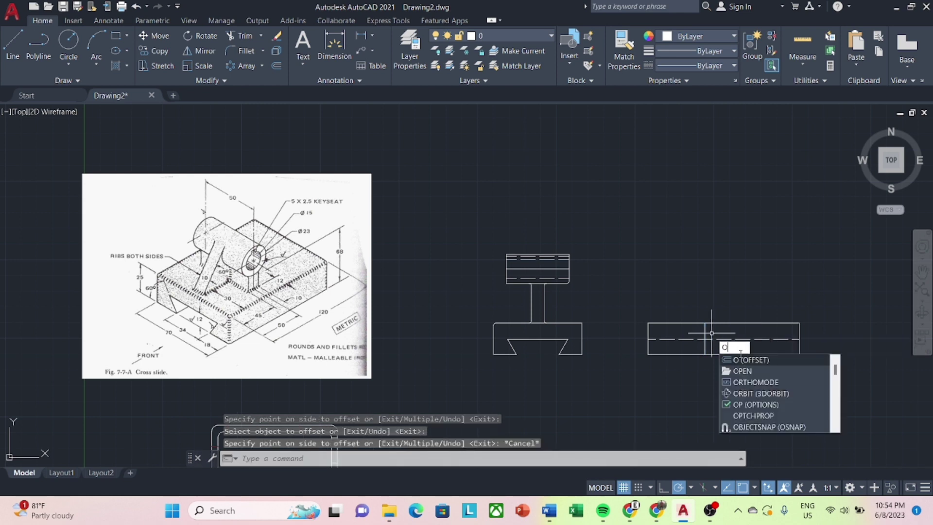
left_click(739, 358)
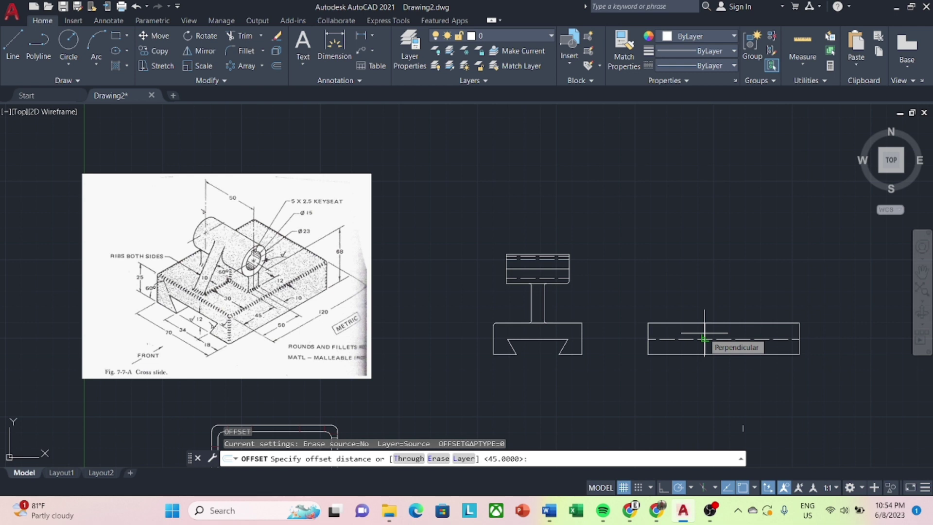
type("10")
key("Return")
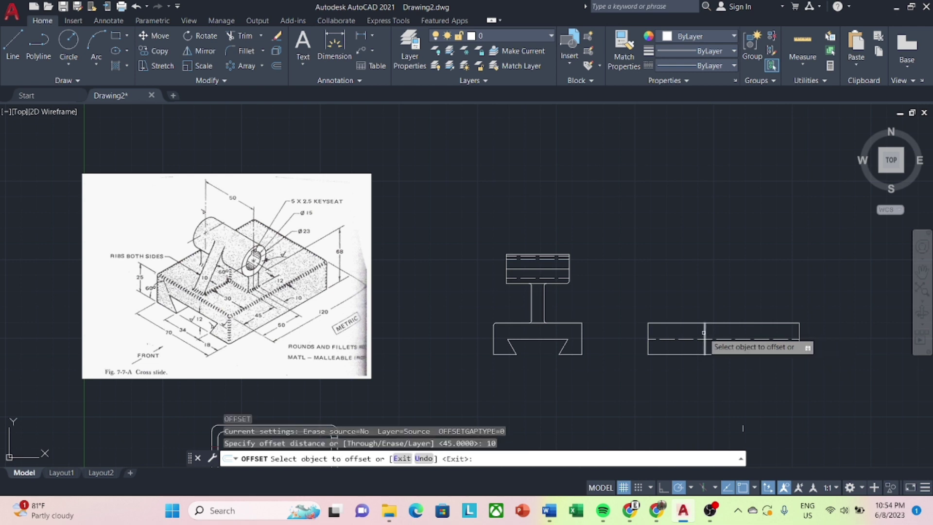
left_click(704, 340)
scroll(713, 333, "up", 2)
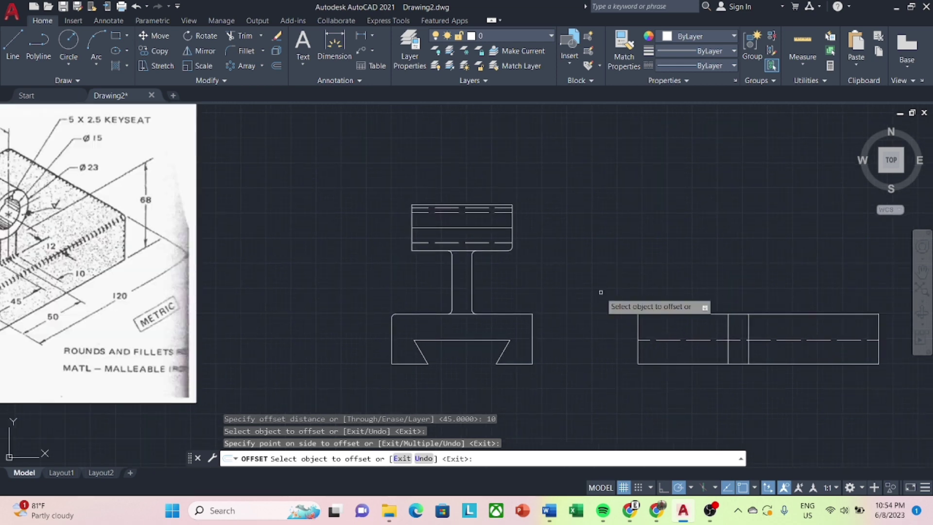
scroll(602, 292, "down", 2)
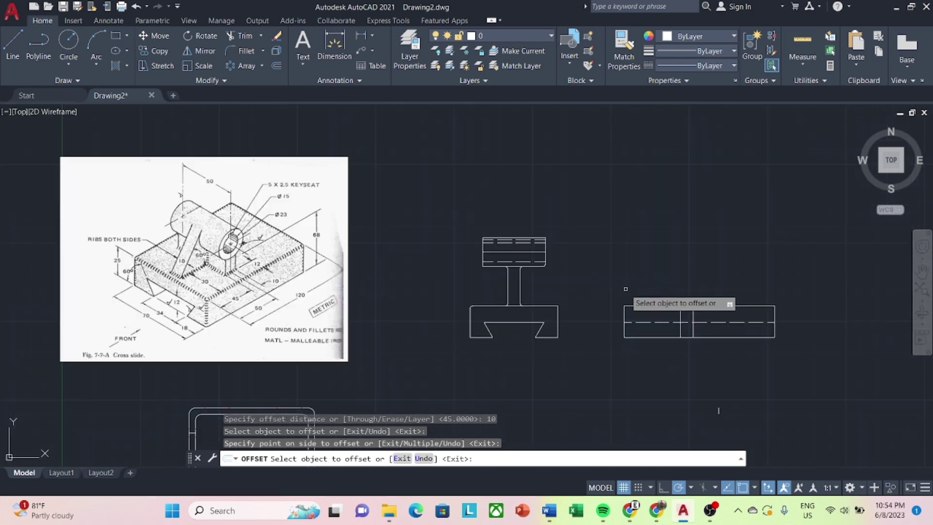
key("Escape")
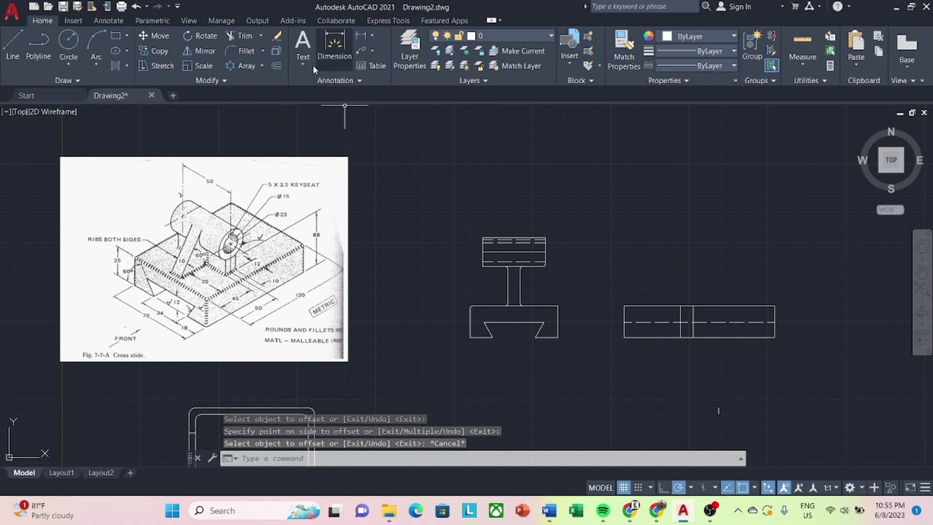
Abandon a few line attempts and delete the stray short line in the side view.
left_click(18, 44)
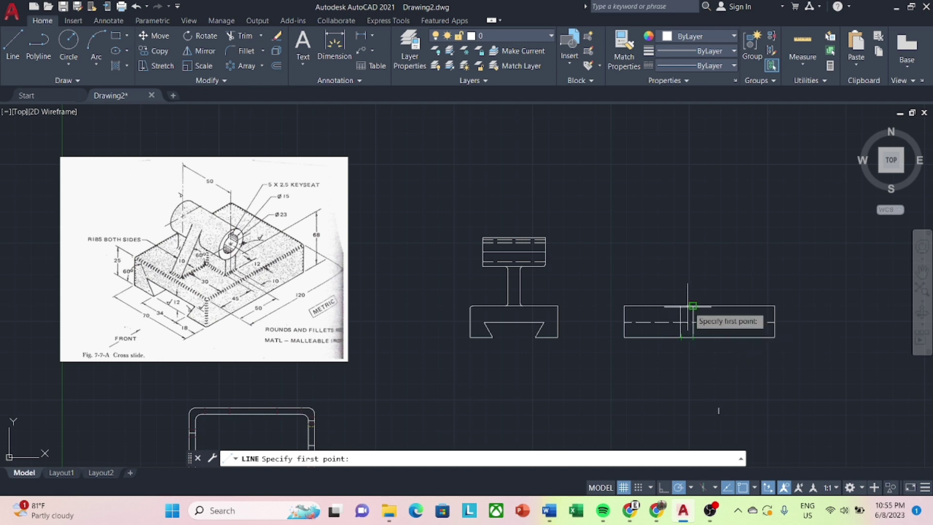
scroll(682, 306, "up", 2)
key("Escape")
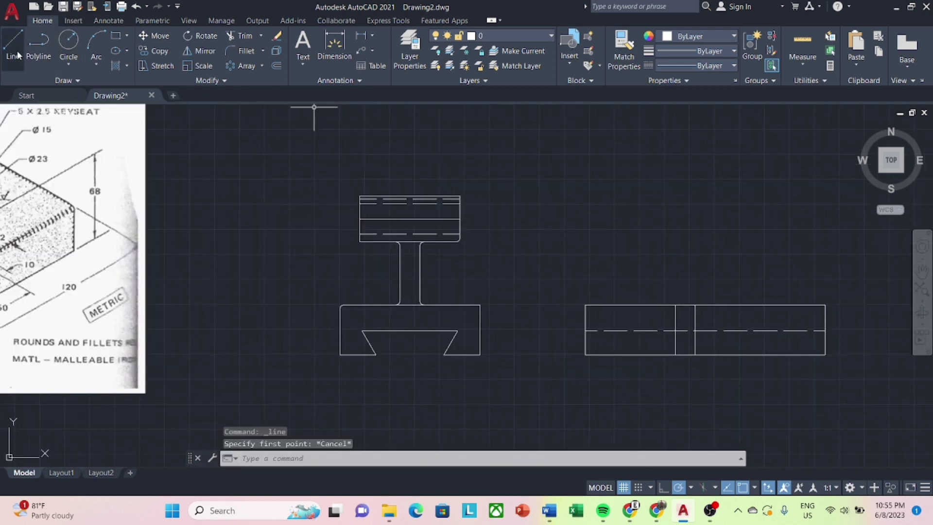
left_click(13, 44)
left_click(682, 305)
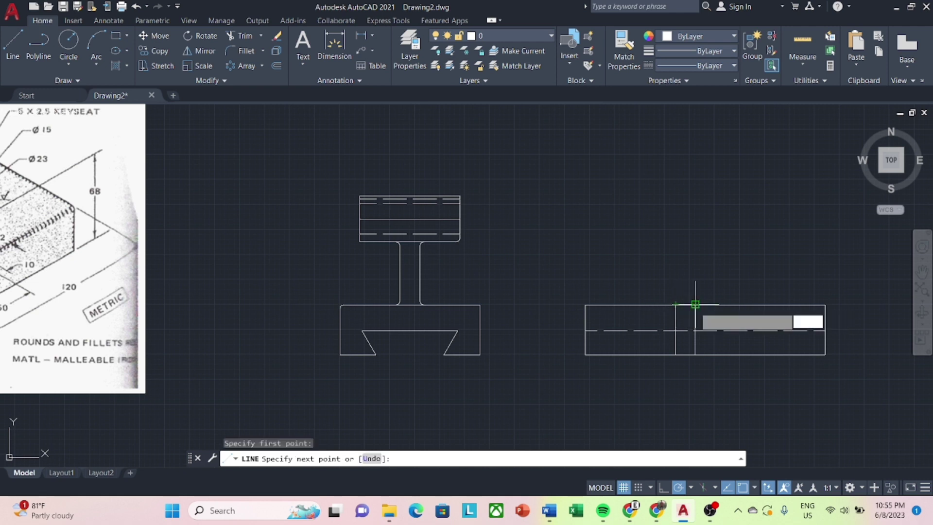
key("Escape")
type("l")
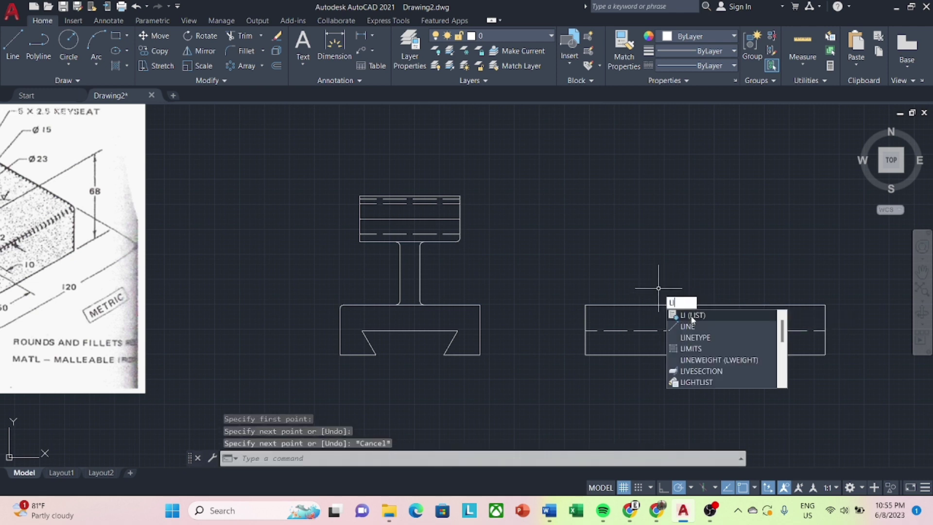
key("Return")
left_click(685, 304)
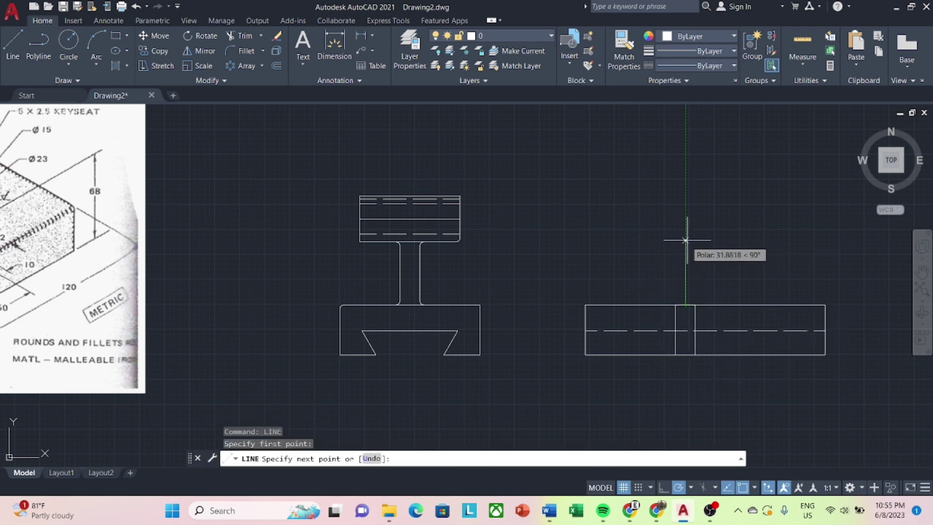
key("Escape")
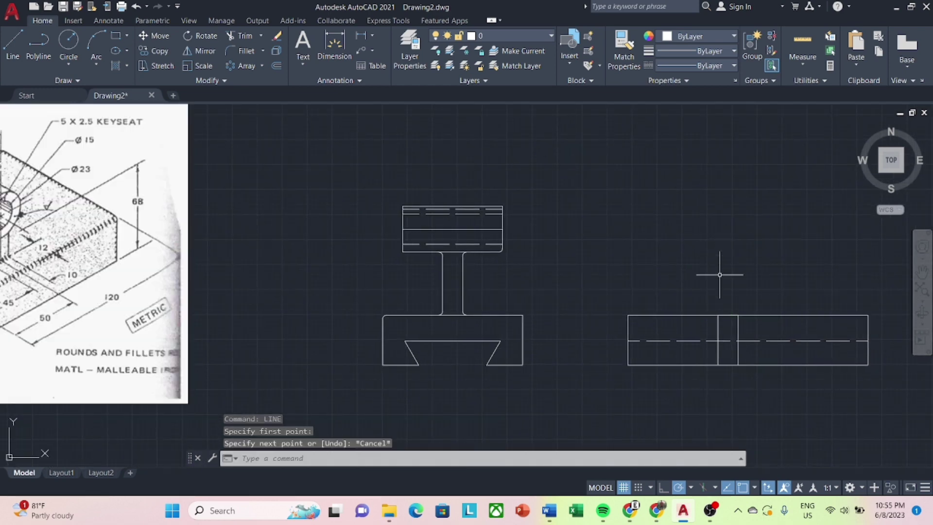
left_click(735, 315)
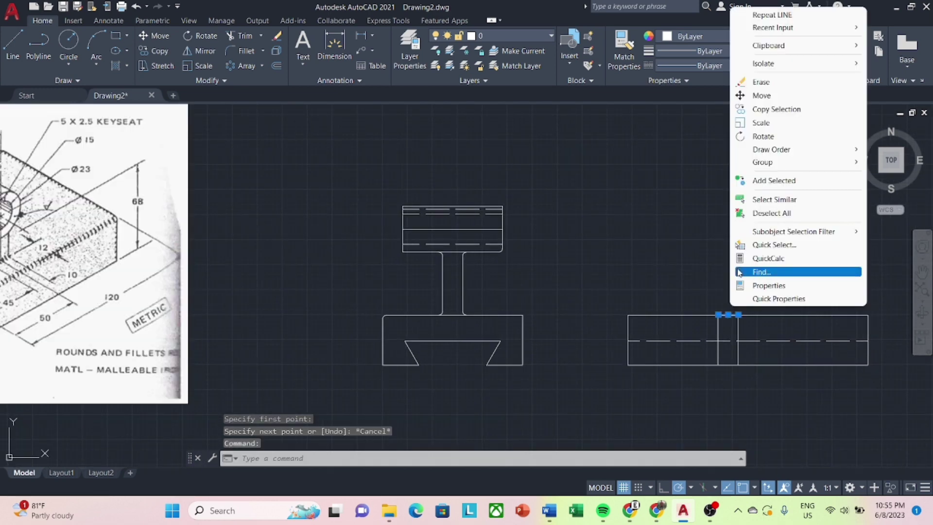
right_click(733, 315)
left_click(758, 82)
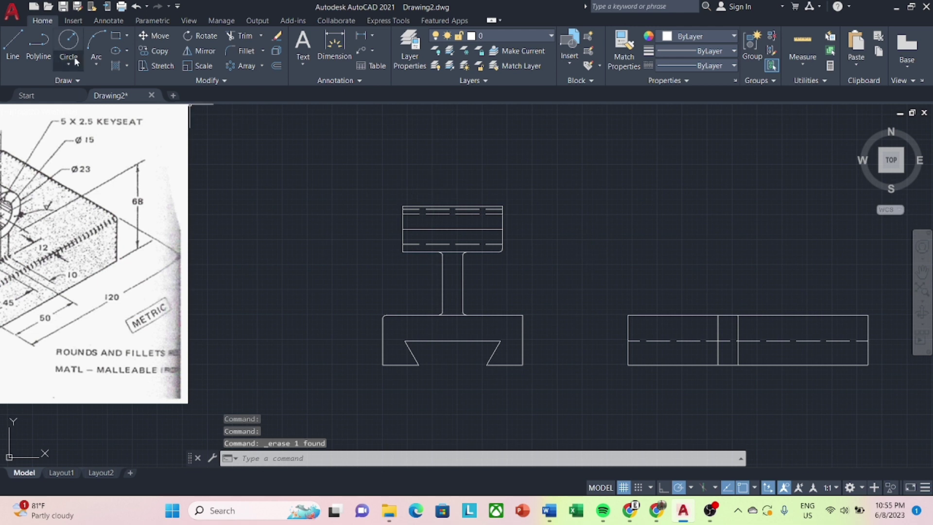
Offset the side view's vertical line by 5 units.
type("o")
key("Return")
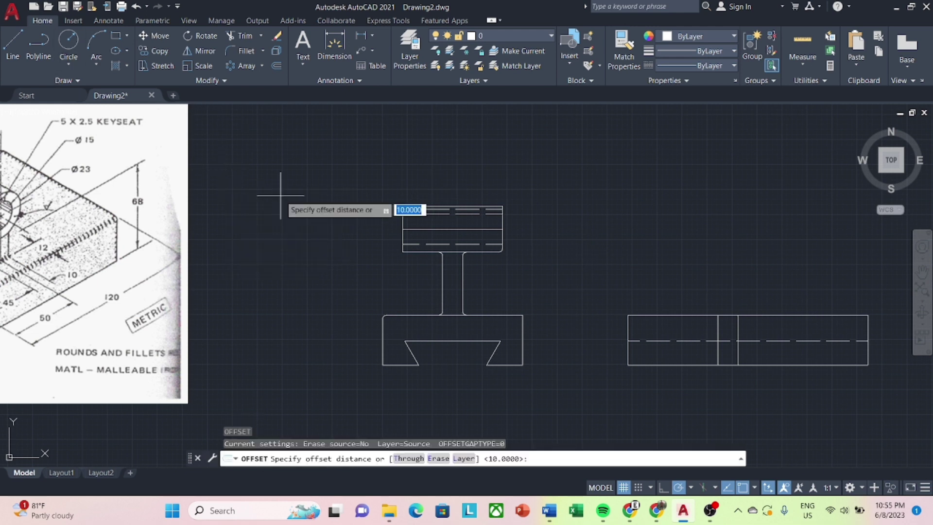
type("5")
key("Return")
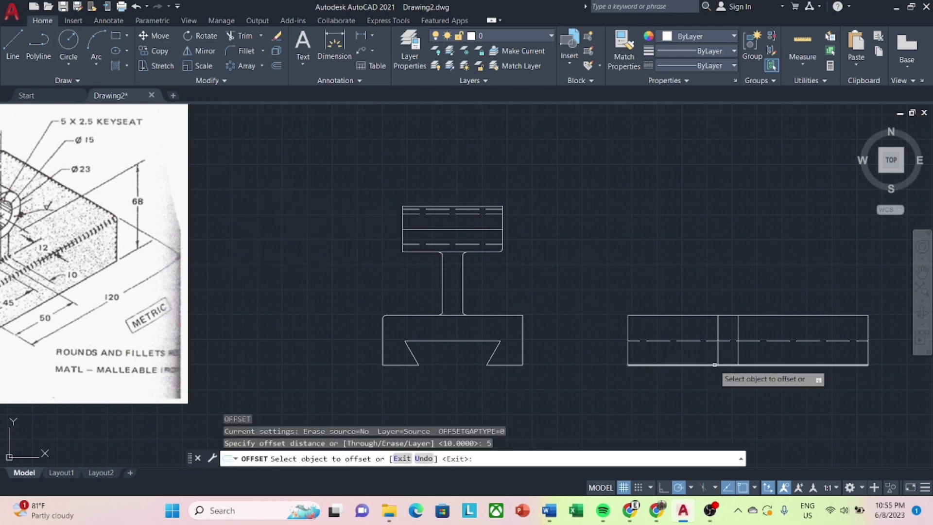
left_click(719, 353)
key("Escape")
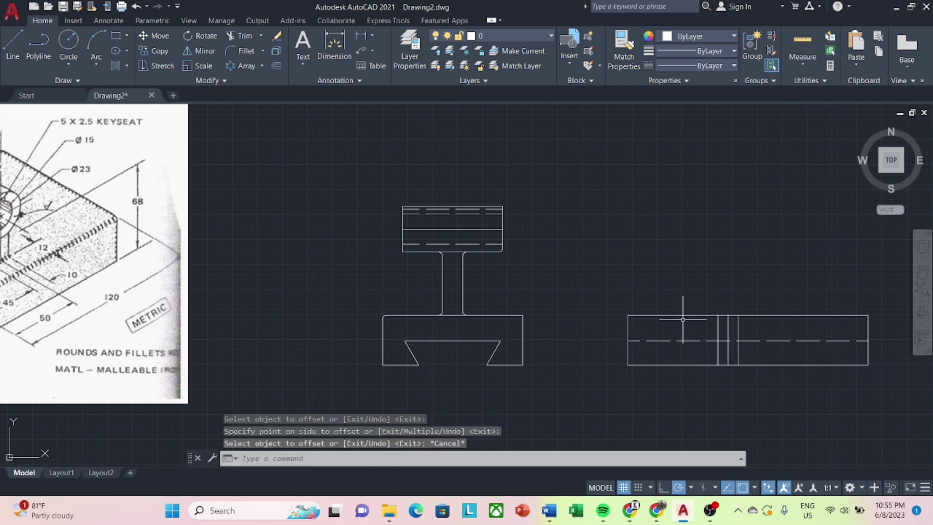
Draw a 68-unit line from the bottom edge, then delete it as it came out slanted.
type("li")
left_click(722, 357)
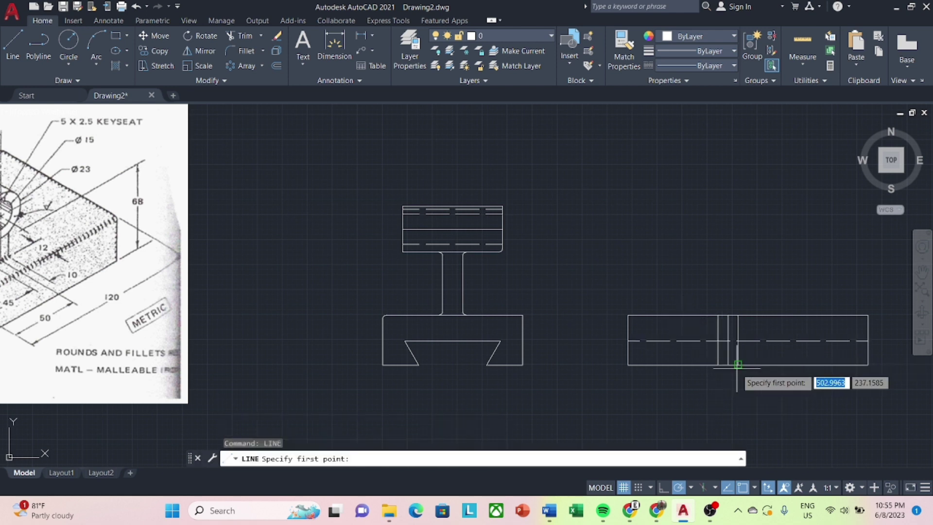
left_click(727, 365)
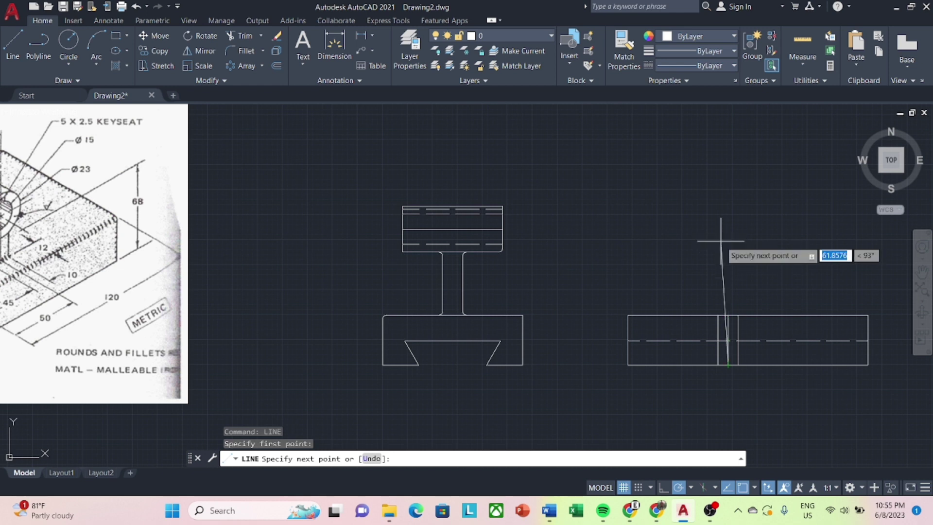
type("68")
key("Return")
key("Escape")
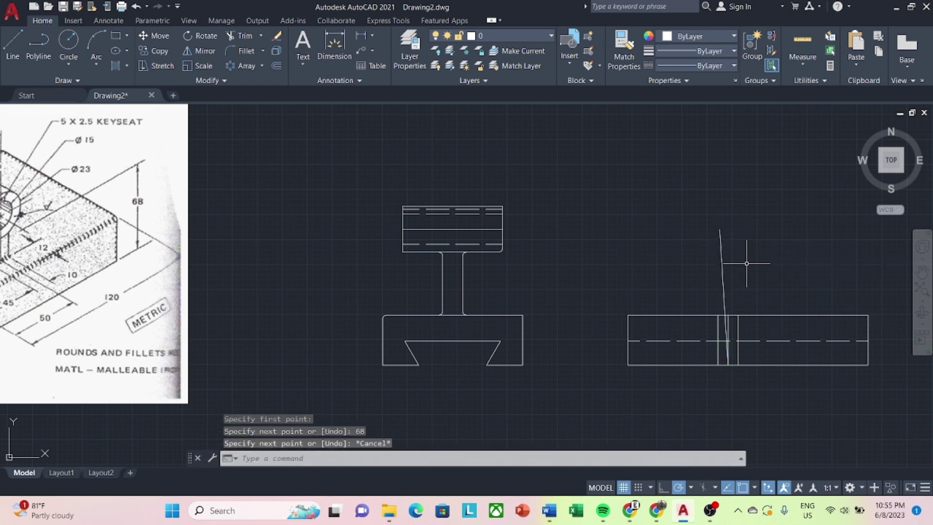
left_click(724, 289)
right_click(725, 290)
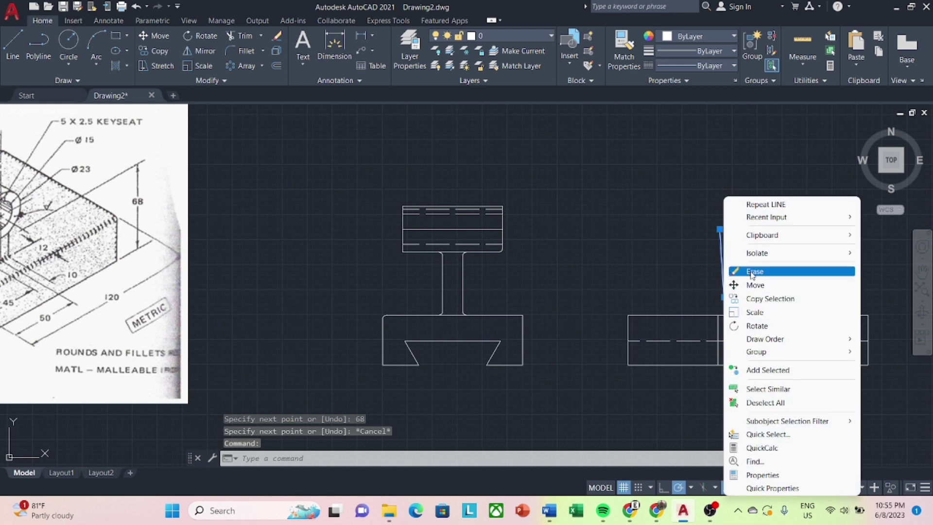
left_click(735, 271)
Redraw a 68-unit vertical line rising from the side view's bottom edge.
type("l")
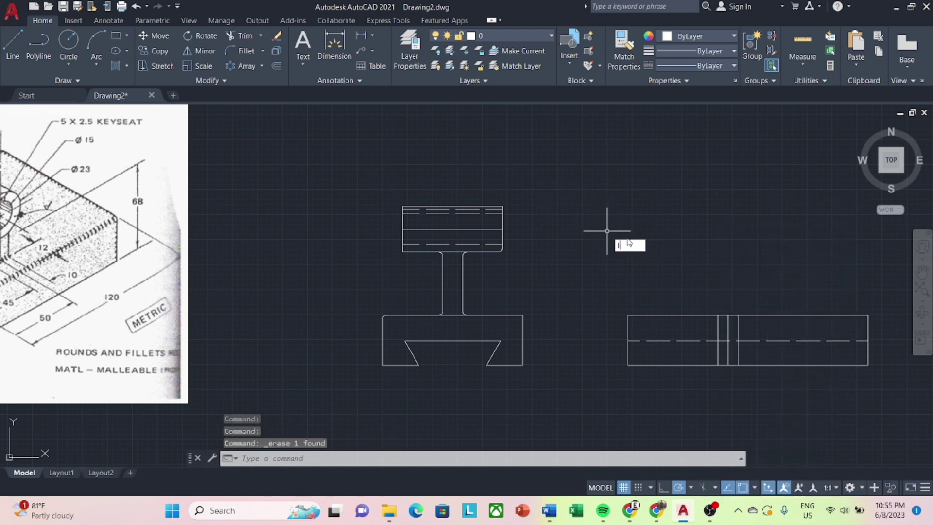
key("Return")
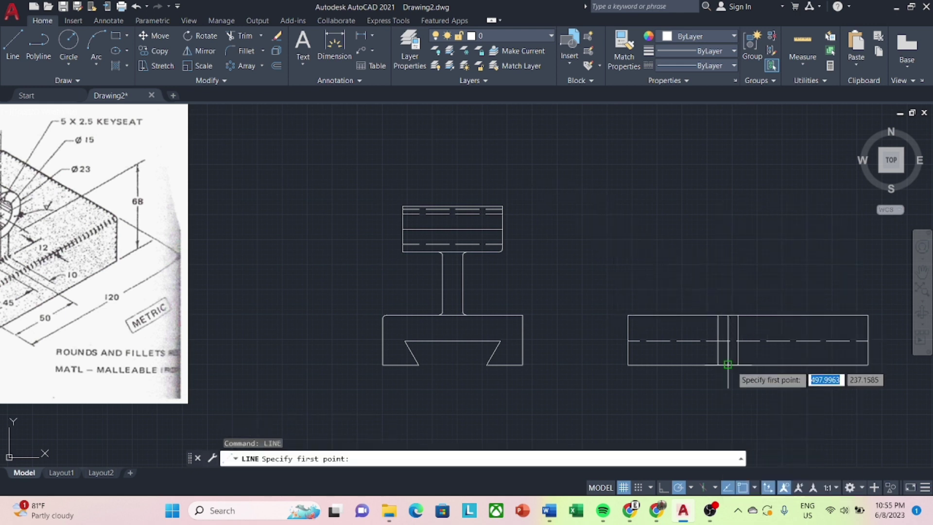
left_click(728, 350)
type("68")
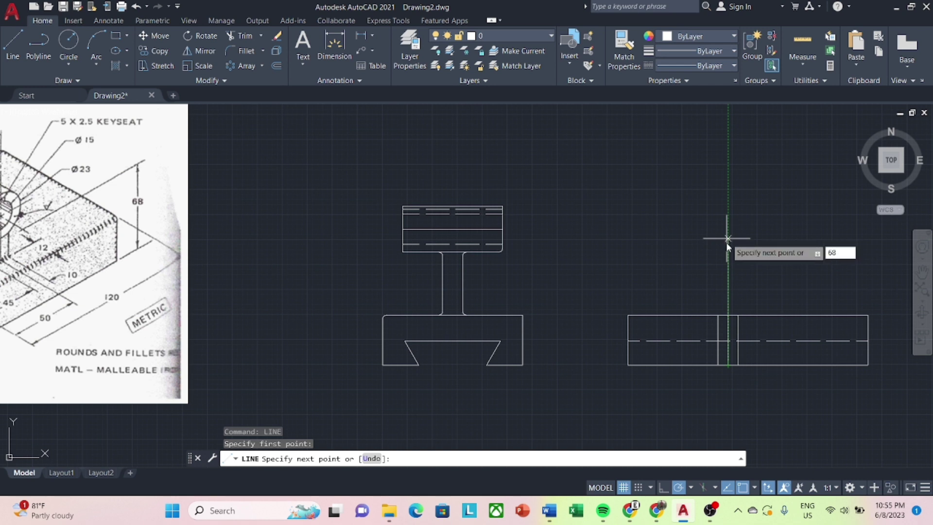
key("Return")
key("Escape")
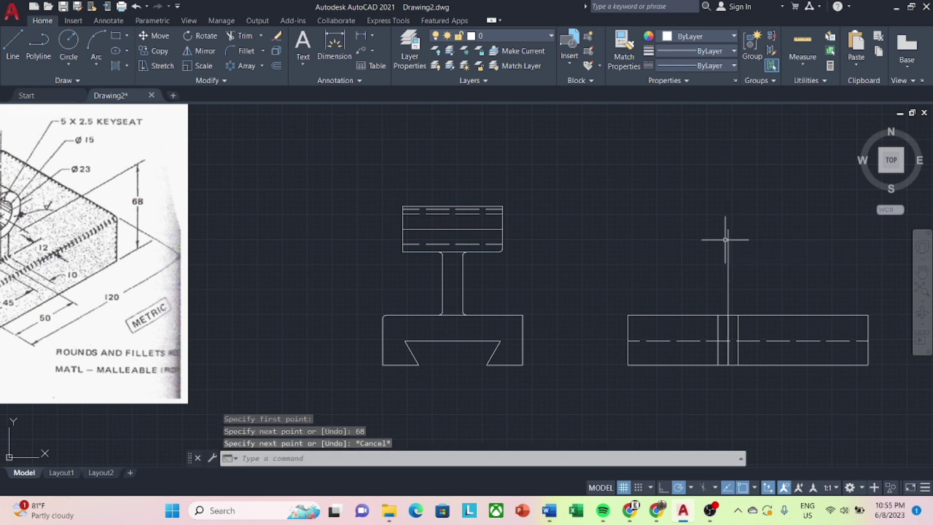
scroll(665, 260, "down", 2)
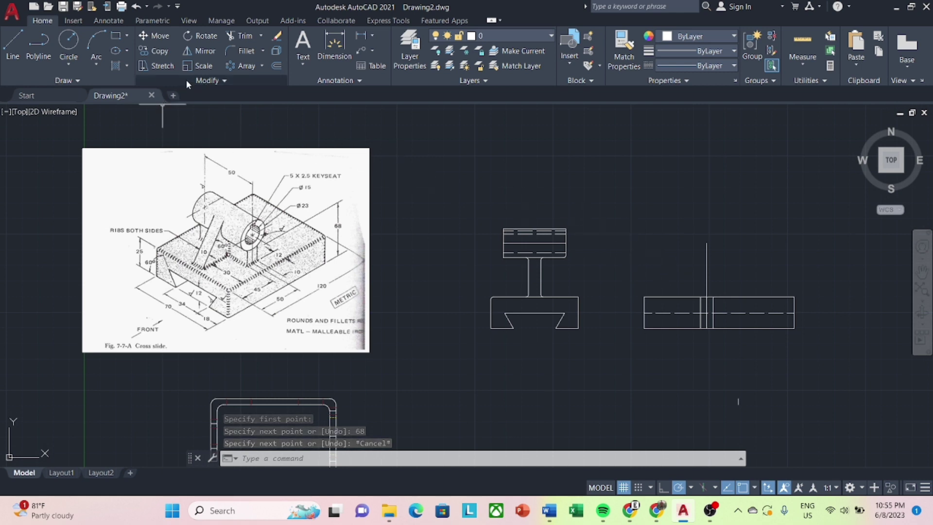
Draw a circle atop the vertical line and set its diameter to 23 in Properties.
left_click(80, 48)
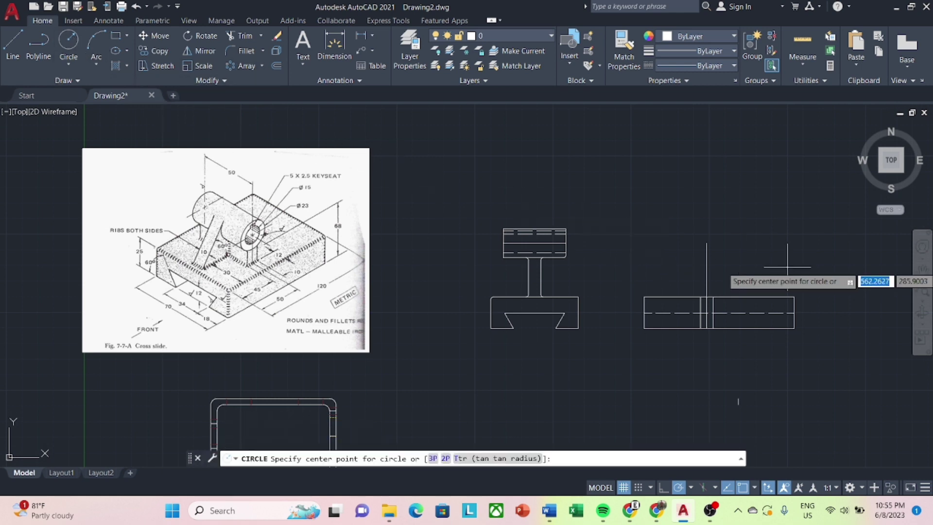
left_click(707, 242)
key("Return")
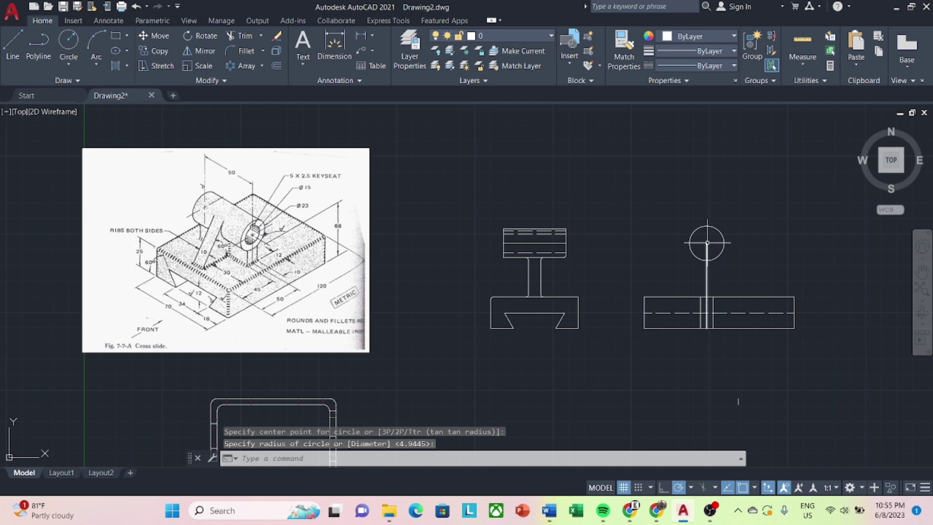
left_click(722, 248)
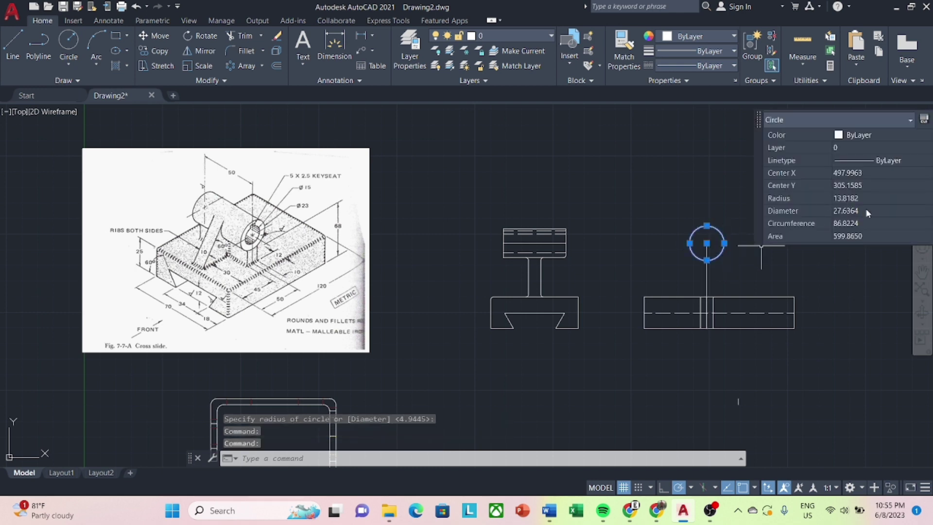
left_click(867, 213)
type("23")
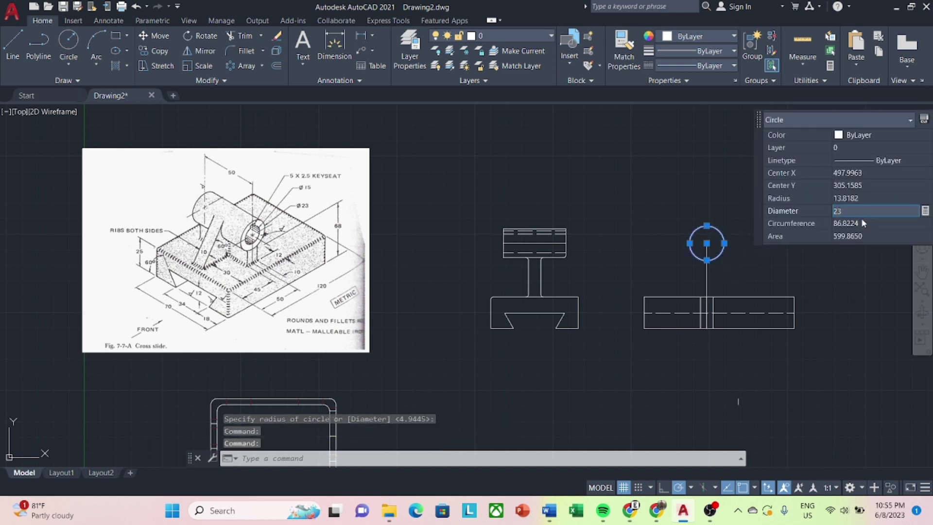
key("Return")
key("Escape")
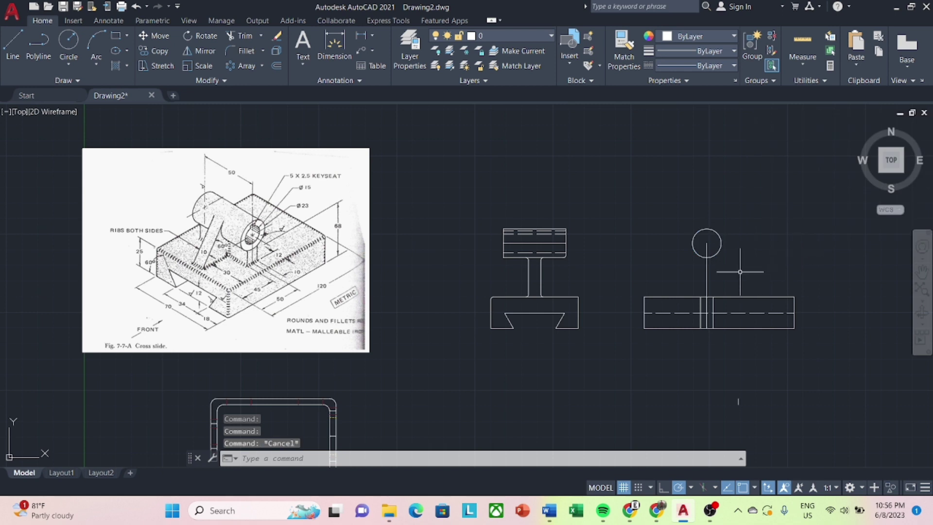
Add a concentric inner circle with diameter 15, then close Properties and deselect.
type("c")
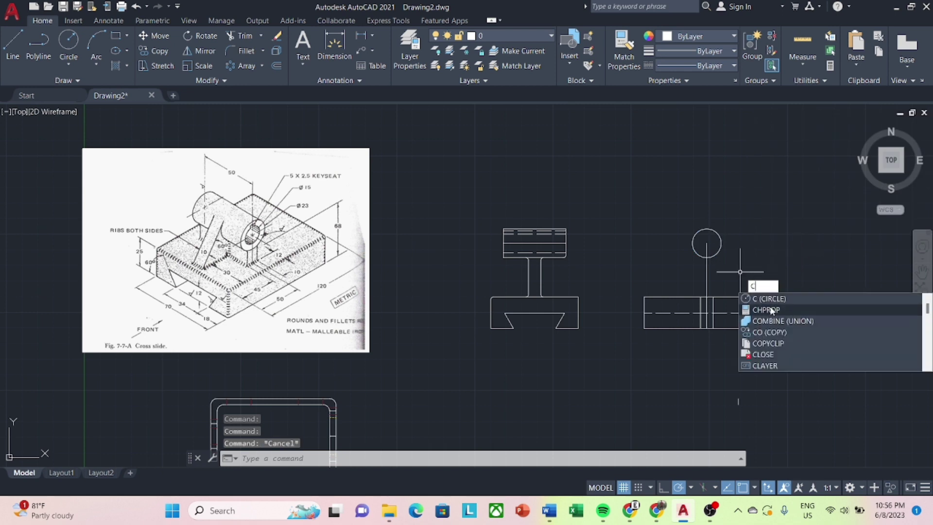
key("Return")
left_click(706, 243)
key("Return")
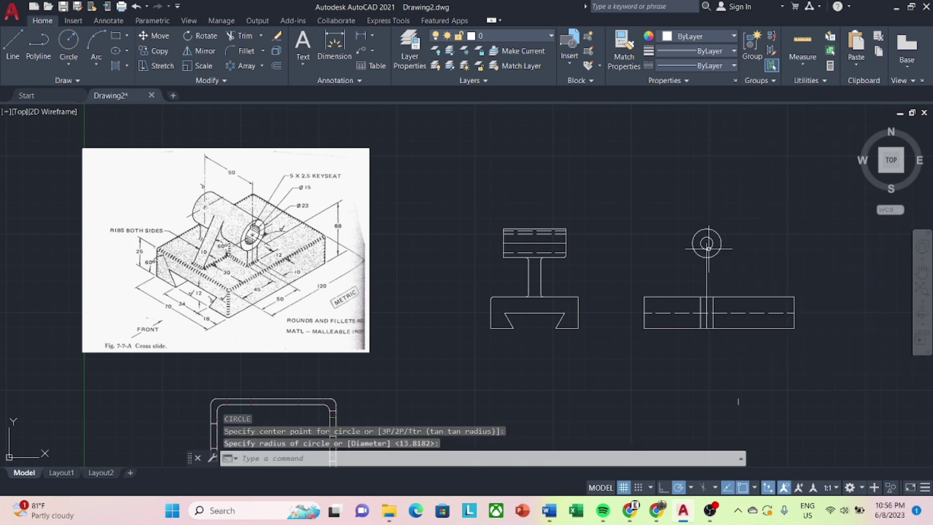
double_click(706, 244)
left_click(849, 211)
type("1")
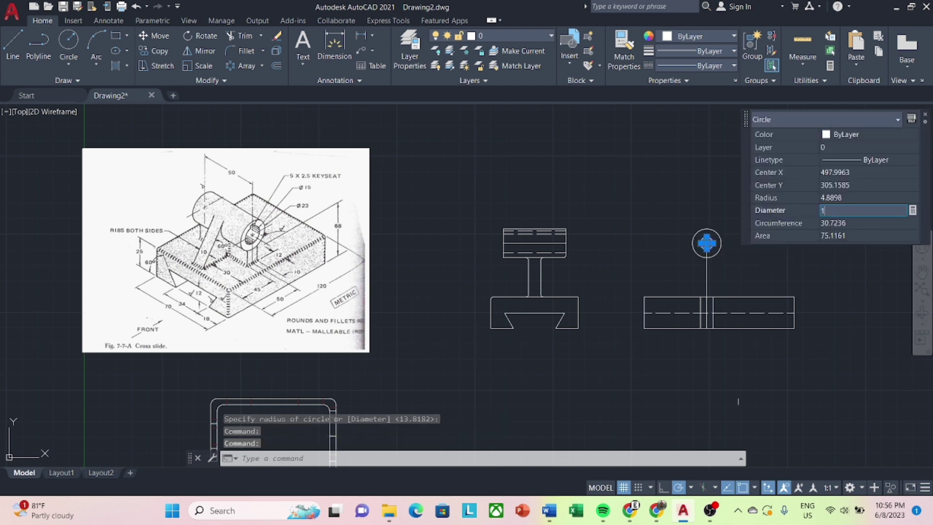
type("5")
key("Return")
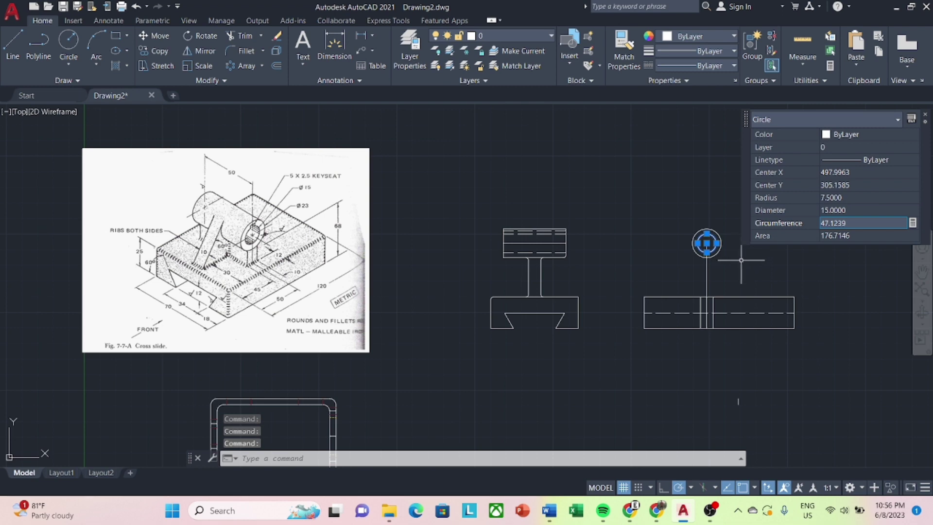
key("Escape")
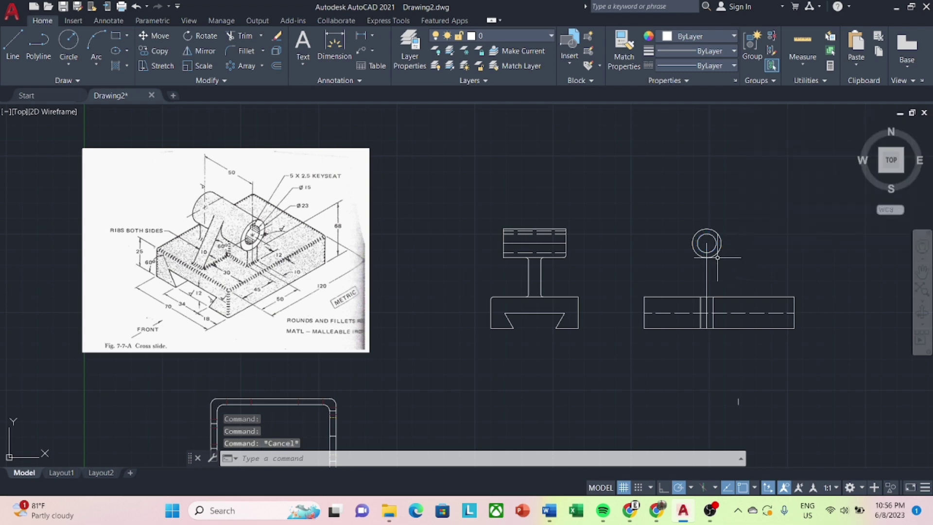
scroll(717, 258, "up", 2)
Zoom in on the side view and draw a short 2.5 line up from the hub circle's top.
scroll(704, 228, "up", 2)
scroll(704, 229, "up", 2)
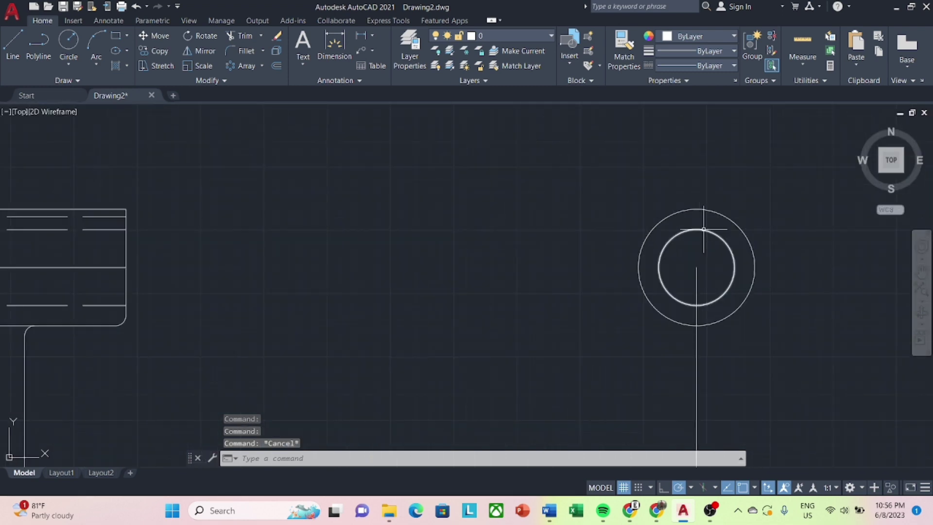
scroll(703, 229, "up", 2)
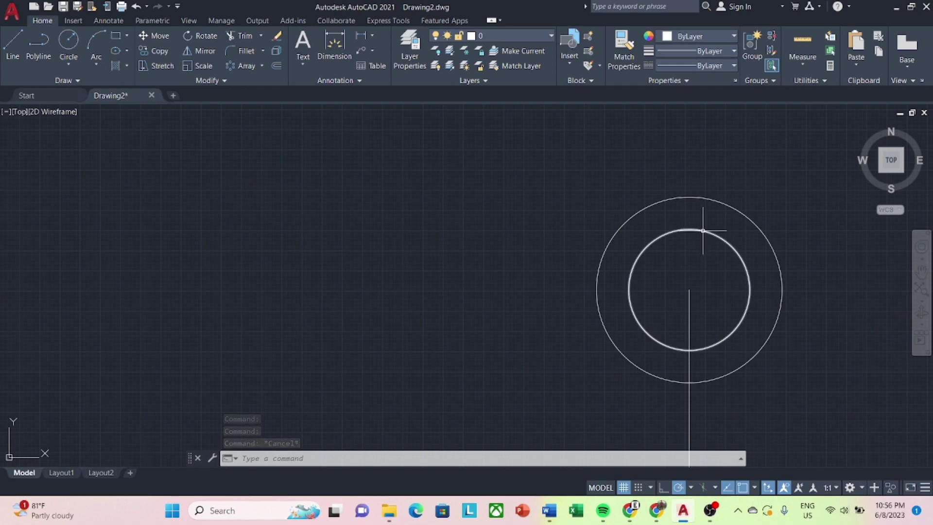
scroll(704, 230, "down", 1)
scroll(360, 267, "down", 4)
scroll(346, 254, "down", 2)
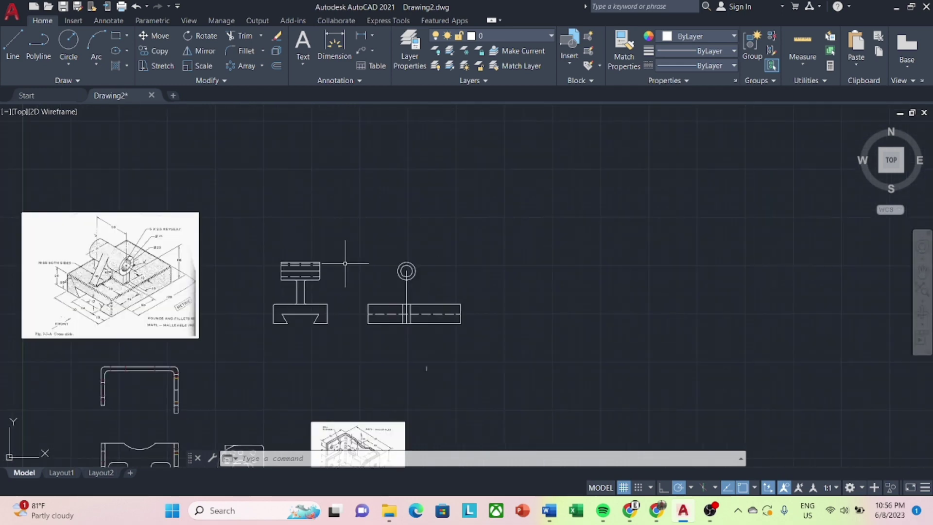
scroll(190, 230, "up", 4)
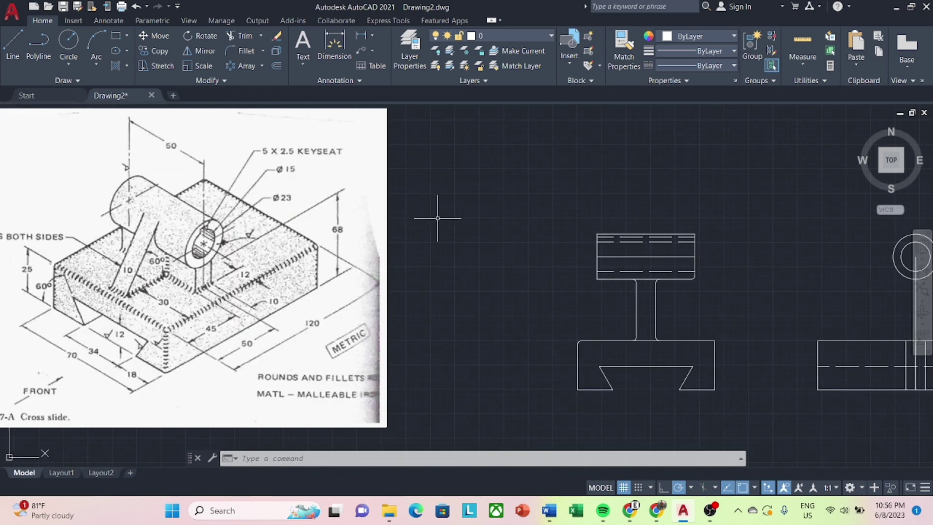
middle_click_drag(470, 220, 282, 192)
middle_click_drag(500, 199, 485, 194)
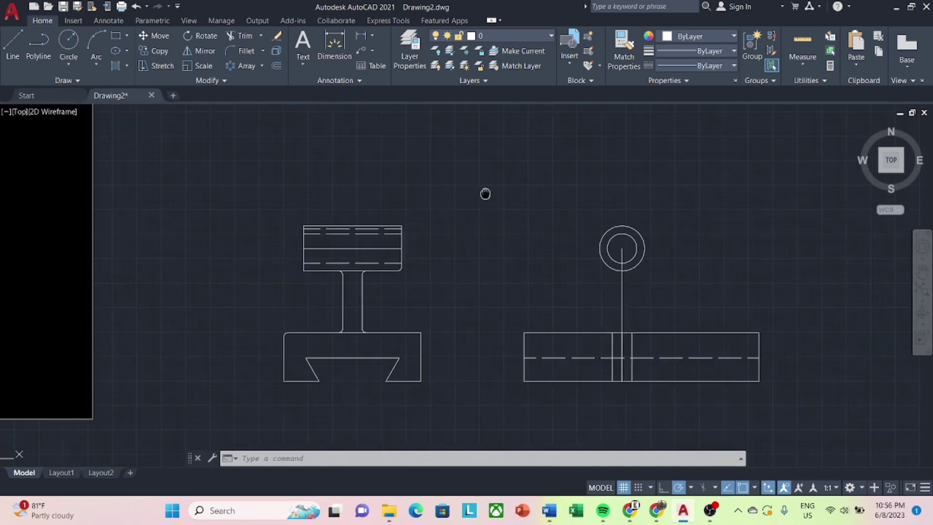
scroll(533, 216, "up", 2)
key("Escape")
key("Escape")
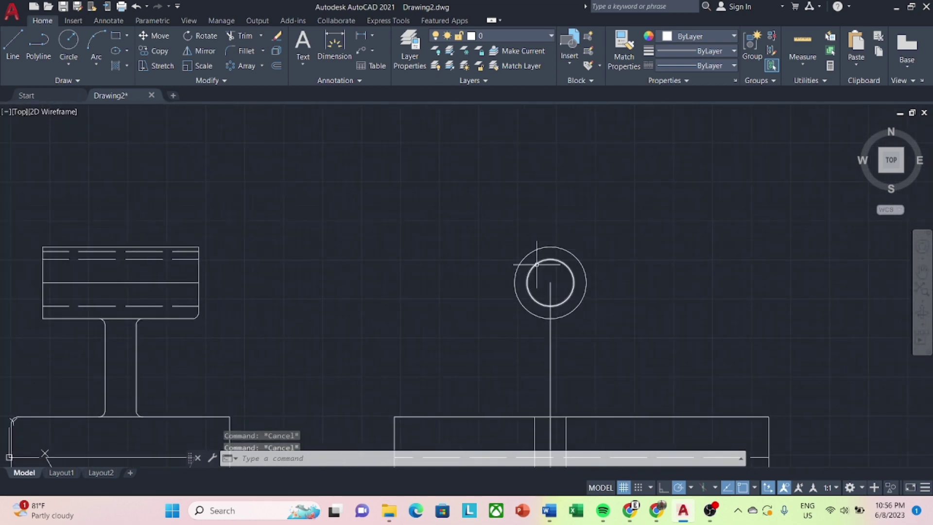
type("l")
key("Return")
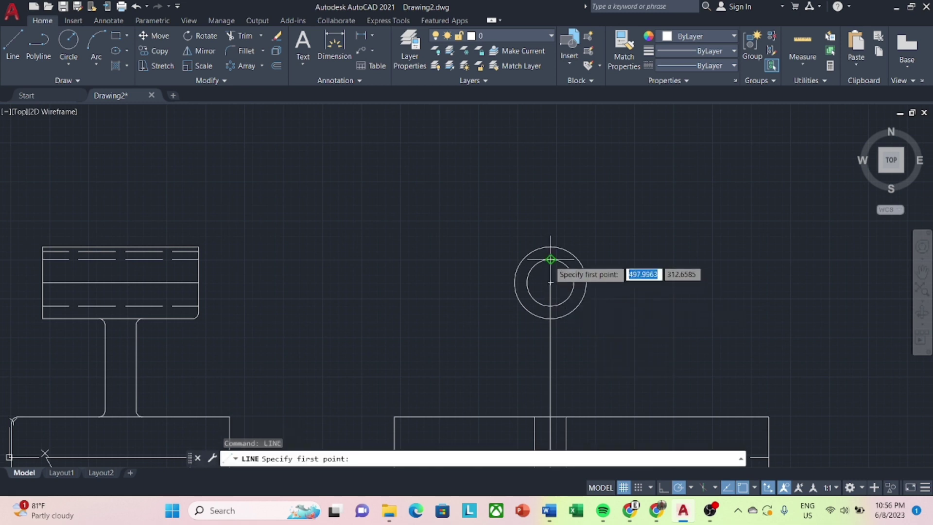
left_click(550, 259)
scroll(551, 257, "up", 4)
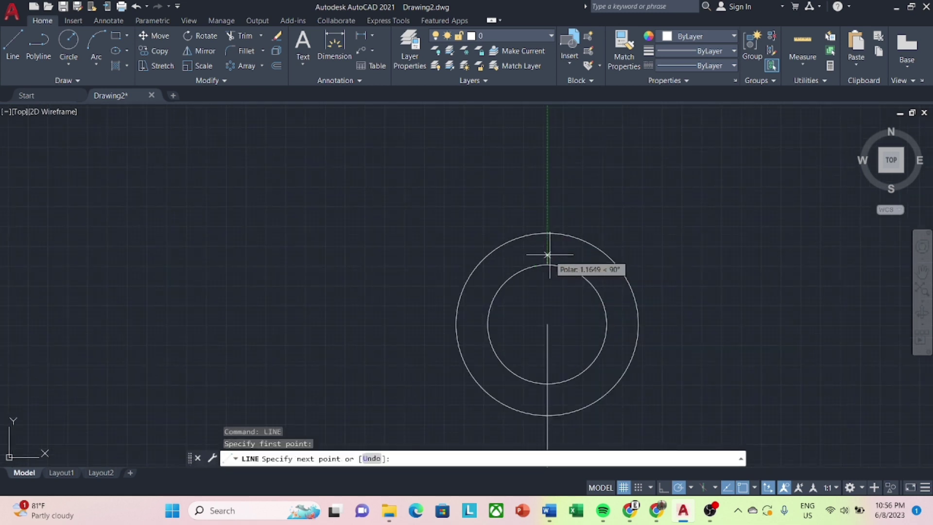
type("2.5")
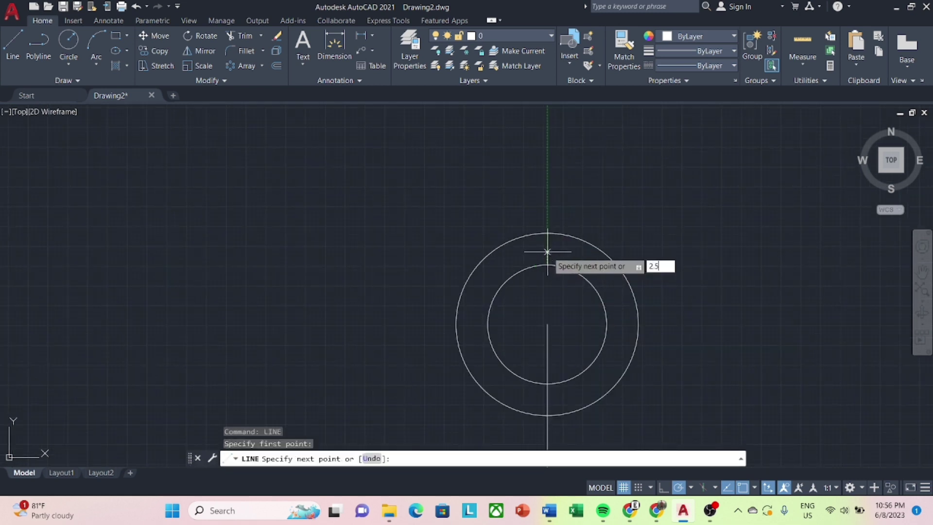
key("Return")
key("Escape")
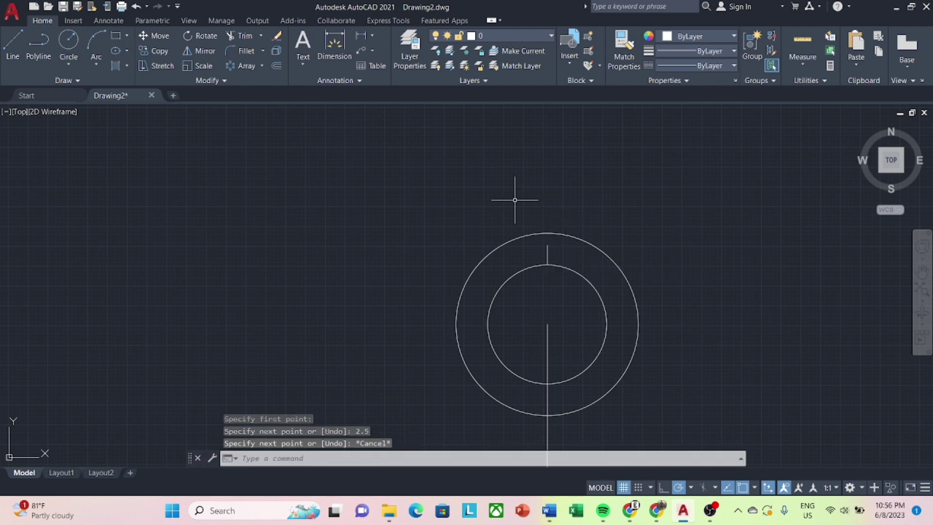
Draw a 5-long horizontal keyseat line and move it onto the top of the hub circle.
type("l")
key("Return")
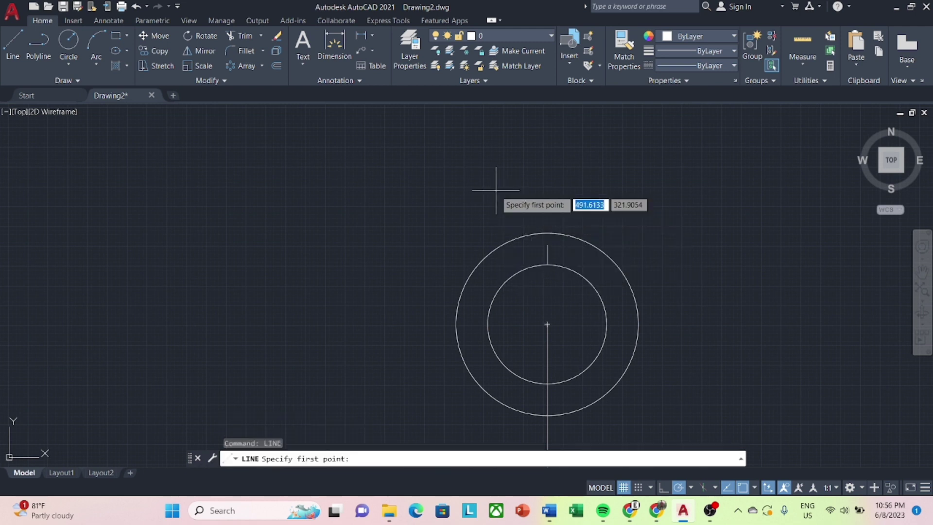
left_click(496, 190)
type("5")
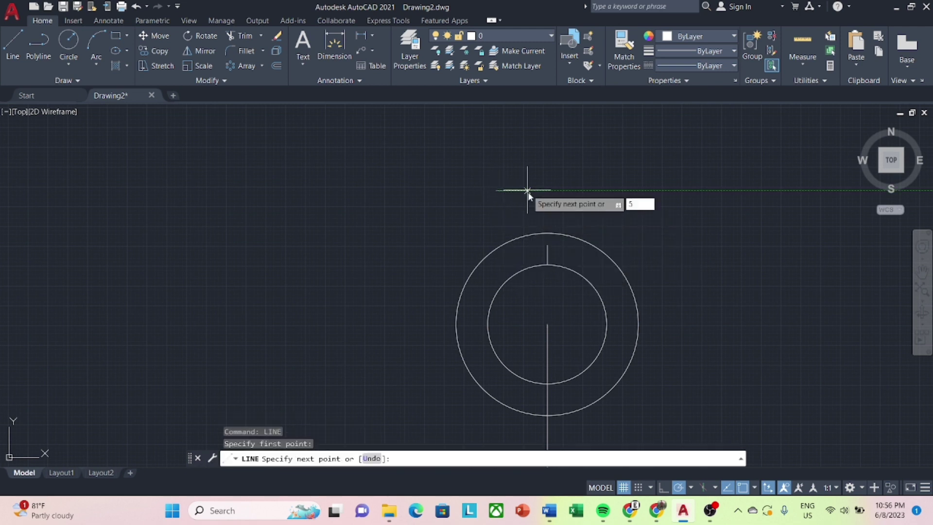
key("Return")
key("Escape")
left_click(520, 191)
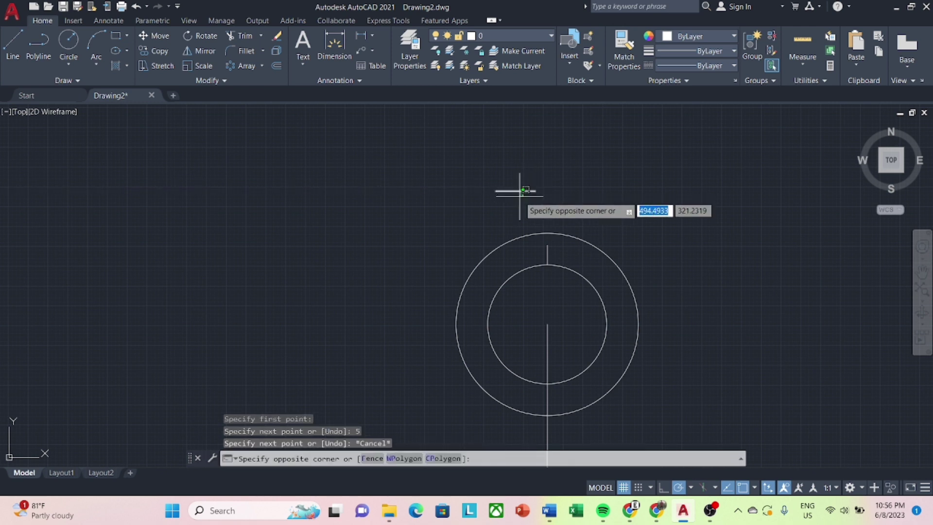
key("Escape")
left_click(519, 191)
left_click(516, 191)
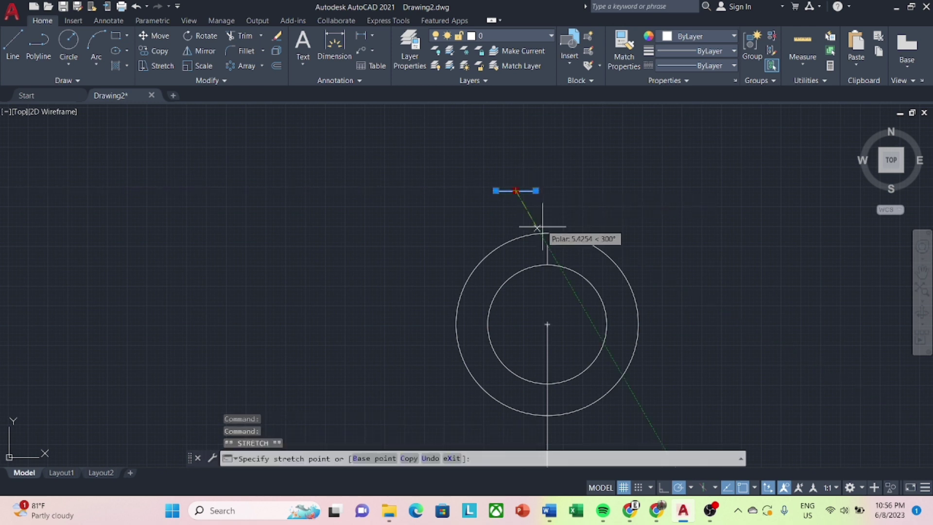
left_click(545, 243)
key("Escape")
Draw the right keyseat side from the short line's end down to the inner circle.
type("l")
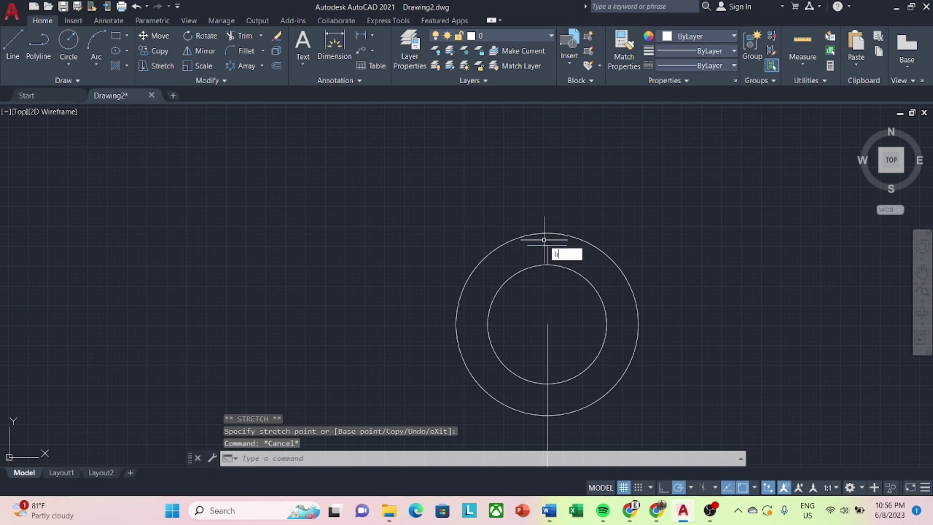
key("Return")
left_click(567, 245)
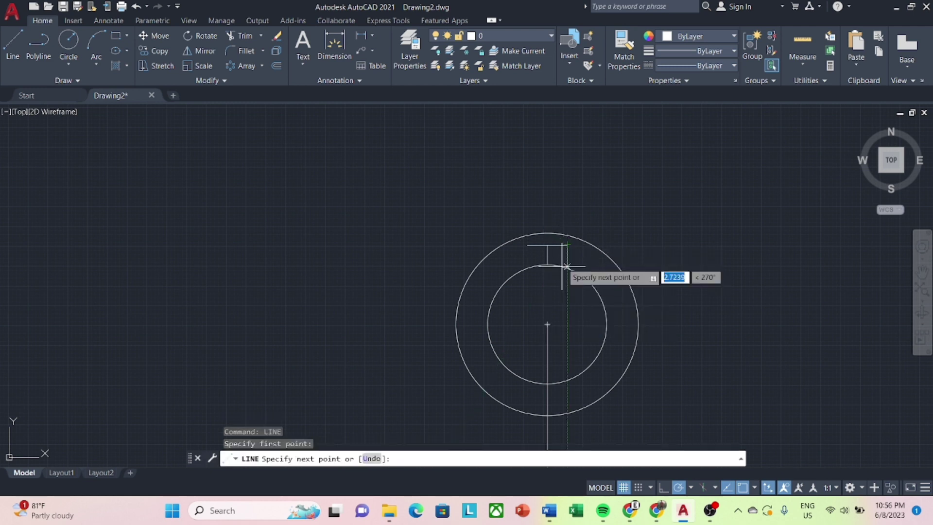
left_click(567, 277)
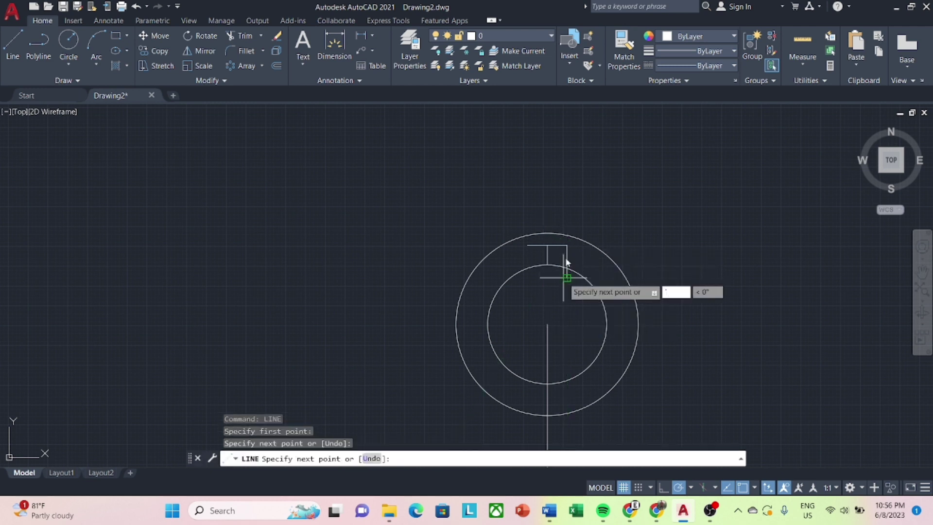
key("Escape")
left_click(568, 260)
right_click(569, 257)
key("Escape")
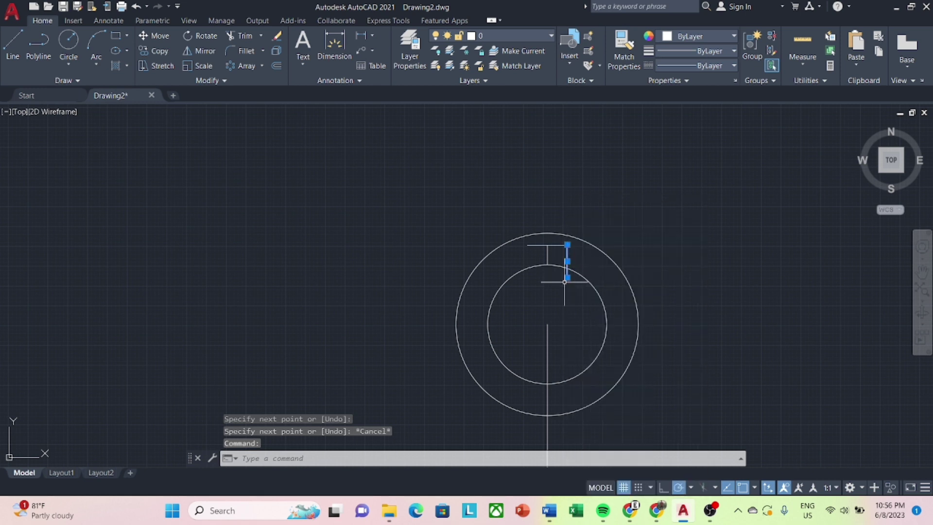
Mirror the vertical keyseat side across the top line's midpoint, keeping the original.
type("mi")
key("Return")
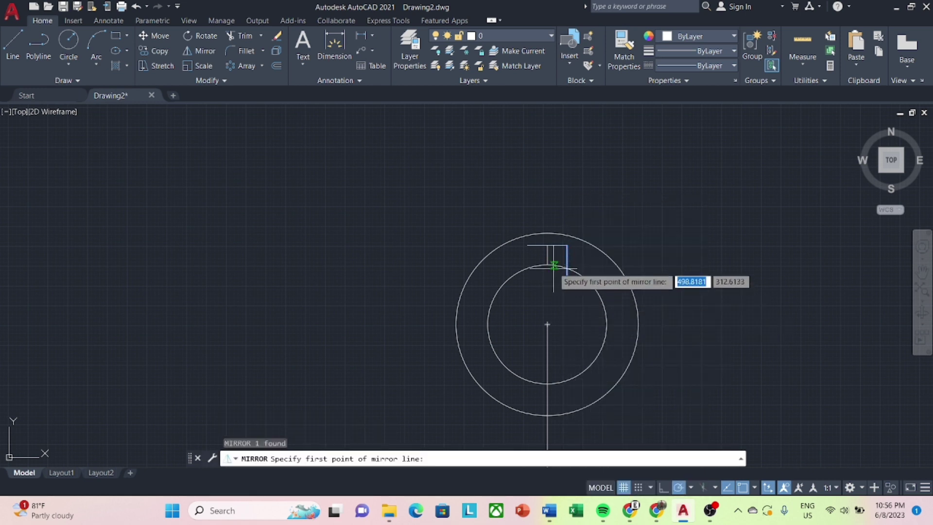
left_click(548, 265)
left_click(549, 286)
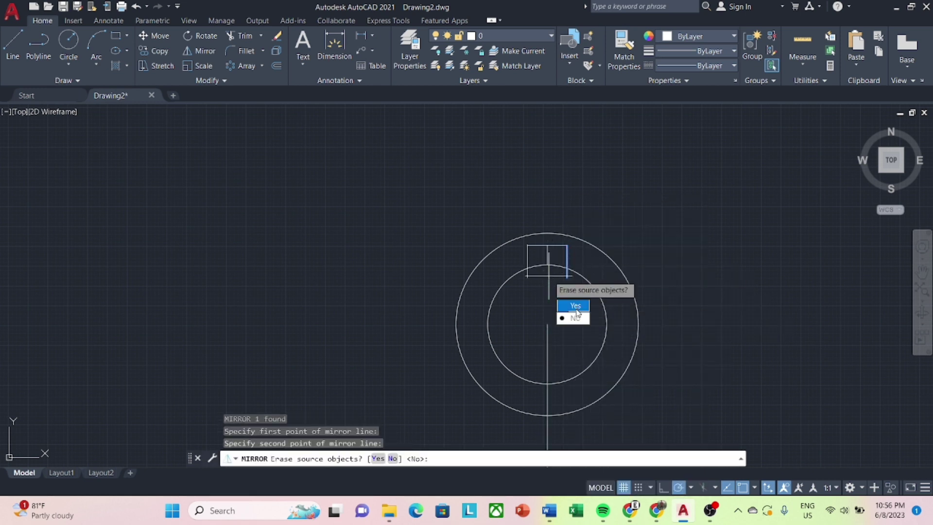
left_click(575, 318)
key("Escape")
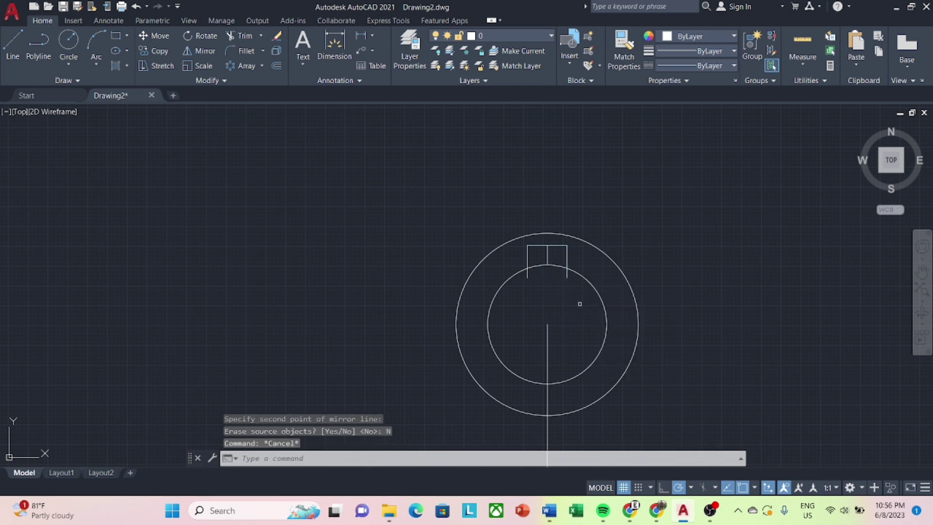
Trim away the first leftover stub around the keyseat.
type("tr")
key("Return")
left_click(567, 272)
Trim the right stub and the inner circle arc inside the keyseat, then zoom out to both views.
left_click(528, 271)
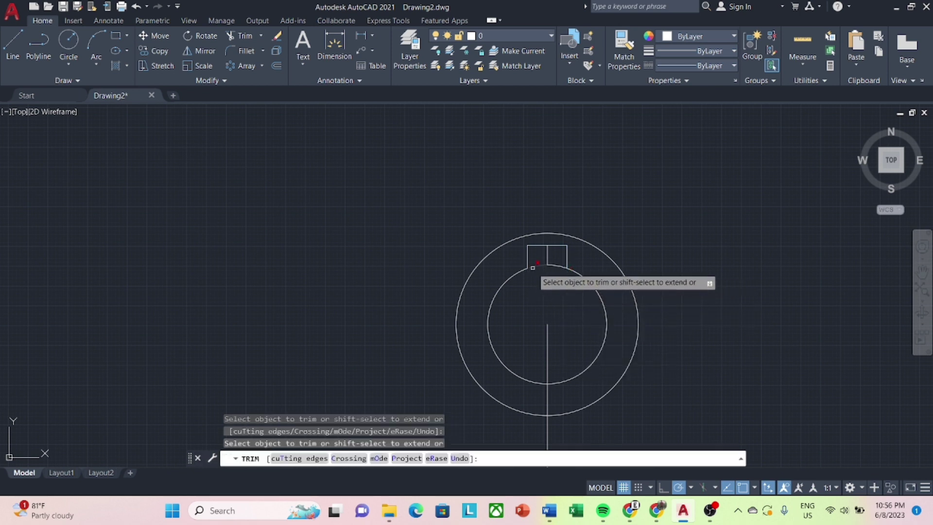
left_click(547, 255)
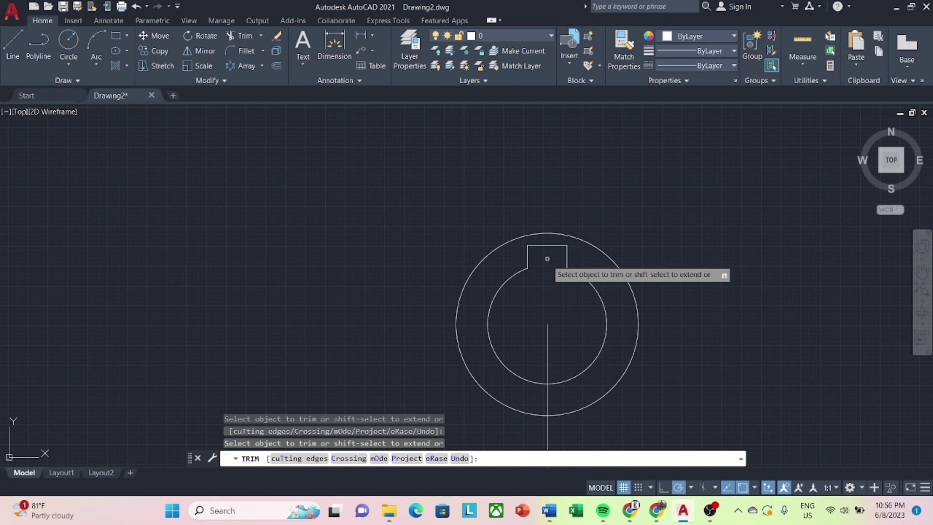
scroll(547, 258, "down", 3)
scroll(546, 311, "down", 2)
left_click(546, 308)
scroll(547, 304, "down", 2)
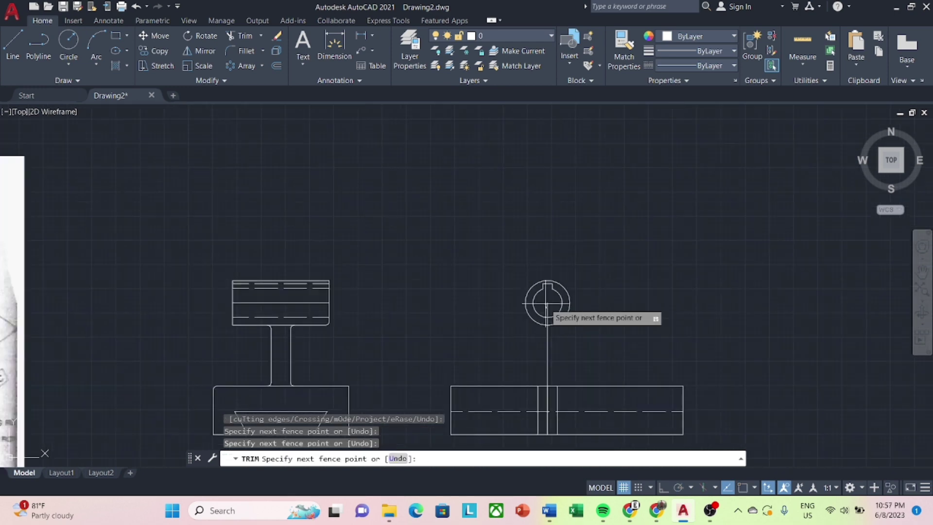
key("Escape")
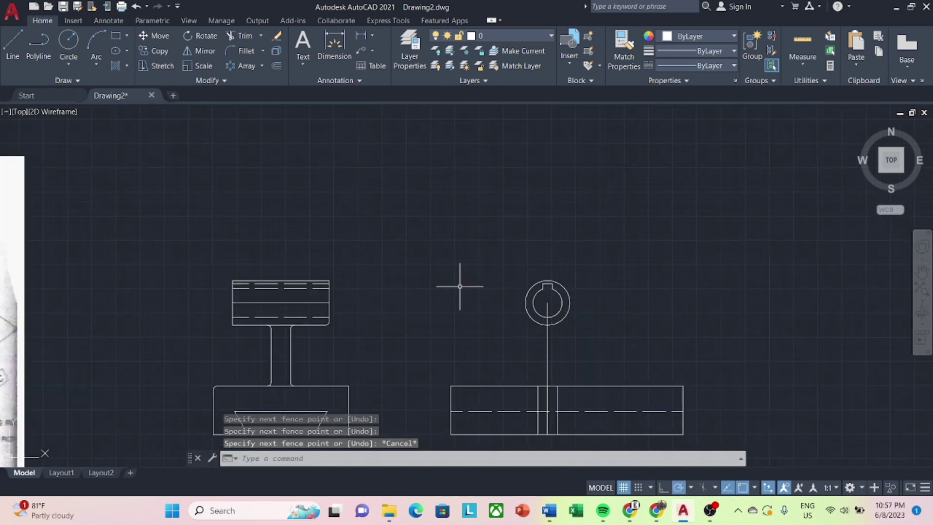
scroll(496, 278, "down", 2)
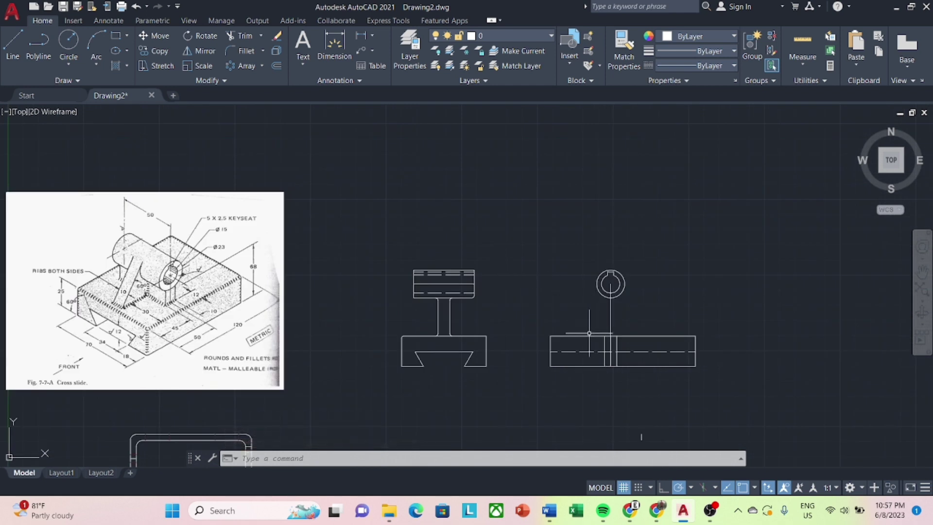
scroll(572, 334, "up", 2)
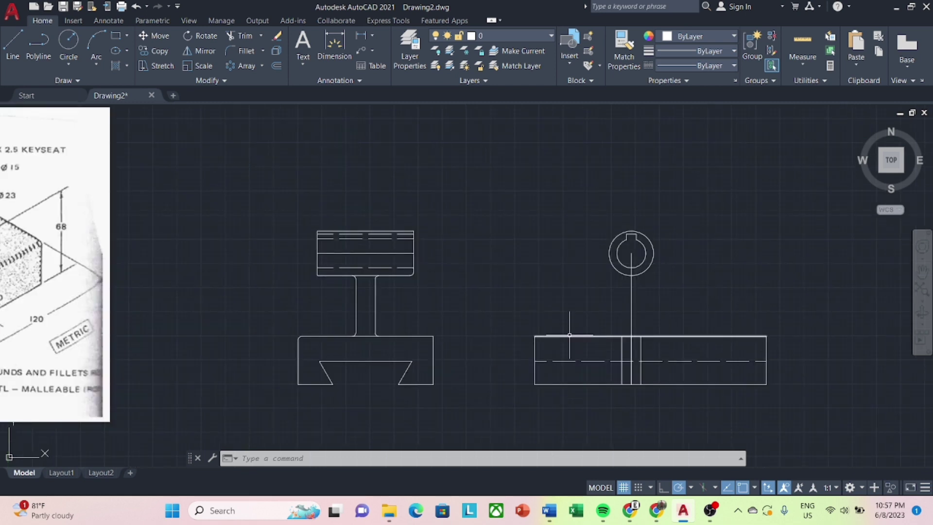
scroll(557, 327, "down", 2)
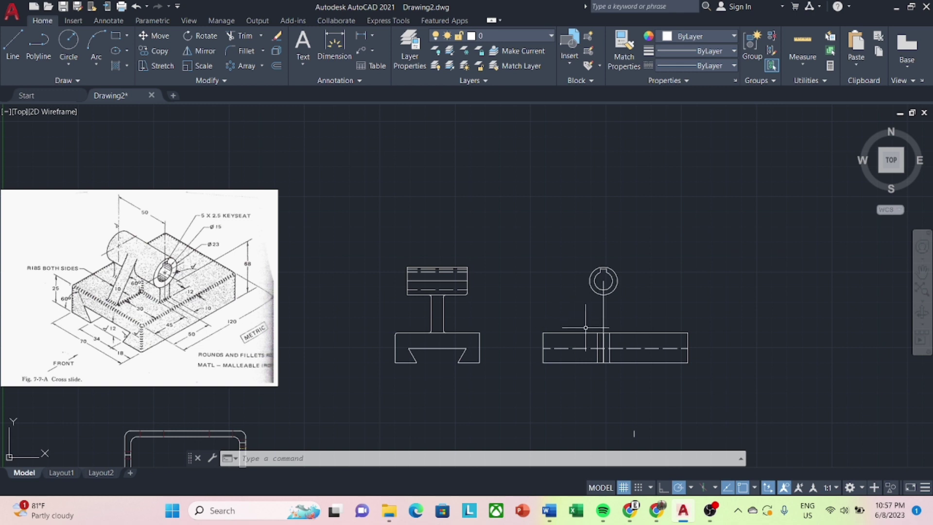
Draw the rib line from the base's top-left corner, 5 units in, ending tangent to the boss circle.
scroll(586, 328, "up", 2)
left_click(14, 58)
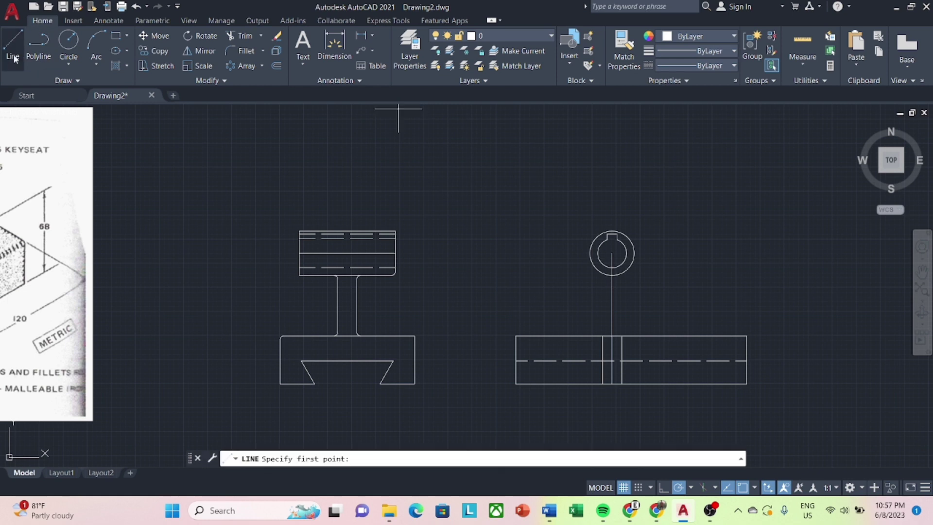
left_click(516, 335)
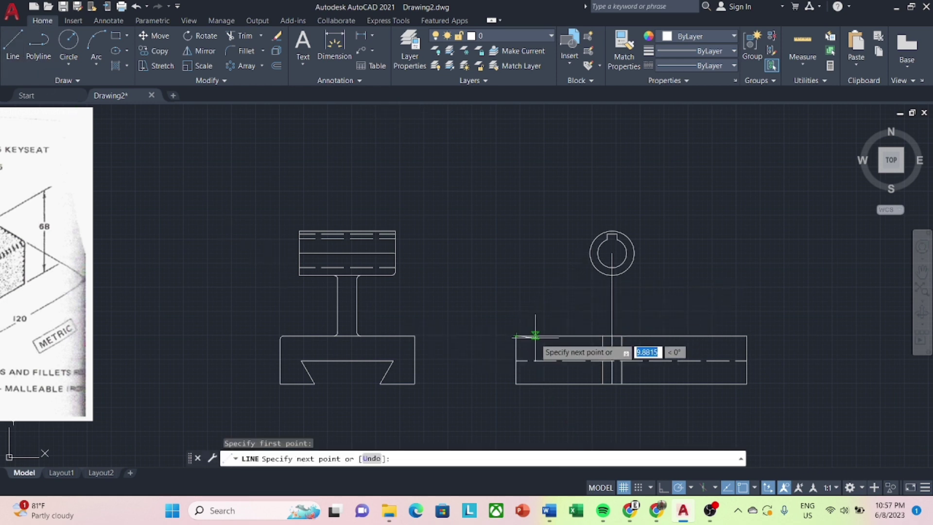
type("5")
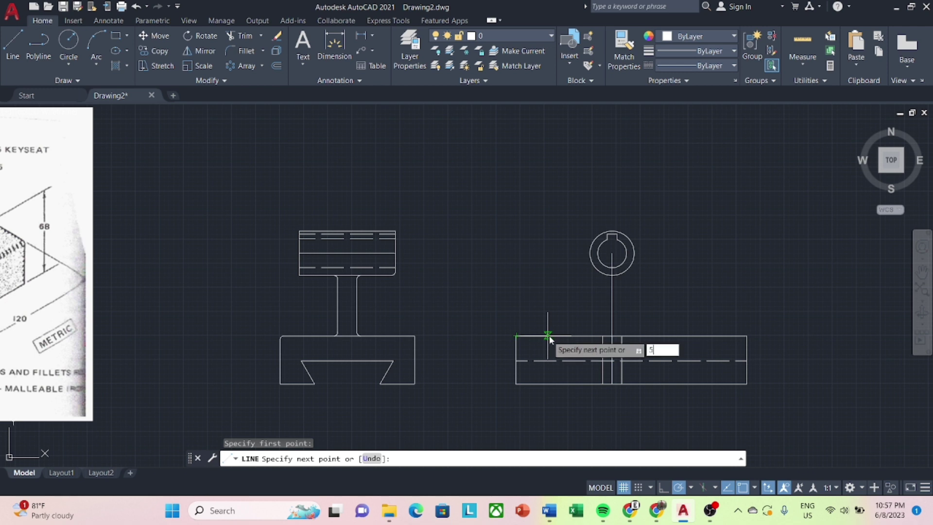
key("Return")
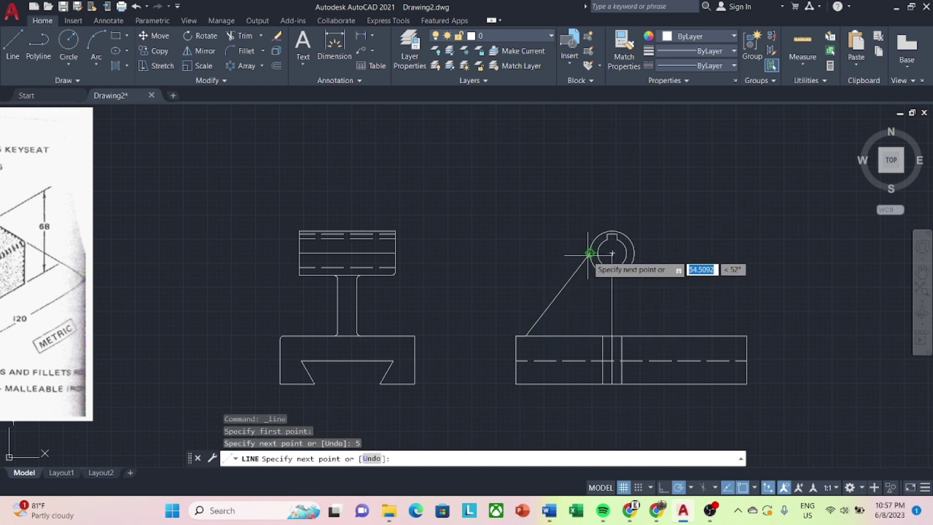
left_click(594, 238)
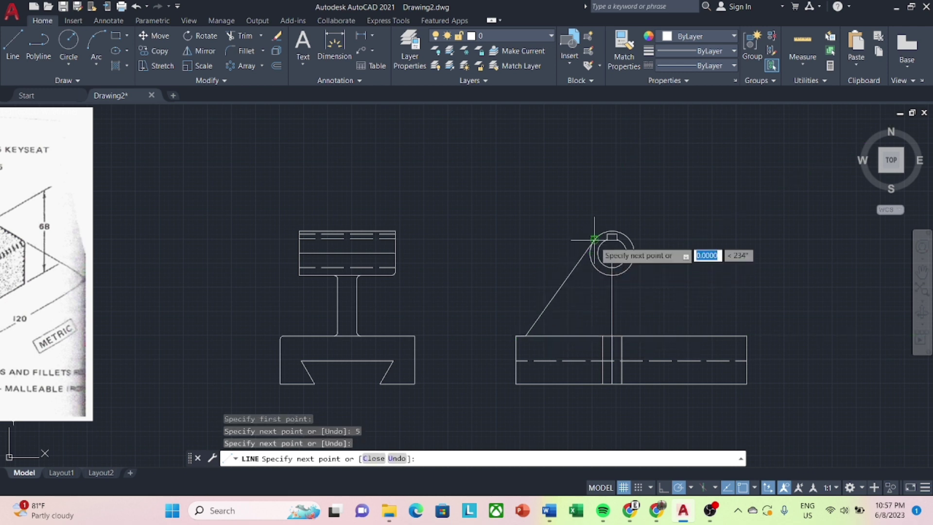
key("Escape")
scroll(579, 291, "down", 2)
scroll(579, 291, "down", 2)
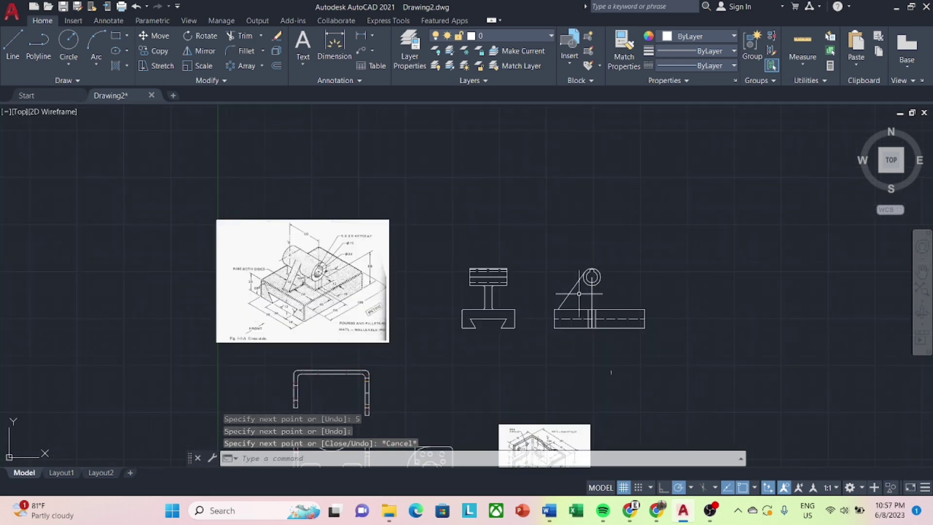
scroll(579, 293, "up", 2)
scroll(718, 273, "down", 2)
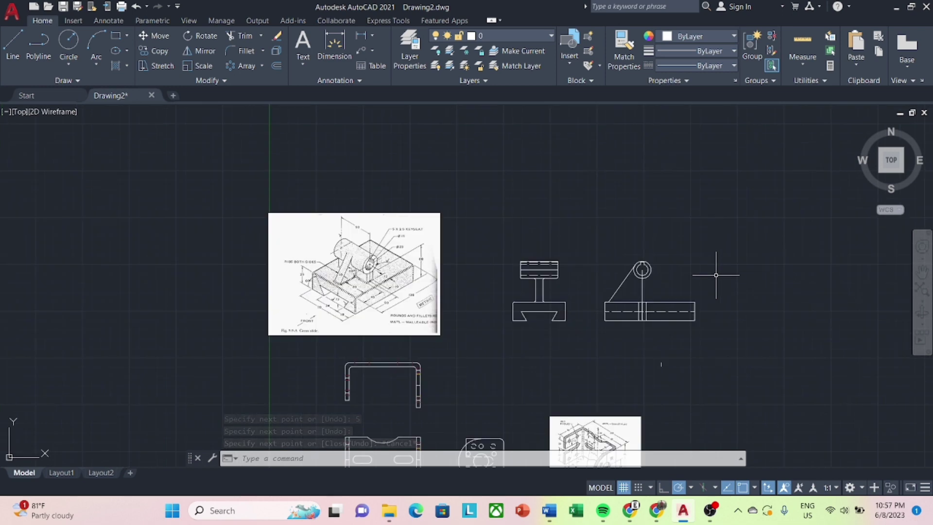
scroll(704, 281, "up", 2)
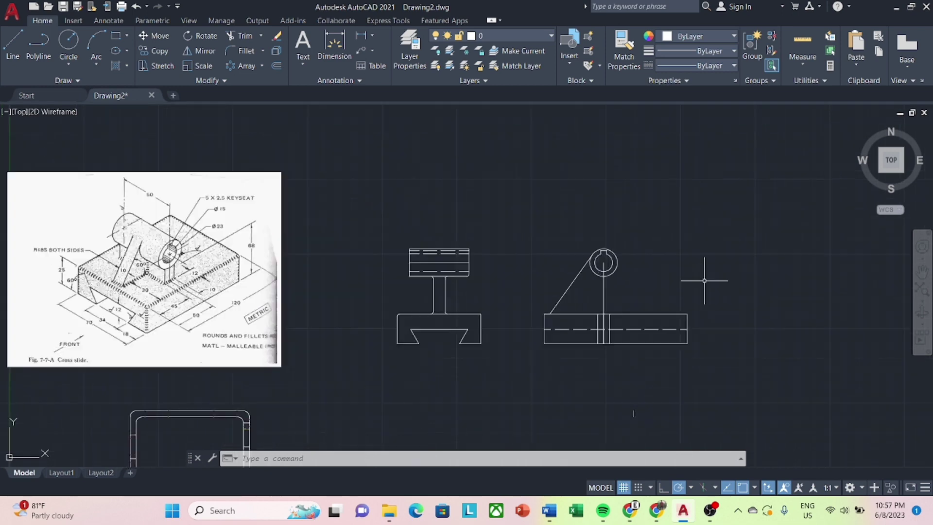
scroll(649, 309, "up", 2)
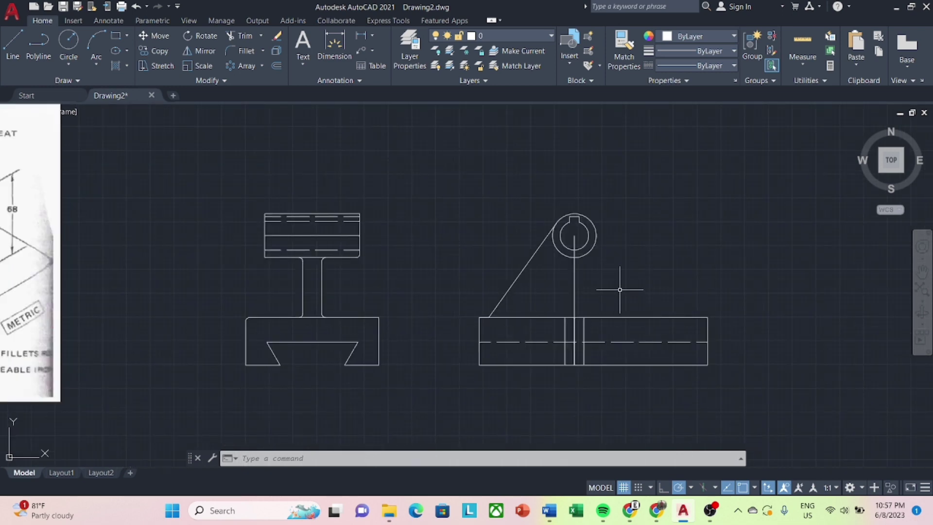
scroll(619, 289, "down", 2)
scroll(619, 289, "up", 2)
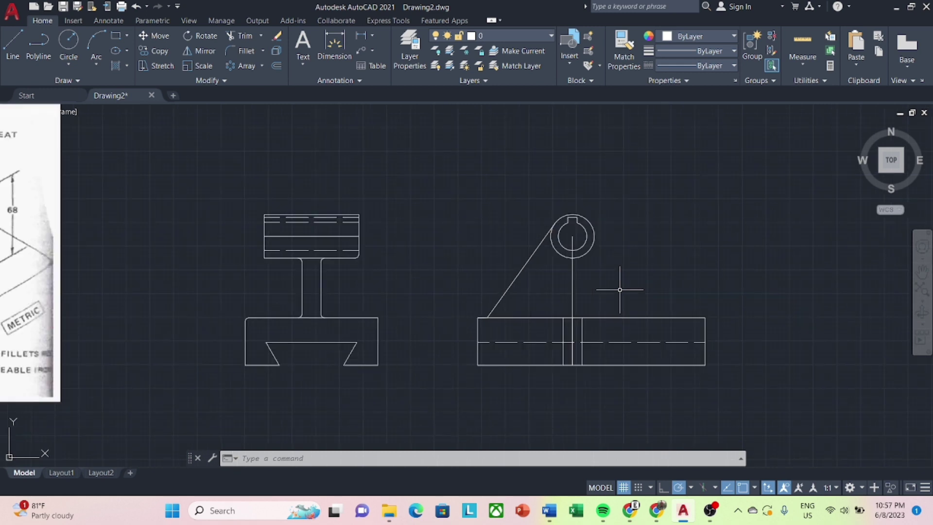
Extend the dashed hidden line across to the base edge.
type("ex")
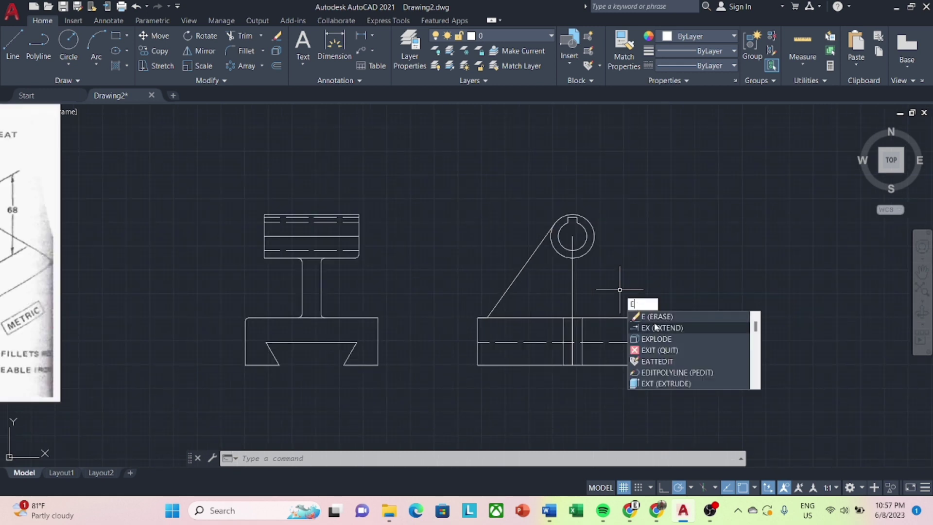
key("Return")
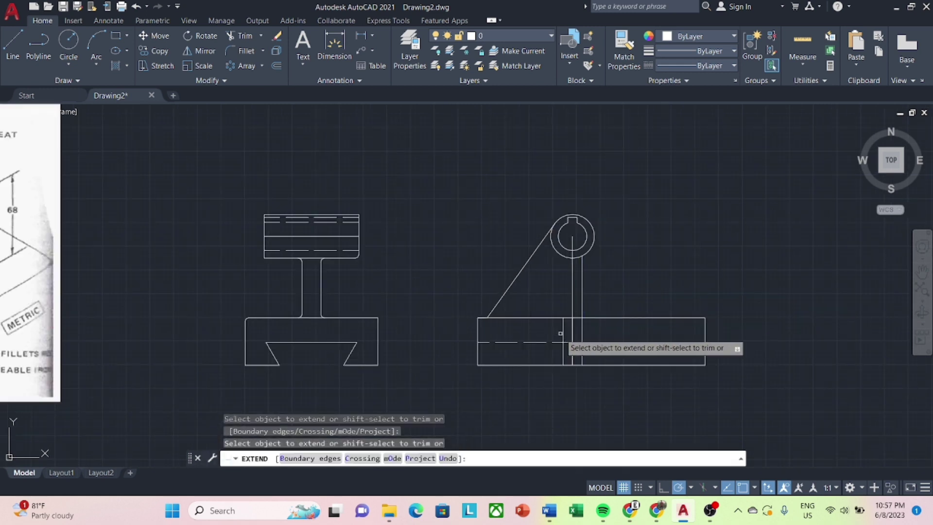
left_click(558, 342)
key("Escape")
Erase the vertical line through the boss and the short vertical line in the base.
left_click(572, 307)
right_click(572, 306)
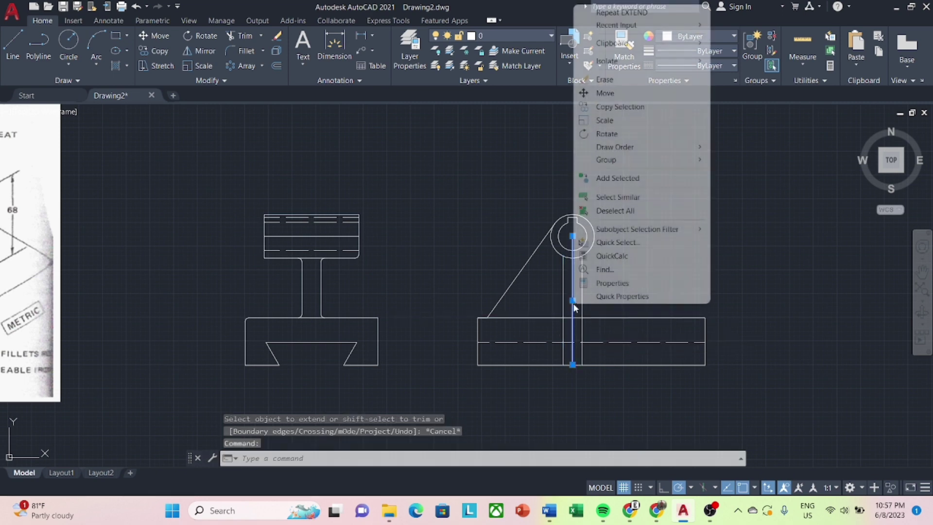
left_click(627, 79)
scroll(627, 245, "down", 2)
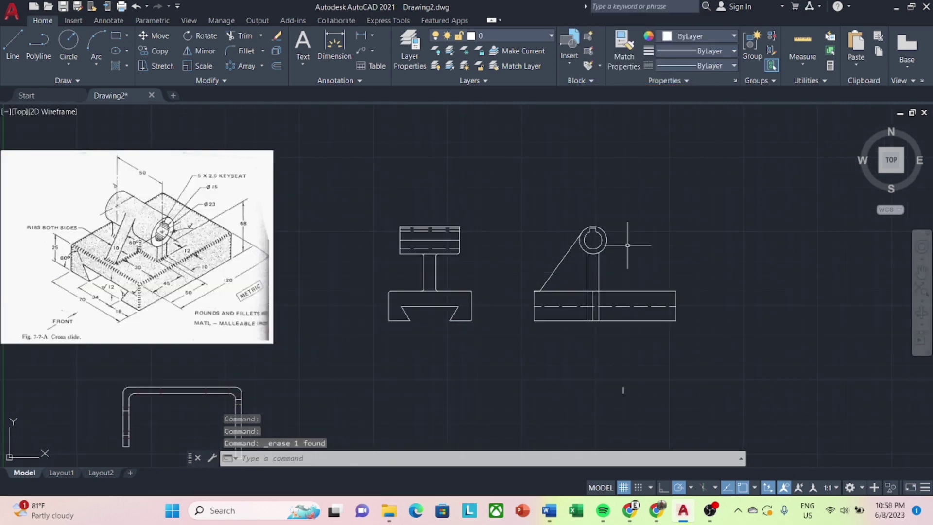
key("Escape")
left_click(594, 303)
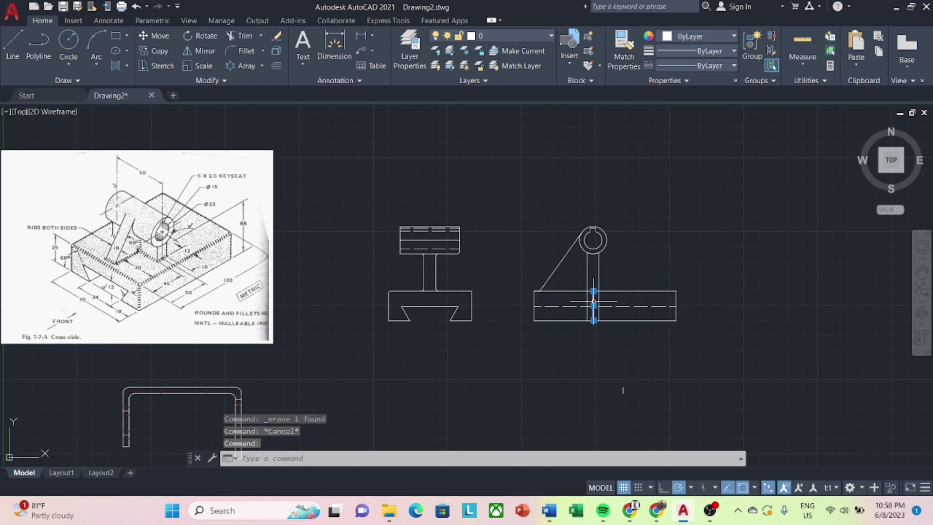
right_click(593, 306)
left_click(627, 77)
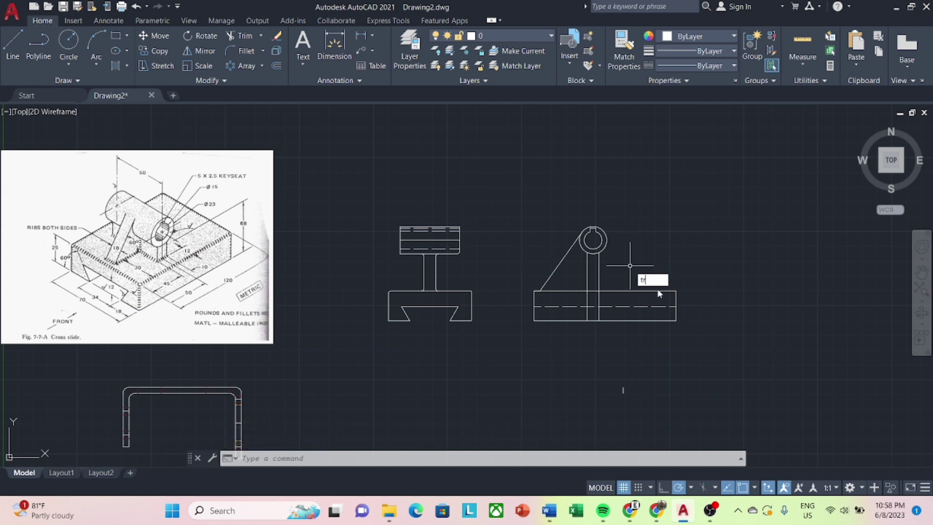
Trim the excess line inside the base and erase the two leftover short vertical lines.
key("Return")
left_click(591, 301)
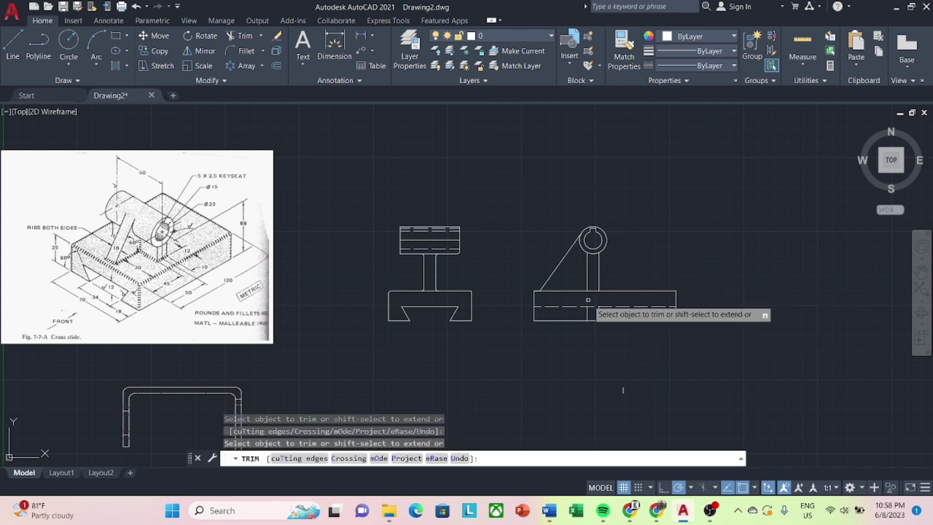
key("Escape")
left_click(587, 313)
right_click(592, 311)
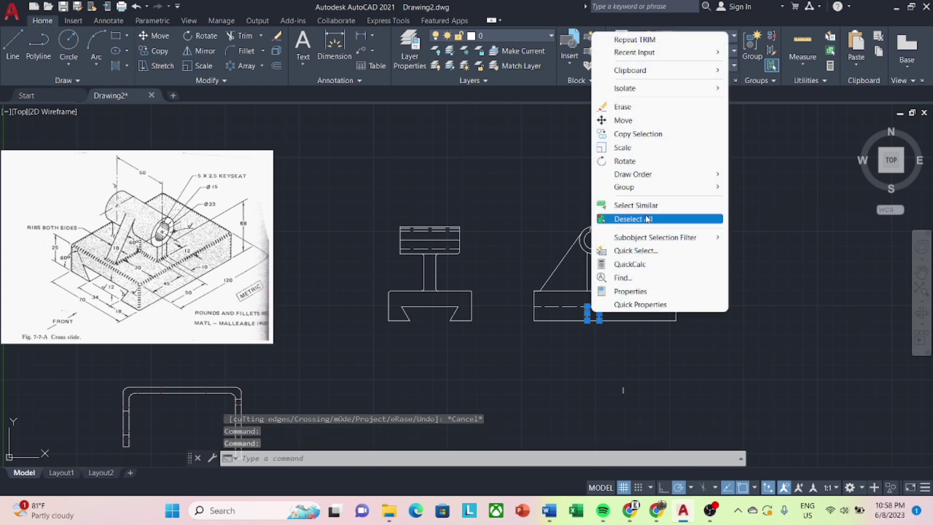
left_click(623, 107)
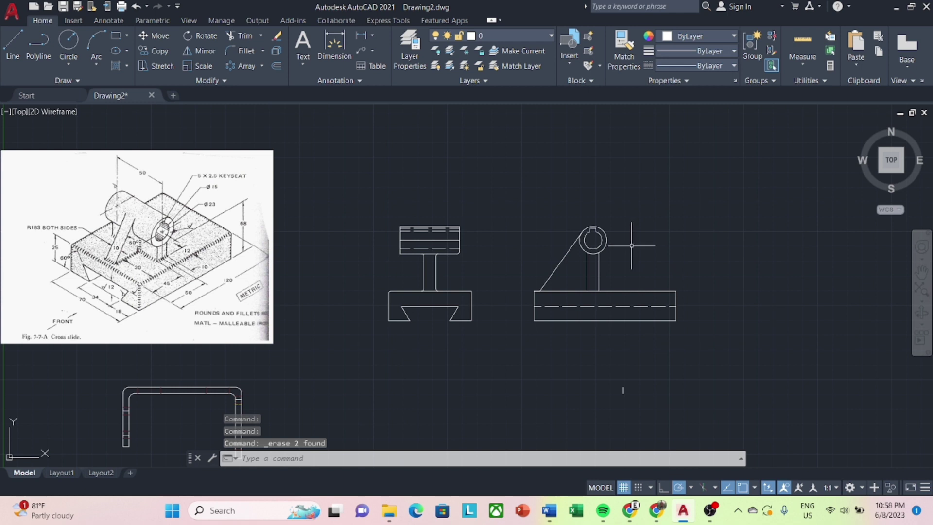
type("f")
left_click(671, 273)
type("r")
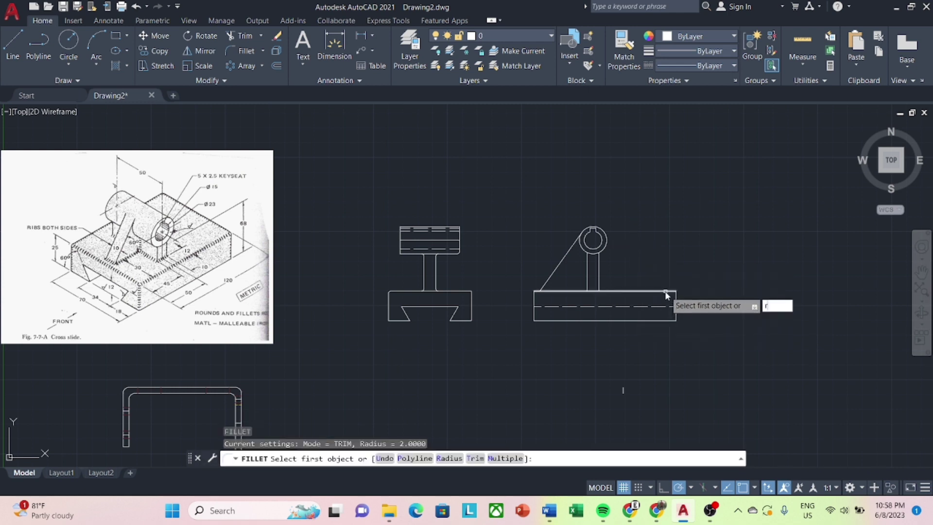
Fillet the base's top-right and top-left corners and the rib-to-base joint at radius 2.
key("Return")
key("Return")
left_click(668, 290)
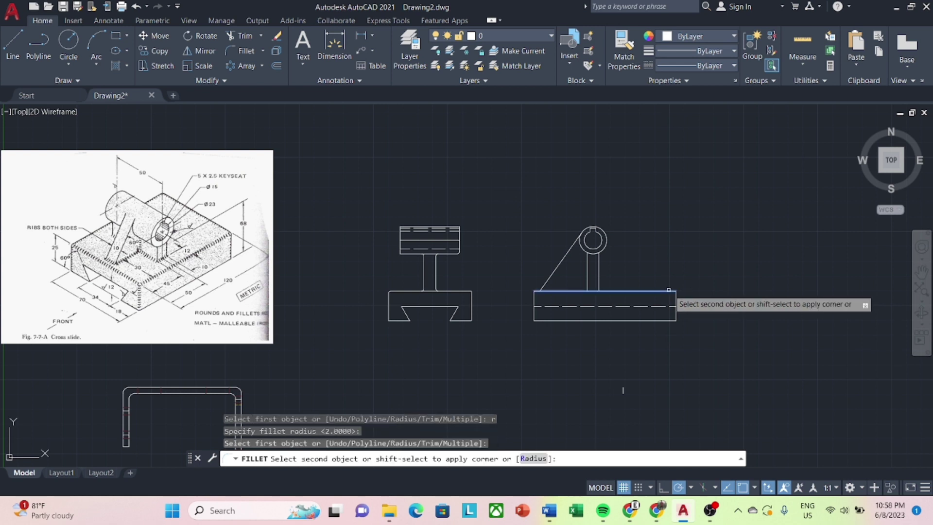
left_click(675, 293)
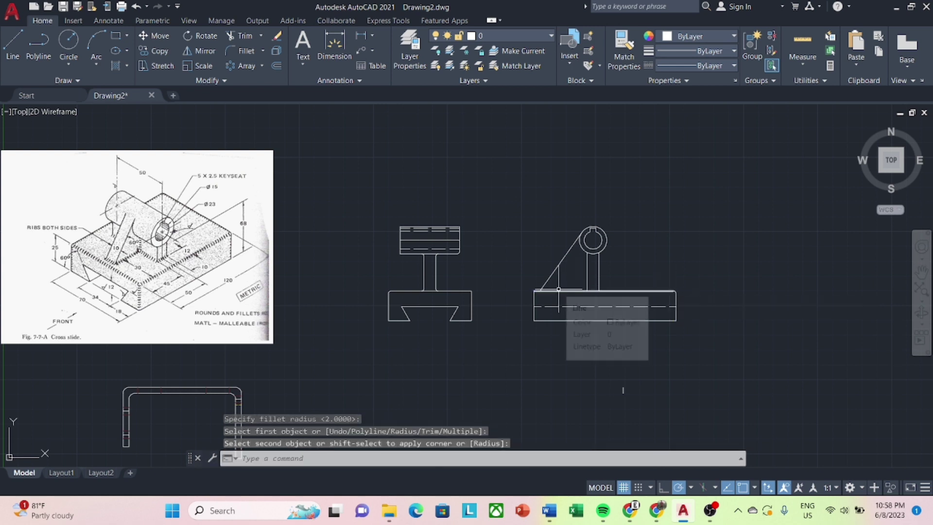
type("f")
key("Return")
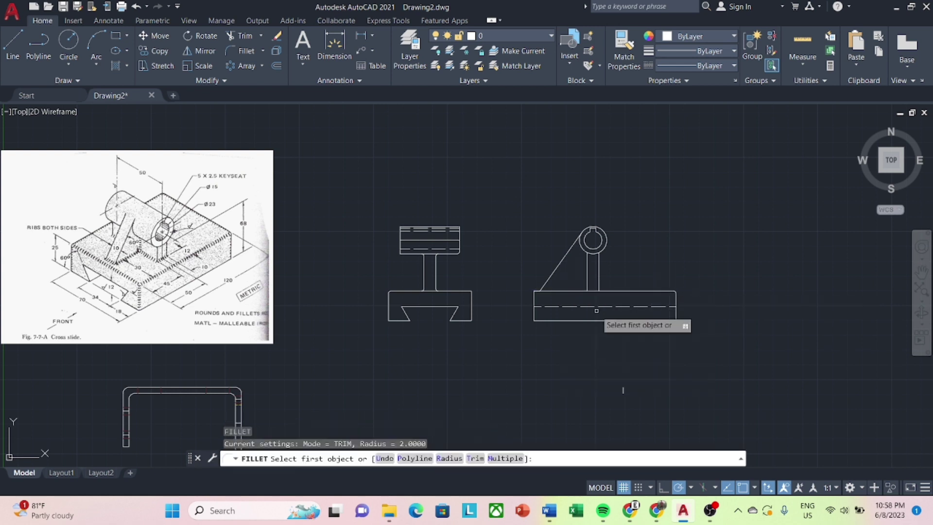
type("m")
key("Return")
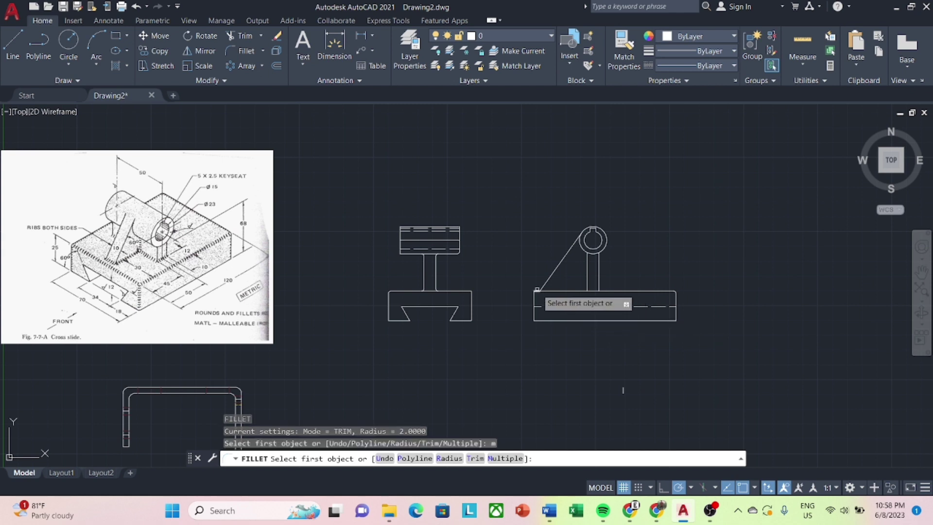
scroll(542, 300, "up", 2)
left_click(528, 300)
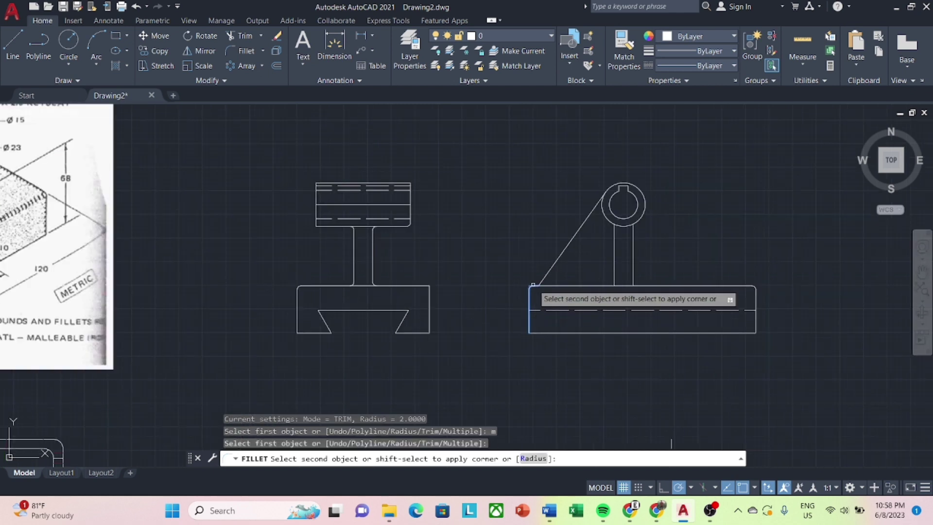
left_click(532, 287)
left_click(541, 283)
scroll(541, 284, "up", 4)
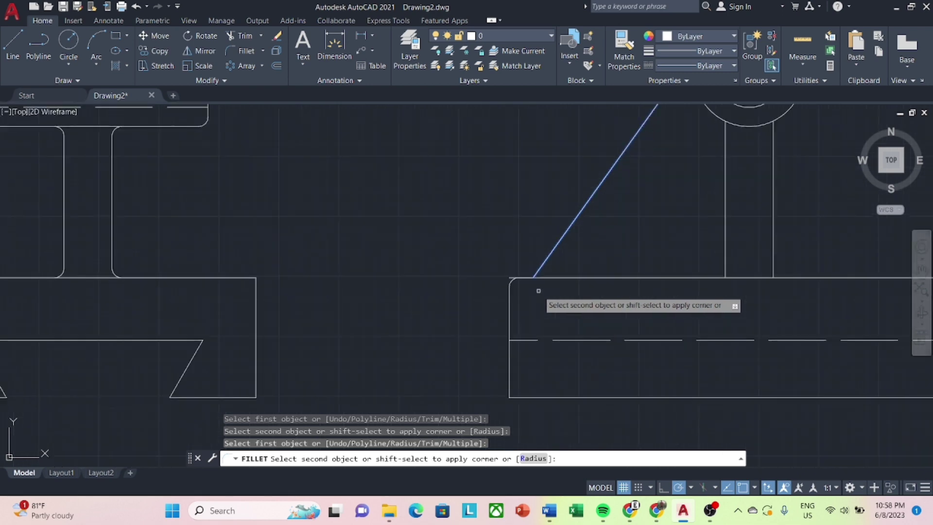
left_click(529, 279)
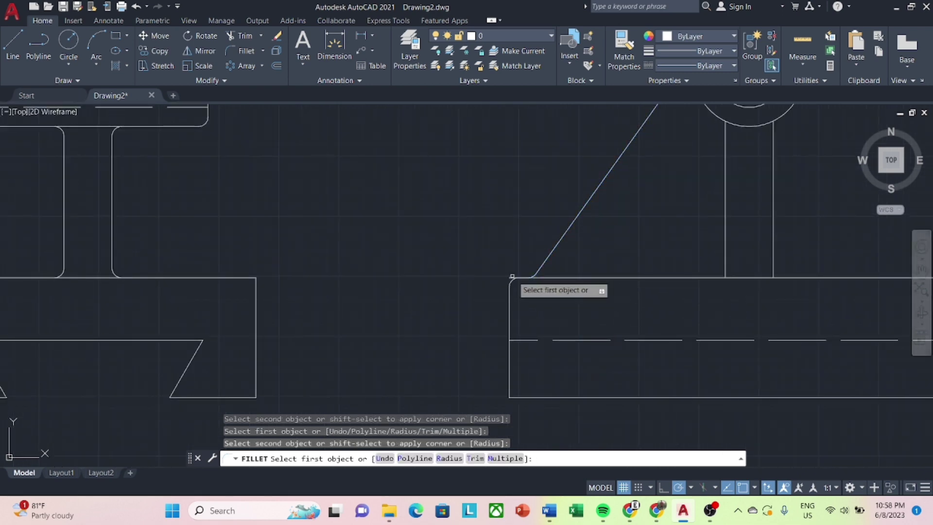
Fillet the right upright into the boss circle and into the base top edge.
scroll(670, 219, "down", 3)
scroll(638, 261, "down", 2)
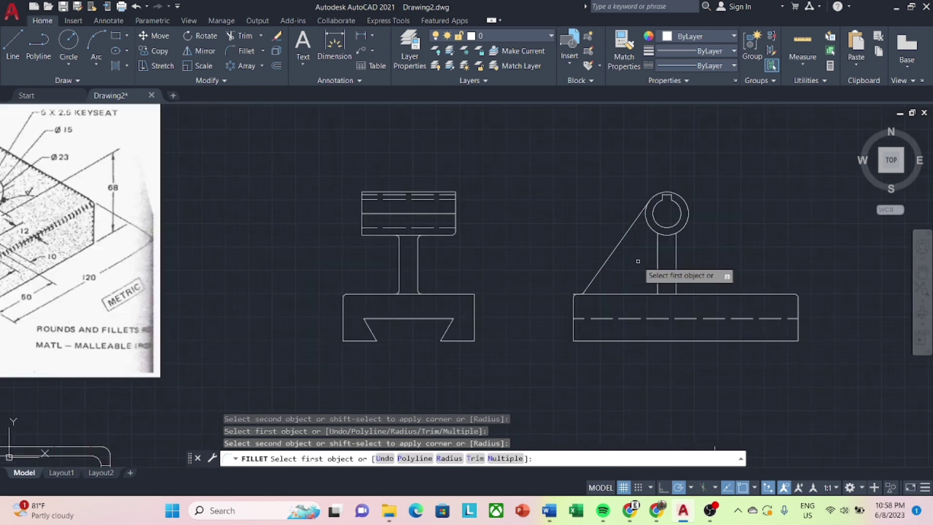
left_click(676, 248)
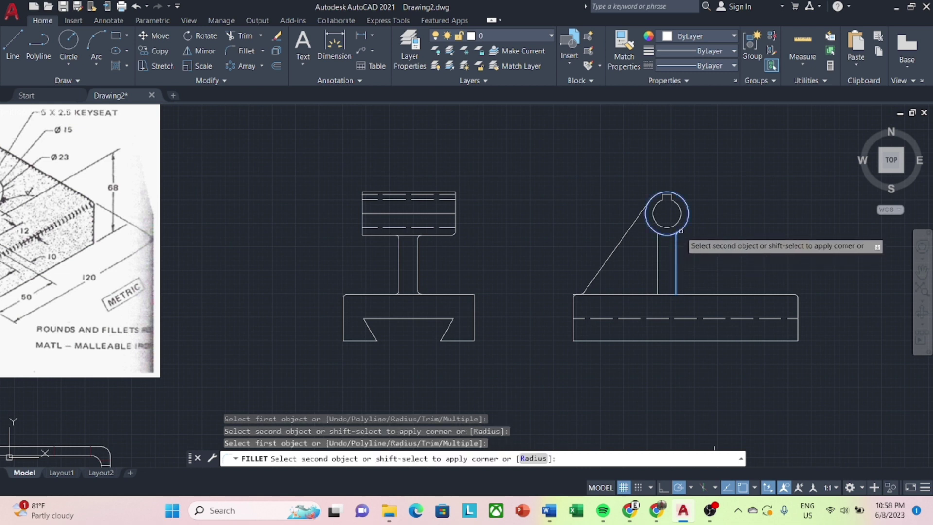
left_click(683, 231)
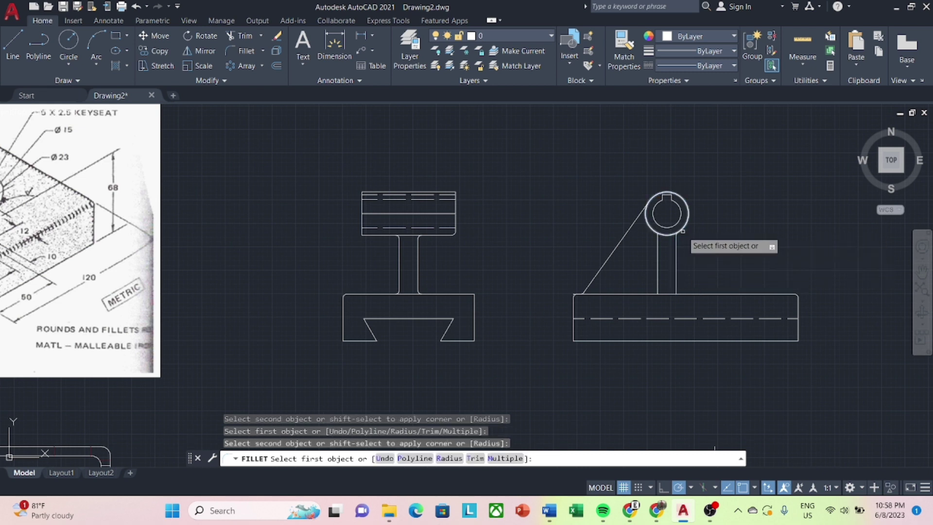
left_click(676, 282)
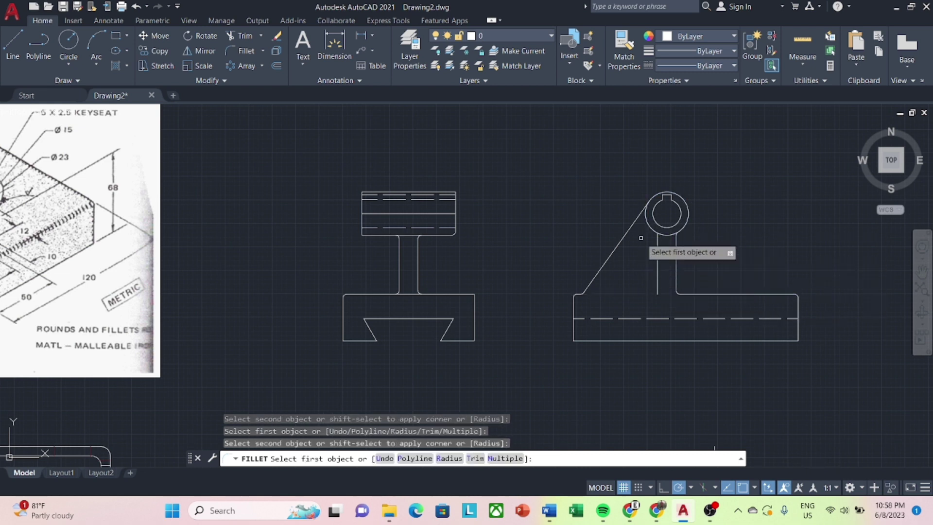
left_click(657, 245)
left_click(657, 246)
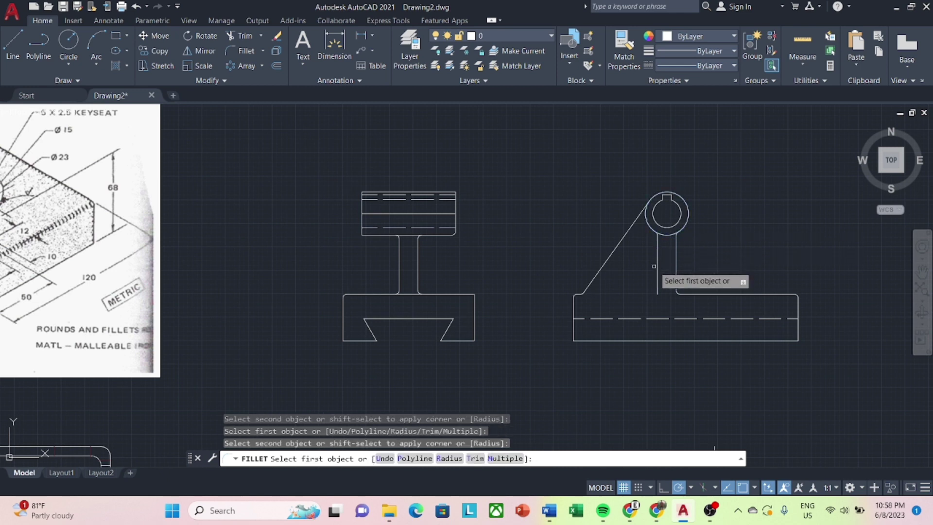
key("Escape")
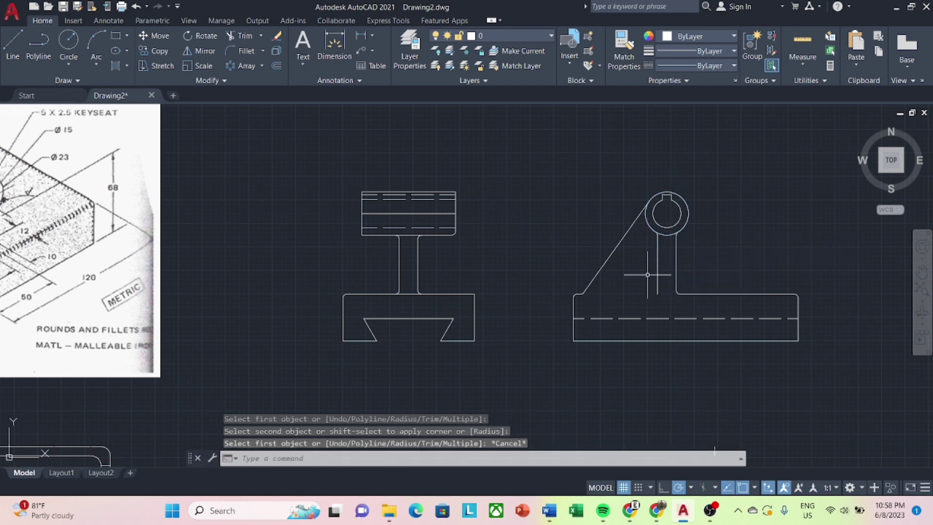
Abandon the extend and erase the slanted rib line.
type("cx")
key("Return")
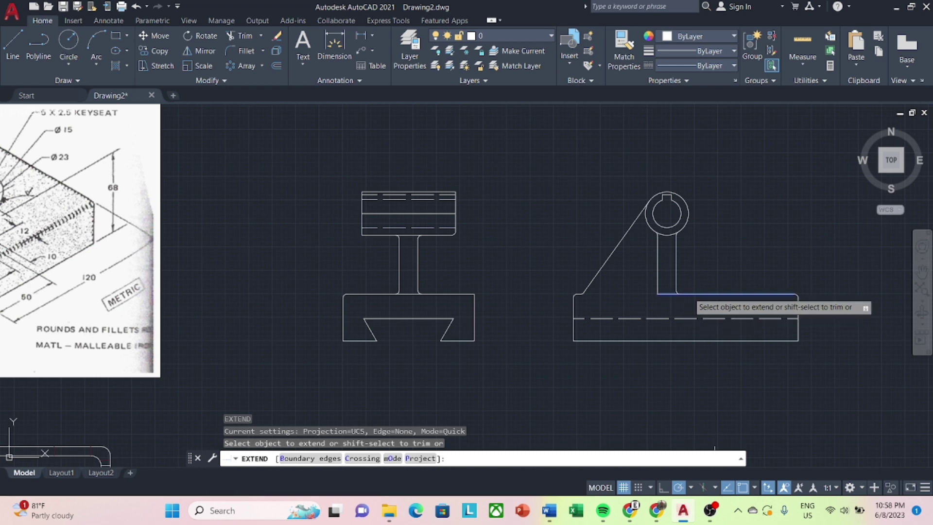
scroll(631, 280, "down", 2)
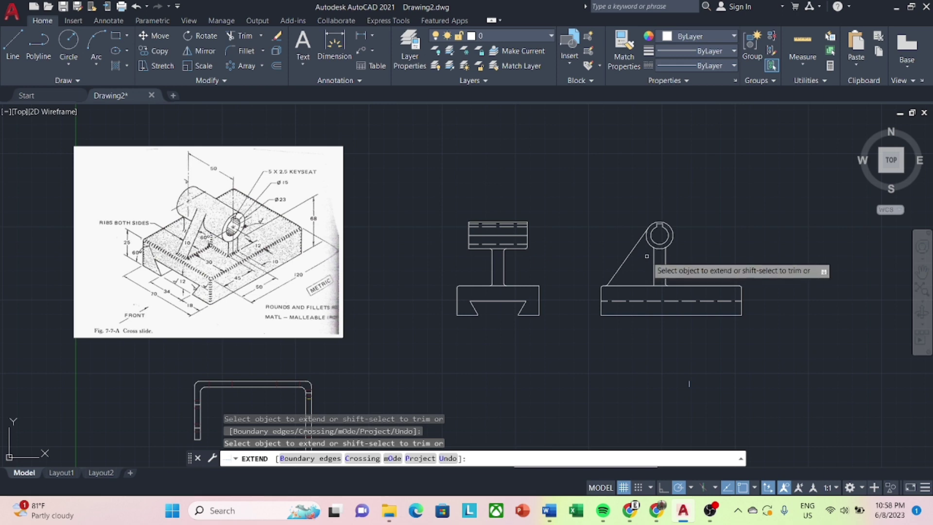
scroll(641, 265, "up", 1)
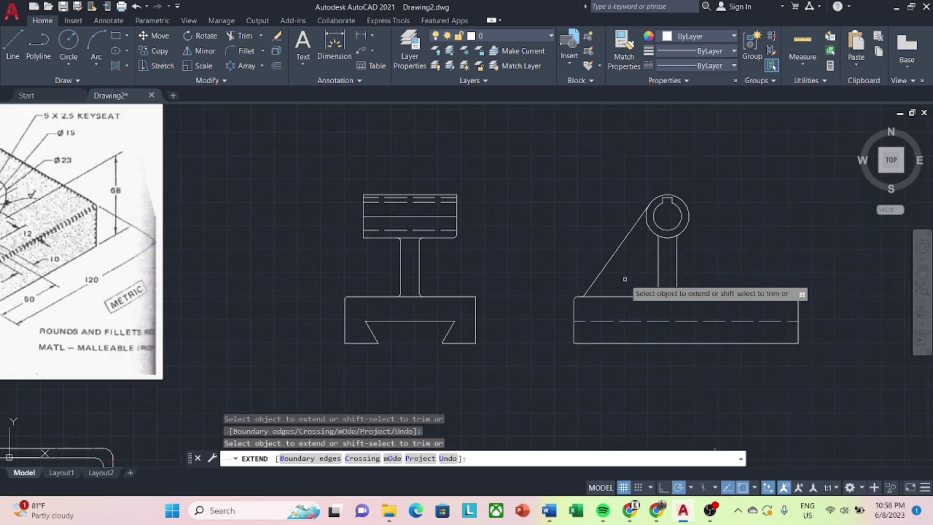
scroll(625, 277, "down", 1)
scroll(624, 279, "up", 2)
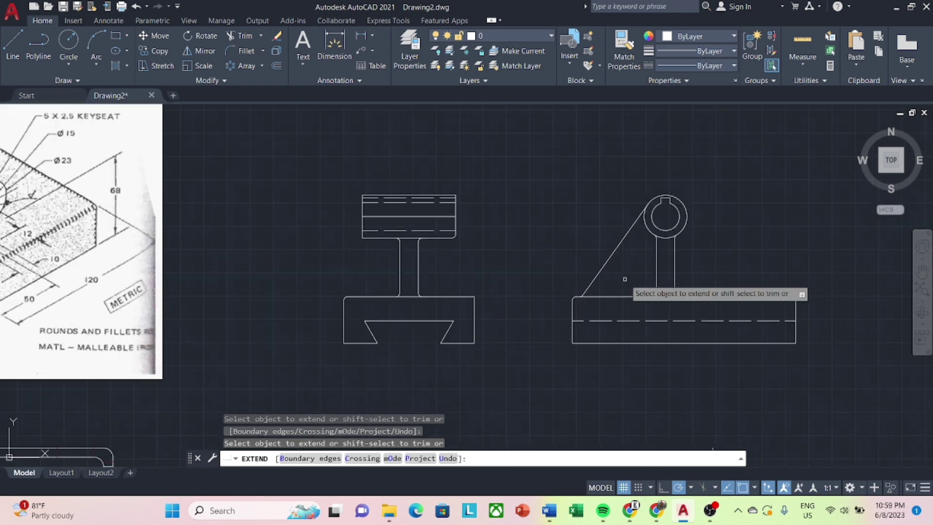
key("Escape")
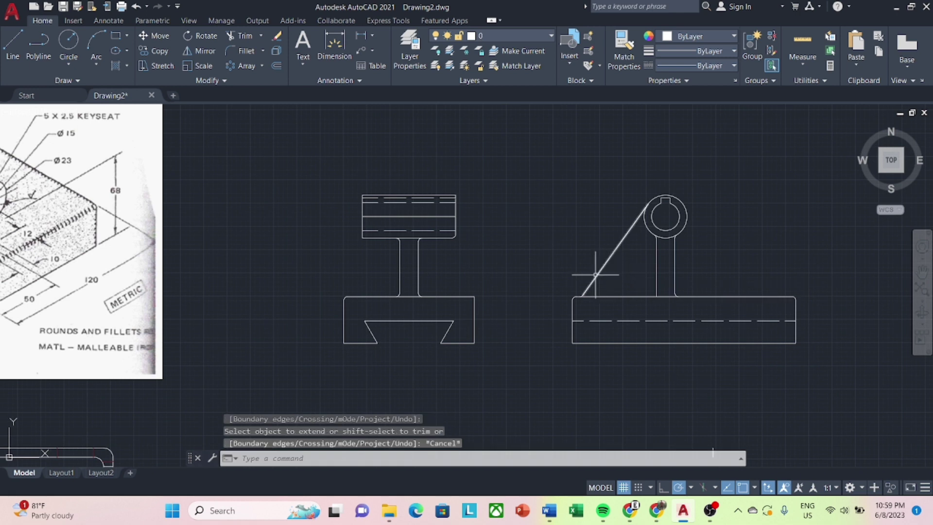
left_click(595, 274)
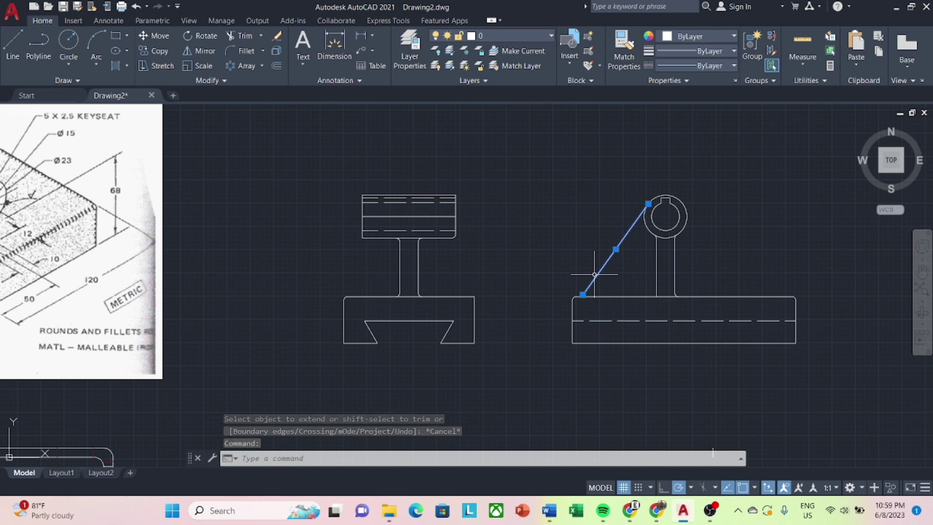
right_click(594, 274)
key("Escape")
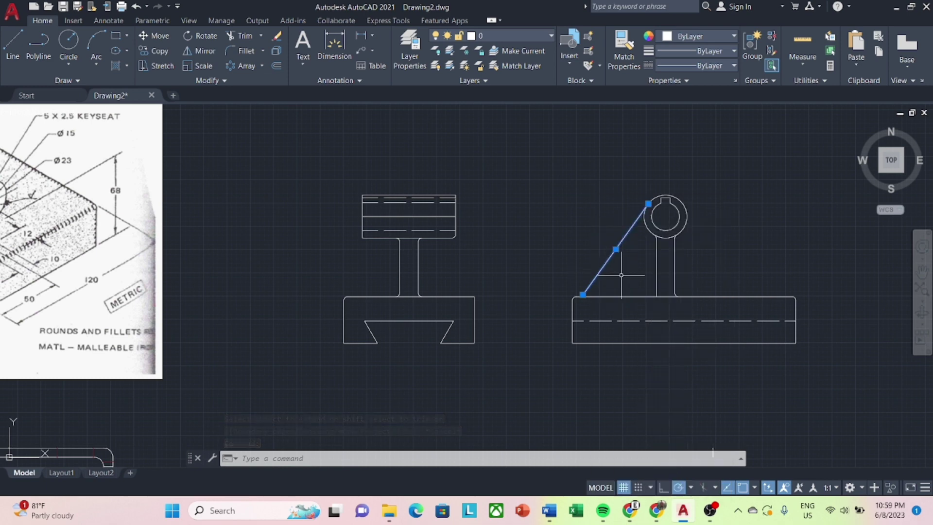
right_click(610, 273)
left_click(619, 273)
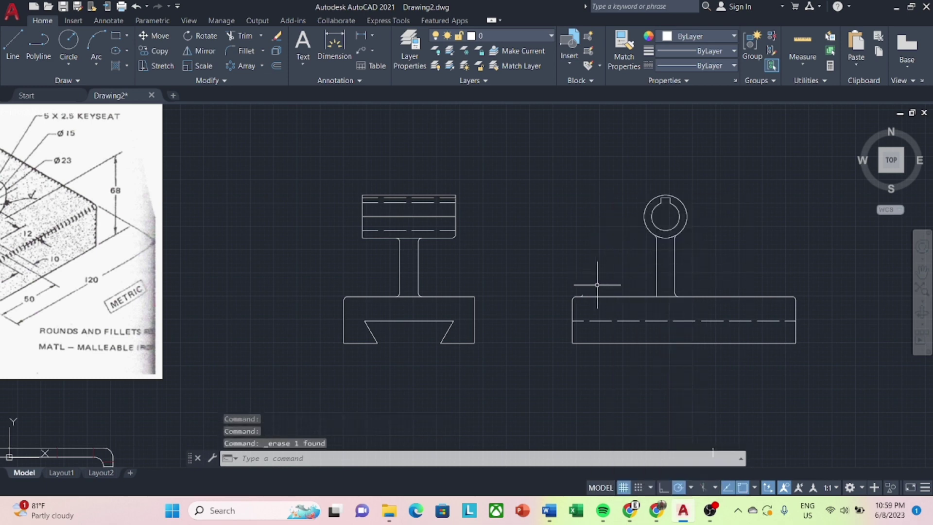
Erase the leftover stub at the base's top-left corner.
scroll(593, 288, "up", 4)
left_click(567, 307)
right_click(564, 308)
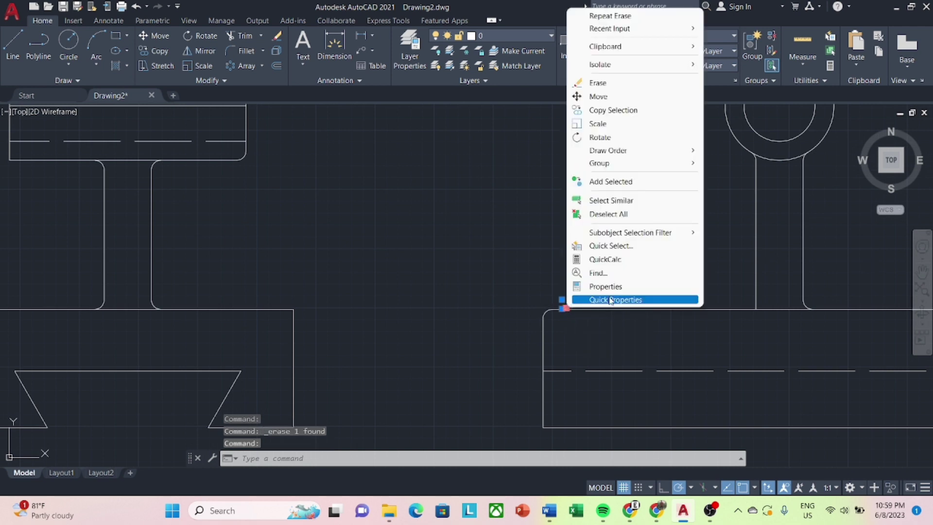
left_click(597, 83)
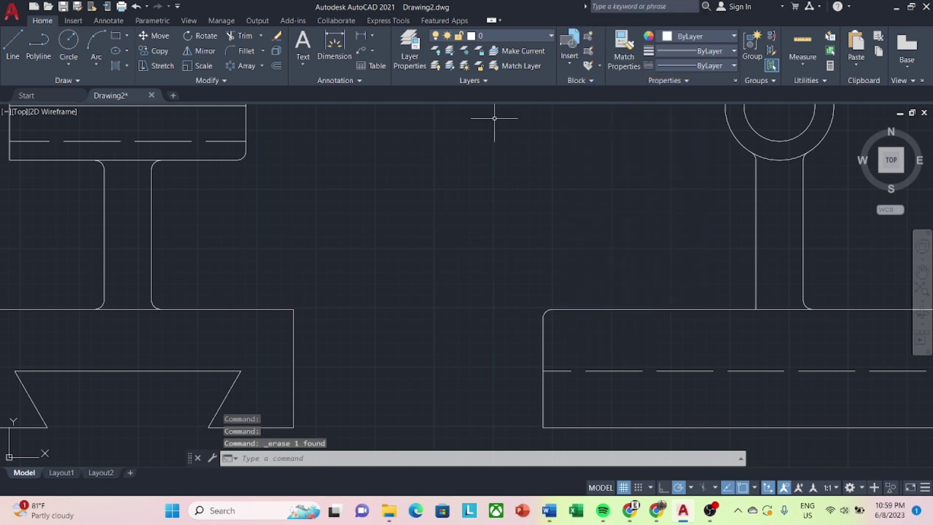
left_click(12, 44)
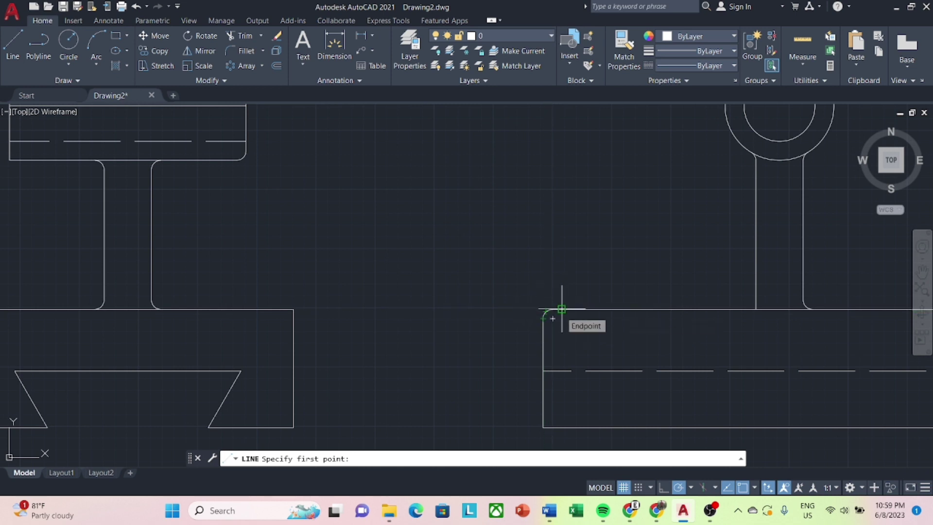
Draw a new rib line at 60° from the base's top-left corner toward the circle.
left_click(562, 309)
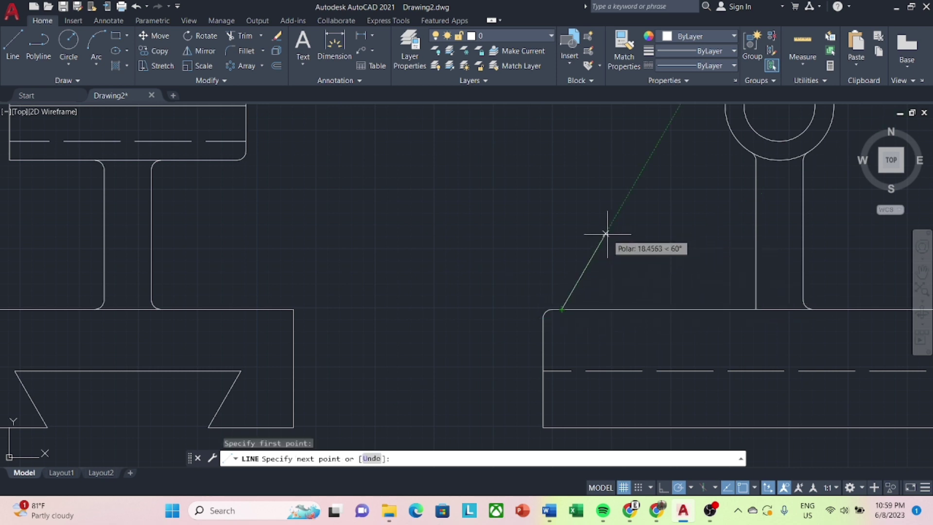
scroll(607, 232, "up", 2)
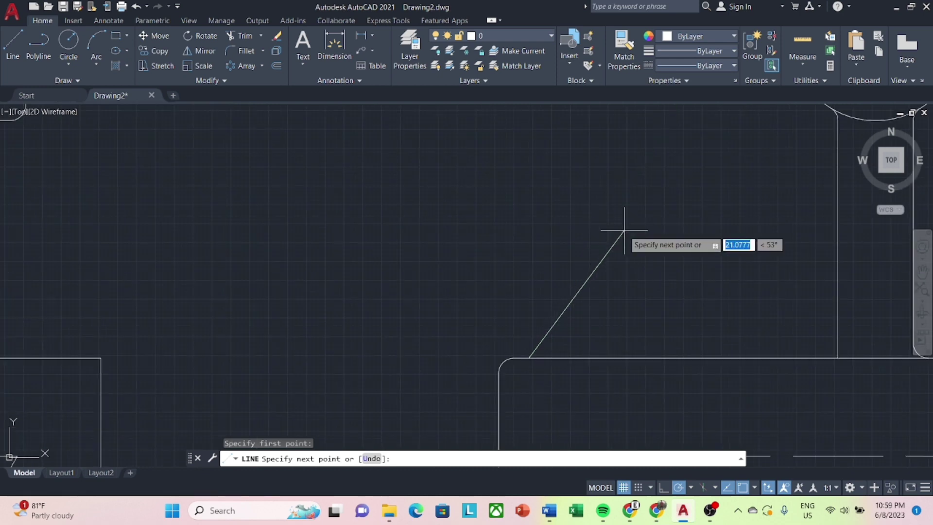
scroll(566, 312, "down", 3)
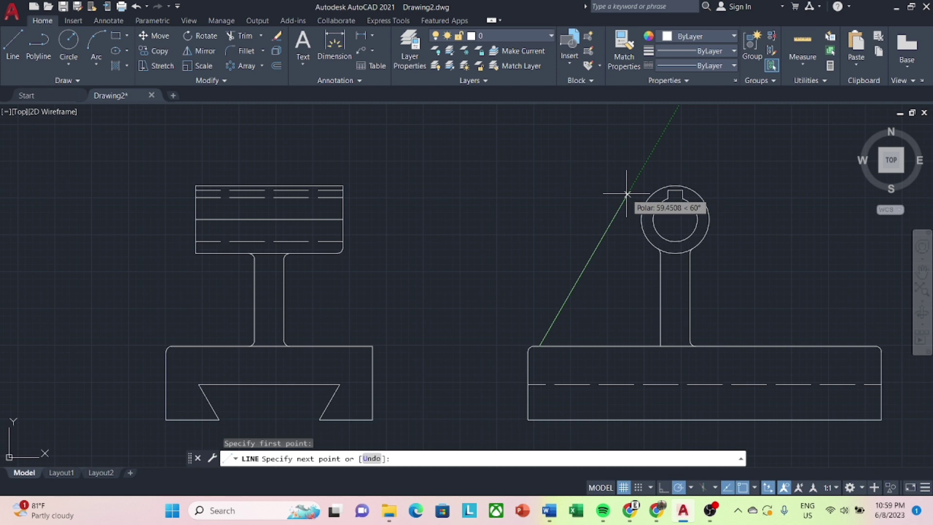
left_click(627, 192)
key("Escape")
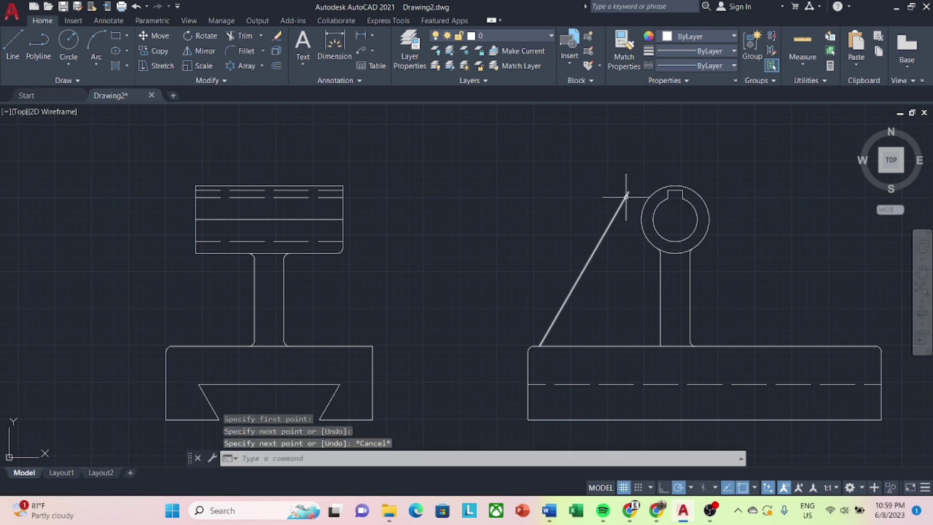
Move the rib line so its top end sits on the circle's left side.
left_click(609, 223)
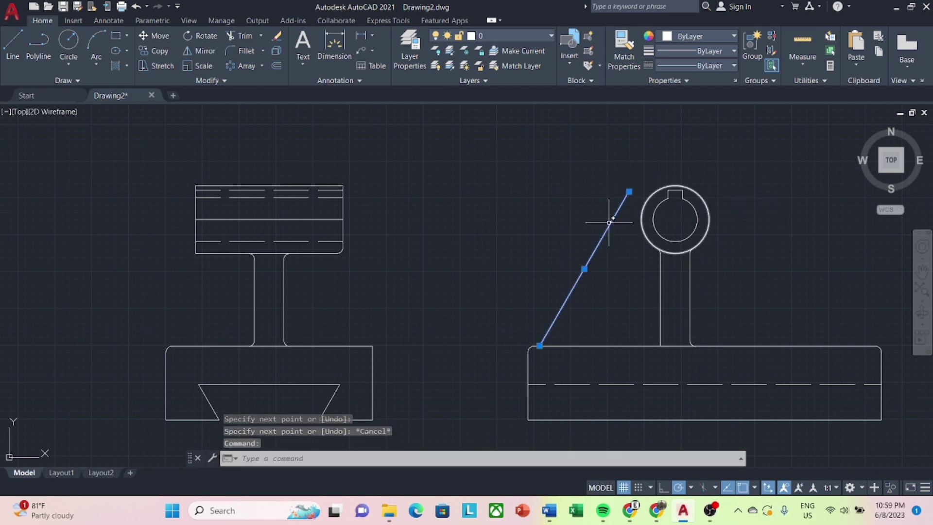
left_click(162, 37)
left_click(628, 192)
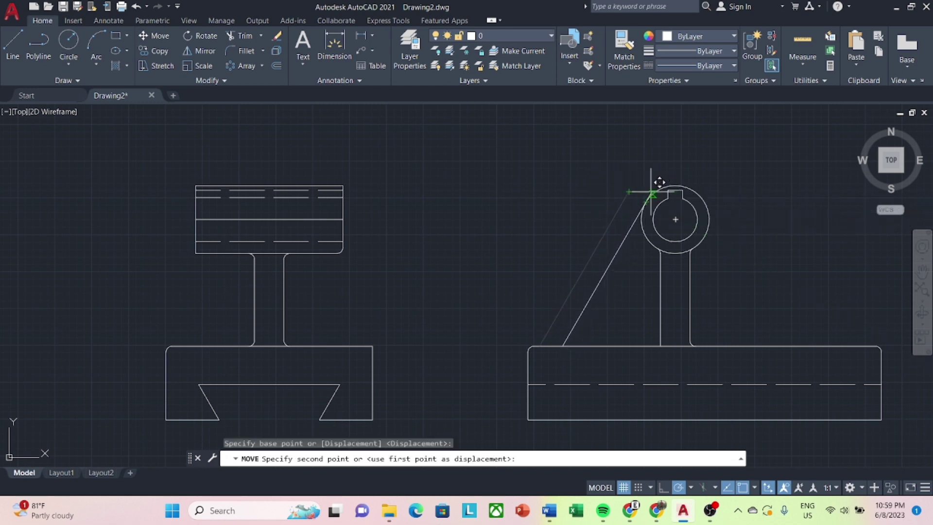
left_click(640, 217)
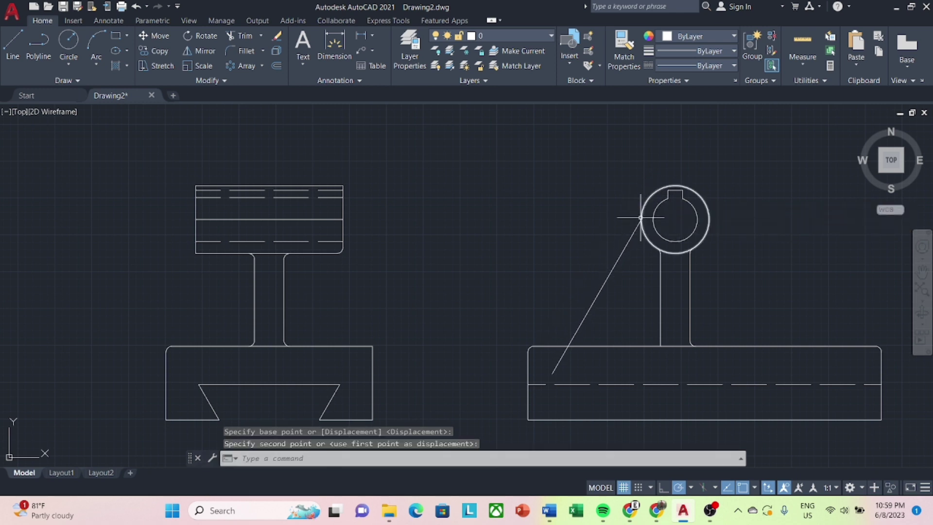
left_click(635, 226)
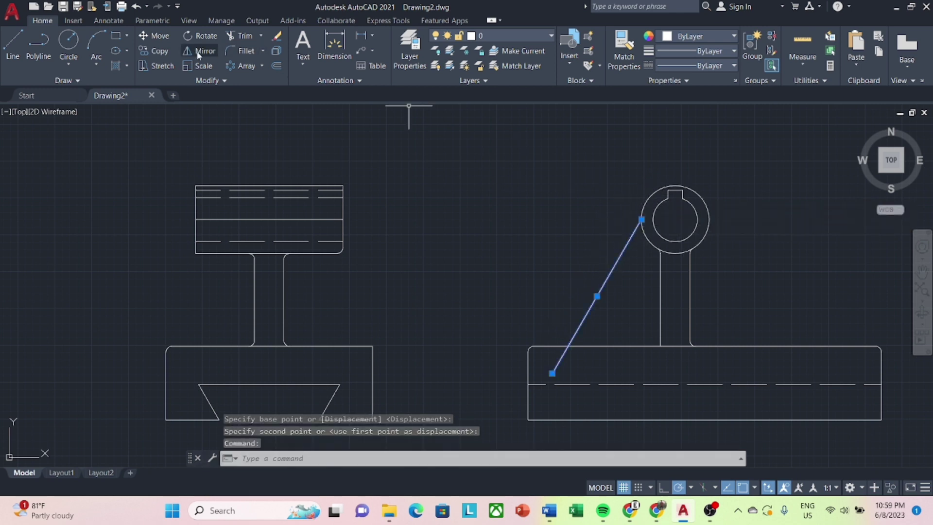
left_click(152, 51)
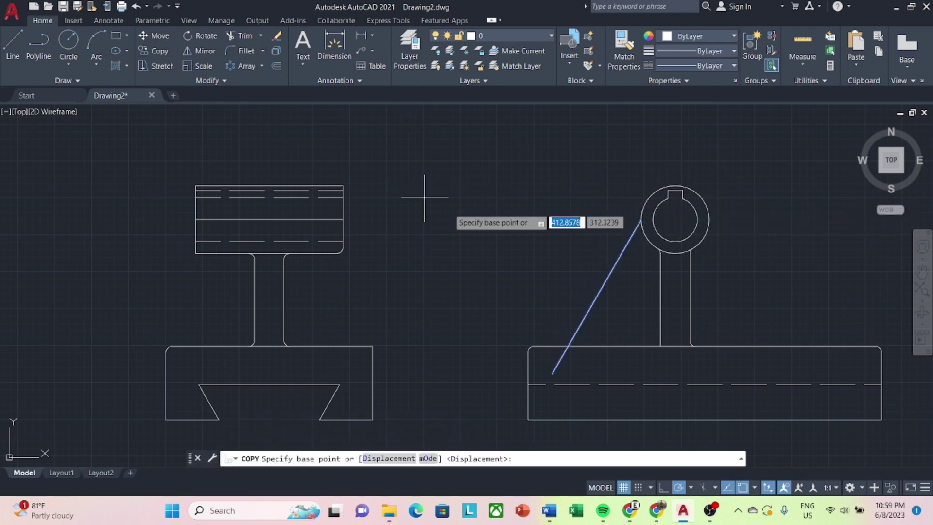
left_click(641, 219)
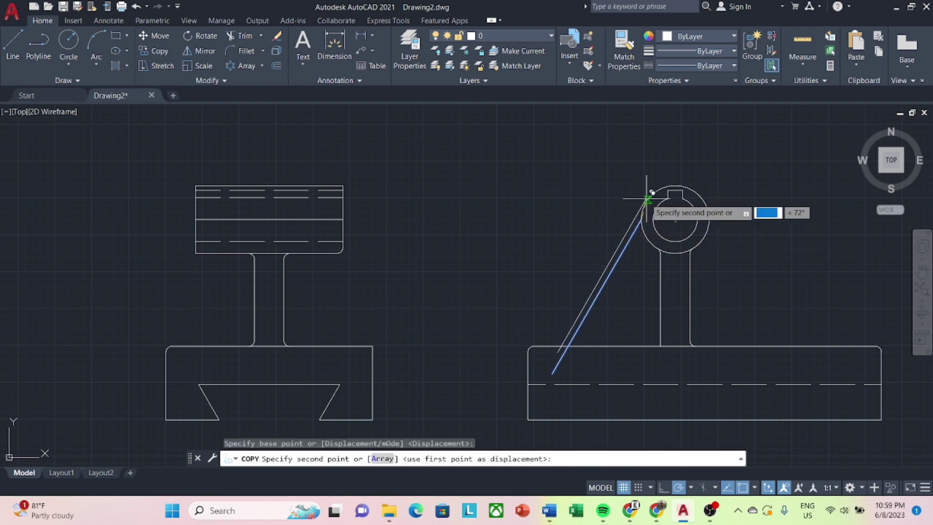
scroll(645, 204, "up", 2)
scroll(642, 189, "up", 2)
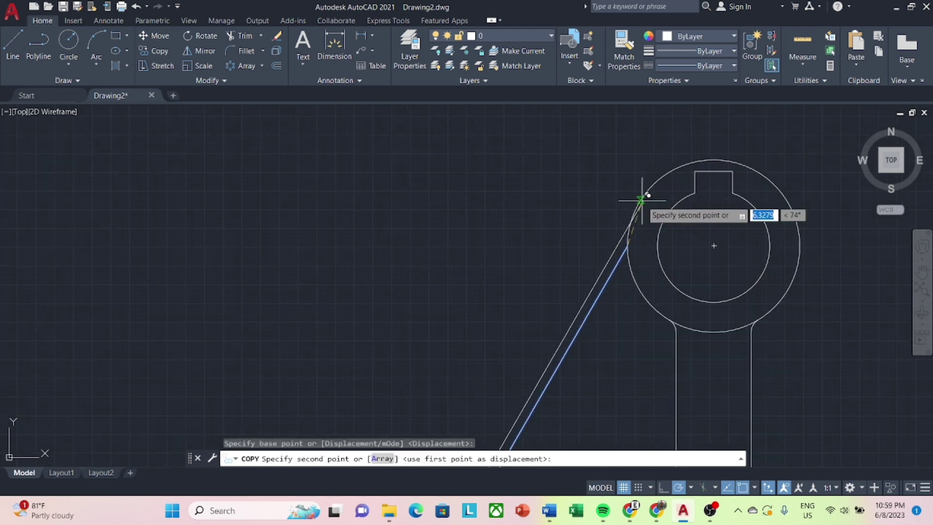
key("Escape")
left_click(625, 250)
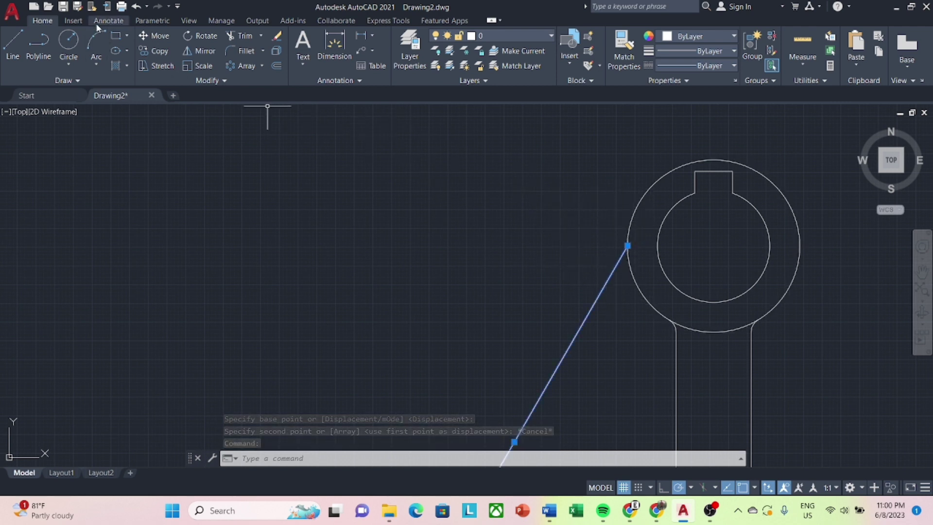
Apply a Tangent constraint between the outer boss circle and the rib line, keeping the circle fixed.
scroll(121, 48, "down", 2)
scroll(124, 41, "up", 1)
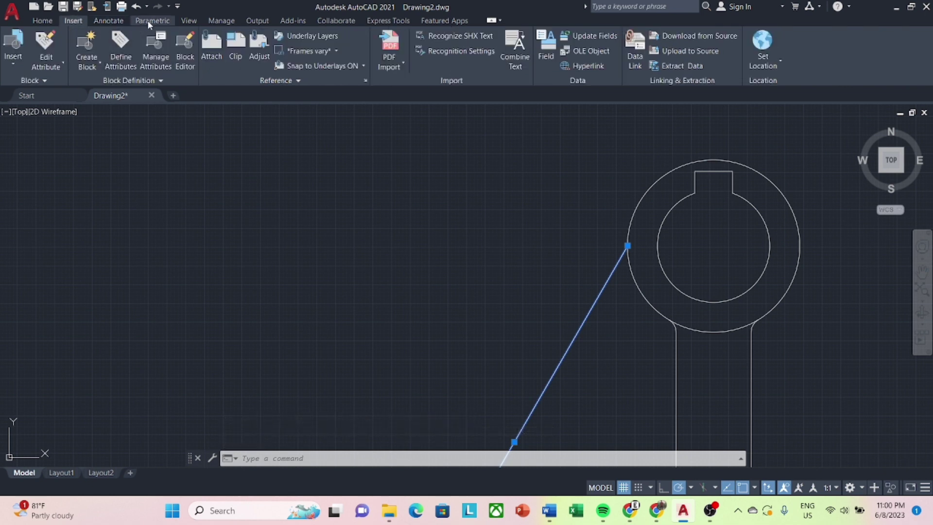
left_click(148, 21)
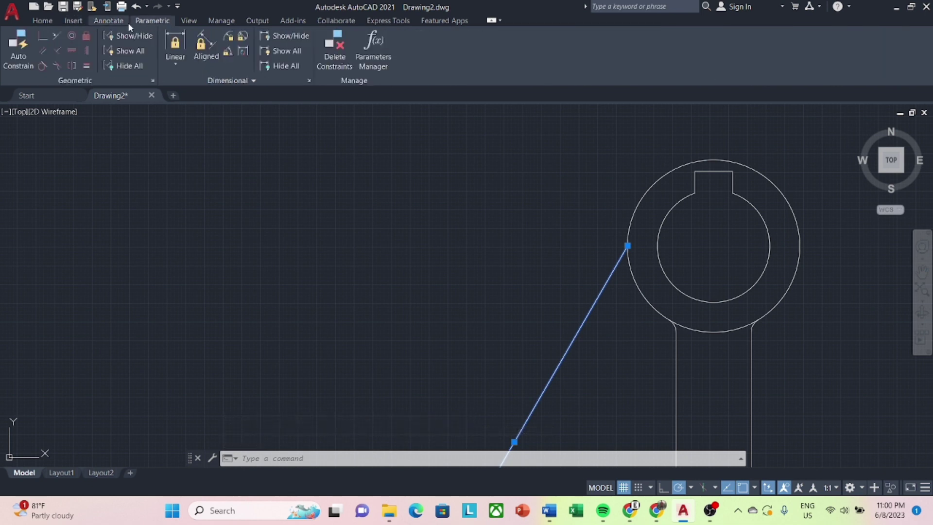
left_click(42, 66)
left_click(653, 309)
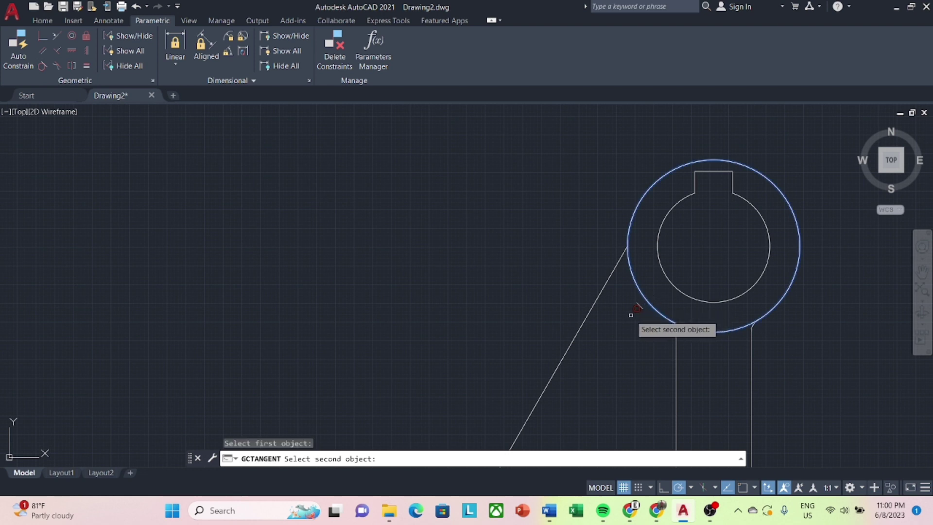
left_click(598, 309)
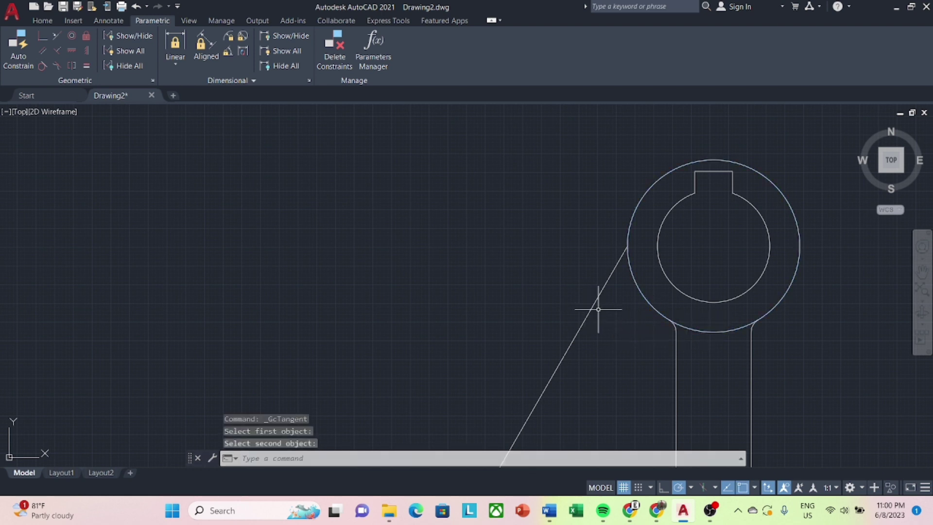
left_click(56, 68)
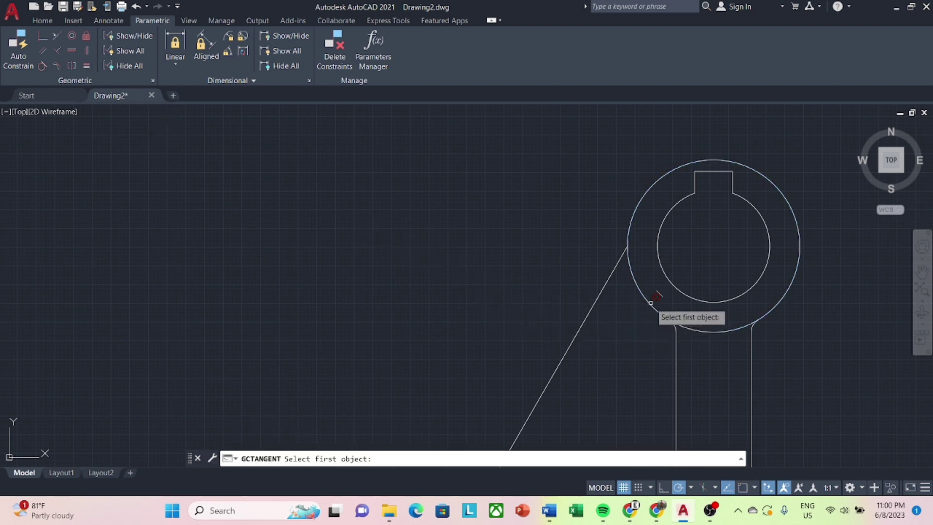
left_click(601, 290)
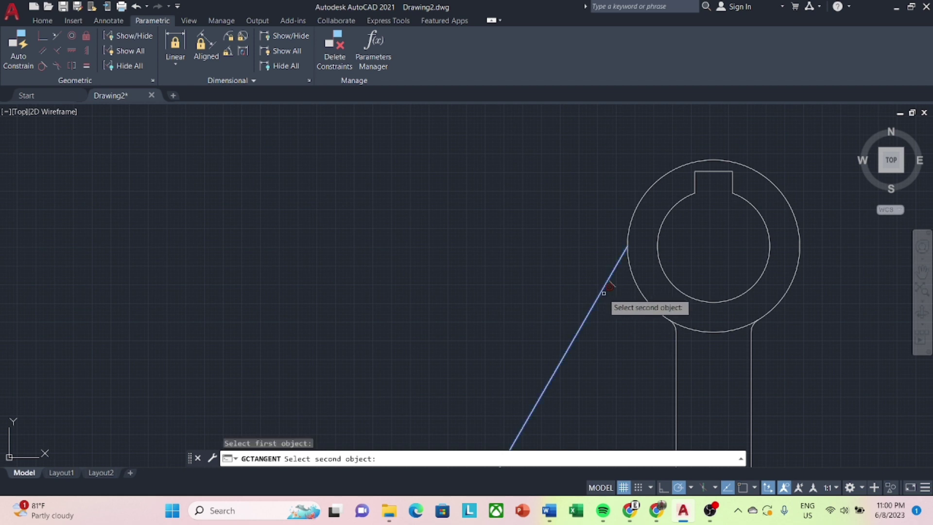
left_click(646, 298)
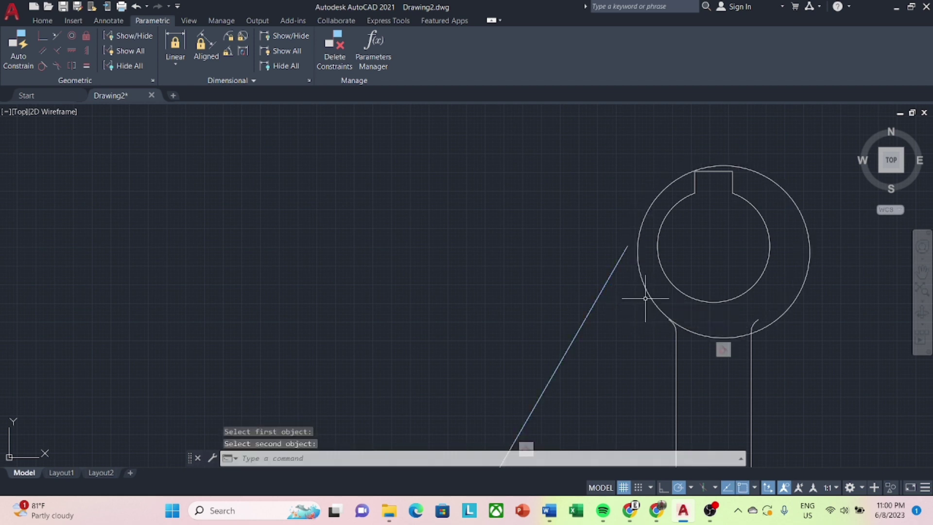
key("ctrl+z")
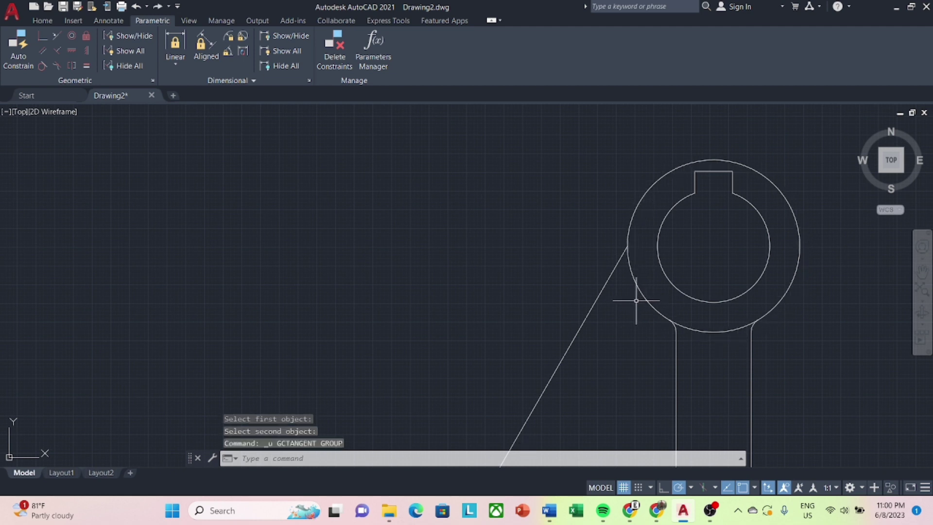
left_click(42, 69)
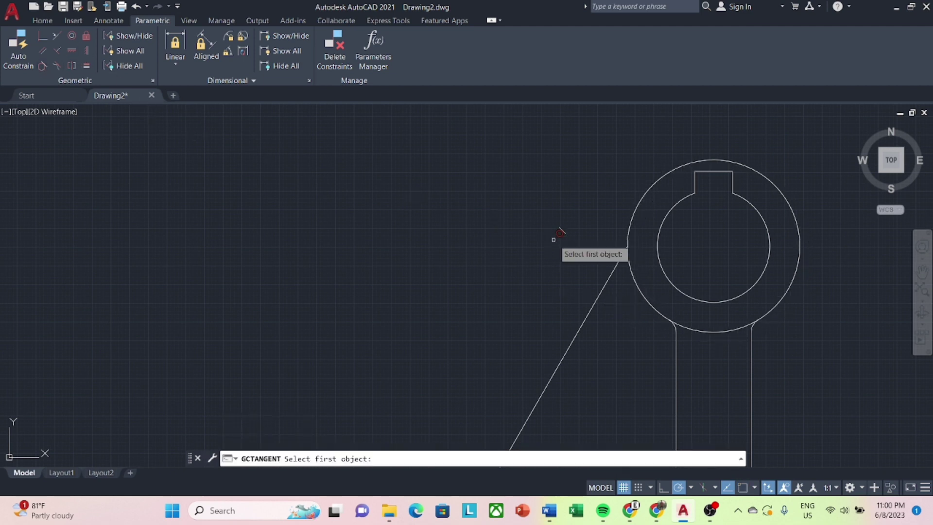
left_click(638, 288)
left_click(604, 289)
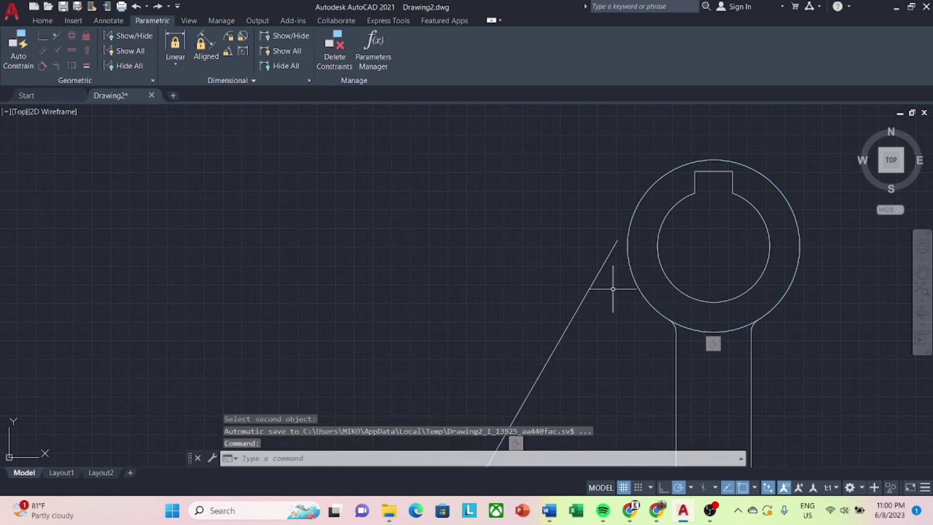
Frame both orthographic views, starting then cancelling an extend.
type("ex")
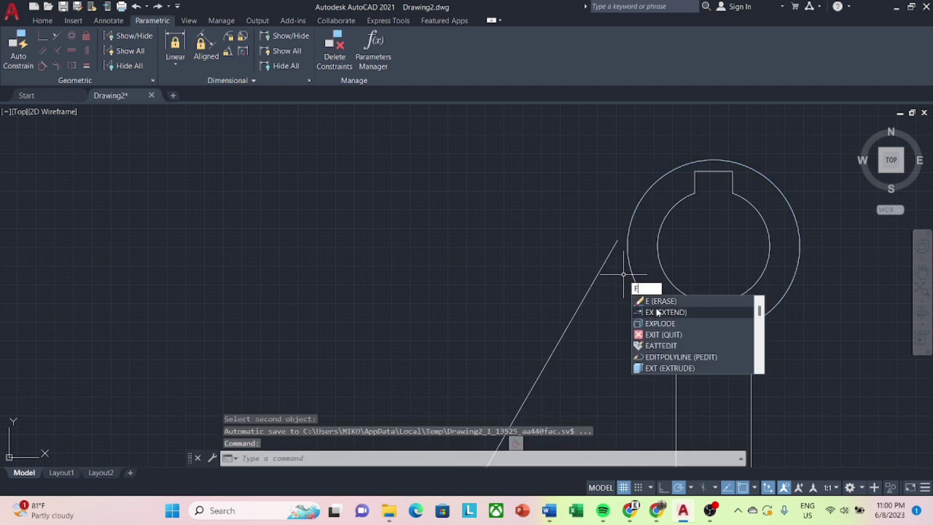
key("Return")
scroll(631, 337, "down", 2)
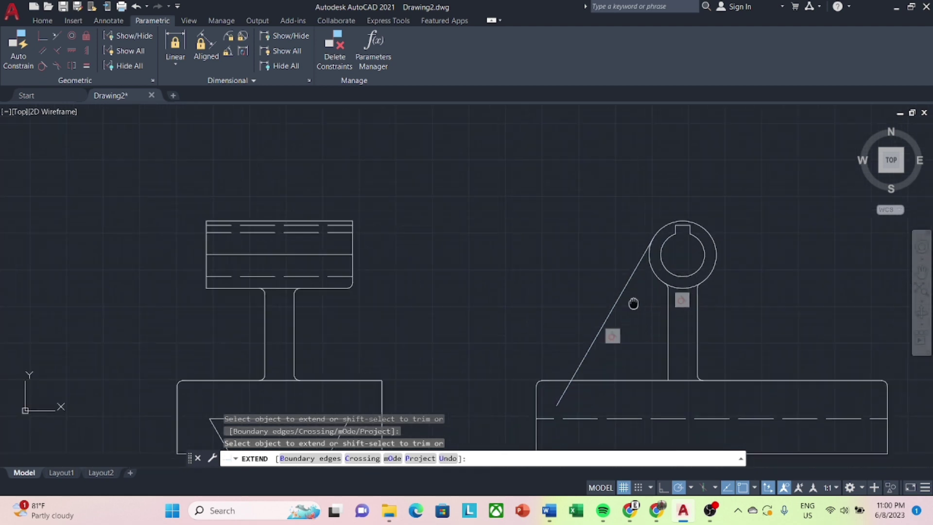
middle_click_drag(632, 338, 655, 261)
key("Escape")
type("TR")
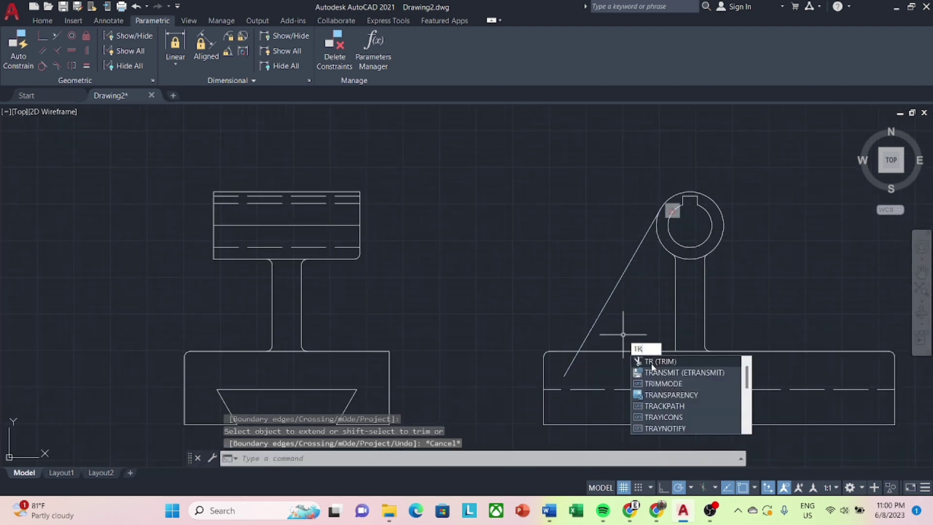
Trim the slanted line below the base edge, abandoning a corner-rounding attempt.
key("Return")
left_click(570, 363)
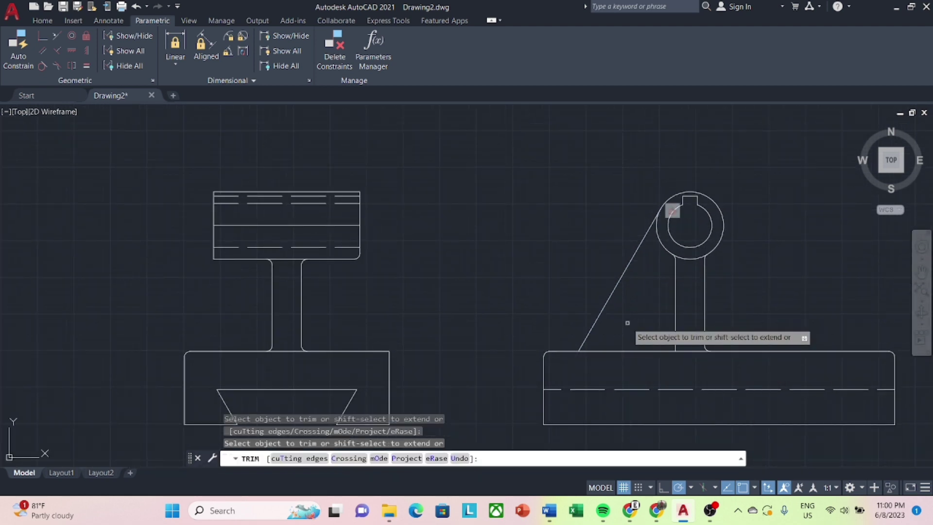
key("Escape")
type("f")
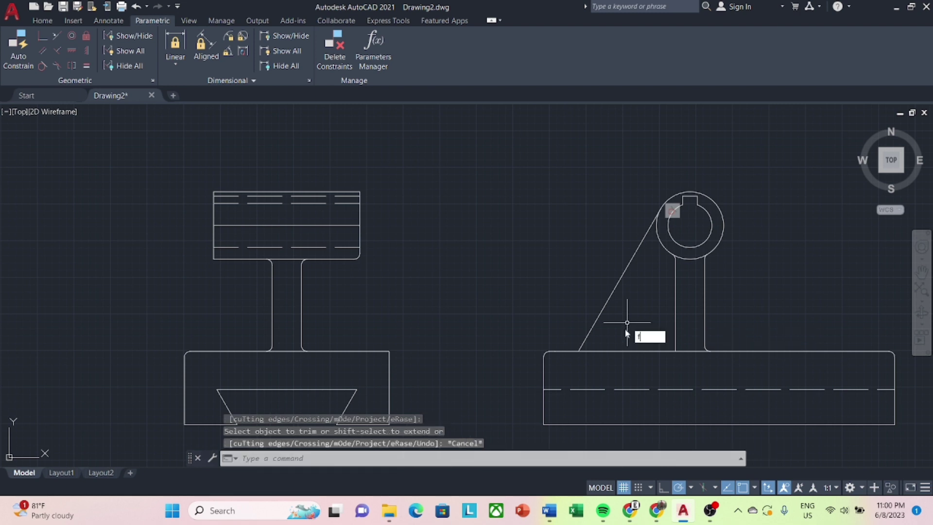
key("Return")
left_click(583, 342)
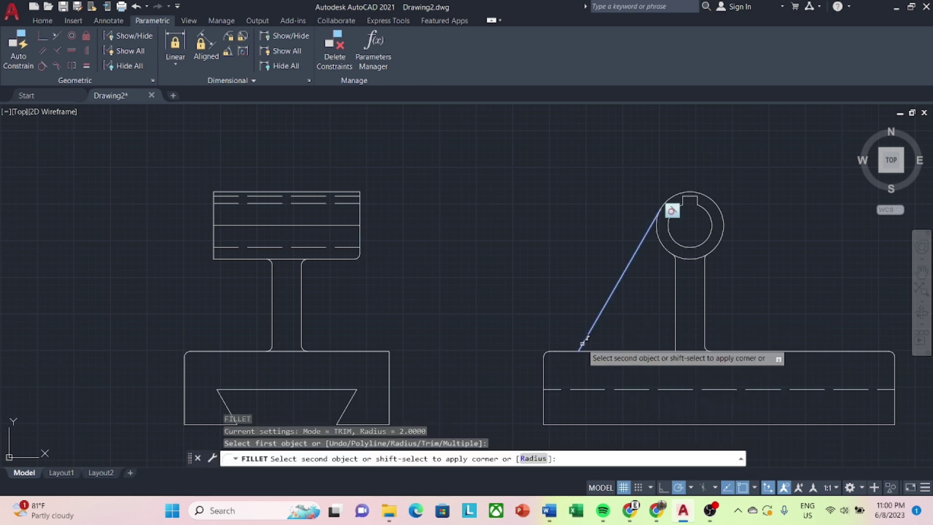
key("Escape")
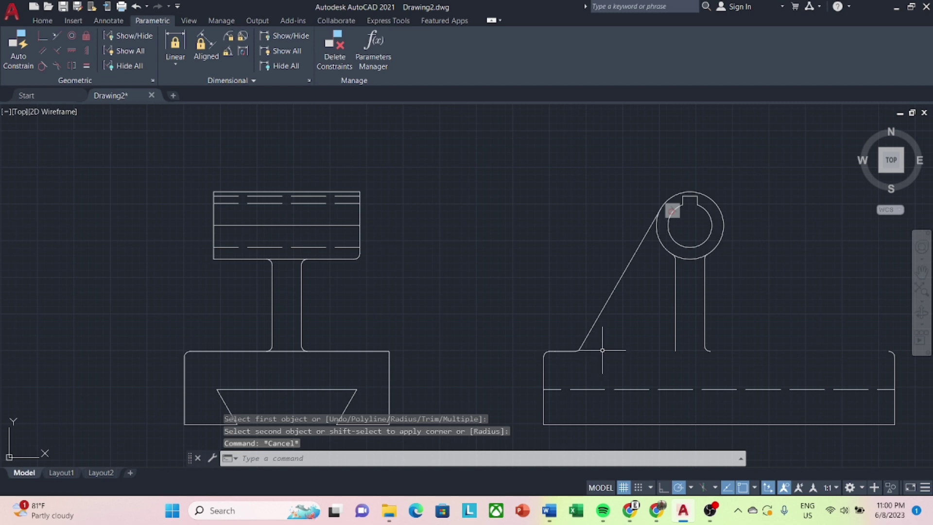
Extend the base top edge toward the right.
type("ex")
key("Return")
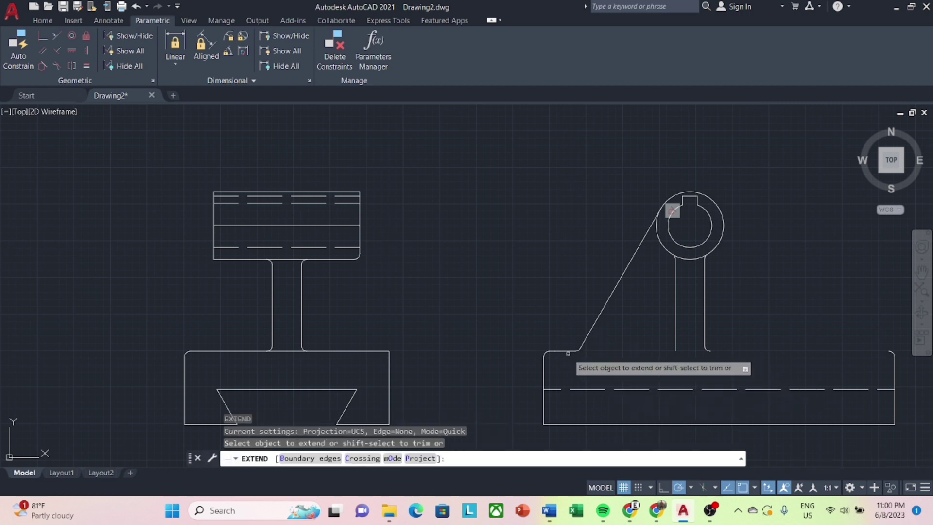
left_click(569, 351)
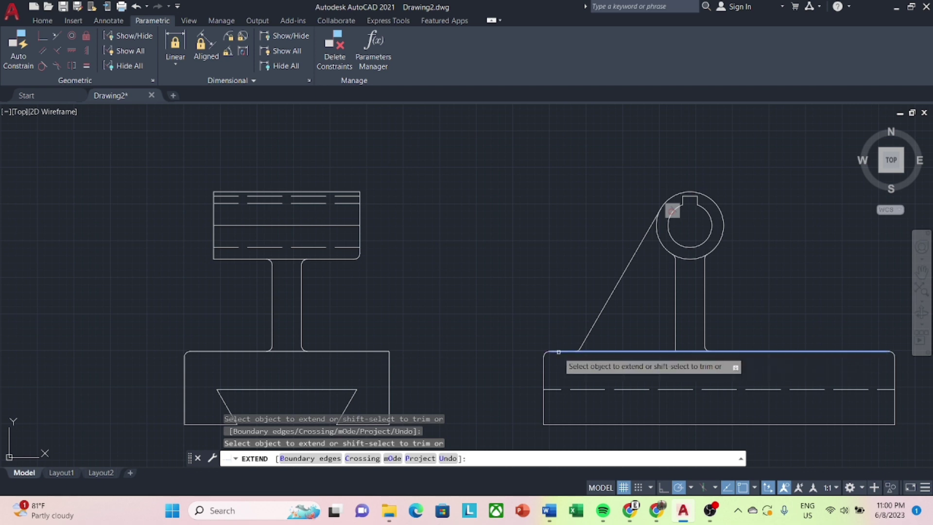
key("Escape")
scroll(558, 353, "up", 2)
Delete the small rounded arc at the corner.
left_click(547, 348)
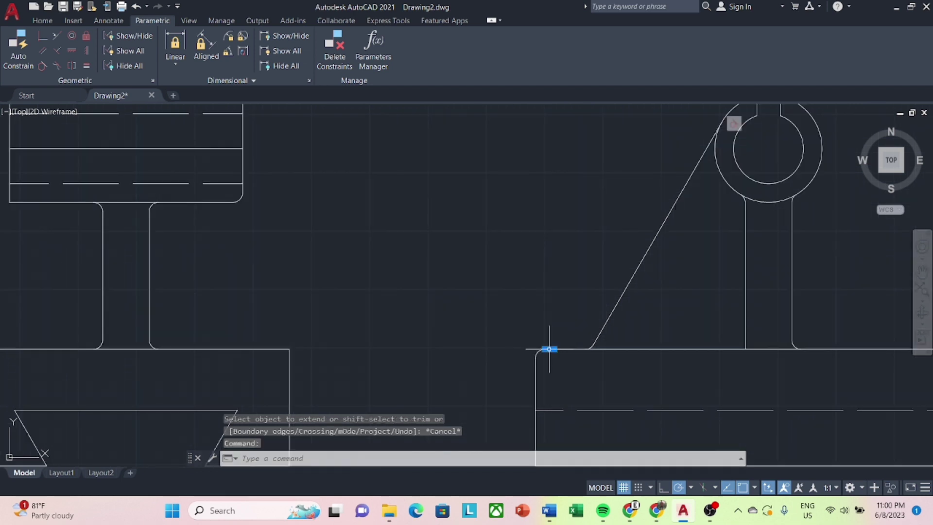
right_click(546, 348)
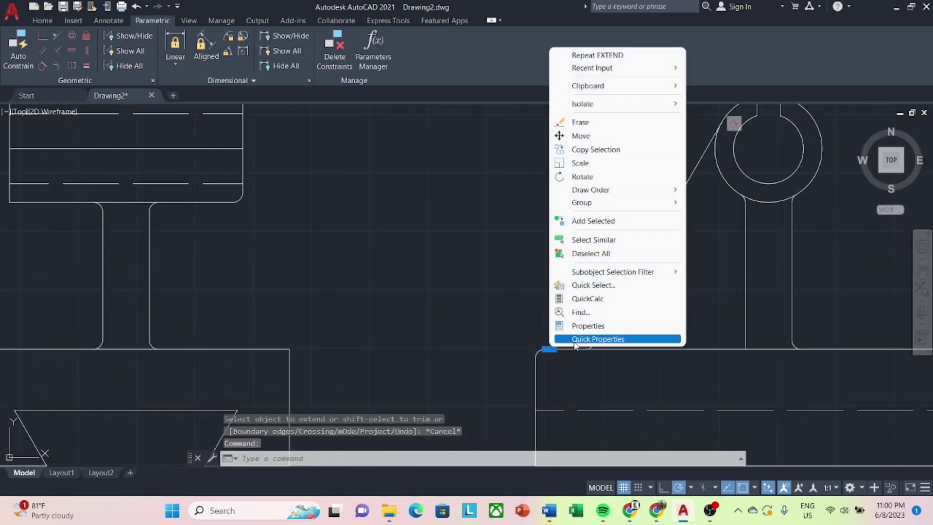
left_click(583, 122)
scroll(606, 304, "down", 1)
scroll(583, 321, "up", 1)
type("e")
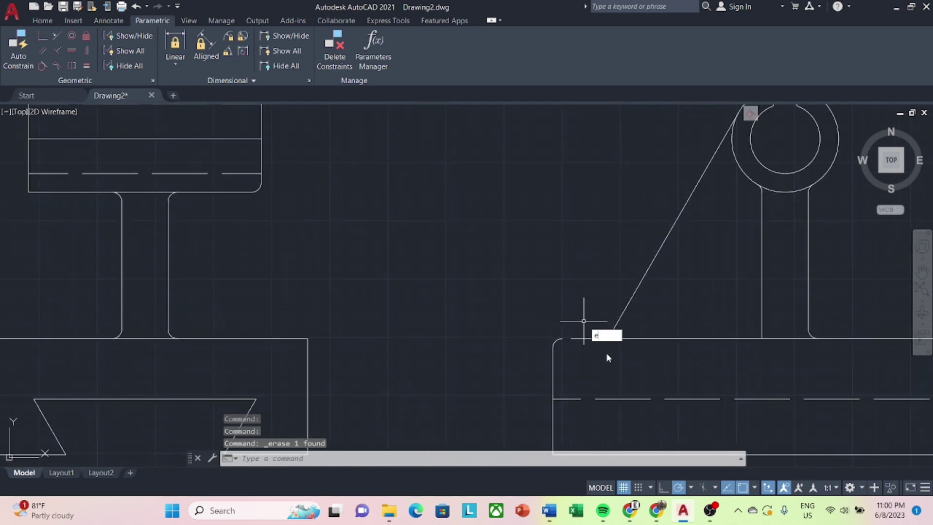
Bring the whole side view into view, cancelling another extend attempt.
type("x")
key("Return")
scroll(583, 293, "down", 2)
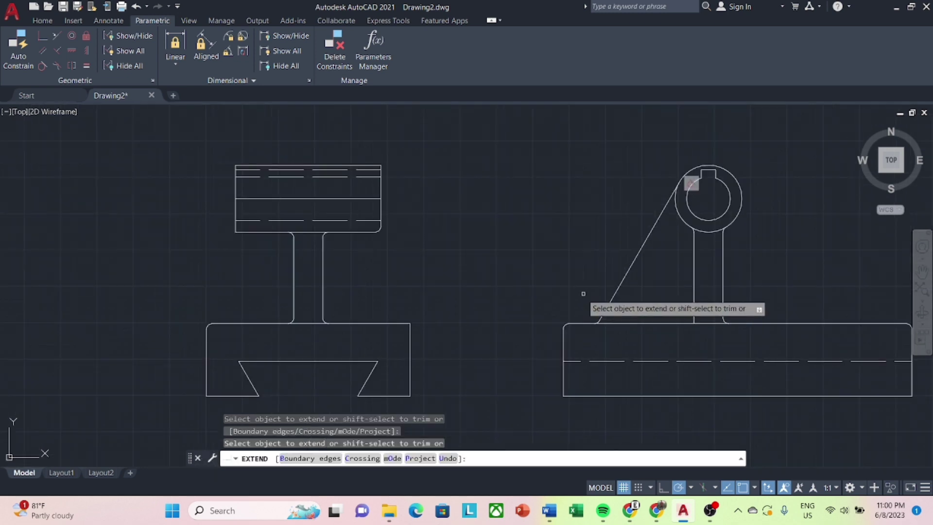
middle_click_drag(583, 294, 529, 330)
key("Escape")
scroll(628, 286, "down", 2)
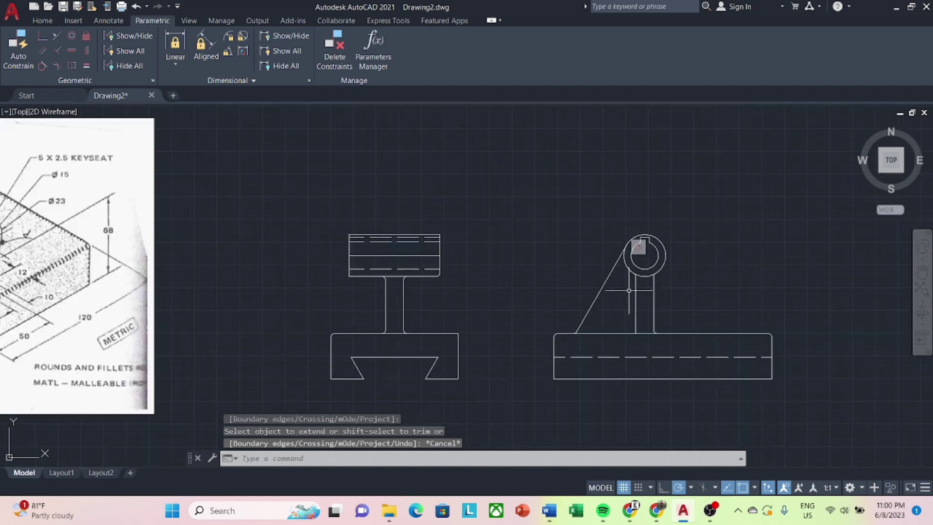
scroll(781, 271, "down", 2)
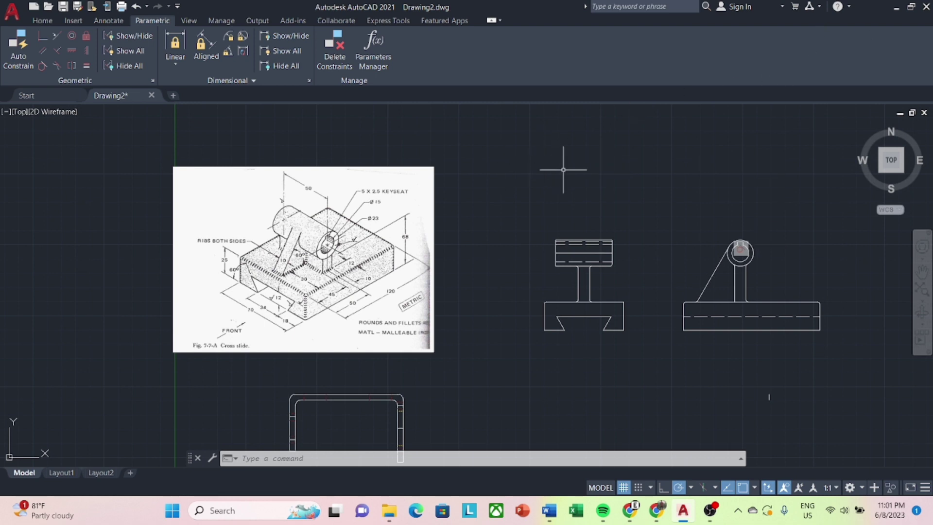
scroll(780, 320, "up", 4)
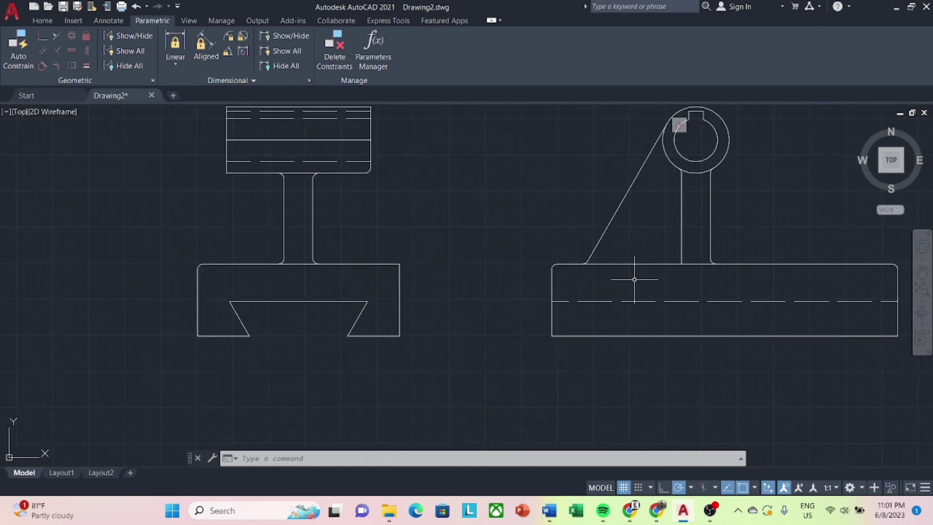
Fillet the base top edge with the left post line.
type("f")
key("Return")
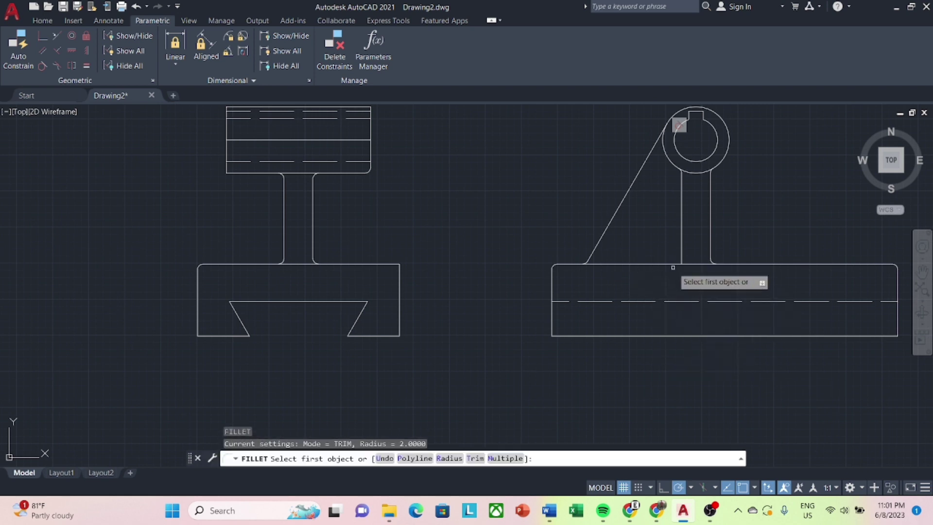
left_click(673, 266)
left_click(681, 250)
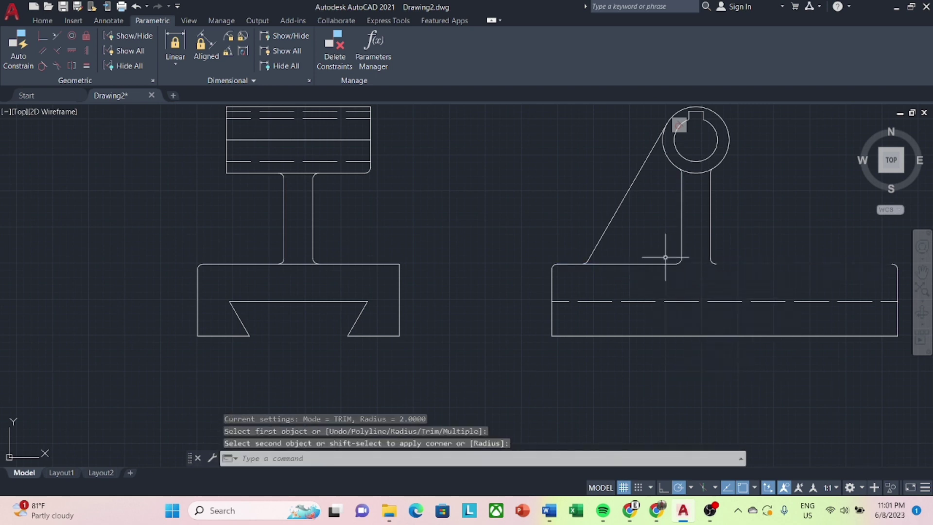
key("Escape")
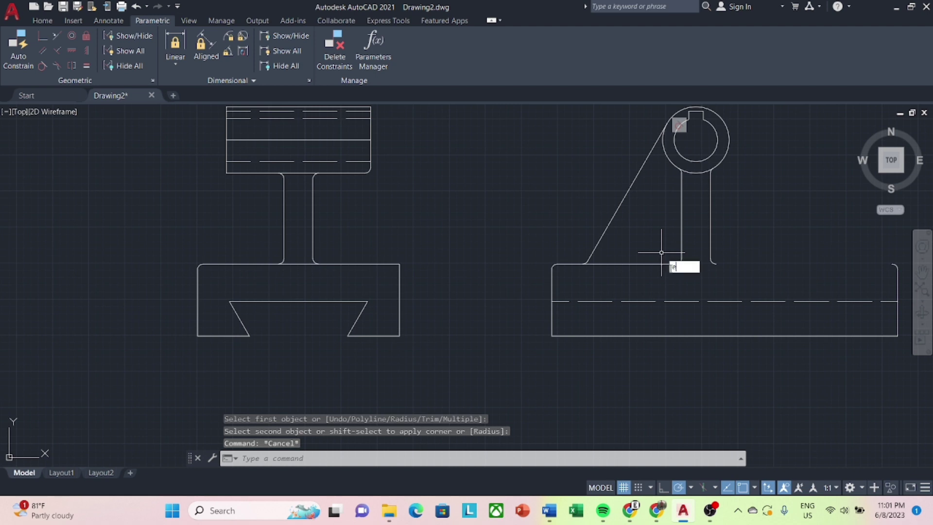
Stop extending and reposition the view around the drawing and reference image.
type("x")
key("Return")
left_click(663, 265)
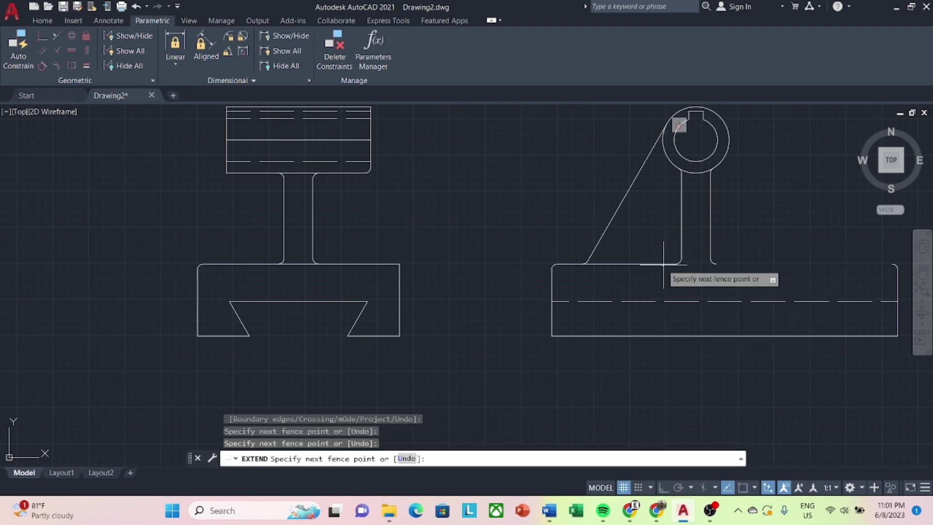
key("Return")
scroll(660, 255, "down", 2)
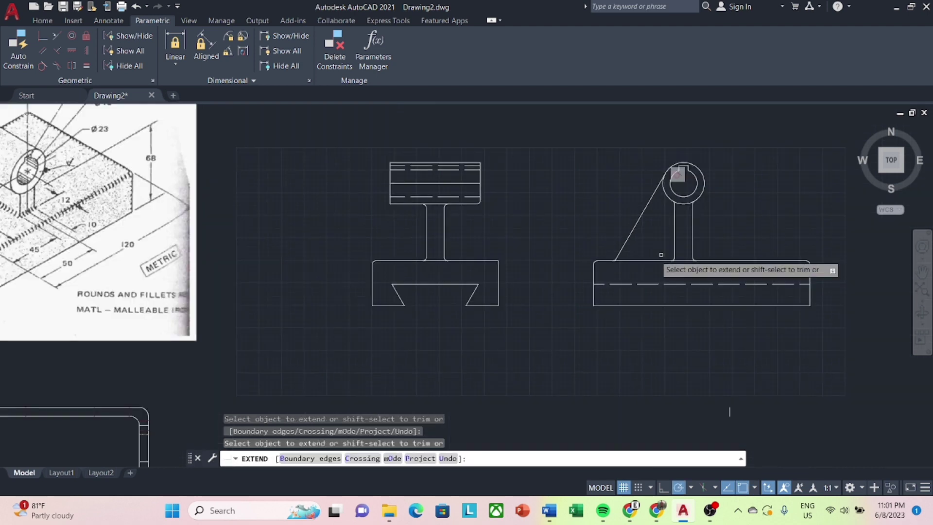
middle_click_drag(564, 218, 576, 262)
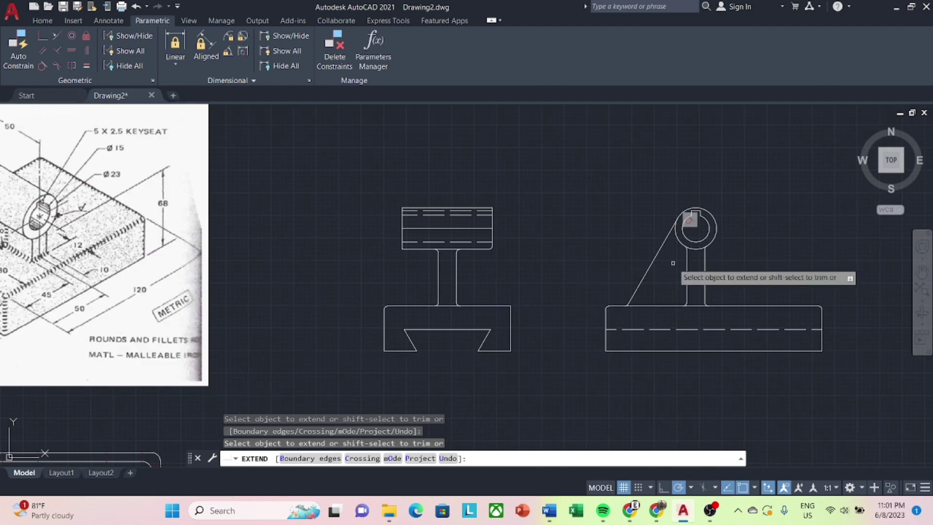
key("Escape")
scroll(516, 198, "down", 2)
middle_click_drag(537, 192, 577, 279)
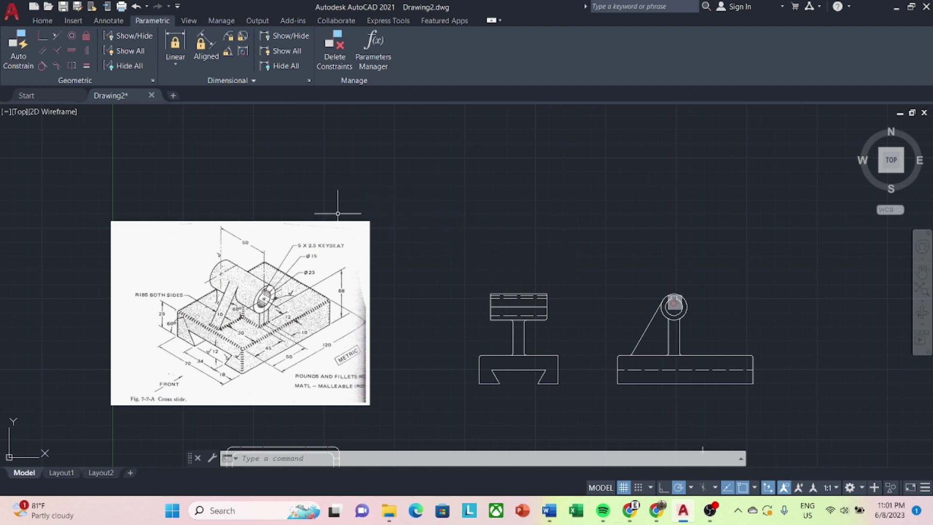
Draw a closed 70 × 120 line rectangle above the front view for the top view.
left_click(50, 19)
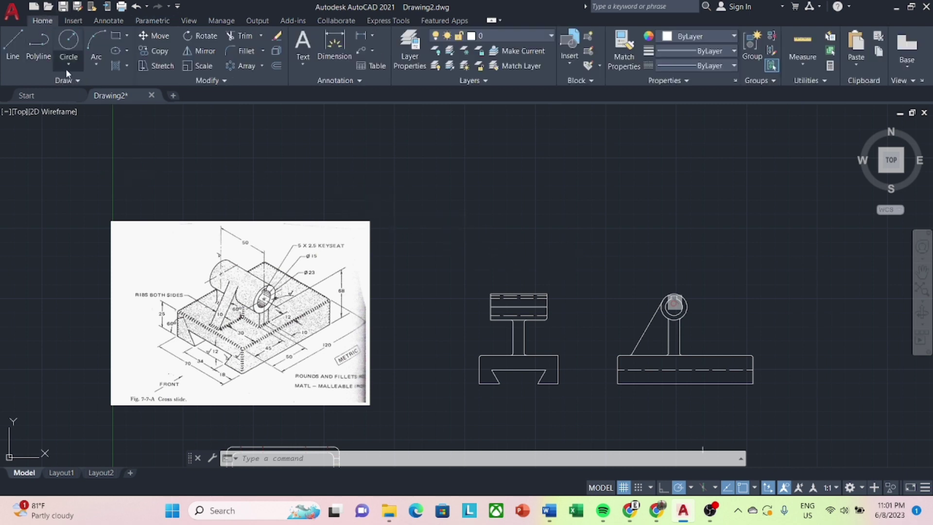
left_click(12, 47)
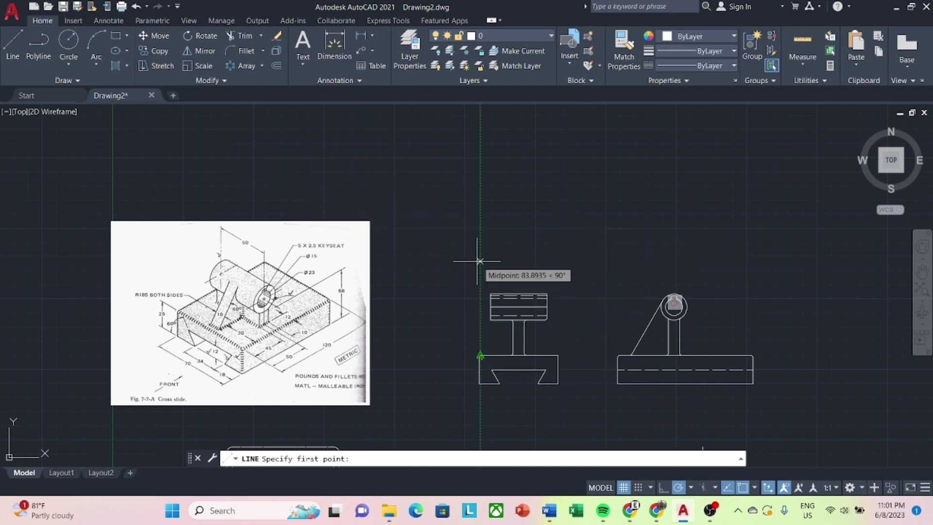
left_click(558, 236)
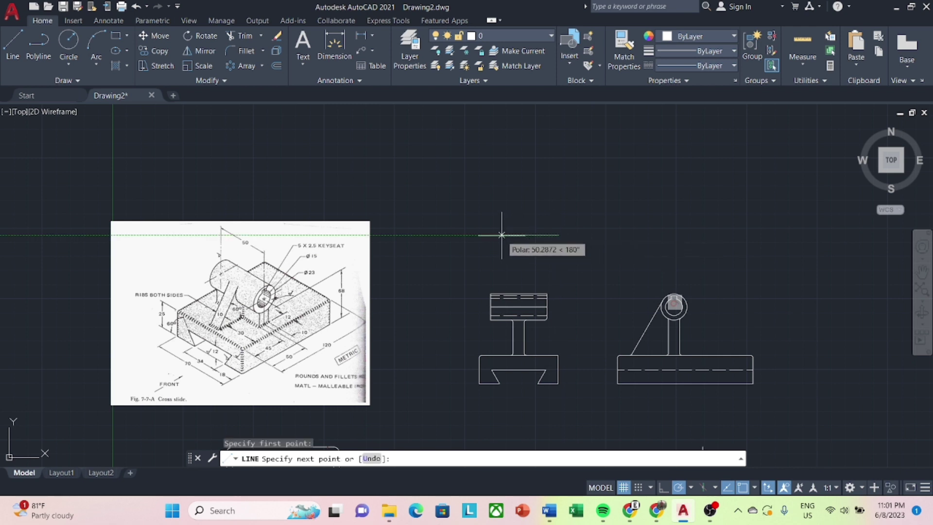
type("70")
key("Return")
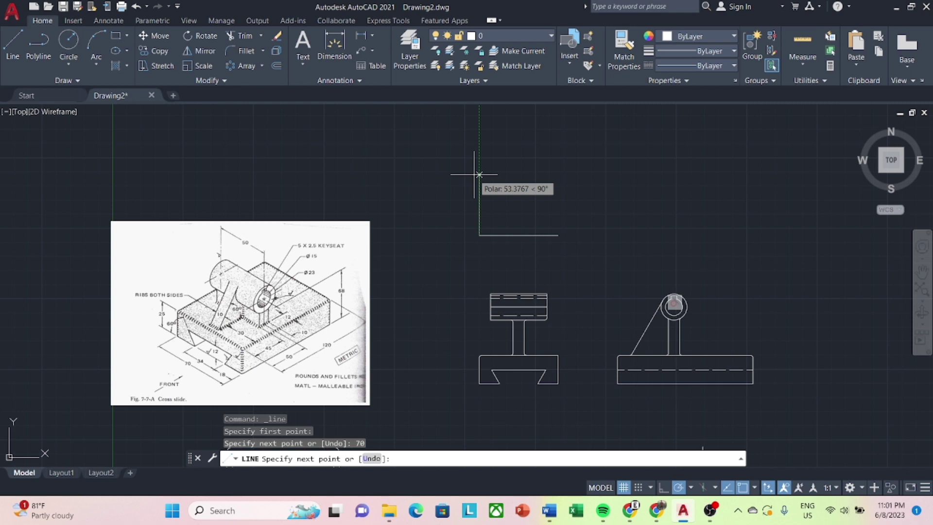
type("120")
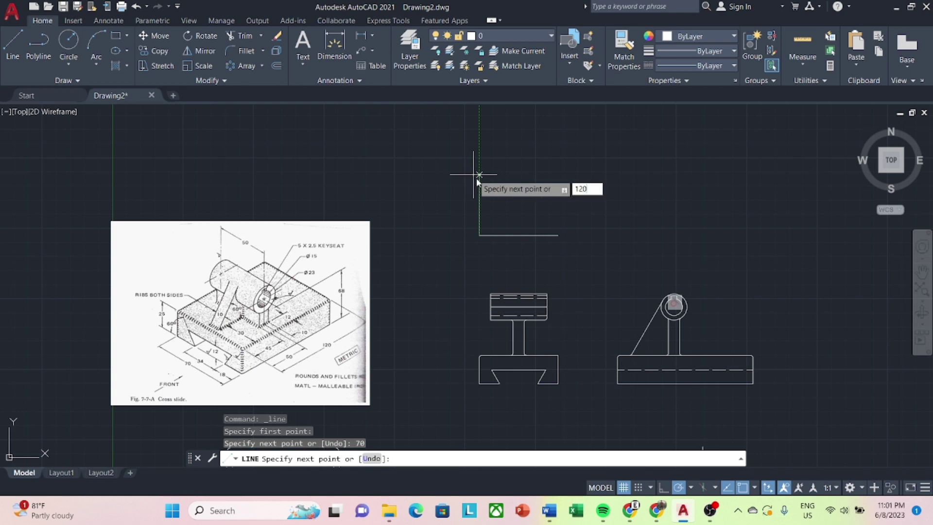
key("Return")
middle_click_drag(578, 130, 554, 207)
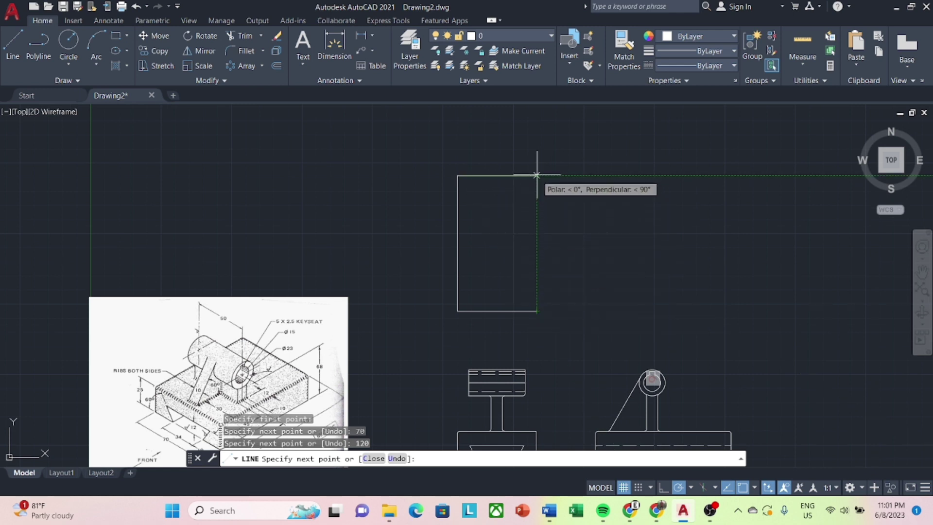
left_click(536, 175)
left_click(536, 311)
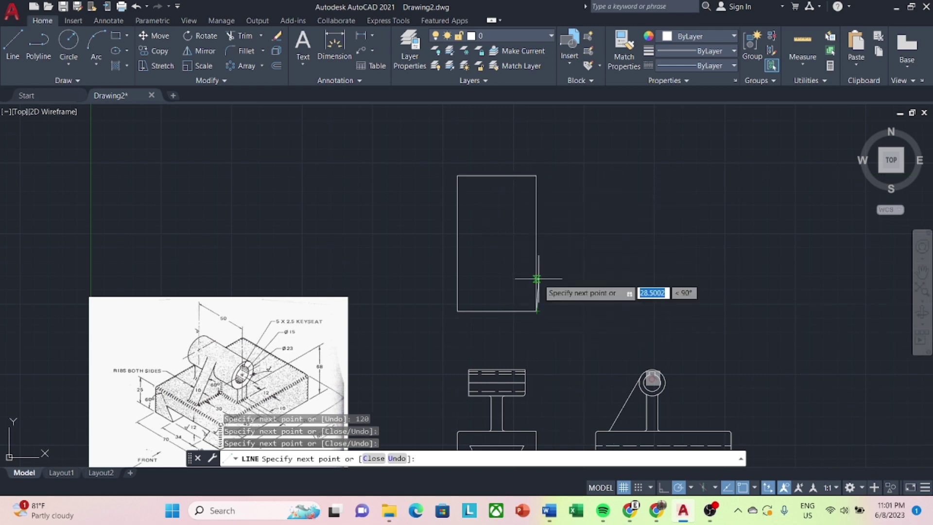
key("Escape")
middle_click_drag(549, 265, 585, 242)
type("o")
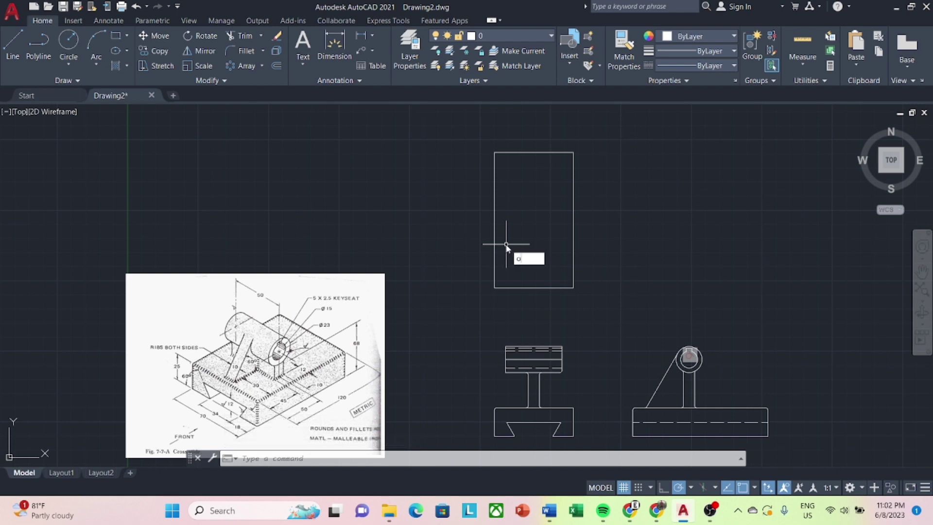
Offset the rectangle's left and right long edges 18 units inward.
key("Return")
type("18")
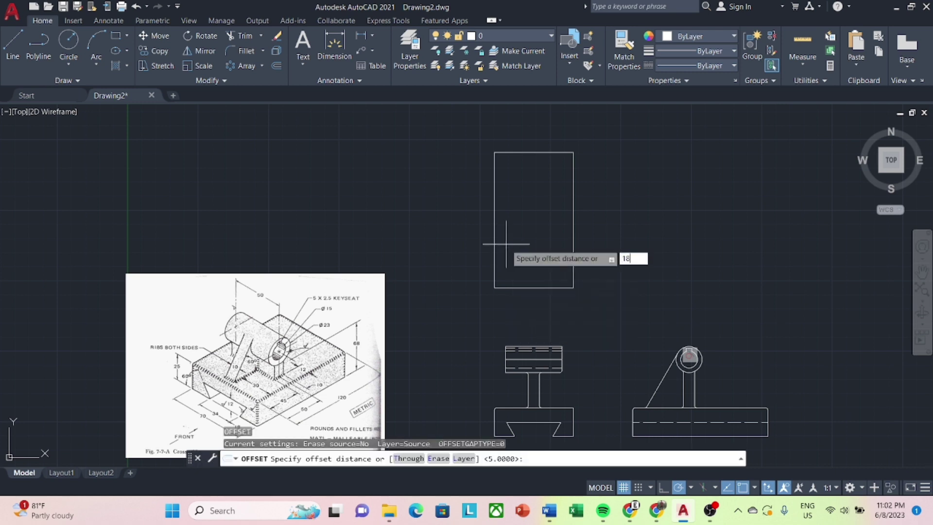
key("Return")
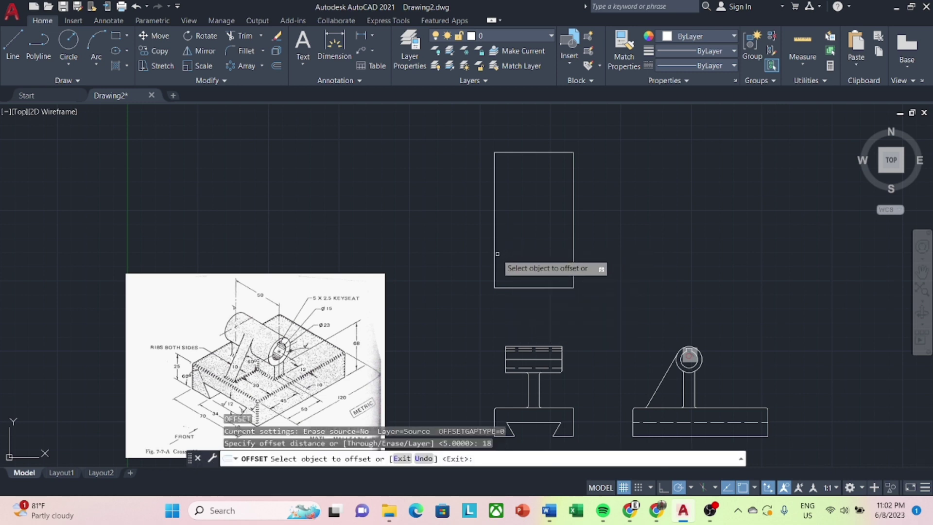
left_click(497, 254)
left_click(539, 263)
left_click(573, 263)
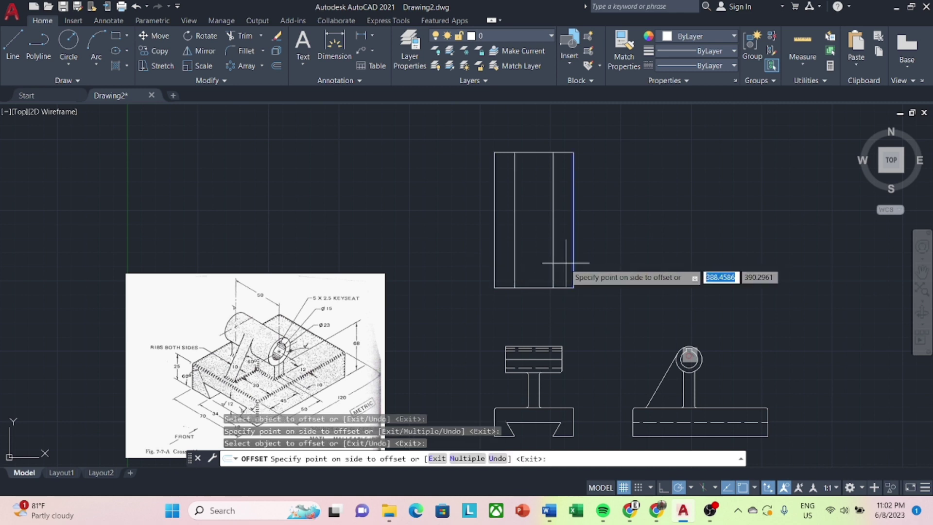
key("Escape")
Set both inner lines to the ACAD_ISO02W100 dashed linetype.
left_click(553, 263)
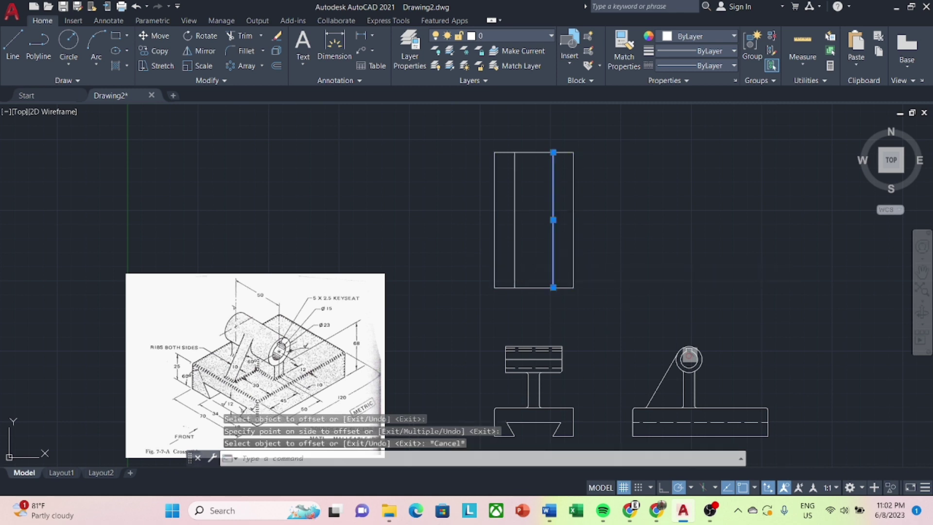
left_click(513, 262)
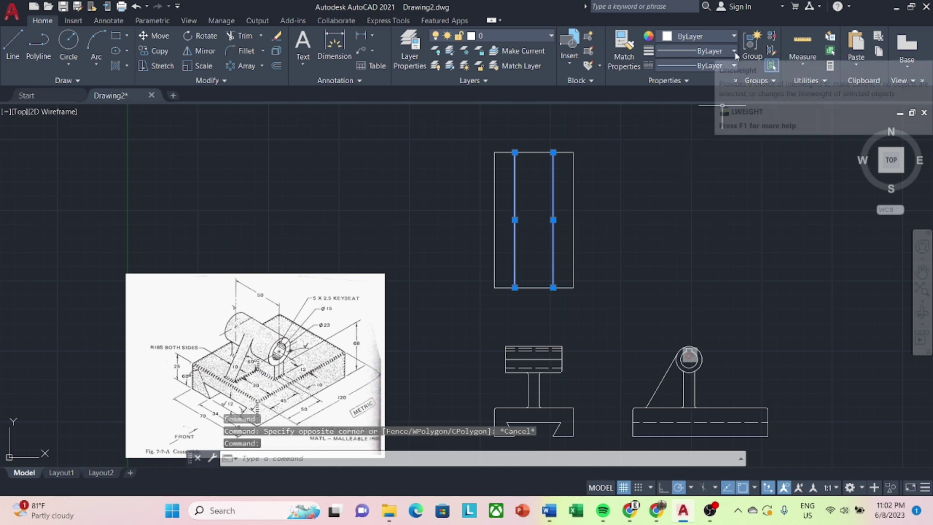
left_click(734, 66)
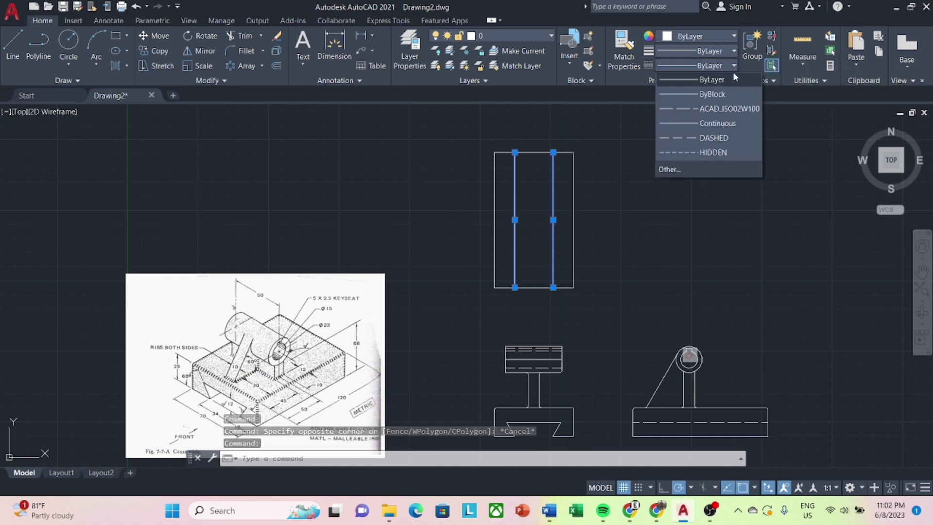
left_click(726, 108)
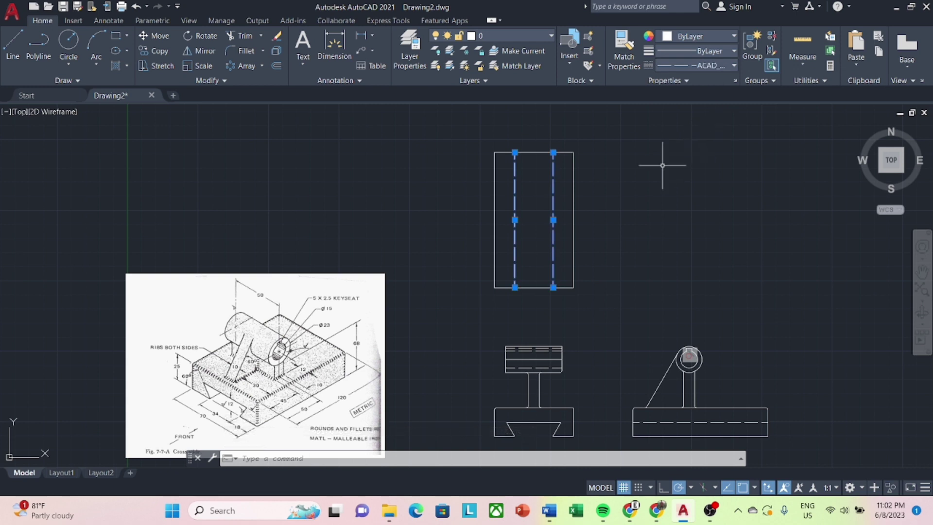
key("Escape")
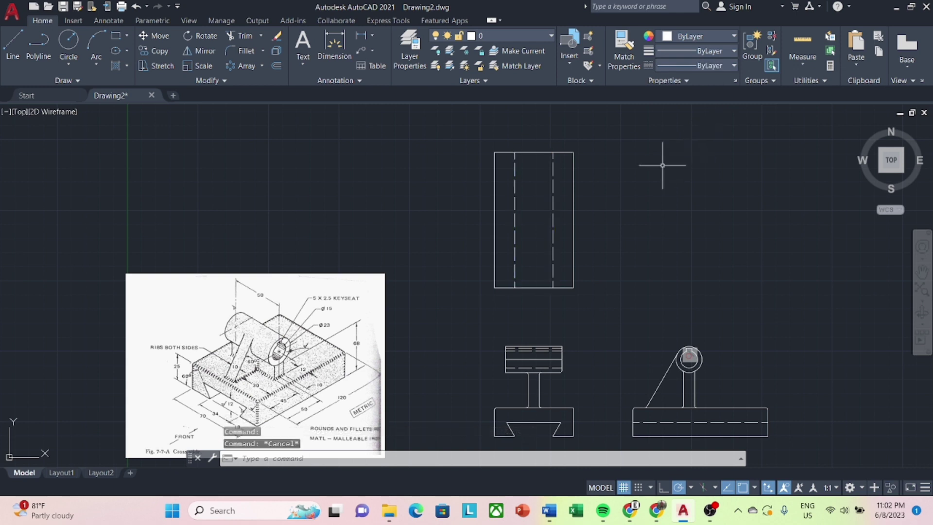
Draw a short line at the dovetail corner.
scroll(576, 279, "down", 4)
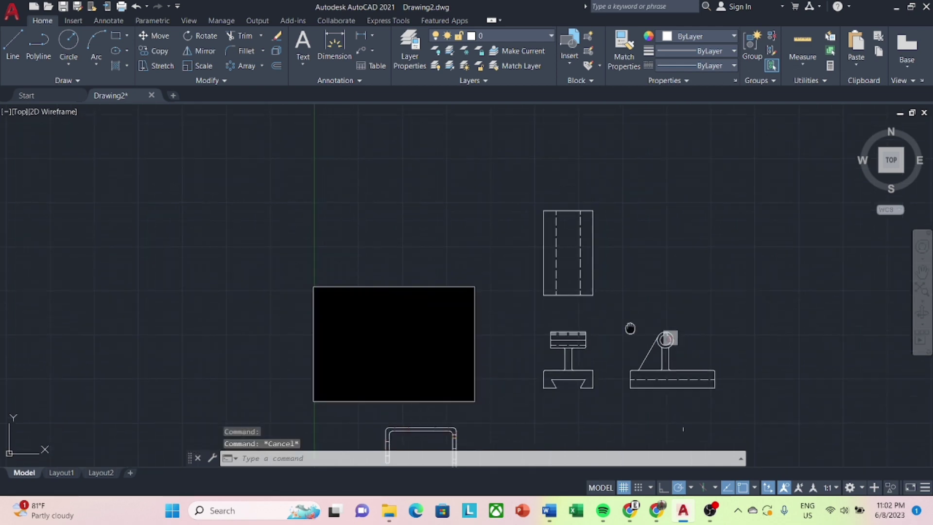
scroll(568, 347, "up", 5)
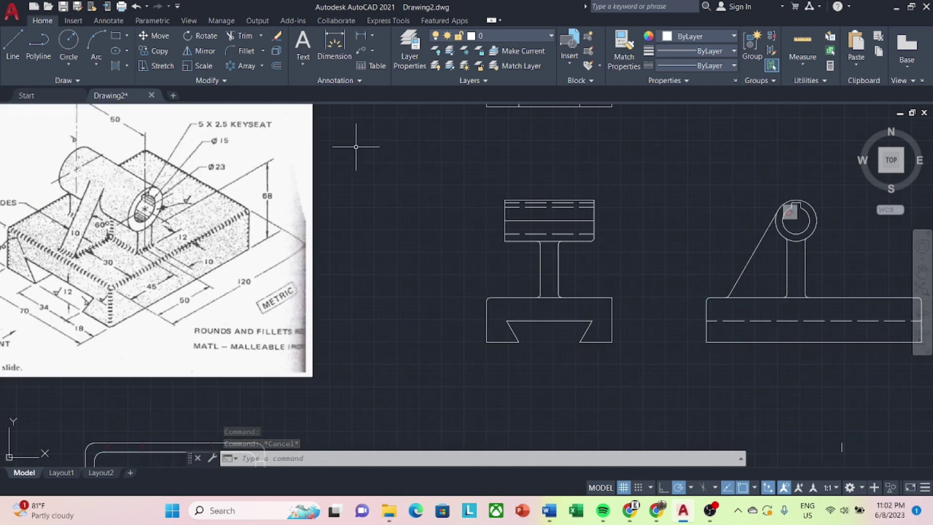
left_click(12, 43)
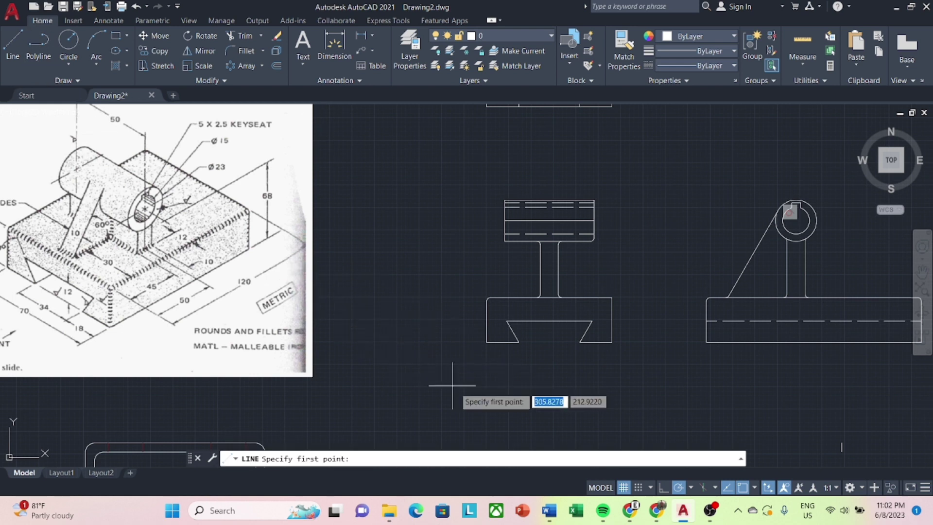
left_click(514, 345)
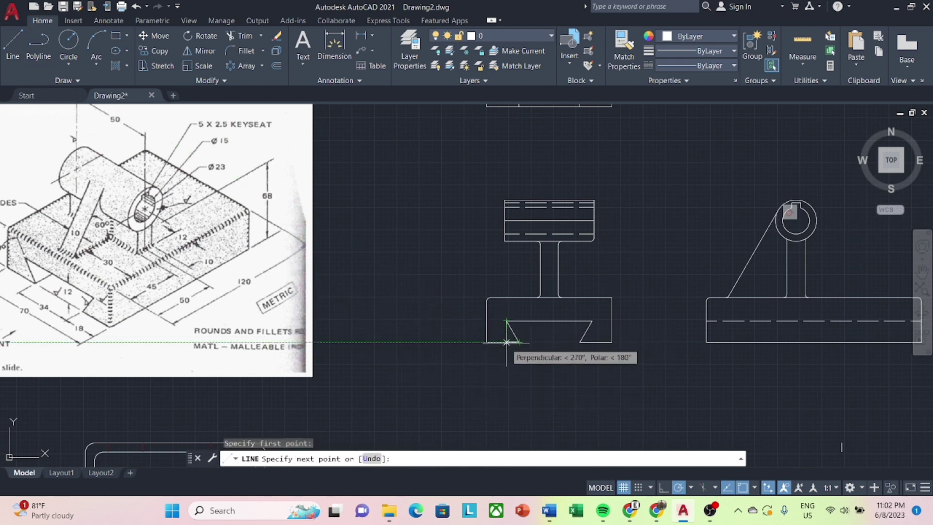
left_click(506, 342)
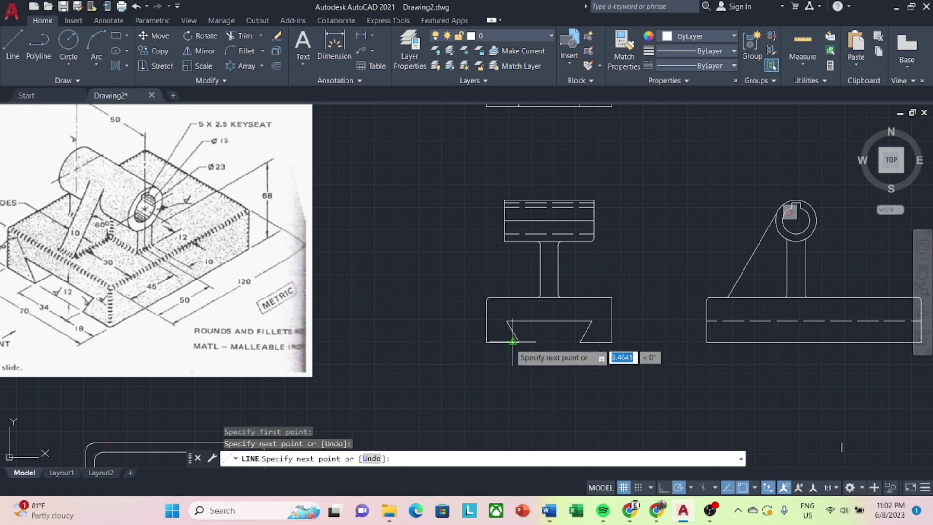
key("Escape")
Delete the stray short line at the dovetail corner.
scroll(510, 343, "up", 4)
left_click(512, 341)
right_click(515, 347)
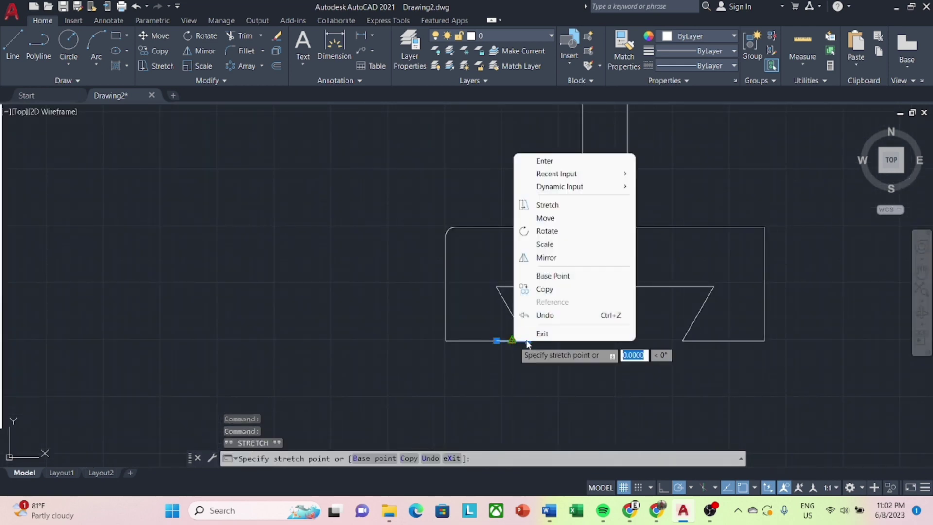
right_click(517, 351)
key("Escape")
key("Escape")
key("Escape")
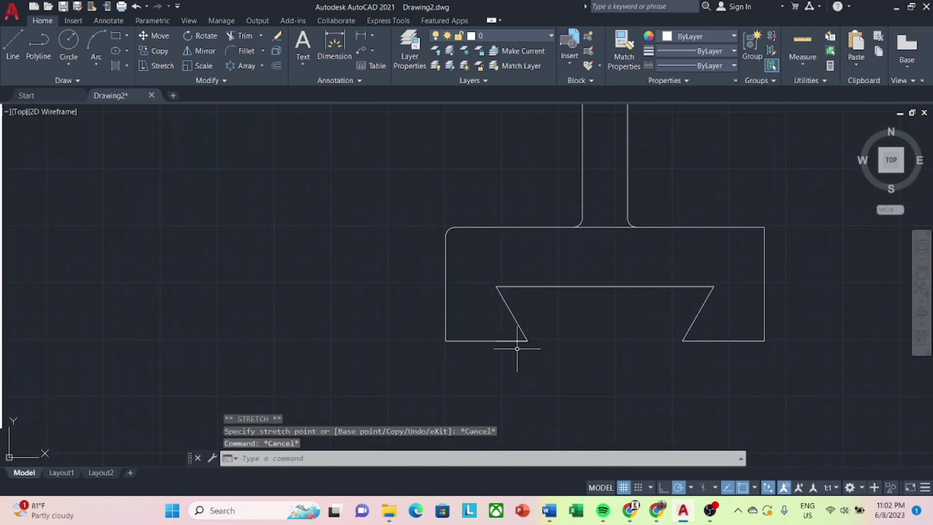
left_click(516, 342)
right_click(513, 341)
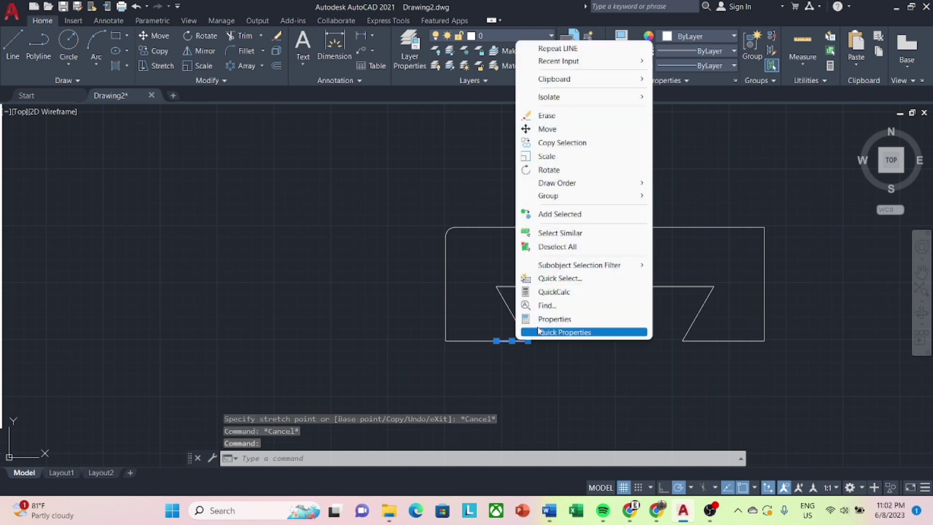
left_click(529, 114)
Dimension the dovetail slot's corners with a 7 linear dimension, then zoom out.
left_click(360, 36)
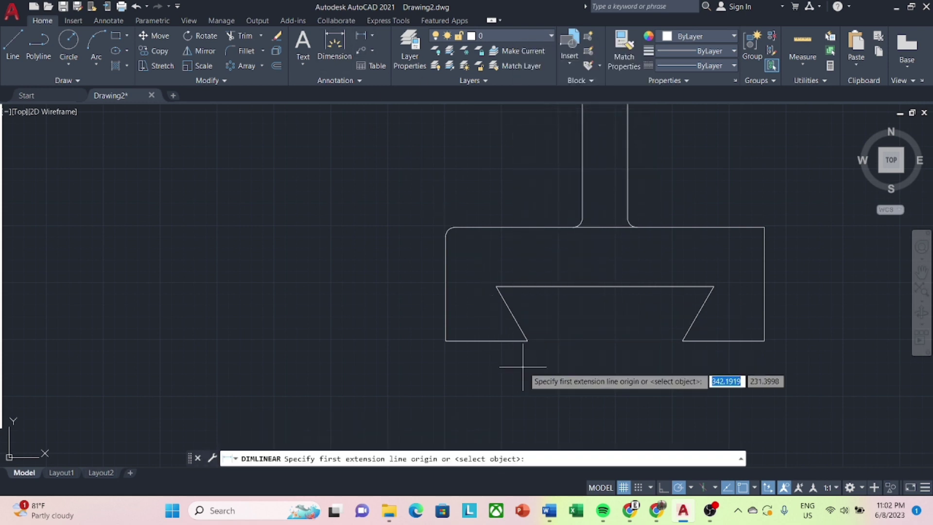
left_click(528, 341)
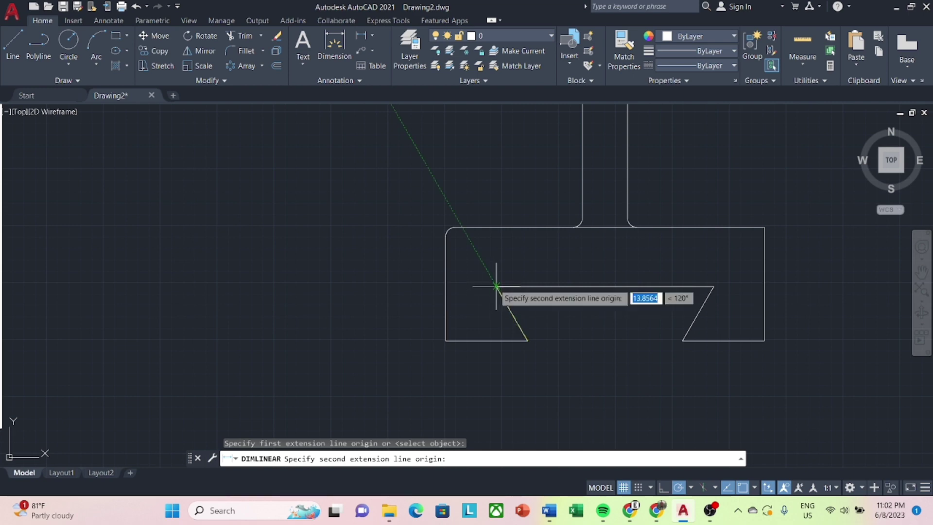
left_click(496, 287)
left_click(498, 369)
key("Escape")
scroll(558, 311, "down", 5)
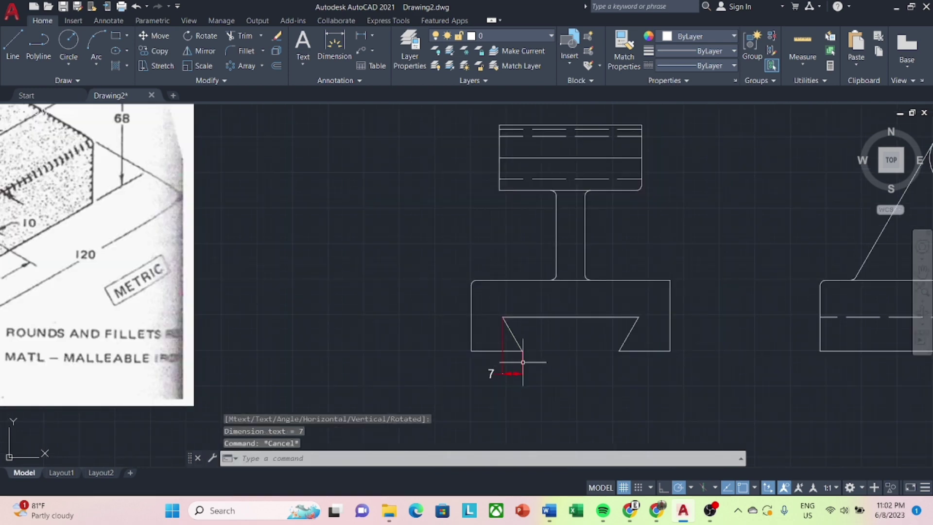
middle_click_drag(600, 262, 626, 358)
scroll(622, 330, "down", 2)
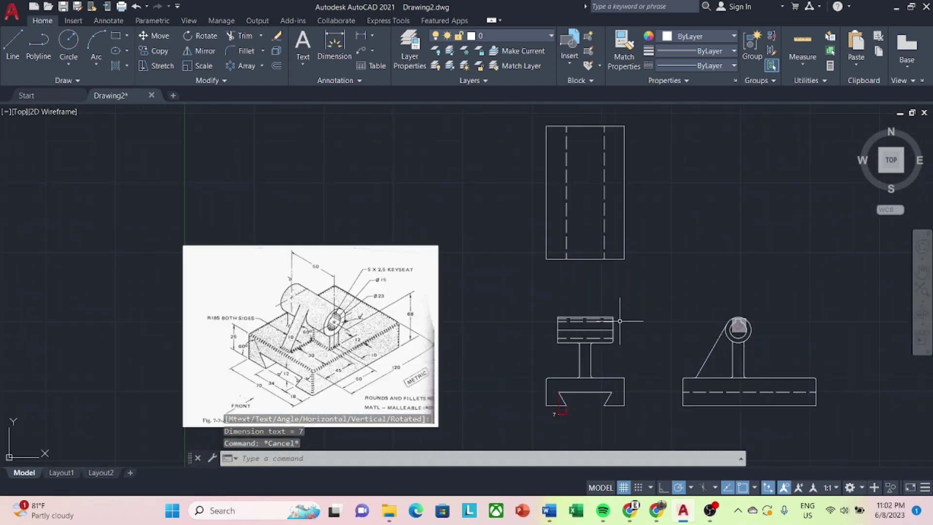
type("O")
Offset the left and right hidden lines 7 units outward, then recentre the view.
key("Return")
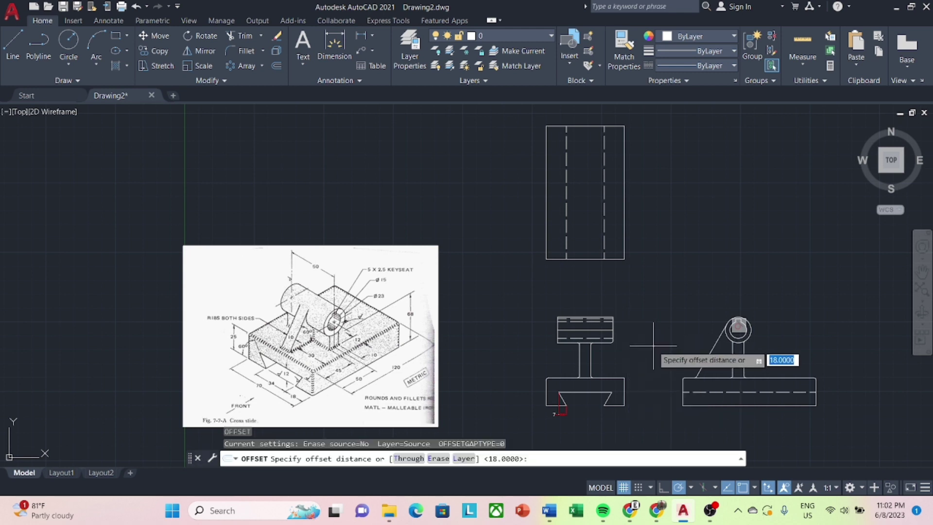
key("Return")
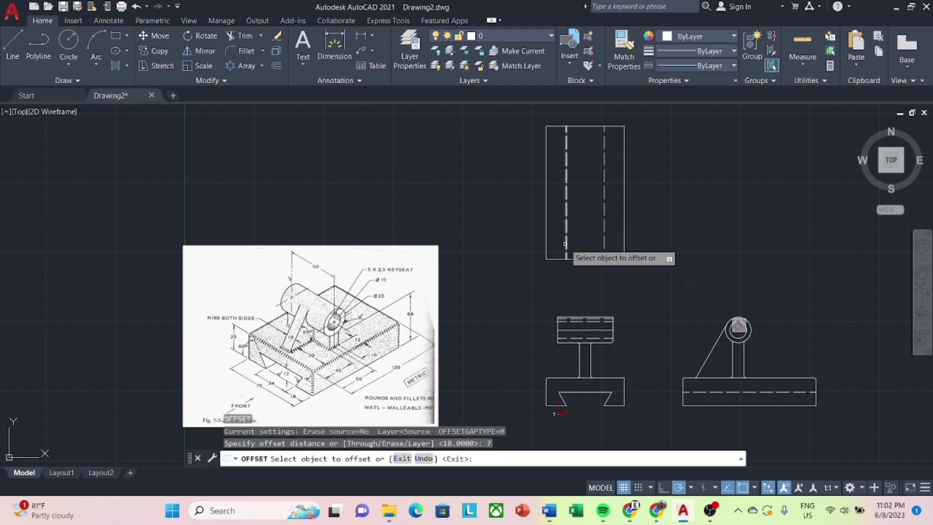
left_click(567, 246)
left_click(604, 242)
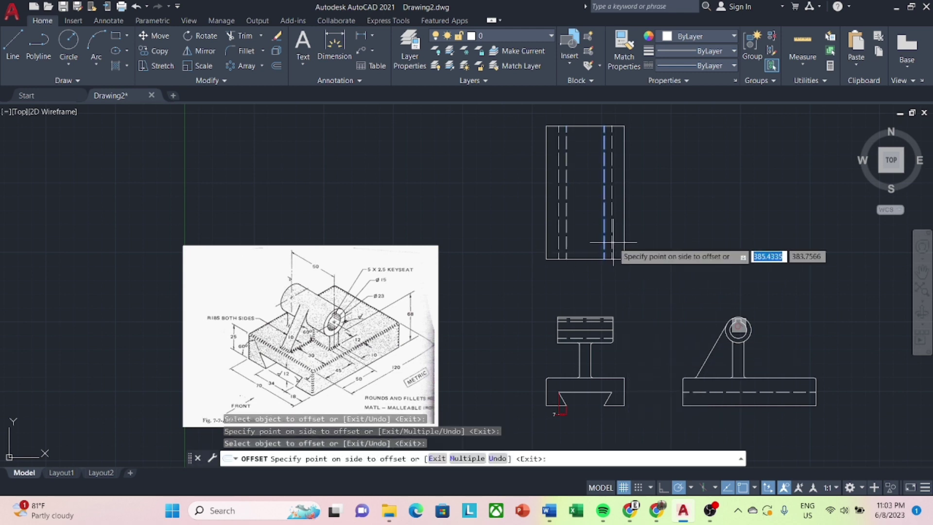
key("Escape")
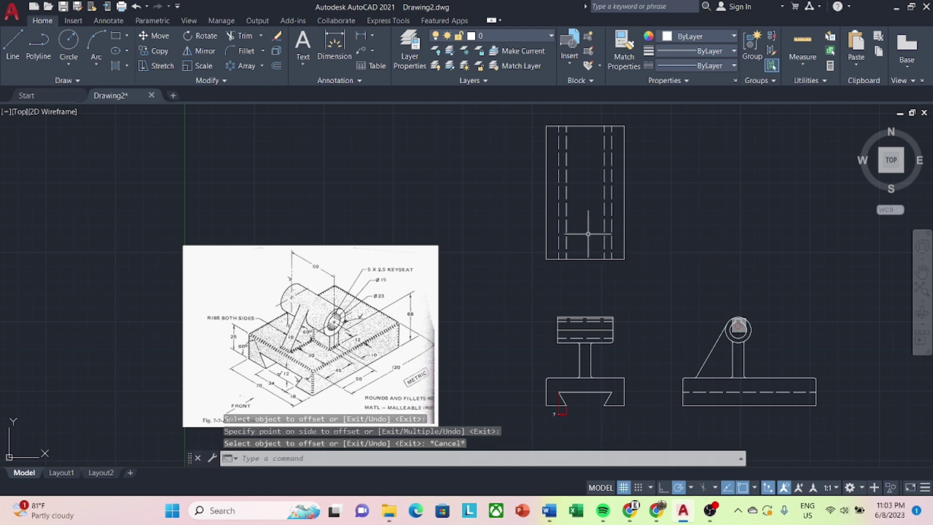
key("Escape")
middle_click_drag(578, 236, 590, 253)
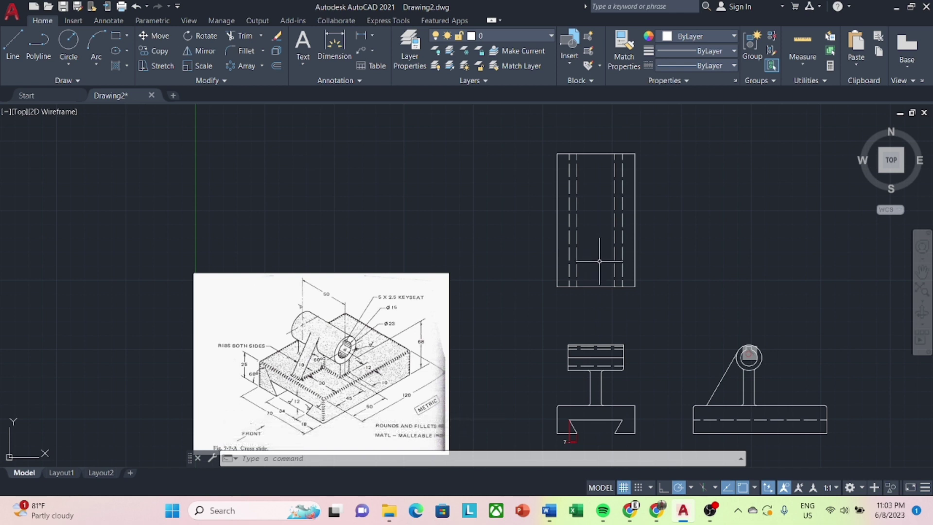
Rotate the reference image and move it higher up.
left_click(469, 350)
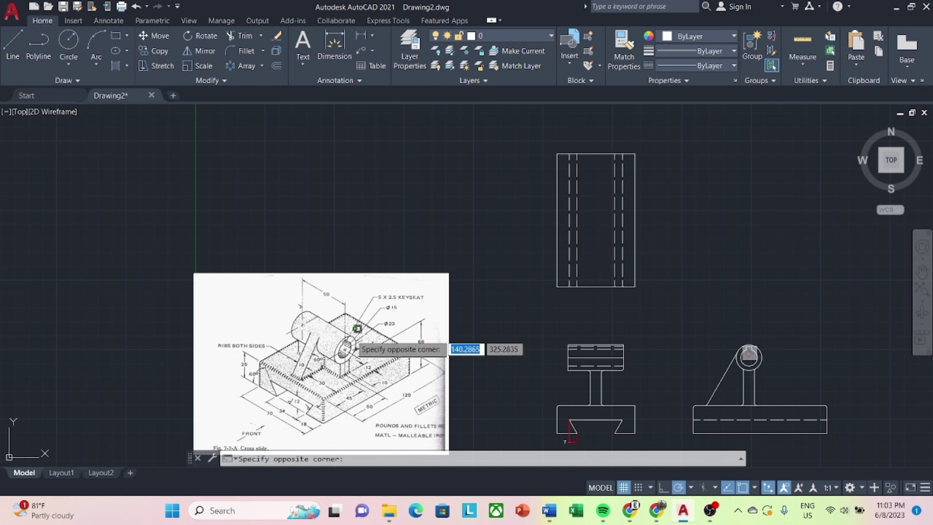
left_click(413, 340)
left_click(204, 36)
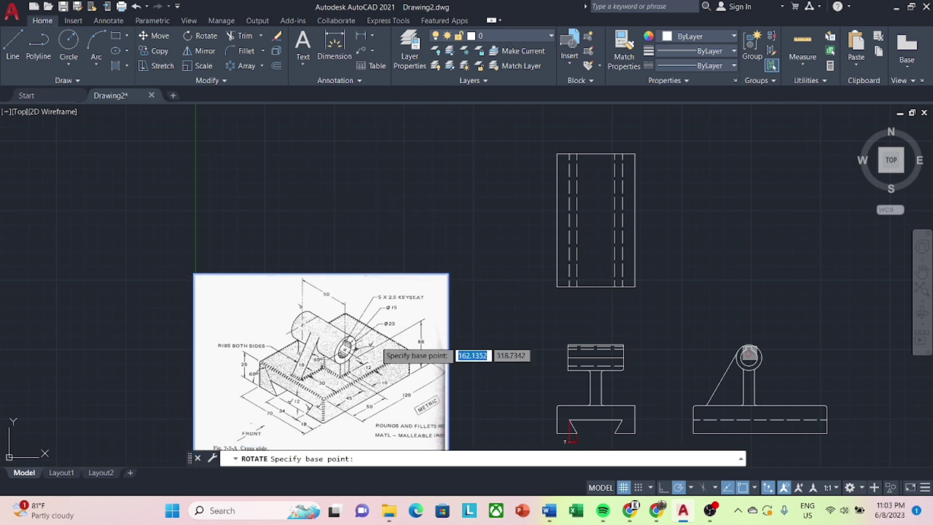
left_click(337, 336)
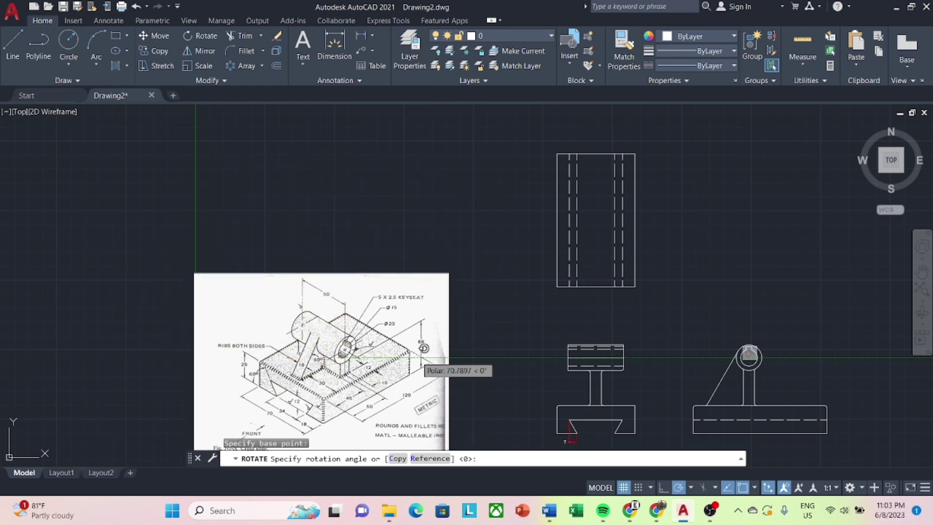
left_click(363, 324)
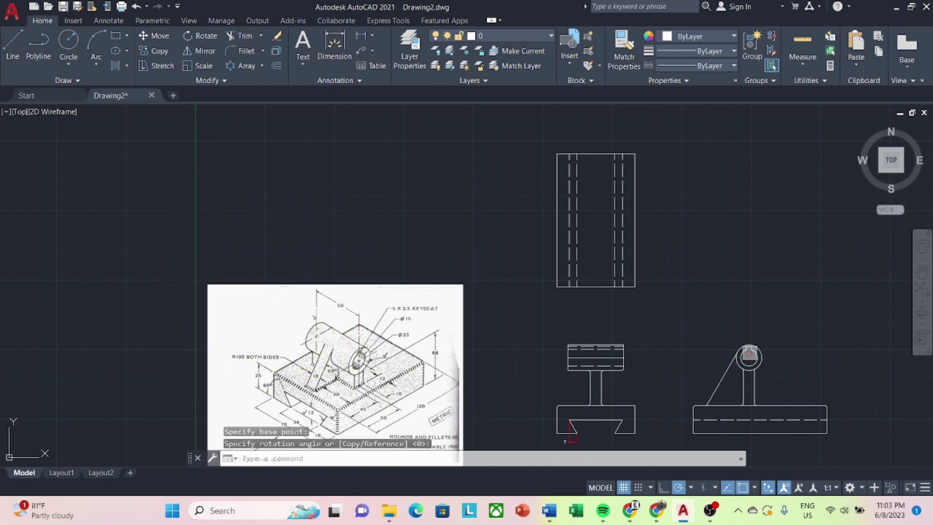
left_click(363, 323)
left_click(154, 35)
left_click(326, 354)
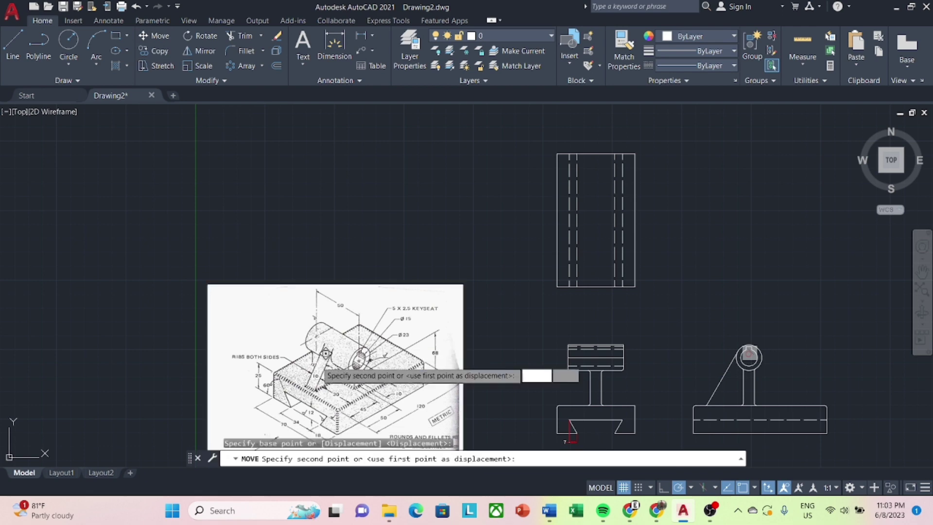
left_click(323, 207)
Window-select the top view and rotate it to lie horizontally.
scroll(424, 194, "up", 2)
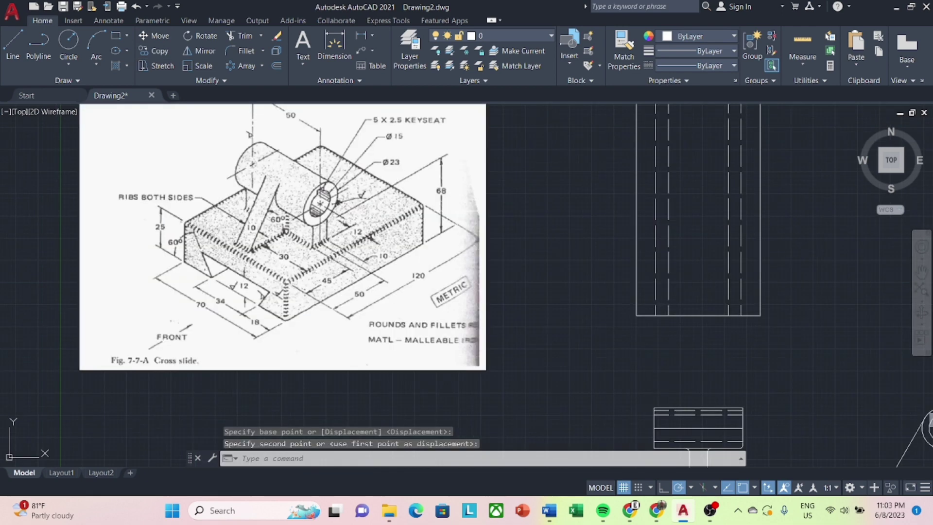
middle_click_drag(519, 204, 490, 250)
left_click(787, 125)
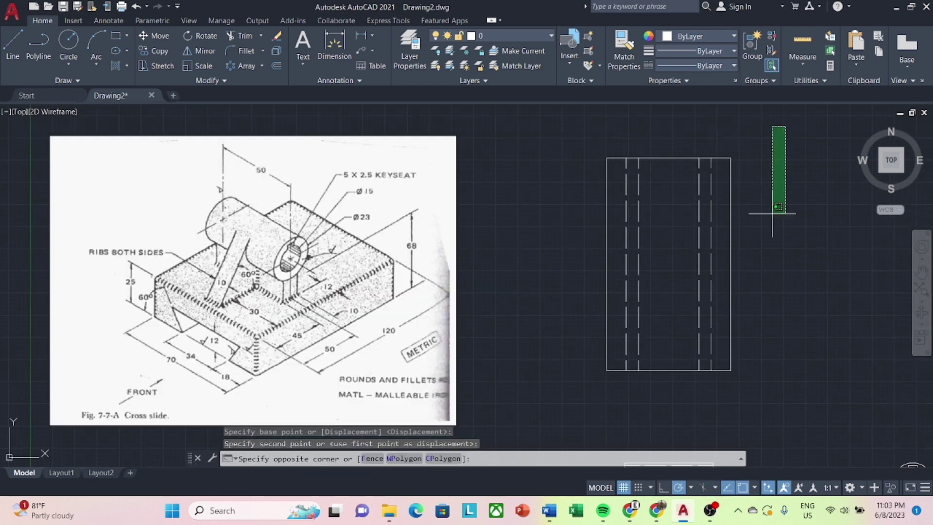
left_click(548, 428)
left_click(208, 39)
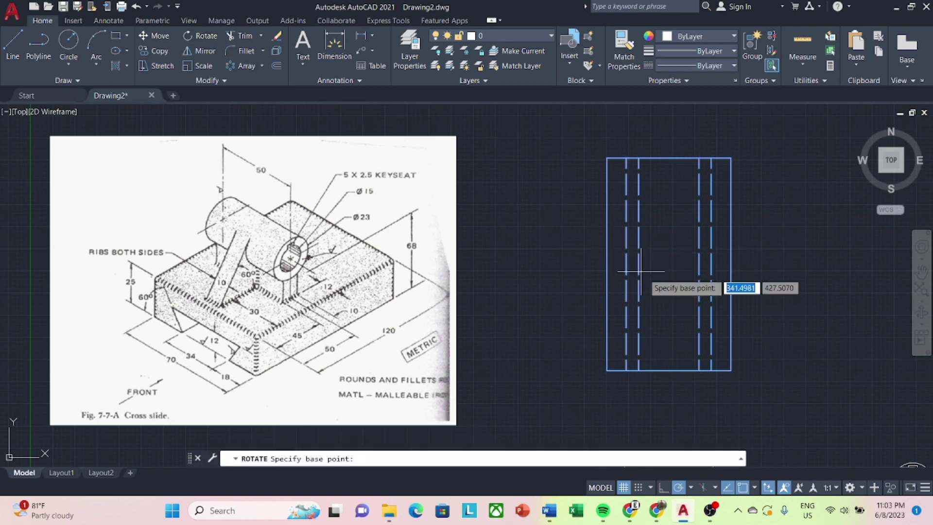
left_click(638, 270)
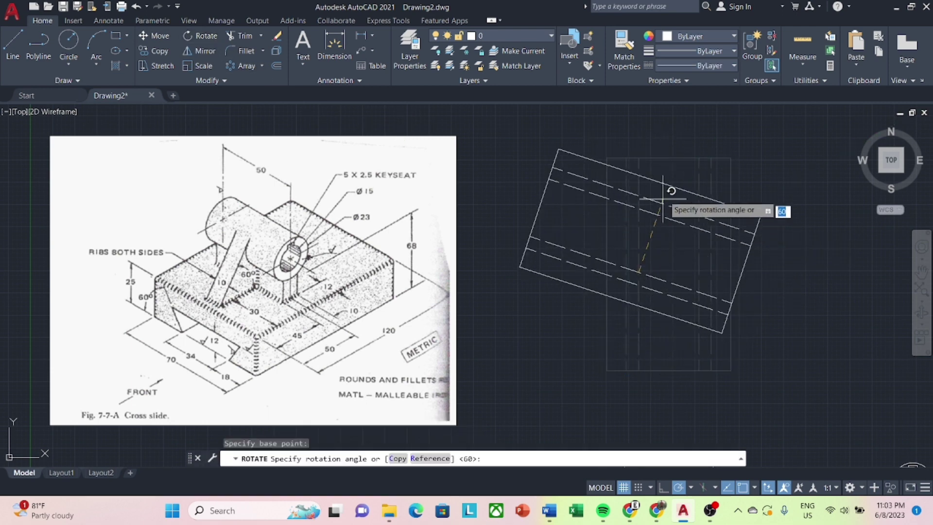
left_click(644, 132)
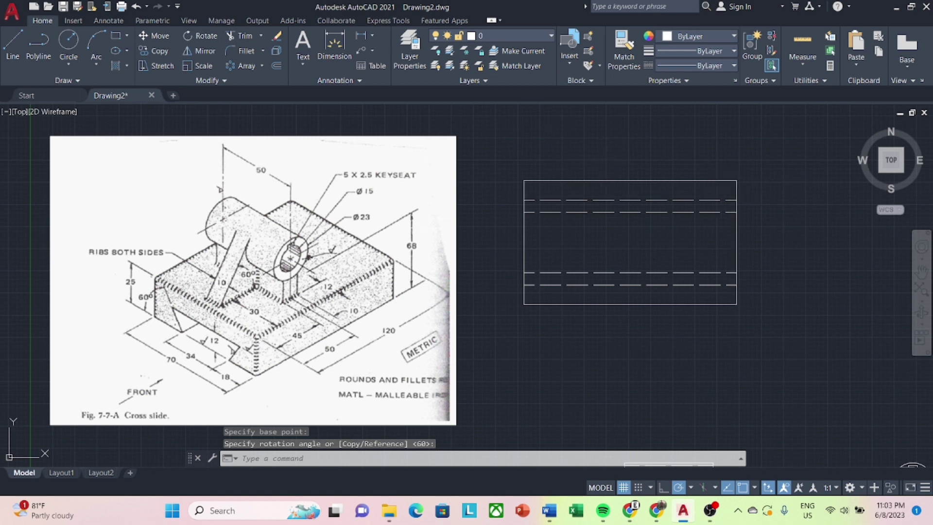
Offset a copy of the middle line 5 units.
left_click(13, 46)
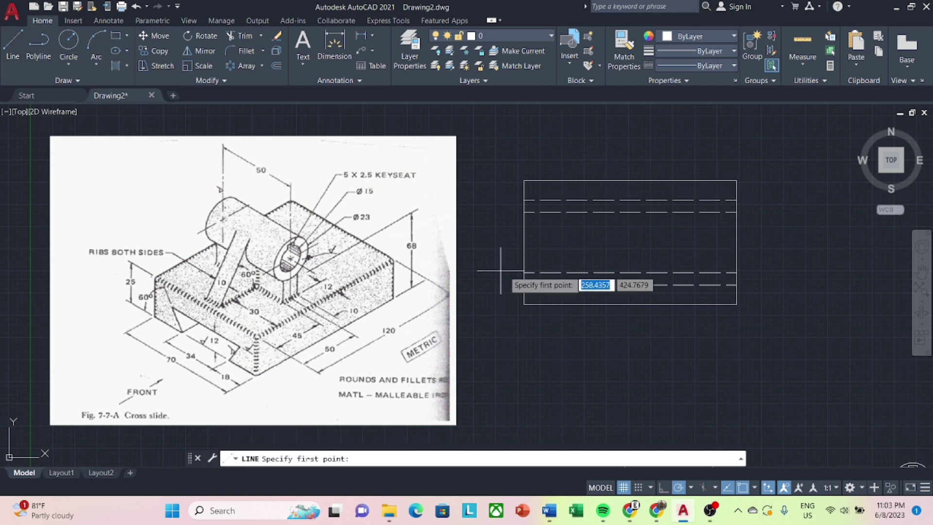
left_click(524, 242)
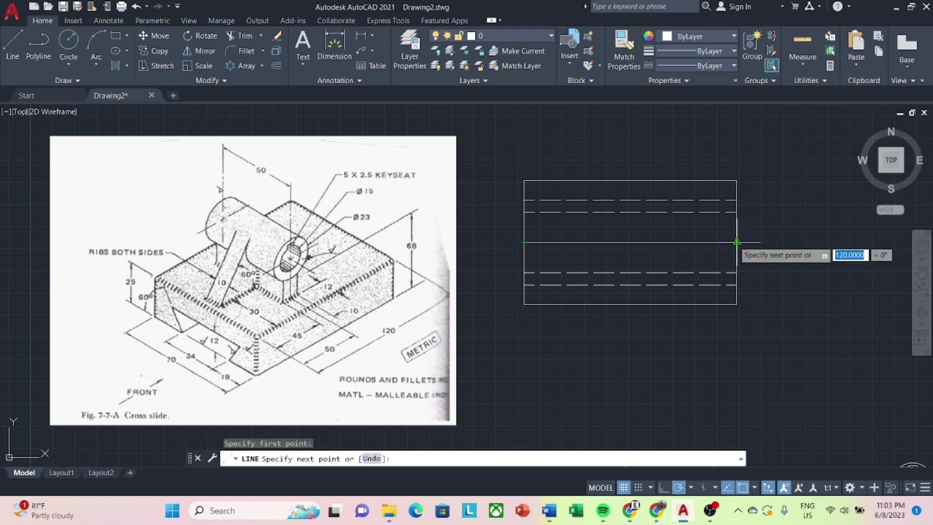
key("Escape")
type("O")
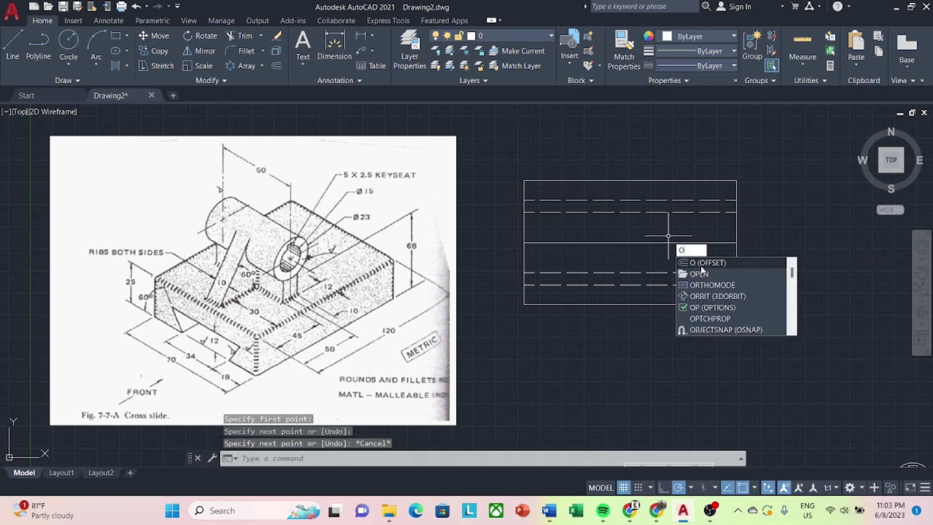
key("Return")
type("5")
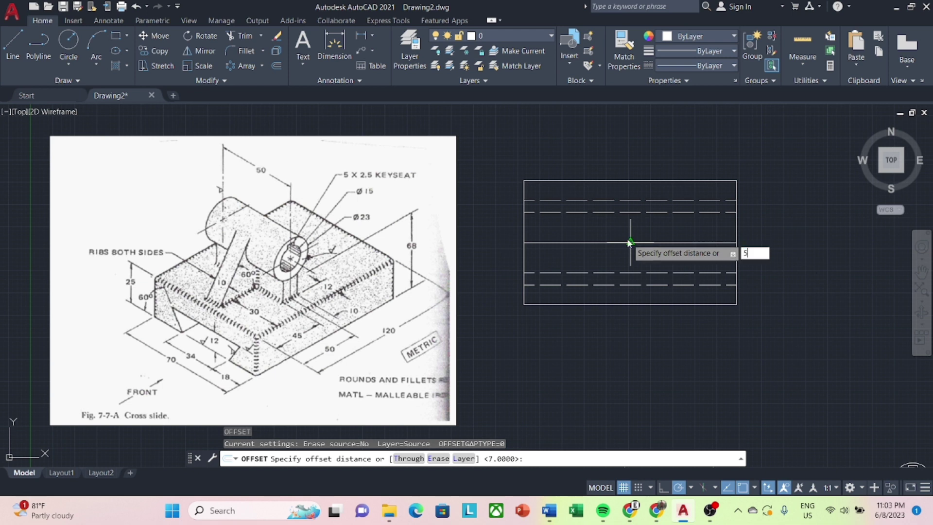
key("Return")
left_click(630, 242)
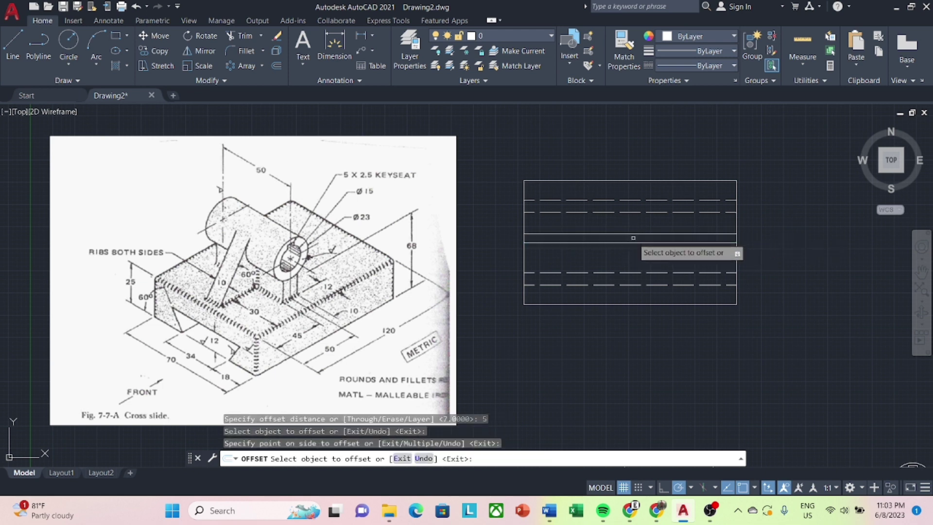
left_click(633, 242)
key("Escape")
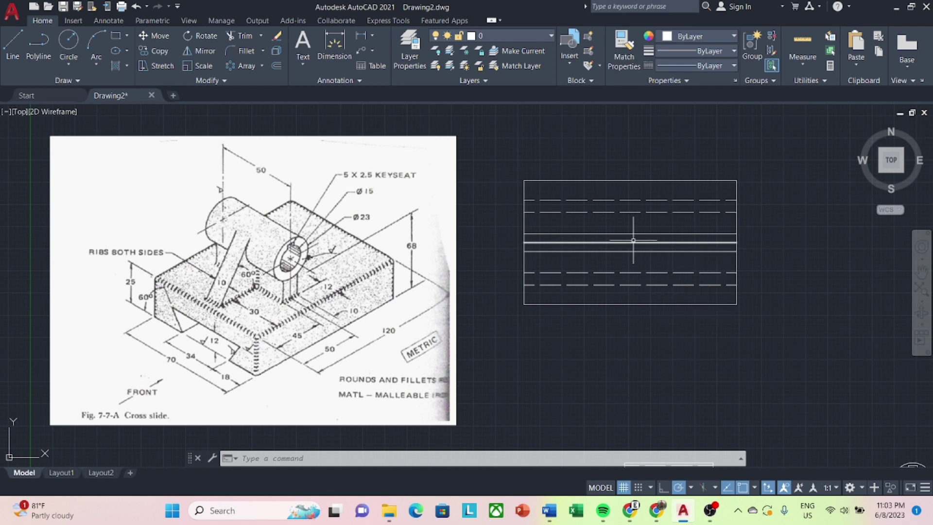
mouse_move(633, 242)
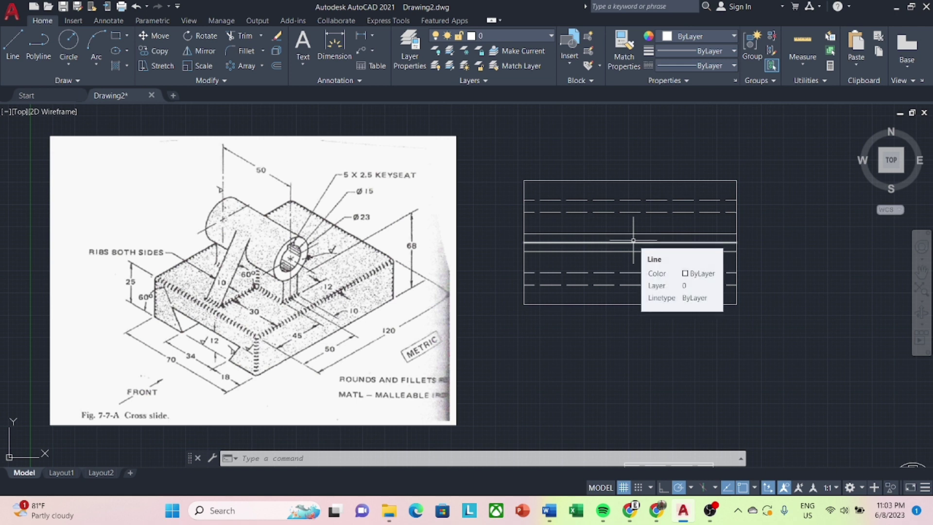
Offset the rectangle's left edge 50 units to the right.
type("o")
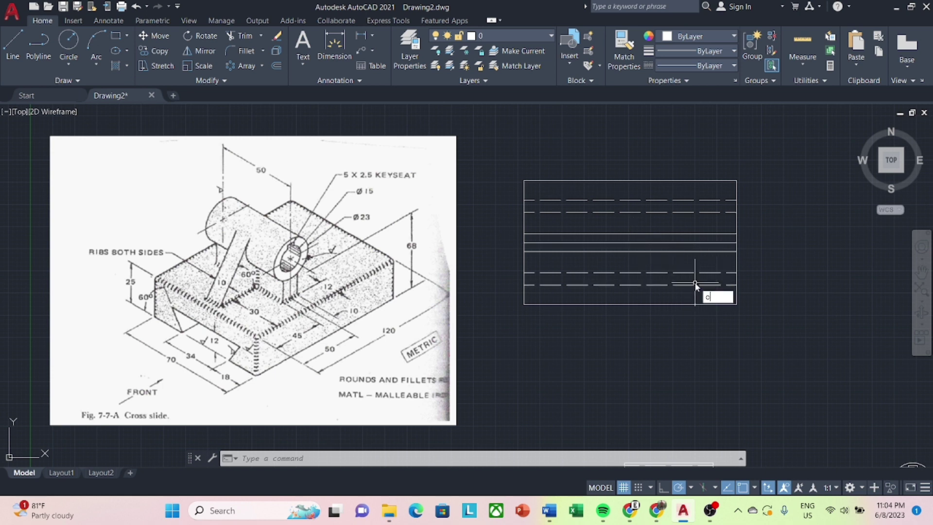
key("Return")
type("50")
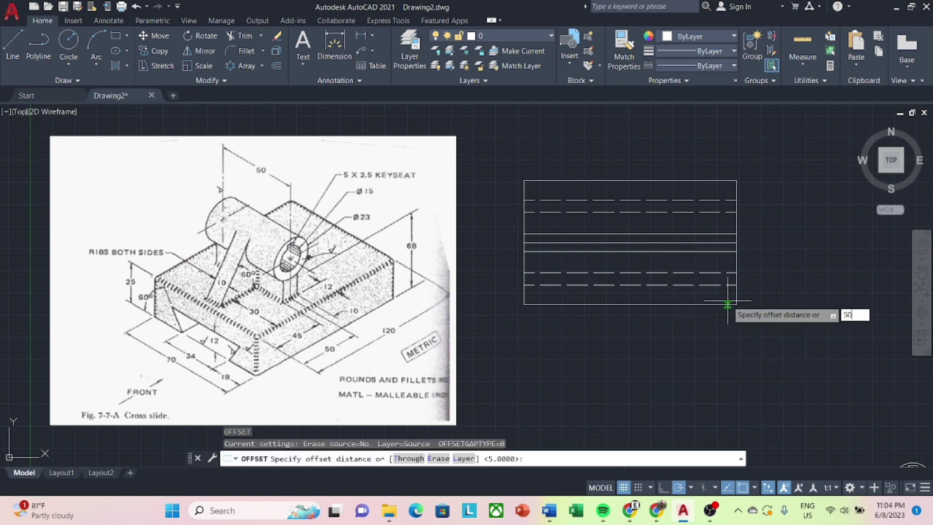
key("Return")
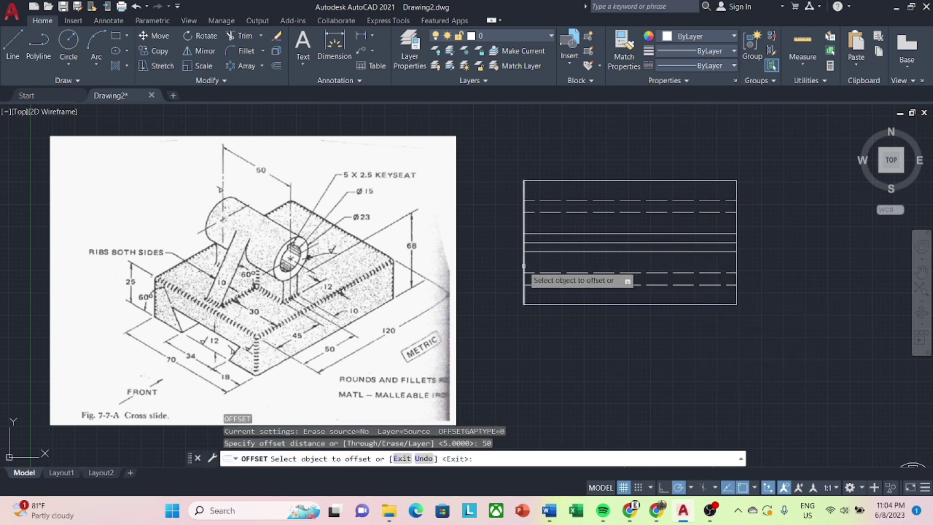
left_click(525, 276)
left_click(560, 272)
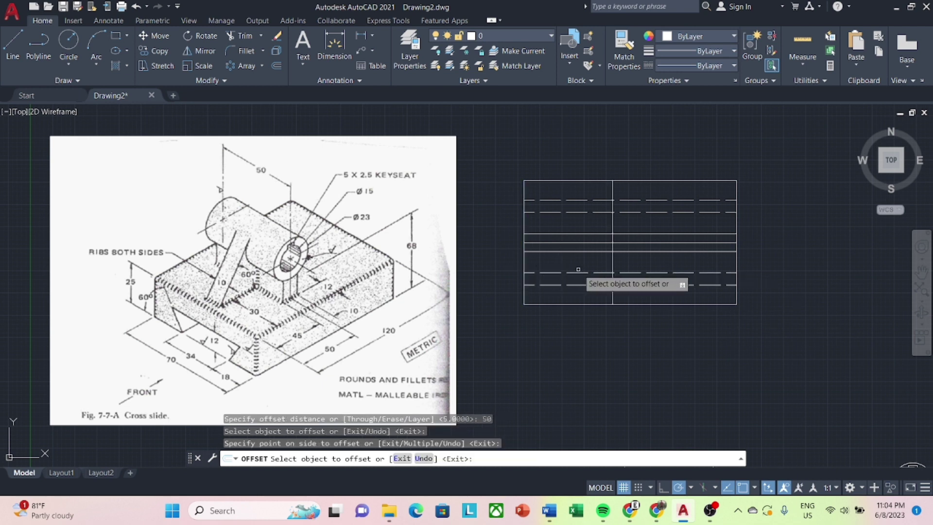
key("Escape")
type("O")
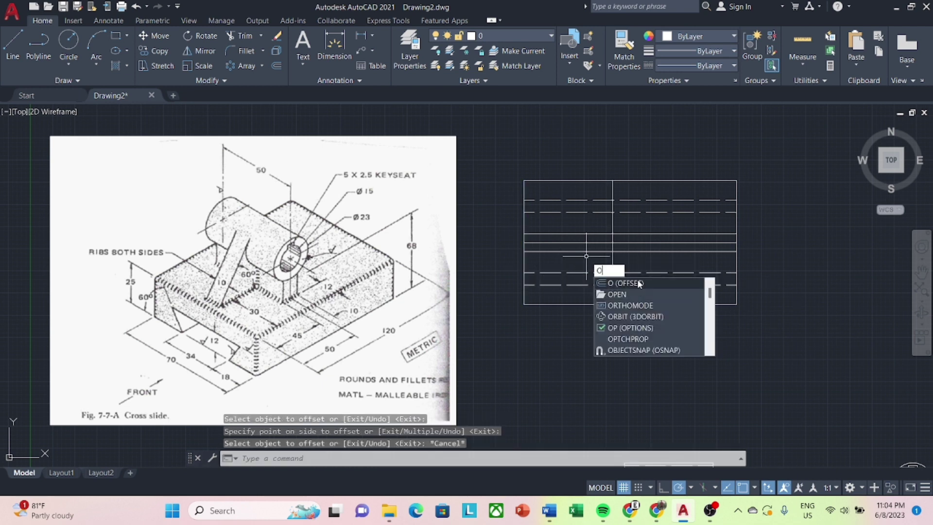
Add a second 5-unit offset copy on the vertical line's left side.
key("Return")
type("5")
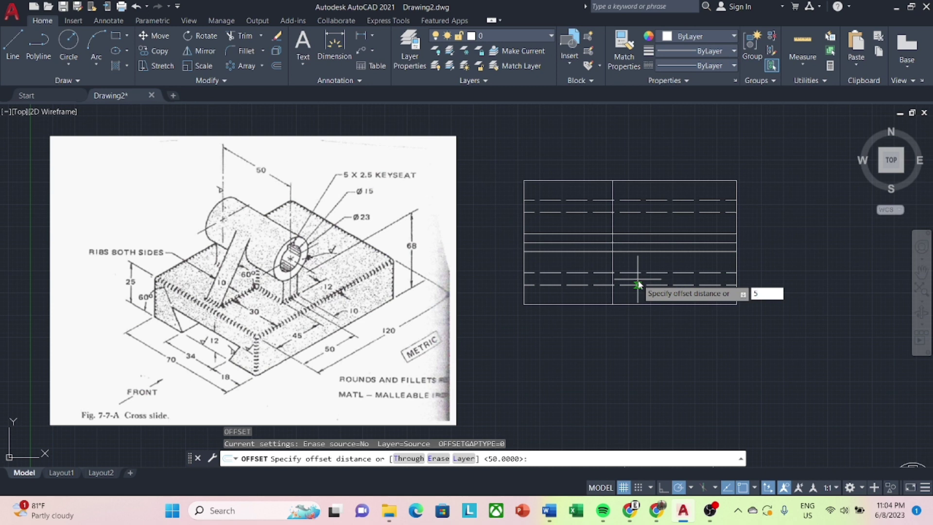
key("Return")
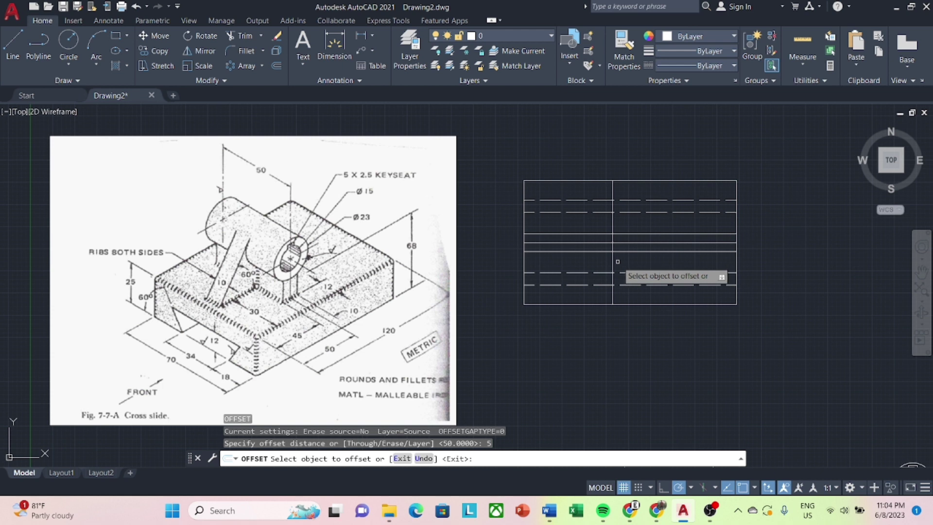
left_click(613, 262)
left_click(611, 268)
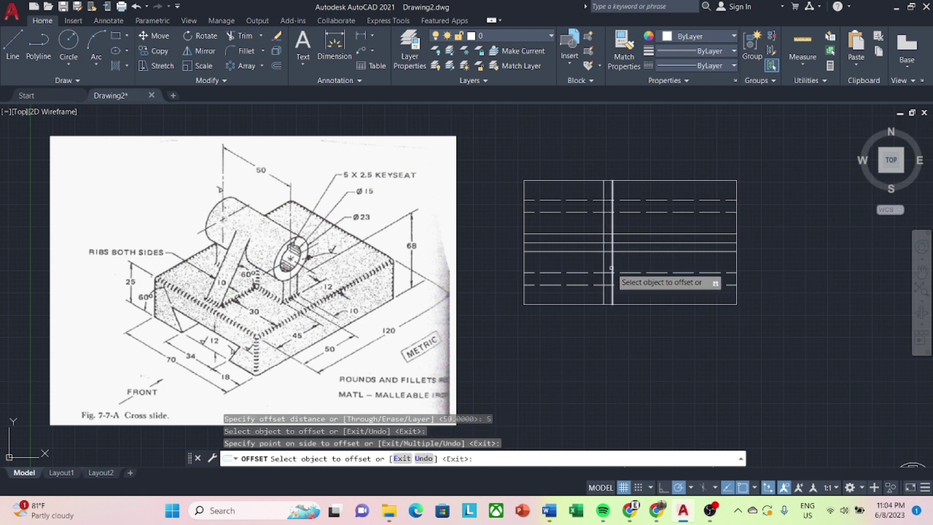
left_click(613, 265)
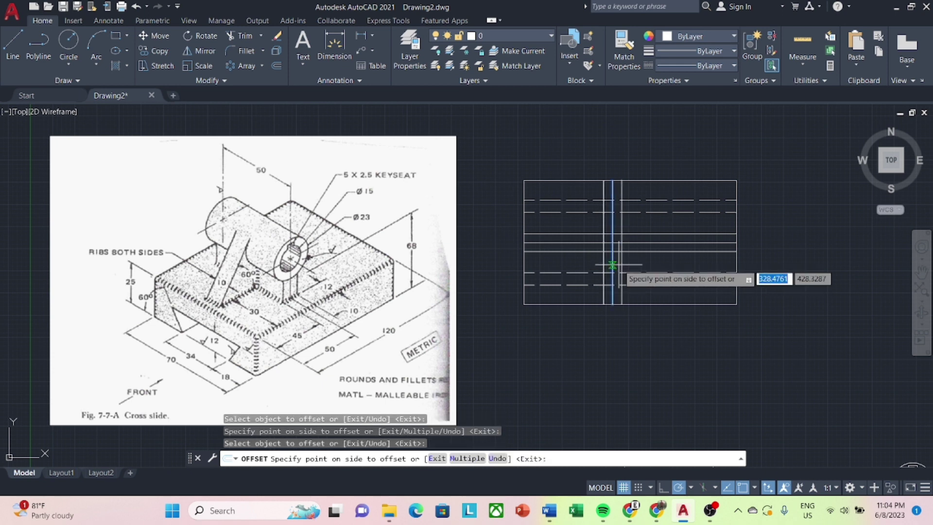
key("Escape")
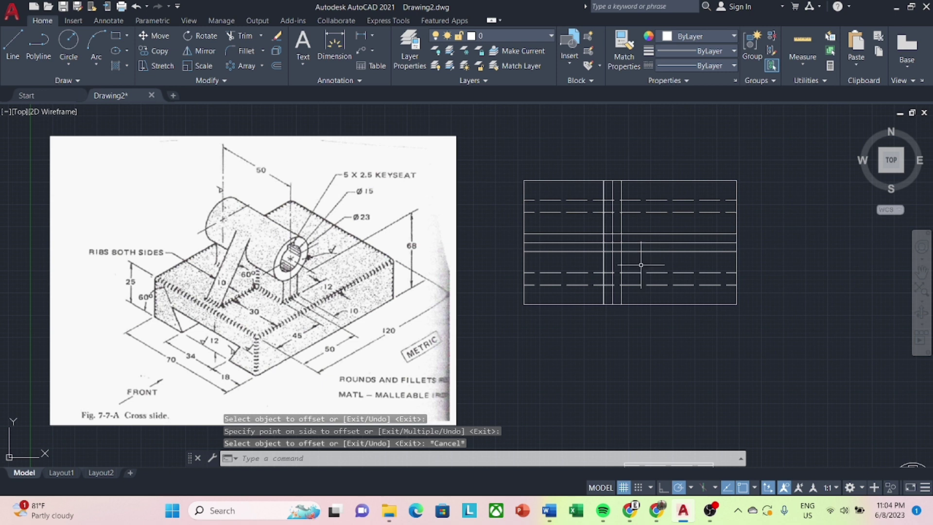
Trim the new vertical lines' upper and lower ends and the horizontal lines right of the slot.
type("TR")
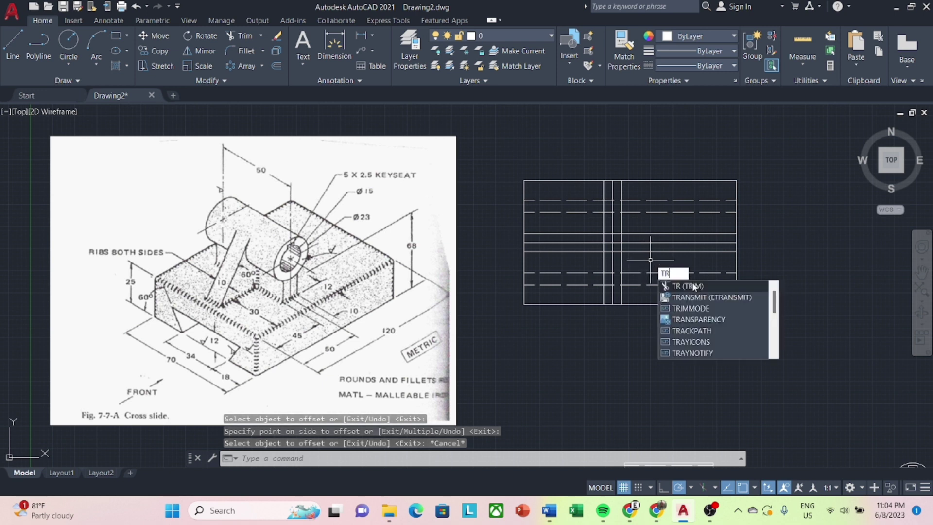
key("Return")
left_click_drag(676, 222, 677, 256)
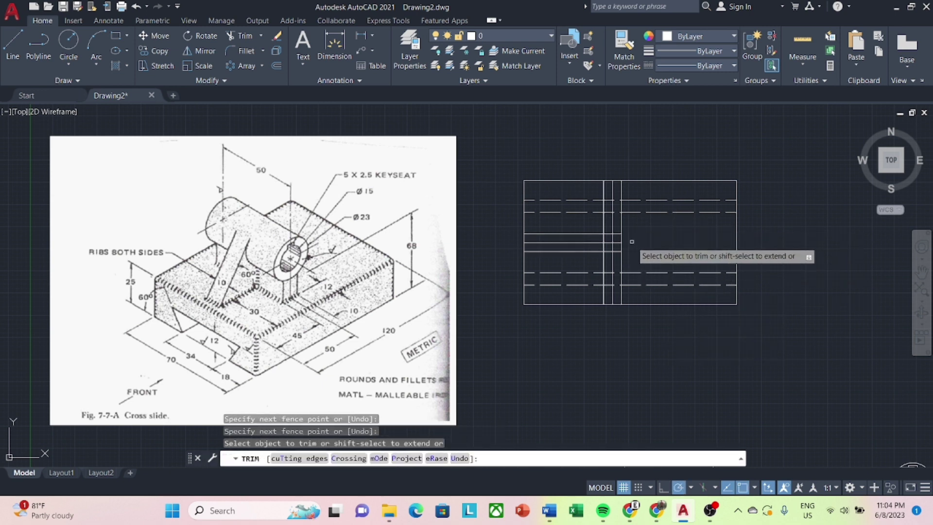
left_click_drag(631, 188, 591, 191)
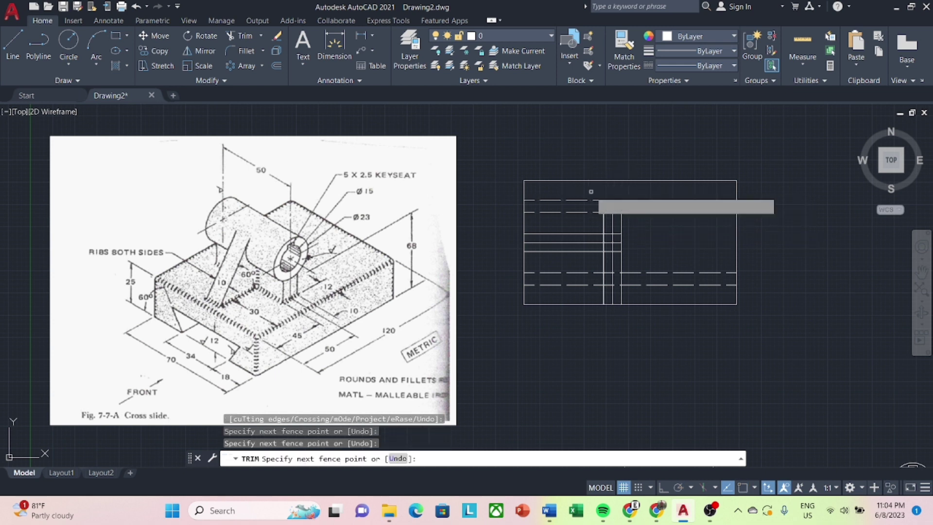
key("Return")
mouse_move(632, 292)
left_mouse_down()
mouse_move(597, 294)
mouse_move(597, 282)
left_mouse_up()
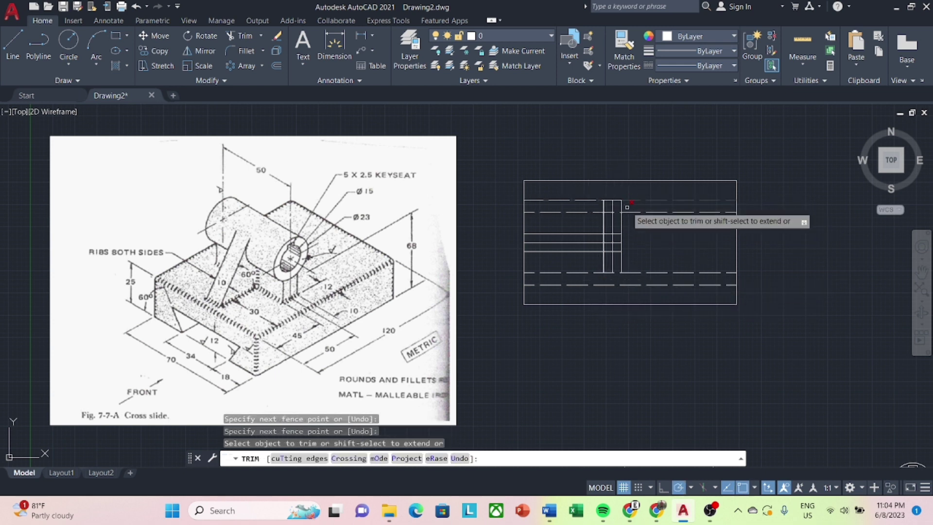
left_click_drag(626, 207, 598, 206)
key("Escape")
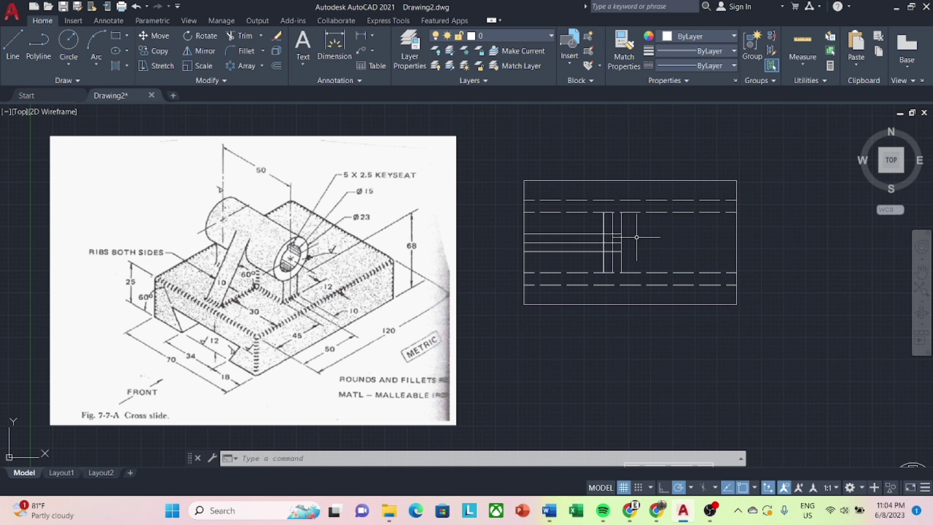
Erase the short vertical lines in the top view.
left_click(12, 47)
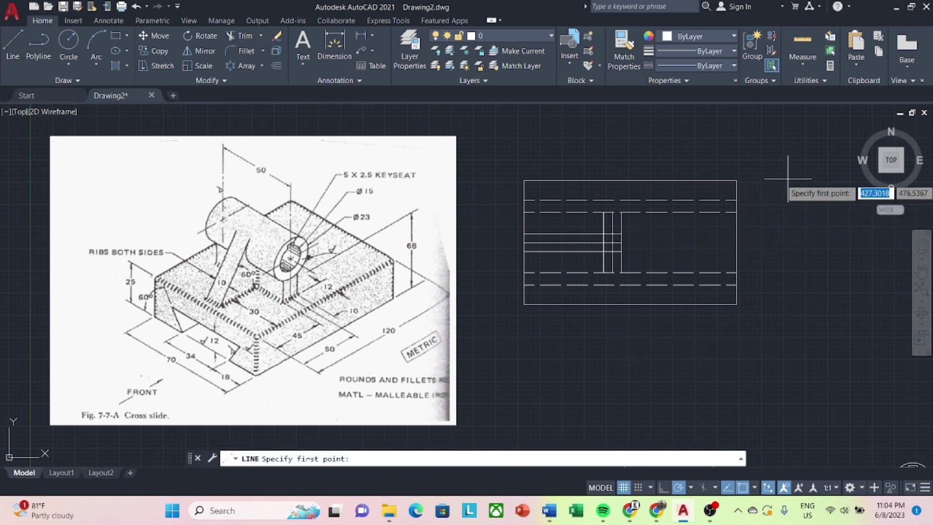
key("Escape")
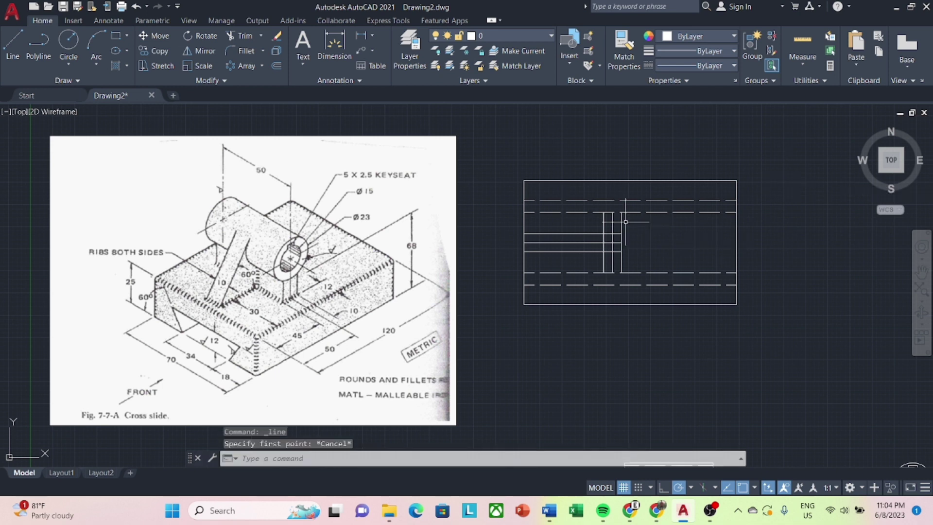
left_click(586, 222)
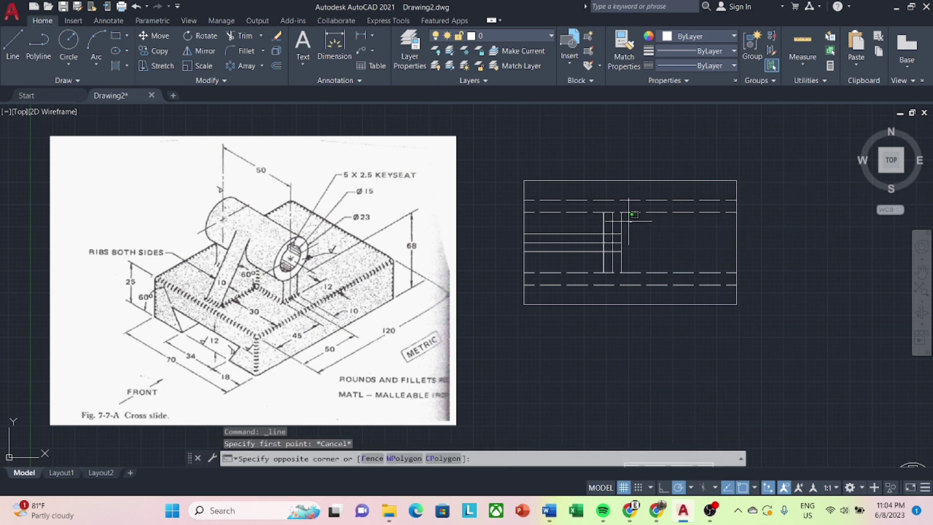
left_click(585, 222)
right_click(585, 227)
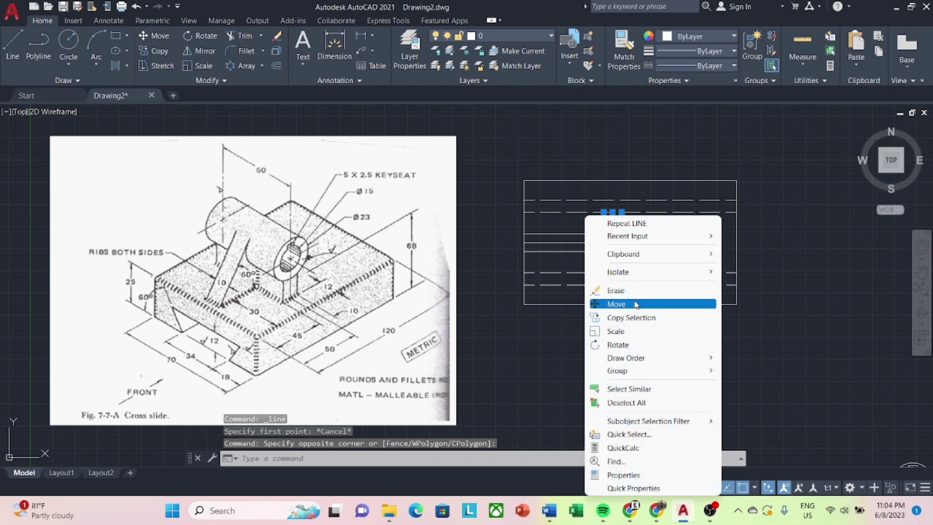
left_click(632, 291)
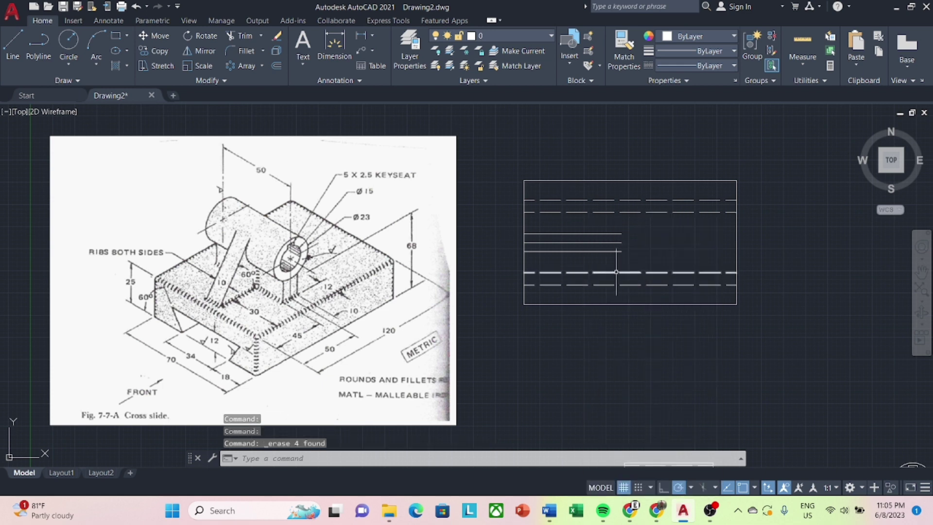
Draw a 50-unit vertical line and move its midpoint onto the horizontal lines' right end.
type("l")
key("Return")
left_click(795, 205)
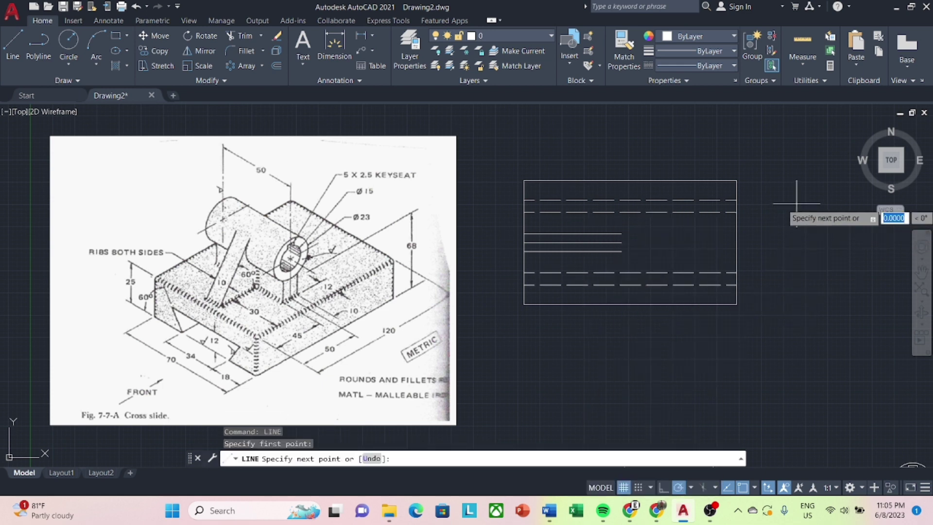
type("50")
key("Return")
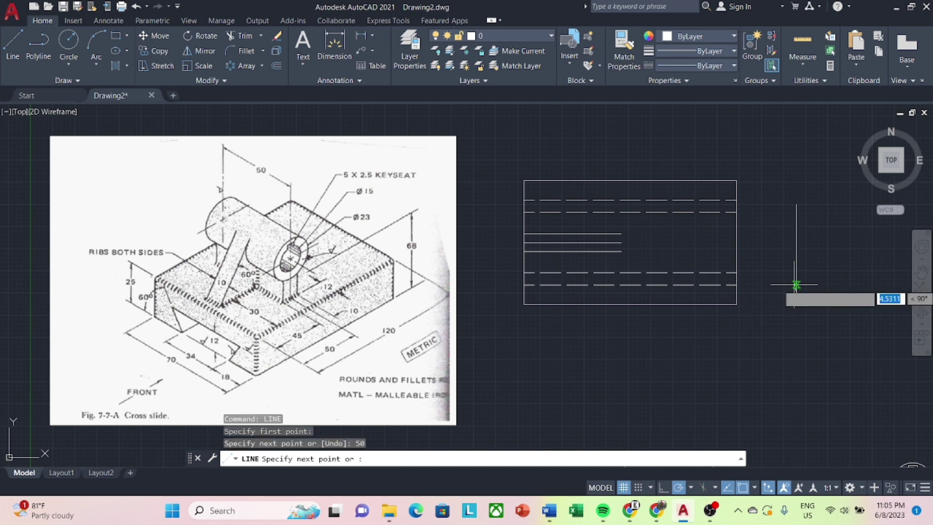
key("Escape")
left_click(797, 257)
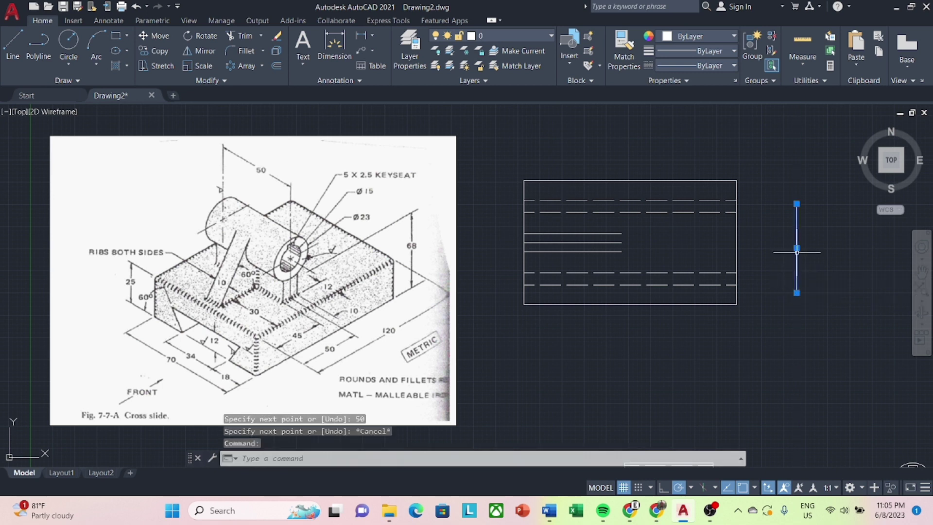
left_click(623, 244)
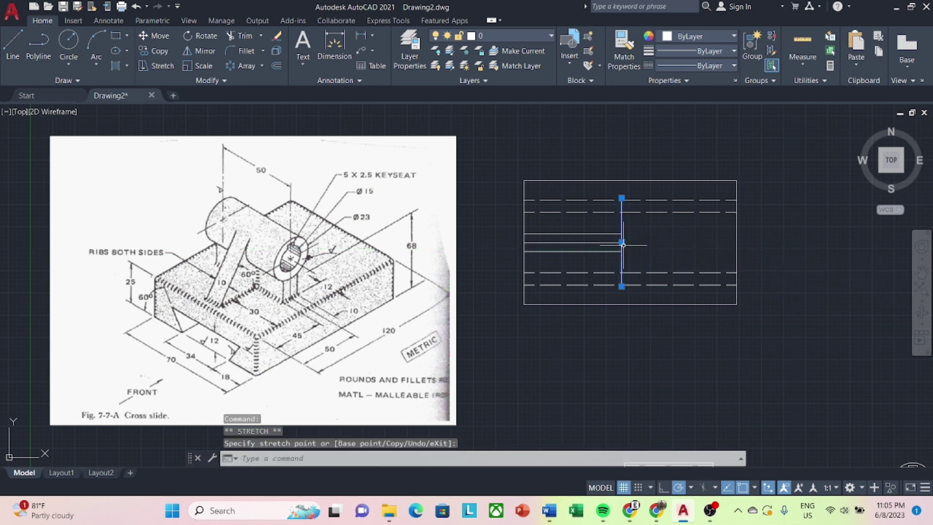
key("Escape")
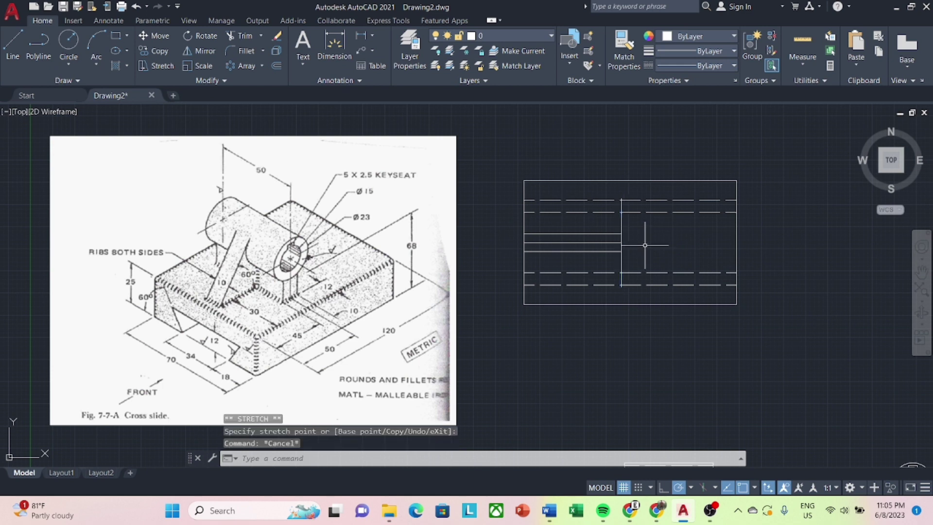
left_click(360, 36)
Abandon a linear dimension and offset the vertical line 10 units to the left.
left_click(621, 199)
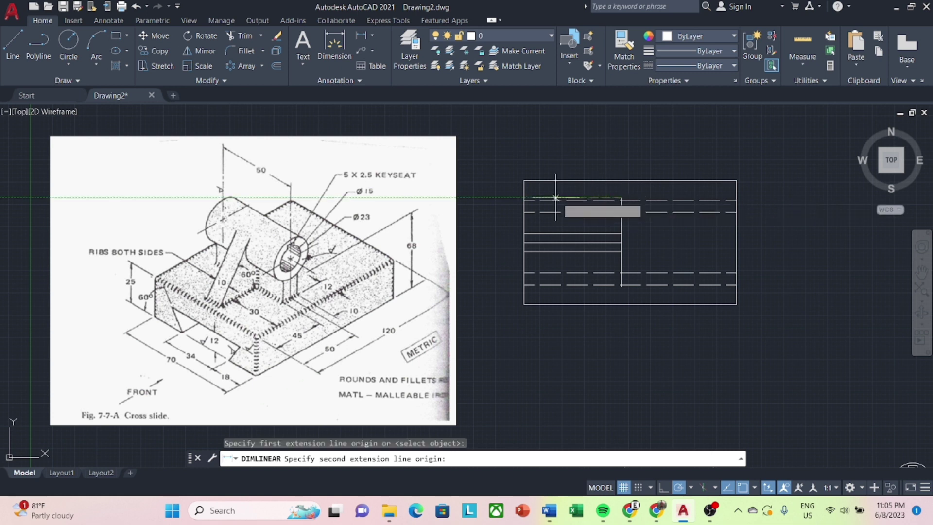
left_click(523, 180)
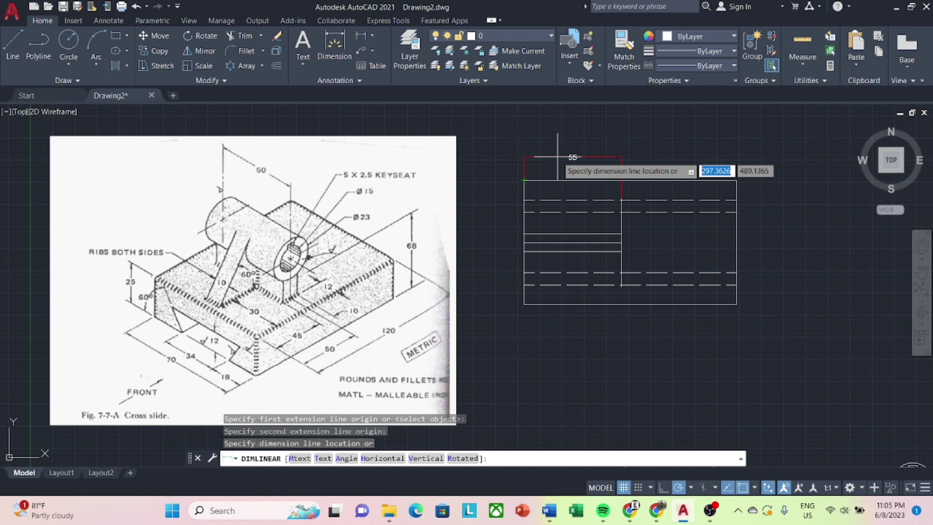
key("Escape")
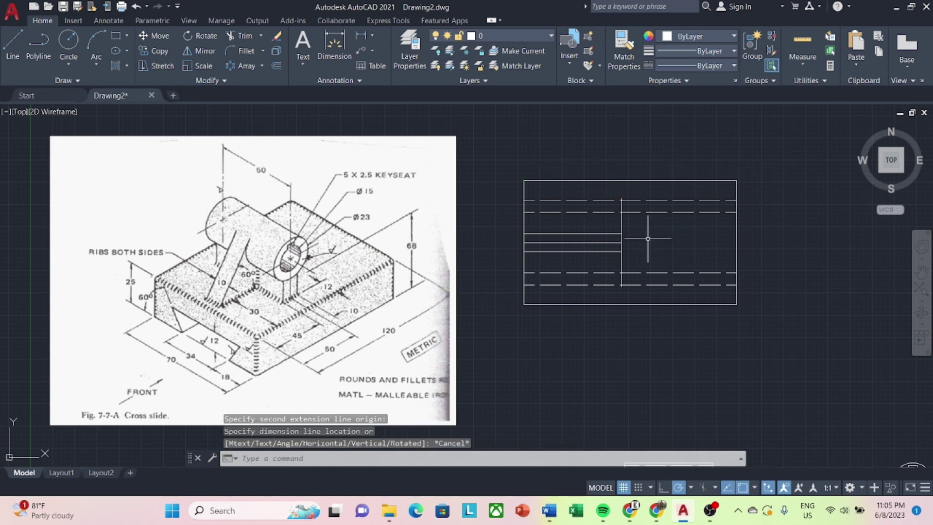
type("o")
key("Return")
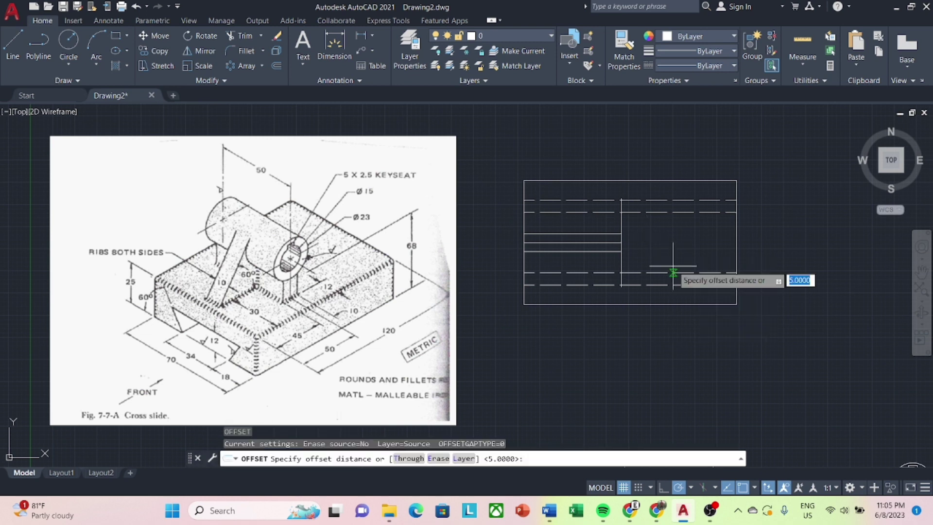
type("10")
key("Return")
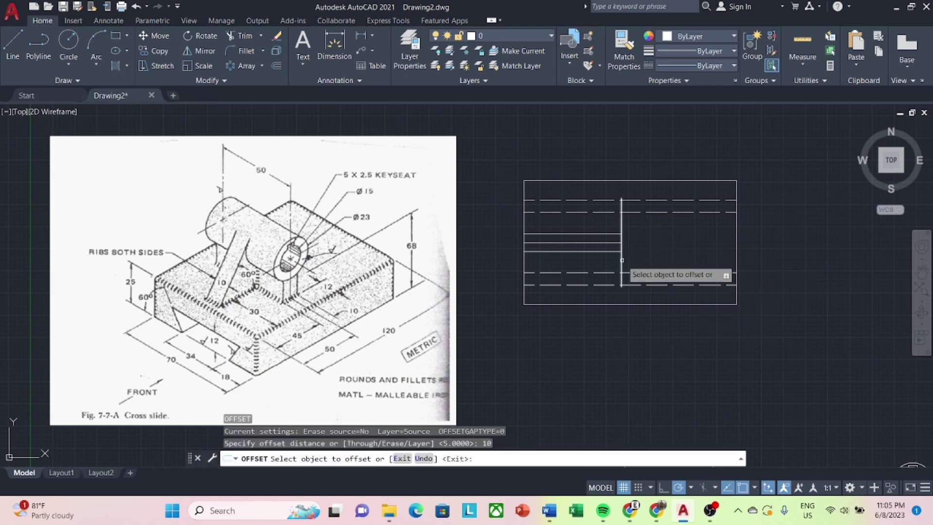
left_click(621, 270)
key("Escape")
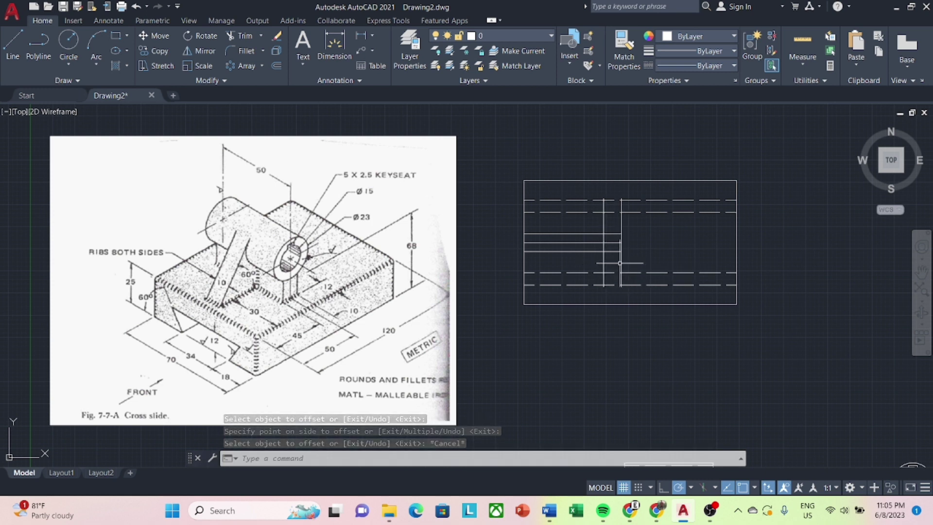
Offset the vertical line 5 units to the left.
type("O")
key("Return")
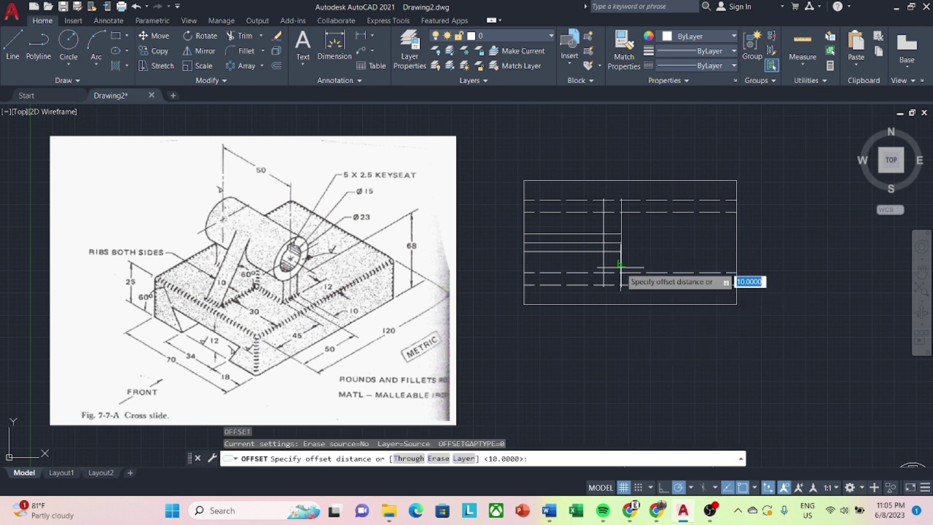
type("5")
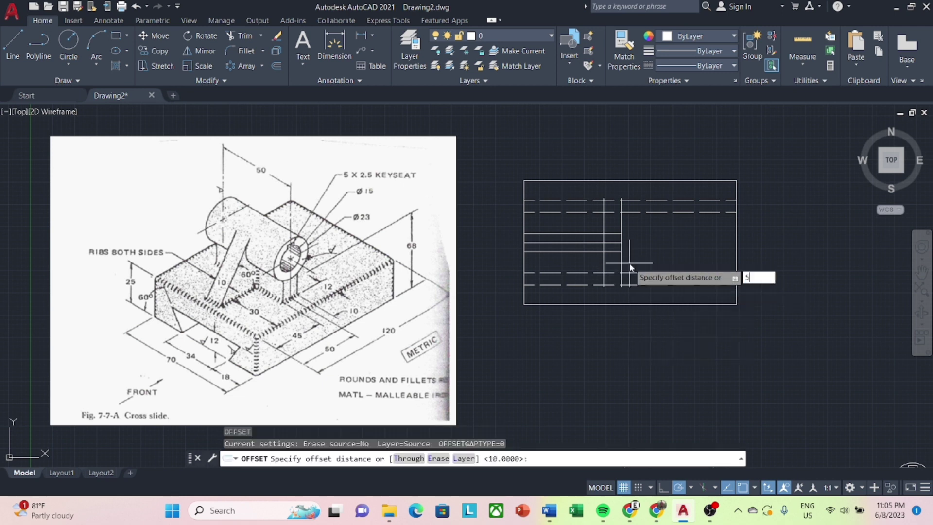
key("Return")
left_click(620, 261)
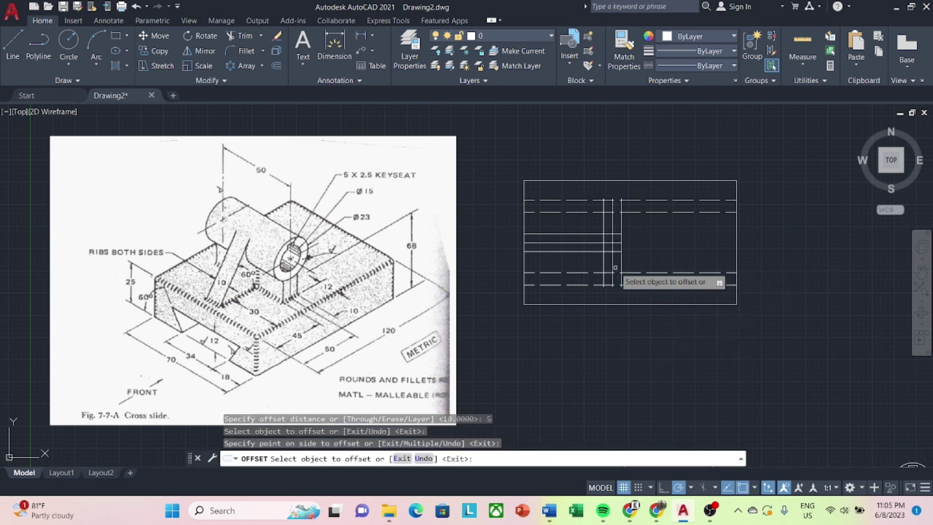
type("o")
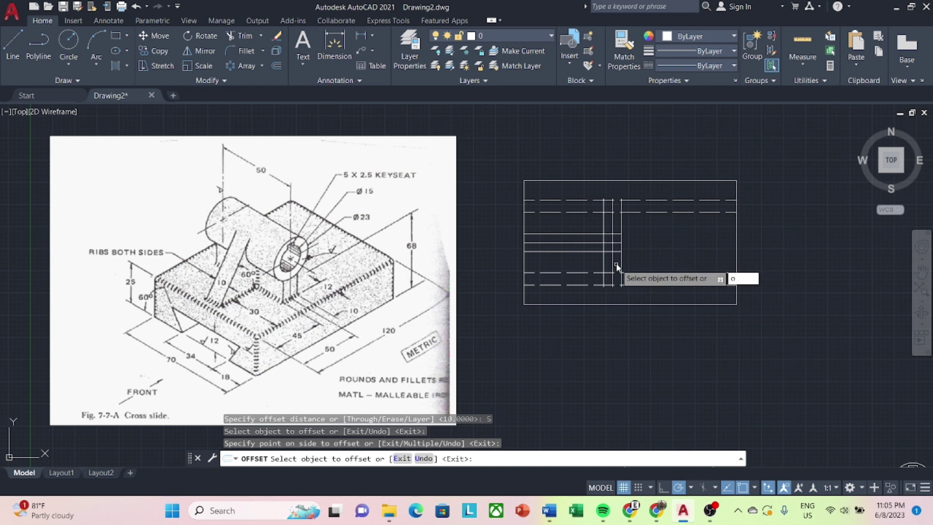
key("Escape")
Offset the central vertical line 11.5 units to both sides.
type("o")
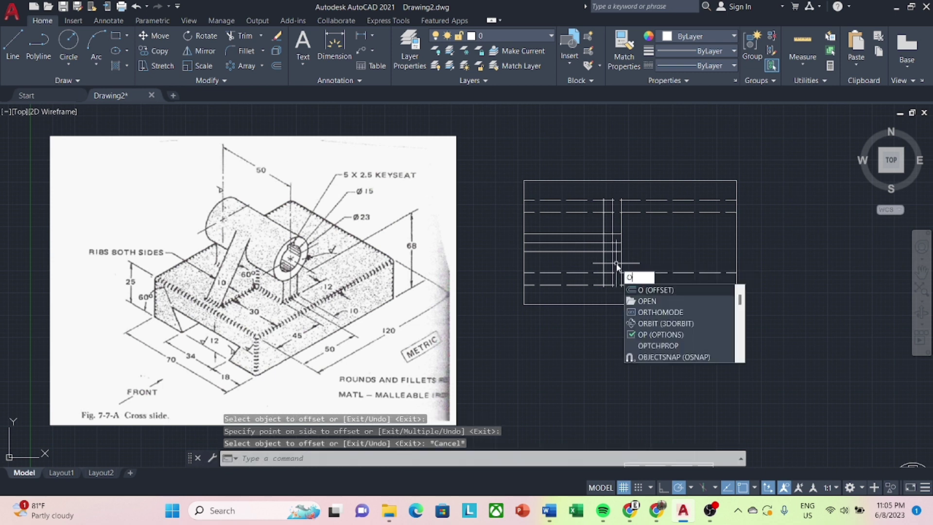
key("Return")
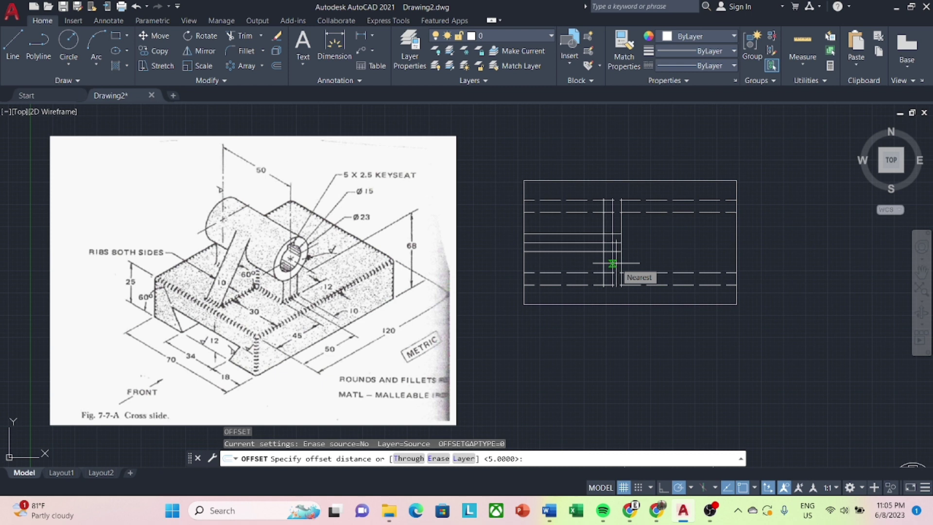
type("11.5")
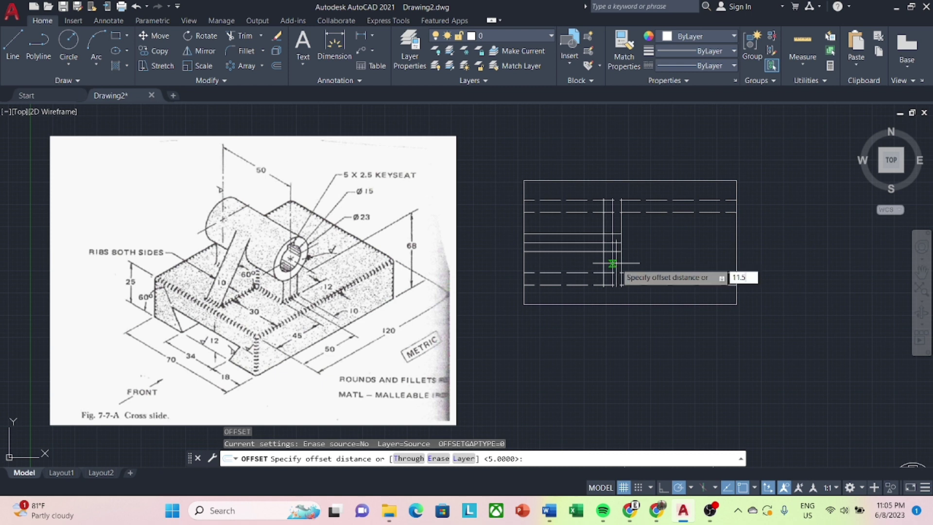
key("Return")
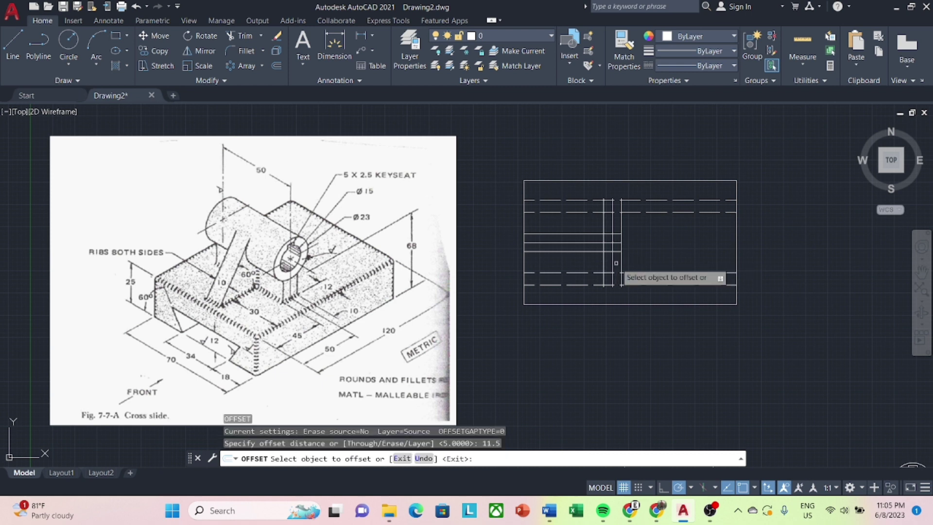
left_click(620, 265)
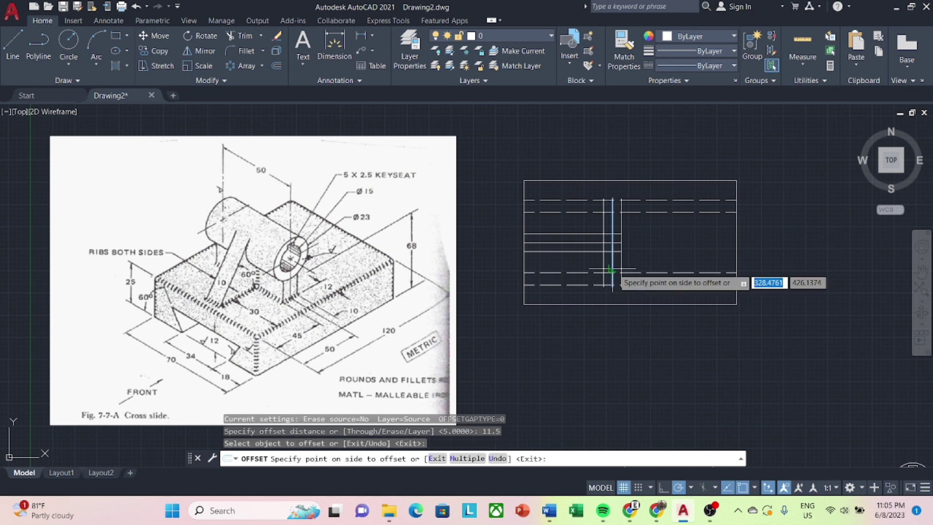
left_click(604, 267)
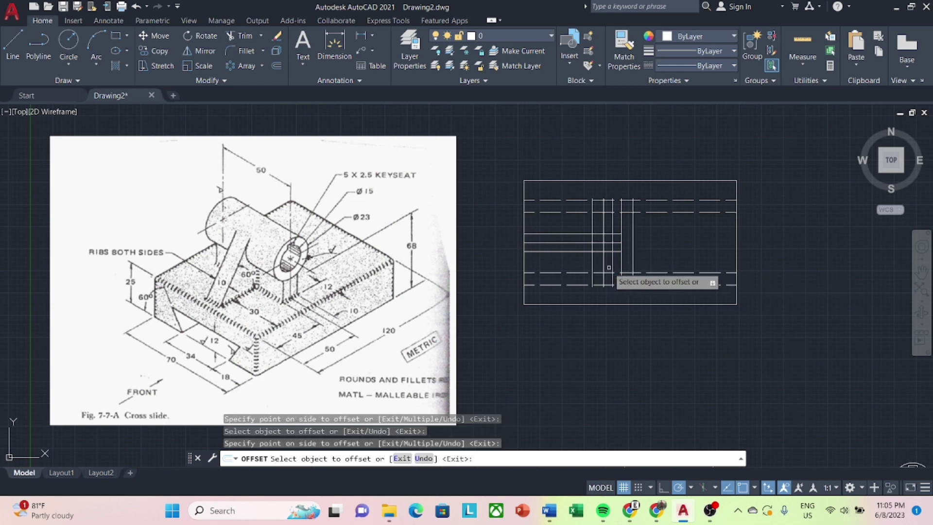
key("Escape")
Set the two new offset lines to the dashed ACAD_ISO02W100 linetype.
left_click(604, 266)
left_click(622, 266)
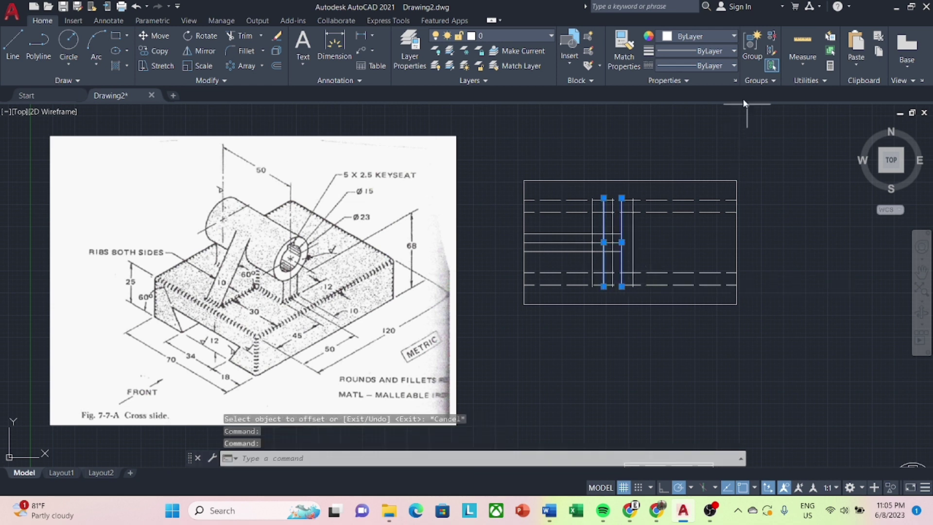
left_click(728, 67)
left_click(721, 111)
key("Escape")
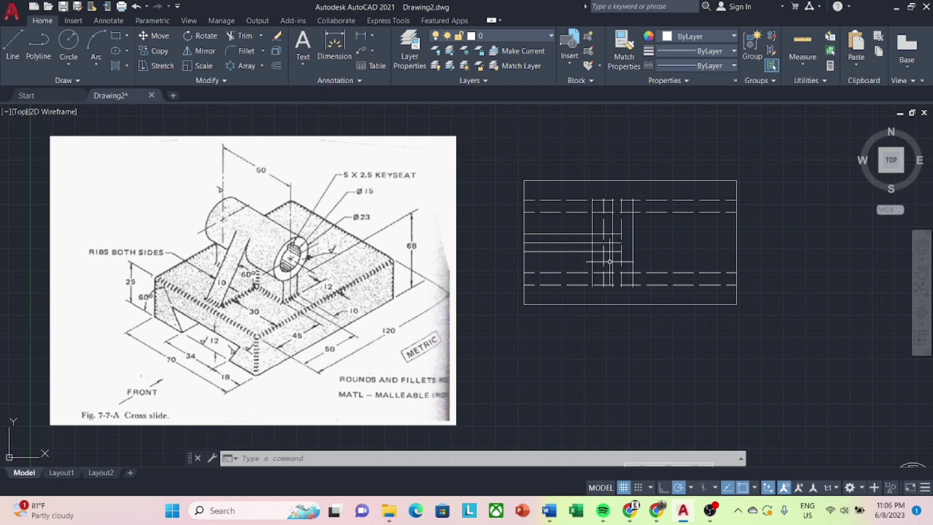
Draw a line across the top edge of the vertical band.
scroll(612, 217, "up", 2)
scroll(612, 219, "up", 2)
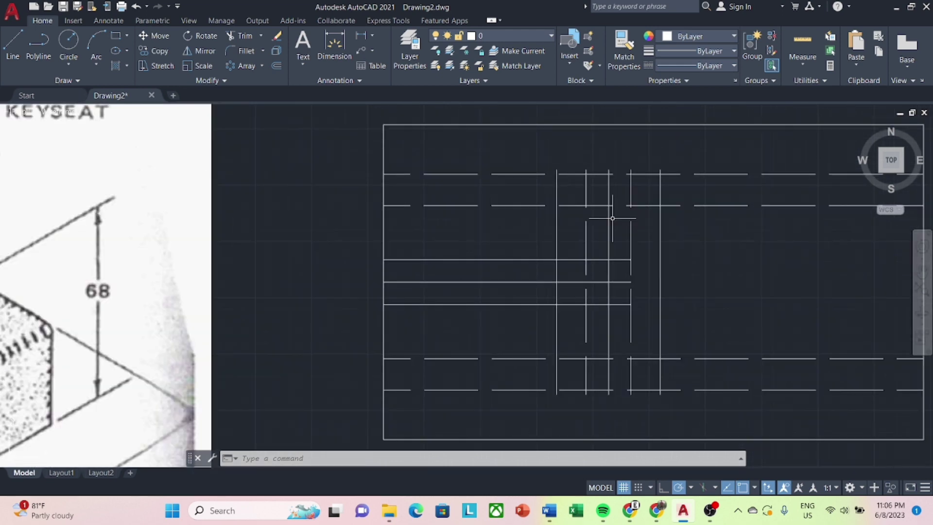
type("li")
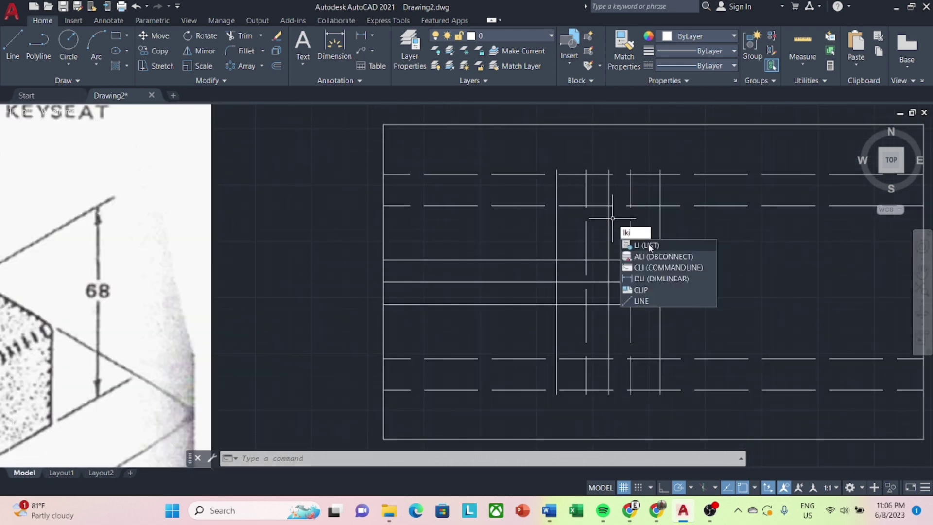
type("ne")
key("Return")
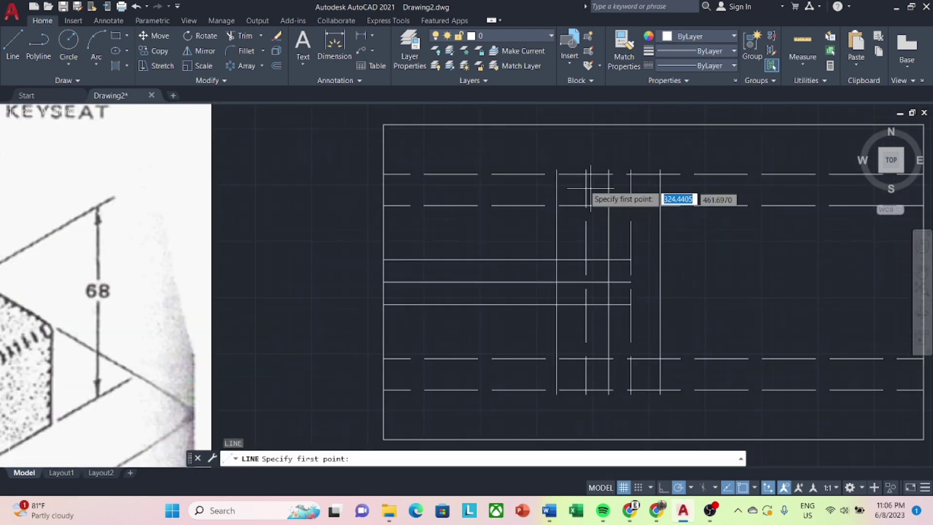
left_click(557, 170)
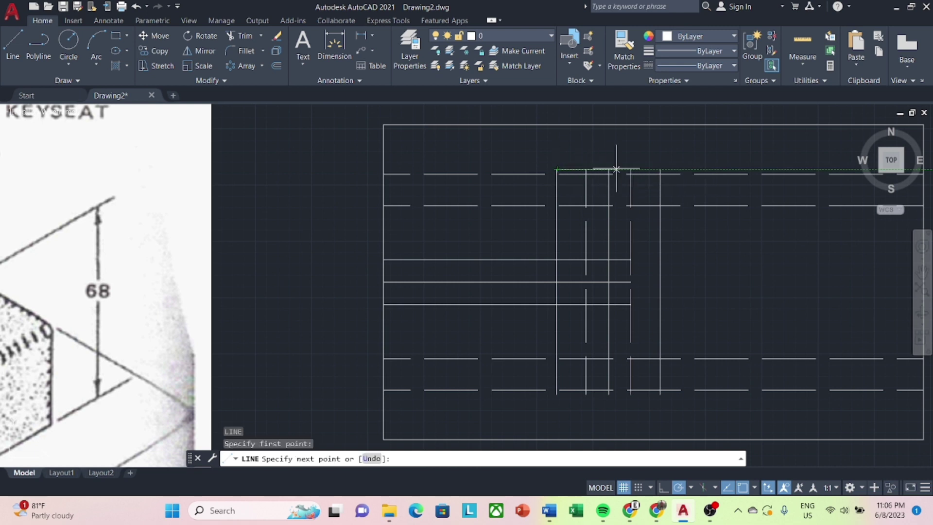
left_click(654, 171)
key("Escape")
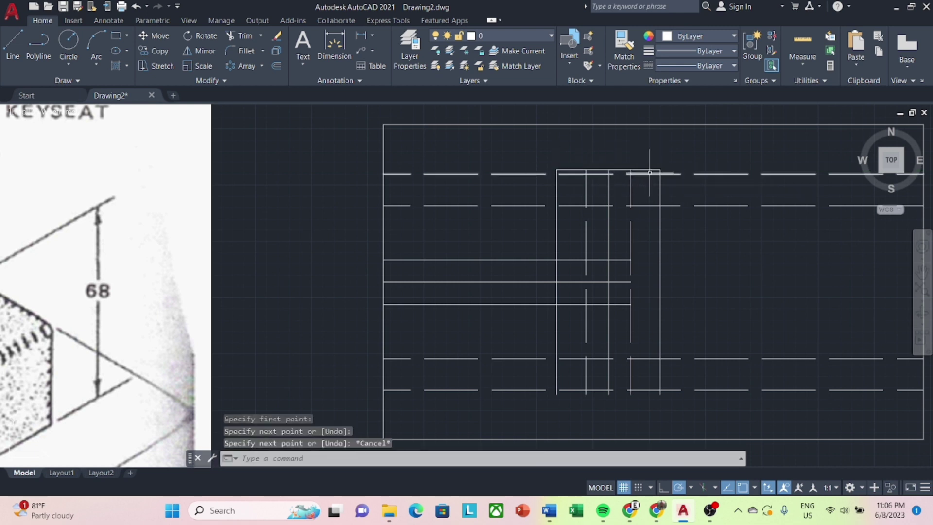
Mirror the top edge line to the band's bottom, keeping the original.
left_click(649, 170)
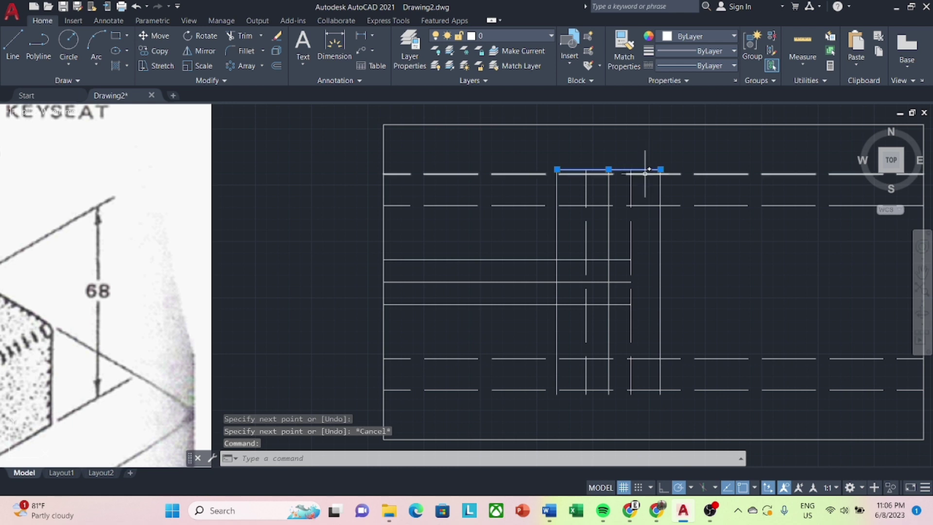
type("mi")
key("Return")
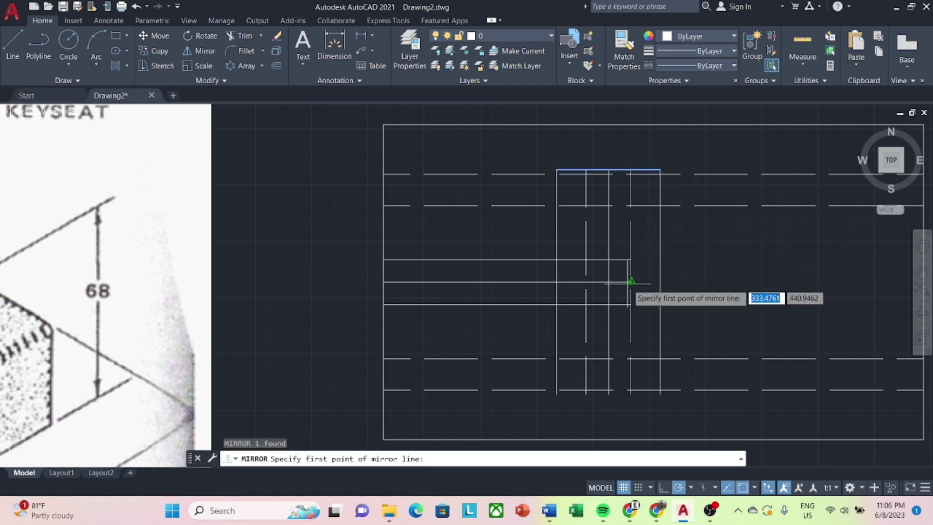
left_click(631, 282)
left_click(683, 284)
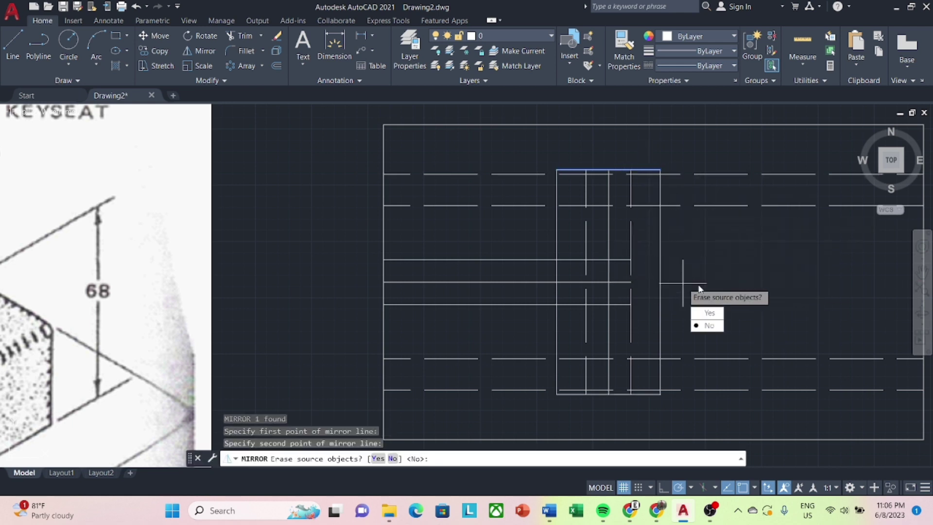
left_click(708, 325)
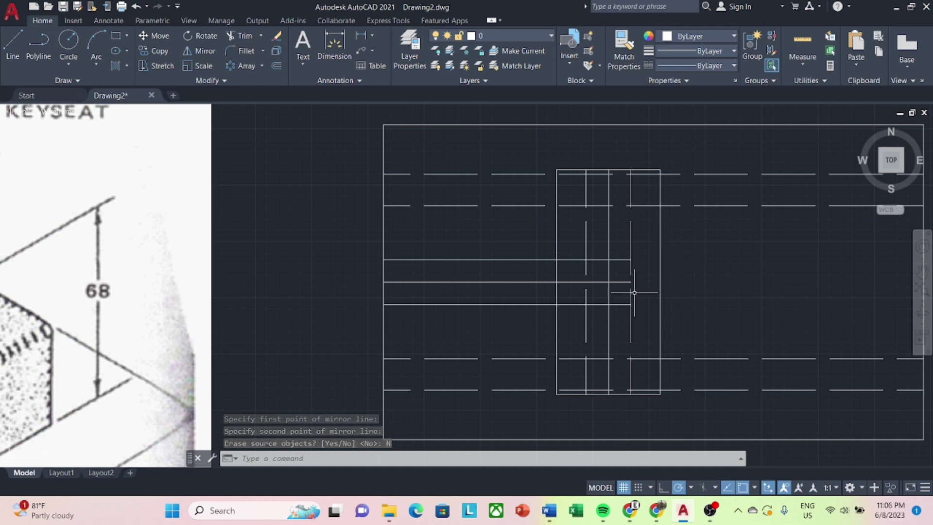
Fence-trim the horizontal lines crossing into the band.
type("tr")
key("Return")
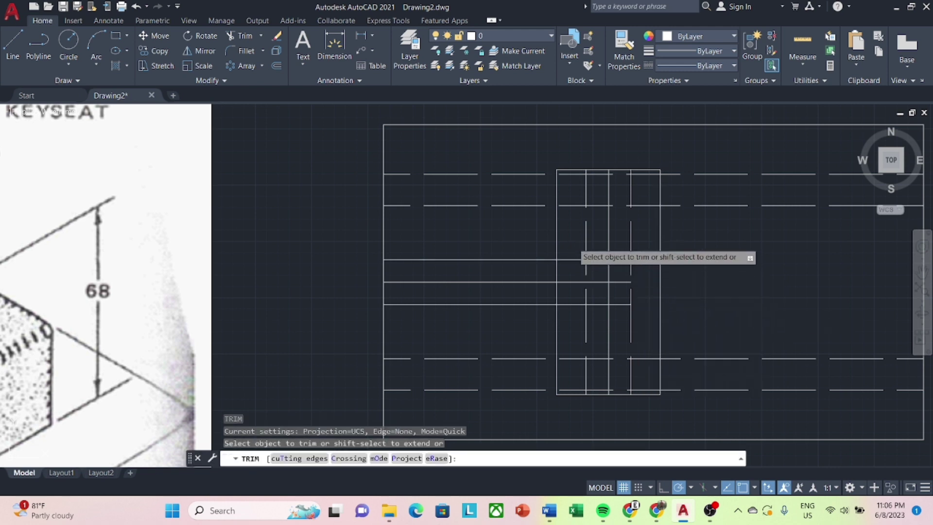
left_click_drag(572, 245, 571, 313)
key("Escape")
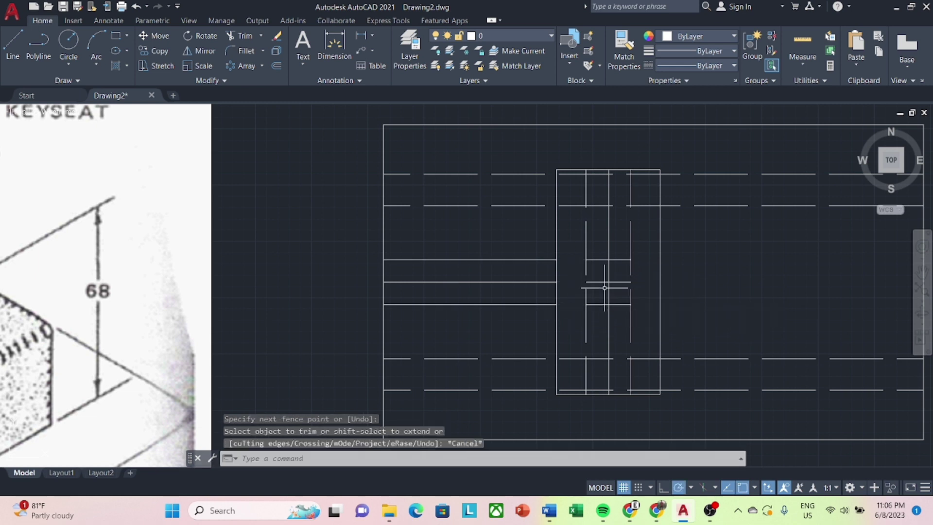
Erase the three leftover short horizontal lines.
left_click(602, 281)
left_click(602, 259)
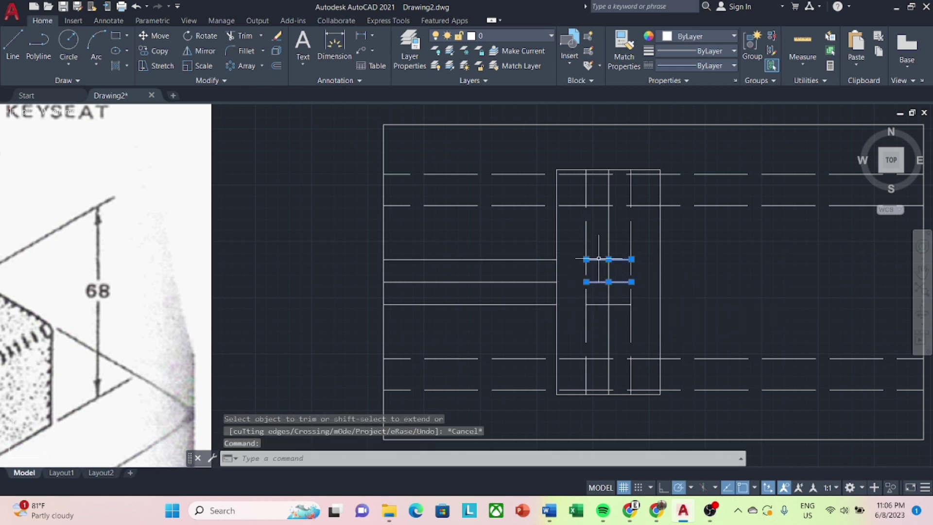
left_click(601, 305)
right_click(585, 306)
left_click(653, 99)
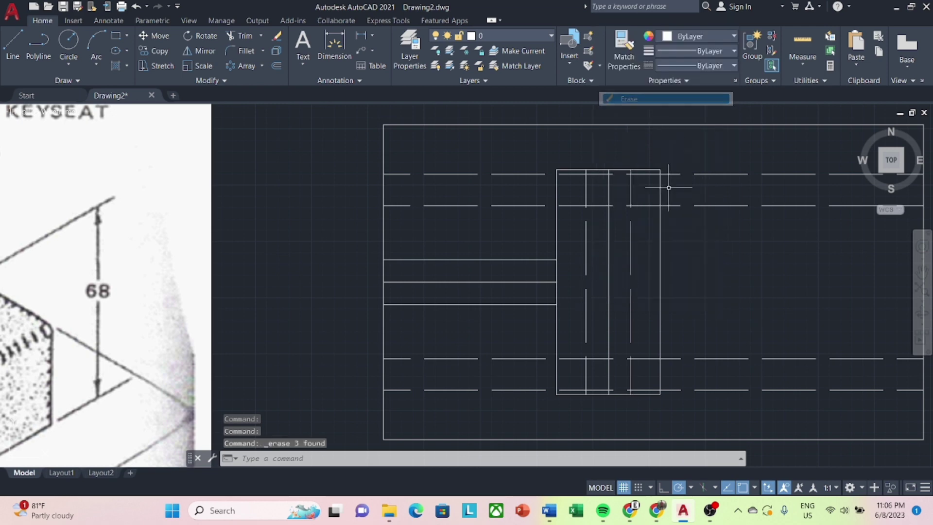
scroll(675, 286, "down", 2)
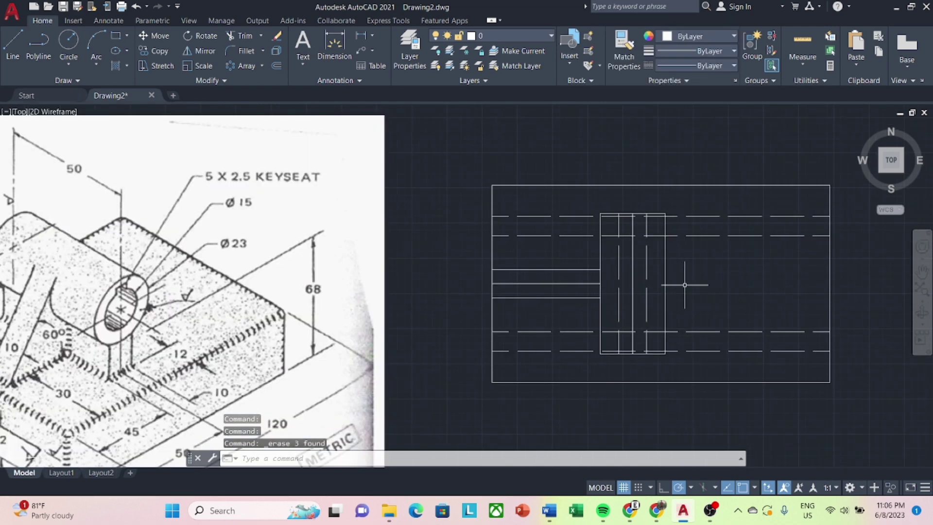
middle_click_drag(684, 286, 700, 277)
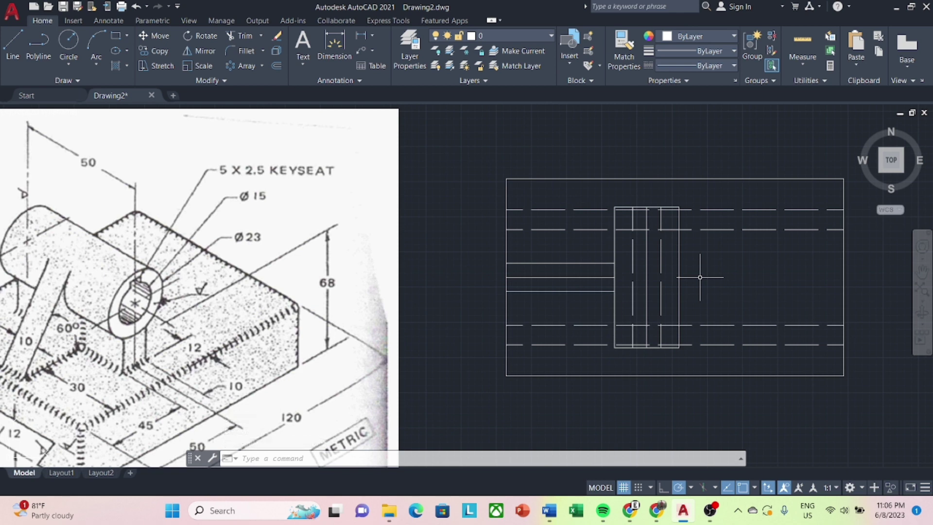
Offset vertical lines 7.5 units inside the central band.
type("o")
key("Return")
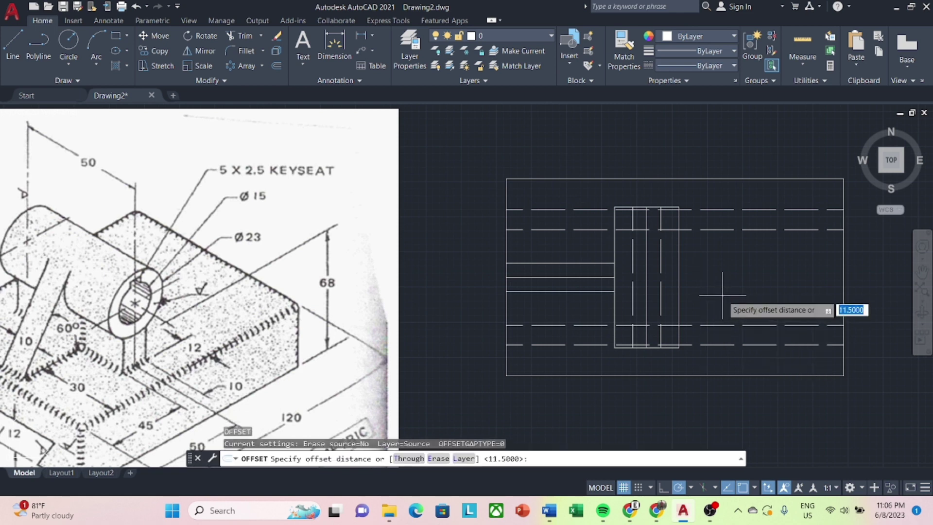
type("7.5")
key("Return")
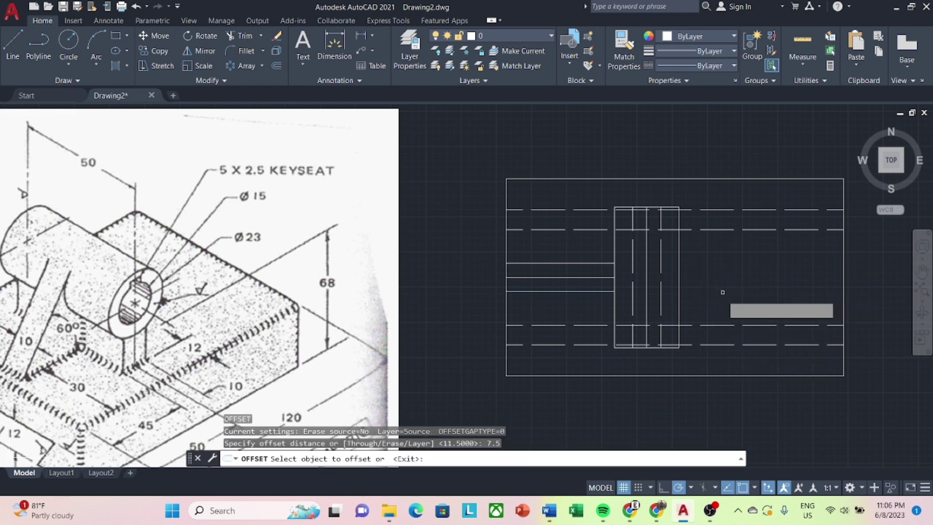
left_click(647, 291)
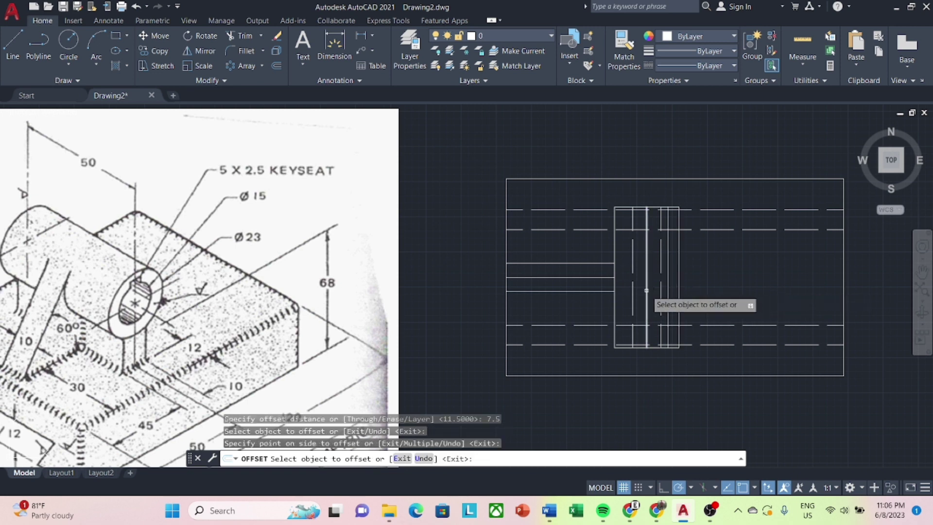
left_click(641, 291)
left_click(633, 293)
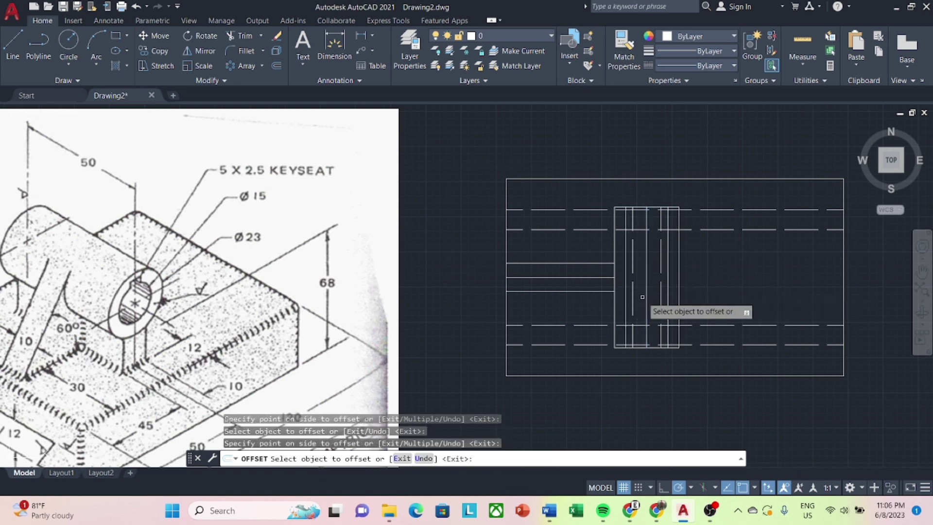
key("Escape")
Make the two 7.5-offset lines ACAD_ISO02W100 dashed.
left_click(672, 298)
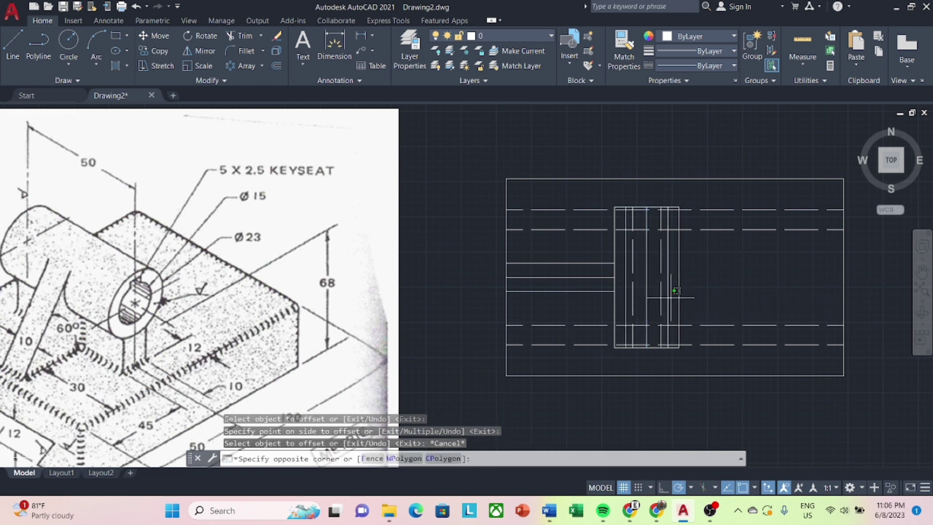
left_click(627, 294)
left_click(724, 66)
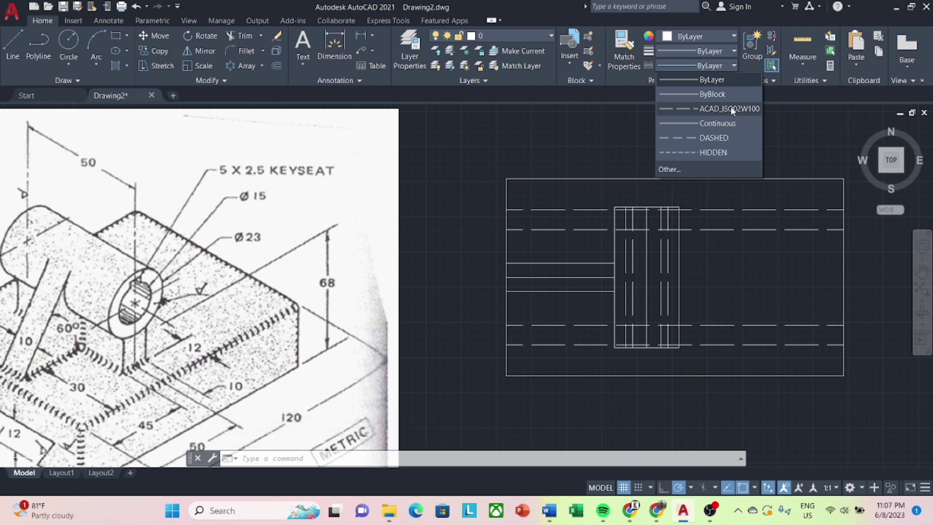
left_click(730, 109)
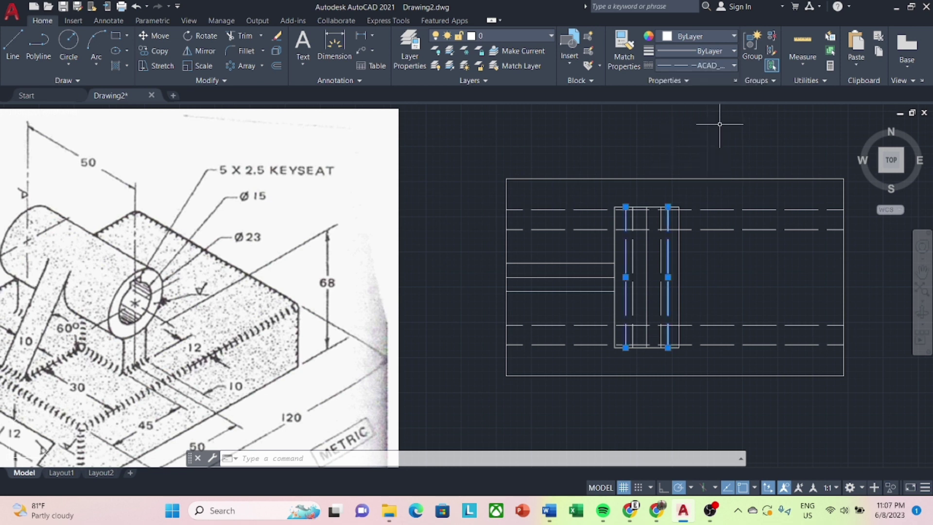
key("Escape")
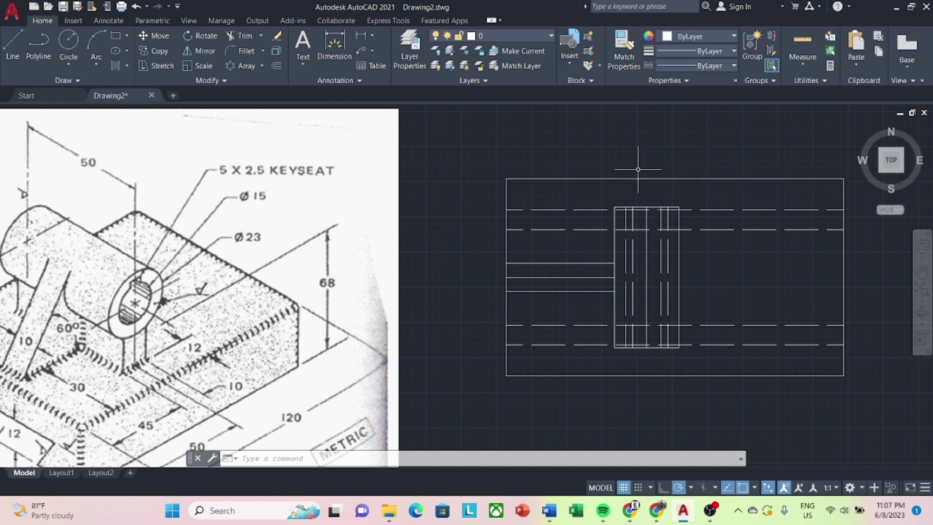
Offset the middle vertical line 2.5 units to the left.
type("o")
key("Return")
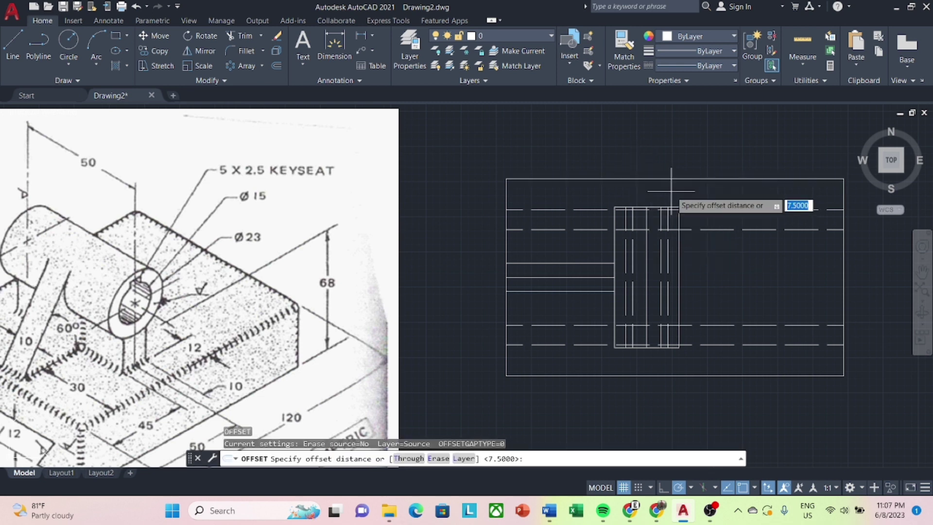
type("2.5")
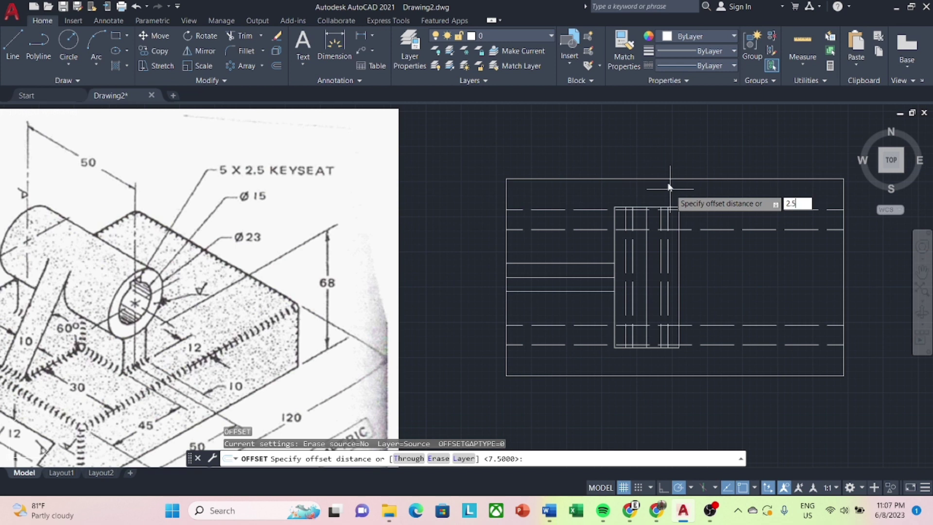
key("Return")
left_click(647, 289)
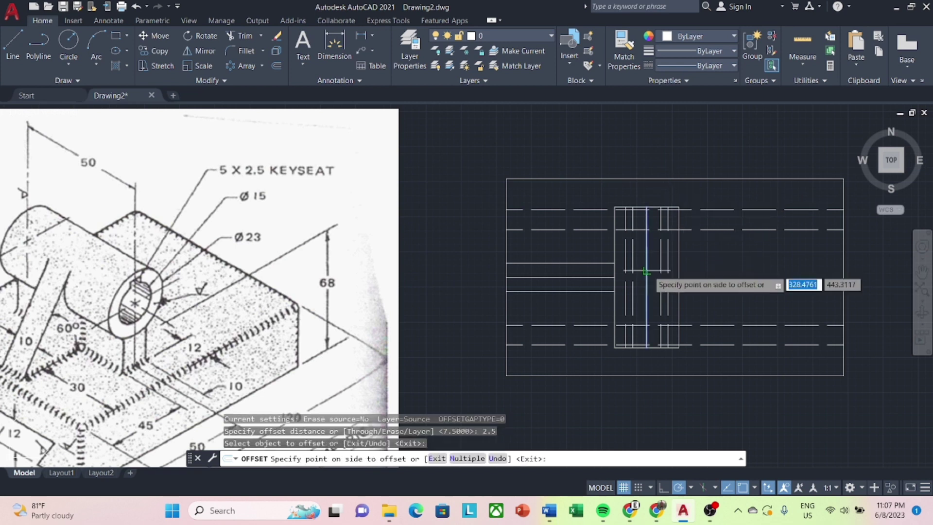
left_click(641, 285)
left_click(646, 287)
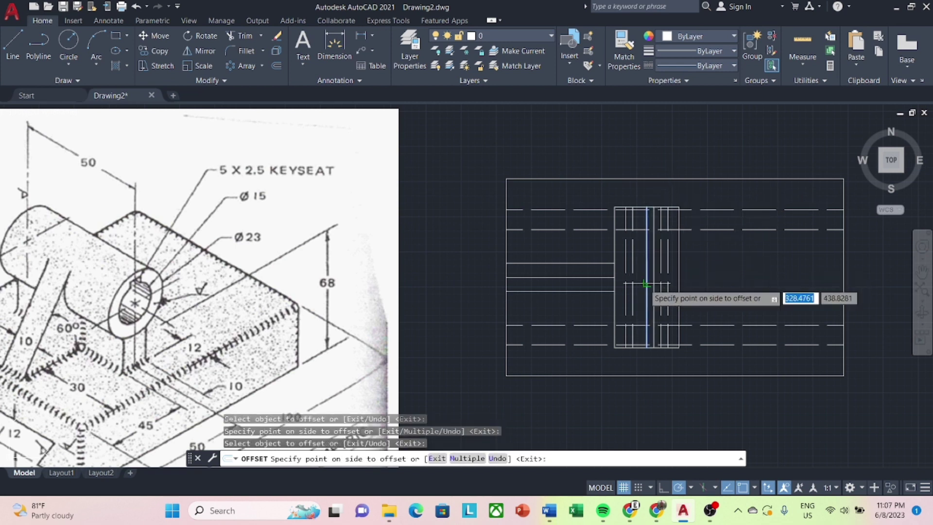
key("Escape")
Set the two keyseat lines to the ACAD_ISO02W100 dashed linetype.
left_click(654, 287)
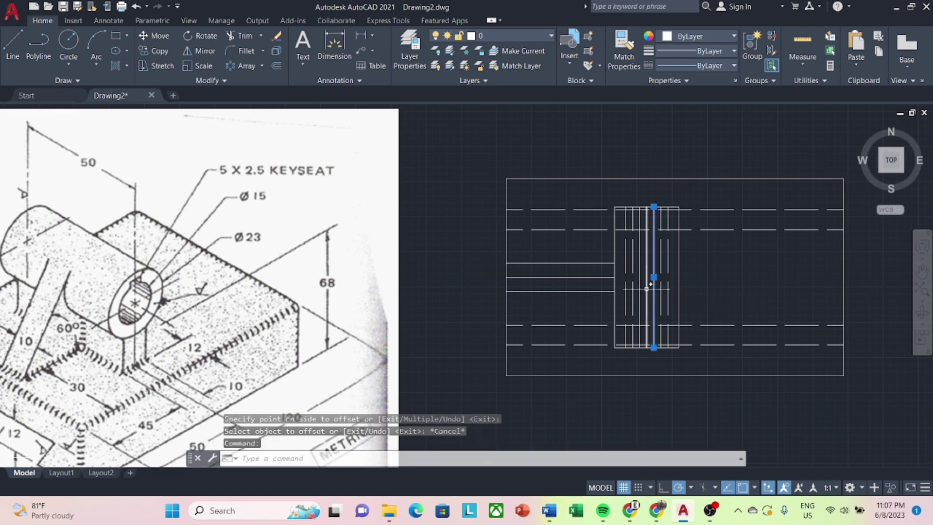
left_click(639, 293)
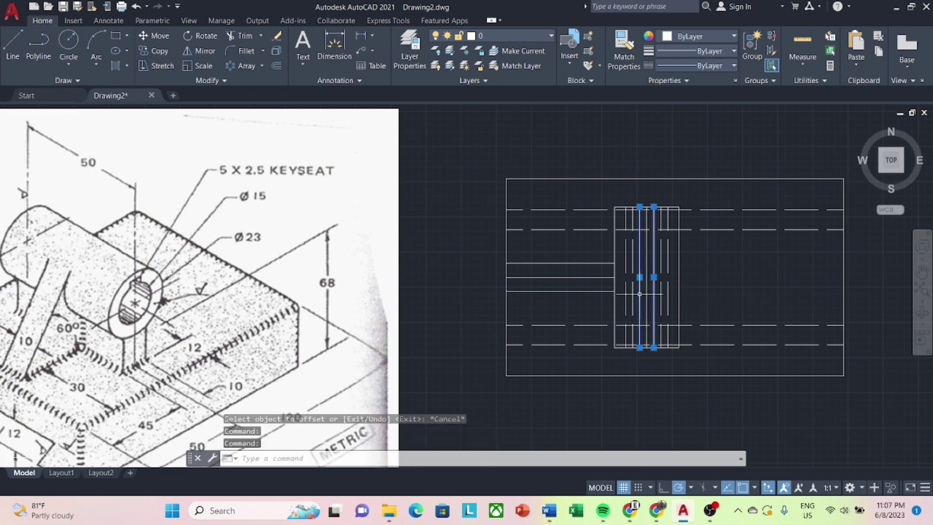
left_click(729, 65)
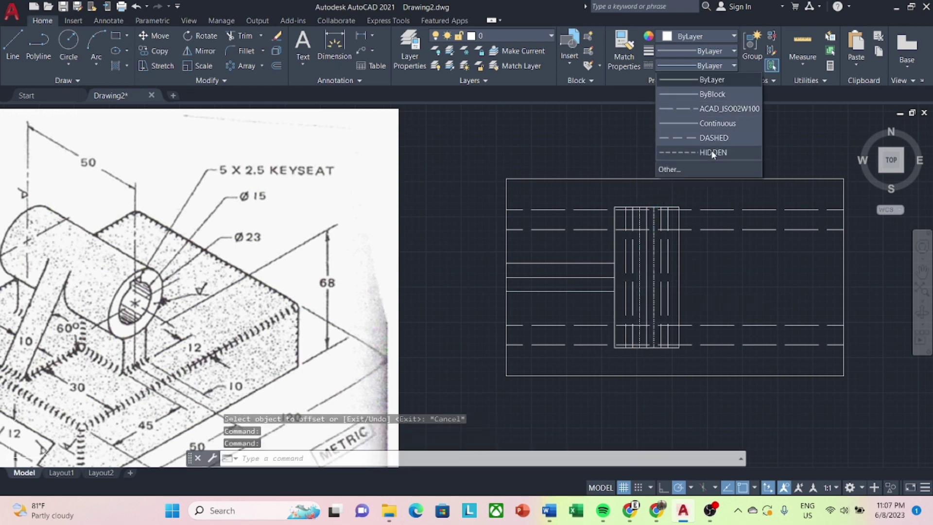
left_click(714, 109)
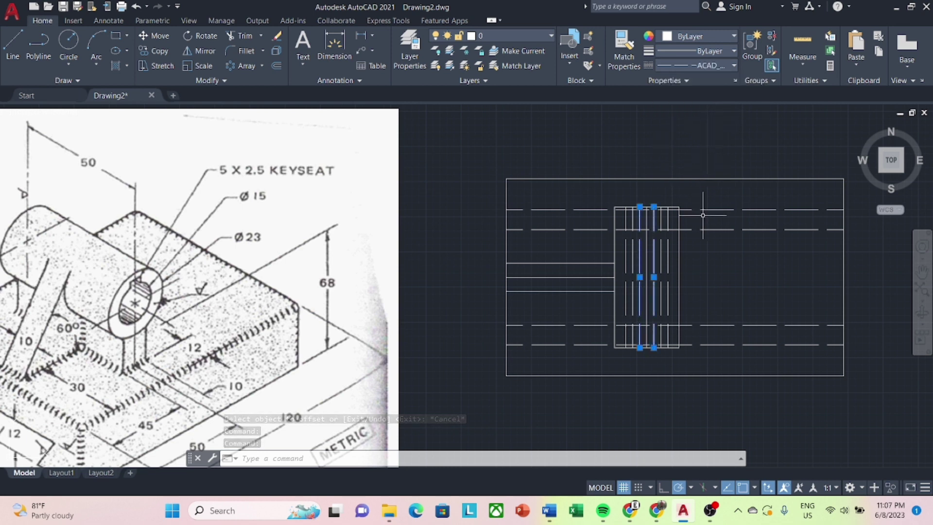
key("Escape")
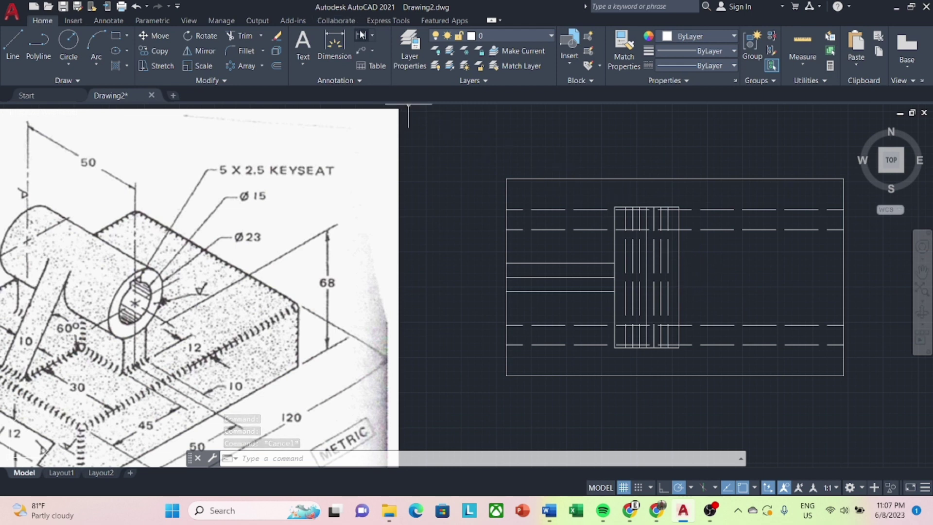
Cancel an accidental quick-dimension command.
type("q")
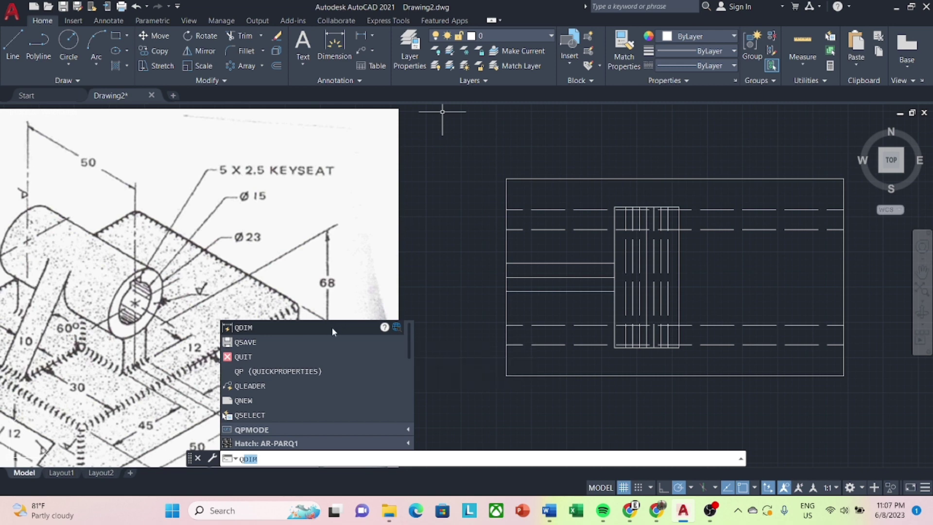
left_click(331, 327)
scroll(633, 225, "up", 4)
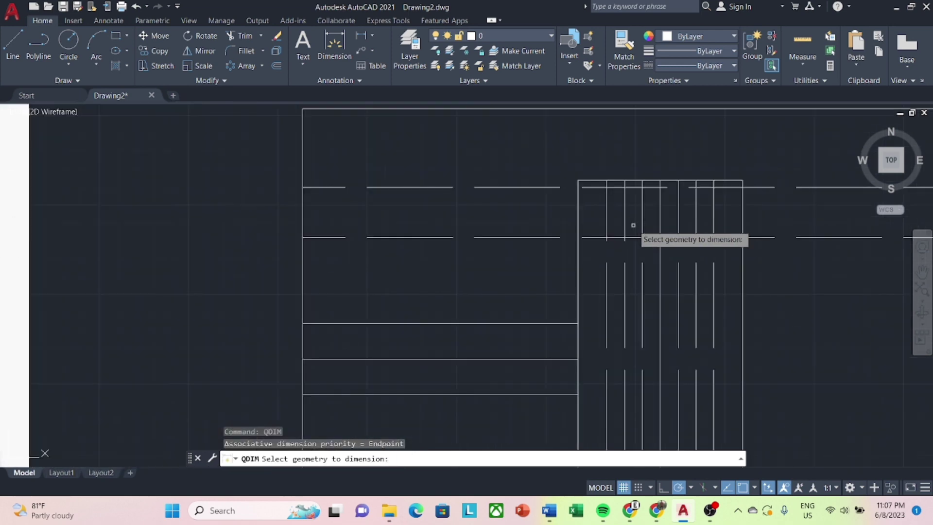
left_click(607, 222)
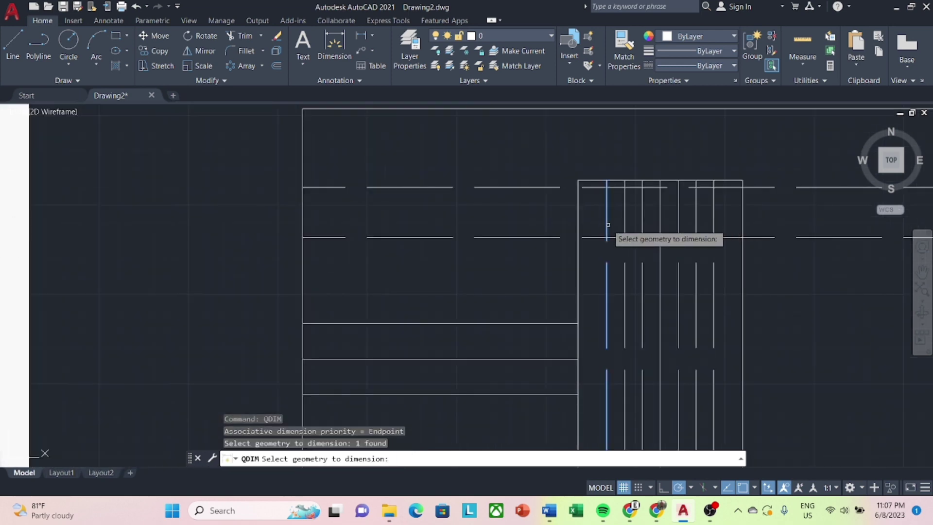
key("Escape")
type("M")
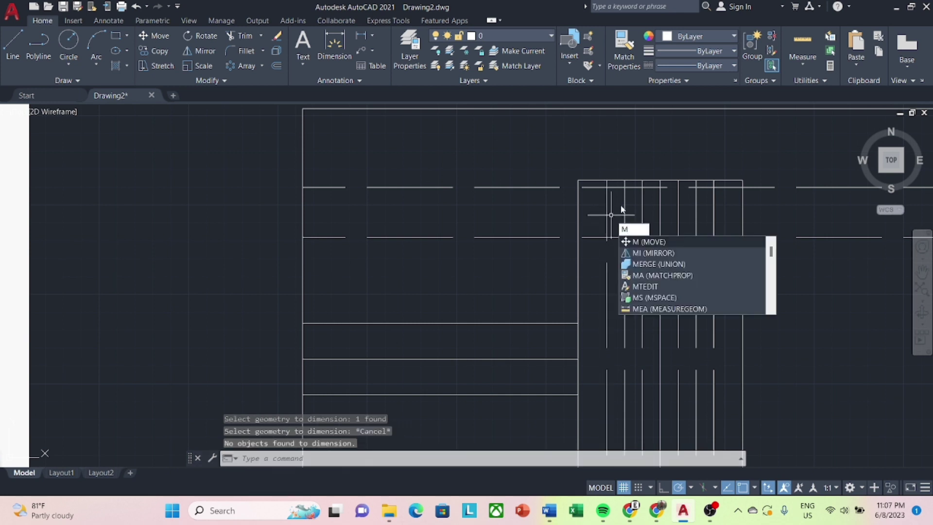
key("BackSpace")
type("D")
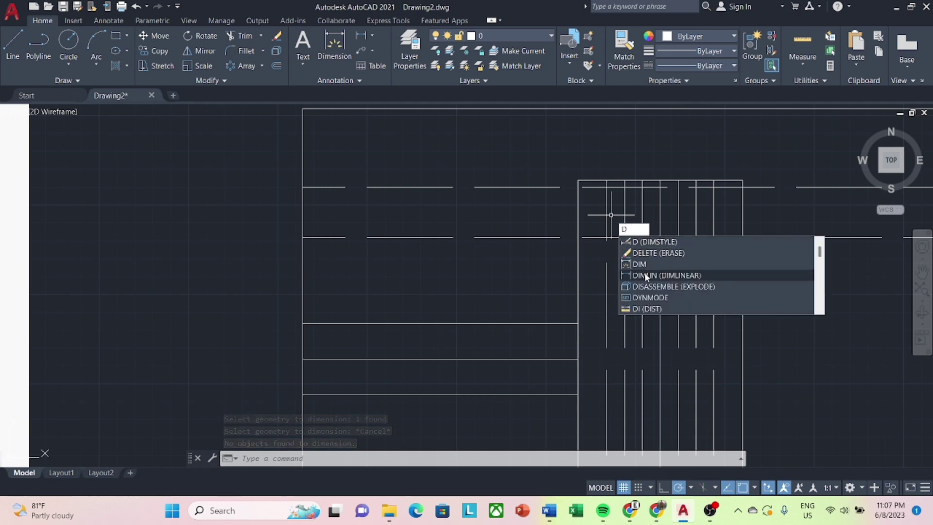
Dimension the overall width of the central band above the top view.
left_click(644, 275)
scroll(617, 245, "down", 4)
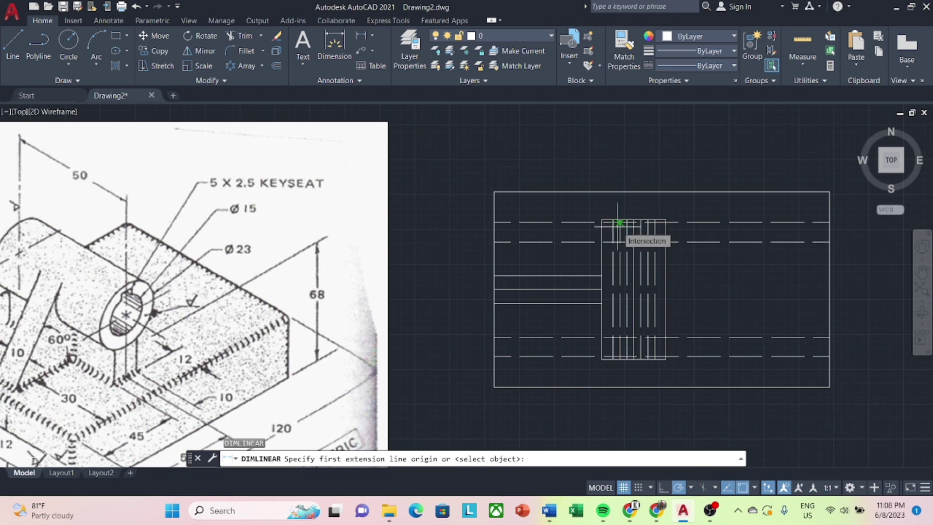
scroll(624, 218, "up", 4)
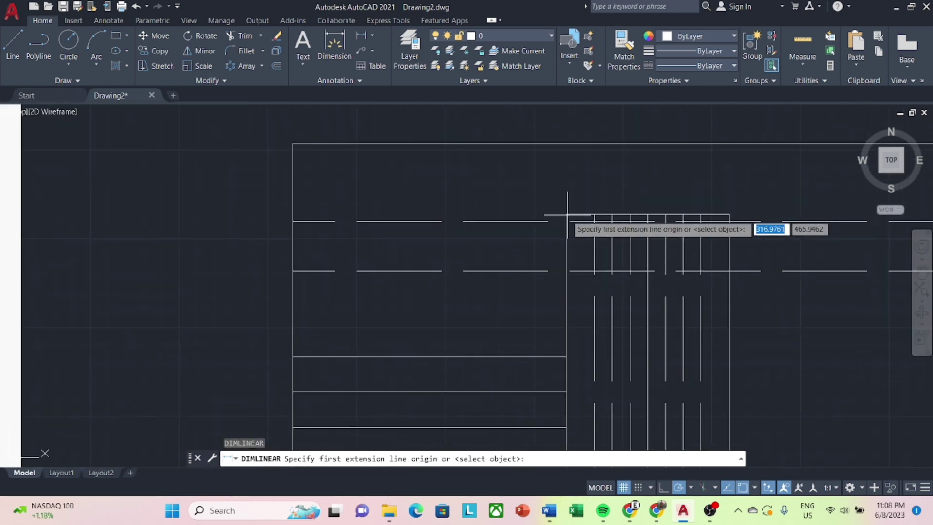
left_click(566, 214)
left_click(729, 214)
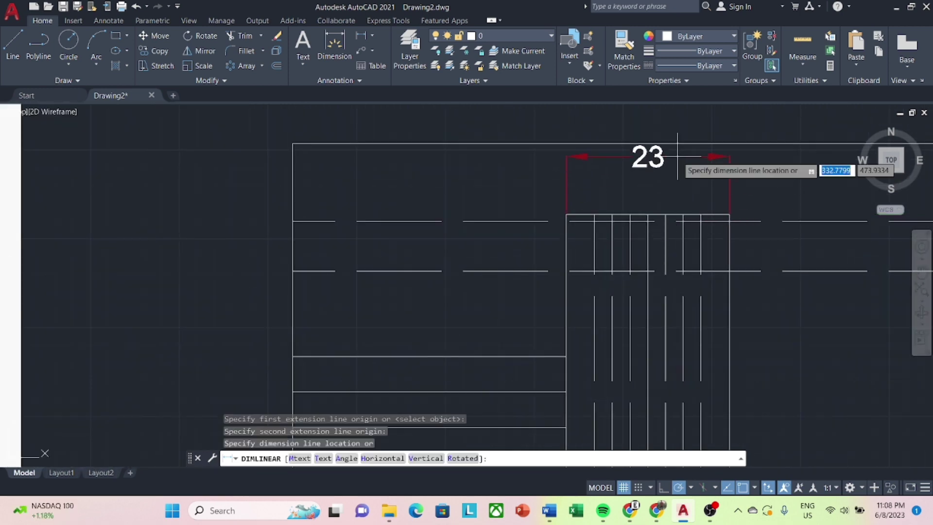
middle_click_drag(728, 161, 713, 228)
scroll(658, 199, "down", 3)
scroll(651, 160, "down", 2)
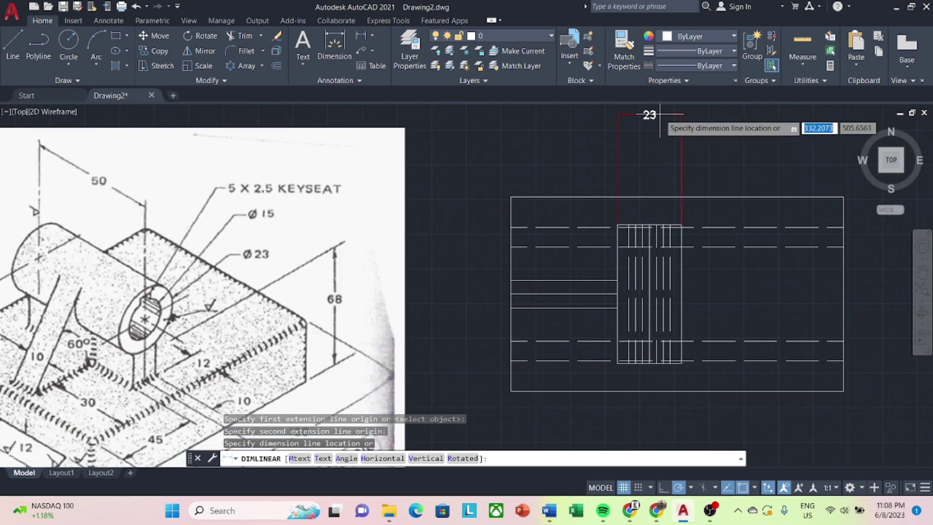
left_click(658, 115)
Add the 15 and 10 linear dimensions above the top view.
left_click(360, 36)
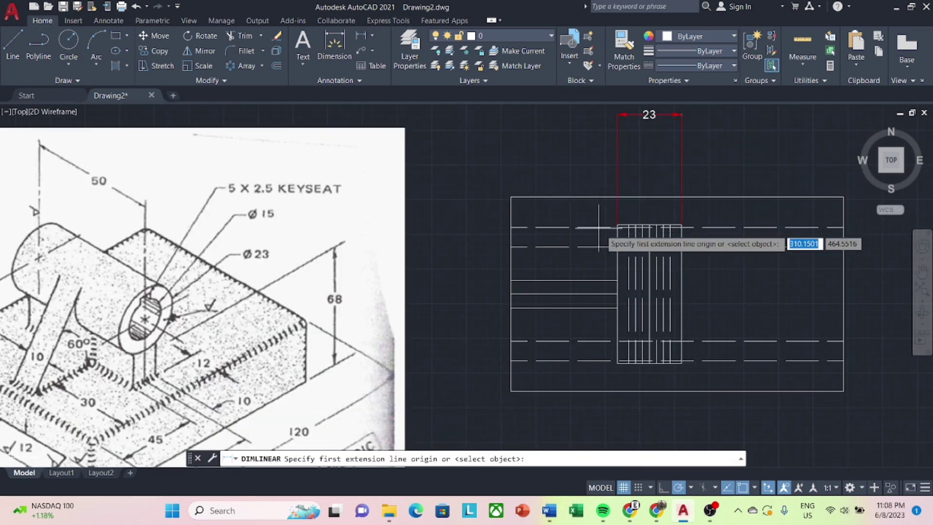
left_click(625, 224)
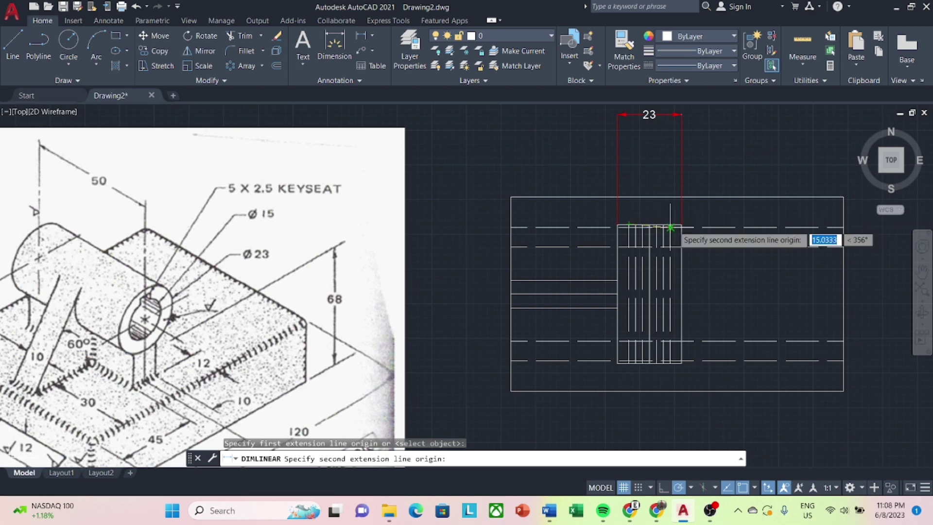
left_click(671, 224)
left_click(656, 133)
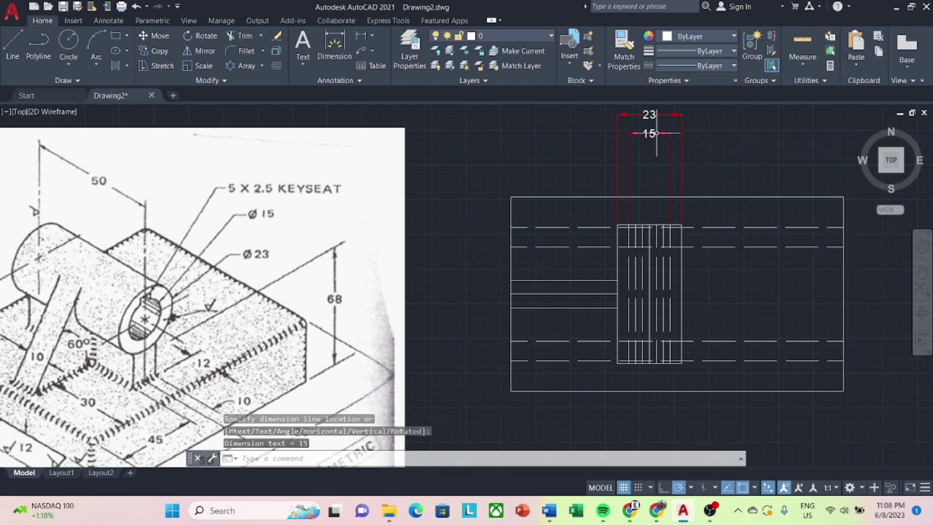
left_click(363, 36)
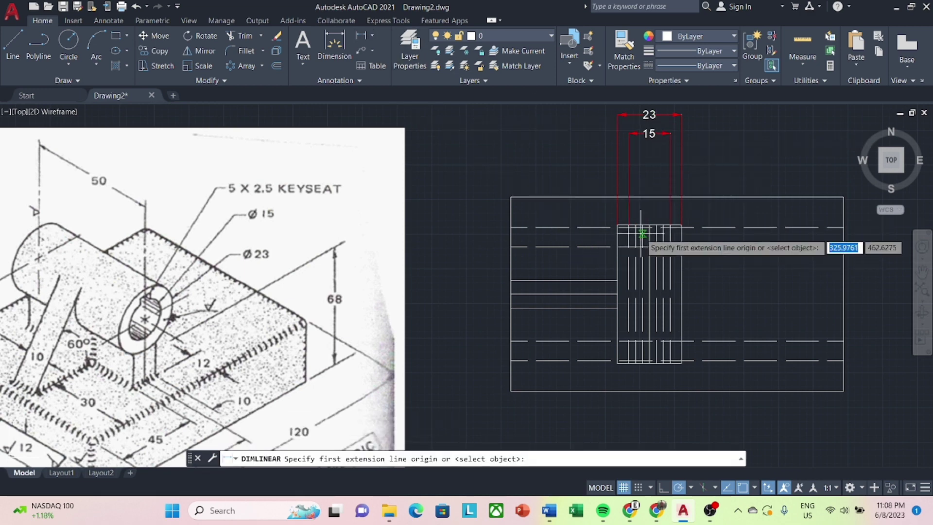
scroll(646, 234, "up", 4)
left_click(622, 211)
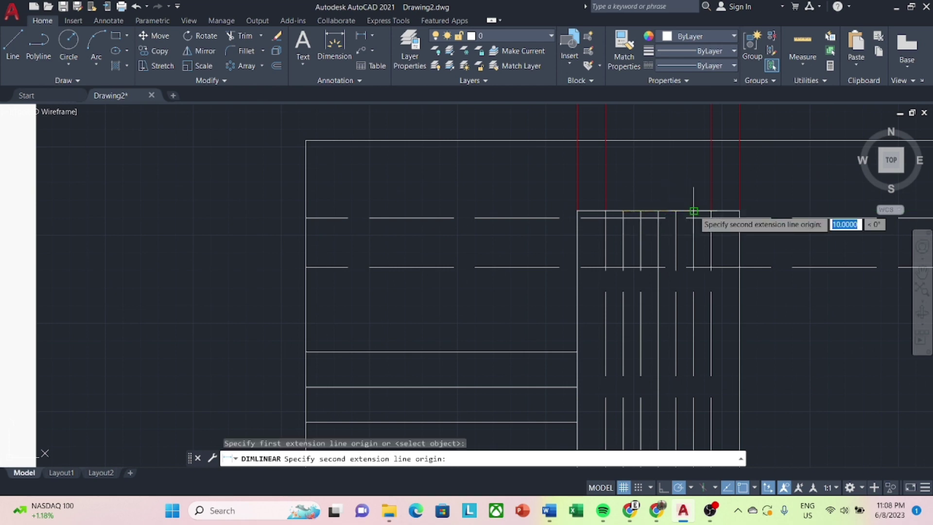
left_click(693, 211)
middle_click_drag(667, 193, 661, 232)
scroll(663, 146, "down", 4)
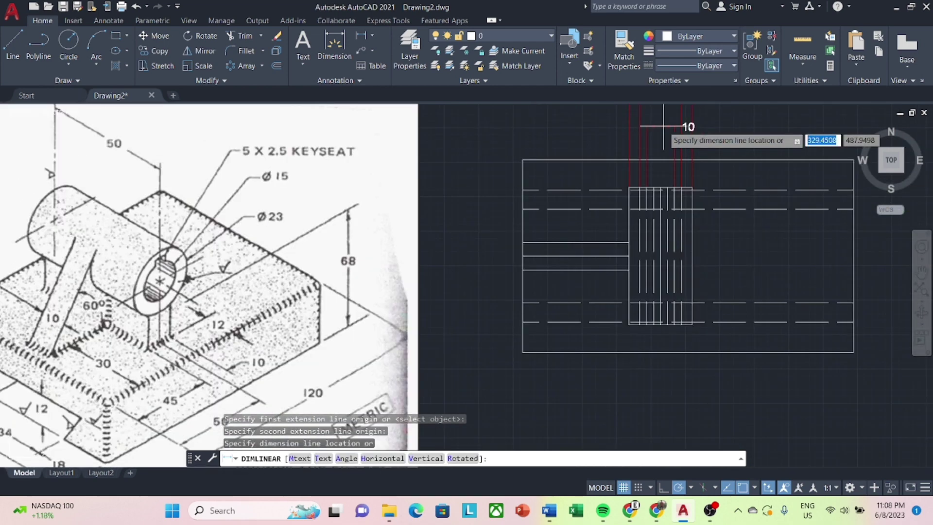
left_click(660, 116)
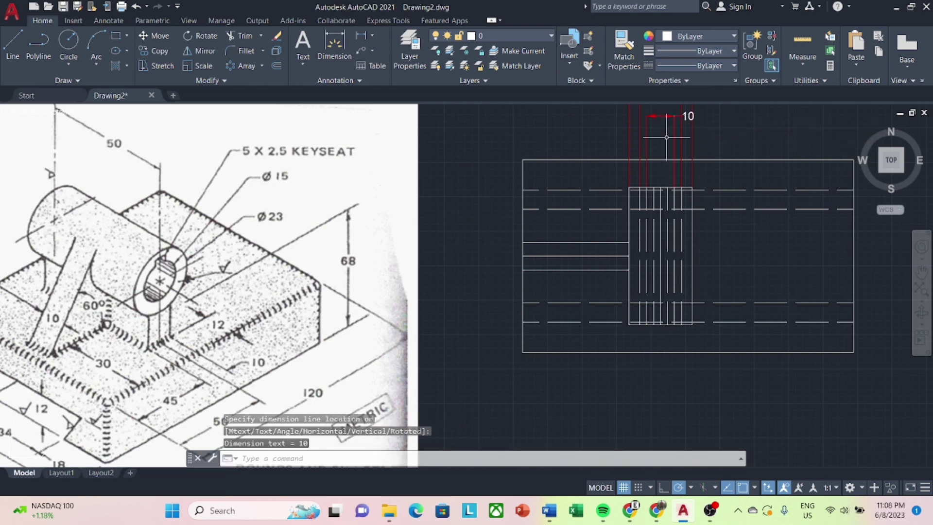
Dimension the 5-unit narrow gap below the top view.
scroll(654, 180, "down", 2)
scroll(656, 156, "up", 2)
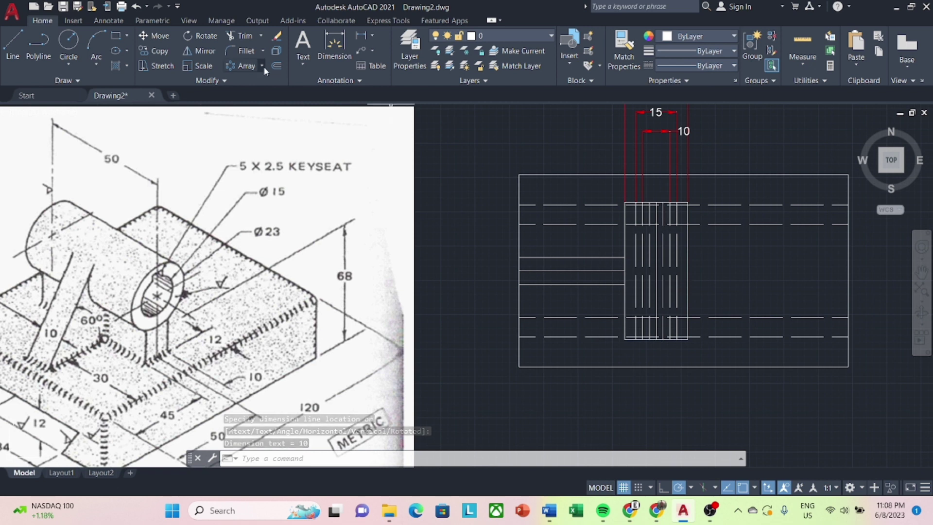
left_click(361, 39)
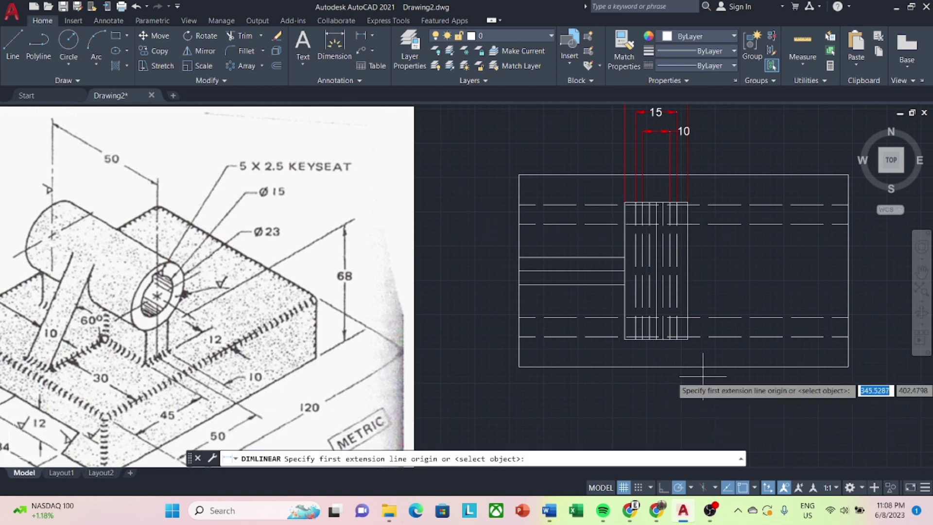
scroll(673, 376, "up", 2)
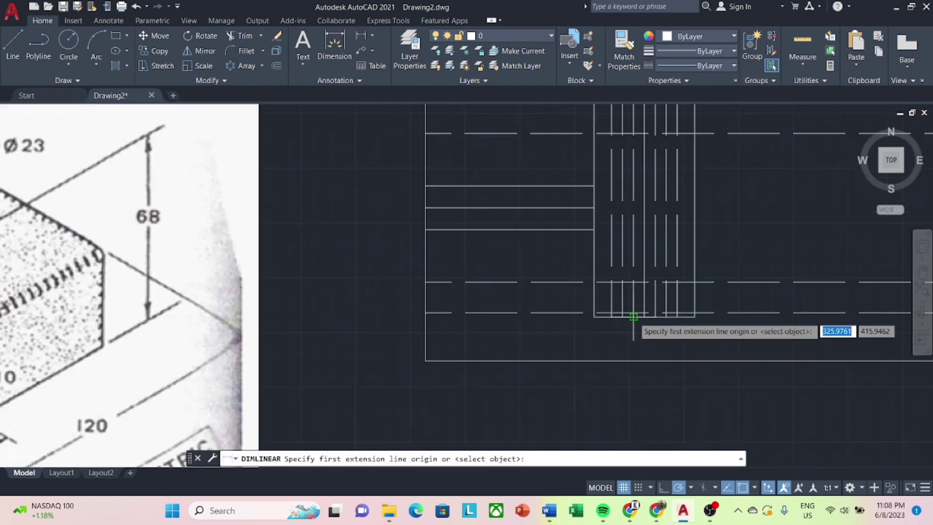
left_click(633, 317)
left_click(655, 316)
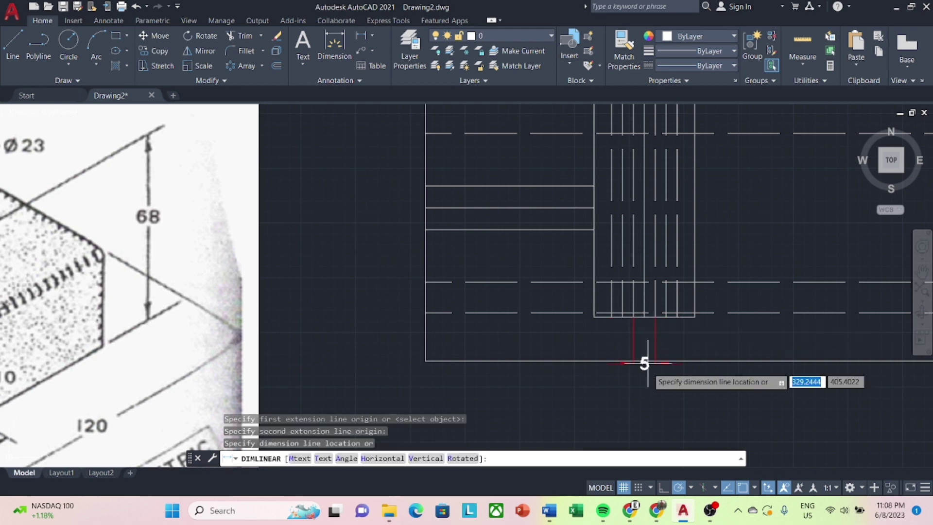
left_click(645, 414)
scroll(671, 398, "down", 2)
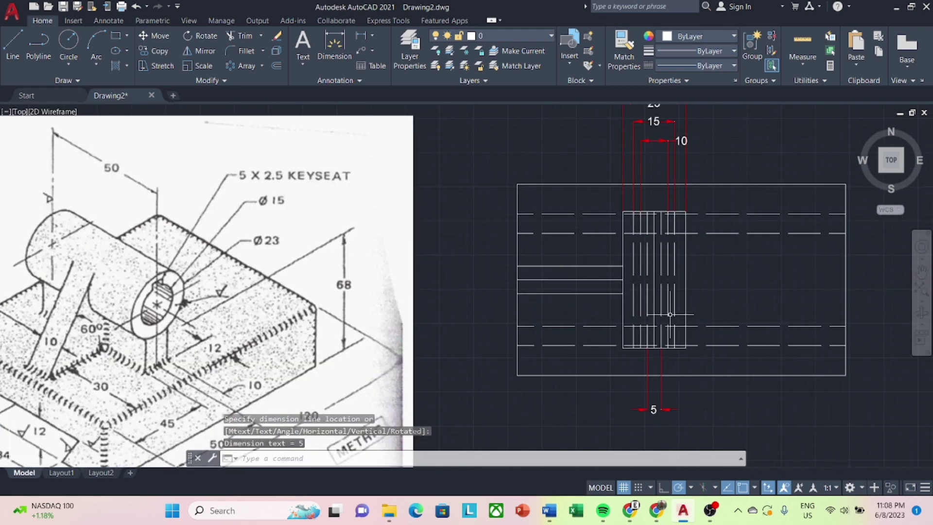
Erase the stray vertical line from the top view and recentre the view.
left_click(655, 317)
right_click(655, 313)
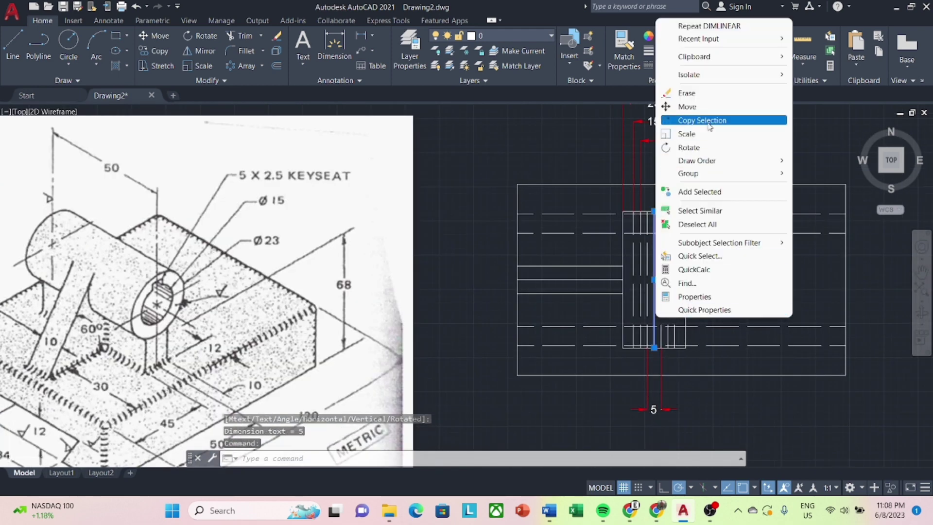
left_click(708, 92)
scroll(753, 306, "down", 3)
scroll(770, 312, "down", 2)
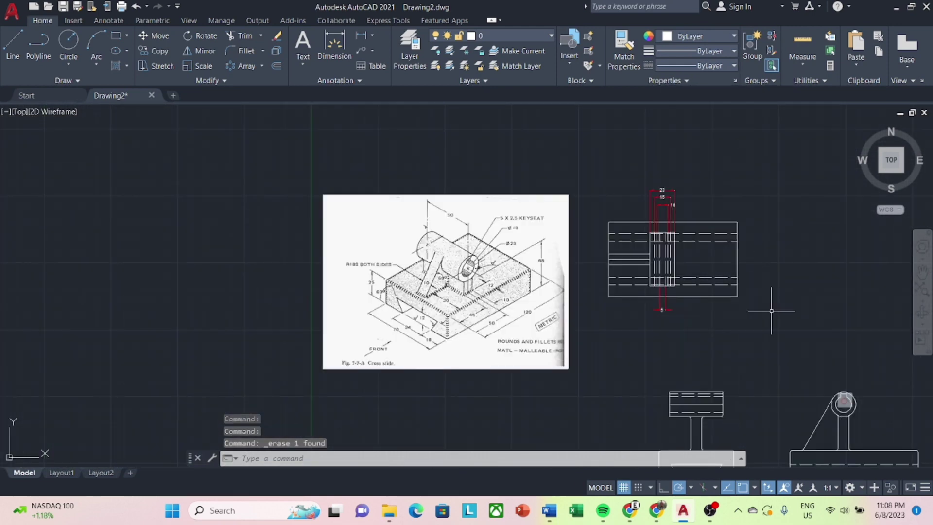
scroll(733, 306, "up", 3)
scroll(717, 267, "down", 1)
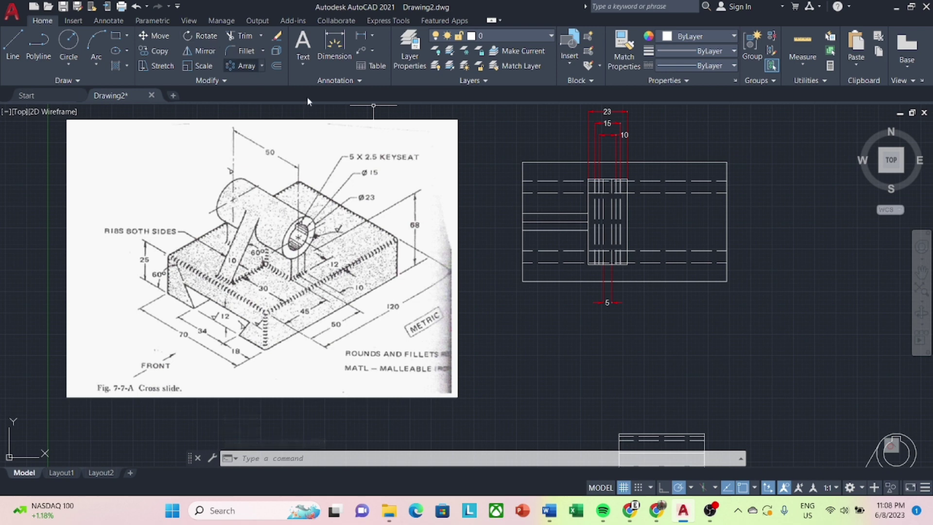
scroll(735, 350, "down", 2)
mouse_move(735, 349)
middle_mouse_down()
mouse_move(722, 273)
mouse_move(691, 327)
mouse_move(729, 368)
middle_mouse_up()
scroll(695, 319, "up", 2)
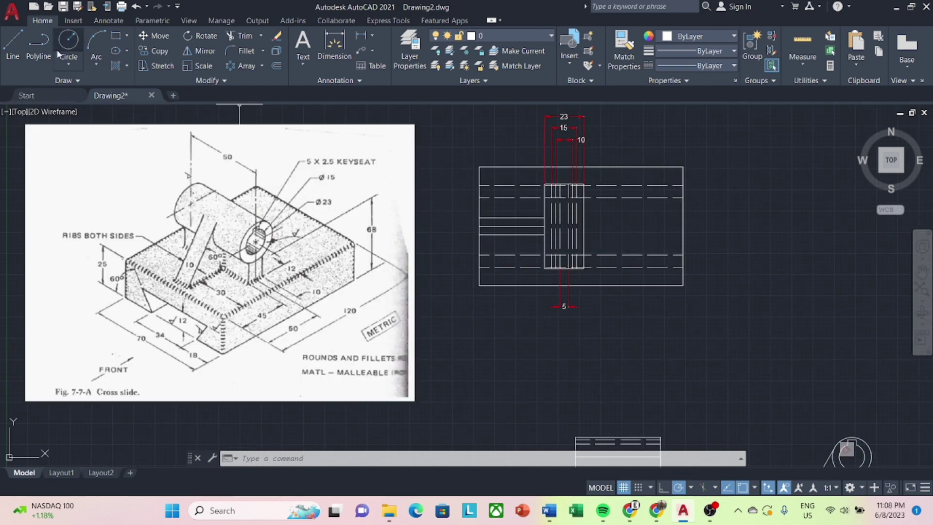
Add linear dimensions of 120 below and 70 to the right of the top view.
left_click(360, 35)
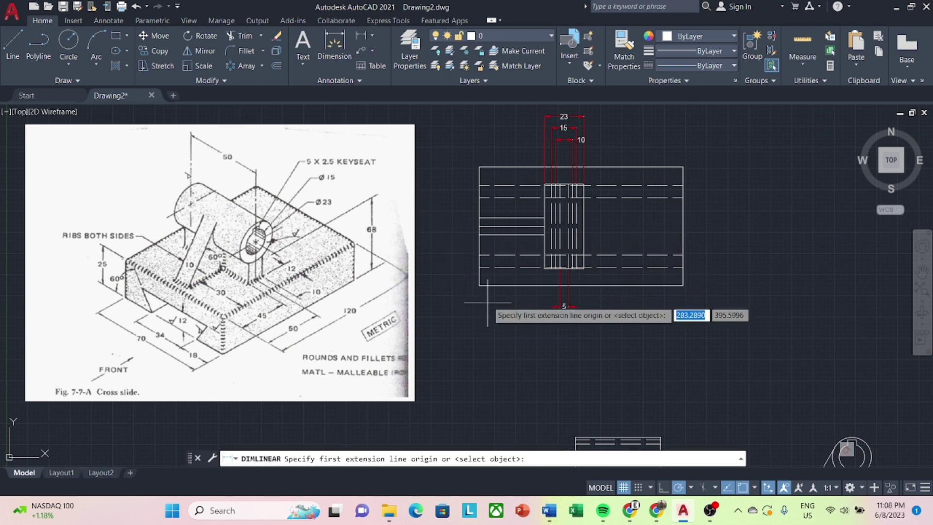
left_click(479, 285)
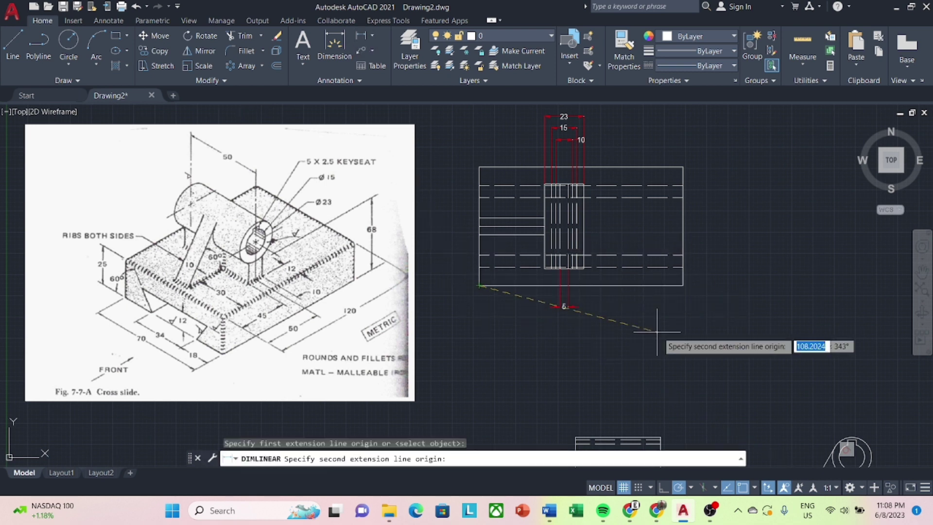
left_click(683, 292)
left_click(680, 349)
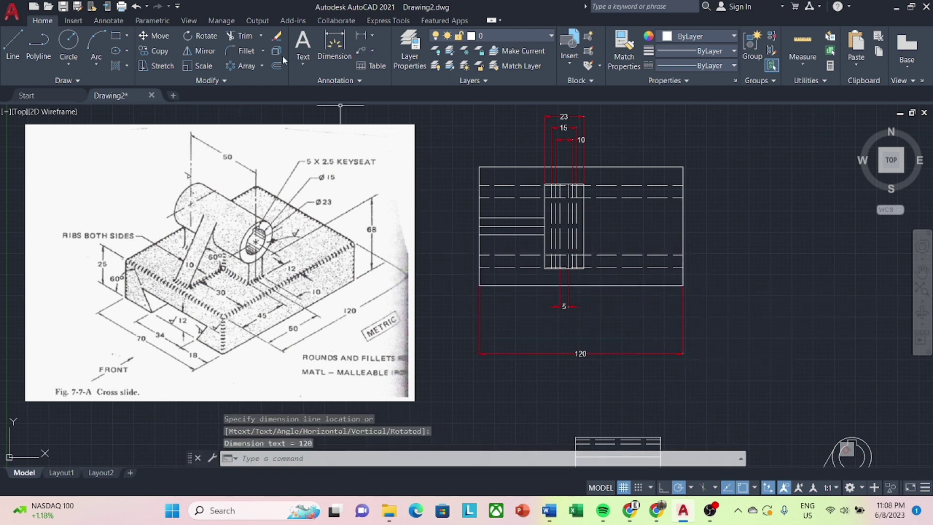
left_click(360, 36)
left_click(683, 167)
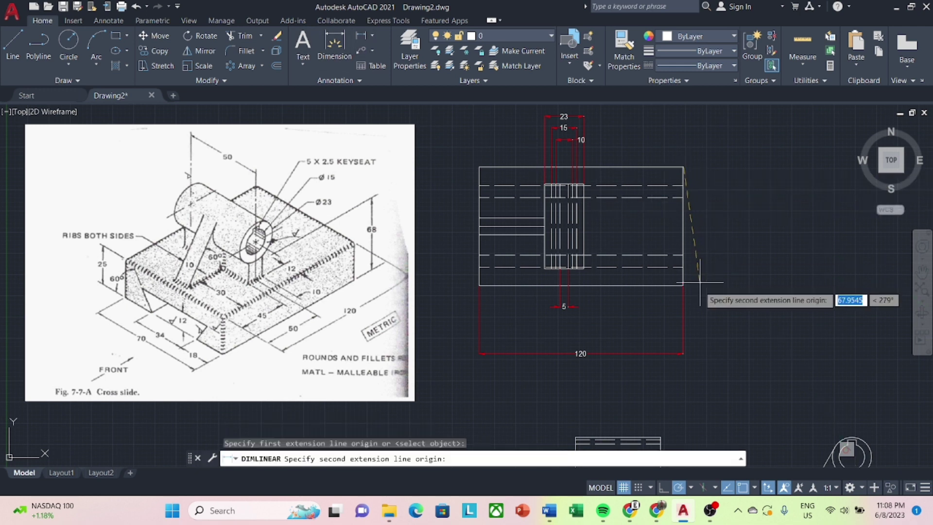
left_click(683, 285)
left_click(793, 270)
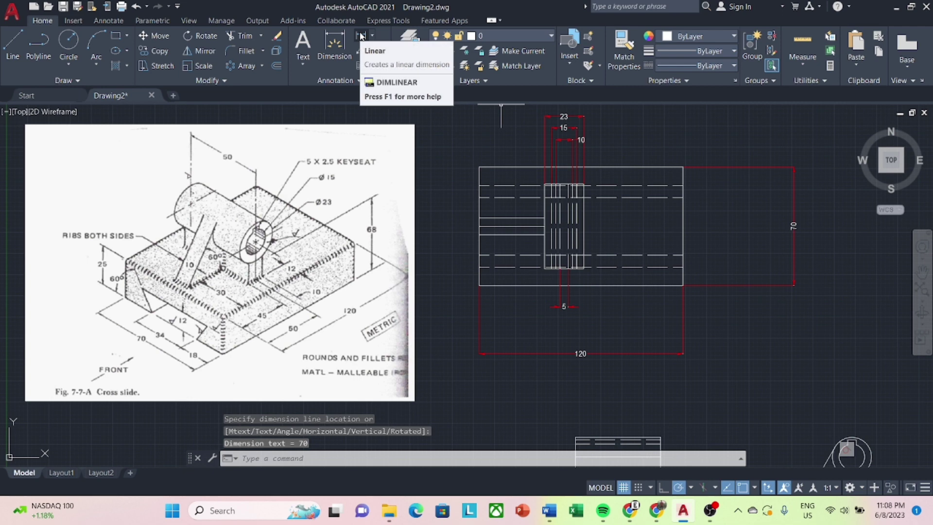
scroll(791, 351, "down", 3)
Erase the 7 dimension below the front view.
middle_click_drag(778, 354, 778, 257)
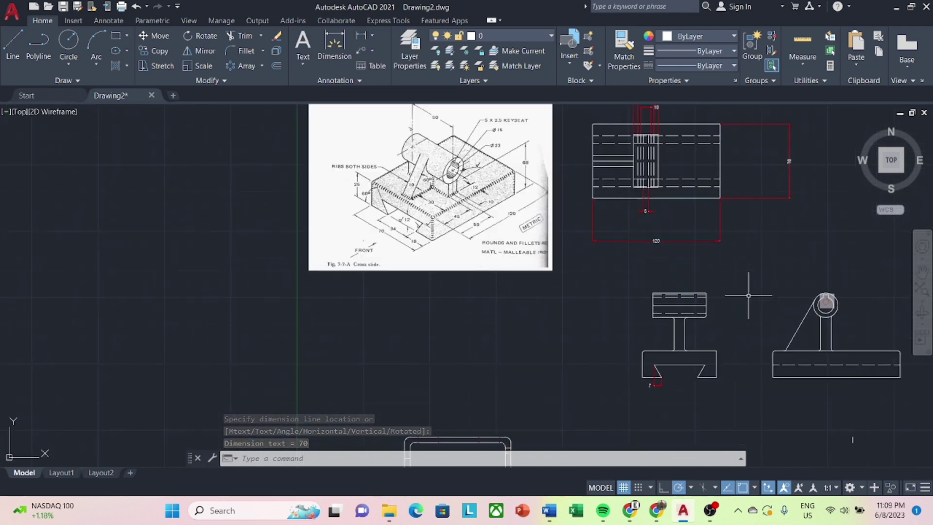
scroll(758, 354, "down", 2)
scroll(735, 353, "up", 4)
scroll(685, 383, "up", 2)
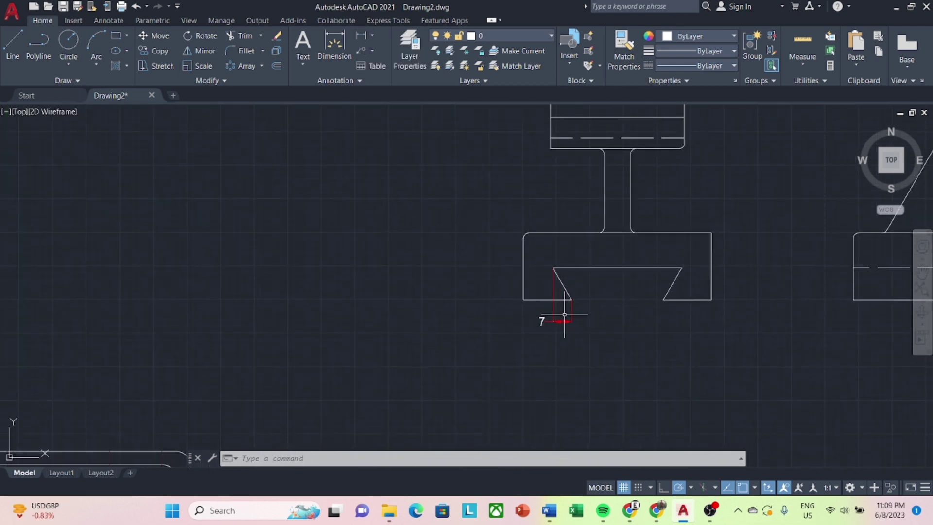
right_click(572, 311)
left_click(602, 272)
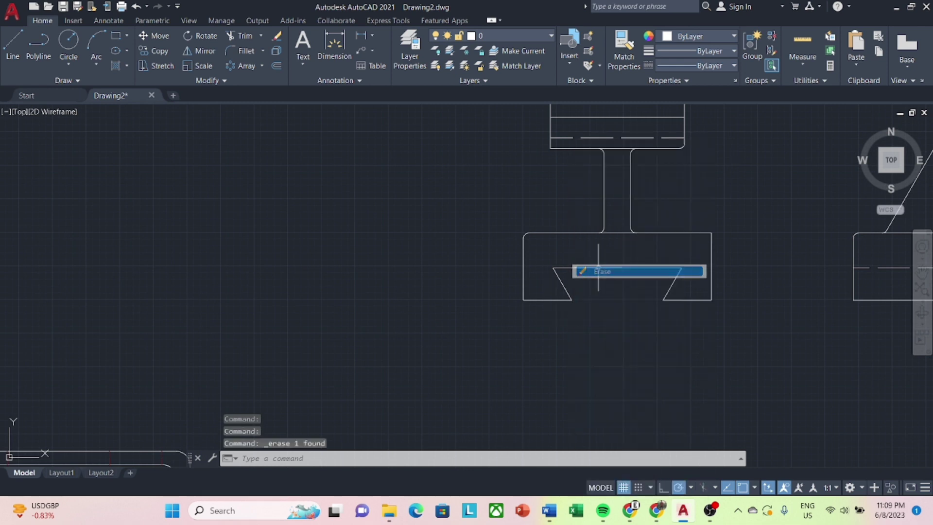
Dimension the dovetail base with 18 and 34 linear dimensions in a row.
left_click(360, 38)
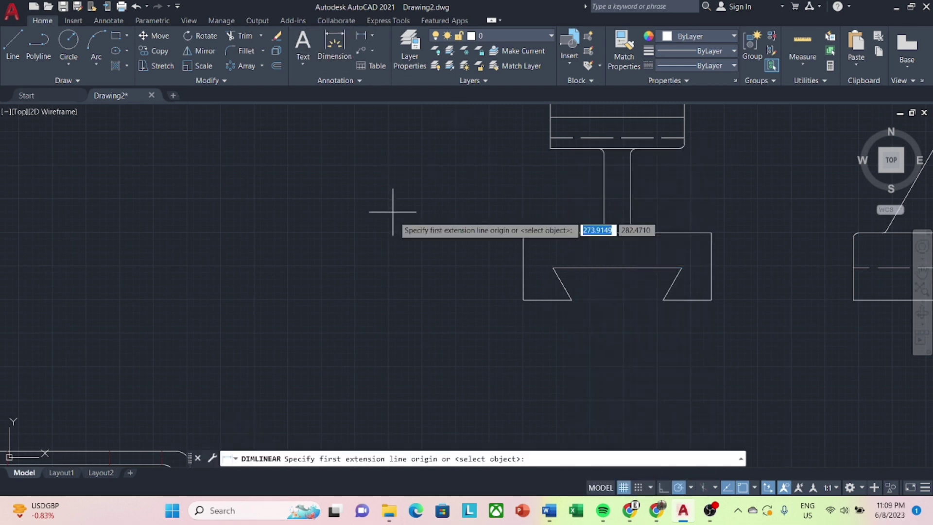
left_click(523, 300)
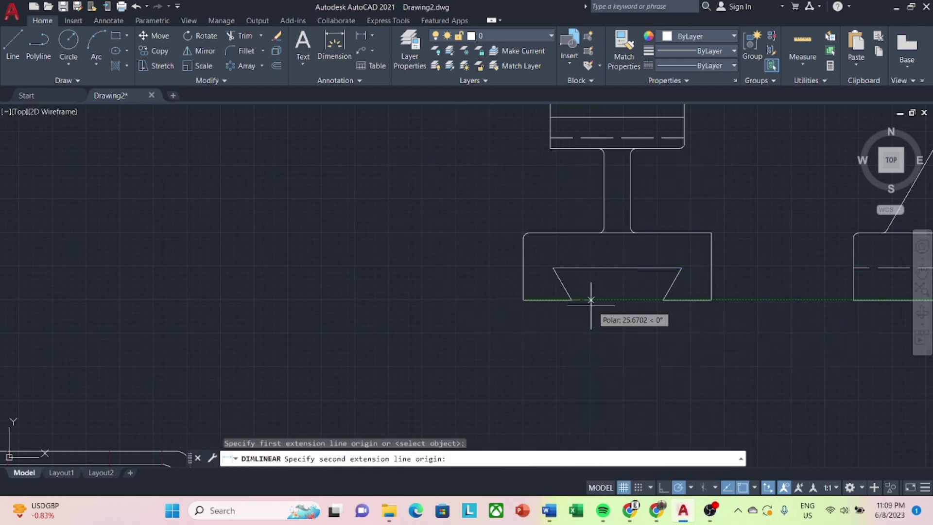
left_click(572, 300)
left_click(572, 334)
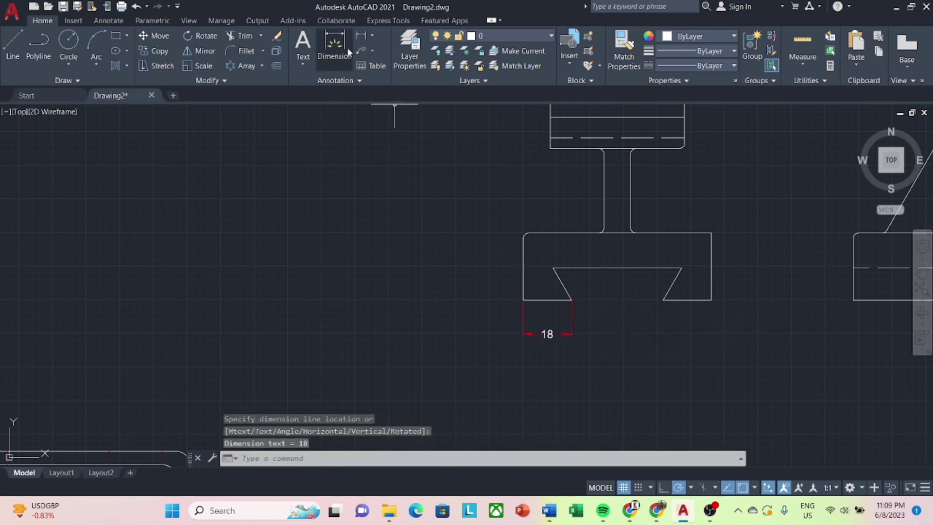
key("Return")
left_click(571, 300)
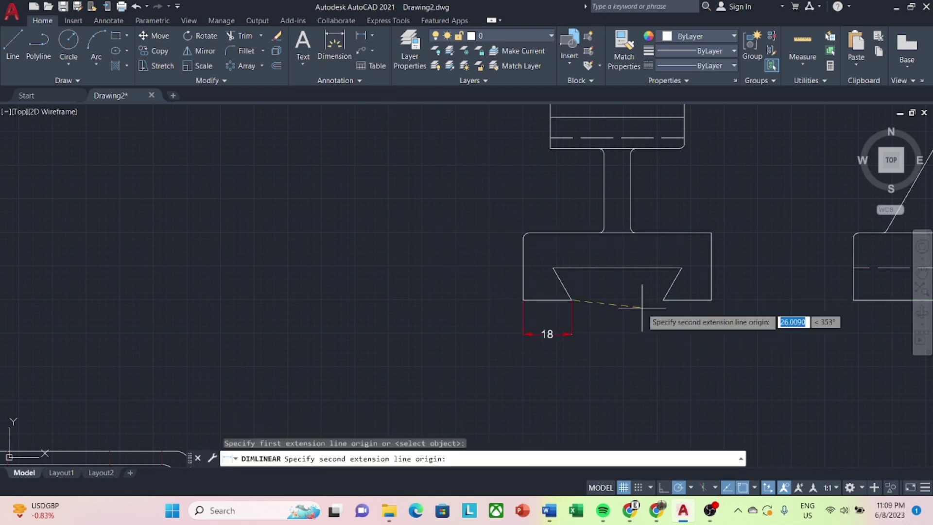
left_click(663, 299)
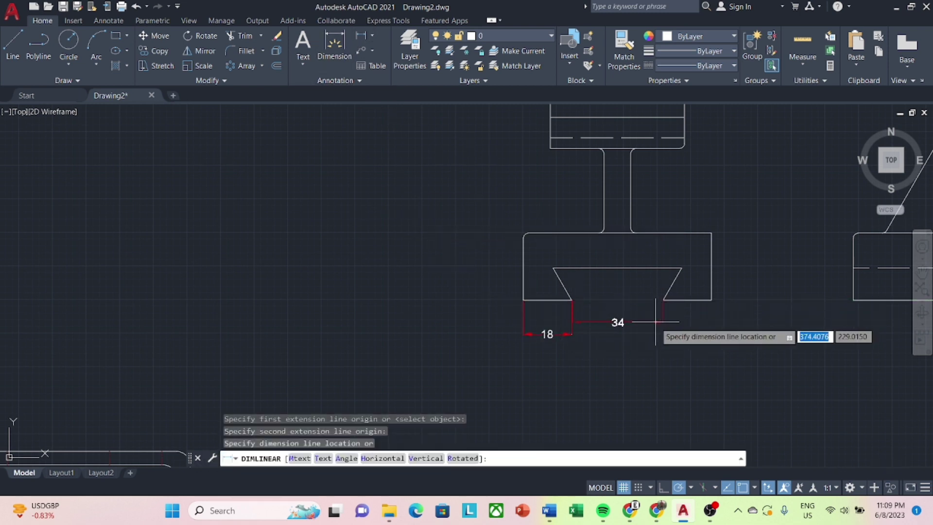
left_click(571, 334)
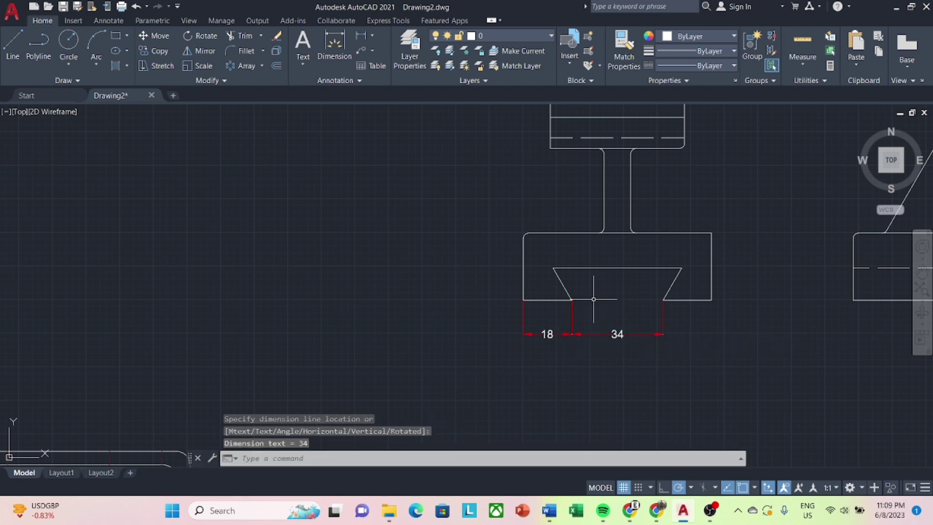
left_click(373, 36)
left_click(389, 131)
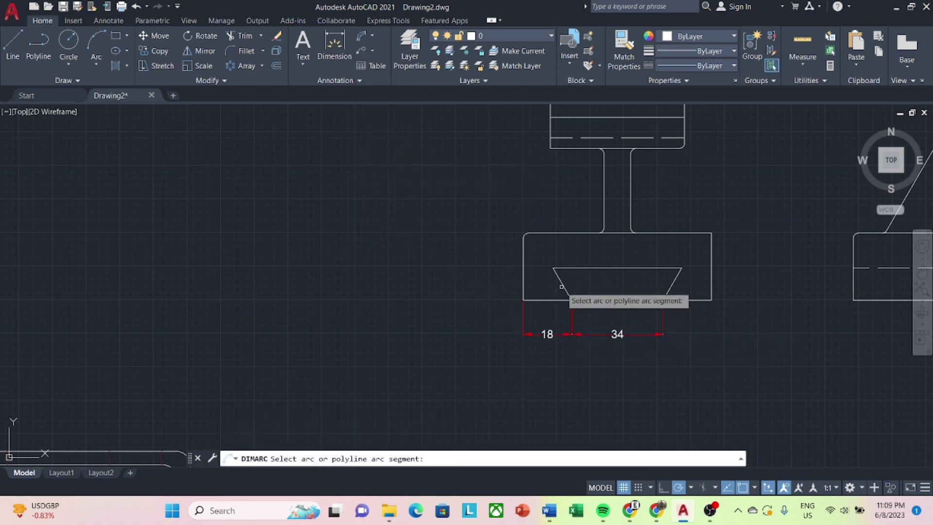
Dimension the 60° angle between the front view's bottom edge and the dovetail's left slanted side.
left_click(561, 287)
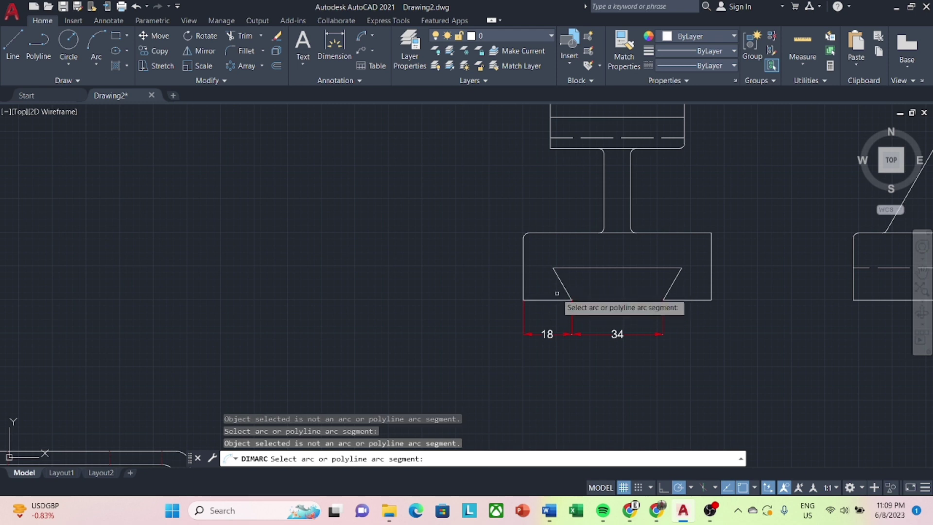
key("Escape")
left_click(372, 37)
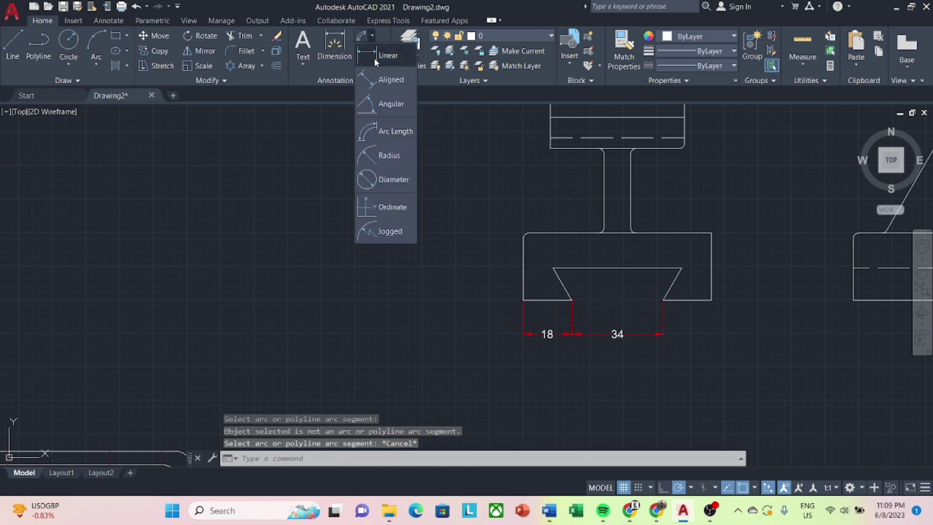
left_click(385, 102)
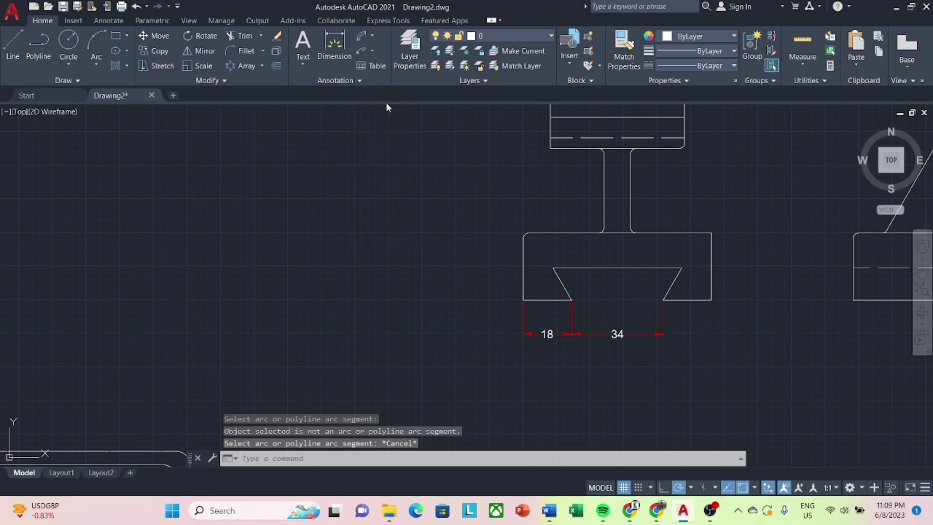
left_click(552, 300)
left_click(559, 281)
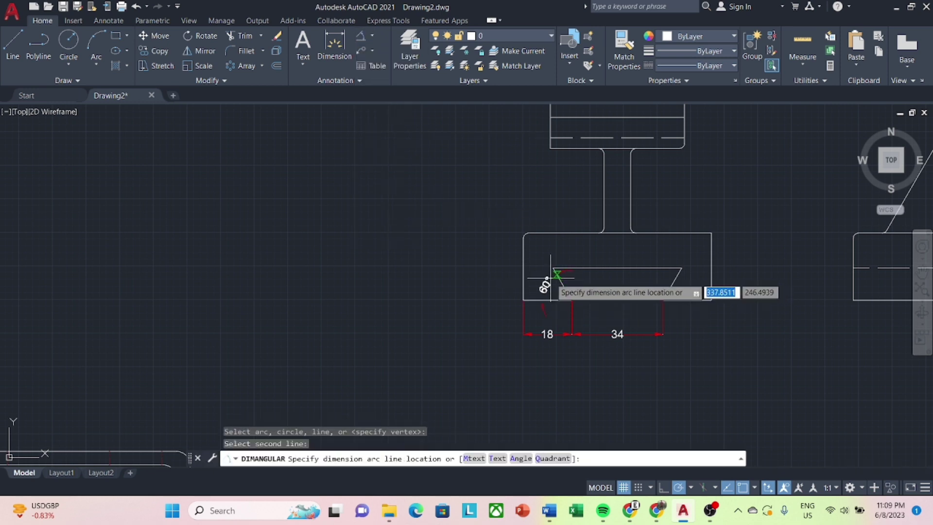
left_click(533, 281)
scroll(570, 285, "down", 2)
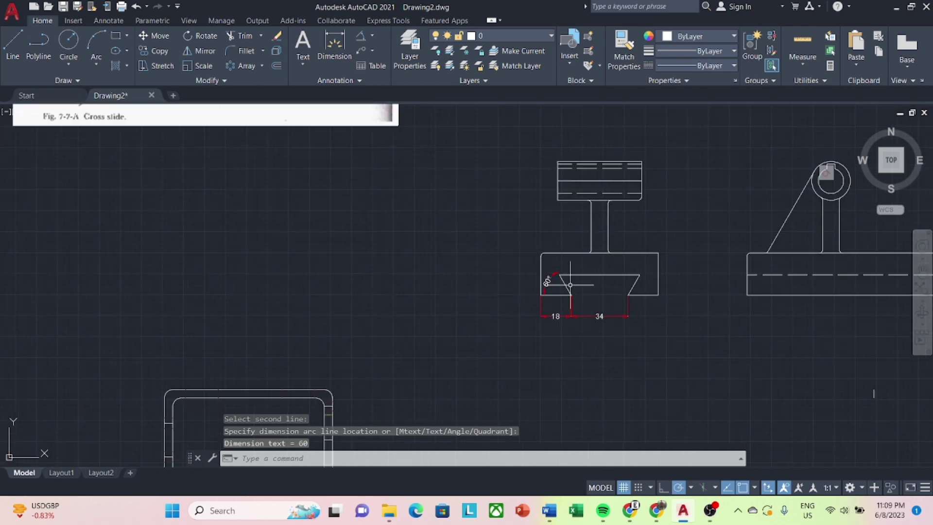
scroll(393, 228, "down", 2)
middle_click_drag(393, 228, 550, 307)
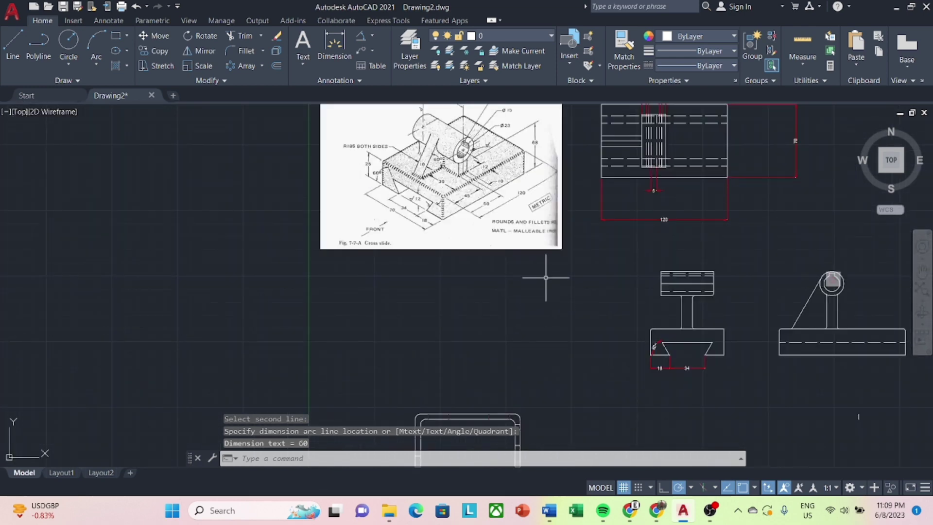
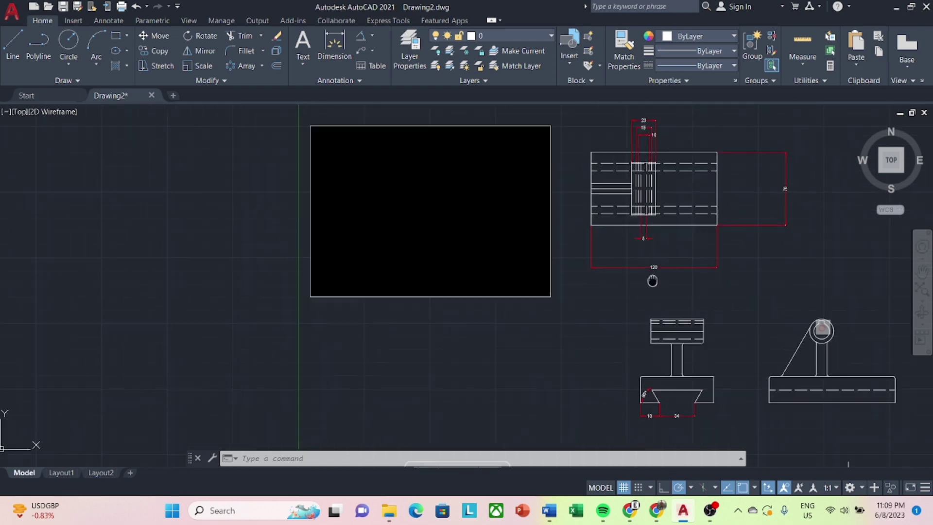
Erase the stray line from the top view.
middle_click_drag(616, 249, 580, 275)
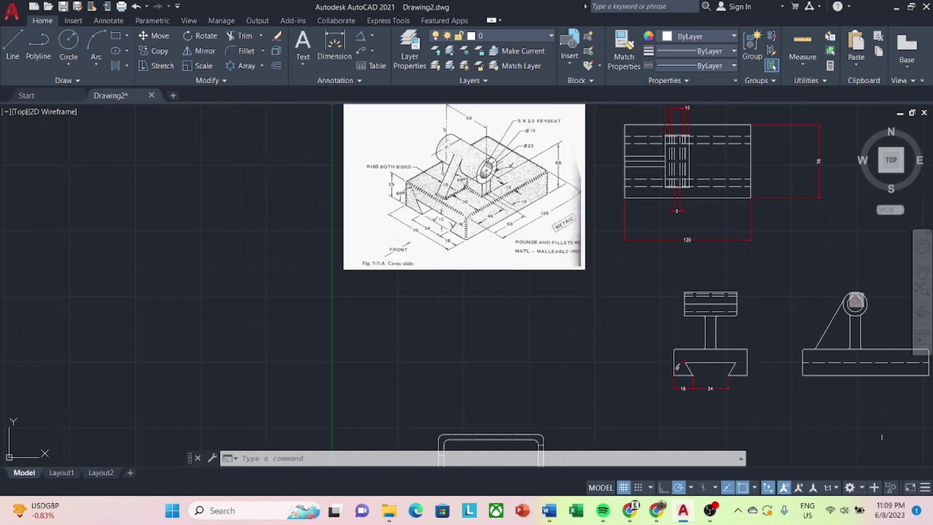
scroll(309, 228, "up", 2)
middle_click_drag(740, 322, 680, 334)
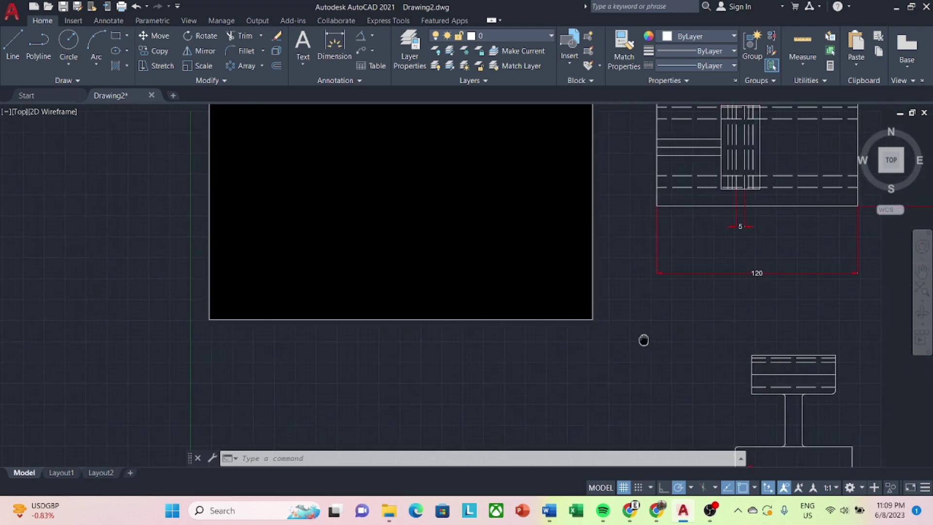
right_click(702, 141)
left_click(724, 214)
mouse_move(734, 324)
middle_mouse_down()
mouse_move(664, 335)
mouse_move(619, 266)
middle_mouse_up()
scroll(664, 336, "down", 2)
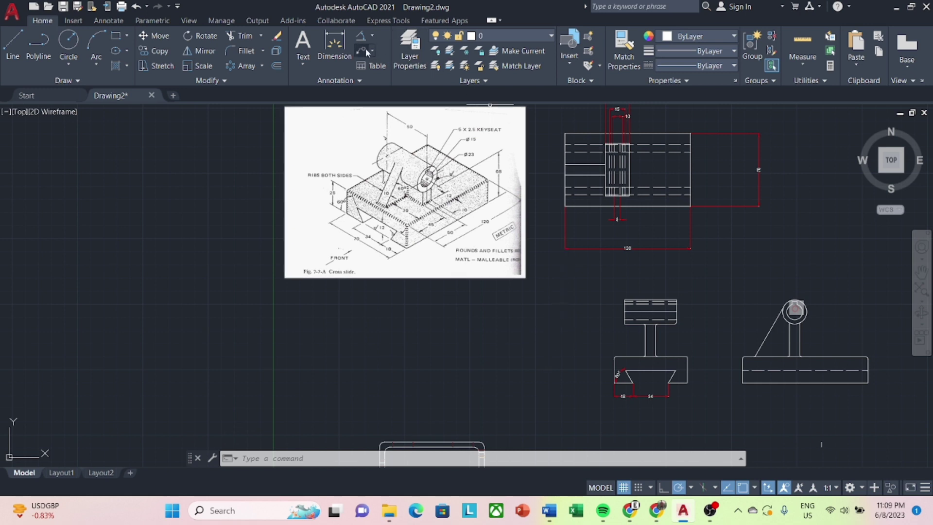
Add a 12 linear dimension for the front view's dovetail depth.
left_click(372, 35)
left_click(384, 57)
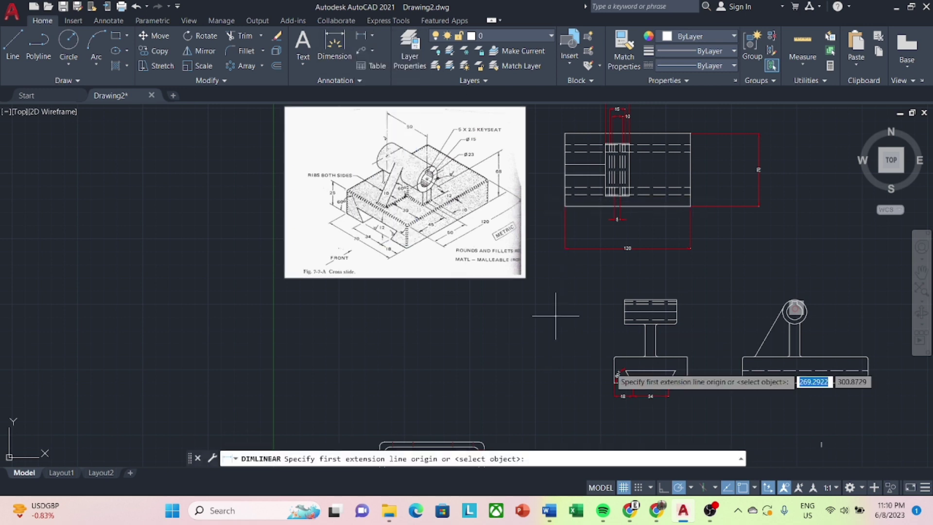
scroll(676, 393, "up", 2)
scroll(675, 393, "up", 2)
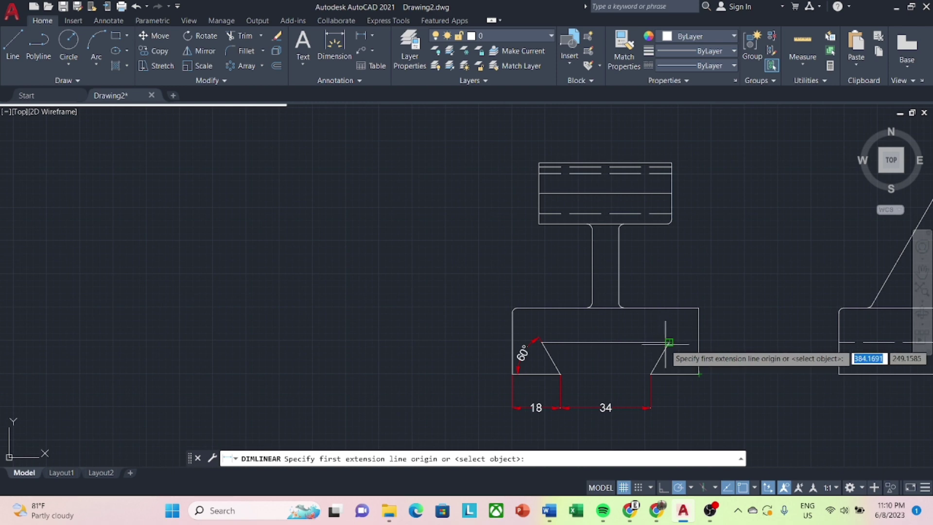
left_click(668, 342)
left_click(669, 374)
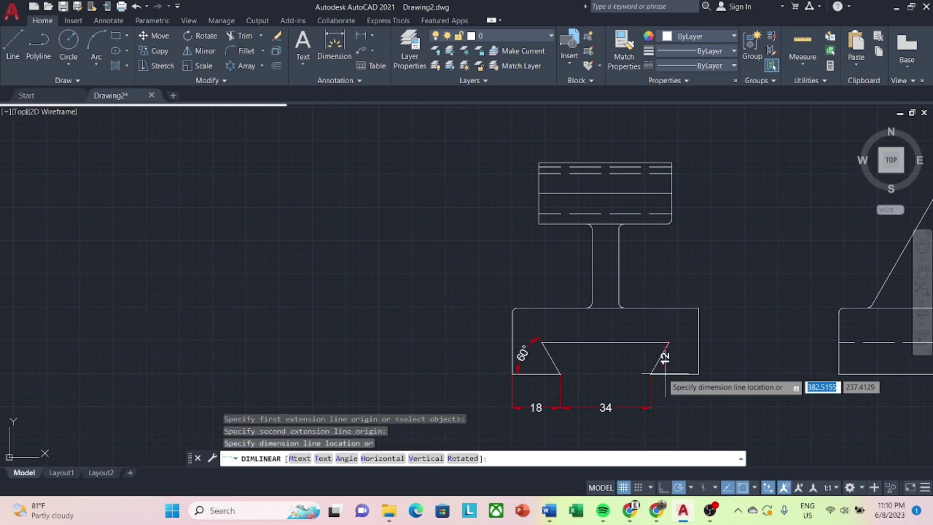
left_click(603, 358)
Add a 25 linear height dimension at the right of the front view's base.
middle_click_drag(350, 272, 353, 277)
scroll(423, 260, "down", 2)
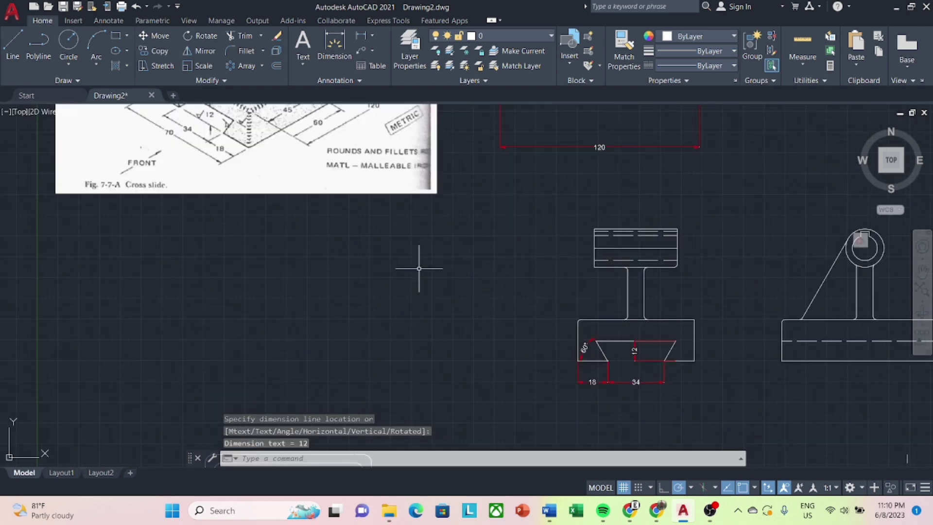
middle_click_drag(423, 261, 474, 313)
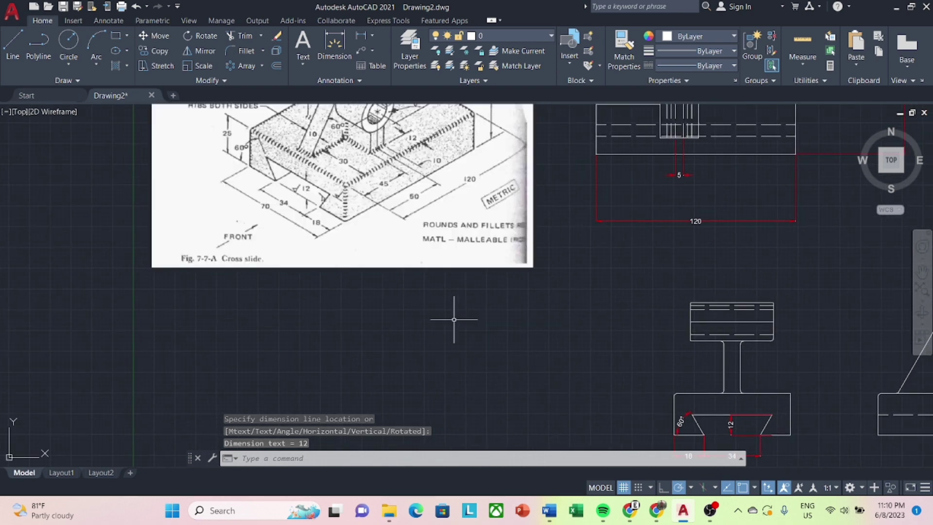
middle_click_drag(575, 333, 469, 298)
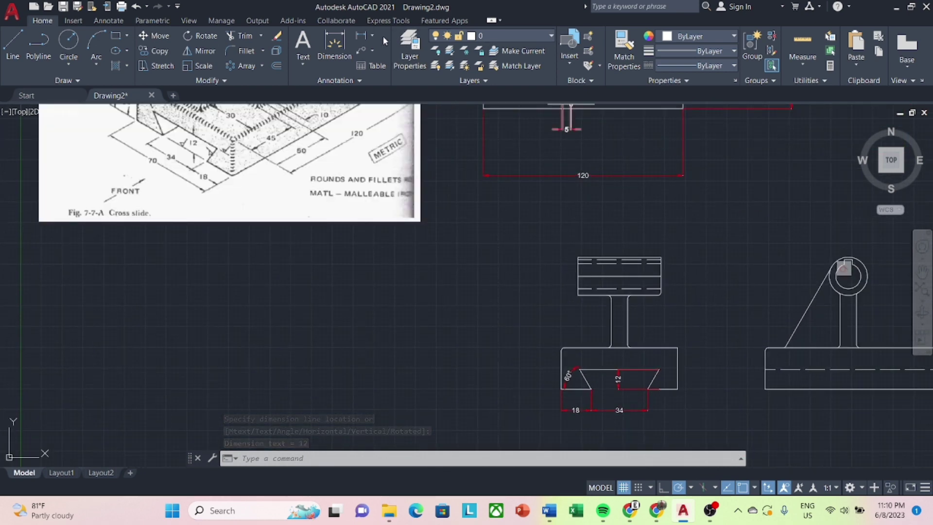
key("Return")
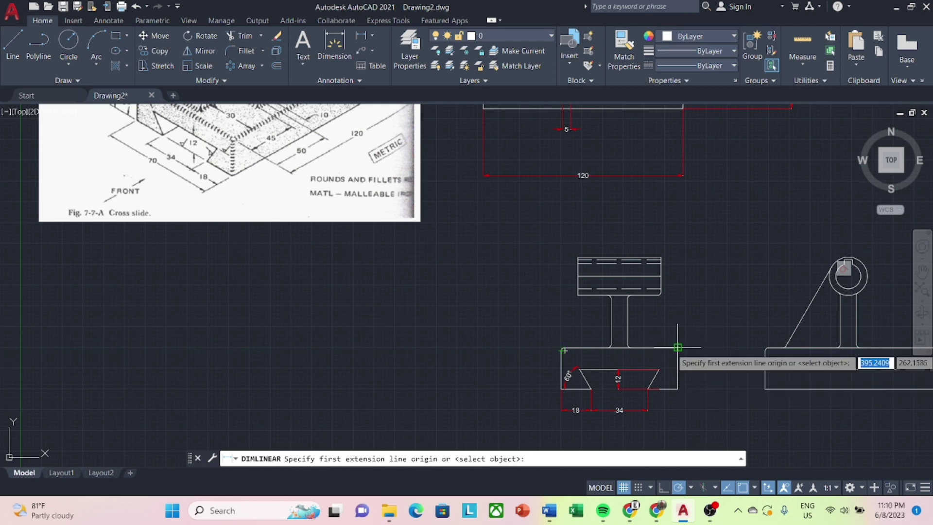
left_click(677, 347)
left_click(677, 389)
left_click(693, 379)
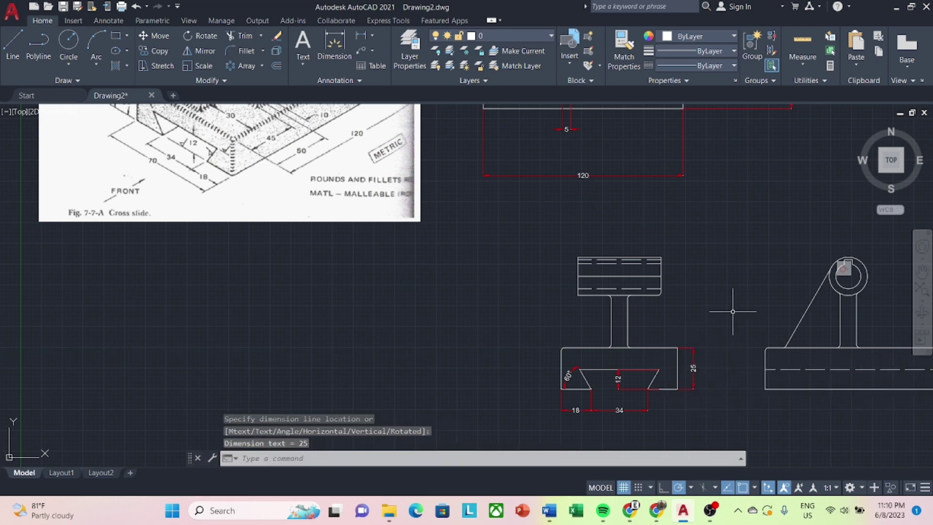
scroll(732, 312, "down", 2)
scroll(729, 315, "down", 2)
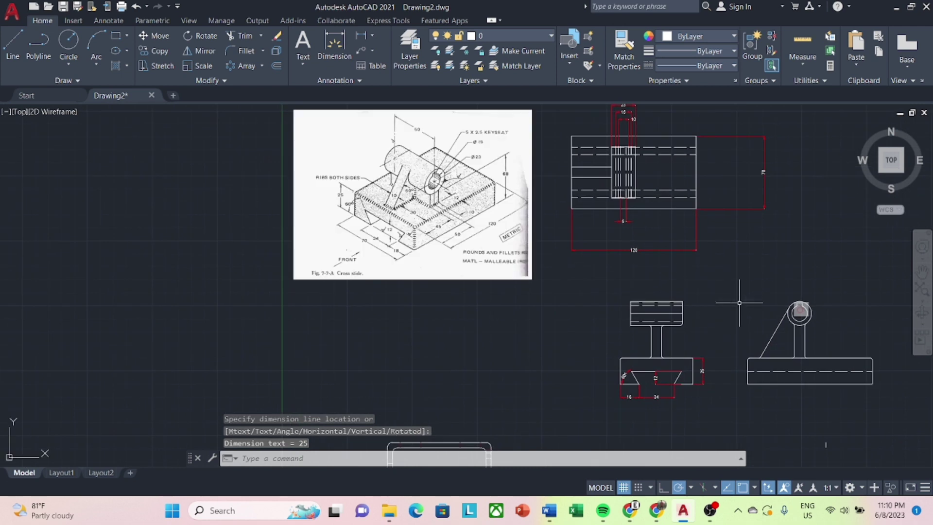
middle_click_drag(737, 299, 655, 268)
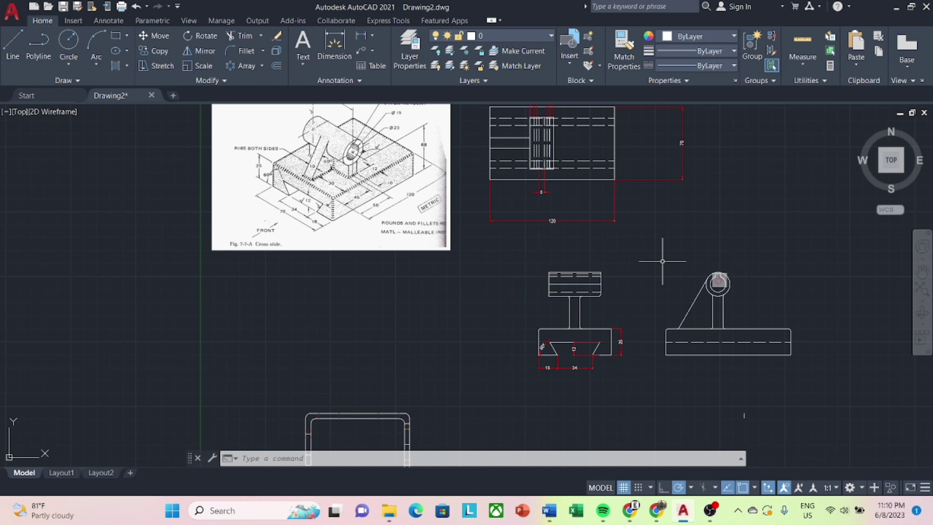
Rotate the top view with its dimensions 90° so it stands upright above the front view.
scroll(687, 233, "down", 2)
left_click(747, 134)
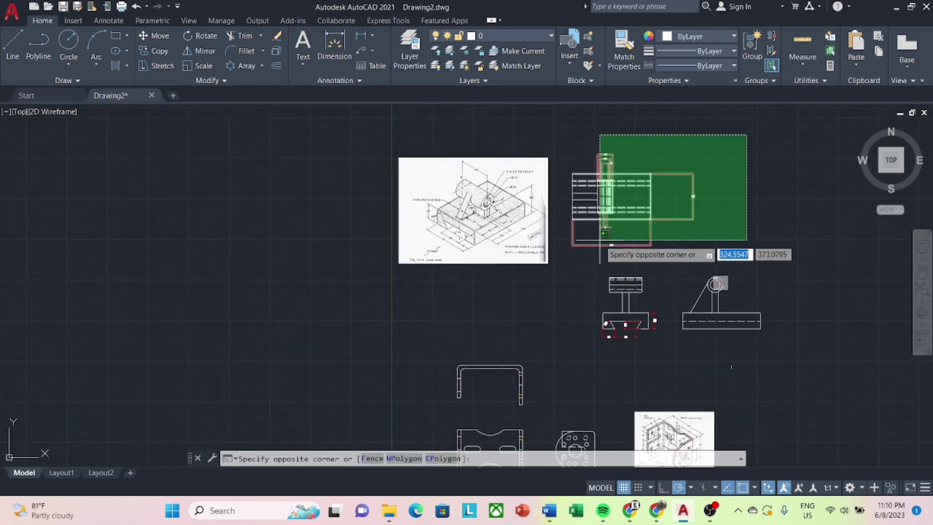
left_click(569, 258)
left_click(200, 36)
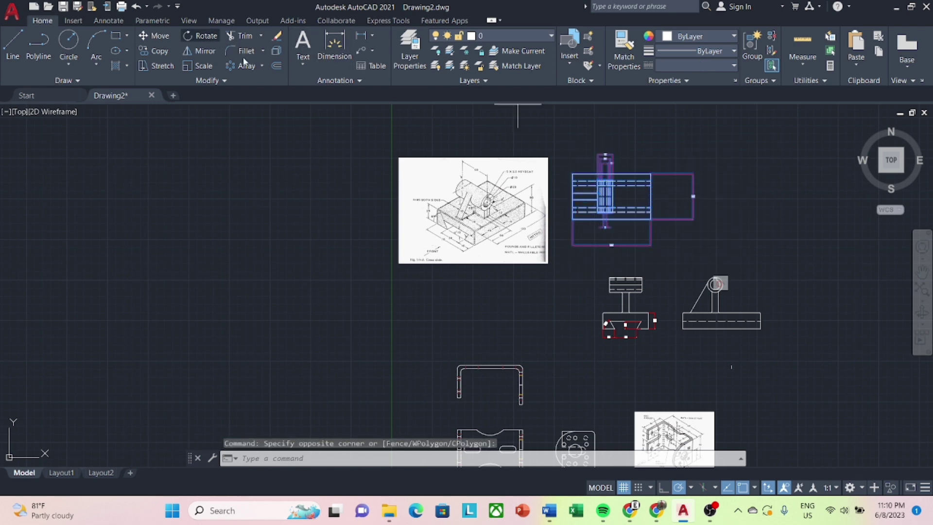
left_click(630, 181)
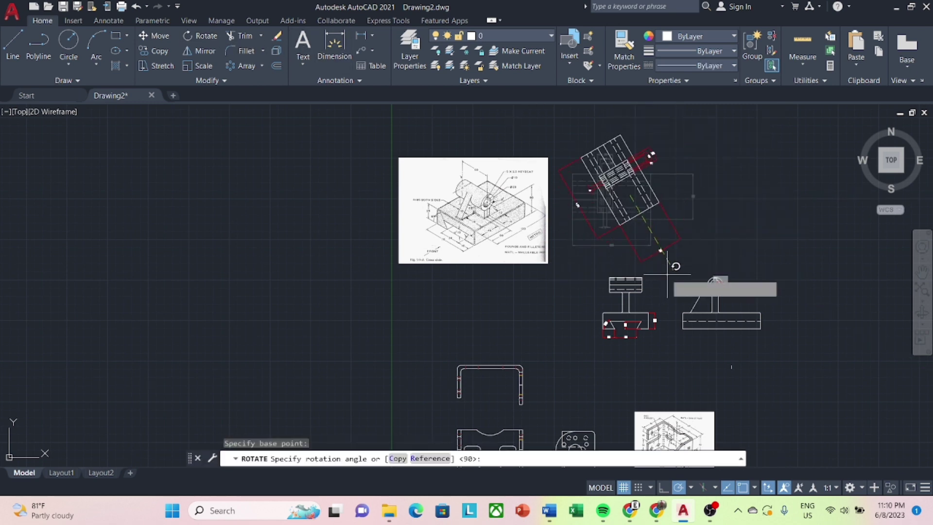
left_click(631, 134)
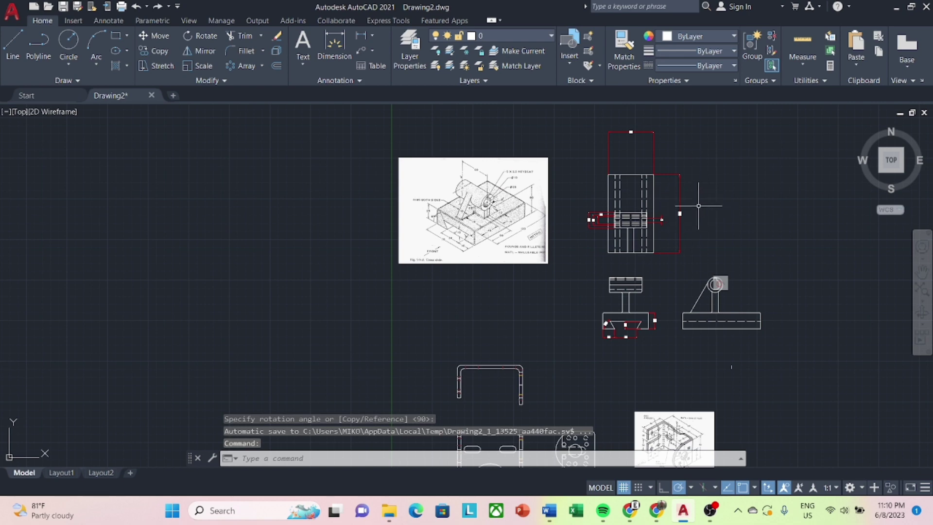
scroll(699, 206, "up", 2)
scroll(677, 149, "down", 2)
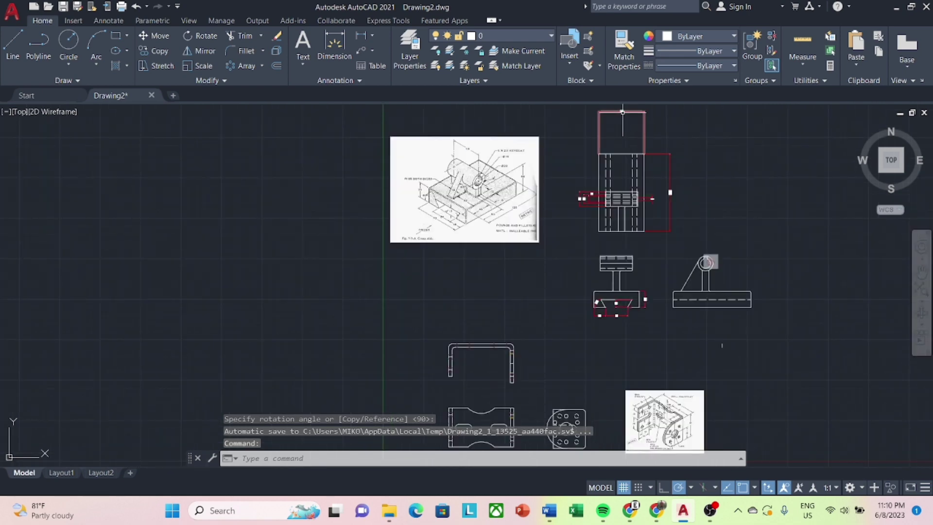
left_click(622, 113)
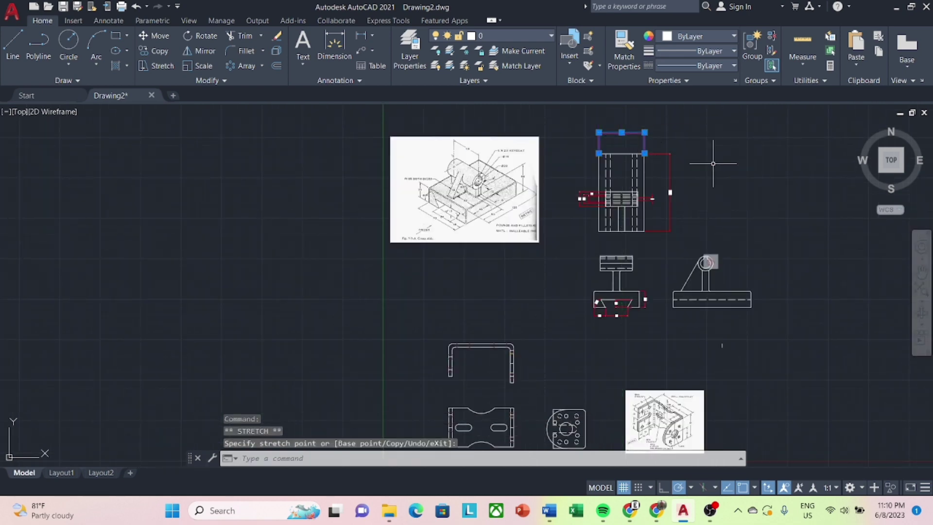
key("Escape")
scroll(686, 253, "up", 2)
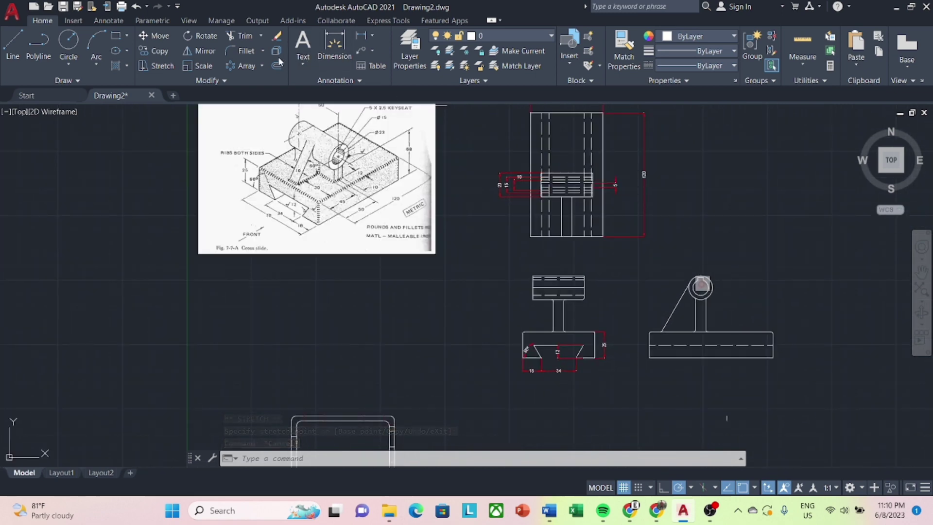
Add a Ø4 diameter dimension to the side view's corner fillet.
left_click(373, 36)
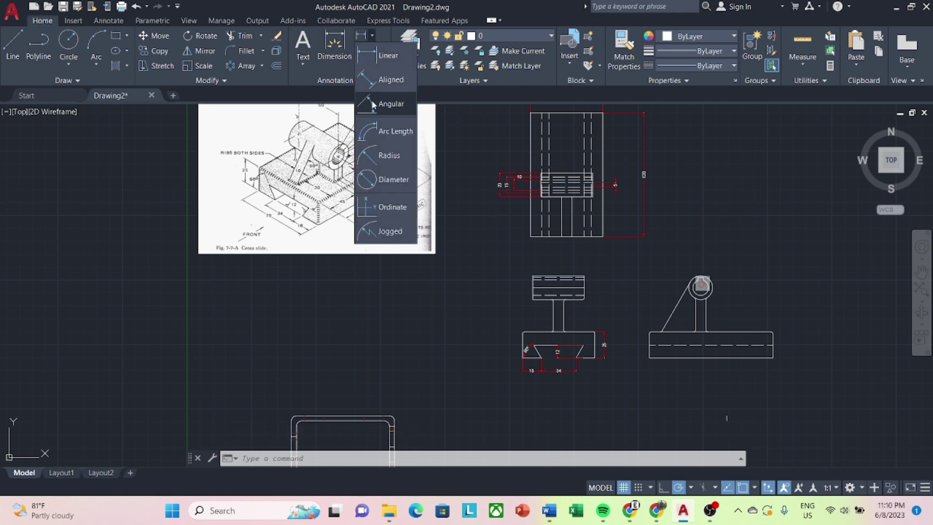
left_click(392, 178)
scroll(826, 359, "up", 2)
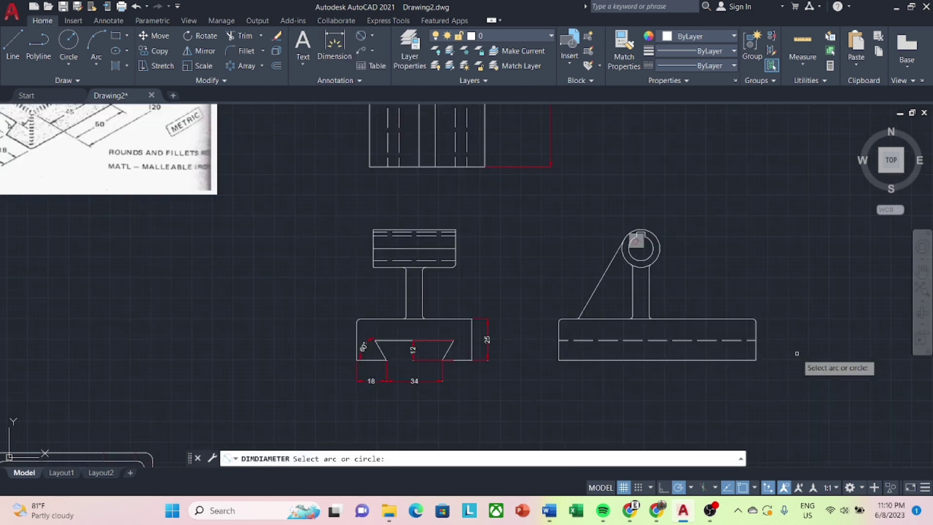
scroll(719, 284, "up", 3)
left_click(678, 274)
left_click(709, 243)
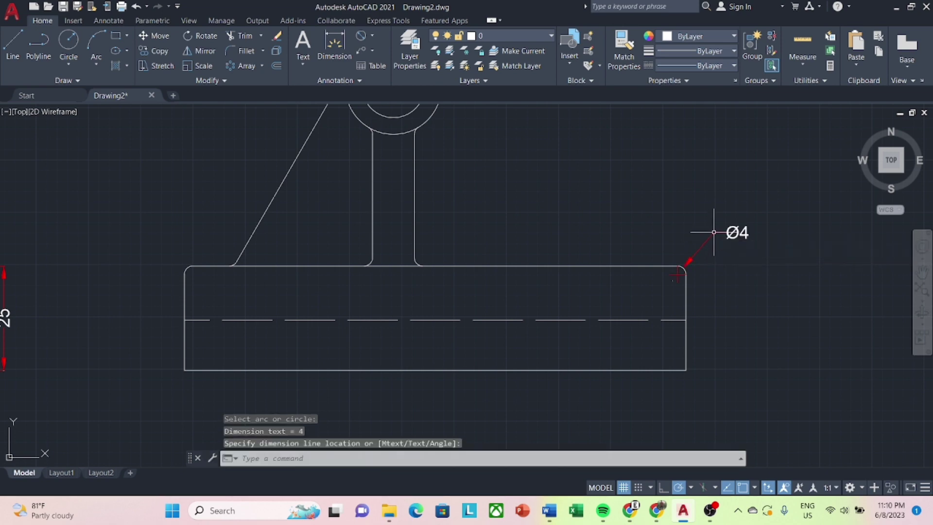
scroll(732, 270, "down", 2)
scroll(736, 278, "down", 2)
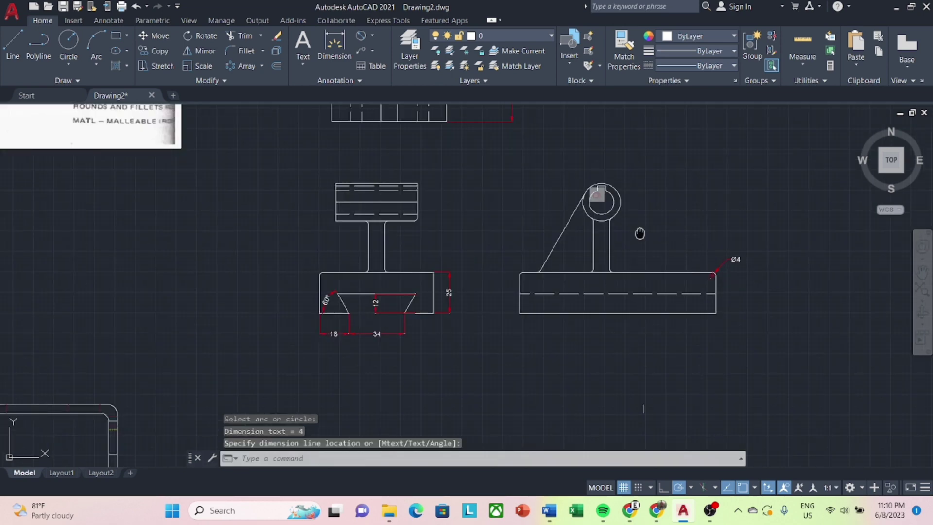
mouse_move(639, 234)
middle_mouse_down()
mouse_move(687, 239)
mouse_move(714, 270)
middle_mouse_up()
scroll(673, 246, "up", 2)
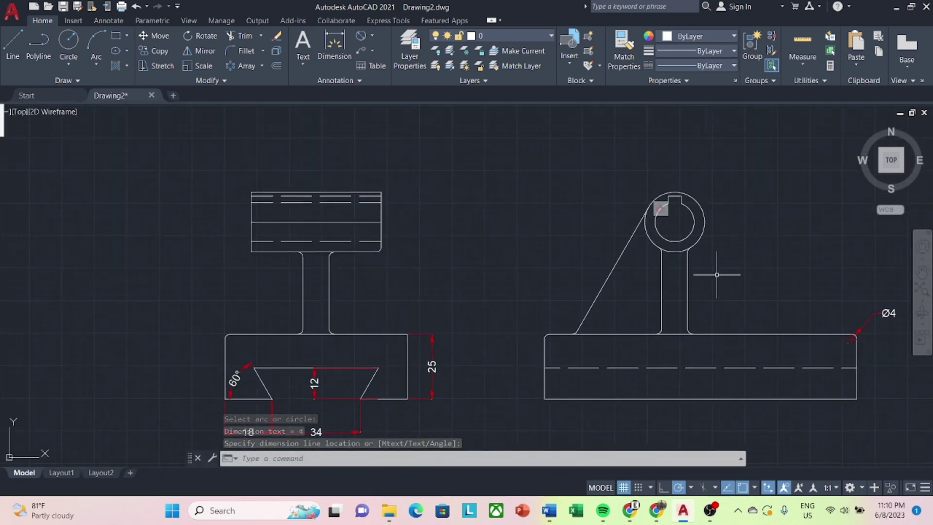
scroll(714, 270, "down", 2)
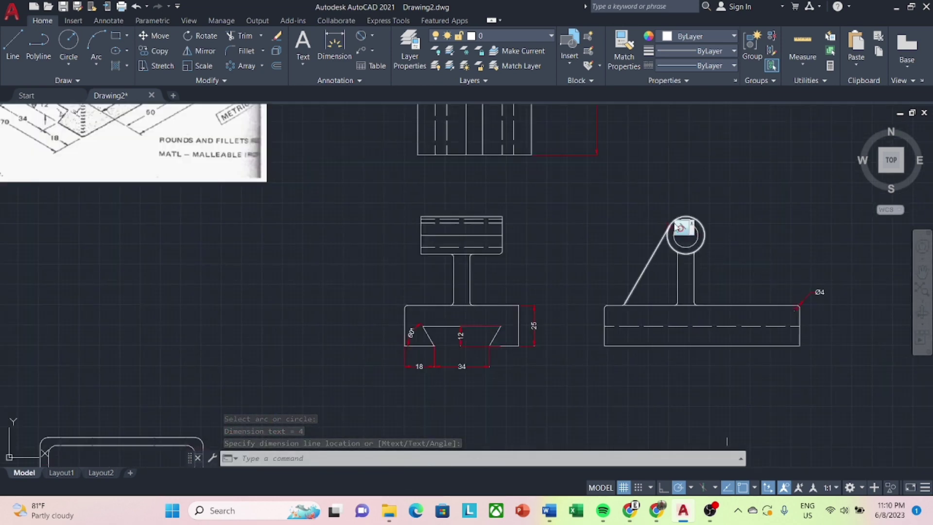
Dimension the boss circles as Ø23 outer and Ø15 inner diameters.
left_click(365, 35)
left_click(700, 224)
left_click(735, 202)
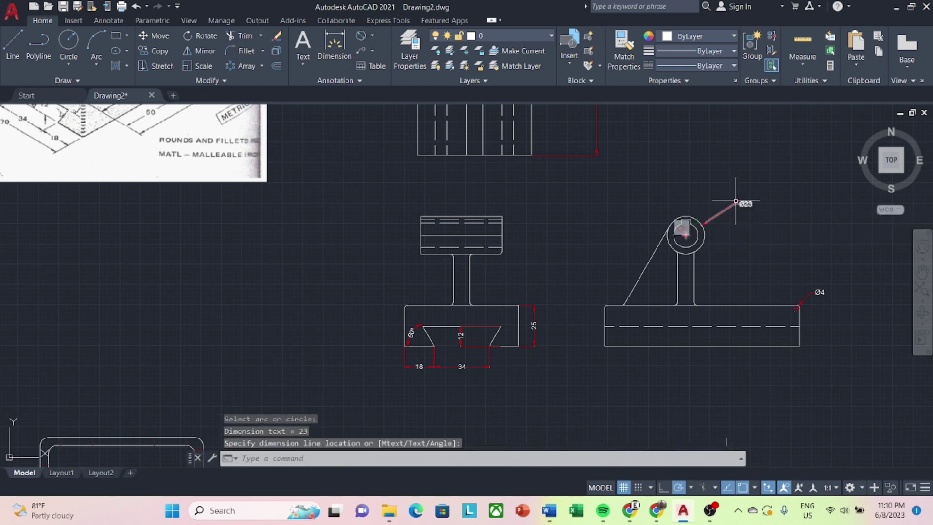
left_click(360, 37)
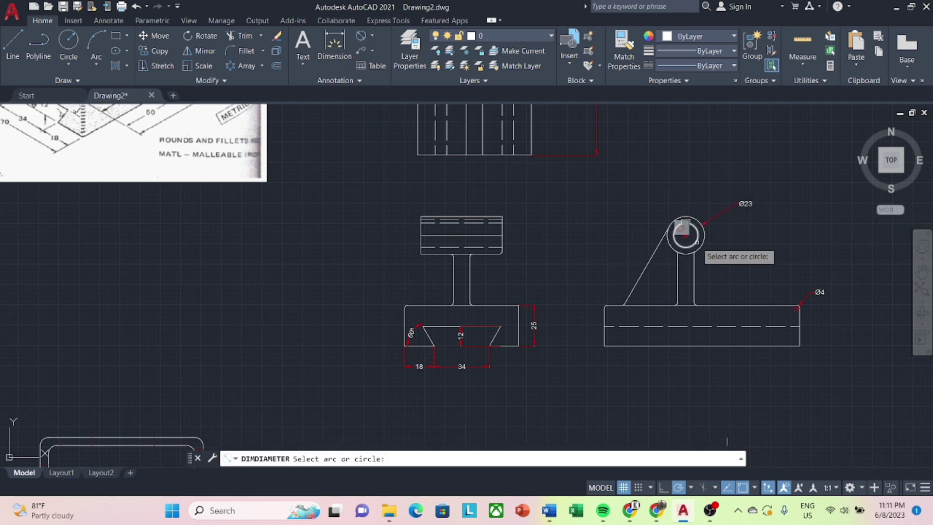
left_click(682, 226)
left_click(738, 244)
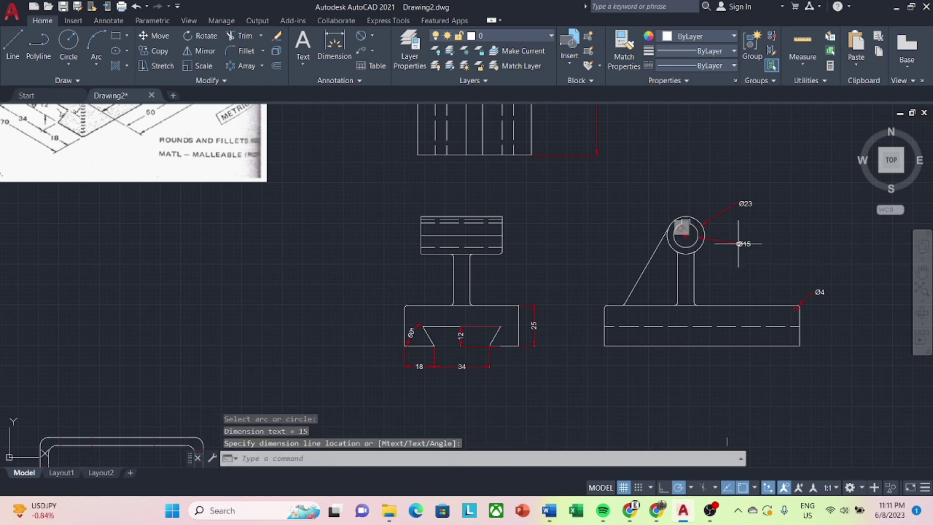
scroll(788, 225, "down", 2)
middle_click_drag(507, 133, 527, 189)
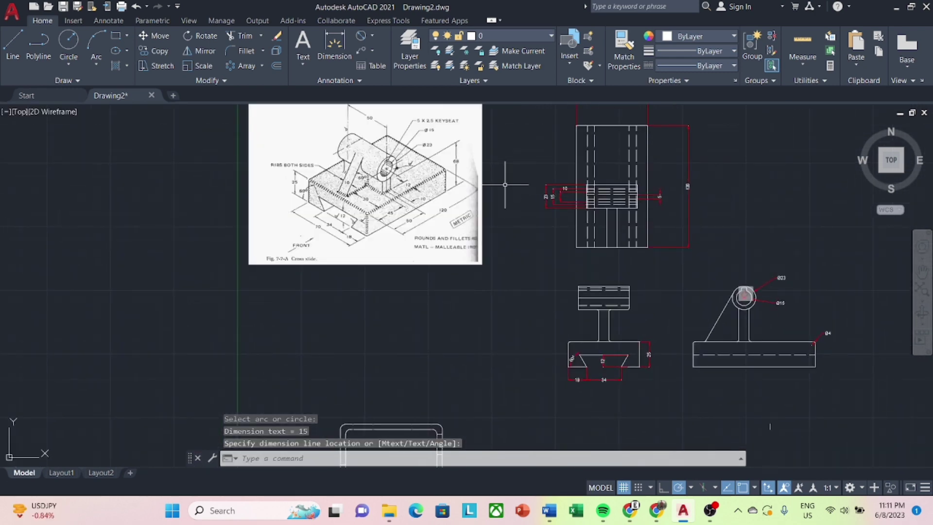
Erase the first group of stray dimensions and a small leftover dimension near the top view.
key("Escape")
left_click(605, 165)
left_click(551, 238)
right_click(552, 238)
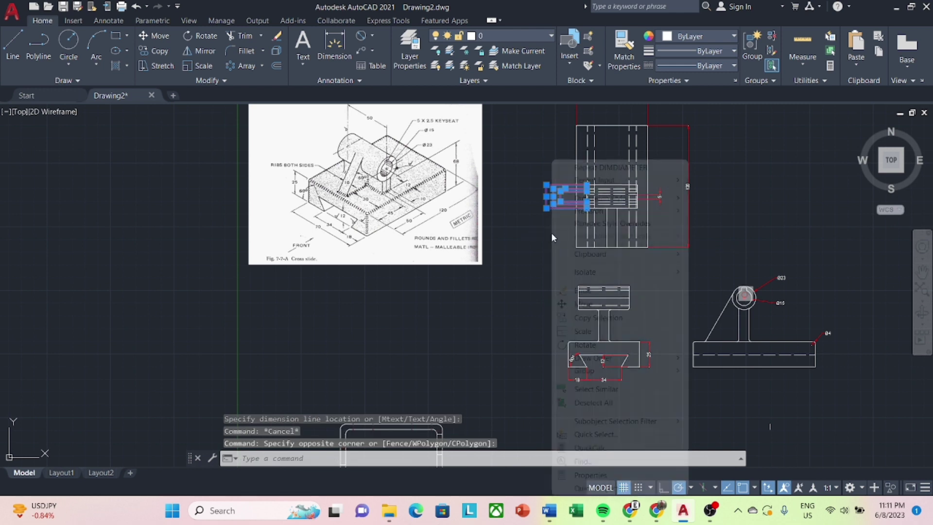
left_click(644, 289)
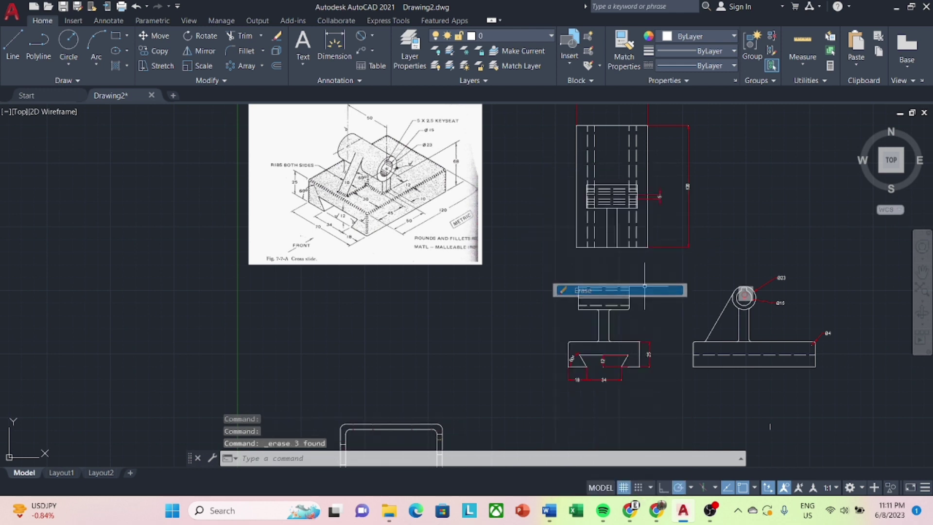
left_click(669, 177)
left_click(631, 206)
right_click(632, 207)
left_click(685, 271)
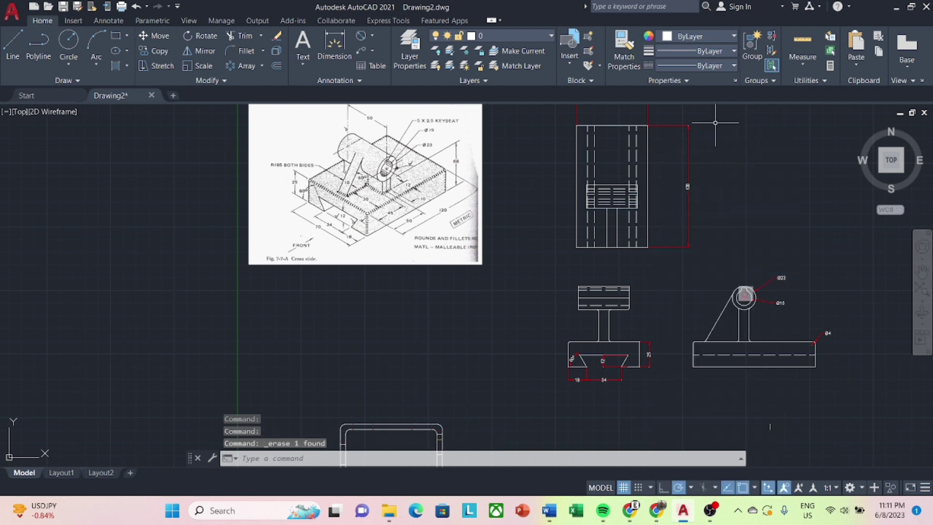
Erase the last two remaining stray dimensions from the top view.
left_click(715, 123)
left_click(684, 224)
right_click(684, 224)
left_click(709, 270)
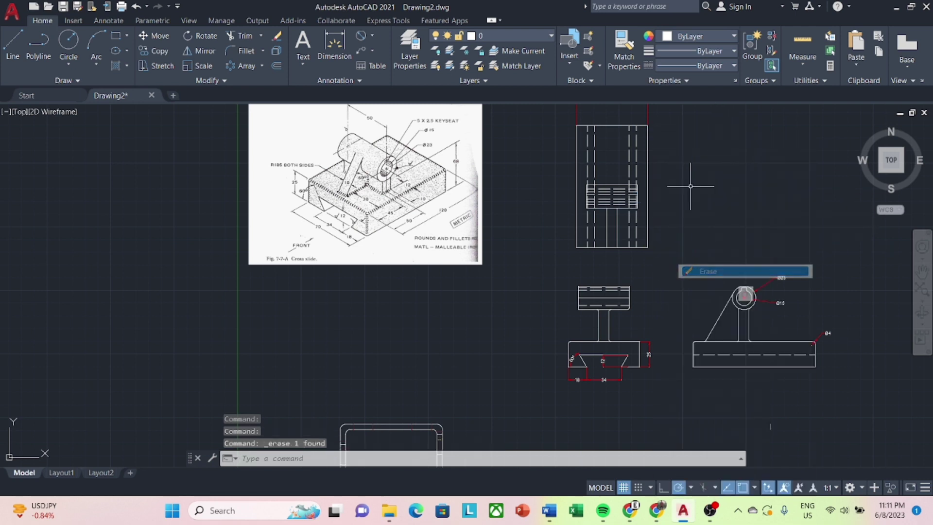
left_click(798, 136)
left_click(546, 104)
right_click(569, 140)
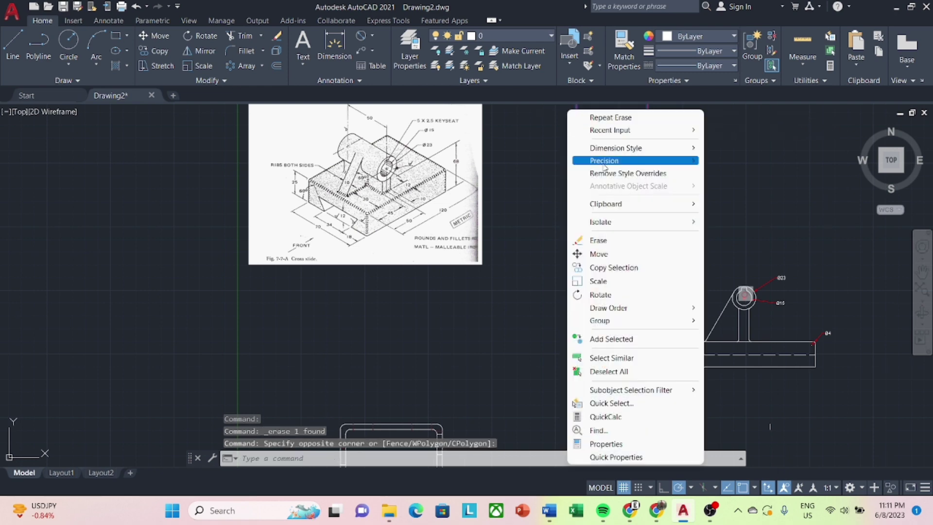
left_click(629, 239)
scroll(629, 302, "up", 3)
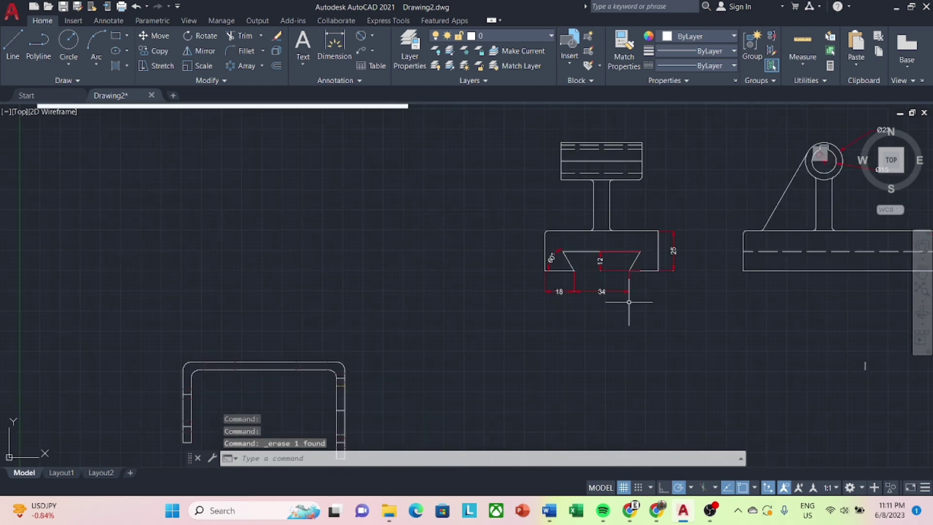
Add a 70 linear dimension below the front view's base.
left_click(373, 37)
left_click(390, 77)
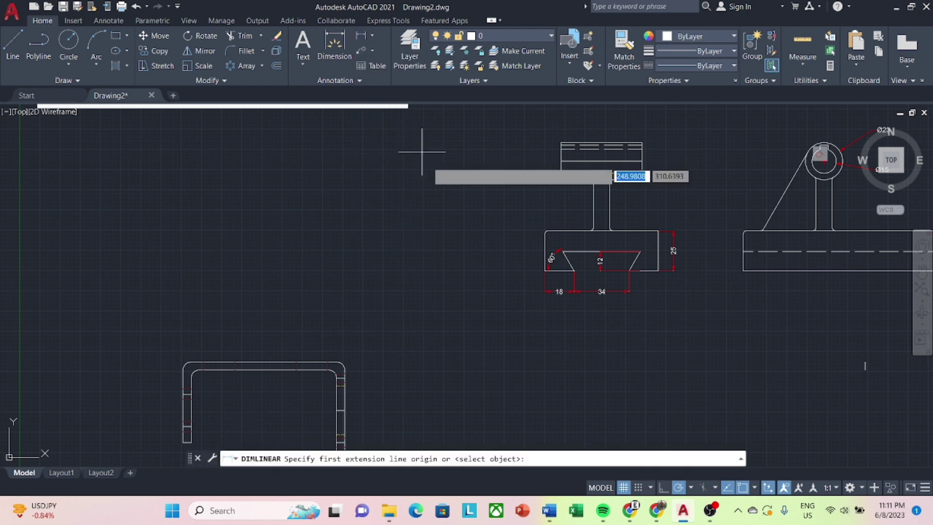
left_click(545, 271)
left_click(658, 271)
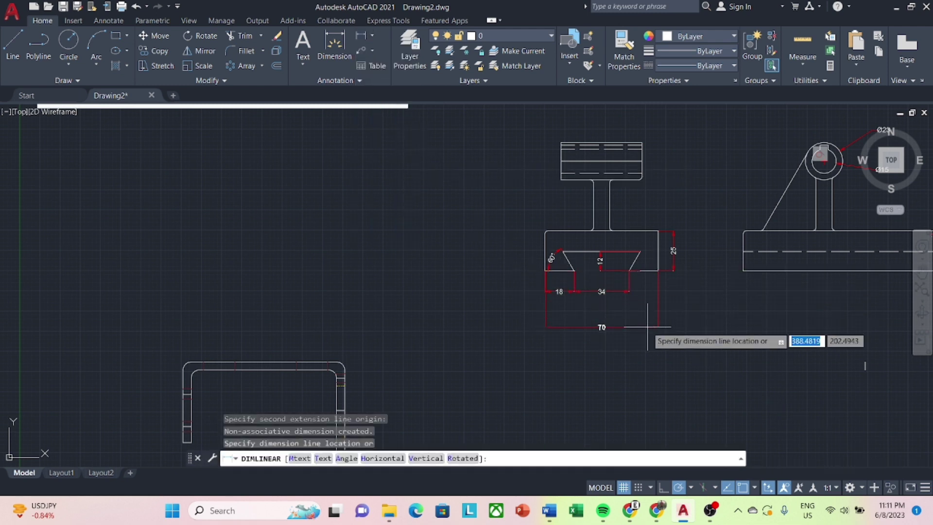
left_click(647, 327)
middle_click_drag(749, 316, 621, 334)
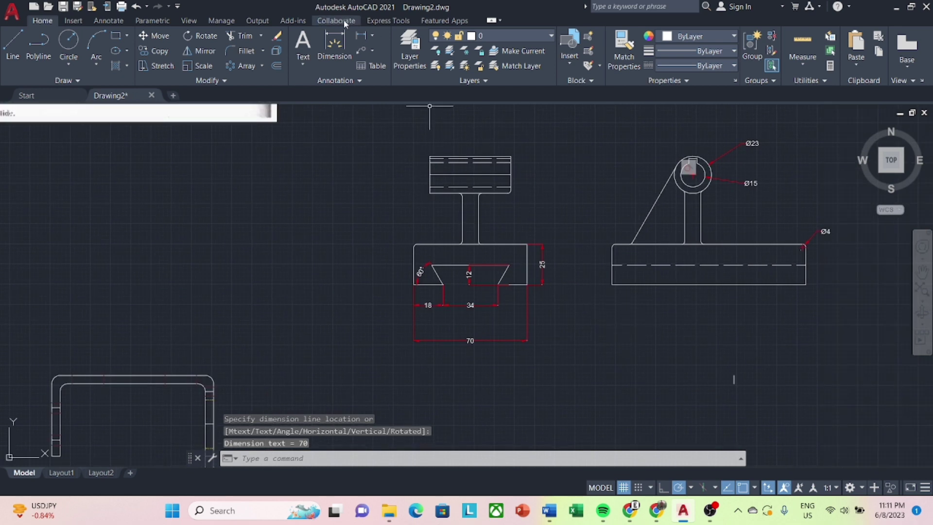
Dimension the side view's 120 overall length and 10 rib width.
left_click(361, 39)
left_click(613, 284)
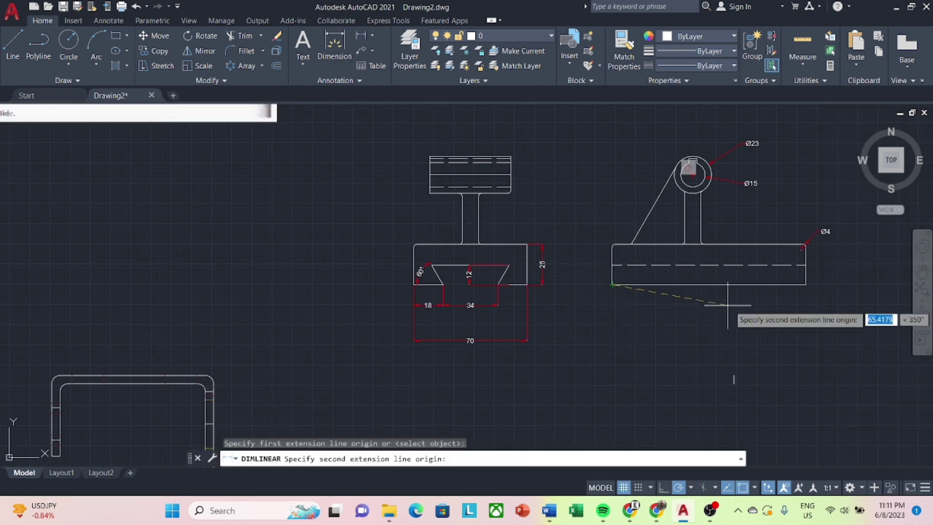
left_click(805, 285)
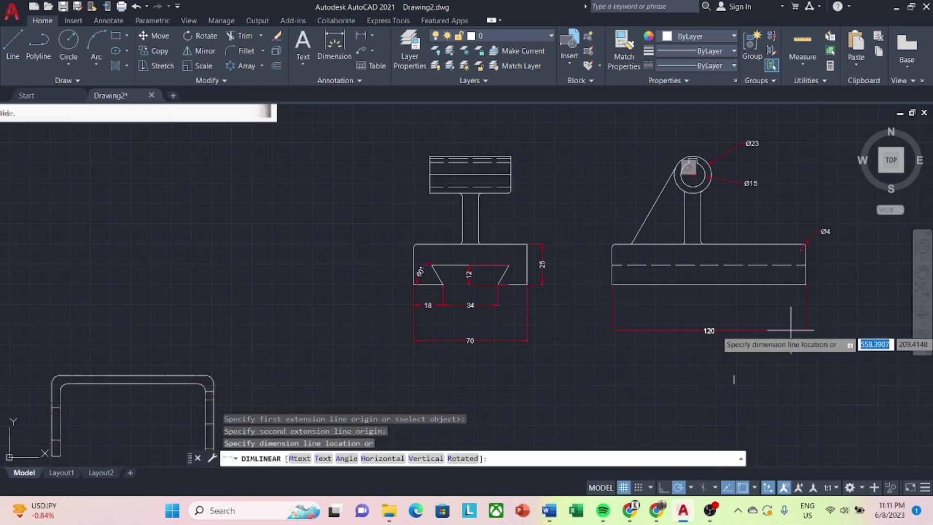
left_click(731, 333)
scroll(682, 347, "down", 2)
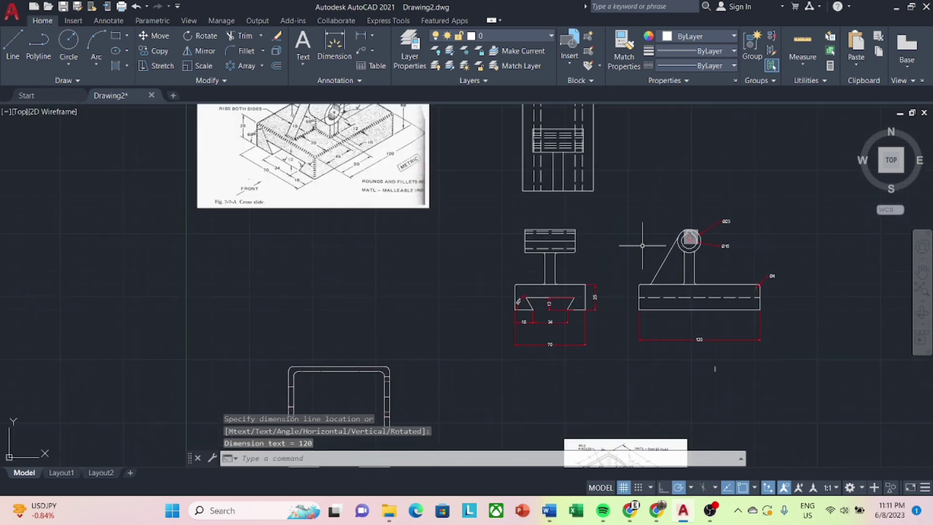
scroll(701, 248, "up", 2)
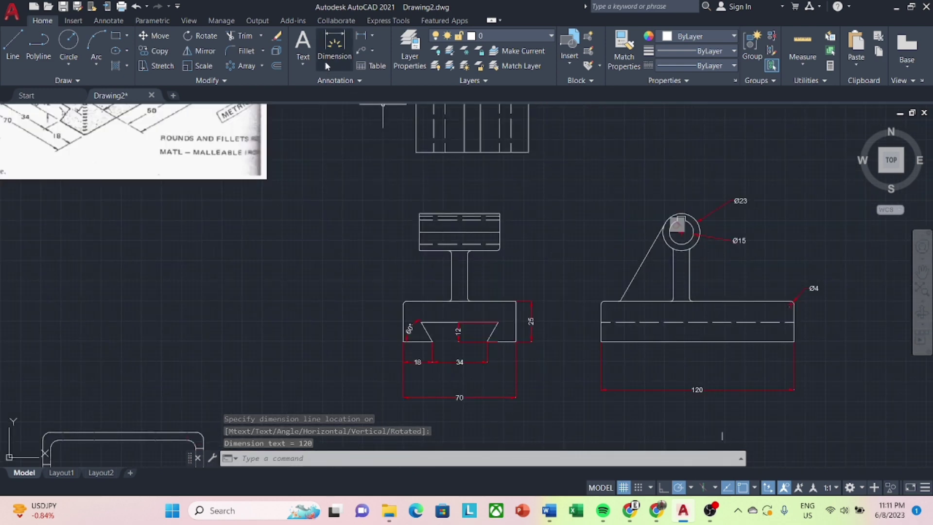
left_click(359, 35)
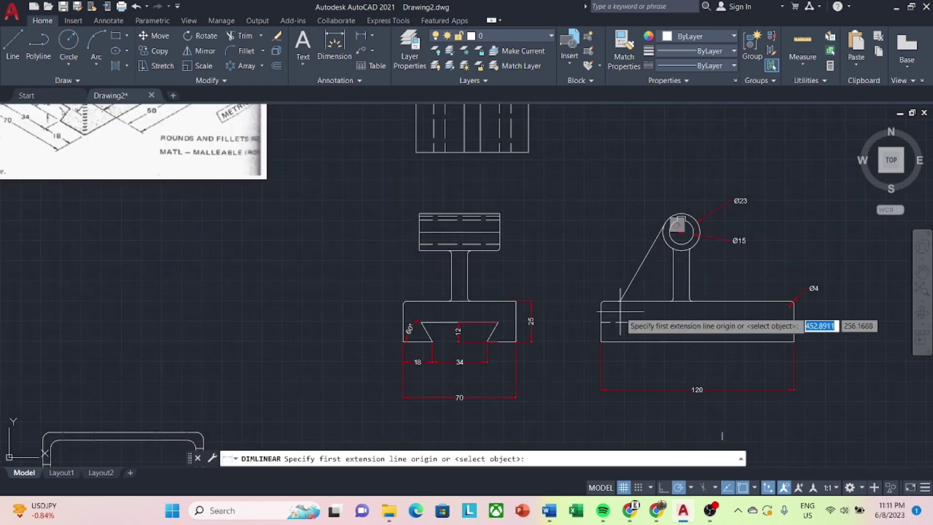
left_click(674, 300)
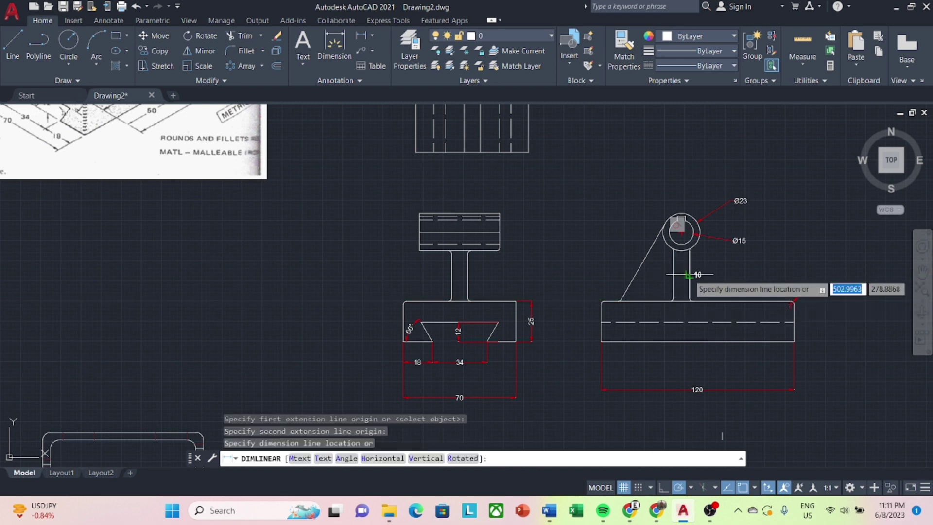
left_click(714, 274)
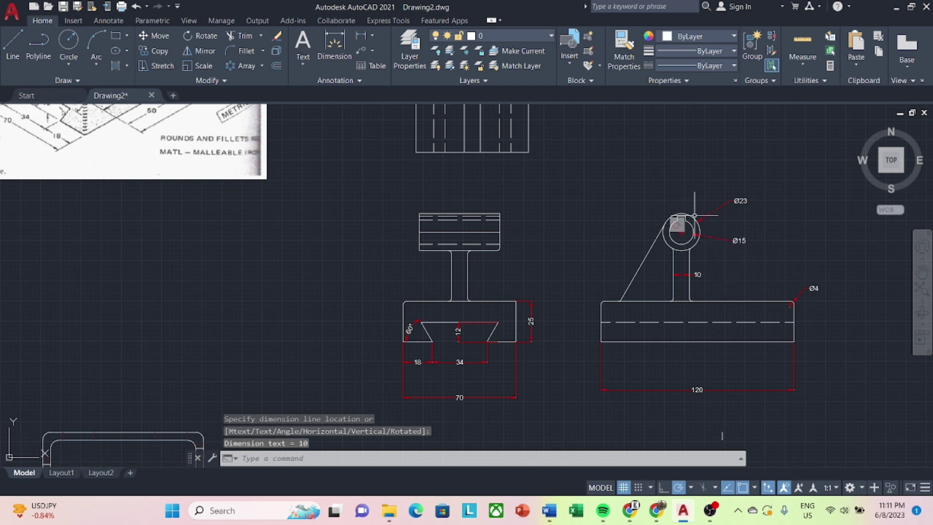
scroll(694, 215, "up", 5)
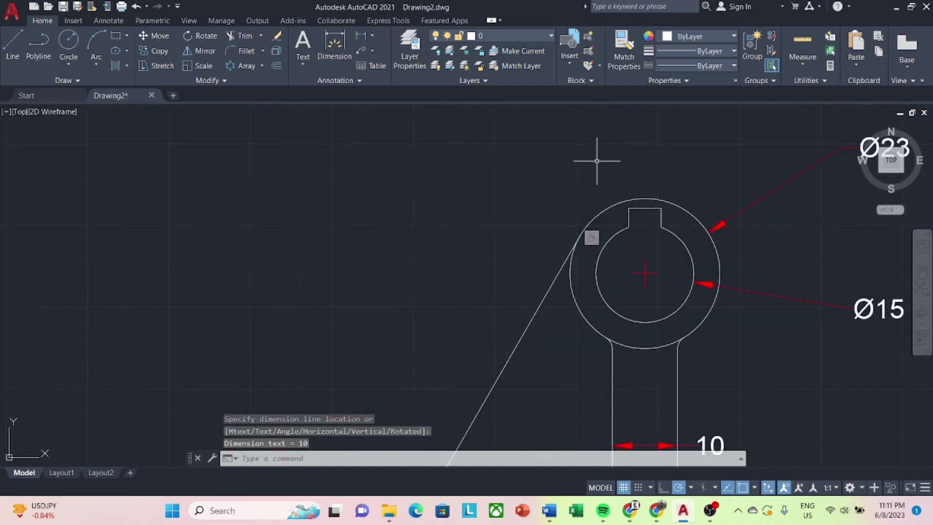
Add linear dimensions for the boss keyway: 5 wide above and 3 deep at the left.
left_click(353, 42)
left_click(631, 208)
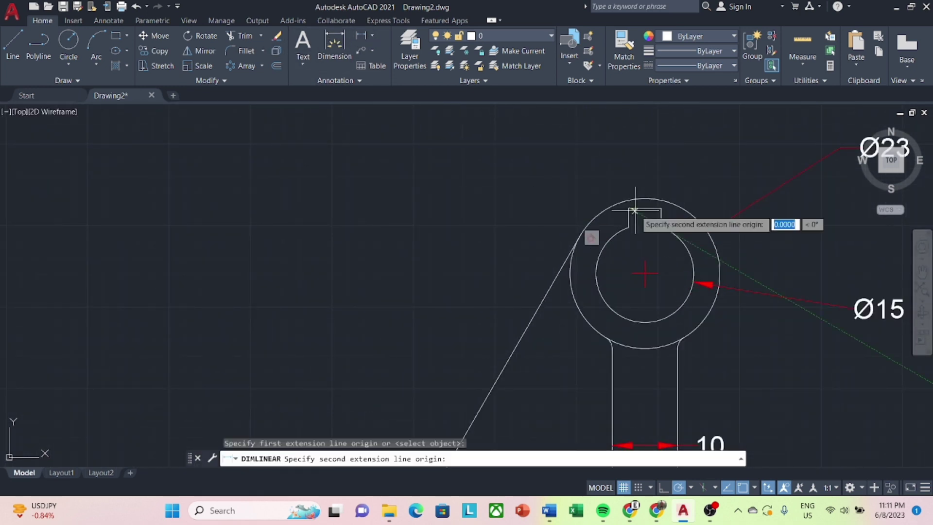
left_click(661, 209)
left_click(647, 132)
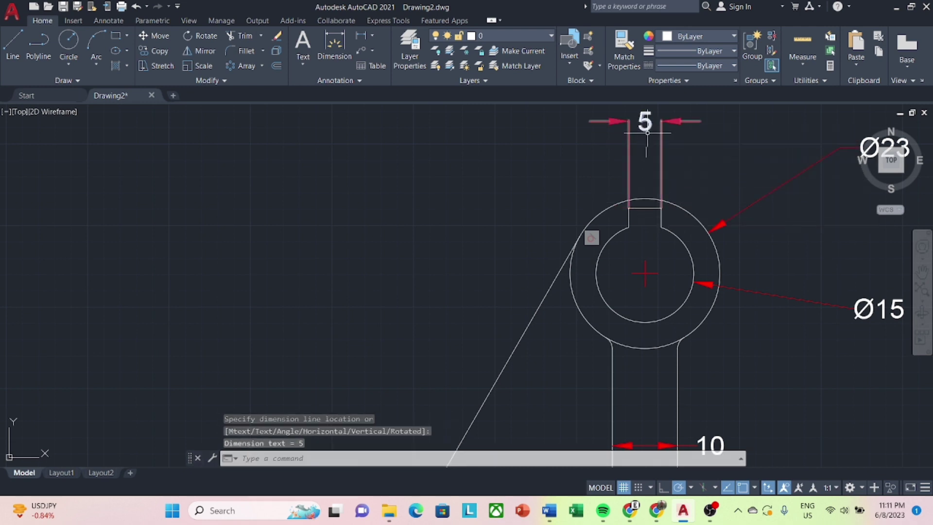
key("Return")
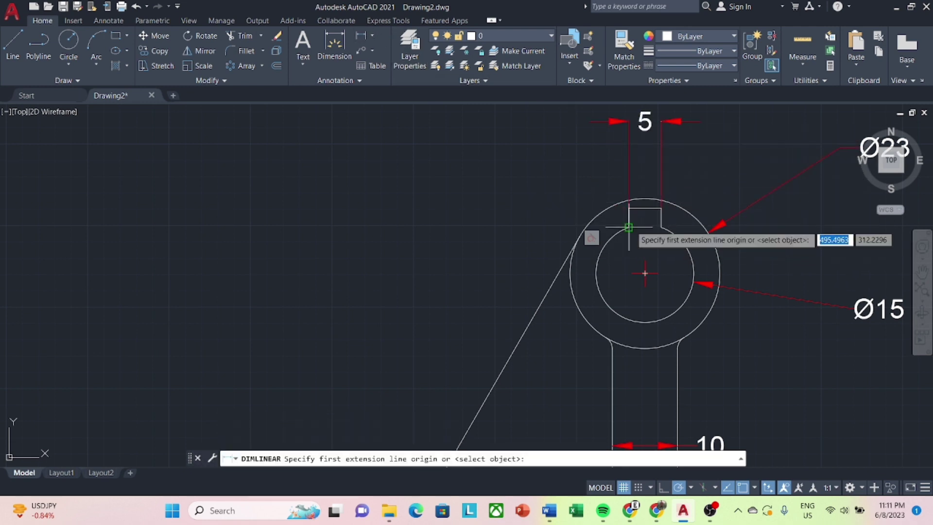
left_click(629, 227)
left_click(629, 208)
left_click(482, 210)
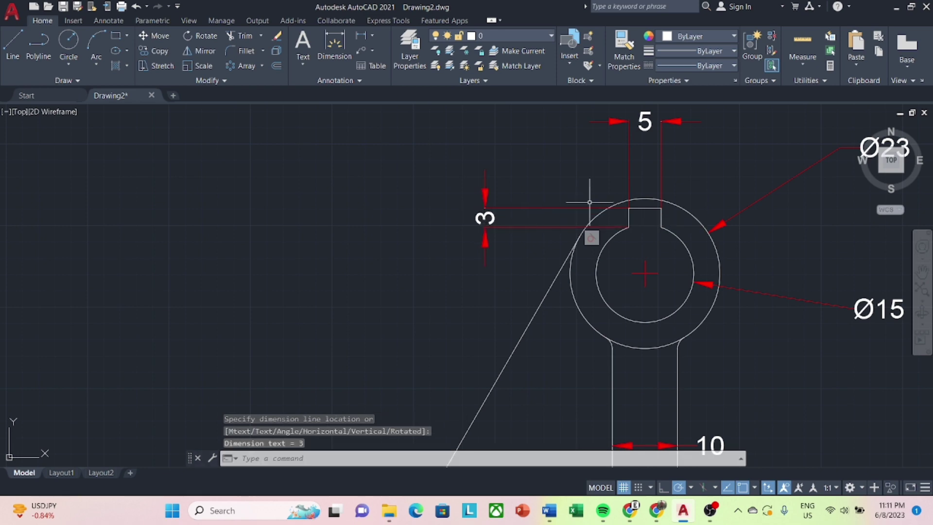
scroll(675, 177, "down", 2)
scroll(698, 169, "down", 2)
Zoom out and pan until all views and the reference image are visible together.
scroll(630, 244, "down", 2)
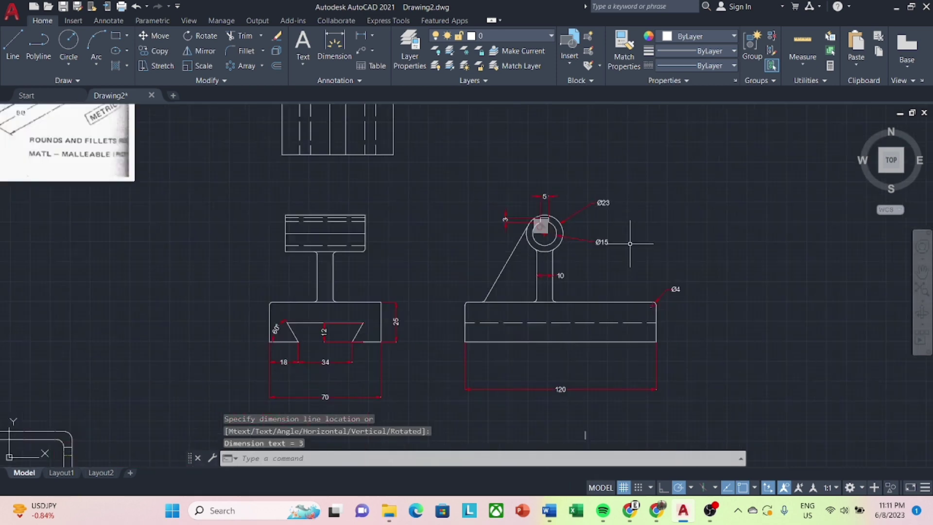
middle_click_drag(627, 268, 638, 251)
scroll(583, 233, "down", 1)
scroll(565, 222, "down", 1)
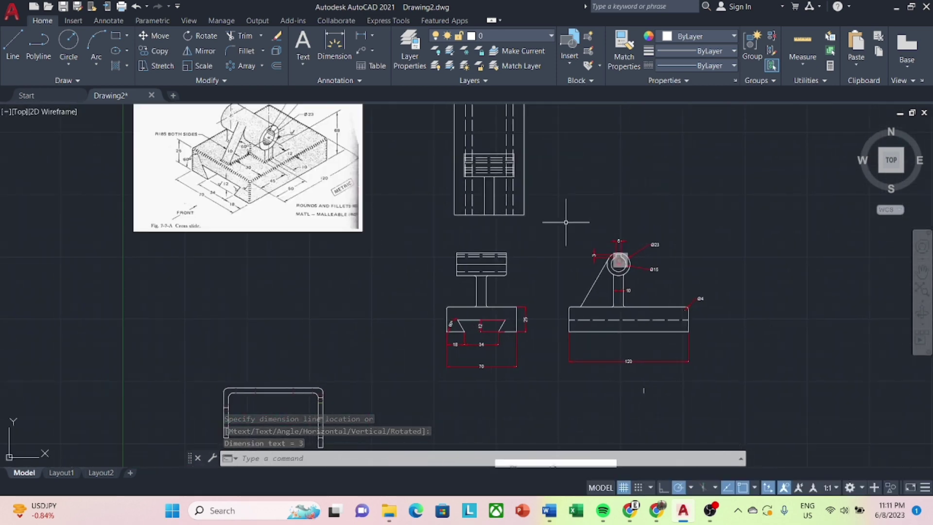
scroll(669, 205, "down", 2)
middle_click_drag(750, 231, 751, 211)
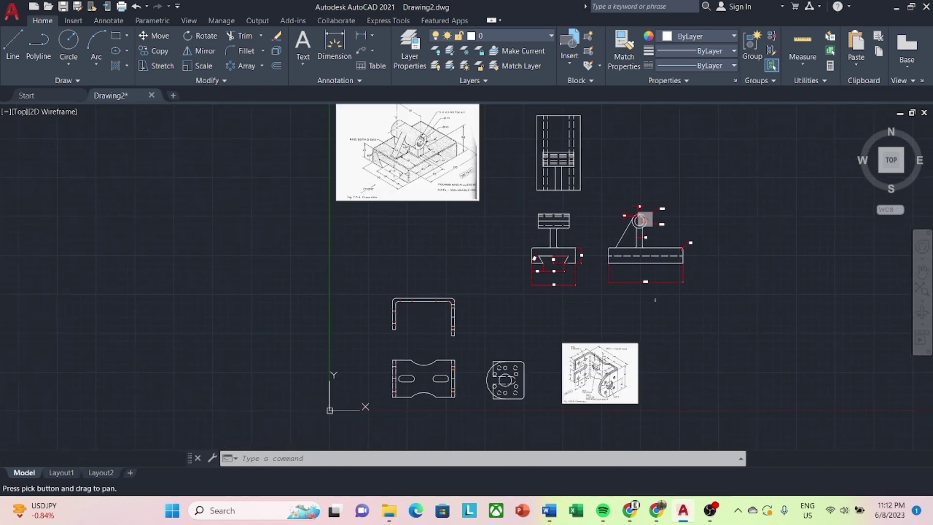